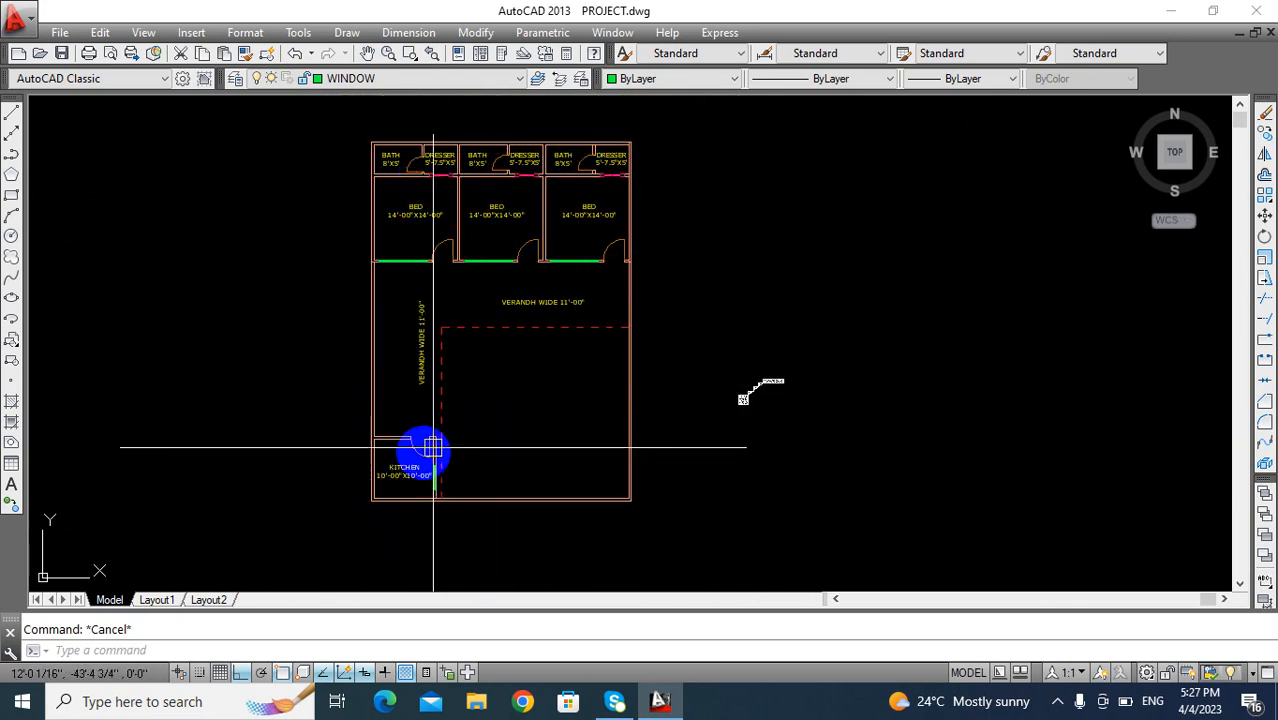
# - Examine the floor plan and the finished elevation drawn below it
pyautogui.moveTo(500, 430); pyautogui.dragTo(509, 337, button='middle')
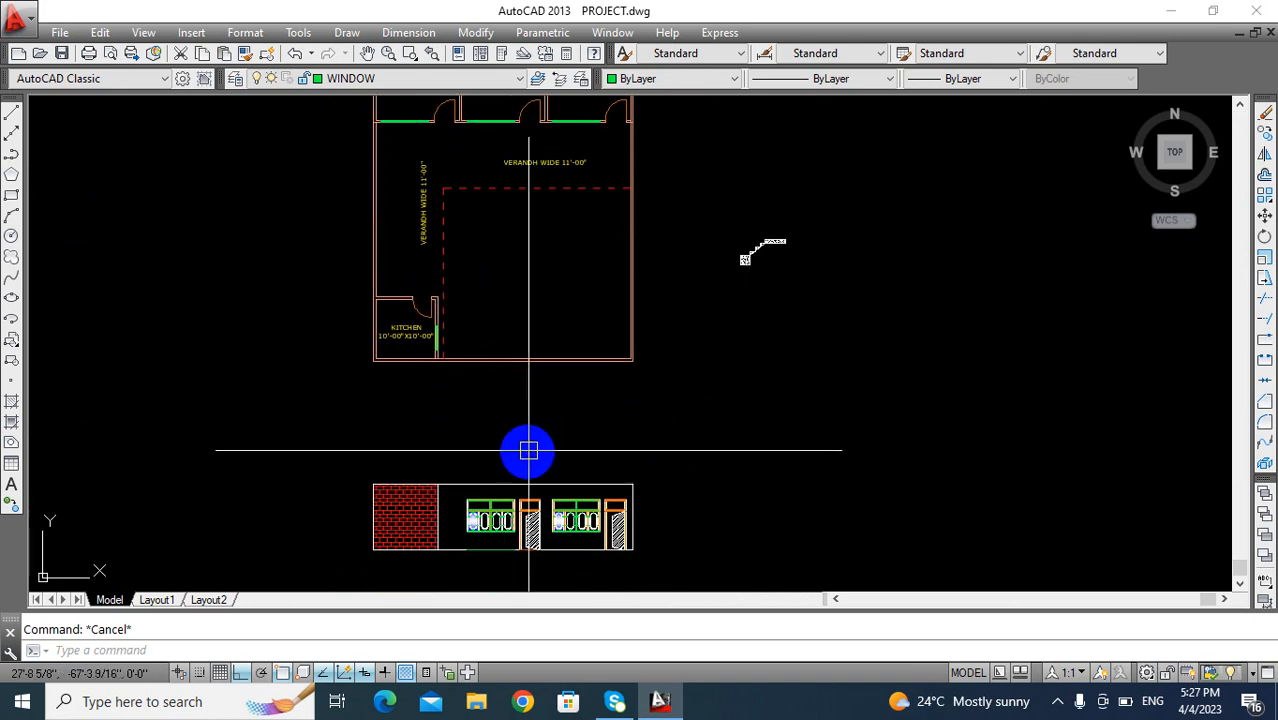
pyautogui.scroll(2, 528, 451)
pyautogui.moveTo(448, 371)
pyautogui.mouseDown(button='middle')
pyautogui.moveTo(477, 360)
pyautogui.moveTo(491, 485)
pyautogui.moveTo(512, 476)
pyautogui.mouseUp(button='middle')
pyautogui.scroll(-2, 488, 422)
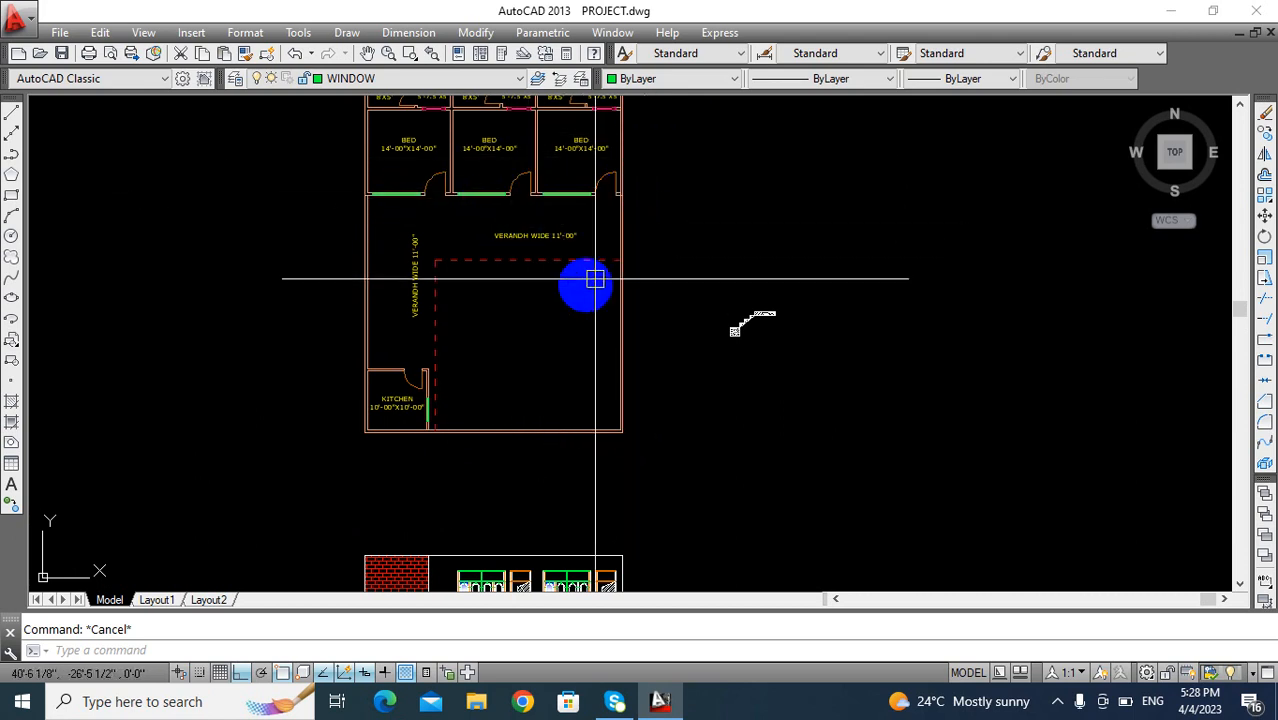
pyautogui.moveTo(418, 433); pyautogui.dragTo(408, 314, button='middle')
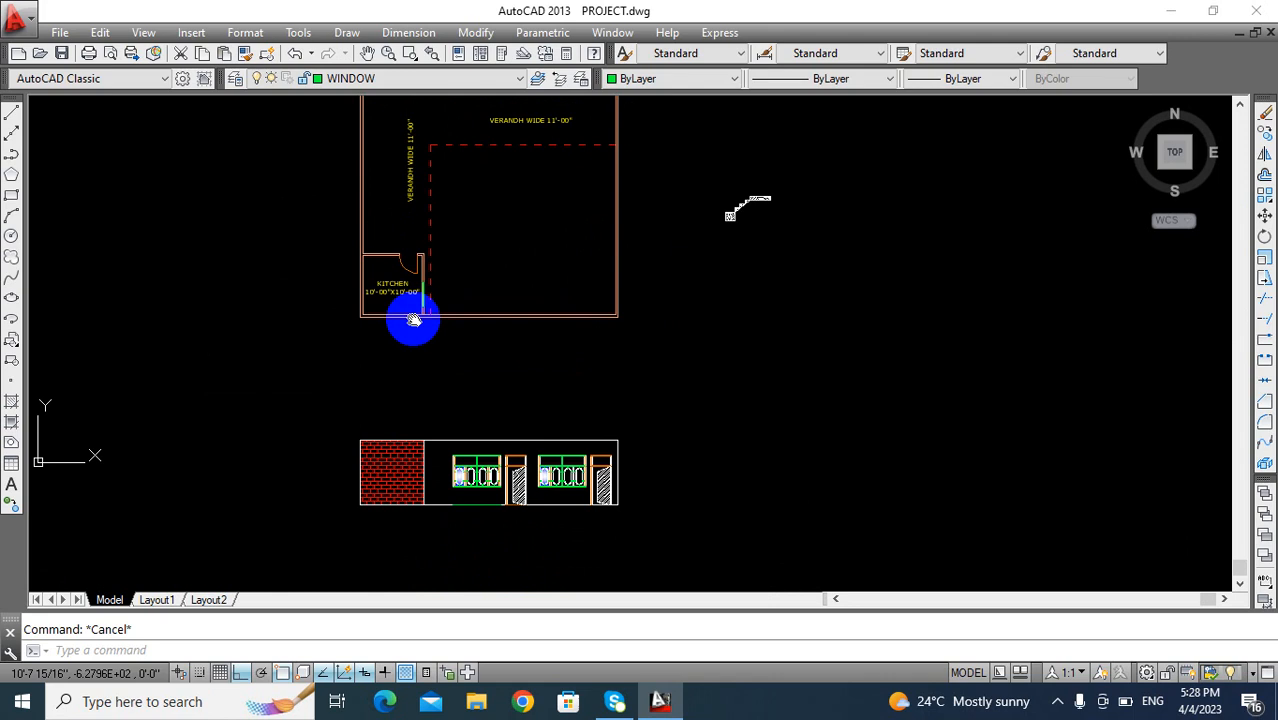
pyautogui.scroll(4, 505, 482)
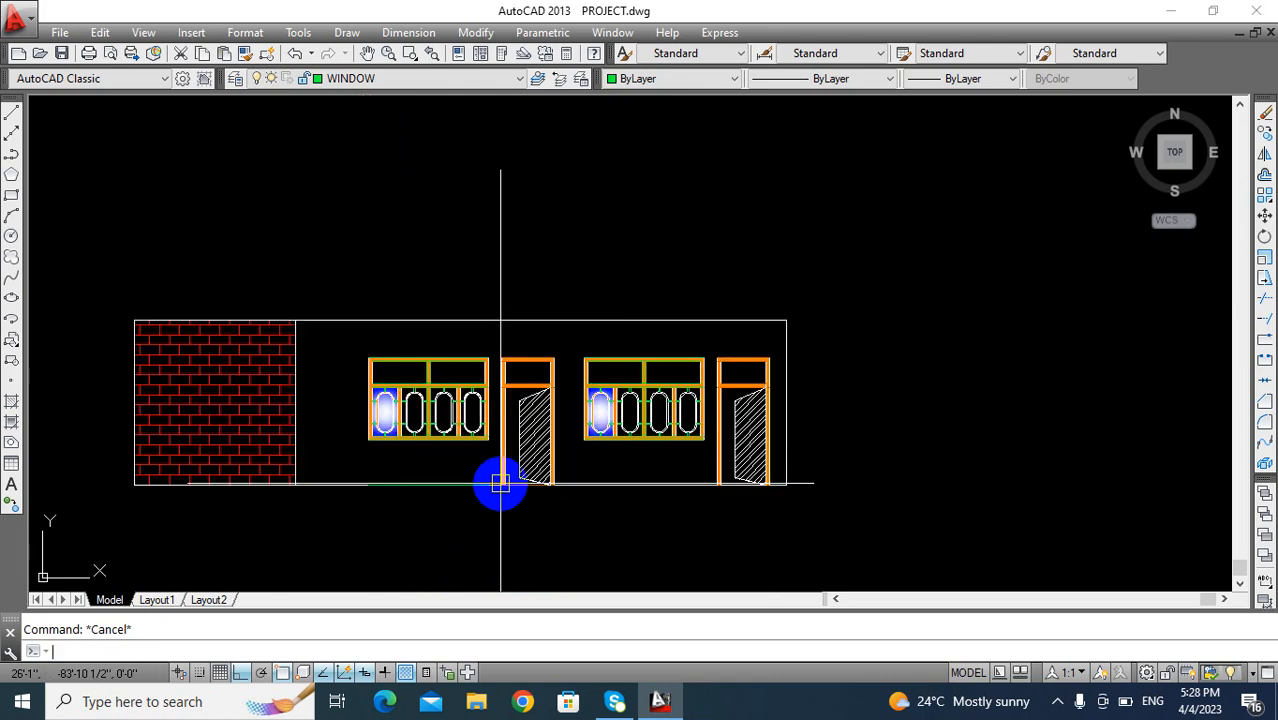
pyautogui.write('m')
pyautogui.press('Return')
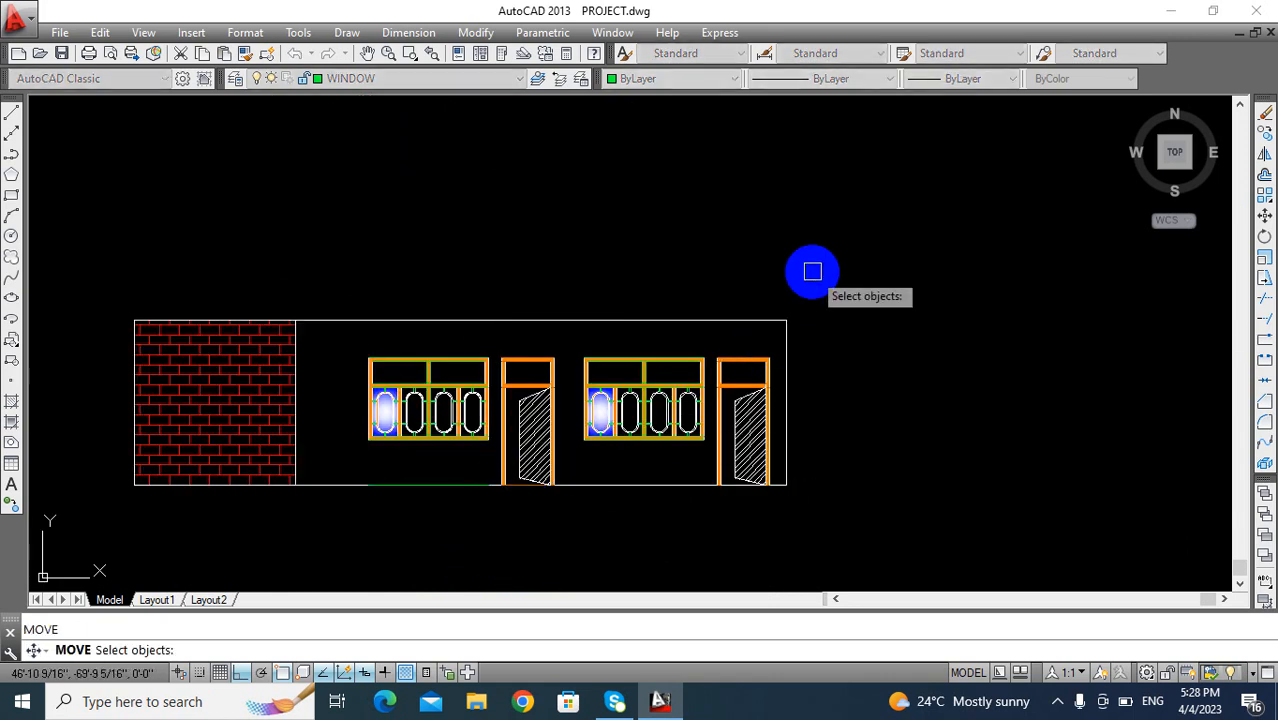
pyautogui.click(813, 274)
pyautogui.click(80, 560)
pyautogui.press('Return')
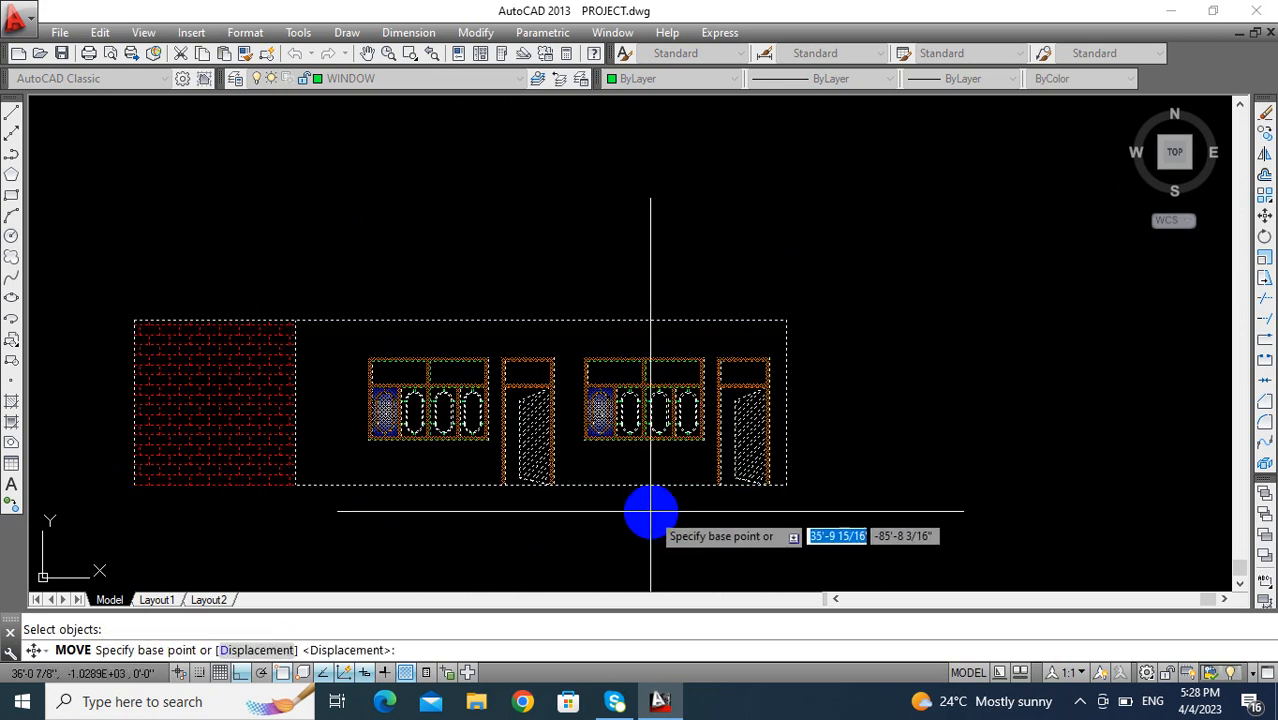
pyautogui.click(792, 487)
pyautogui.scroll(-8, 788, 487)
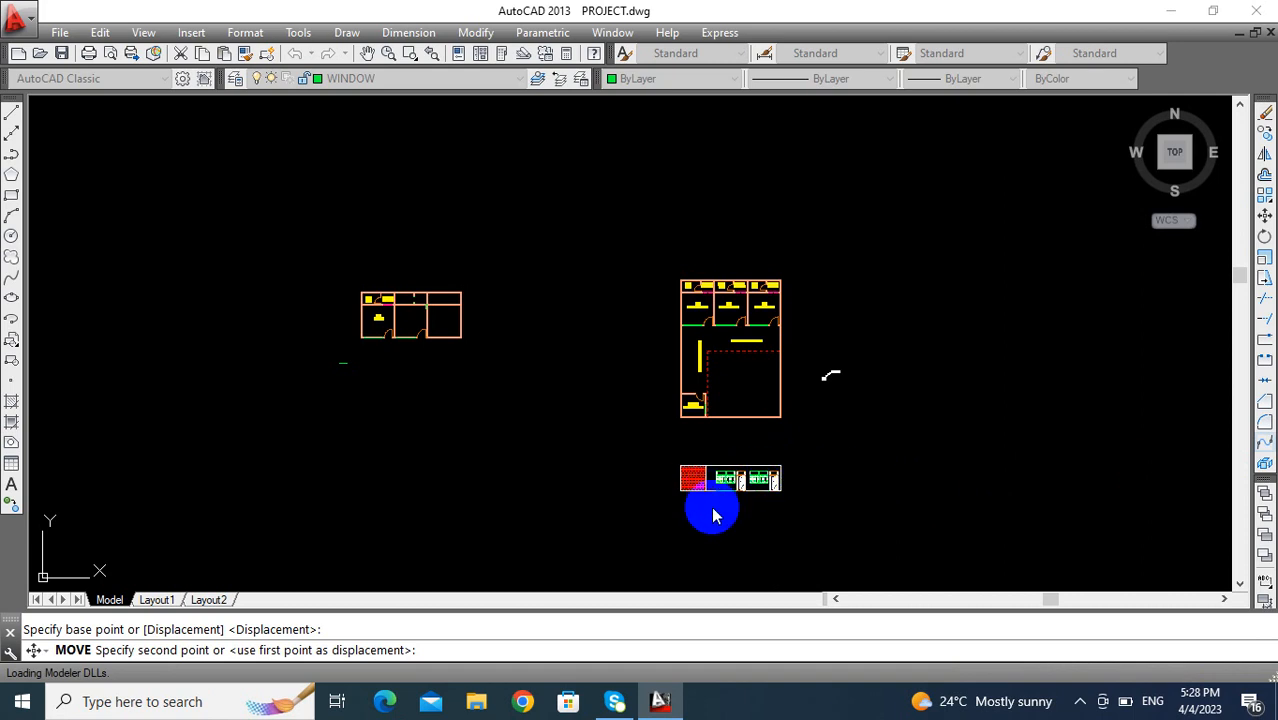
pyautogui.scroll(2, 615, 501)
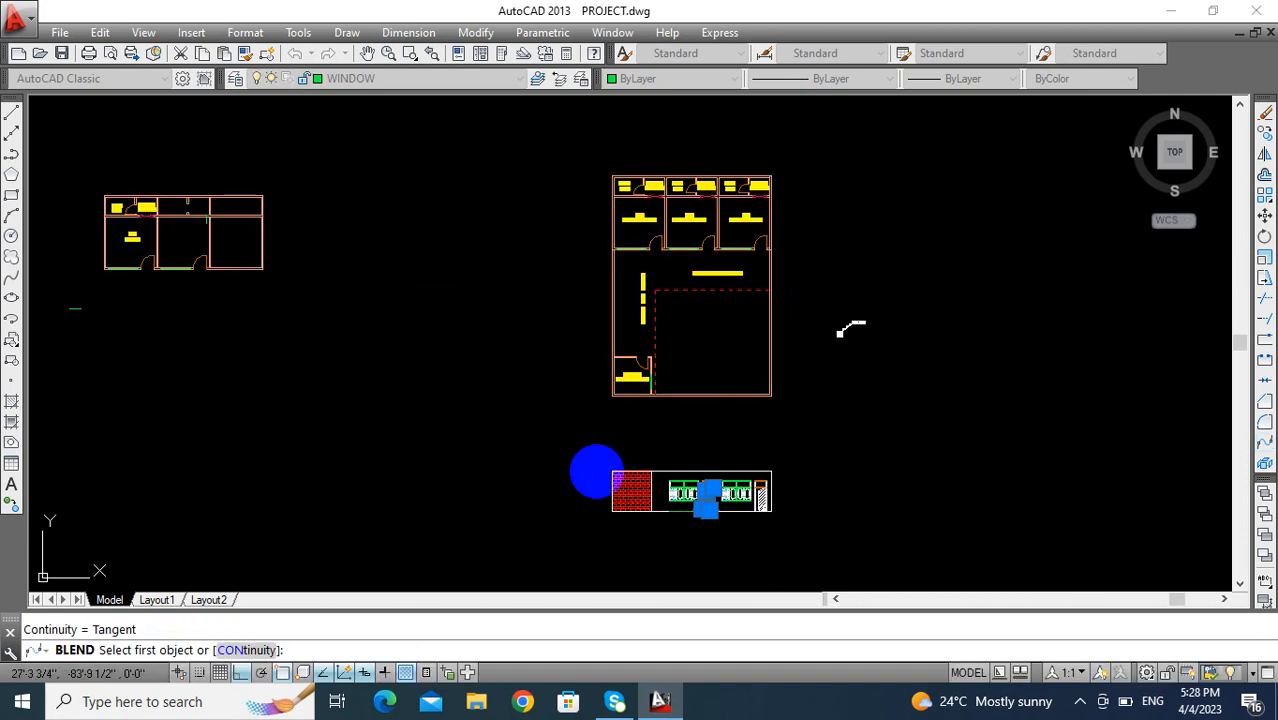
pyautogui.press('Escape')
pyautogui.press('Escape')
# - Move the whole finished elevation horizontally to the right, well clear of the floor plan, using its lower-right corner as base point
pyautogui.moveTo(634, 511); pyautogui.dragTo(482, 432, button='middle')
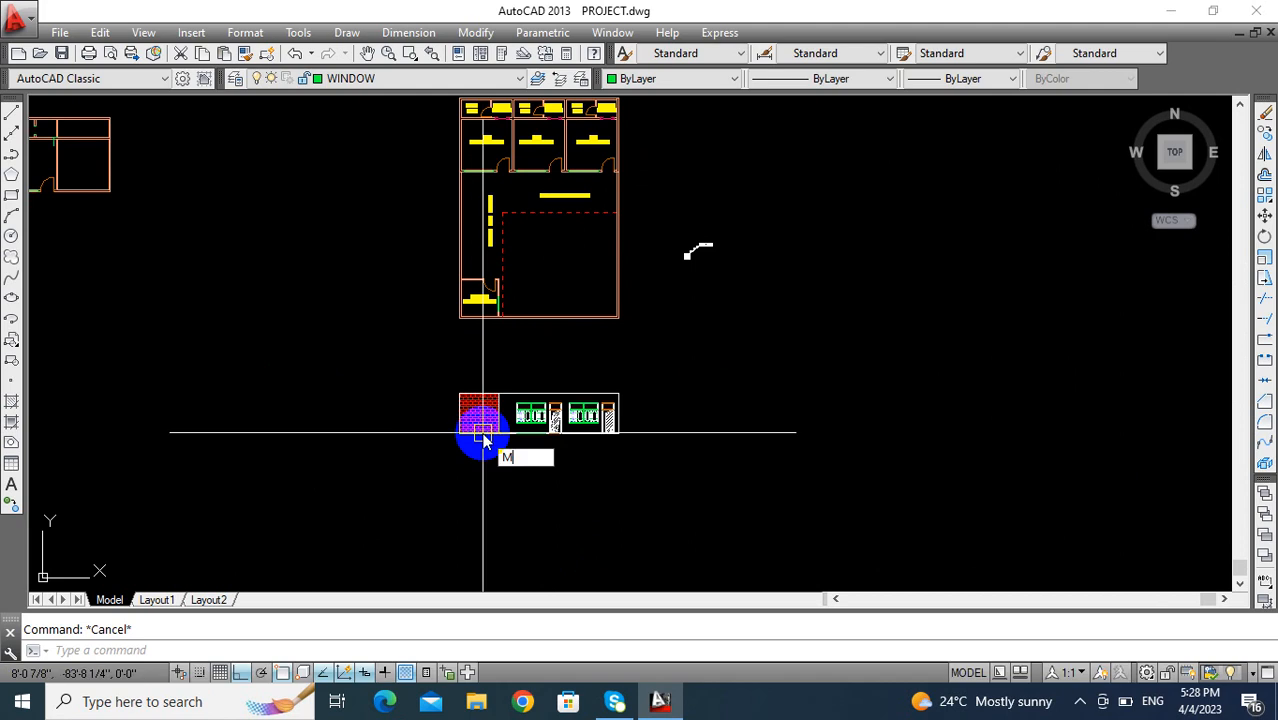
pyautogui.press('Return')
pyautogui.click(679, 348)
pyautogui.click(334, 479)
pyautogui.press('Return')
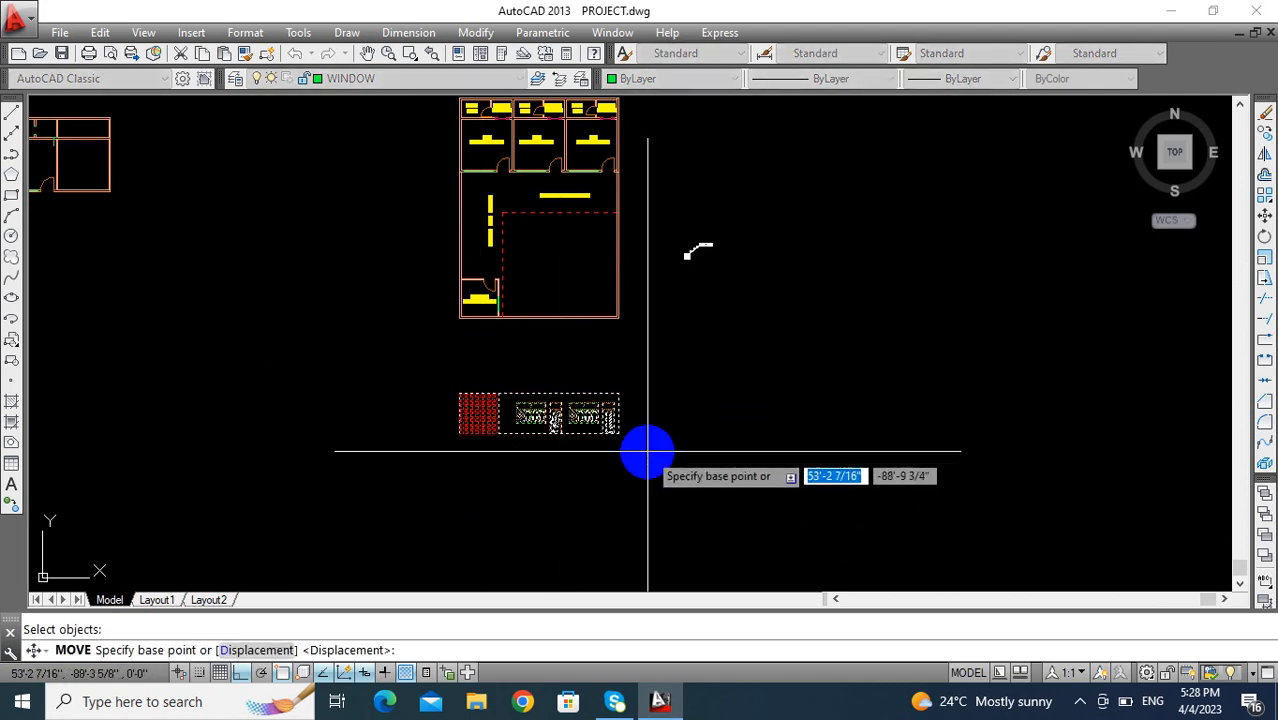
pyautogui.click(619, 433)
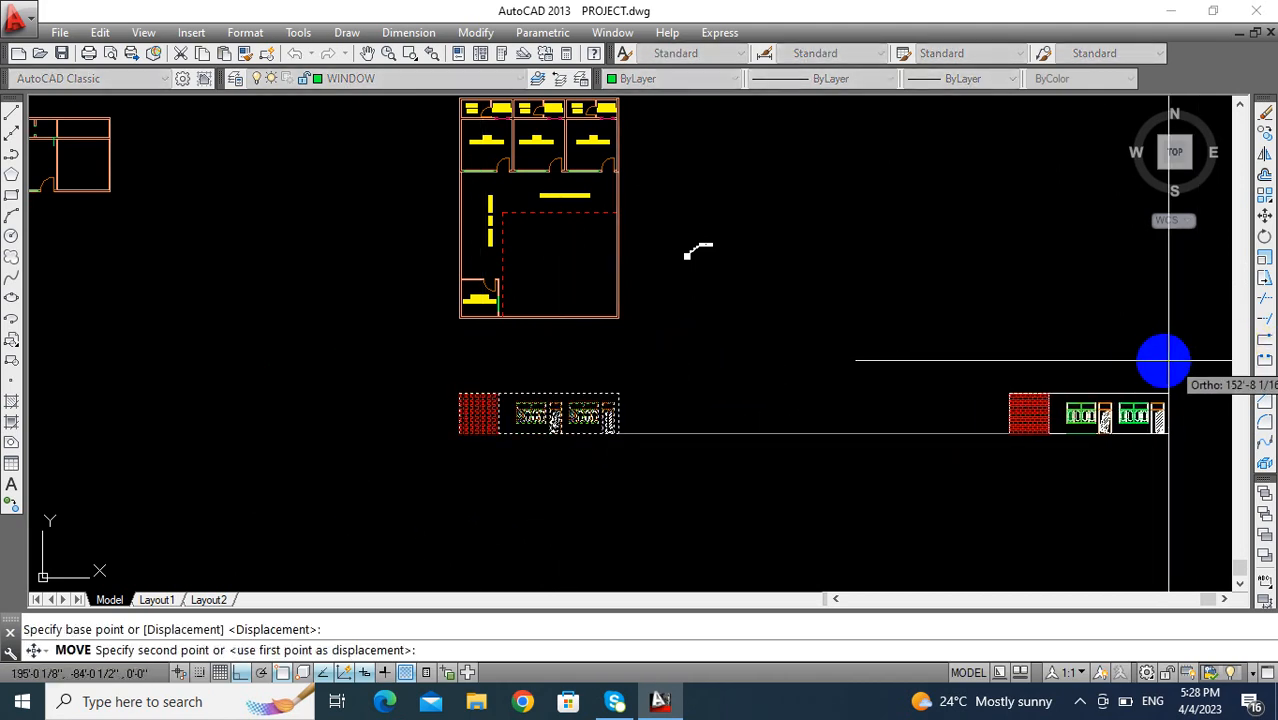
pyautogui.click(1103, 380)
pyautogui.press('Escape')
# - Draw vertical construction lines through the plan's lower-left and lower-right outer wall corners
pyautogui.scroll(-2, 640, 425)
pyautogui.scroll(1, 612, 418)
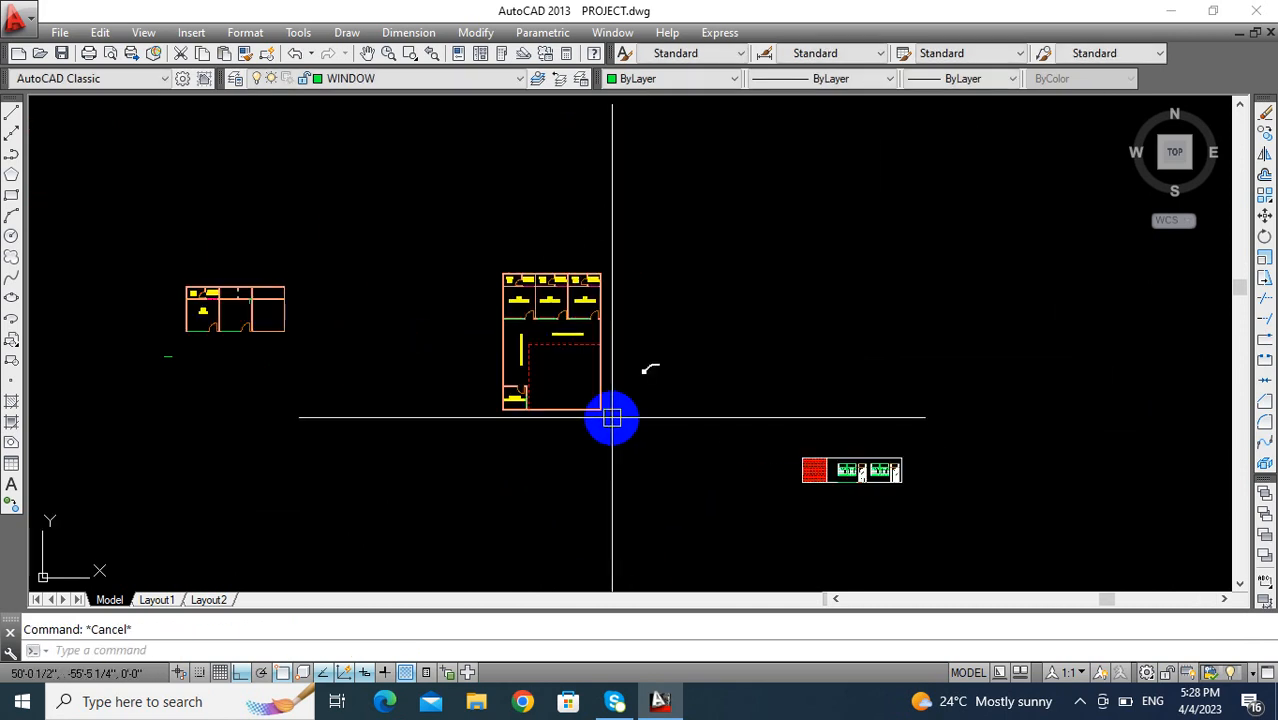
pyautogui.scroll(4, 585, 416)
pyautogui.write('xl')
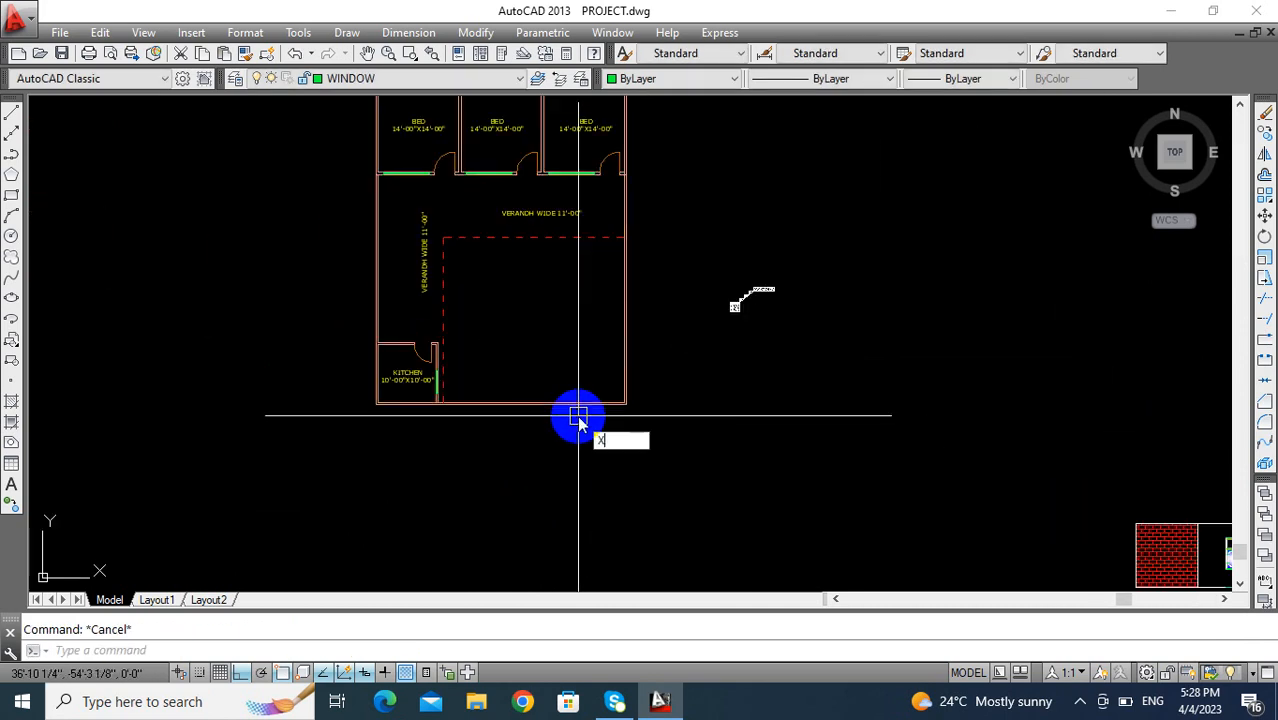
pyautogui.press('Return')
pyautogui.write('v')
pyautogui.press('Return')
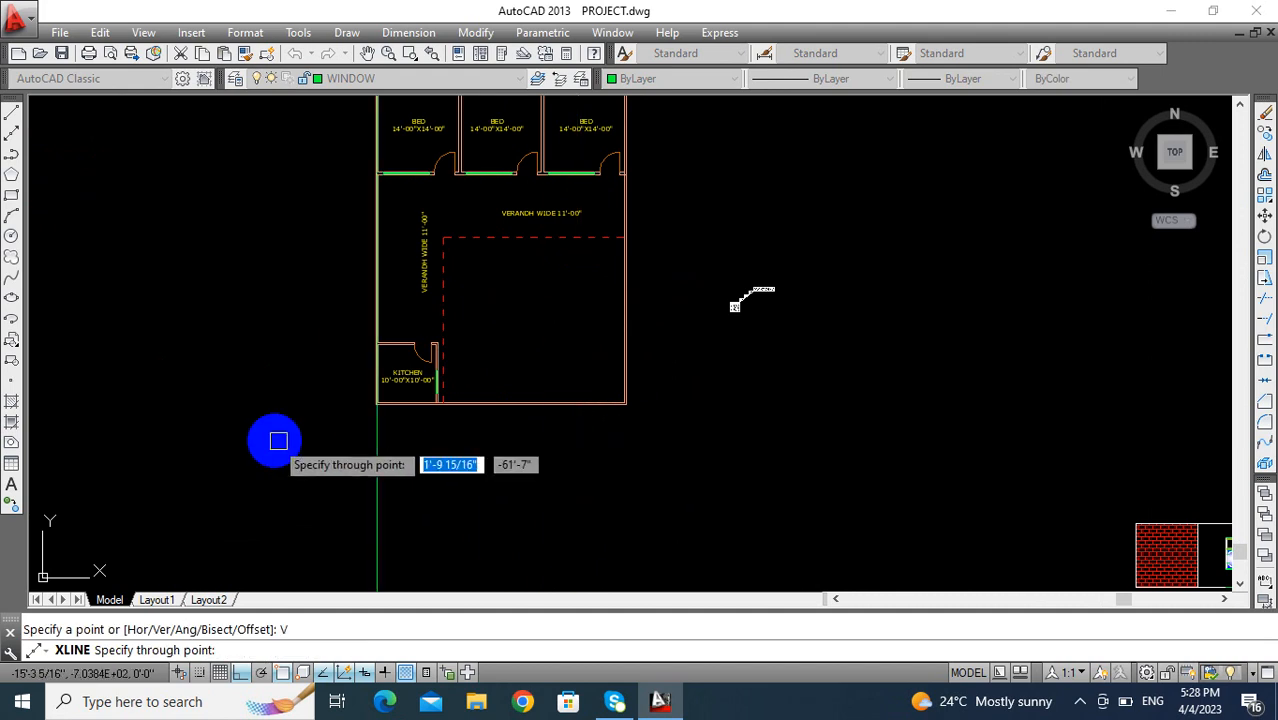
pyautogui.scroll(3, 380, 422)
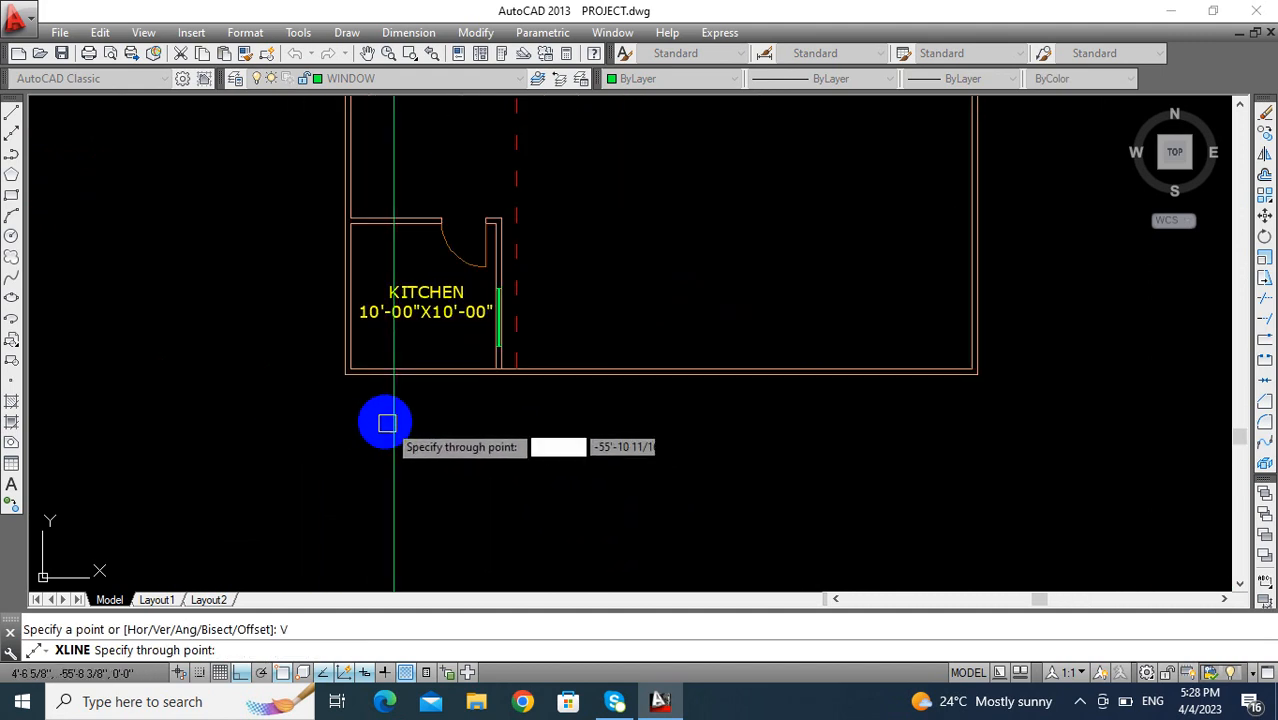
pyautogui.click(344, 374)
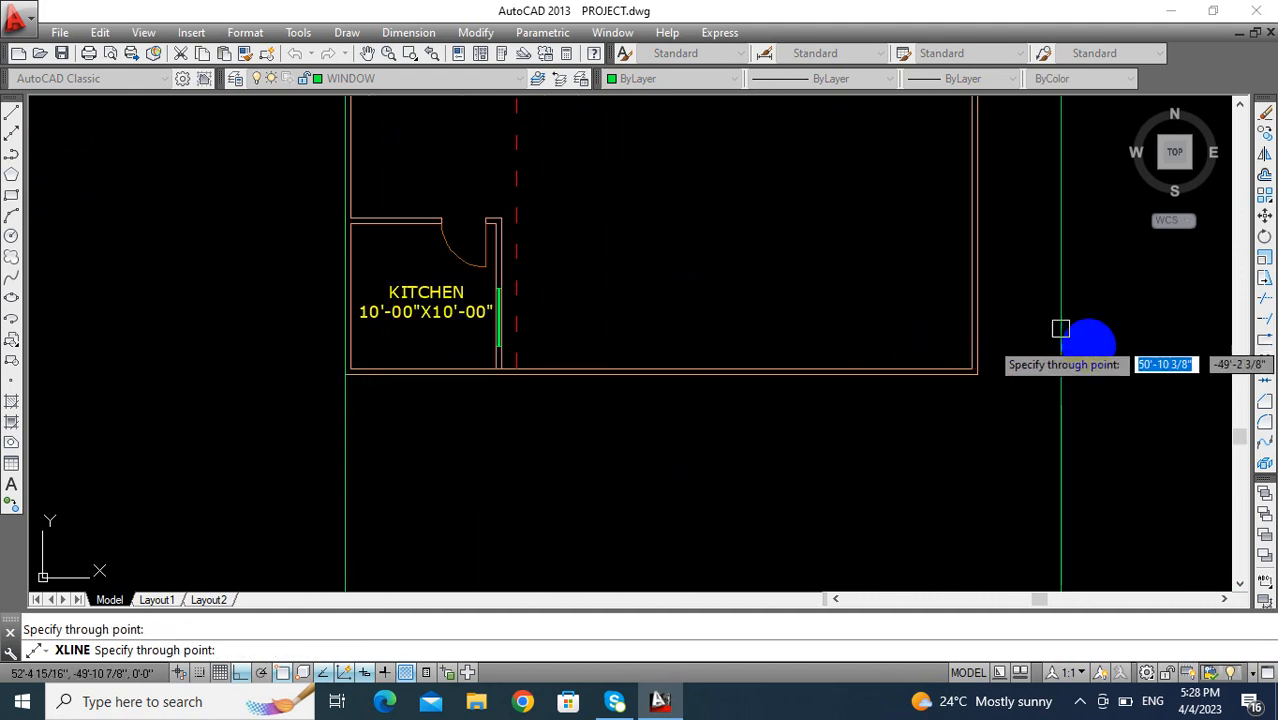
pyautogui.click(977, 374)
pyautogui.scroll(-4, 760, 440)
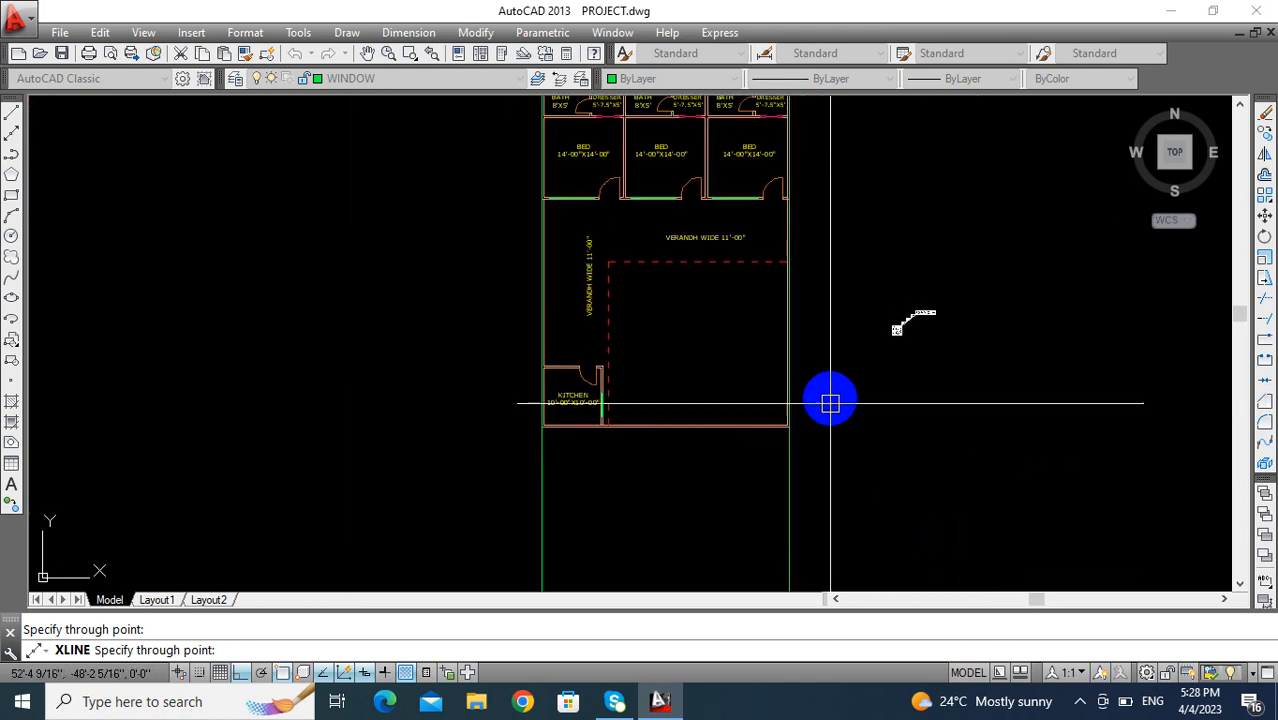
pyautogui.press('Escape')
# - Make layer 0 the current layer
pyautogui.moveTo(831, 368); pyautogui.dragTo(801, 340, button='middle')
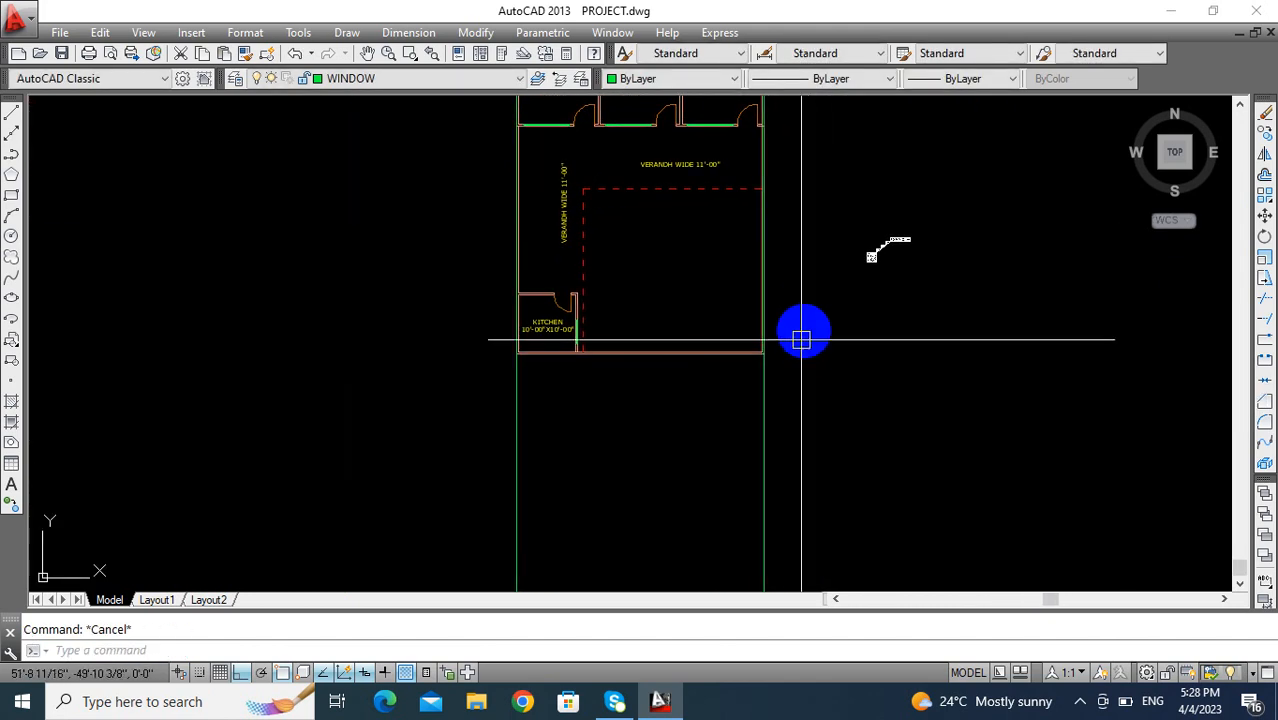
pyautogui.click(400, 82)
pyautogui.click(353, 99)
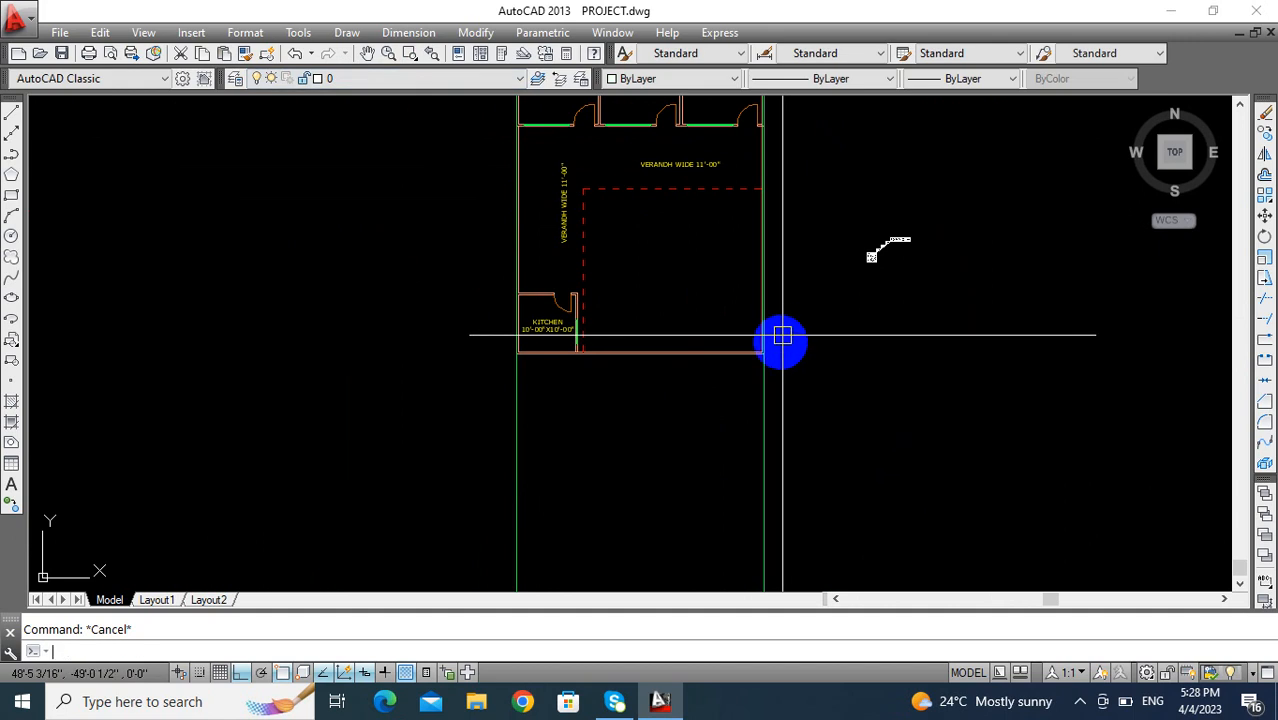
# - Match the properties of the two vertical construction lines to the small white stair detail beside the plan
pyautogui.moveTo(782, 337); pyautogui.dragTo(715, 330, button='middle')
pyautogui.write('A')
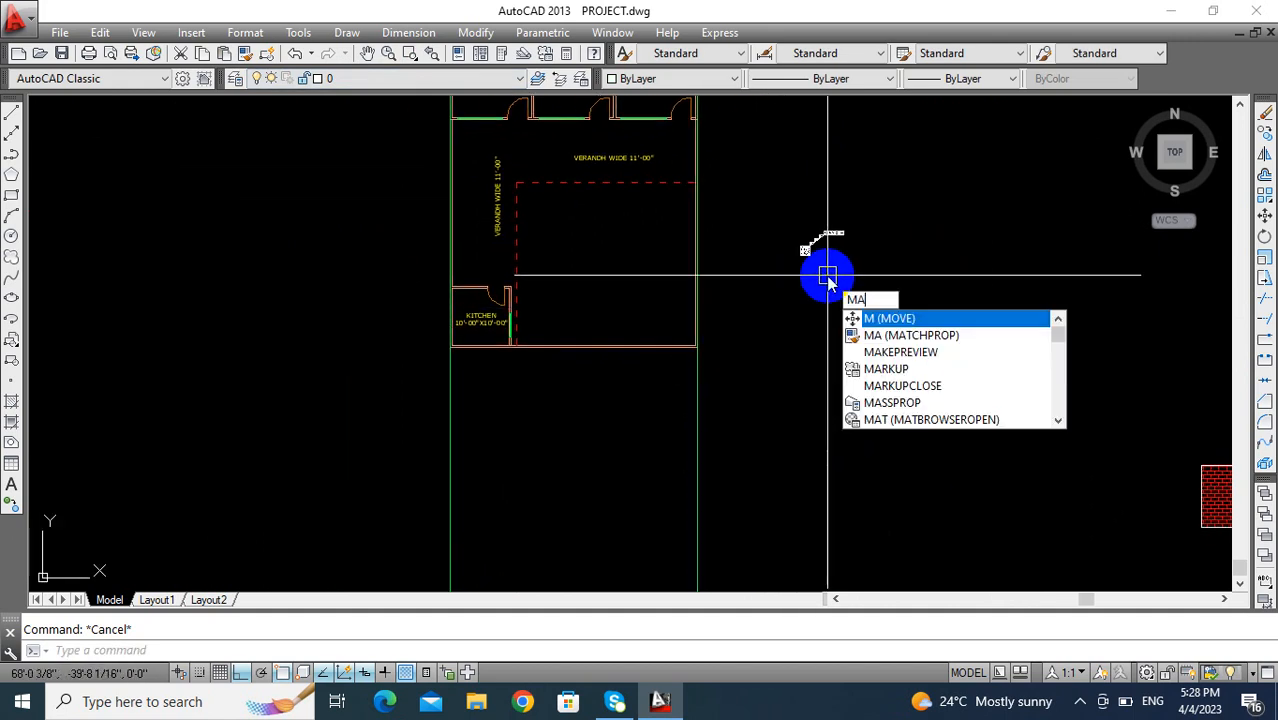
pyautogui.press('Return')
pyautogui.click(817, 250)
pyautogui.click(727, 420)
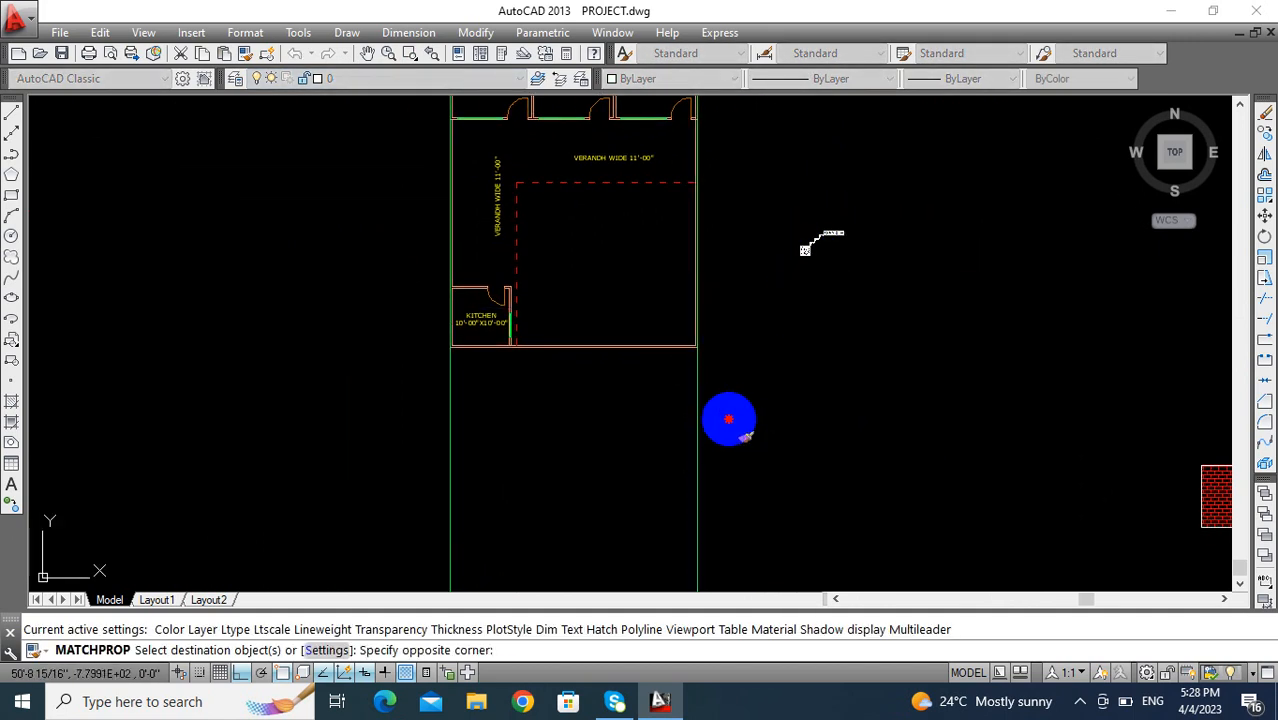
pyautogui.click(432, 465)
pyautogui.moveTo(524, 434); pyautogui.dragTo(528, 323, button='middle')
pyautogui.press('Escape')
# - Examine the projected vertical lines below the plan and the finished reference elevation beside them
pyautogui.scroll(-2, 578, 275)
pyautogui.moveTo(578, 275)
pyautogui.mouseDown(button='middle')
pyautogui.moveTo(548, 325)
pyautogui.moveTo(516, 460)
pyautogui.moveTo(443, 372)
pyautogui.mouseUp(button='middle')
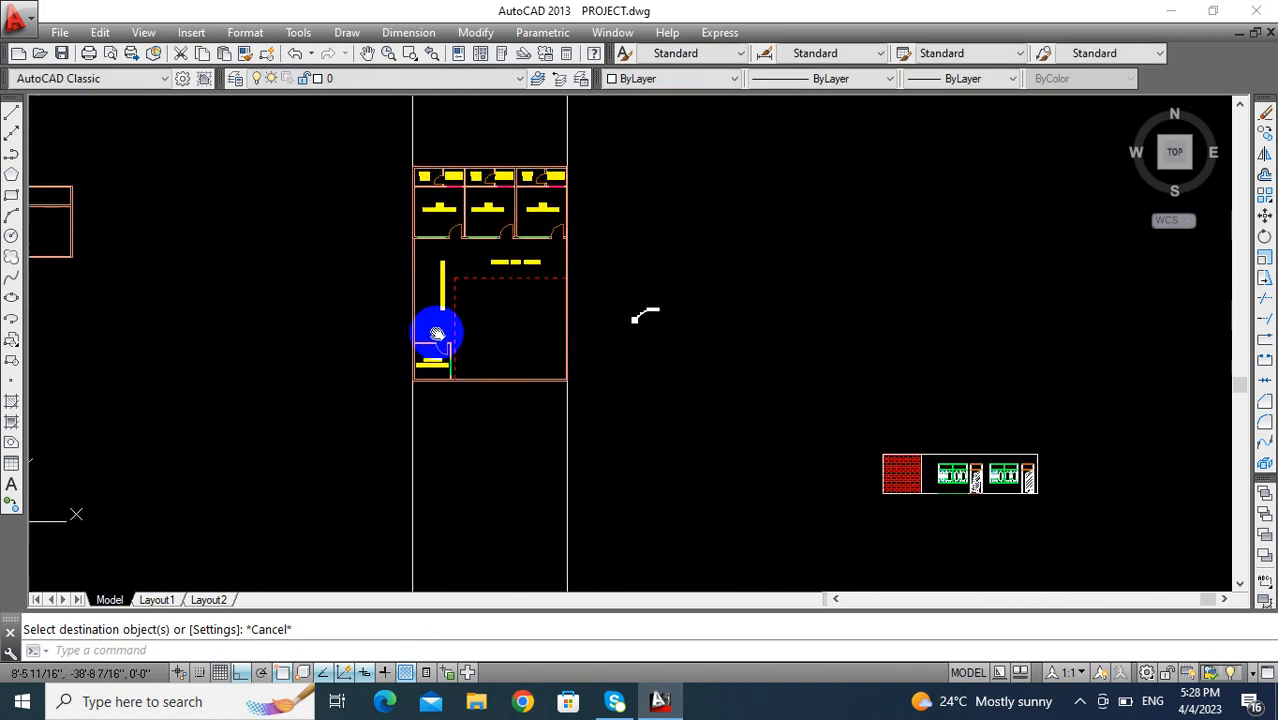
pyautogui.moveTo(533, 472)
pyautogui.mouseDown(button='middle')
pyautogui.moveTo(565, 433)
pyautogui.moveTo(493, 320)
pyautogui.mouseUp(button='middle')
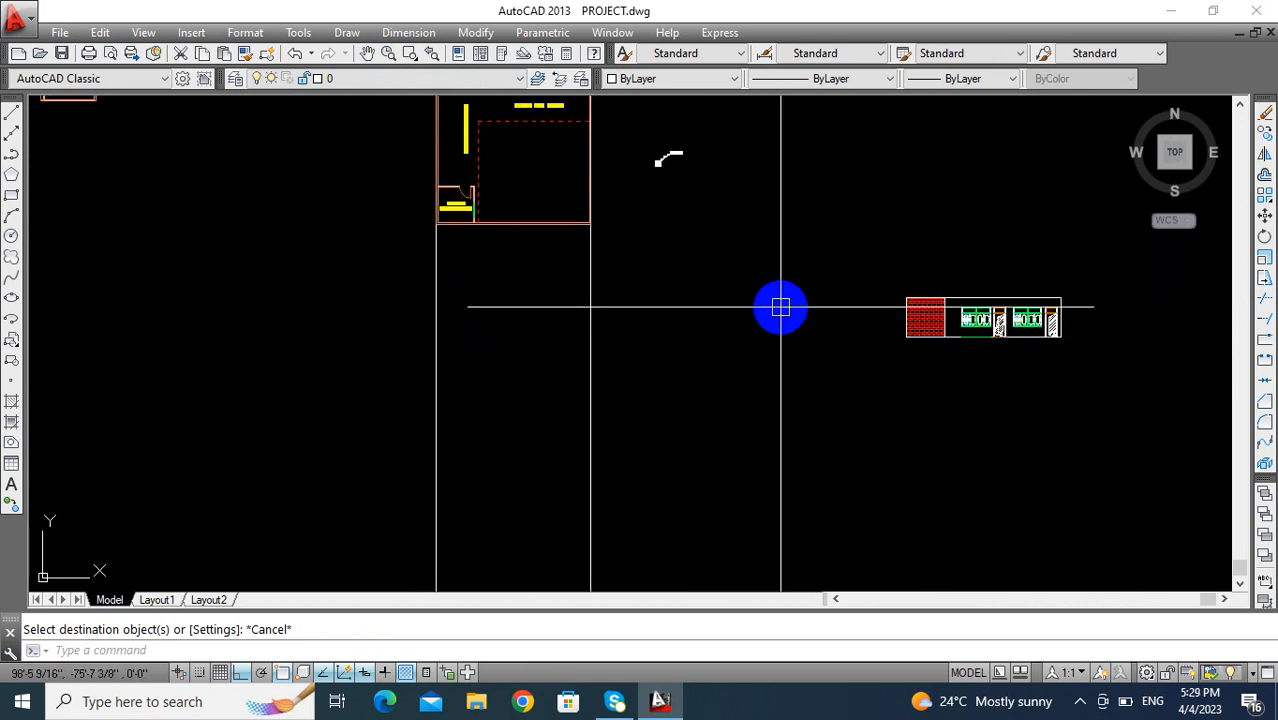
pyautogui.scroll(2, 916, 325)
pyautogui.moveTo(916, 325); pyautogui.dragTo(700, 355, button='middle')
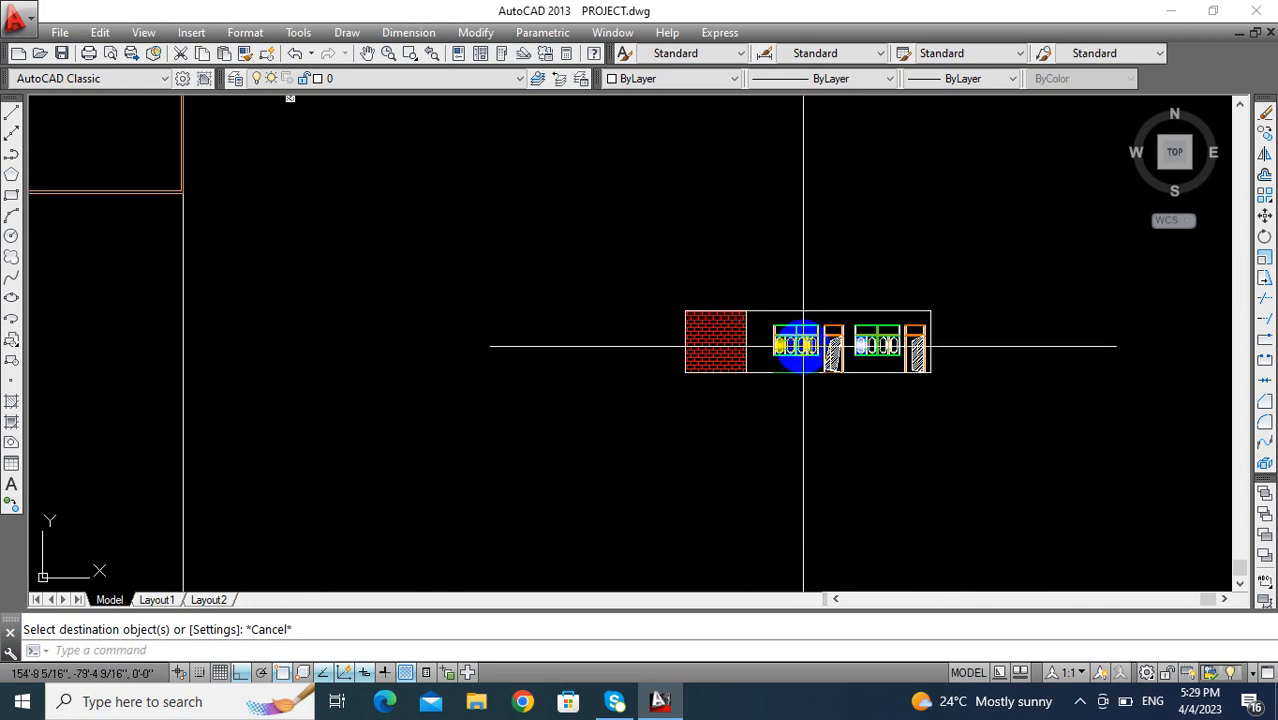
pyautogui.scroll(-2, 431, 340)
pyautogui.moveTo(431, 340); pyautogui.dragTo(548, 330, button='middle')
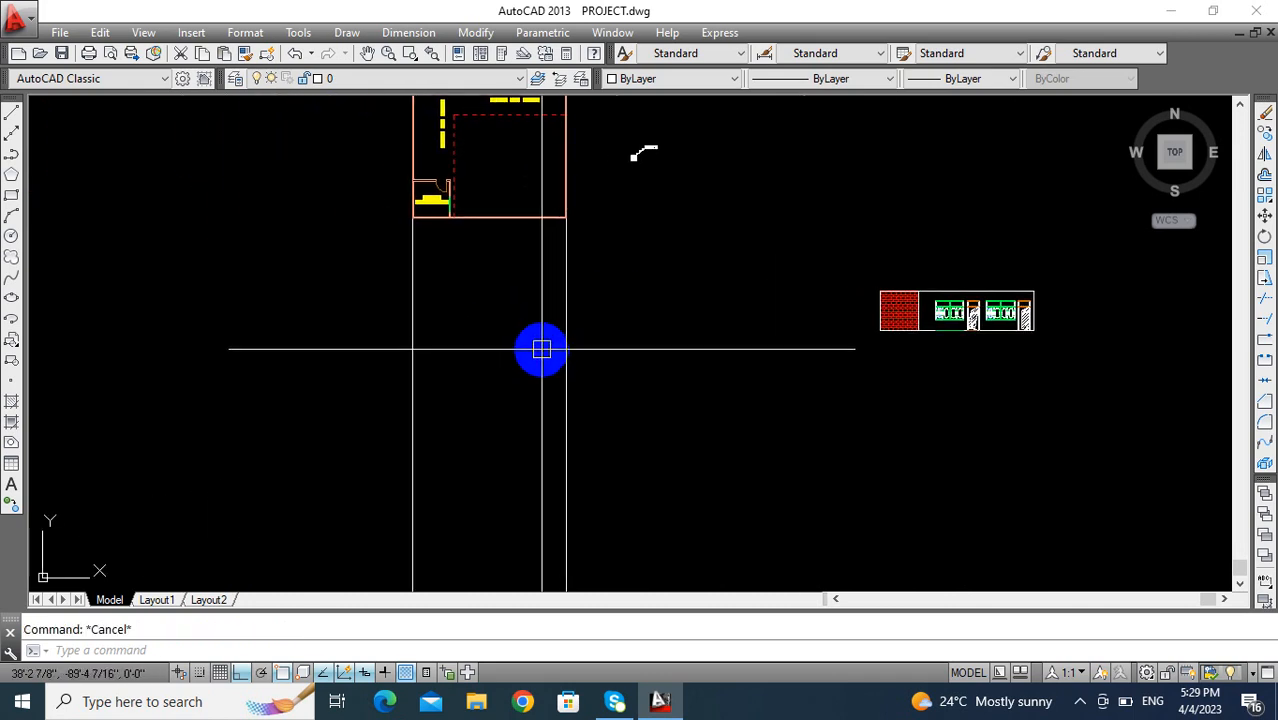
# - Draw a horizontal line below the plan that crosses both vertical construction lines
pyautogui.write('l')
pyautogui.press('Return')
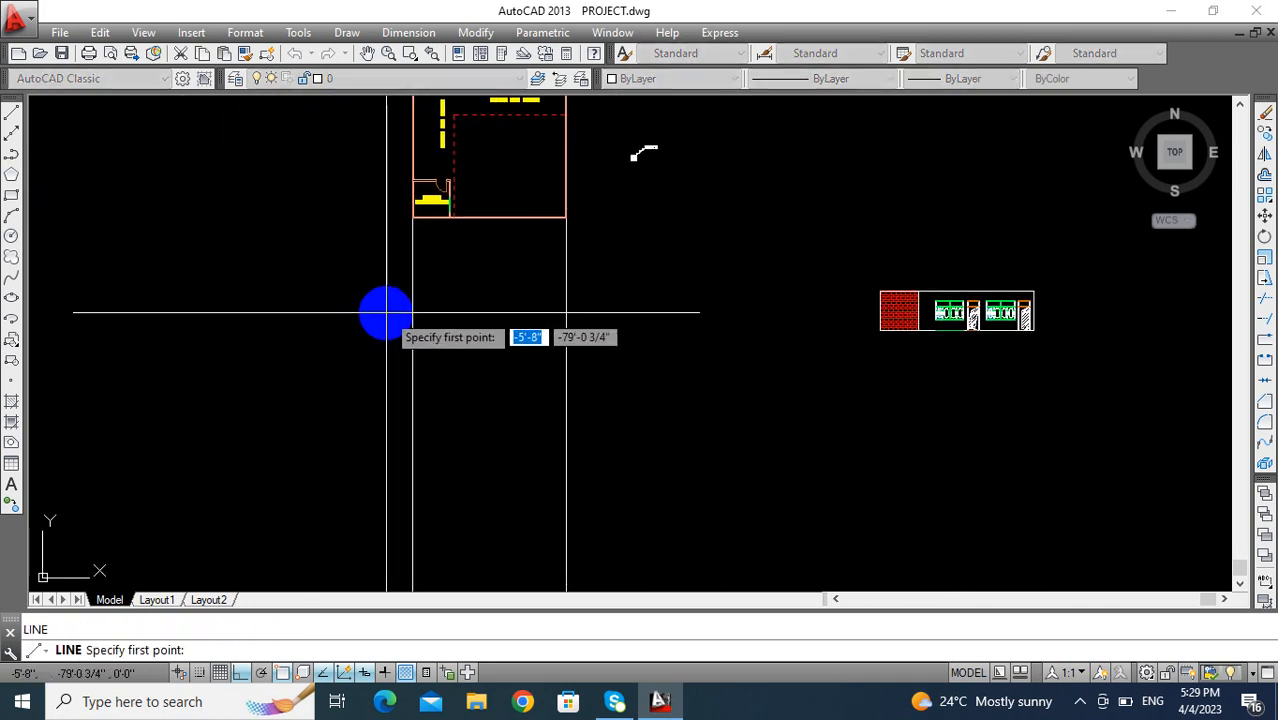
pyautogui.click(391, 297)
pyautogui.scroll(2, 613, 305)
pyautogui.moveTo(613, 305); pyautogui.dragTo(620, 457, button='middle')
pyautogui.press('Escape')
# - Offset the horizontal line upward by 11' to form the top of the elevation
pyautogui.scroll(2, 615, 315)
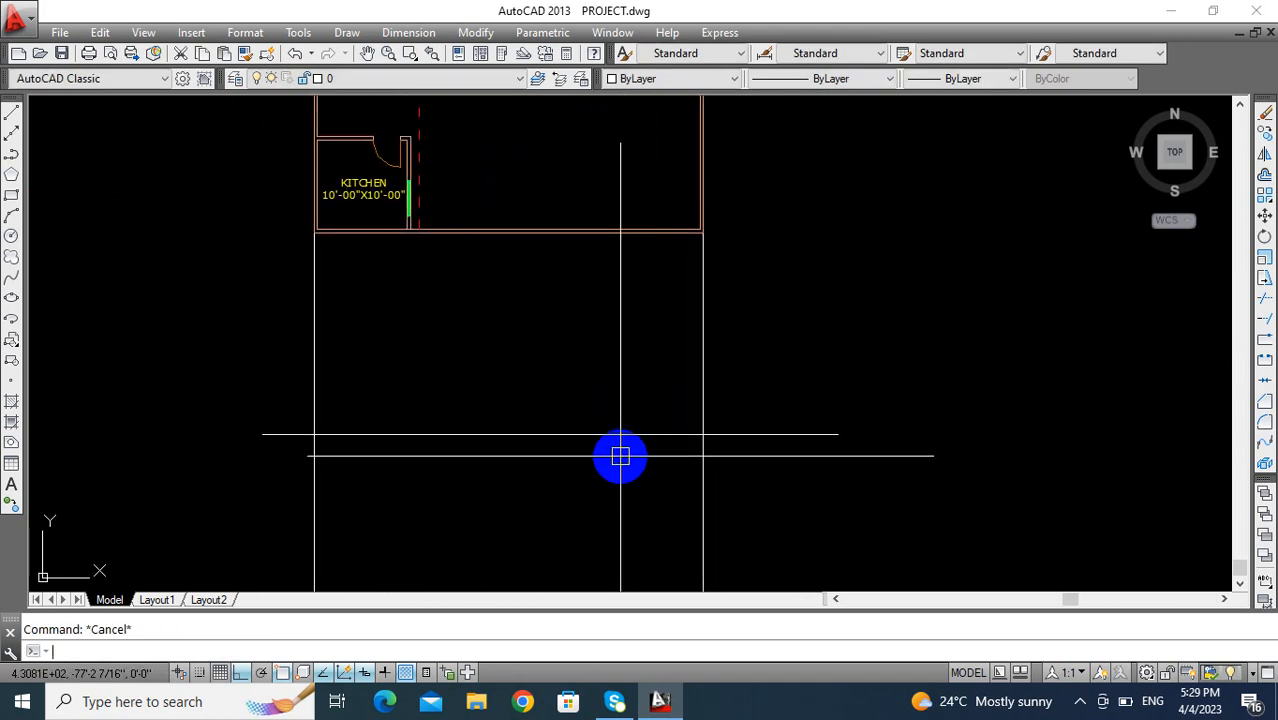
pyautogui.press('Return')
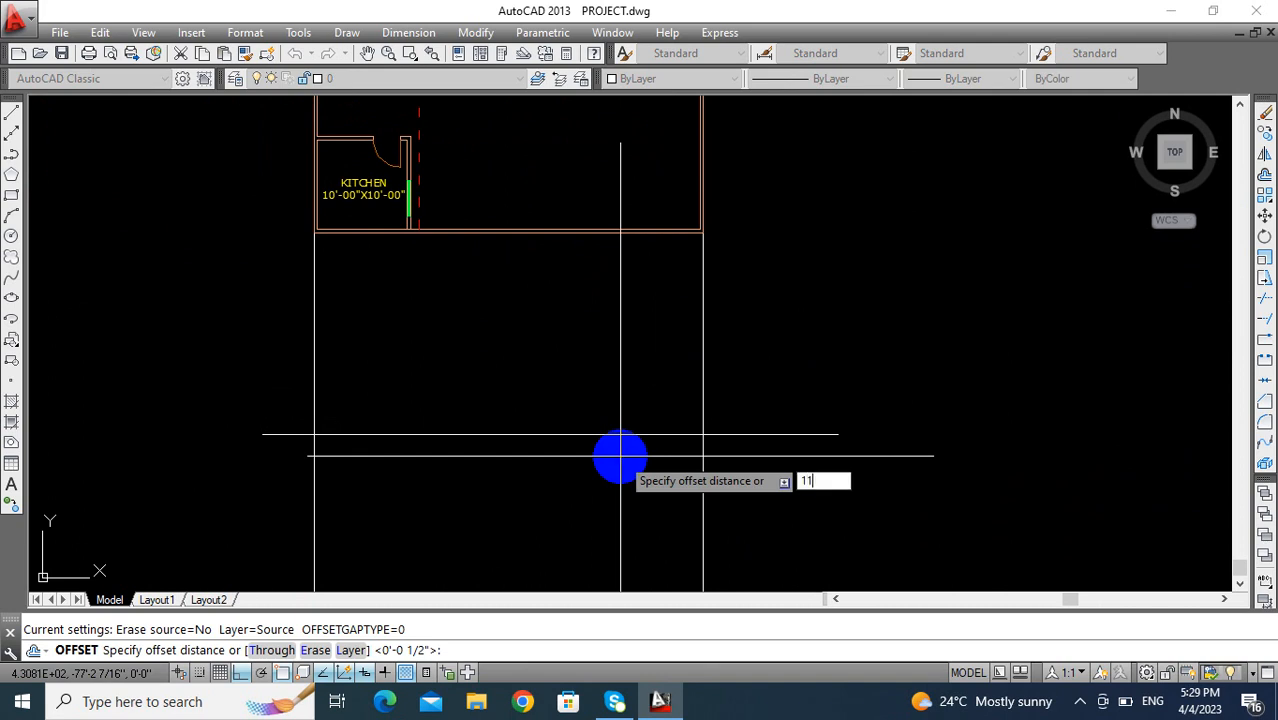
pyautogui.click(613, 437)
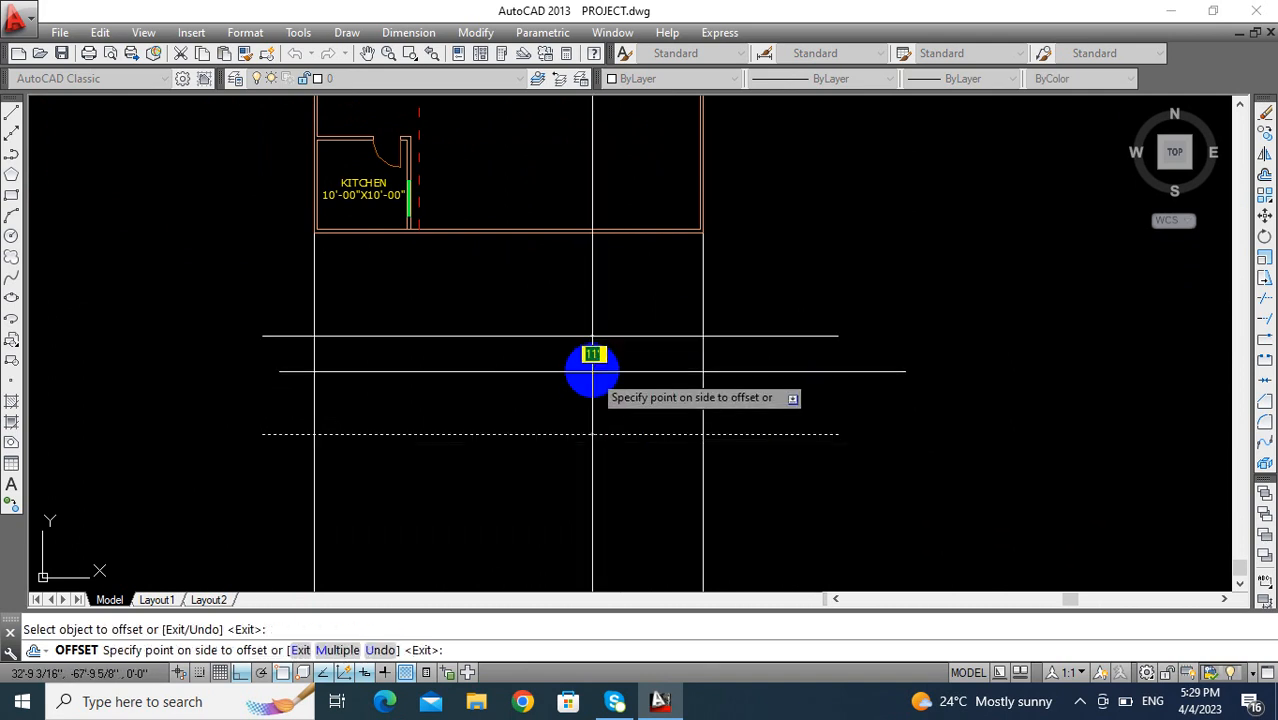
pyautogui.click(590, 360)
pyautogui.press('Escape')
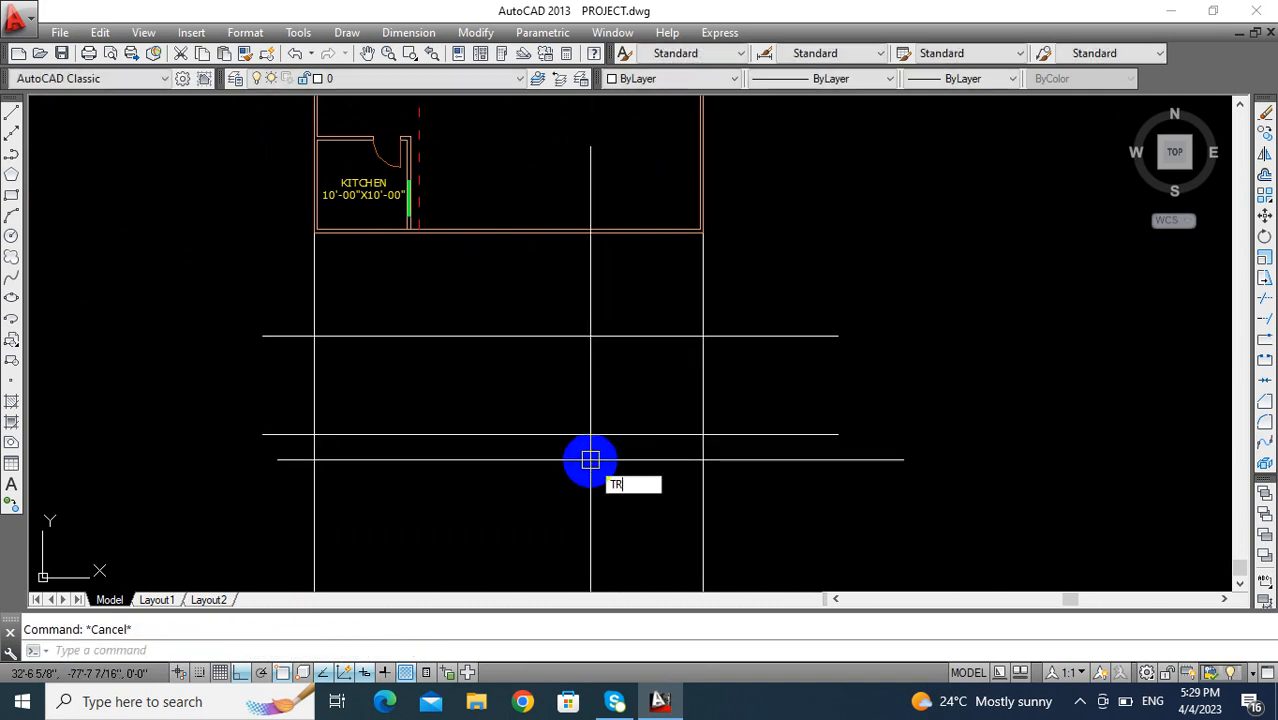
# - Trim the overhanging horizontal ends and the vertical lines above and below the elevation, leaving a closed rectangle beneath the plan
pyautogui.press('Return')
pyautogui.press('Return')
pyautogui.click(745, 460)
pyautogui.click(244, 539)
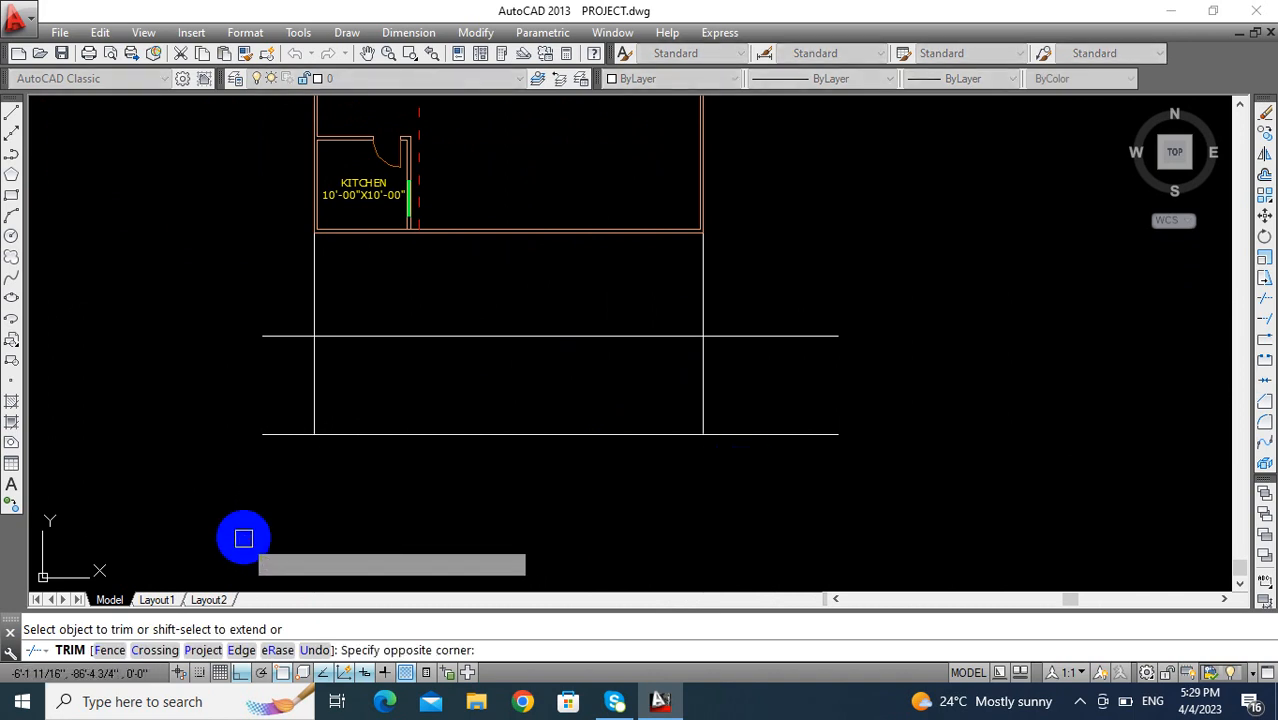
pyautogui.click(287, 302)
pyautogui.click(234, 415)
pyautogui.click(816, 294)
pyautogui.click(779, 474)
pyautogui.click(745, 294)
pyautogui.click(273, 292)
pyautogui.scroll(-4, 619, 391)
pyautogui.moveTo(619, 391); pyautogui.dragTo(641, 539, button='middle')
pyautogui.press('Escape')
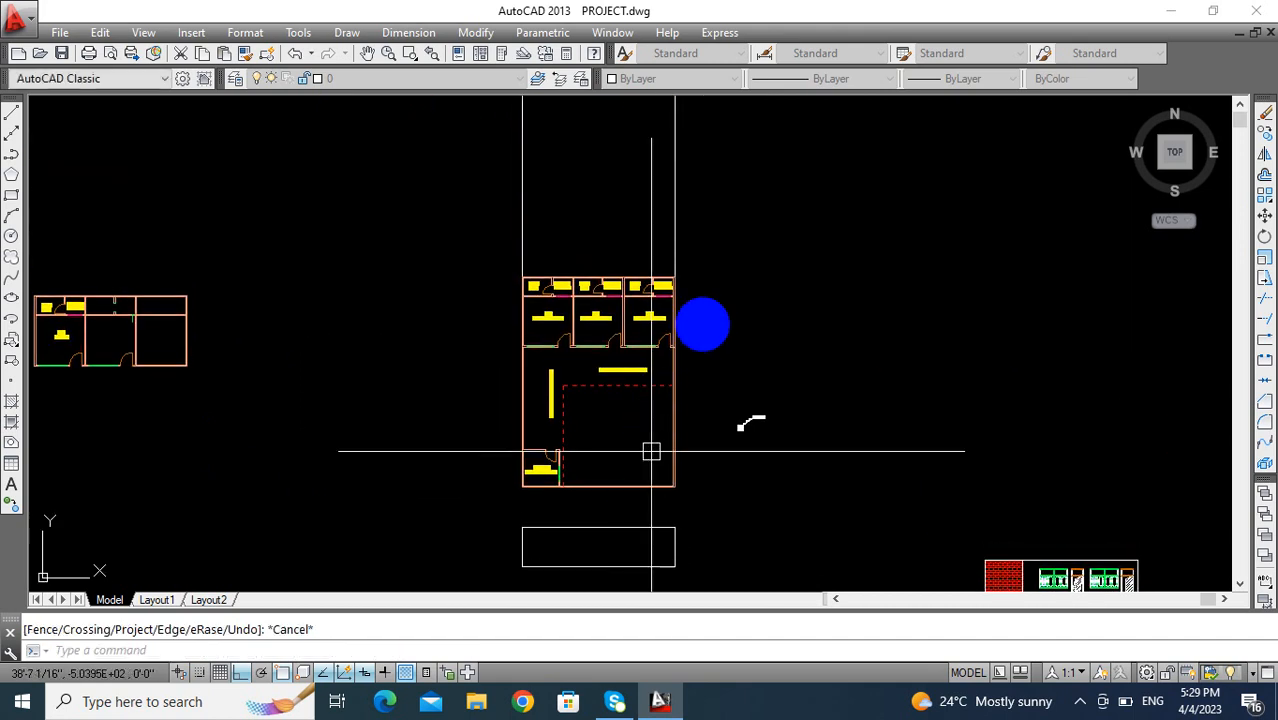
# - Erase the two leftover construction lines above the floor plan
pyautogui.click(742, 160)
pyautogui.click(465, 186)
pyautogui.press('Delete')
# - Draw a vertical construction line through the outer corner of the kitchen's inner side wall, extending down across the elevation rectangle
pyautogui.moveTo(628, 447); pyautogui.dragTo(588, 256, button='middle')
pyautogui.scroll(2, 984, 422)
pyautogui.scroll(4, 922, 375)
pyautogui.moveTo(970, 372); pyautogui.dragTo(898, 428, button='middle')
pyautogui.scroll(-4, 898, 412)
pyautogui.moveTo(700, 427); pyautogui.dragTo(888, 481, button='middle')
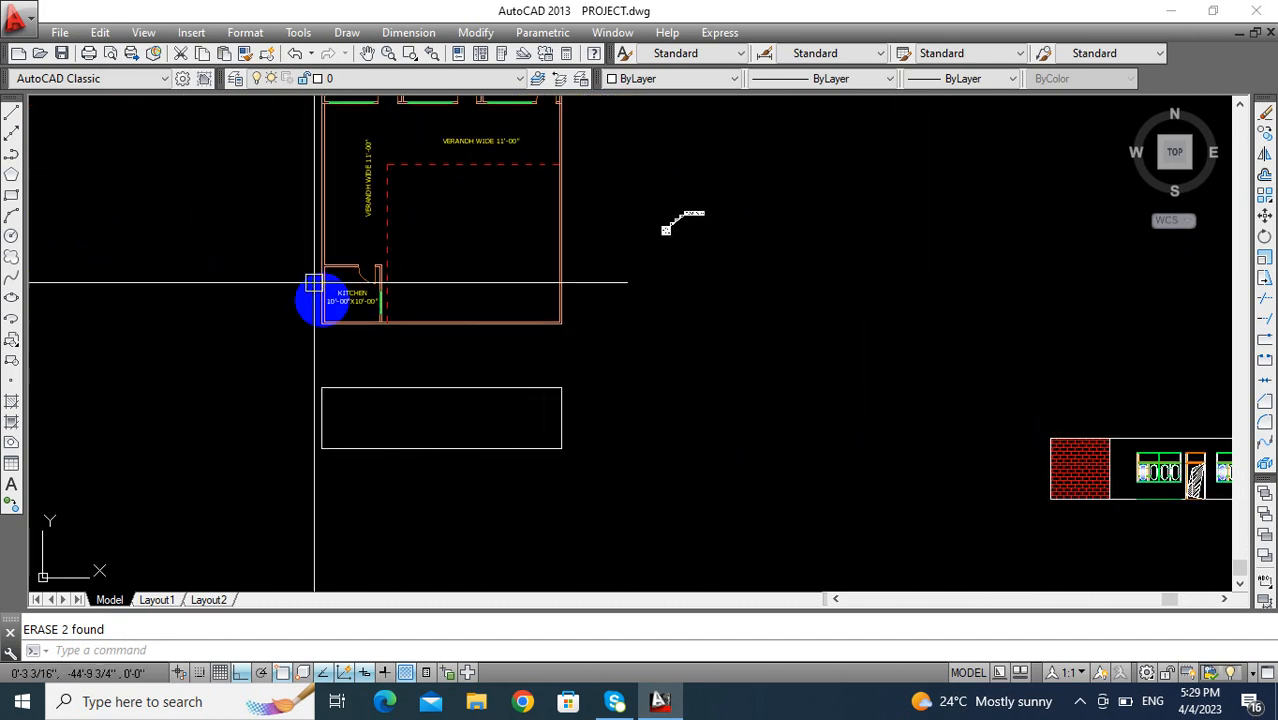
pyautogui.scroll(4, 347, 325)
pyautogui.moveTo(348, 324)
pyautogui.mouseDown(button='middle')
pyautogui.moveTo(419, 274)
pyautogui.moveTo(414, 256)
pyautogui.mouseUp(button='middle')
pyautogui.write('l')
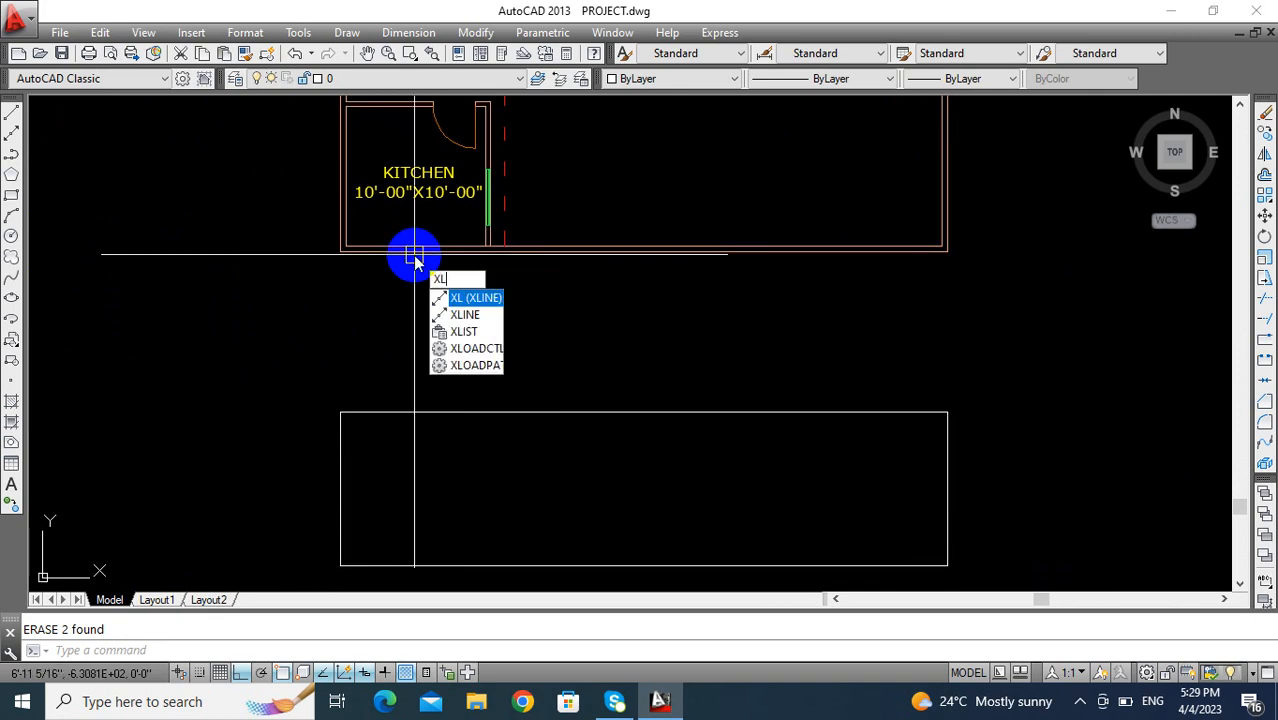
pyautogui.press('Return')
pyautogui.write('v')
pyautogui.press('Return')
pyautogui.scroll(2, 505, 258)
pyautogui.scroll(2, 505, 258)
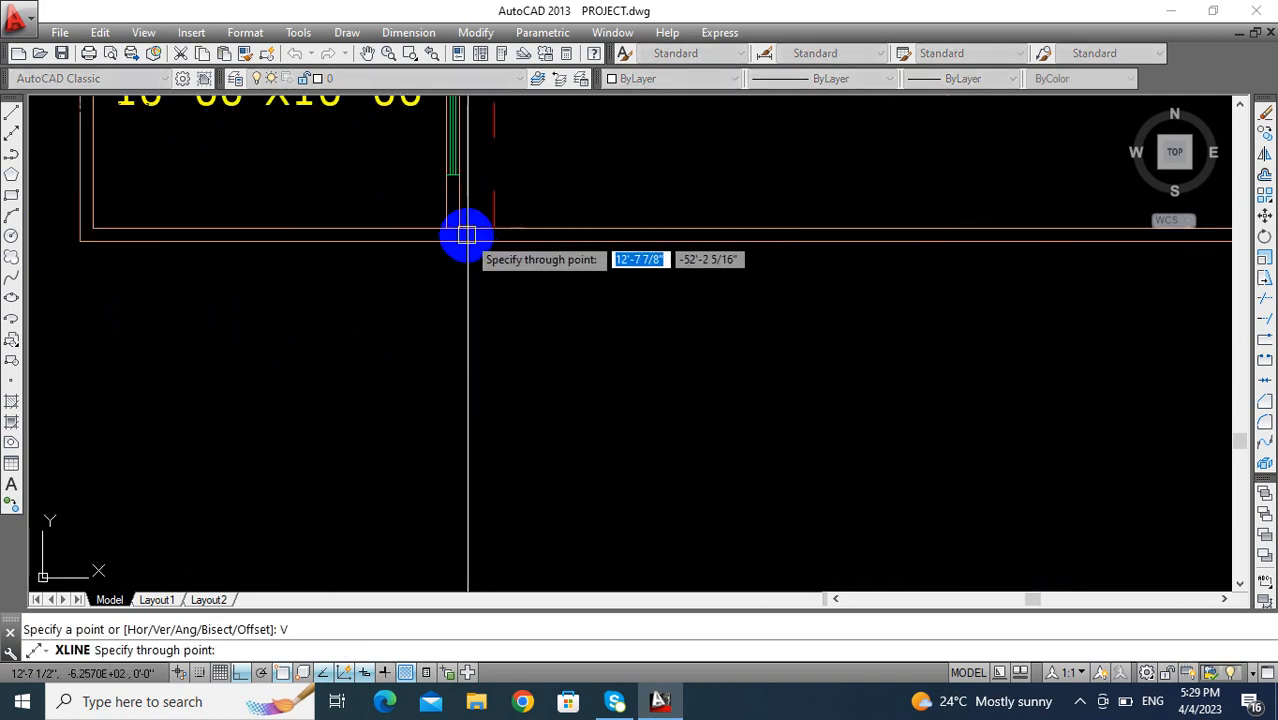
pyautogui.click(459, 229)
pyautogui.scroll(-7, 471, 357)
pyautogui.moveTo(519, 360)
pyautogui.mouseDown(button='middle')
pyautogui.moveTo(374, 348)
pyautogui.moveTo(375, 446)
pyautogui.moveTo(353, 292)
pyautogui.mouseUp(button='middle')
pyautogui.scroll(2, 351, 398)
pyautogui.press('Escape')
# - Trim the kitchen wall's construction line above and below the elevation rectangle, leaving a divider inside it
pyautogui.scroll(2, 351, 398)
pyautogui.press('Return')
pyautogui.press('Return')
pyautogui.click(482, 311)
pyautogui.click(303, 373)
pyautogui.click(524, 427)
pyautogui.click(450, 448)
pyautogui.press('Escape')
pyautogui.moveTo(408, 374); pyautogui.dragTo(342, 485, button='middle')
pyautogui.scroll(2, 342, 485)
pyautogui.moveTo(374, 425); pyautogui.dragTo(302, 398, button='middle')
pyautogui.press('Escape')
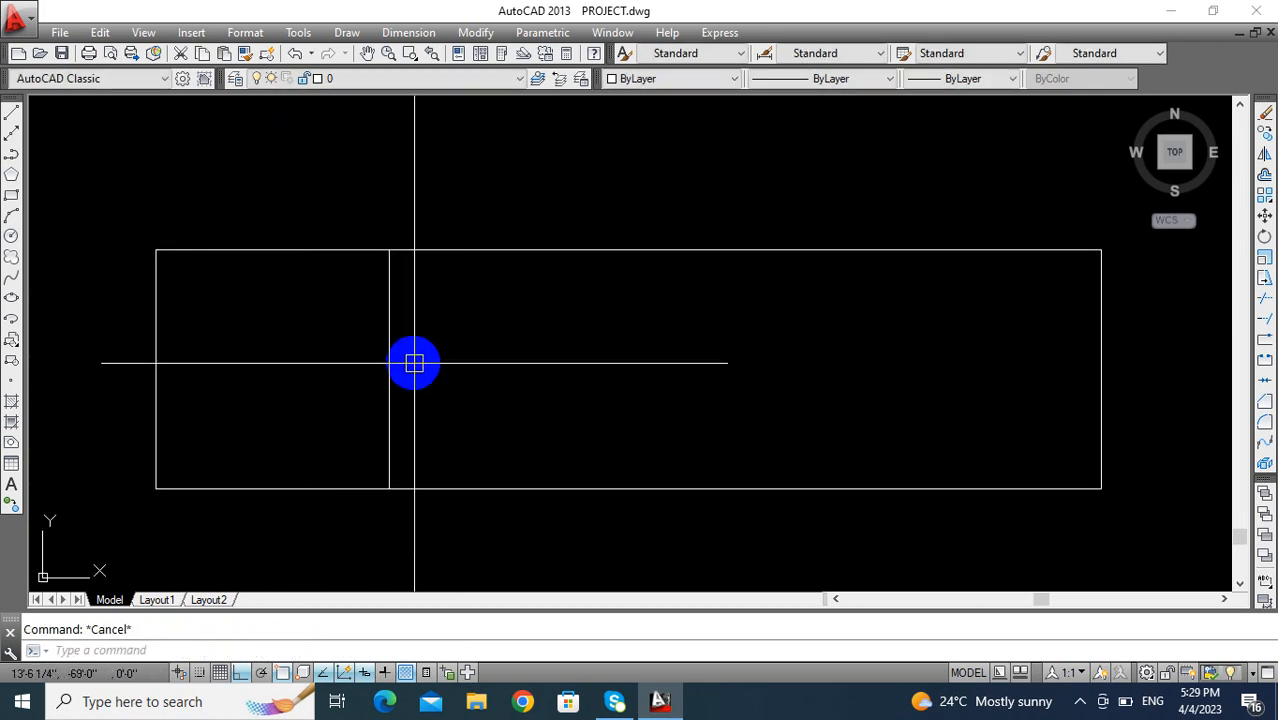
# - Set up a hatch with the predefined AR-B816 brick pattern in red at scale 1
pyautogui.write('H')
pyautogui.press('Return')
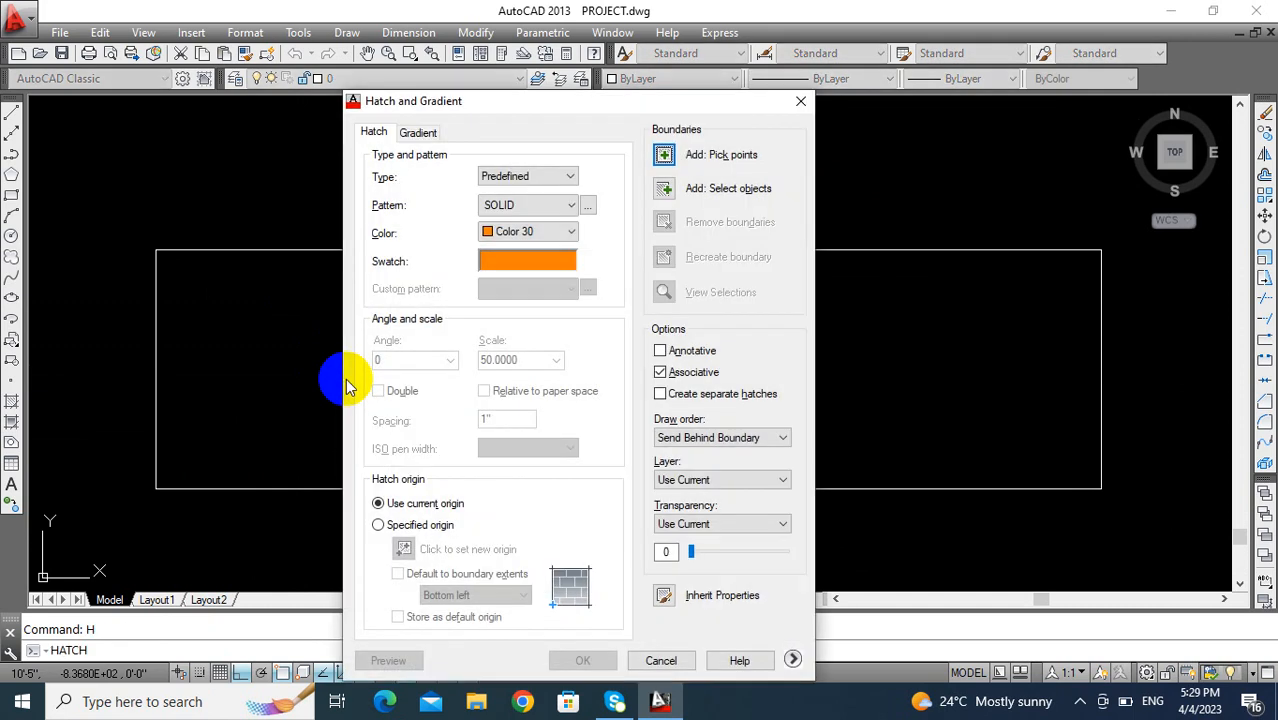
pyautogui.click(588, 207)
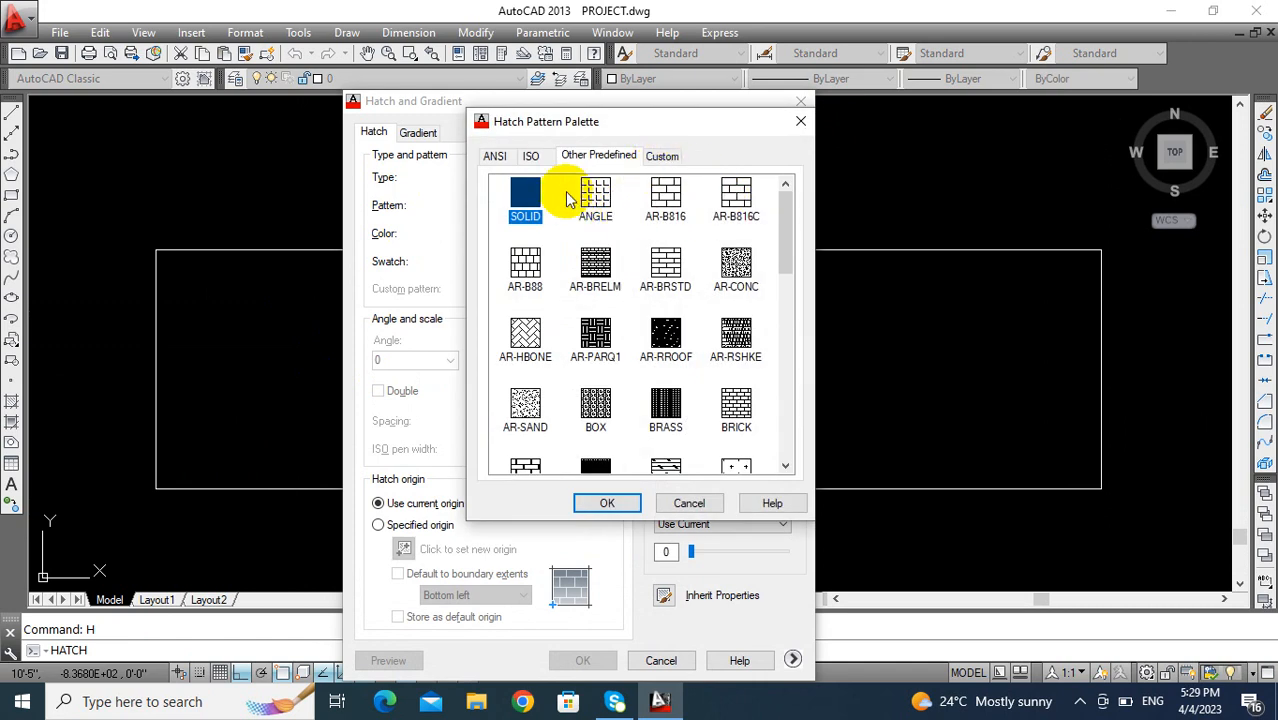
pyautogui.click(497, 157)
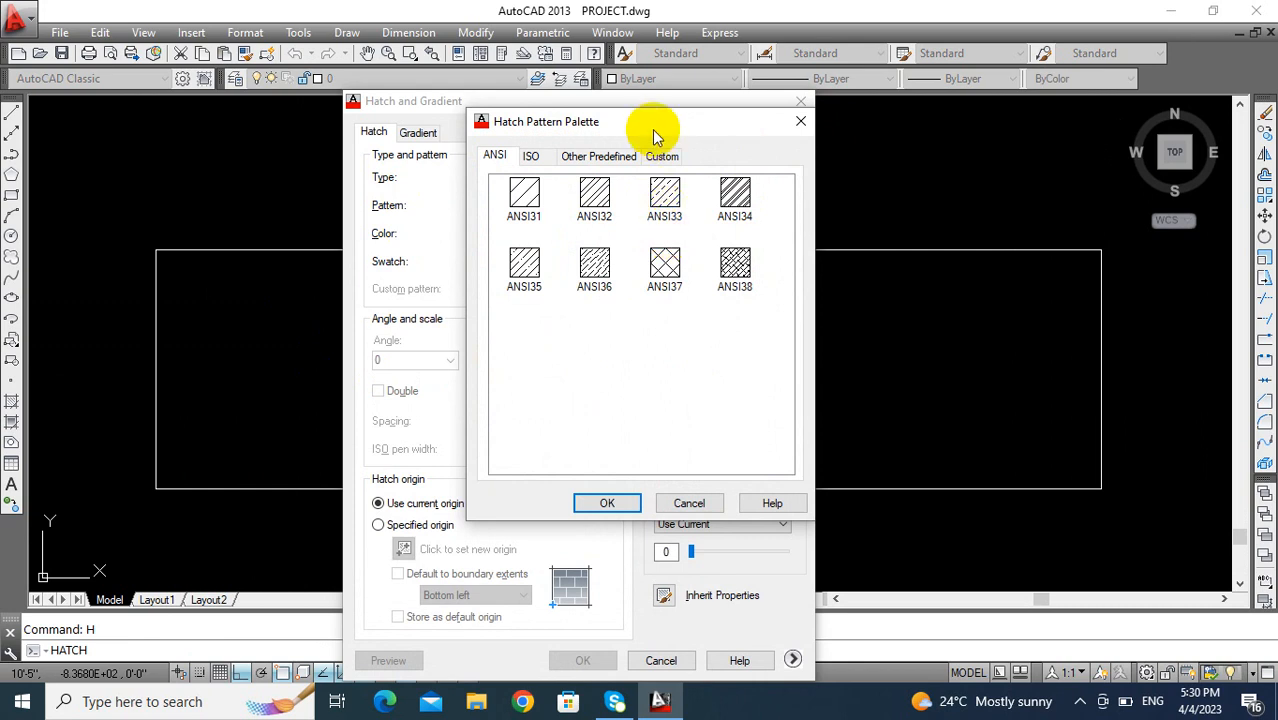
pyautogui.click(612, 157)
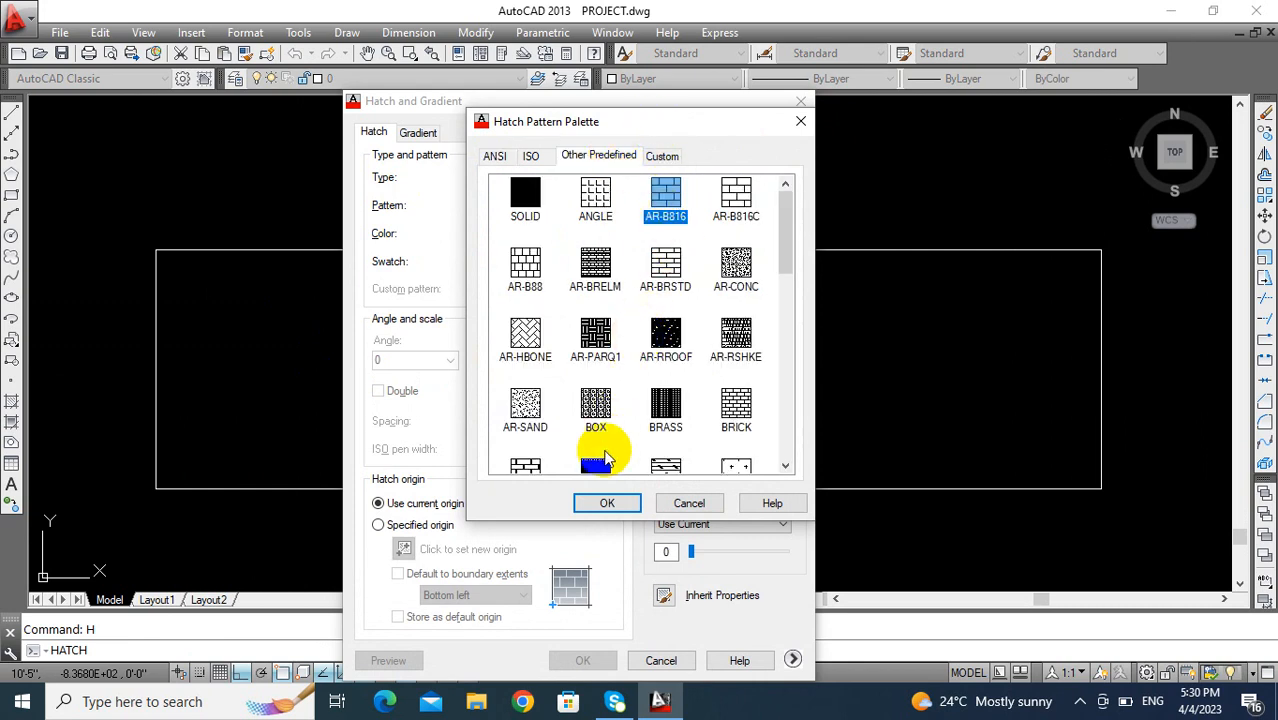
pyautogui.click(600, 508)
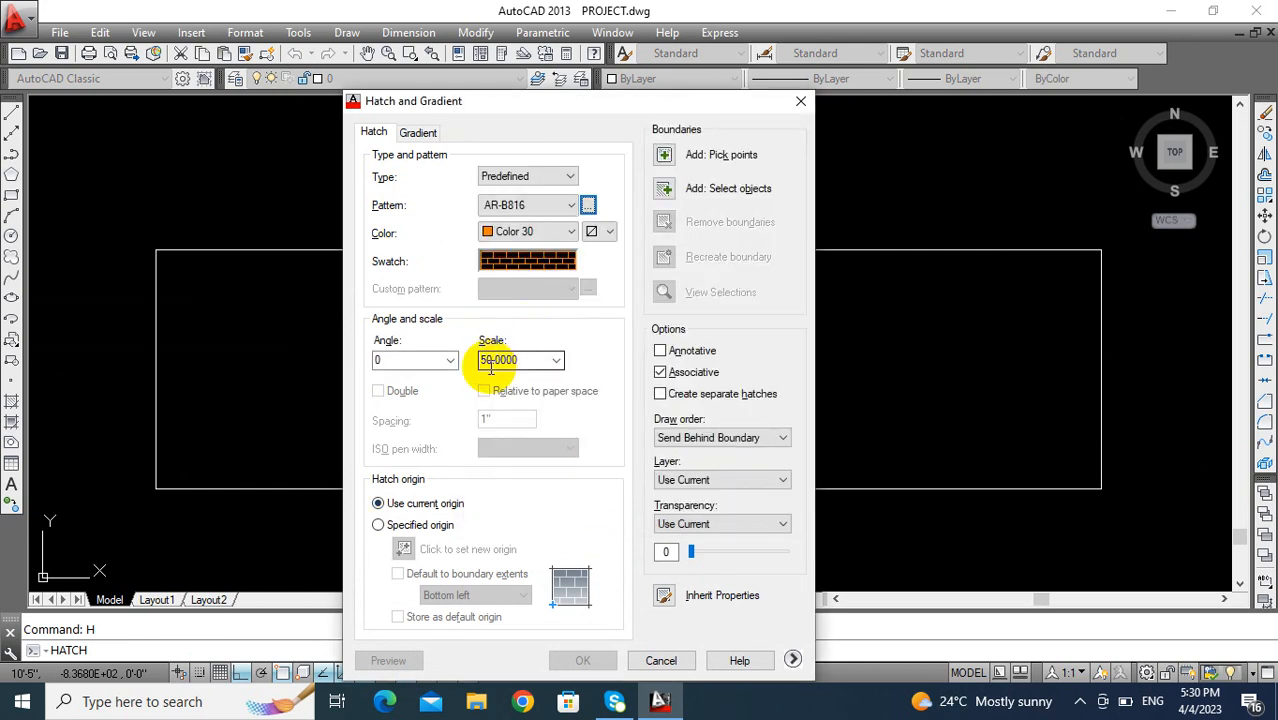
pyautogui.click(543, 234)
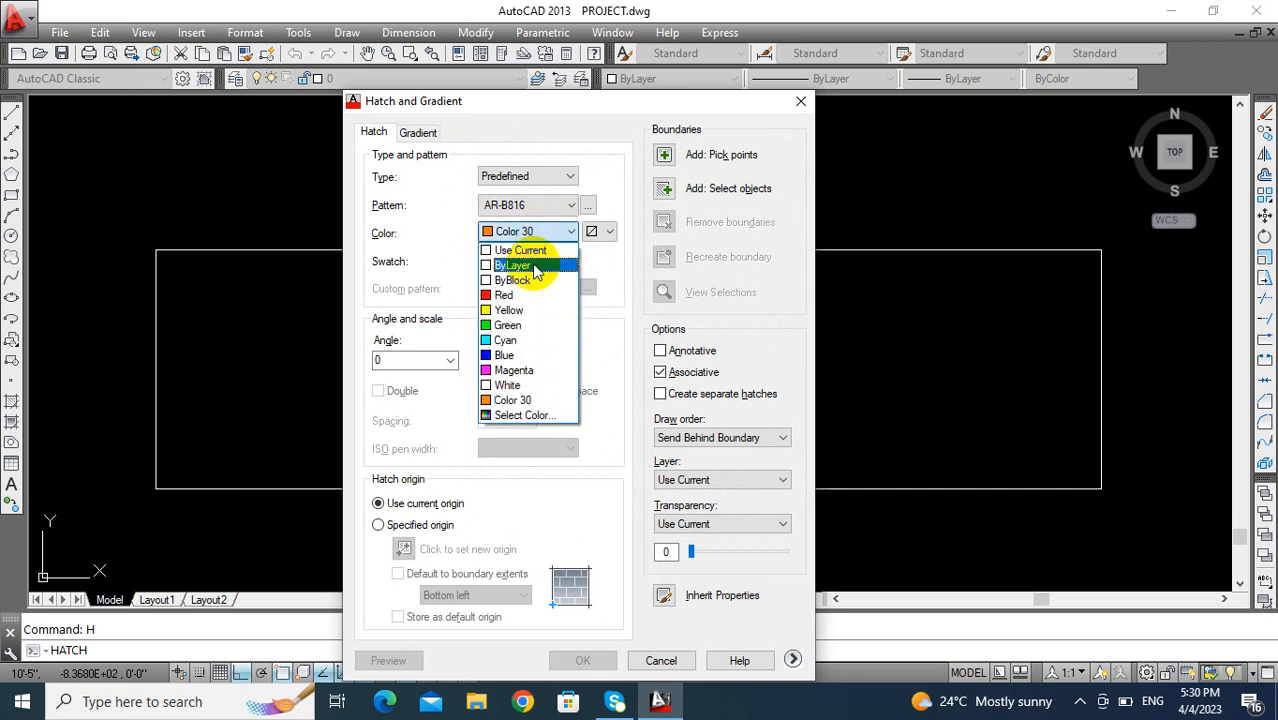
pyautogui.click(528, 297)
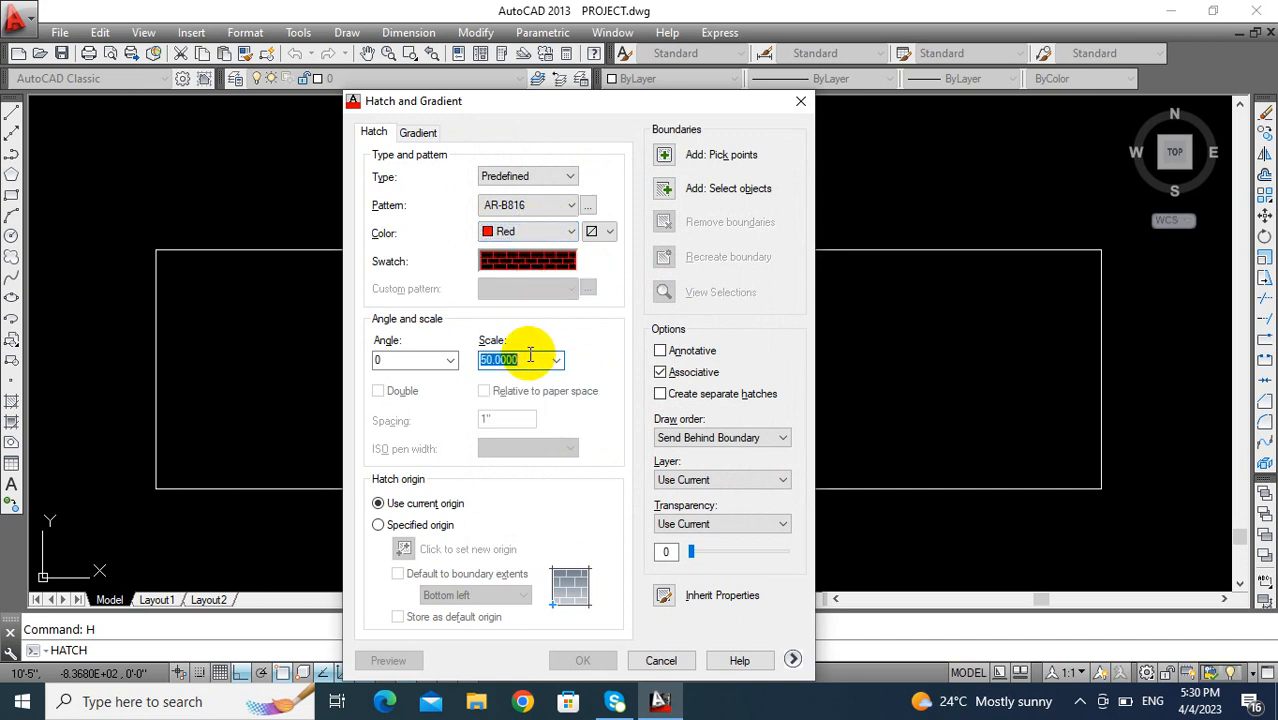
# - Apply the brick hatch to the kitchen bay of the new elevation
pyautogui.click(666, 153)
pyautogui.click(310, 330)
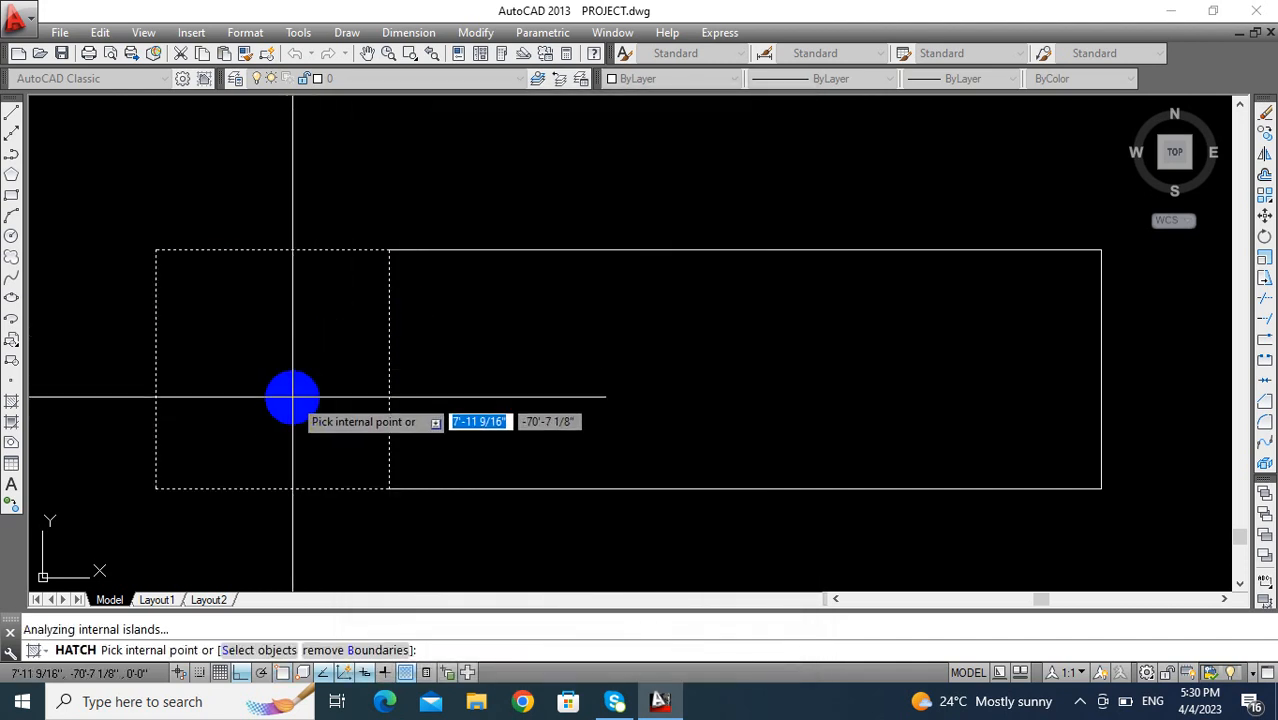
pyautogui.press('Return')
pyautogui.press('Return')
# - Erase the leftover vertical construction line running through the floor plan beside the kitchen
pyautogui.scroll(-4, 410, 368)
pyautogui.moveTo(410, 368)
pyautogui.mouseDown(button='middle')
pyautogui.moveTo(369, 376)
pyautogui.moveTo(349, 495)
pyautogui.mouseUp(button='middle')
pyautogui.scroll(-2, 355, 380)
pyautogui.scroll(4, 354, 381)
pyautogui.scroll(-2, 354, 382)
pyautogui.scroll(-2, 372, 416)
pyautogui.moveTo(371, 417)
pyautogui.mouseDown(button='middle')
pyautogui.moveTo(340, 533)
pyautogui.moveTo(349, 545)
pyautogui.mouseUp(button='middle')
pyautogui.moveTo(358, 428); pyautogui.dragTo(360, 456, button='middle')
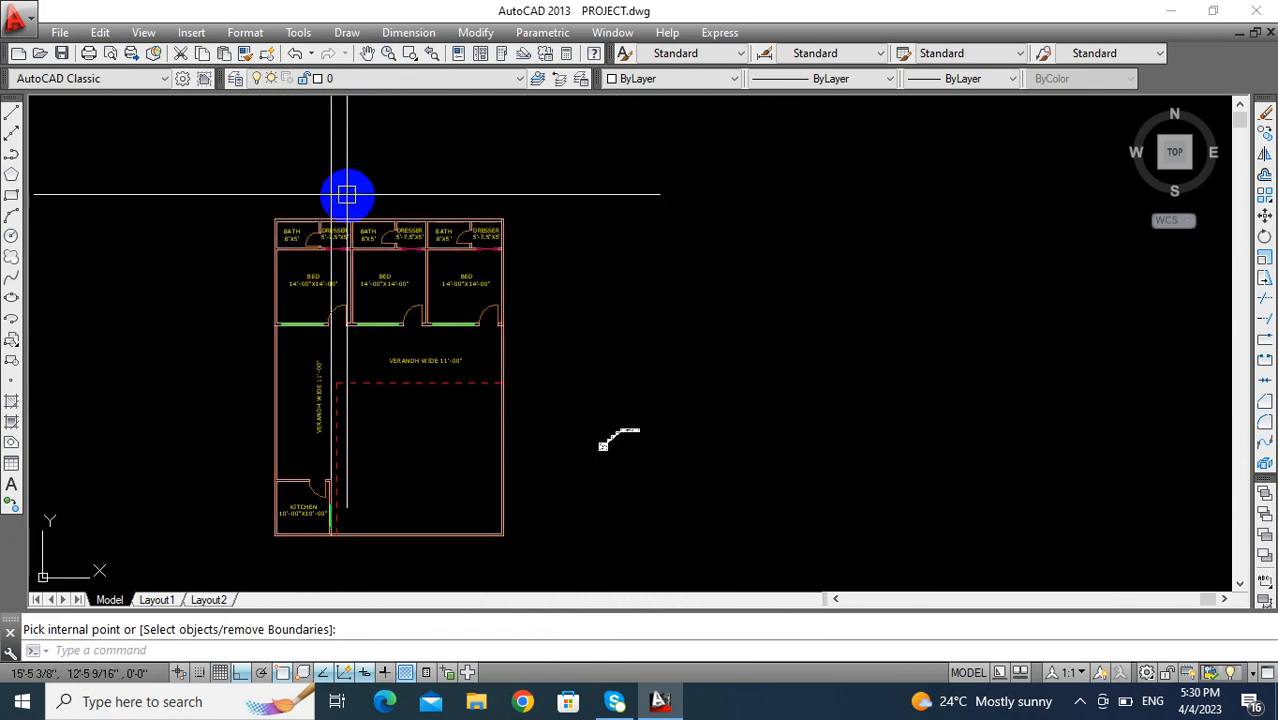
pyautogui.write('e')
pyautogui.press('Return')
# - Examine the window and door layout beside the brick wall on the finished reference elevation
pyautogui.moveTo(630, 400); pyautogui.dragTo(460, 294, button='middle')
pyautogui.moveTo(700, 385); pyautogui.dragTo(579, 268, button='middle')
pyautogui.scroll(4, 838, 448)
pyautogui.scroll(2, 790, 465)
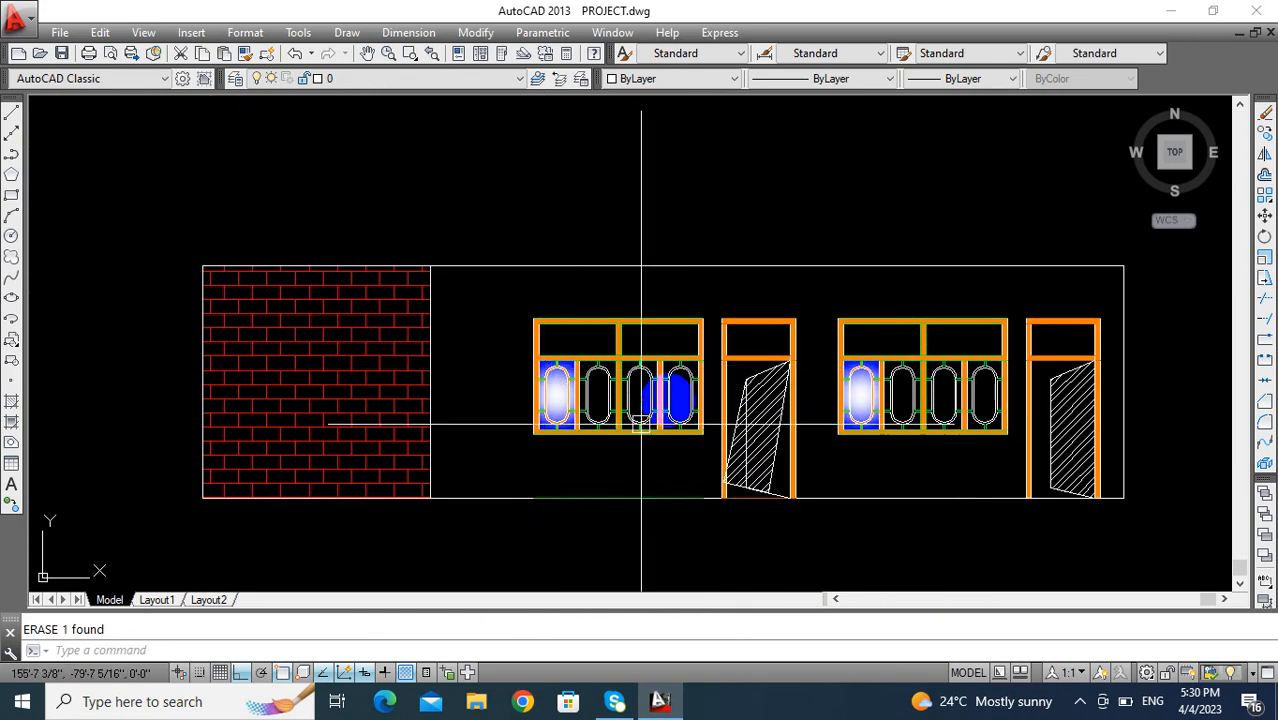
pyautogui.scroll(-4, 733, 411)
pyautogui.moveTo(614, 400); pyautogui.dragTo(775, 374, button='middle')
pyautogui.scroll(-2, 731, 374)
pyautogui.scroll(-2, 590, 385)
pyautogui.moveTo(590, 385); pyautogui.dragTo(687, 378, button='middle')
# - Draw vertical construction lines through both ends of the middle bedroom's front window
pyautogui.moveTo(431, 315)
pyautogui.mouseDown(button='middle')
pyautogui.moveTo(496, 394)
pyautogui.moveTo(513, 469)
pyautogui.moveTo(480, 392)
pyautogui.mouseUp(button='middle')
pyautogui.scroll(2, 478, 390)
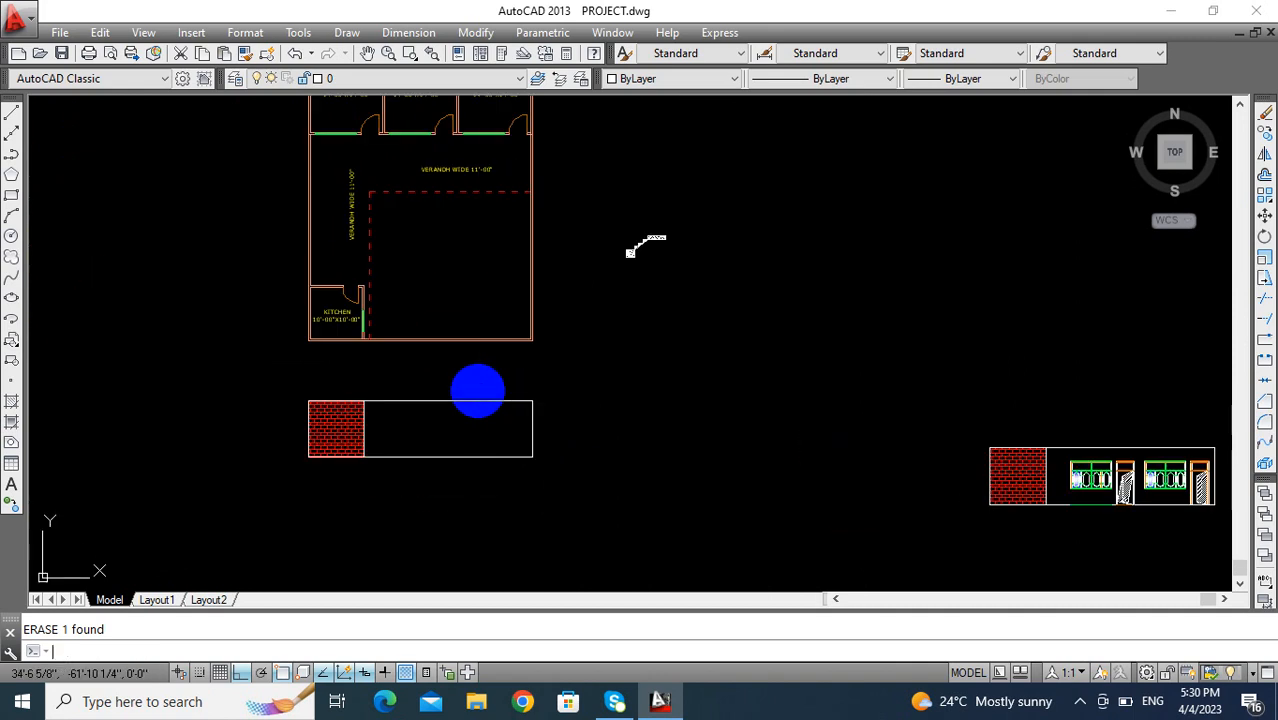
pyautogui.write('xl')
pyautogui.press('Return')
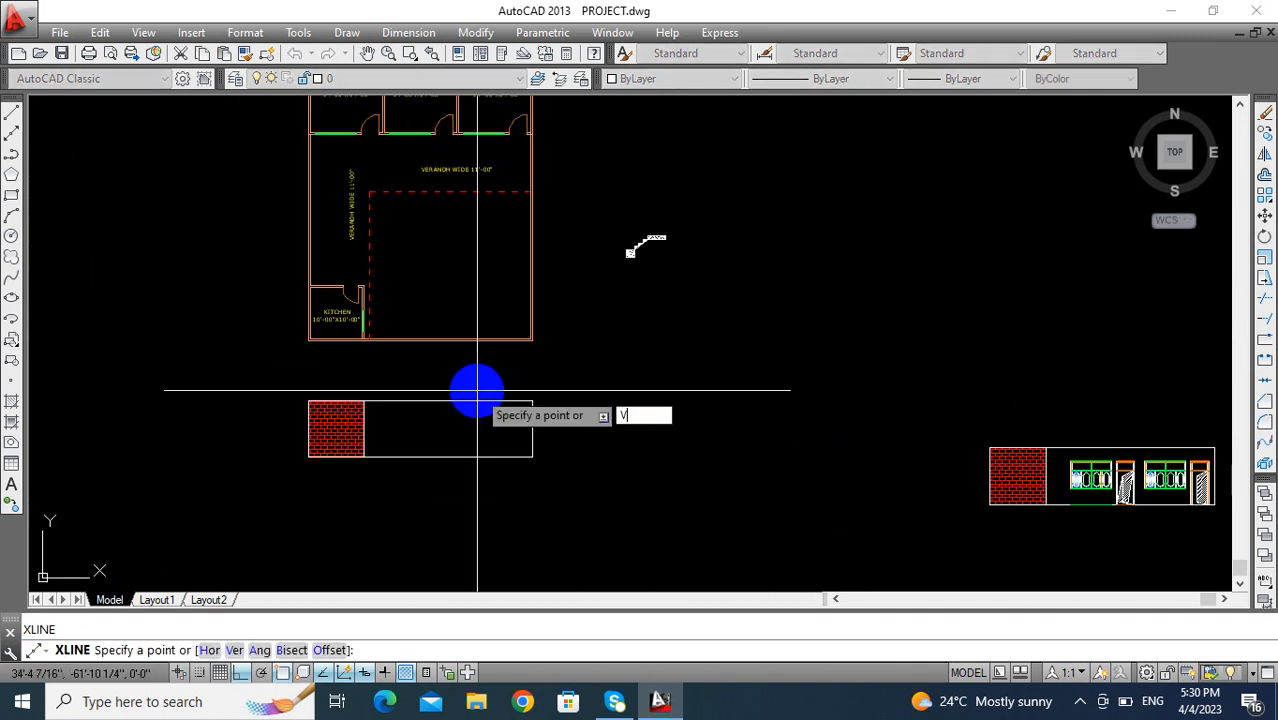
pyautogui.write('v')
pyautogui.press('Return')
pyautogui.scroll(6, 379, 305)
pyautogui.moveTo(402, 521); pyautogui.dragTo(370, 570, button='middle')
pyautogui.scroll(4, 320, 438)
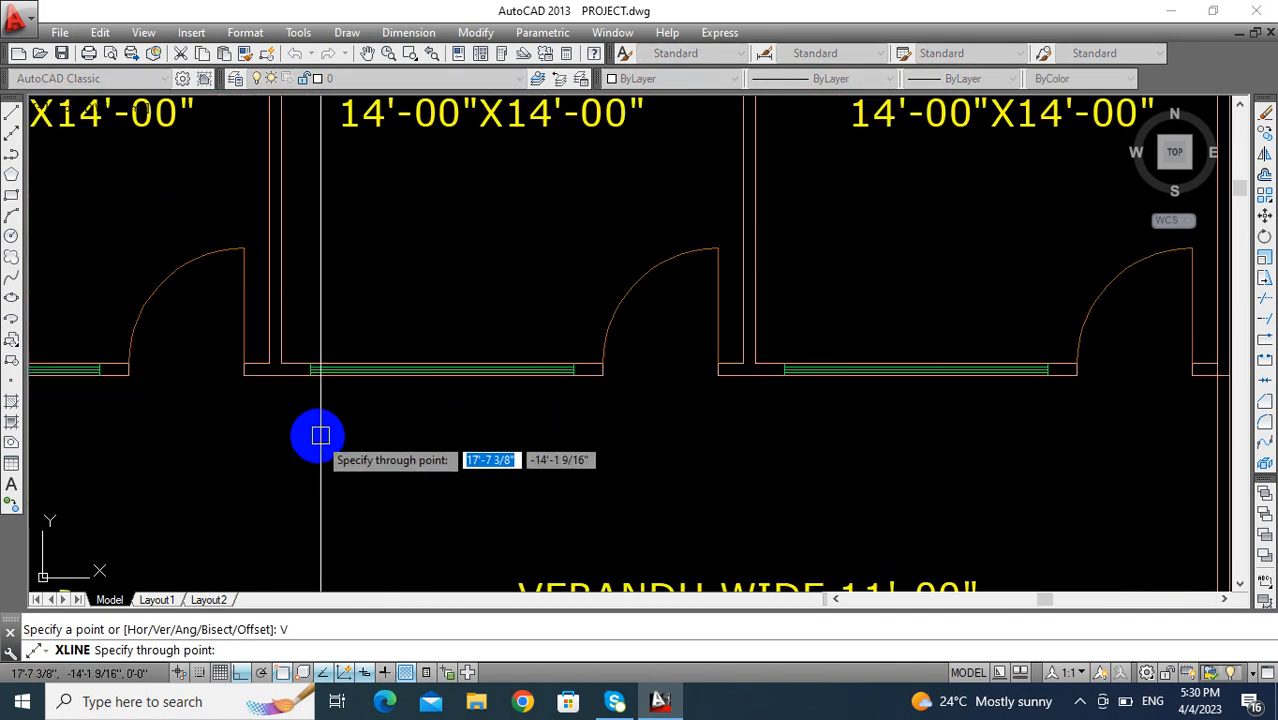
pyautogui.click(308, 332)
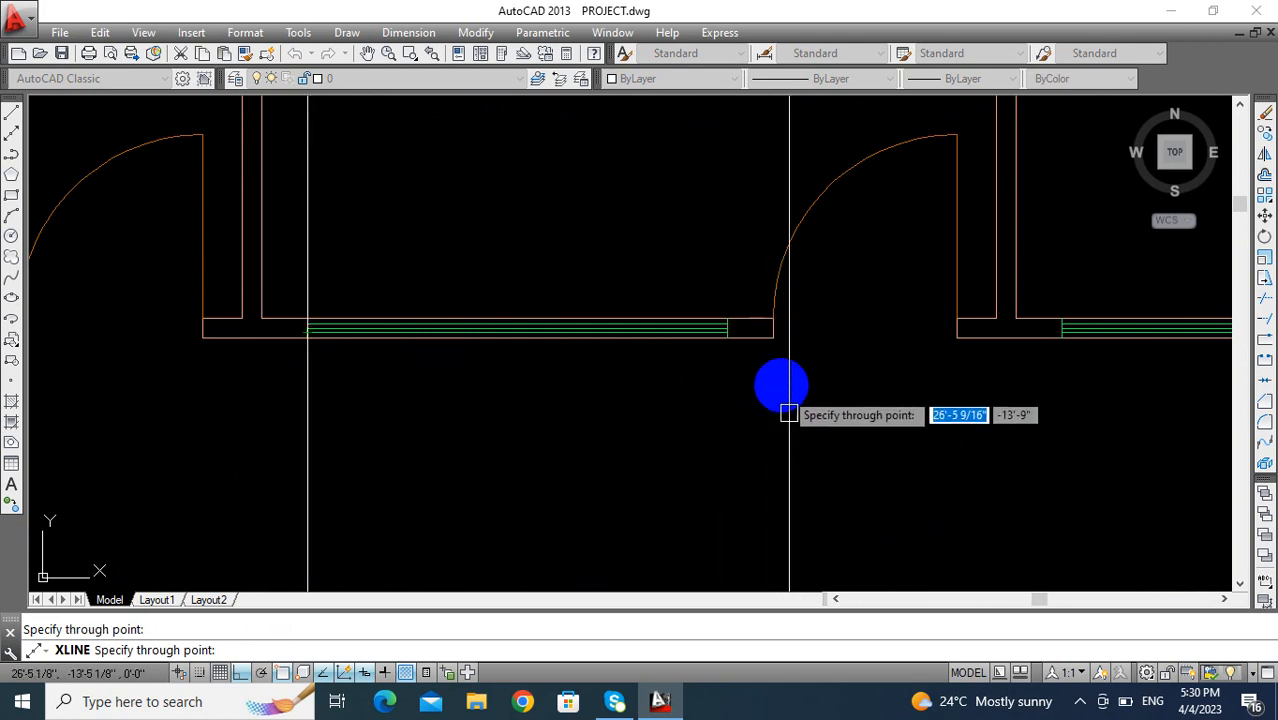
pyautogui.click(727, 337)
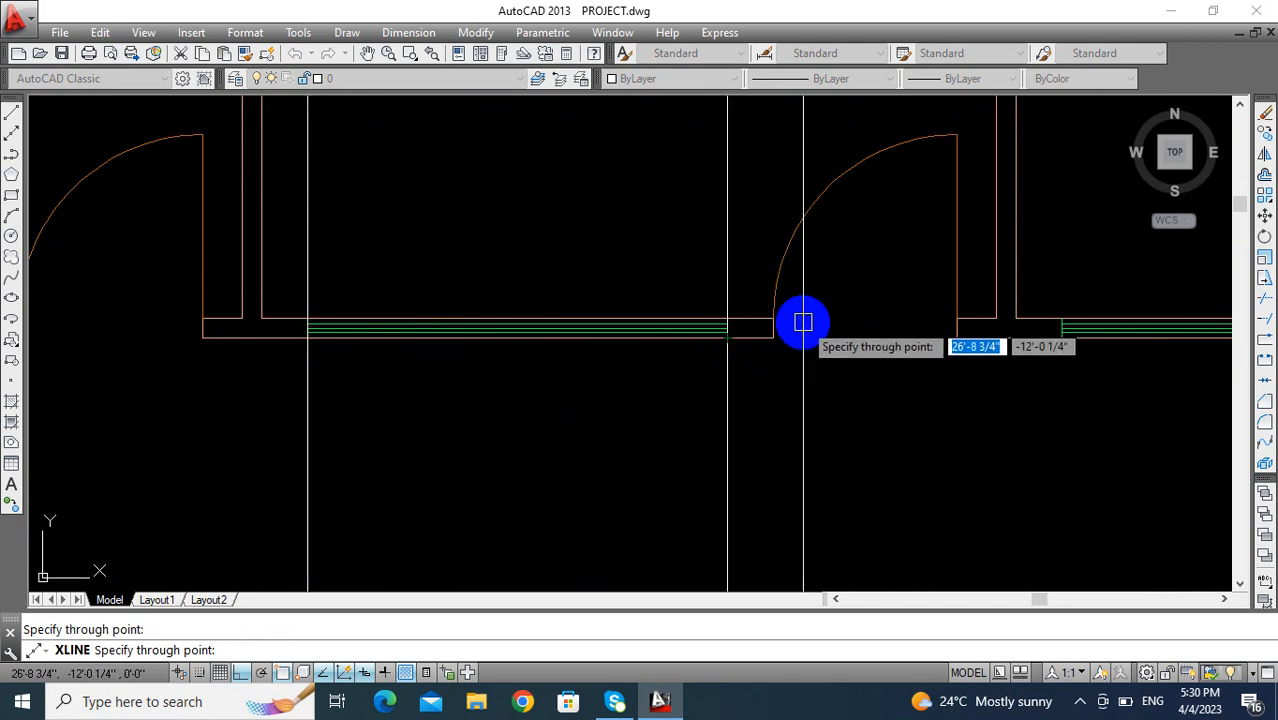
pyautogui.press('Escape')
# - Trim the two window construction lines below and directly above the elevation rectangle
pyautogui.scroll(-6, 788, 405)
pyautogui.scroll(4, 700, 400)
pyautogui.scroll(3, 682, 463)
pyautogui.press('Escape')
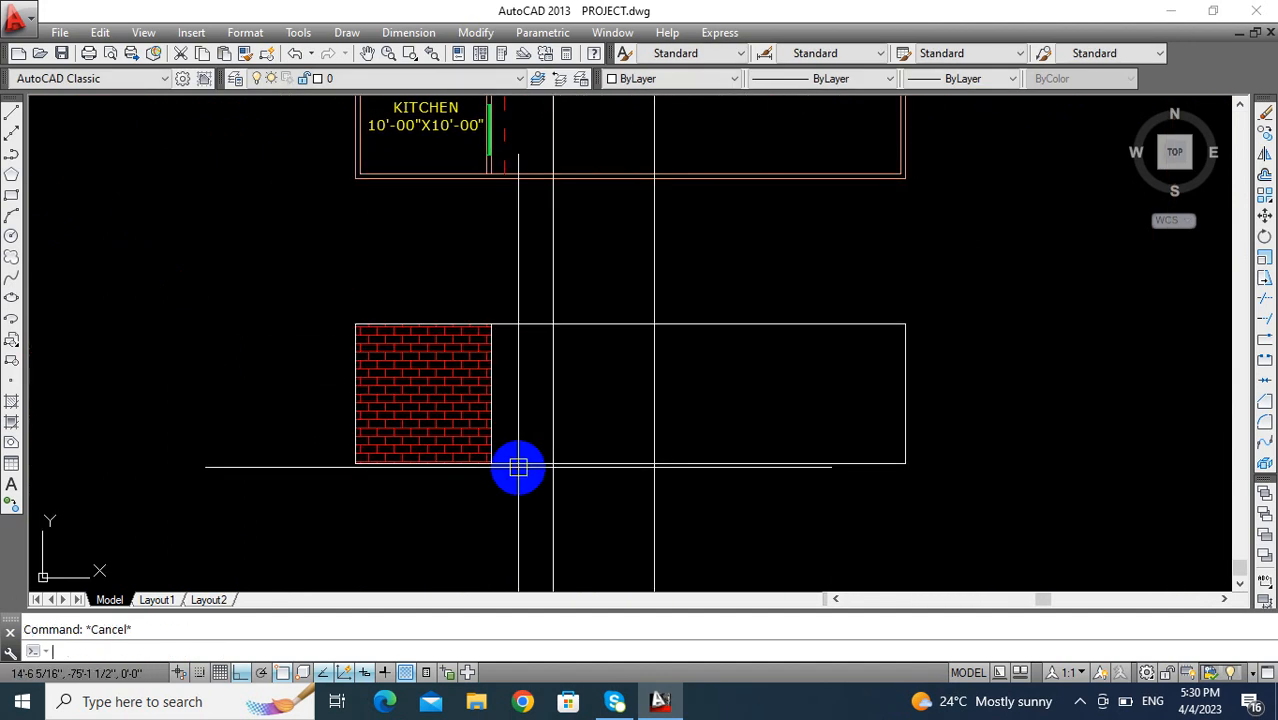
pyautogui.press('Return')
pyautogui.press('Return')
pyautogui.click(699, 513)
pyautogui.click(517, 561)
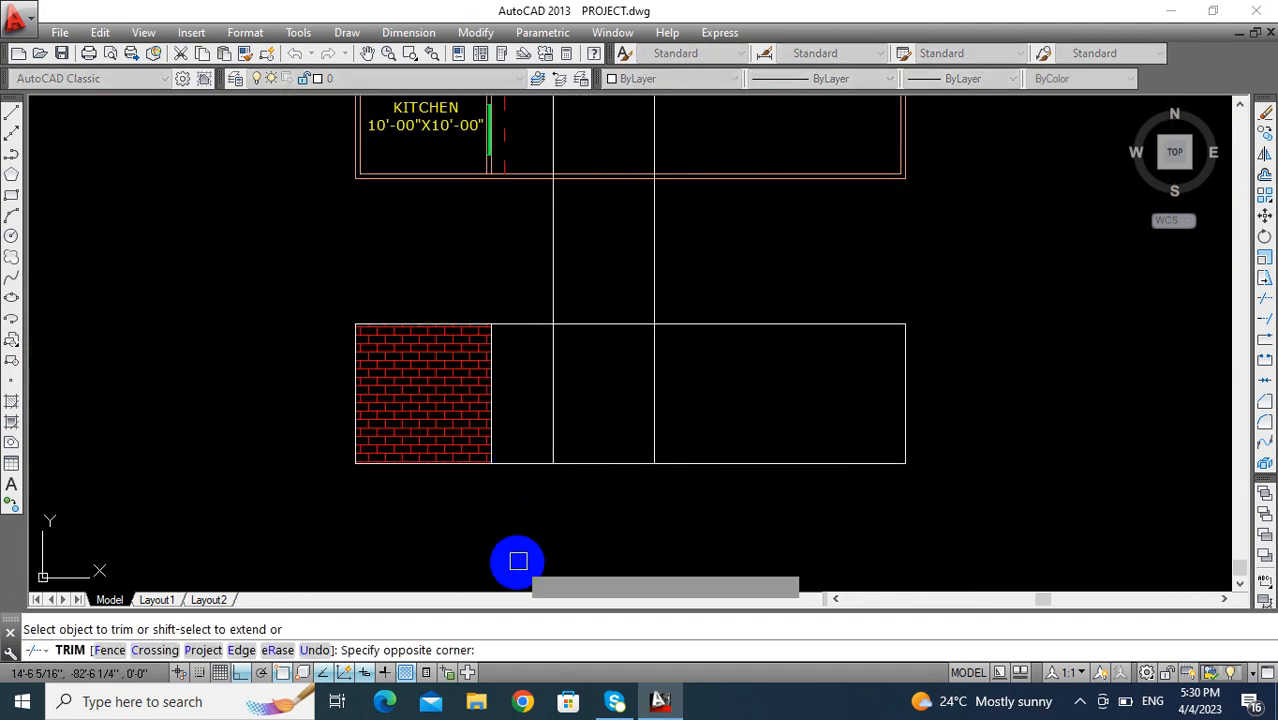
pyautogui.click(668, 292)
pyautogui.click(565, 265)
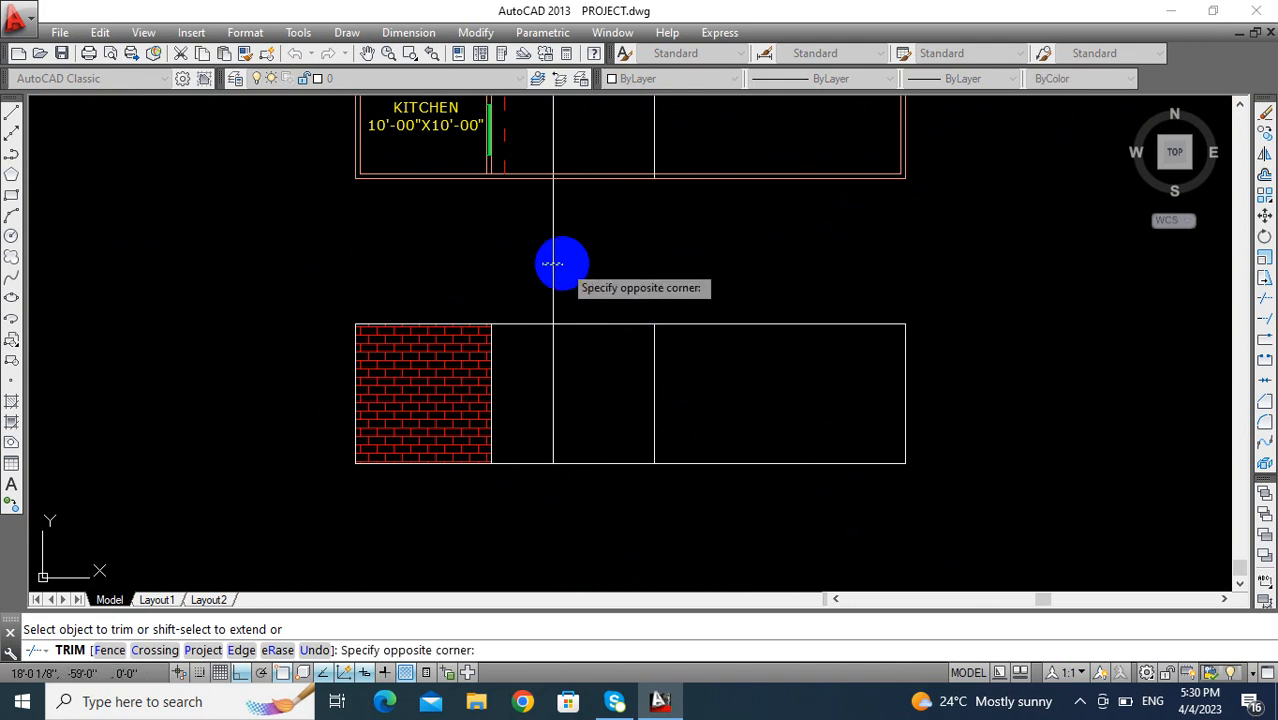
pyautogui.press('Escape')
# - Erase the two leftover window construction lines crossing the floor plan
pyautogui.scroll(-3, 613, 445)
pyautogui.click(663, 313)
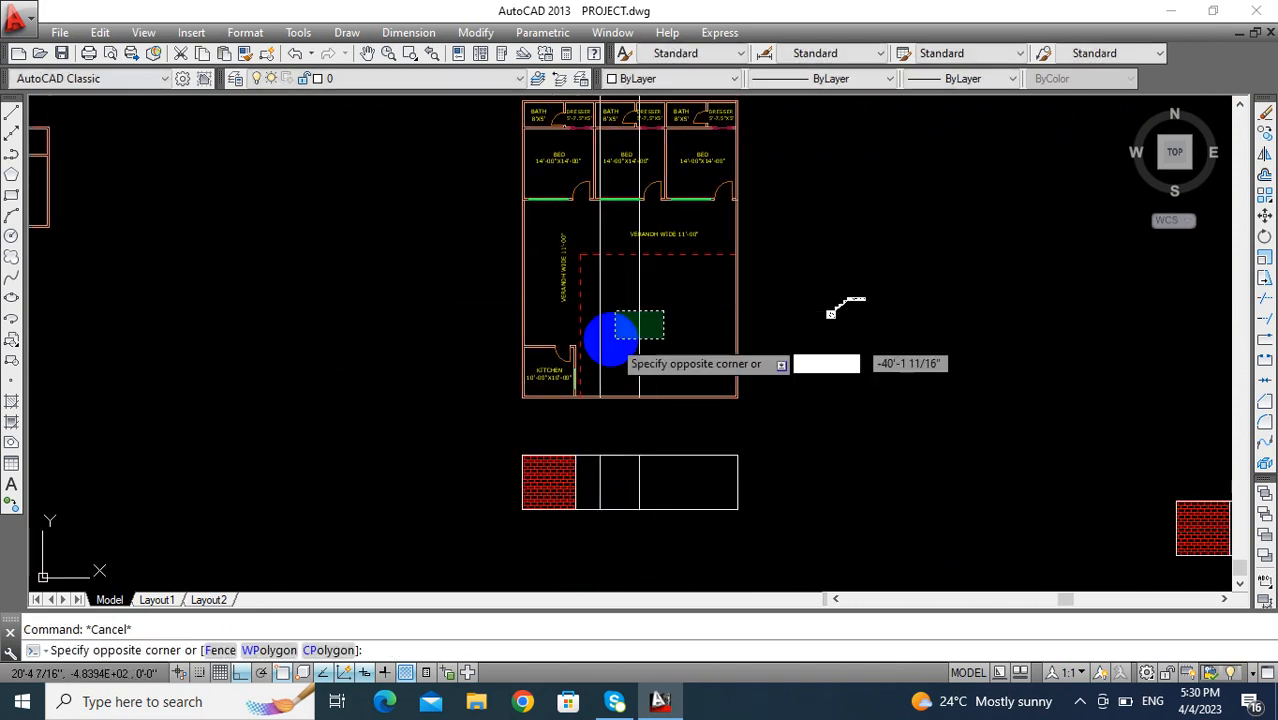
pyautogui.click(588, 337)
pyautogui.write('E')
pyautogui.press('Return')
pyautogui.moveTo(636, 409)
pyautogui.mouseDown(button='middle')
pyautogui.moveTo(568, 368)
pyautogui.moveTo(525, 302)
pyautogui.mouseUp(button='middle')
pyautogui.press('Escape')
# - Draw vertical construction lines through both jambs of the middle bedroom's door onto the veranda
pyautogui.write('XL')
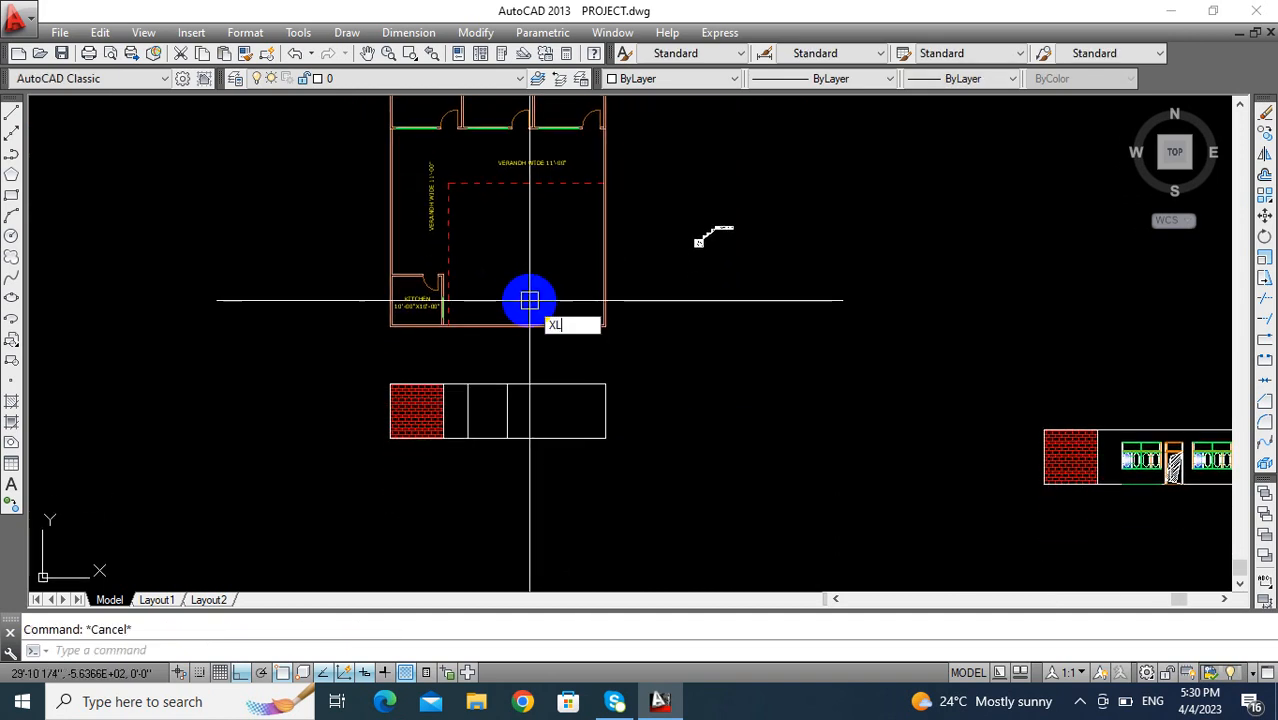
pyautogui.press('Return')
pyautogui.write('V')
pyautogui.press('Return')
pyautogui.scroll(5, 528, 300)
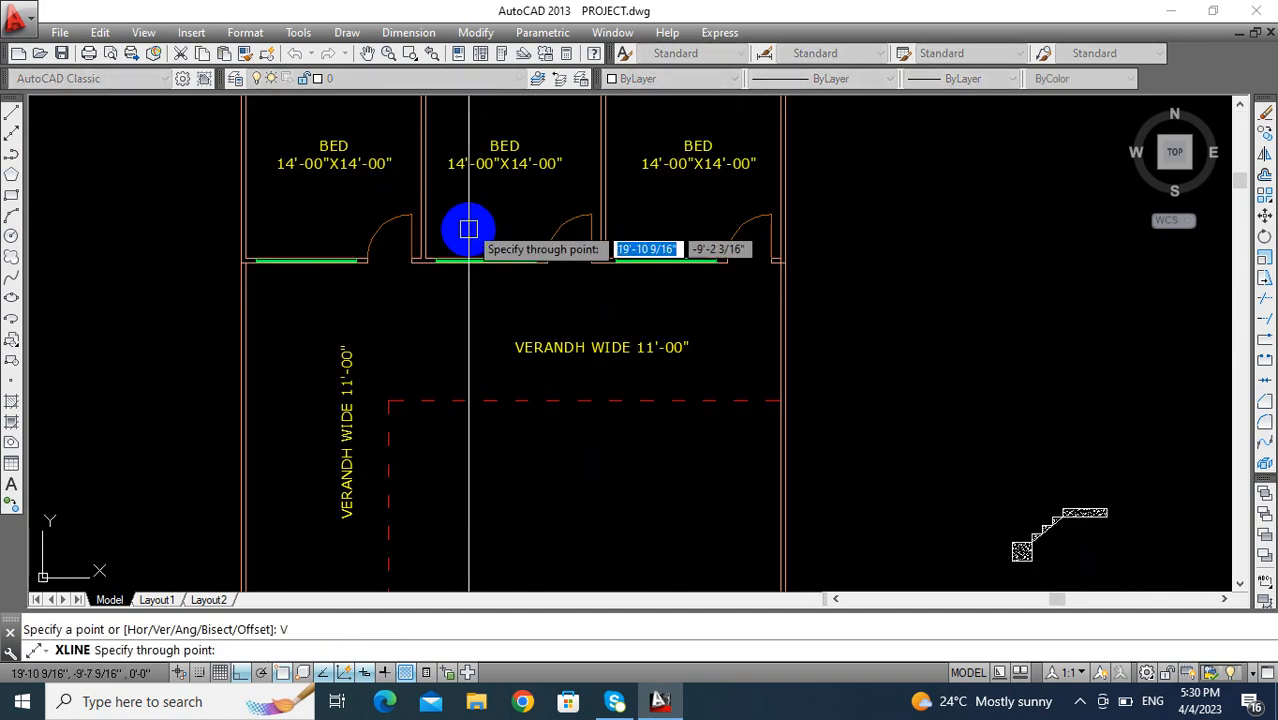
pyautogui.scroll(2, 468, 222)
pyautogui.moveTo(484, 257); pyautogui.dragTo(379, 419, button='middle')
pyautogui.click(480, 429)
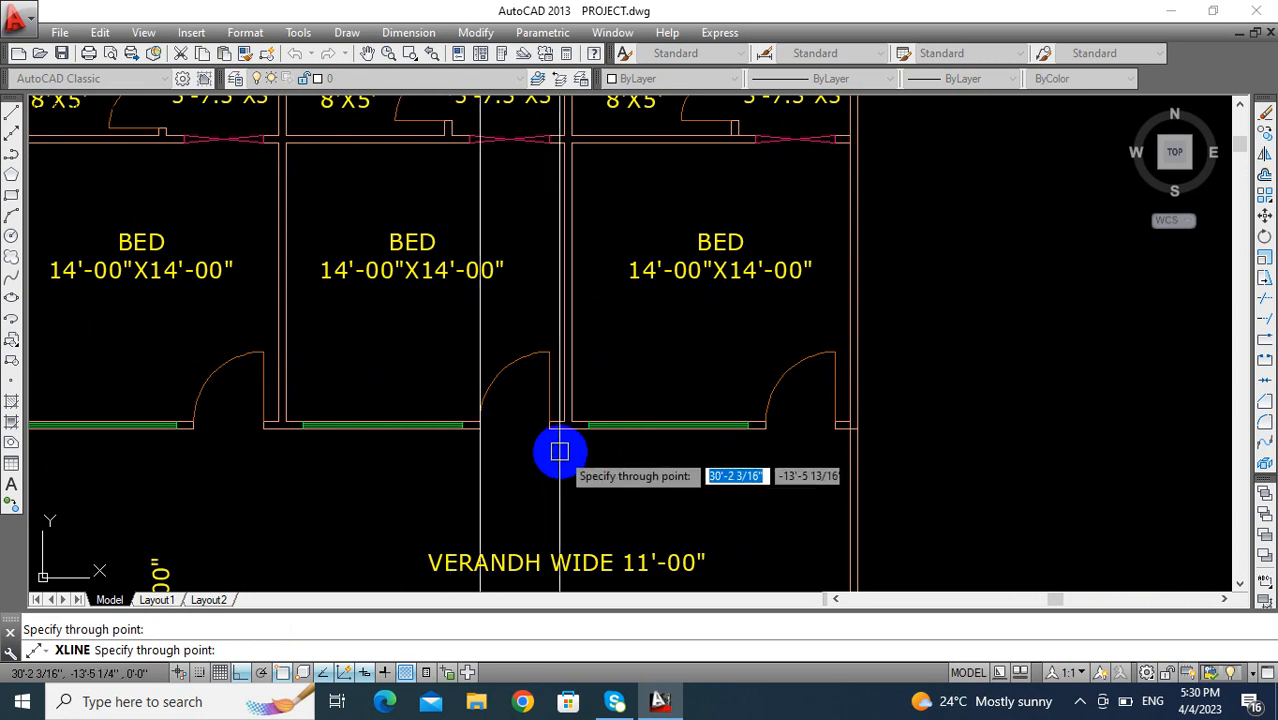
pyautogui.click(549, 429)
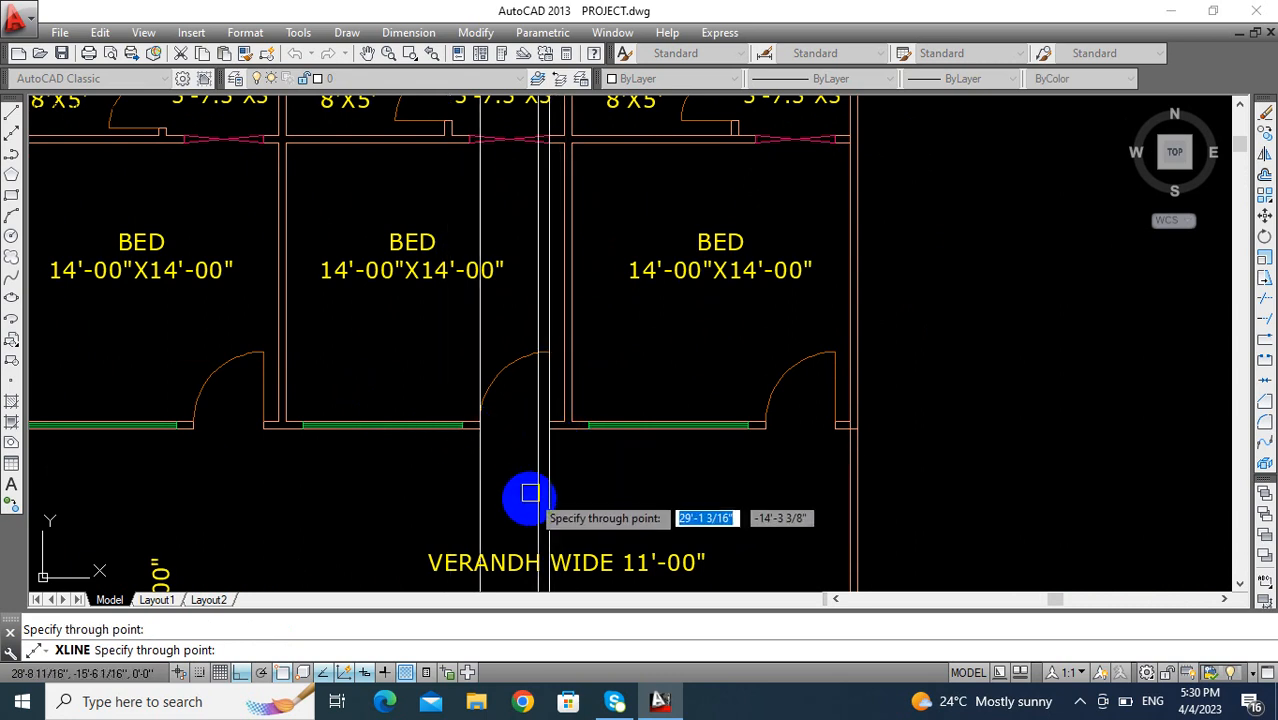
pyautogui.press('Escape')
# - Trim the two door construction lines below and above the elevation rectangle
pyautogui.scroll(-6, 520, 438)
pyautogui.moveTo(511, 424); pyautogui.dragTo(478, 217, button='middle')
pyautogui.scroll(4, 498, 510)
pyautogui.moveTo(488, 531); pyautogui.dragTo(462, 365, button='middle')
pyautogui.moveTo(446, 437); pyautogui.dragTo(416, 465, button='middle')
pyautogui.press('Escape')
pyautogui.scroll(4, 417, 412)
pyautogui.moveTo(417, 418); pyautogui.dragTo(417, 460, button='middle')
pyautogui.scroll(-3, 268, 428)
pyautogui.moveTo(268, 428); pyautogui.dragTo(302, 439, button='middle')
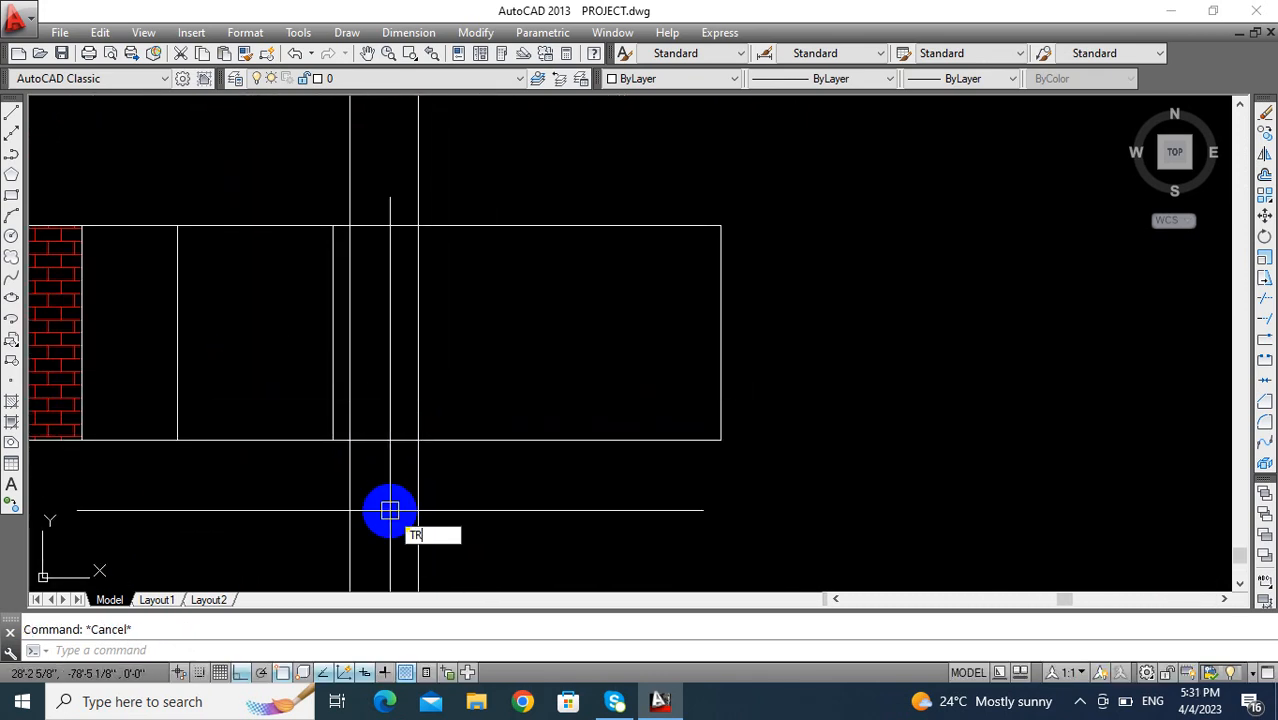
pyautogui.press('Return')
pyautogui.click(463, 508)
pyautogui.click(330, 518)
pyautogui.click(444, 170)
pyautogui.click(343, 172)
pyautogui.press('Escape')
# - Draw a 3'-6" line along the elevation's base between the two door lines
pyautogui.moveTo(422, 371); pyautogui.dragTo(461, 407, button='middle')
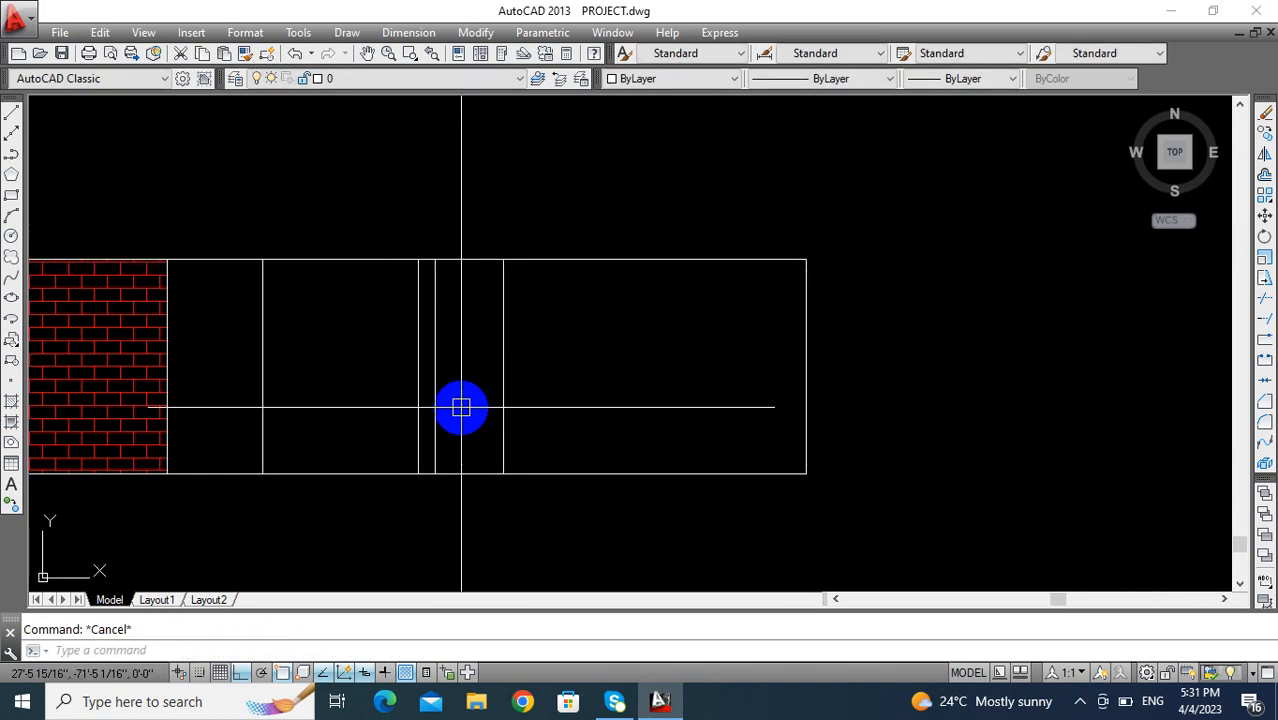
pyautogui.press('Return')
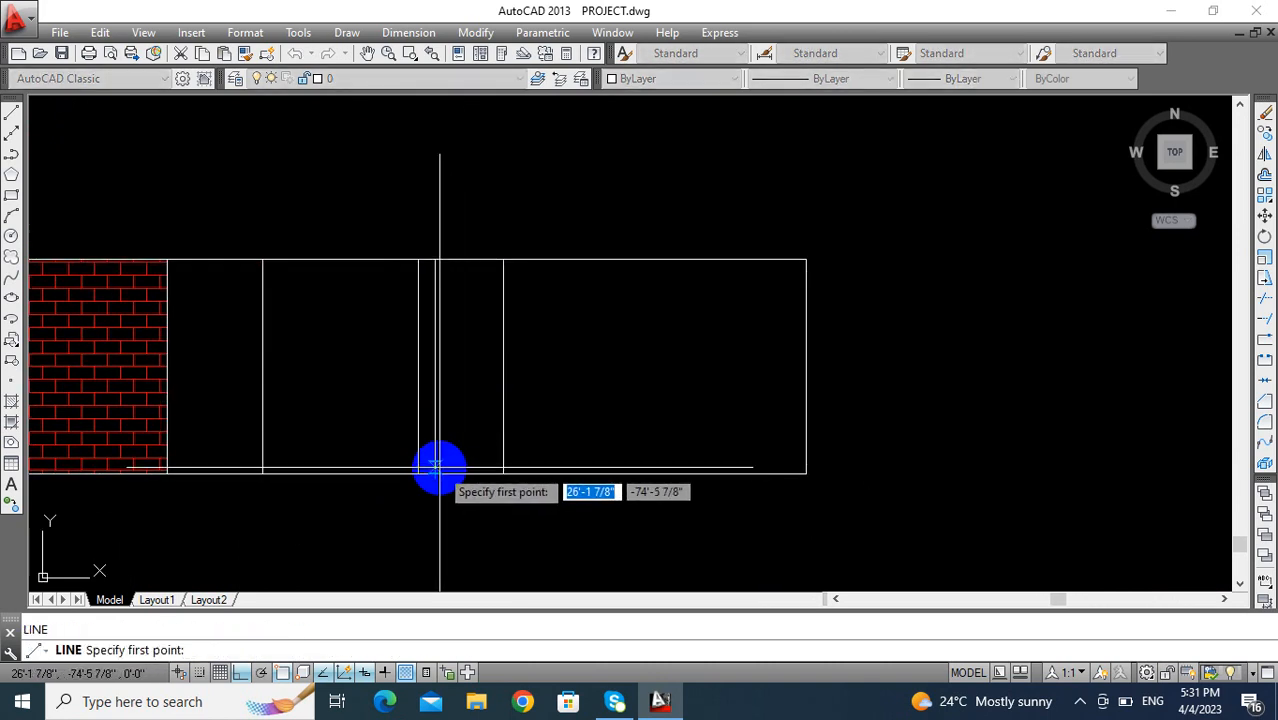
pyautogui.click(435, 471)
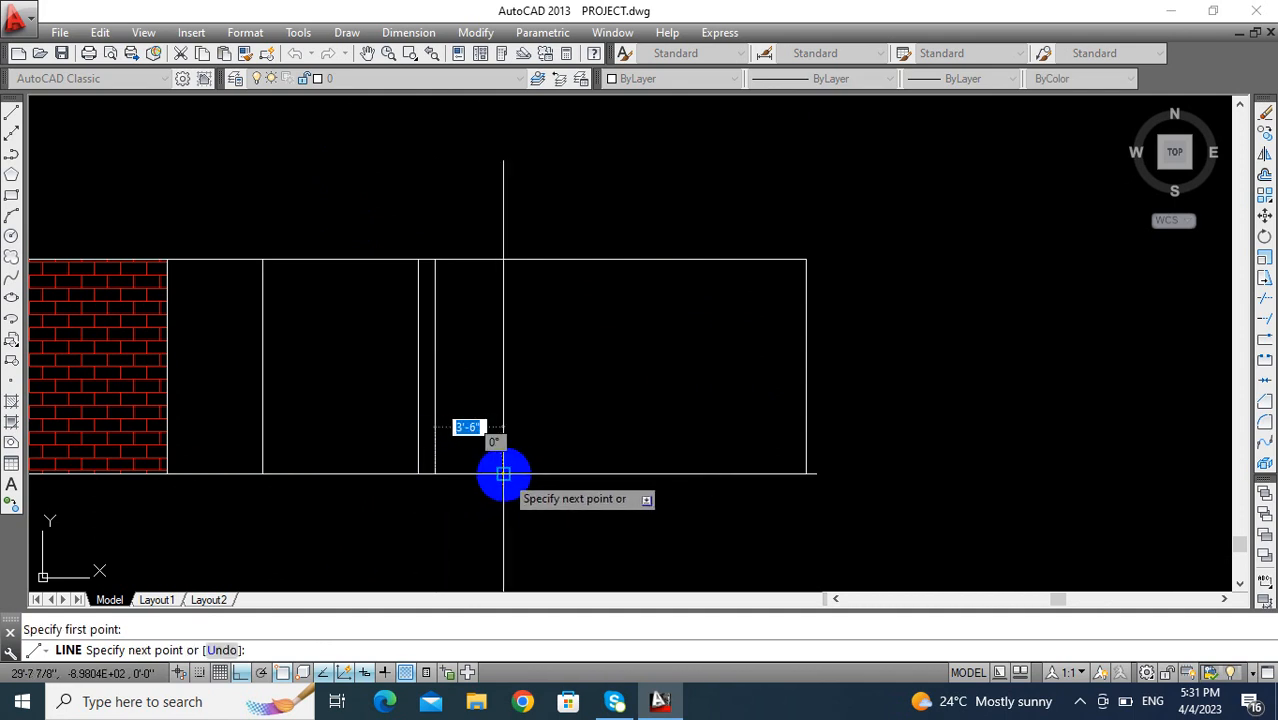
pyautogui.click(503, 473)
pyautogui.press('Return')
# - Offset the door's base line upward by 8'6" to form the top of the door opening
pyautogui.moveTo(460, 480); pyautogui.dragTo(482, 463, button='middle')
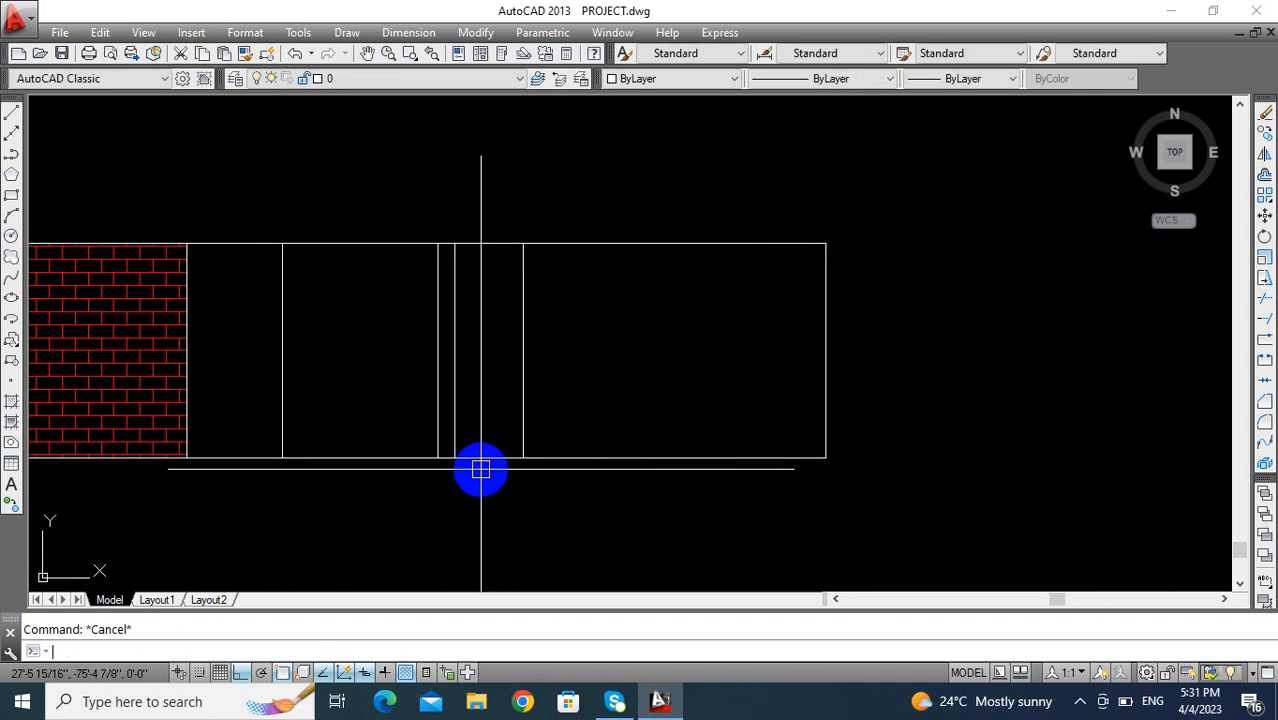
pyautogui.write('o')
pyautogui.press('Return')
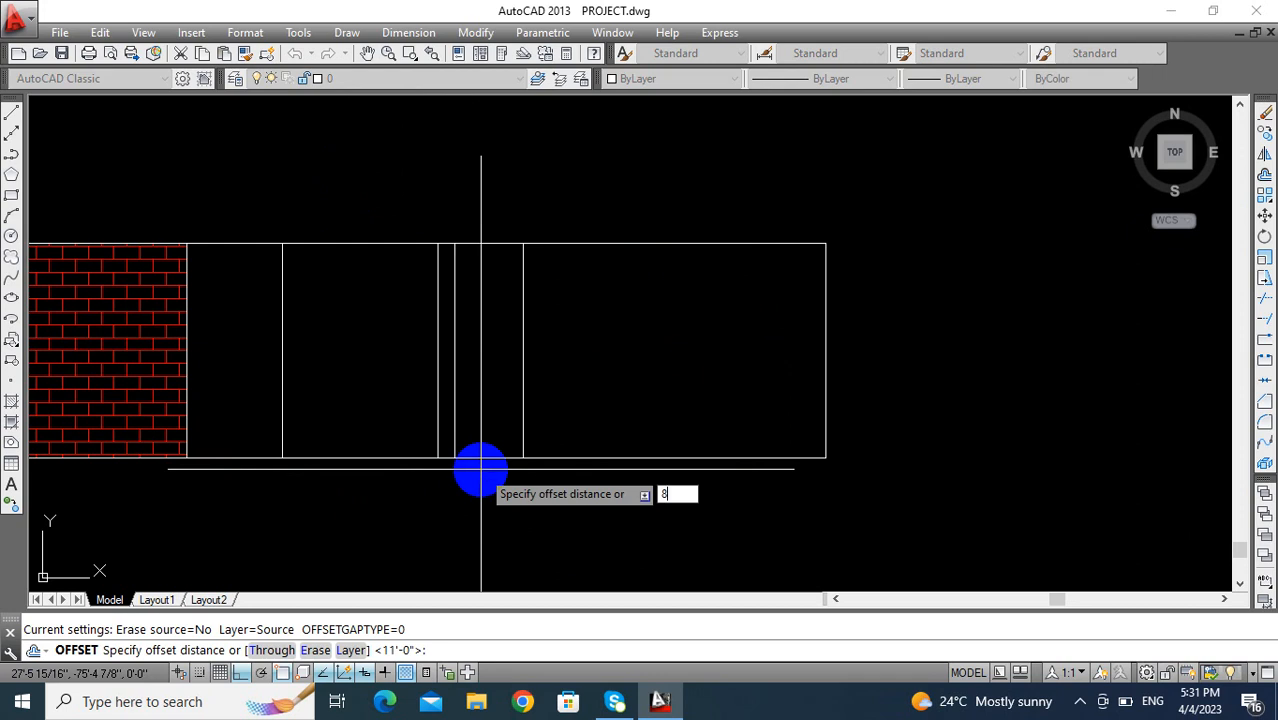
pyautogui.press('Return')
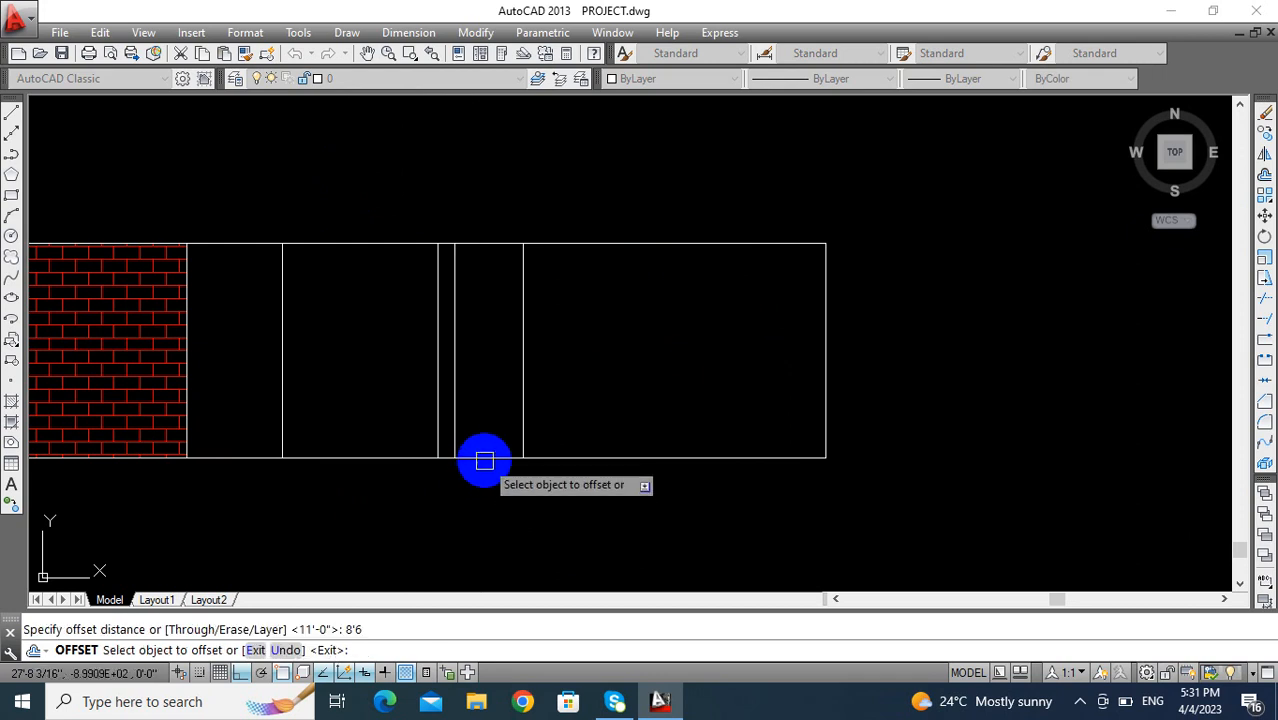
pyautogui.click(483, 464)
pyautogui.click(495, 385)
pyautogui.press('Escape')
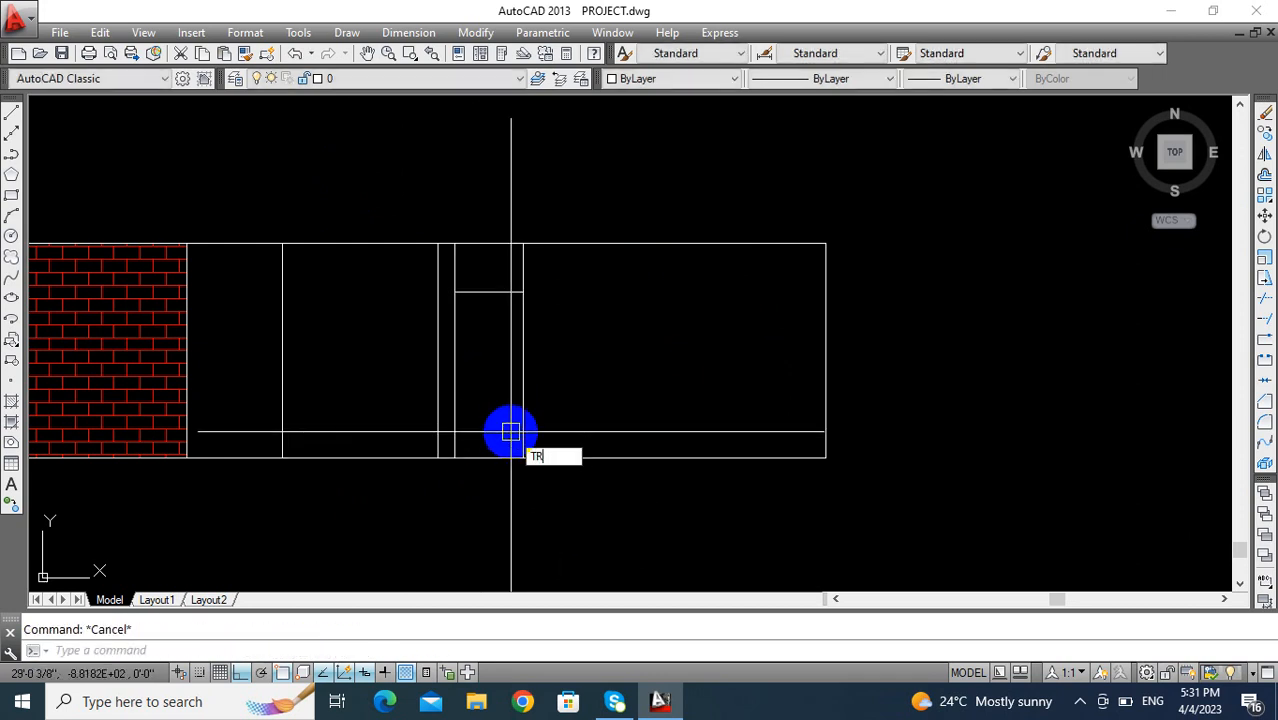
# - Trim the two door lines above the top of the door opening
pyautogui.write('TR')
pyautogui.press('Return')
pyautogui.press('Return')
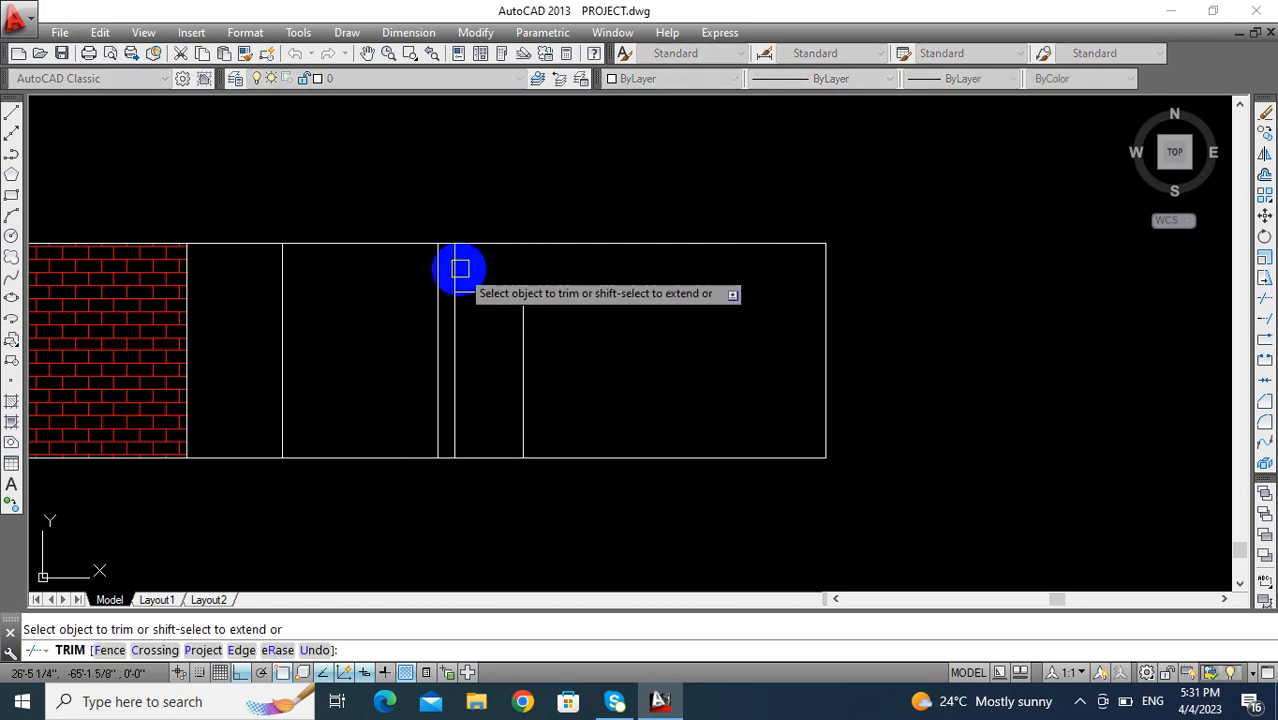
pyautogui.click(462, 268)
pyautogui.moveTo(491, 337); pyautogui.dragTo(508, 331, button='middle')
pyautogui.press('Escape')
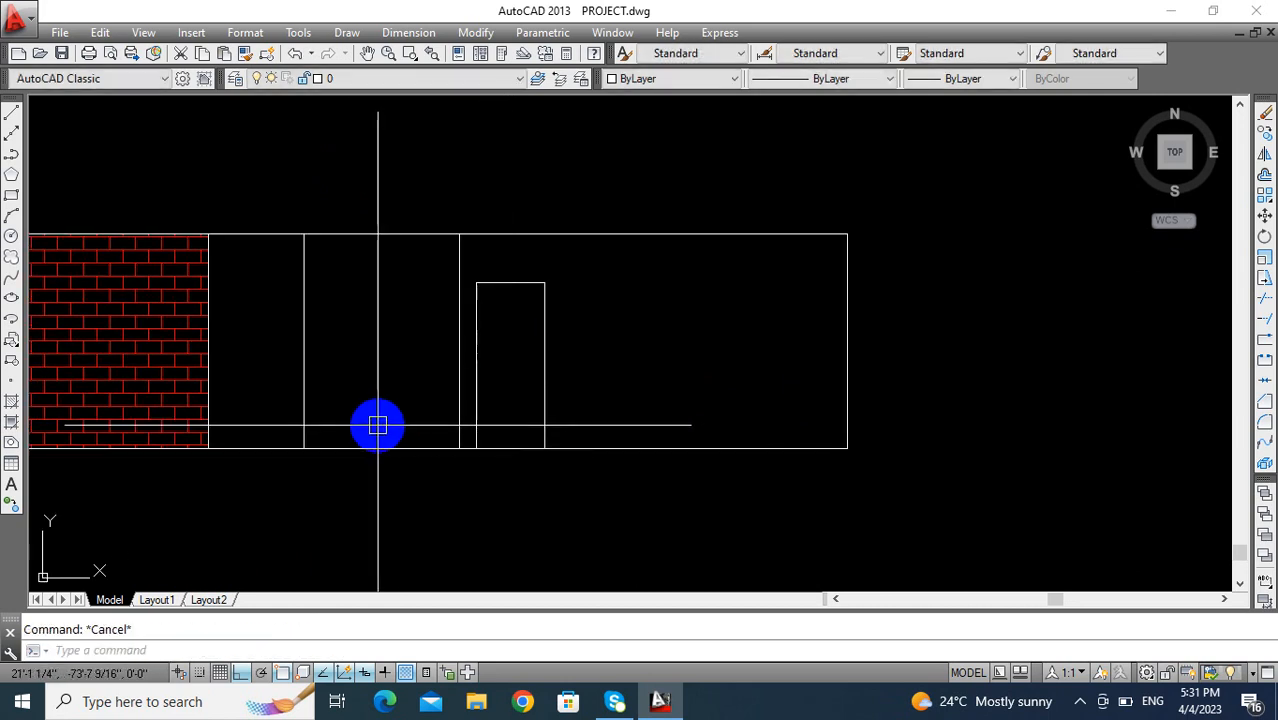
# - Draw an 8' line along the elevation's base between the two window construction lines
pyautogui.write('L')
pyautogui.press('Return')
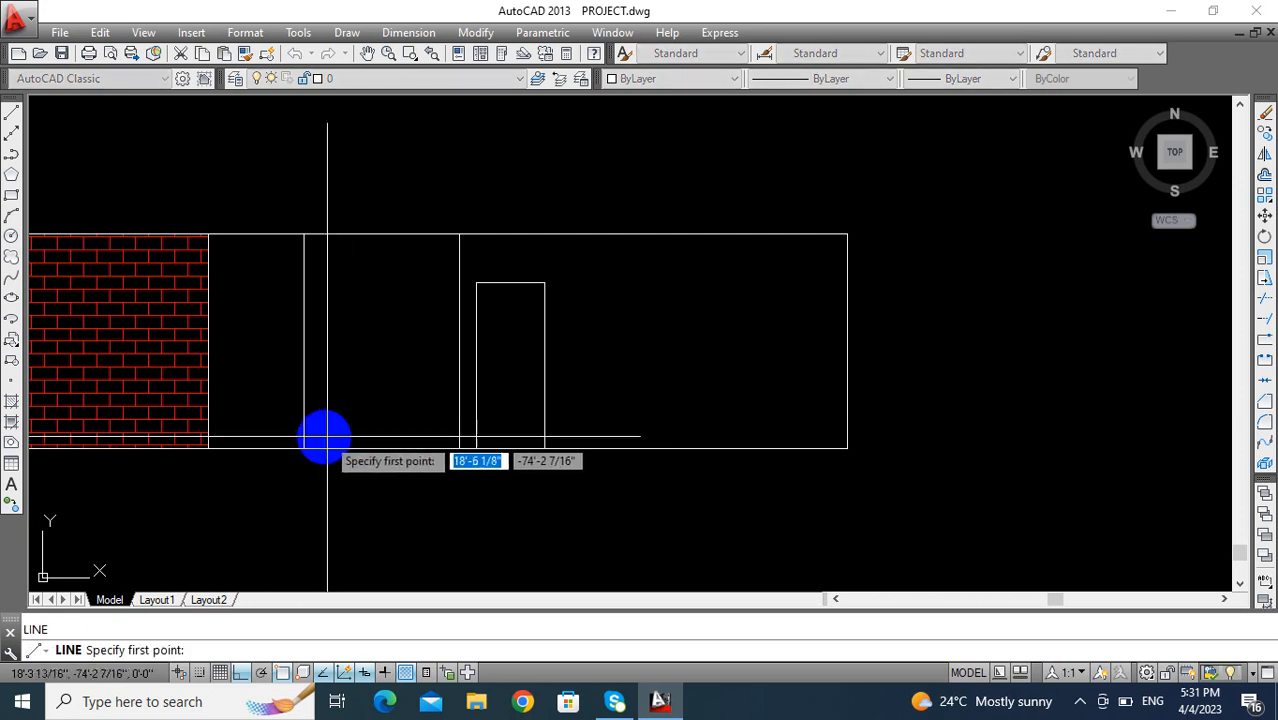
pyautogui.click(303, 448)
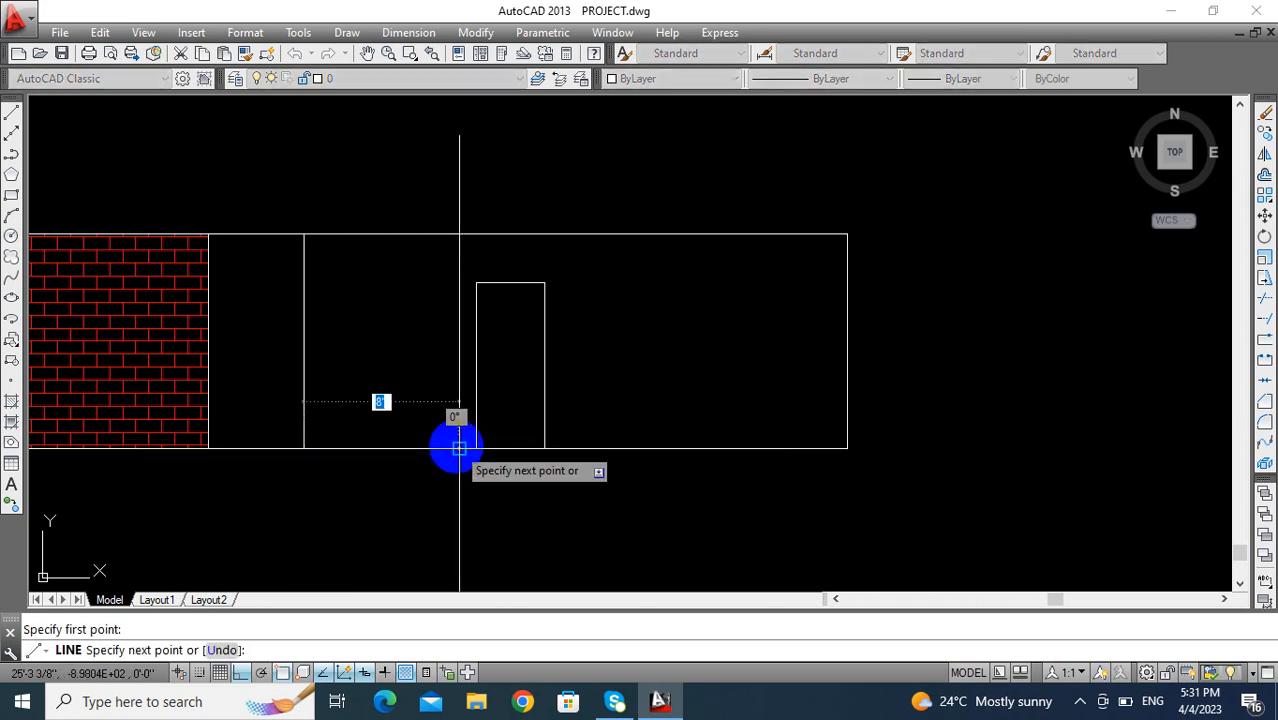
pyautogui.moveTo(382, 513); pyautogui.dragTo(405, 505, button='middle')
pyautogui.press('Escape')
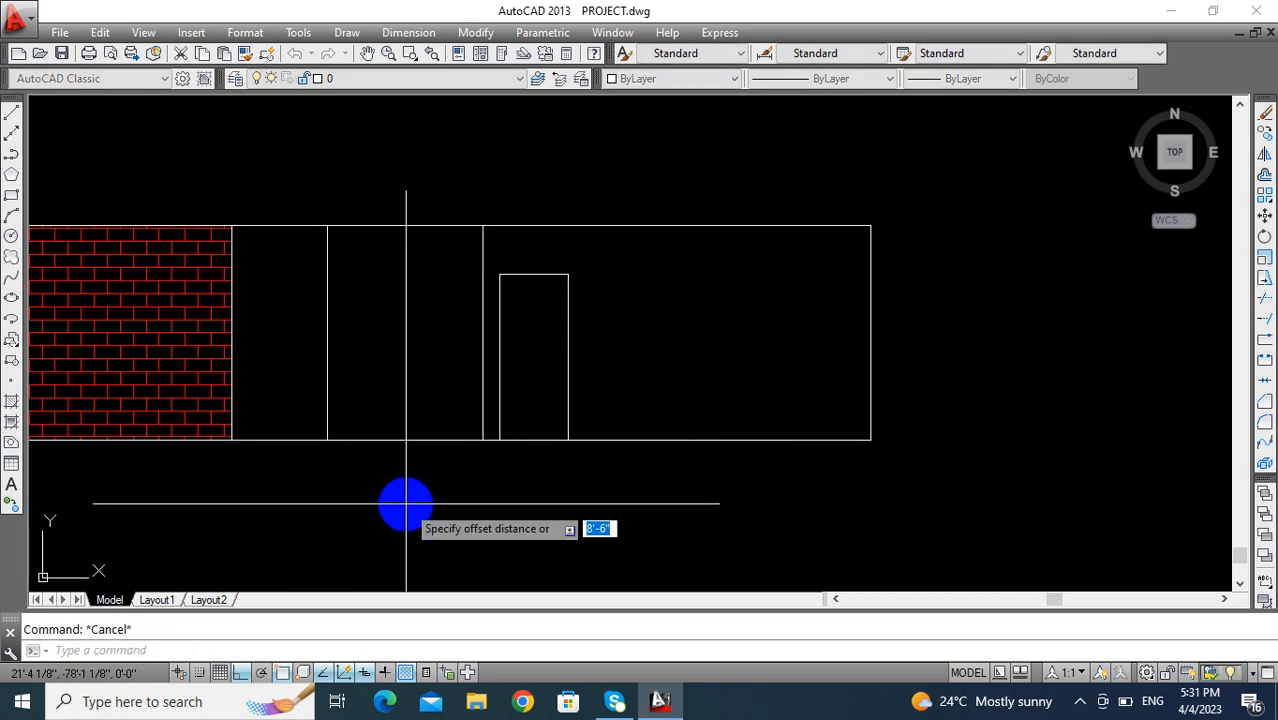
# - Offset the window's base line upward by 3' to form the sill
pyautogui.write('o')
pyautogui.press('Return')
pyautogui.write('3')
pyautogui.press('Return')
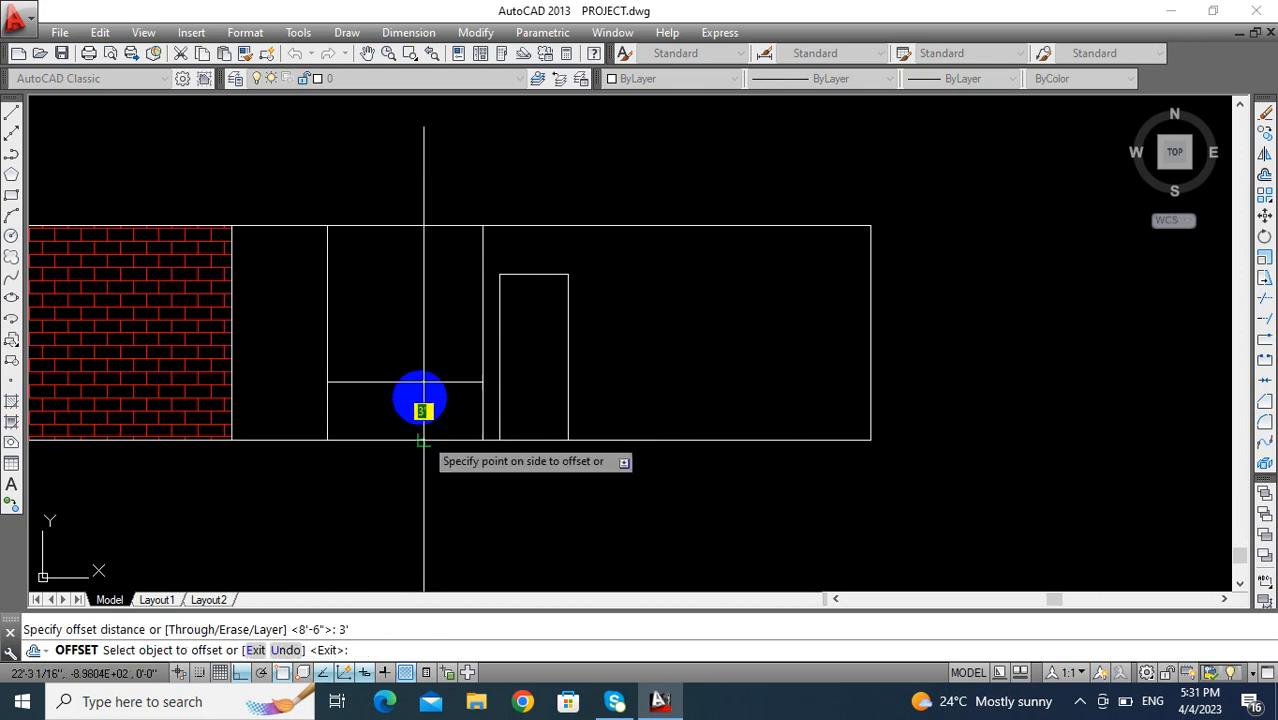
pyautogui.click(422, 440)
pyautogui.click(424, 405)
pyautogui.press('Escape')
# - Offset the window's sill line upward by 5'6" to form the top of the window
pyautogui.write('o')
pyautogui.press('Return')
pyautogui.write('4')
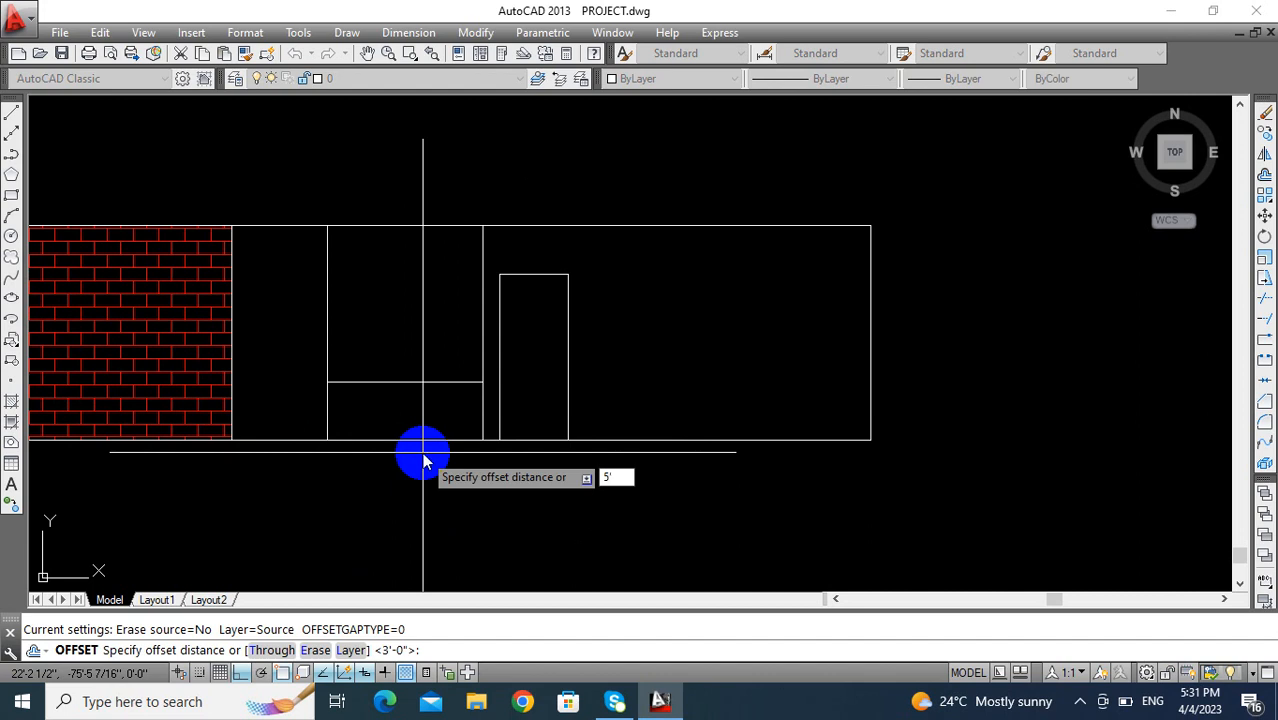
pyautogui.write("5'6")
pyautogui.press('Return')
pyautogui.click(414, 379)
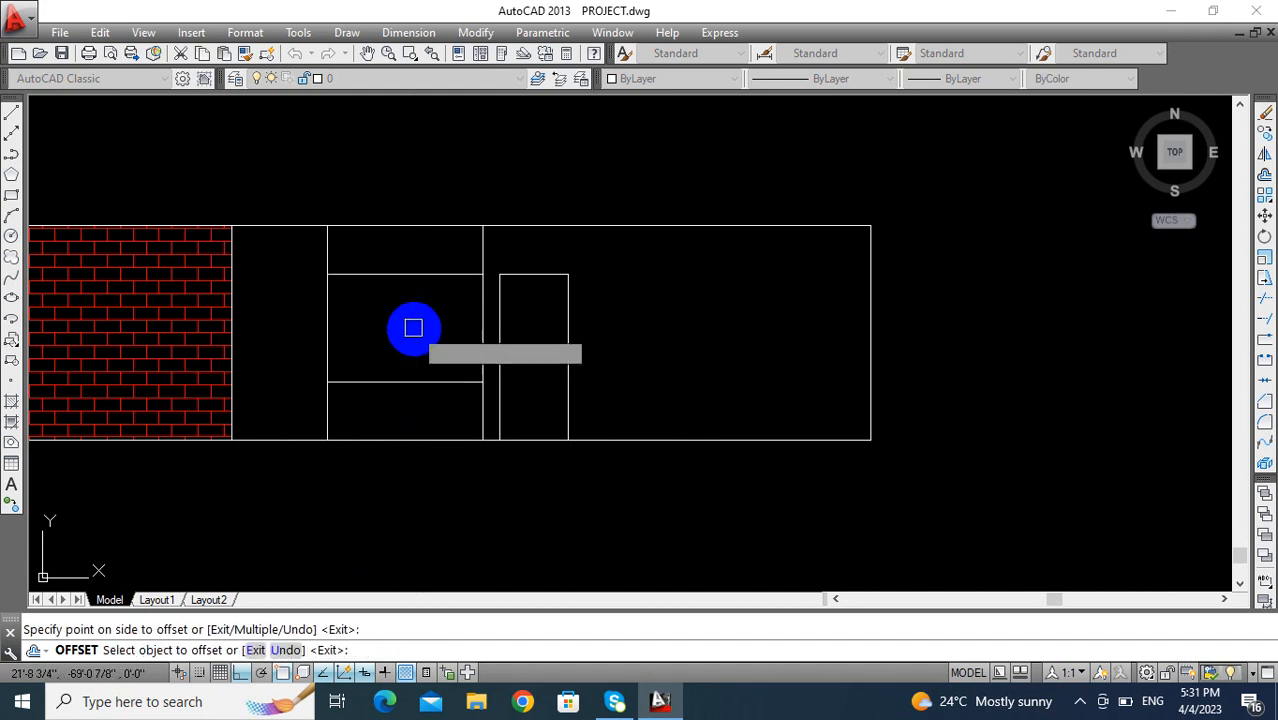
pyautogui.click(414, 329)
pyautogui.press('Escape')
pyautogui.press('Escape')
pyautogui.moveTo(414, 350); pyautogui.dragTo(436, 366, button='middle')
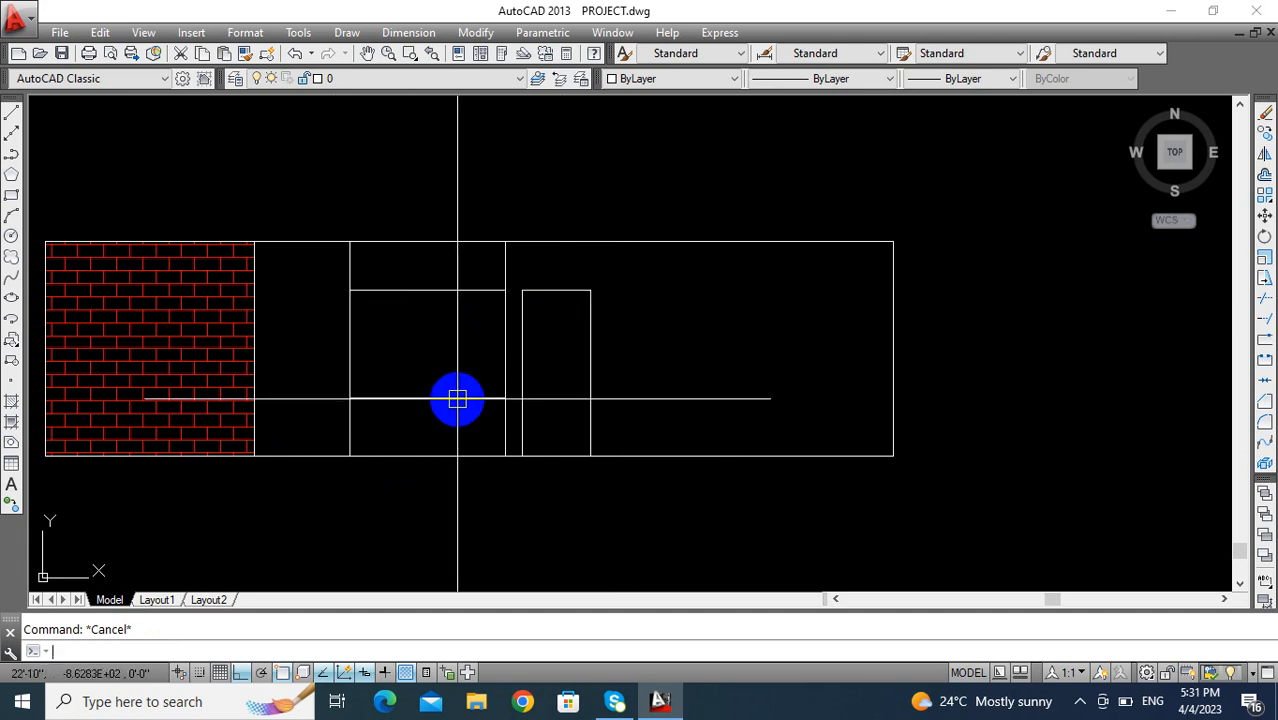
pyautogui.write('TR')
pyautogui.press('Return')
pyautogui.click(503, 263)
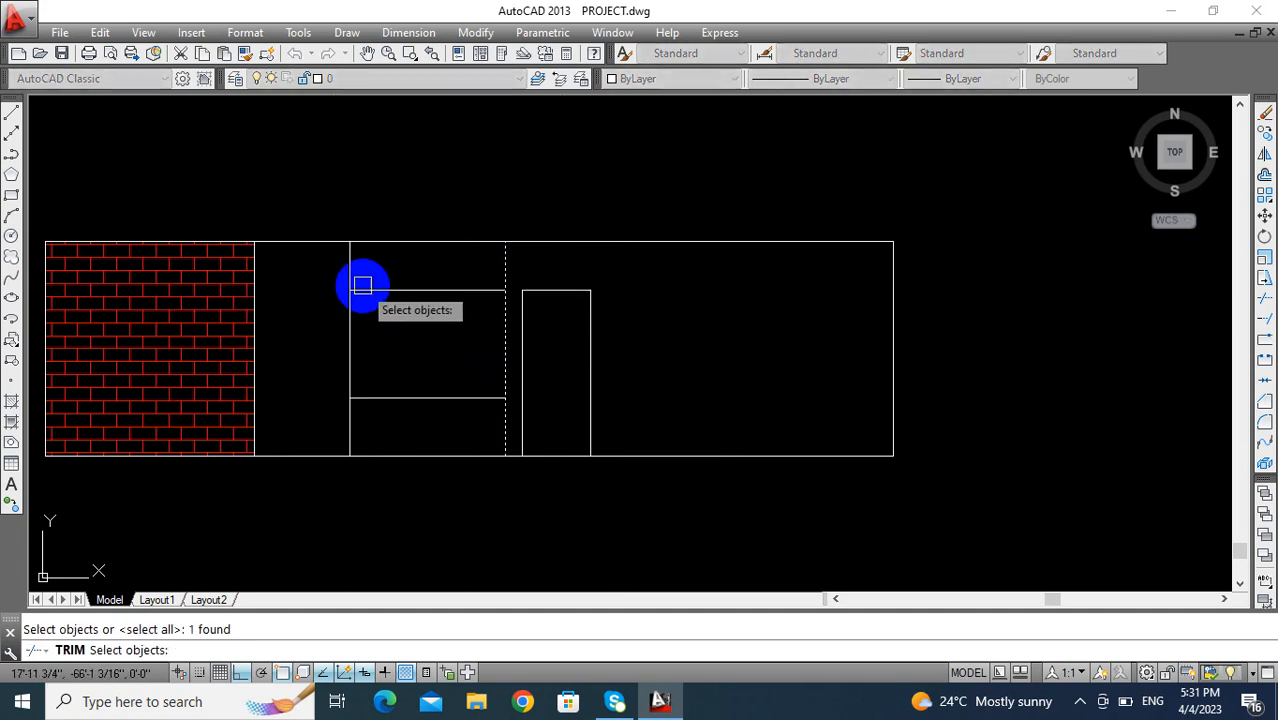
pyautogui.press('Escape')
# - Trim the window's vertical lines above the head and below the sill, and clear the leftover base line, leaving a closed rectangle
pyautogui.write('TR')
pyautogui.press('Return')
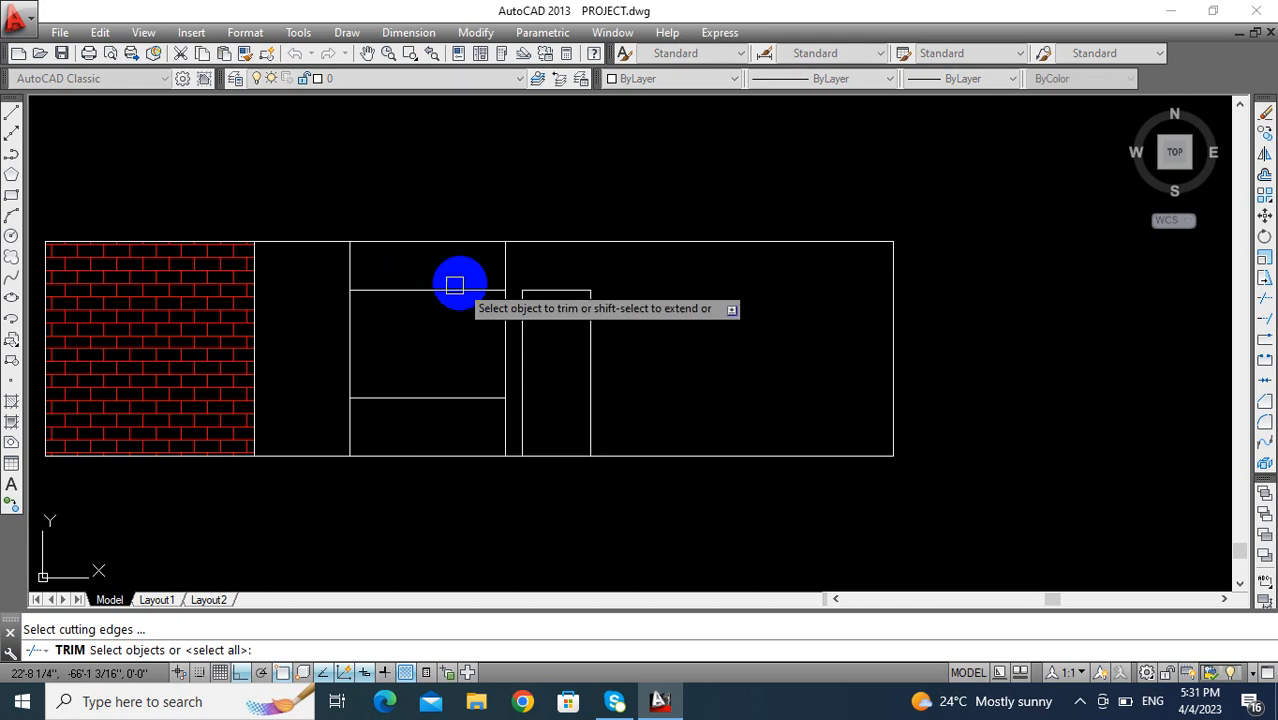
pyautogui.press('Return')
pyautogui.click(348, 270)
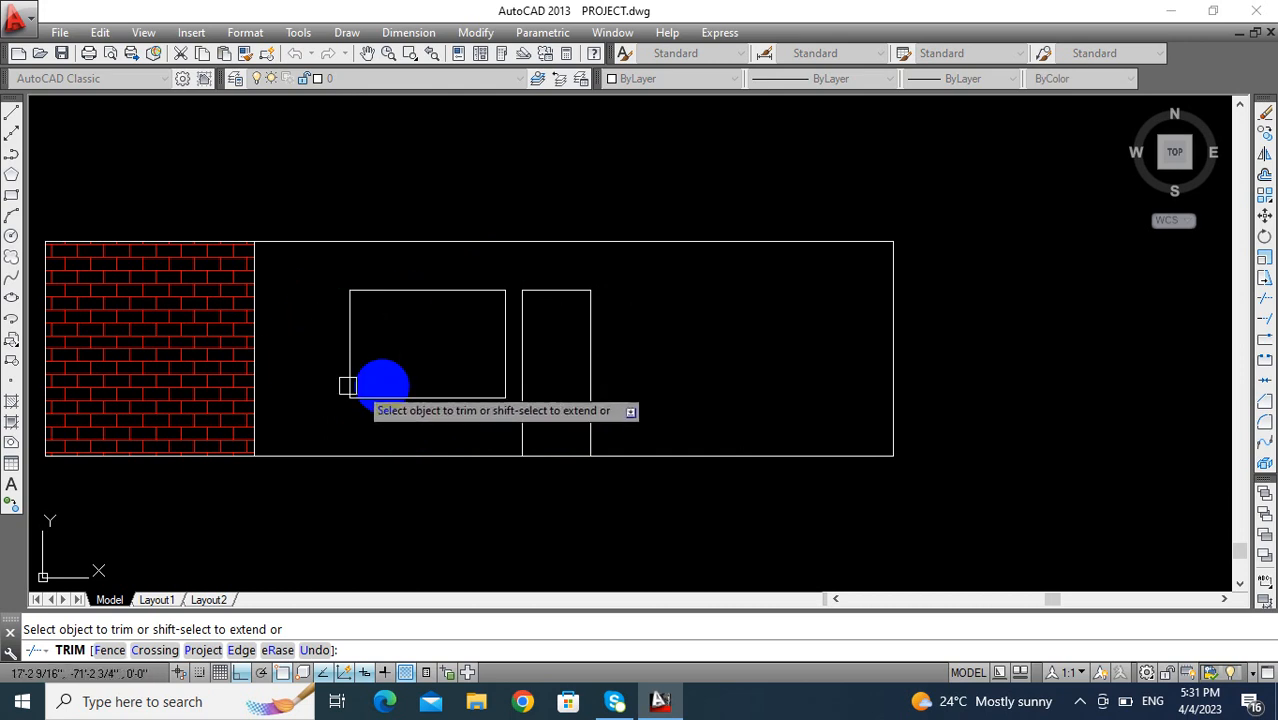
pyautogui.press('Escape')
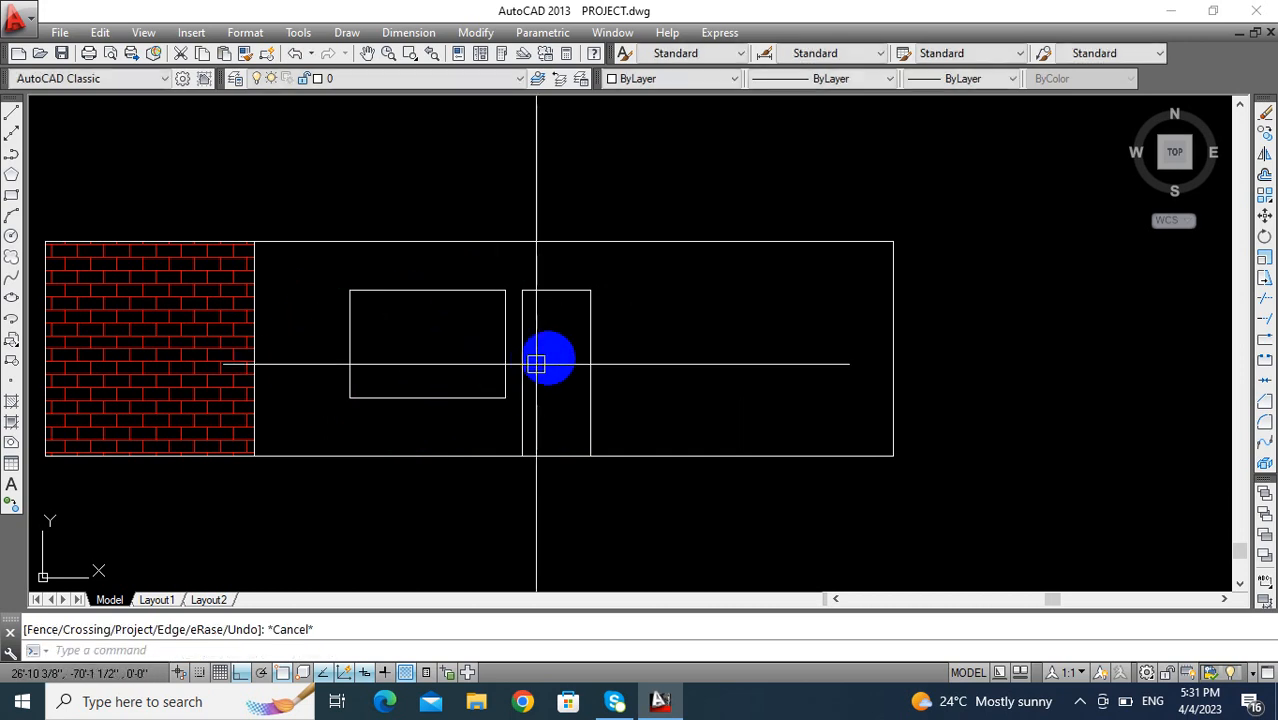
pyautogui.scroll(2, 406, 336)
pyautogui.scroll(4, 424, 322)
pyautogui.moveTo(424, 322)
pyautogui.mouseDown(button='middle')
pyautogui.moveTo(388, 308)
pyautogui.moveTo(411, 351)
pyautogui.moveTo(388, 320)
pyautogui.moveTo(406, 283)
pyautogui.mouseUp(button='middle')
pyautogui.scroll(-2, 388, 308)
pyautogui.scroll(-2, 406, 283)
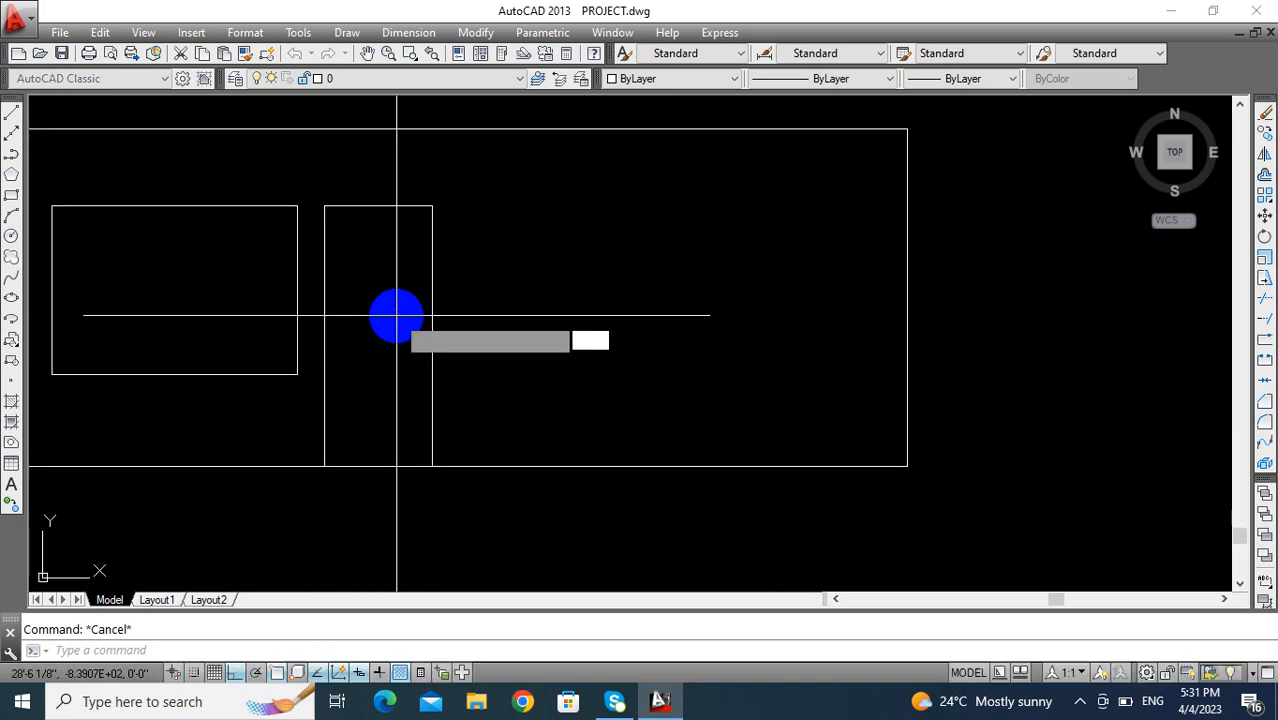
pyautogui.write('o')
pyautogui.press('Return')
pyautogui.press('Escape')
# - Offset the door opening's top and both side lines inward by 3" to form the frame
pyautogui.write('o')
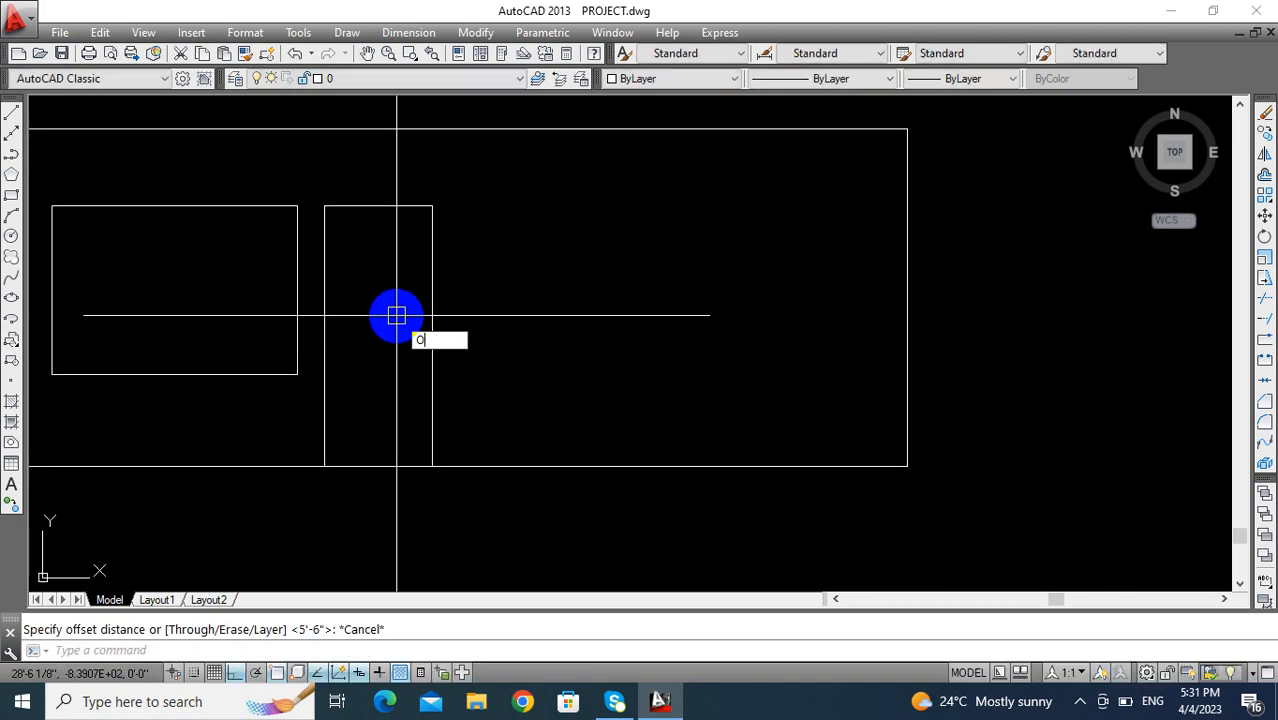
pyautogui.press('Return')
pyautogui.write('3')
pyautogui.press('Return')
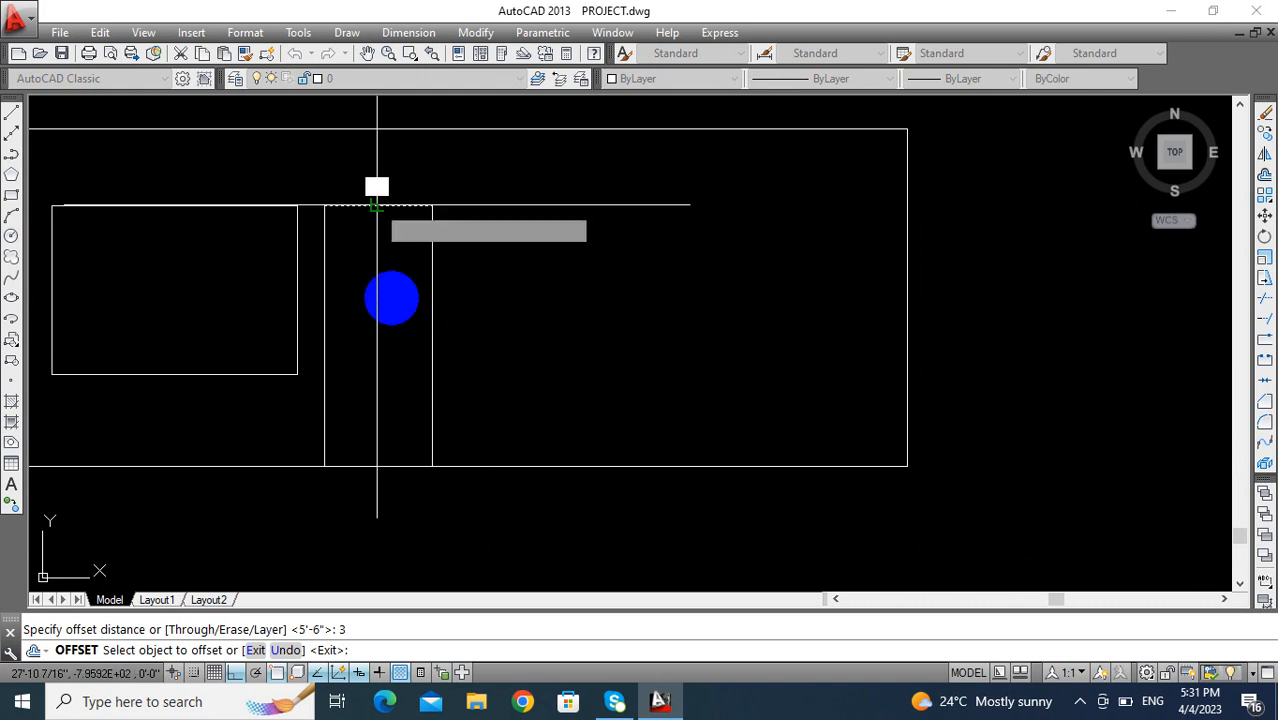
pyautogui.click(377, 205)
pyautogui.click(359, 269)
pyautogui.click(331, 261)
pyautogui.click(388, 274)
pyautogui.press('Escape')
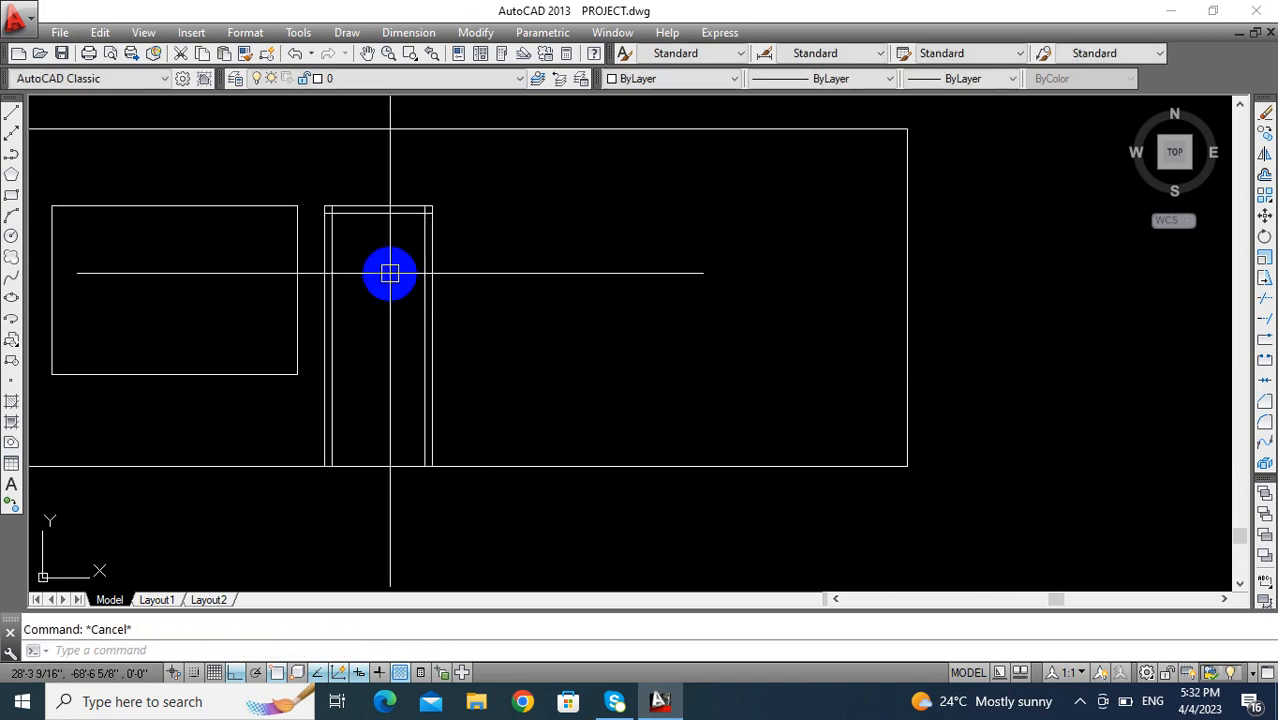
# - Offset the door frame's inner top line downward by 18" to mark the bottom of the transom
pyautogui.write('o')
pyautogui.press('Return')
pyautogui.write('18')
pyautogui.press('Return')
pyautogui.click(379, 220)
pyautogui.click(388, 298)
pyautogui.press('Escape')
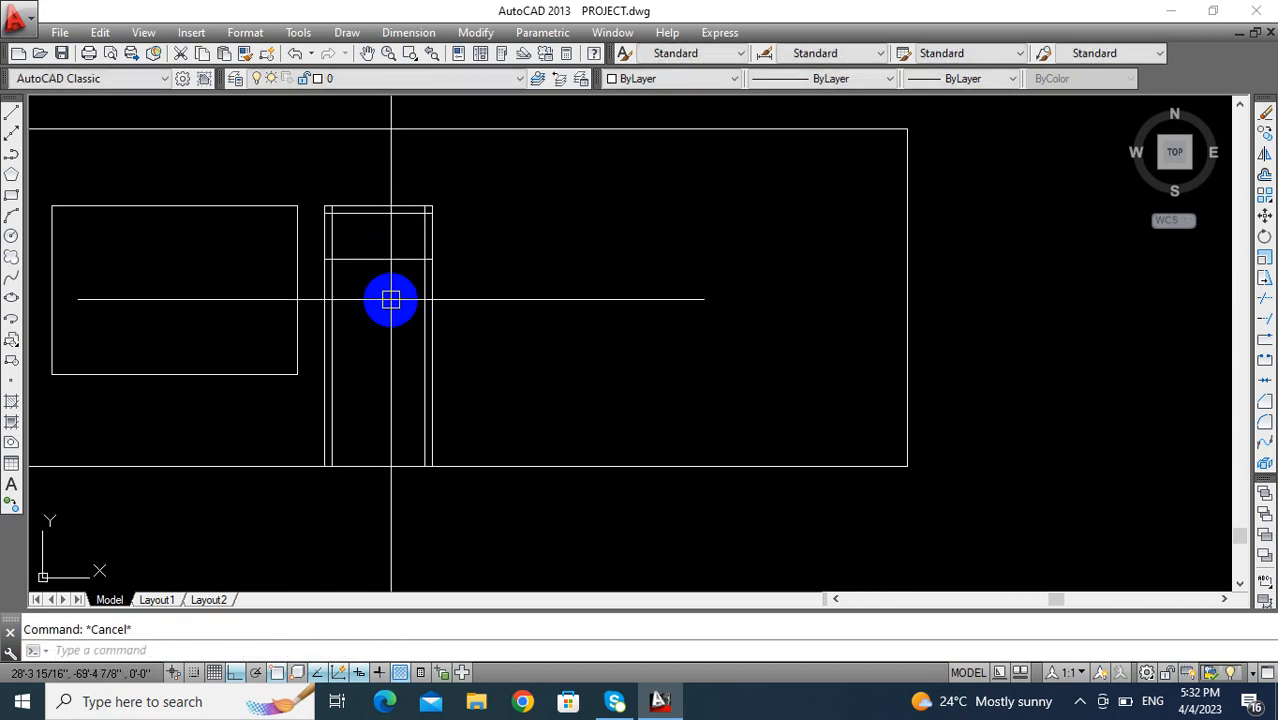
# - Offset the transom's bottom line downward by the frame's 3" width to form the transom bar
pyautogui.write('o')
pyautogui.press('Return')
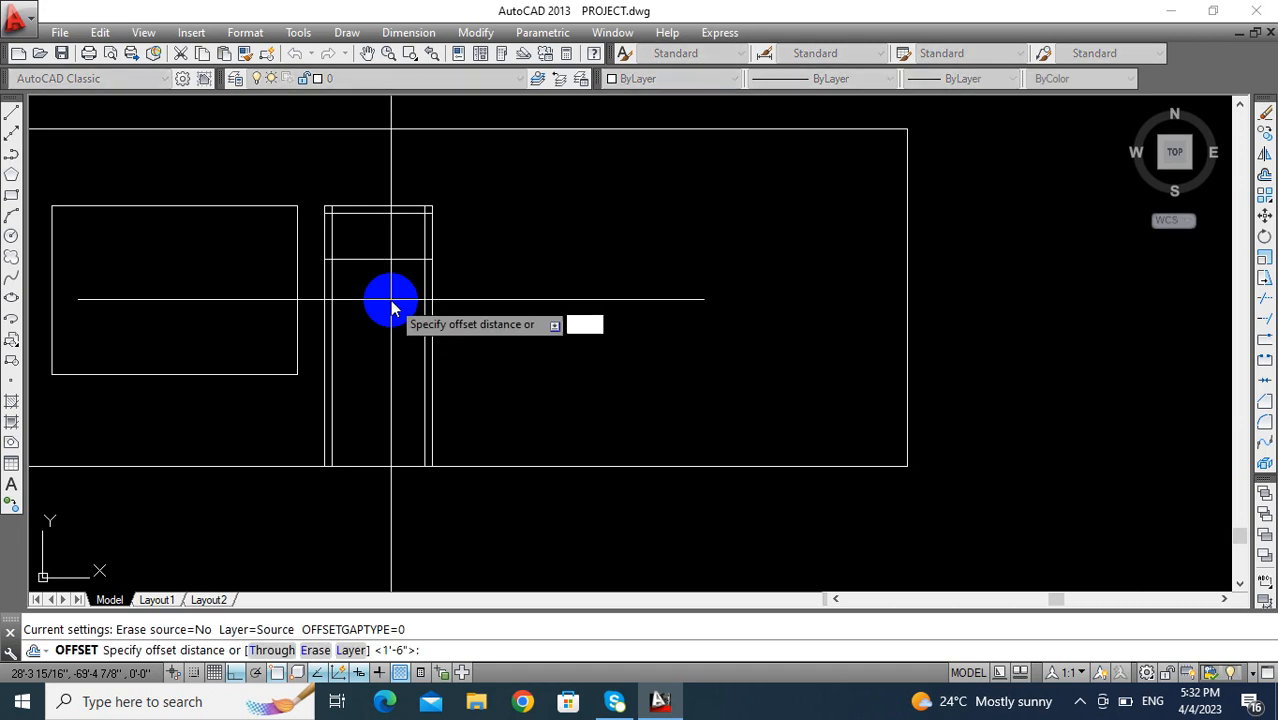
pyautogui.press('Return')
pyautogui.click(382, 260)
pyautogui.click(329, 314)
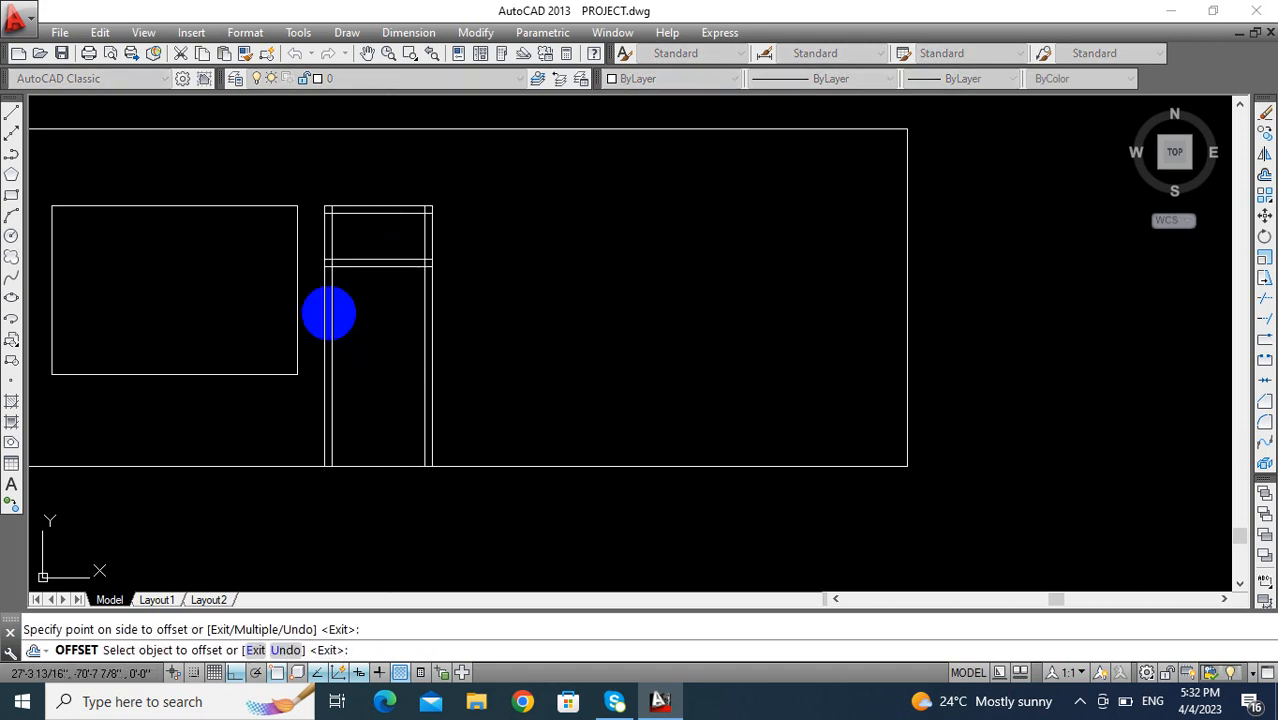
pyautogui.press('Escape')
pyautogui.moveTo(329, 313); pyautogui.dragTo(427, 318, button='middle')
pyautogui.press('Escape')
# - Trim the overlapping frame lines where the transom bar meets the two door jambs
pyautogui.moveTo(504, 344)
pyautogui.mouseDown(button='middle')
pyautogui.moveTo(443, 316)
pyautogui.moveTo(413, 354)
pyautogui.moveTo(405, 427)
pyautogui.mouseUp(button='middle')
pyautogui.scroll(2, 420, 351)
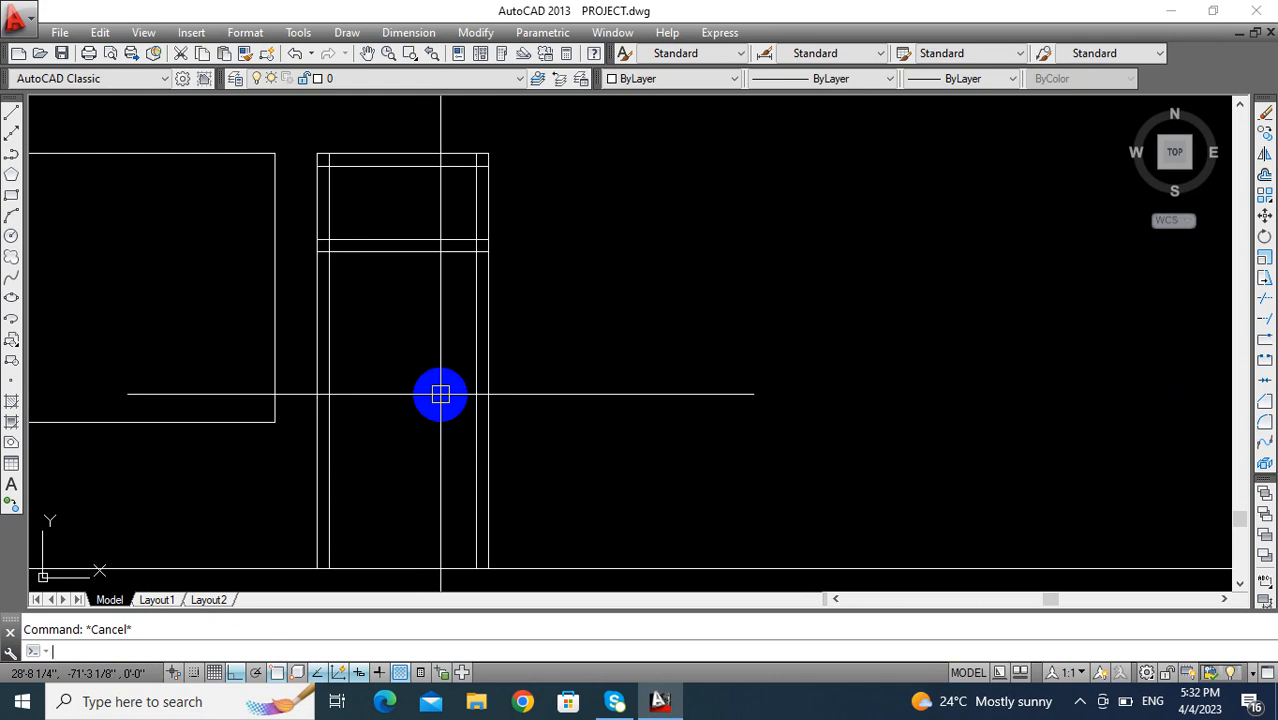
pyautogui.press('Return')
pyautogui.press('Return')
pyautogui.moveTo(445, 365)
pyautogui.mouseDown(button='middle')
pyautogui.moveTo(468, 248)
pyautogui.moveTo(508, 157)
pyautogui.mouseUp(button='middle')
pyautogui.click(508, 157)
pyautogui.click(522, 262)
pyautogui.scroll(-5, 535, 310)
pyautogui.scroll(5, 419, 300)
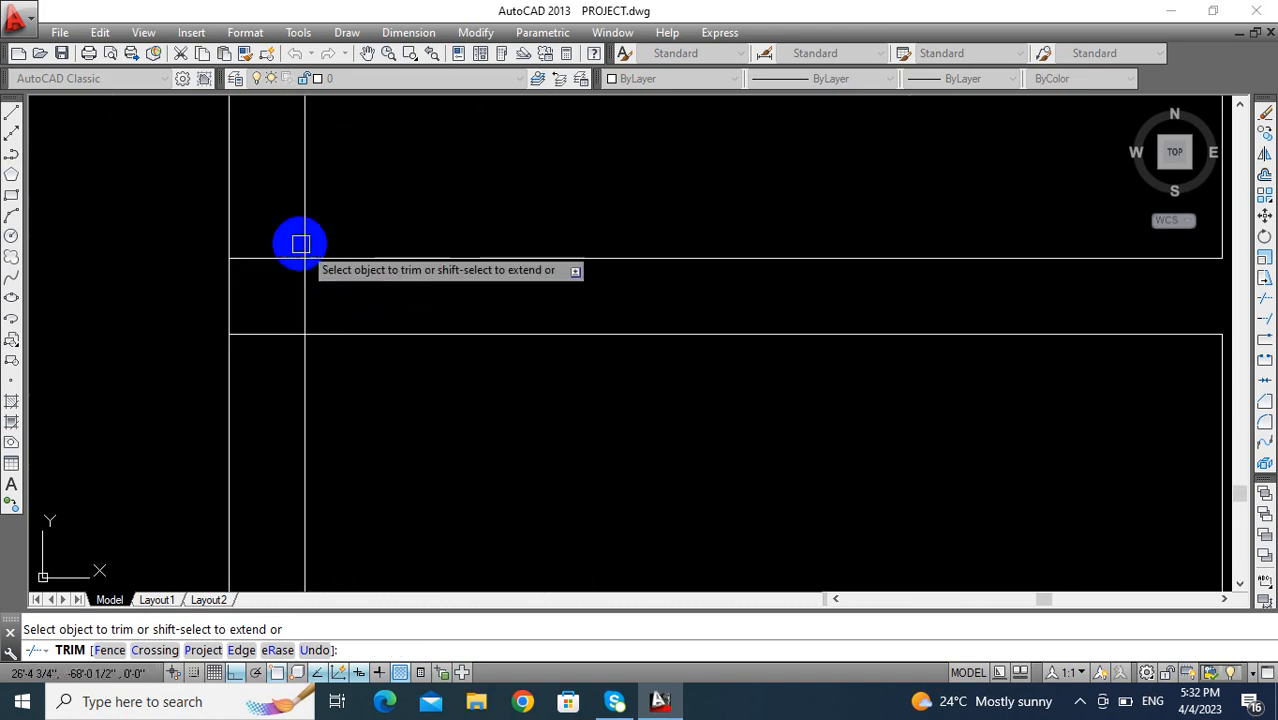
pyautogui.click(298, 234)
pyautogui.click(264, 355)
# - Trim the crossing line ends at the two upper corners of the door frame
pyautogui.scroll(-3, 300, 291)
pyautogui.scroll(2, 305, 285)
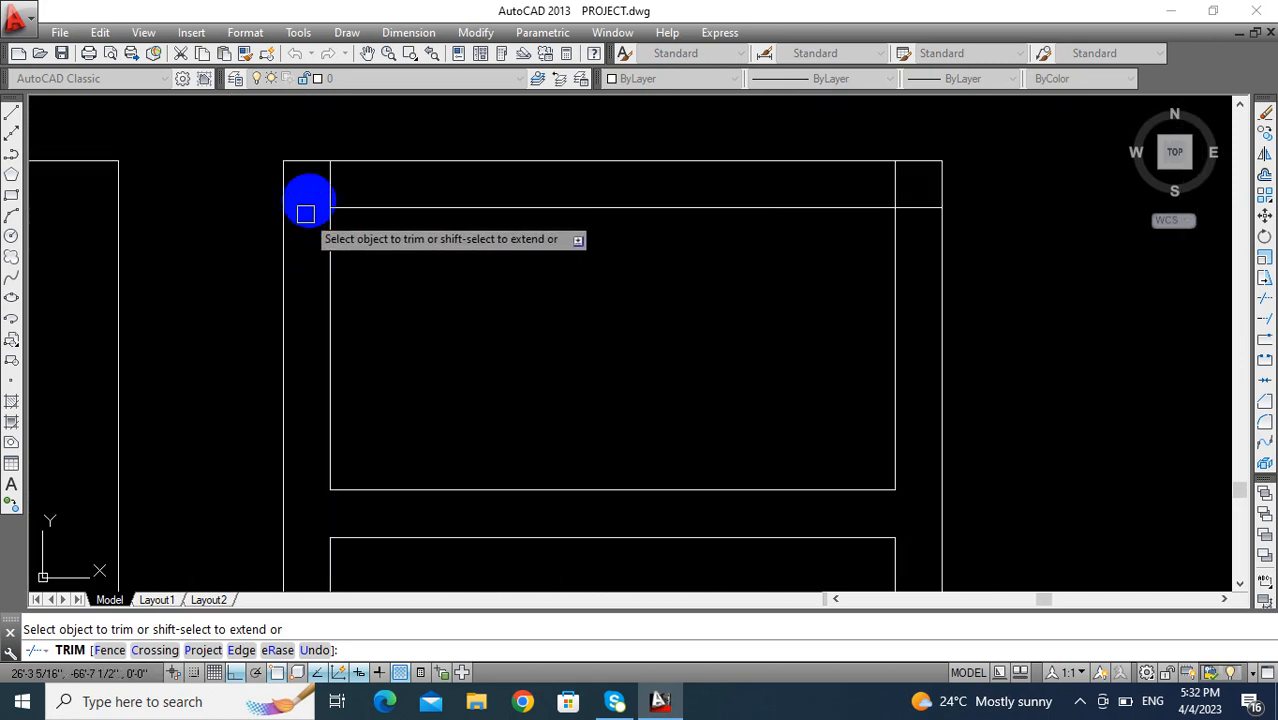
pyautogui.click(327, 185)
pyautogui.click(903, 207)
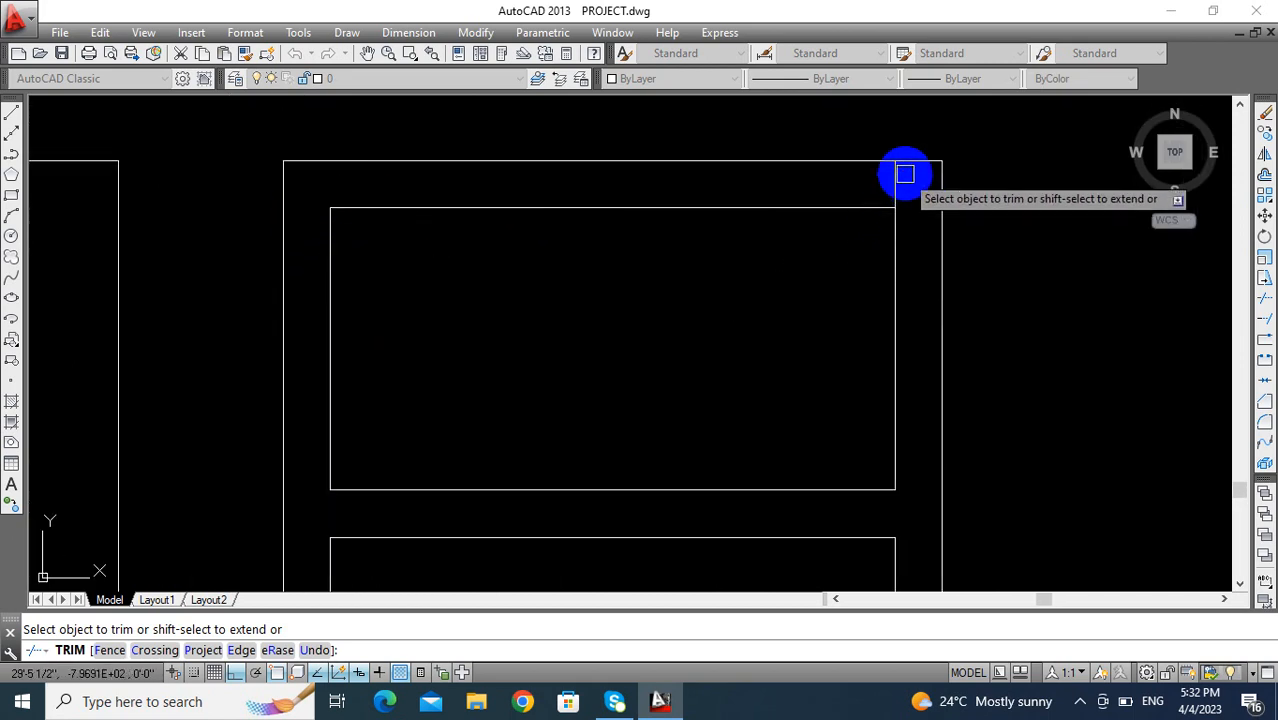
pyautogui.scroll(-5, 515, 272)
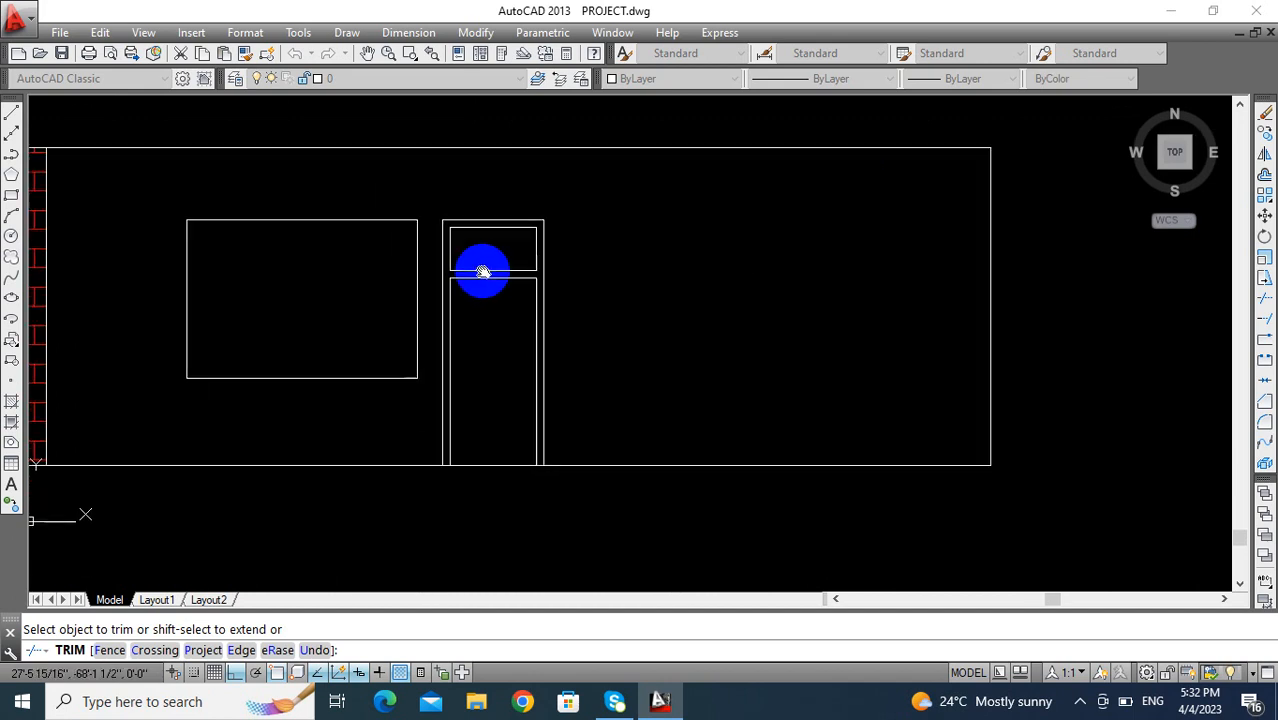
pyautogui.press('Escape')
# - Draw the partly open door leaf in perspective, with slanted top and bottom edges meeting the right inner jamb's corners
pyautogui.scroll(3, 442, 305)
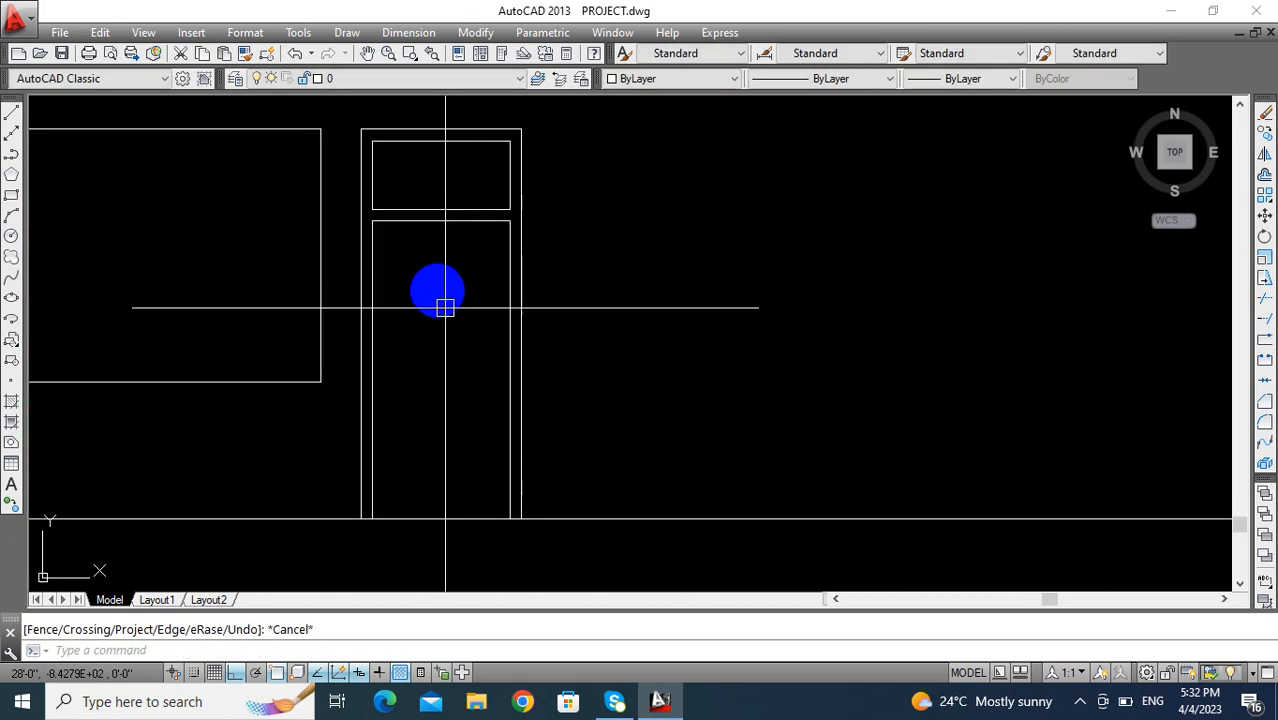
pyautogui.press('Escape')
pyautogui.write('l')
pyautogui.press('Return')
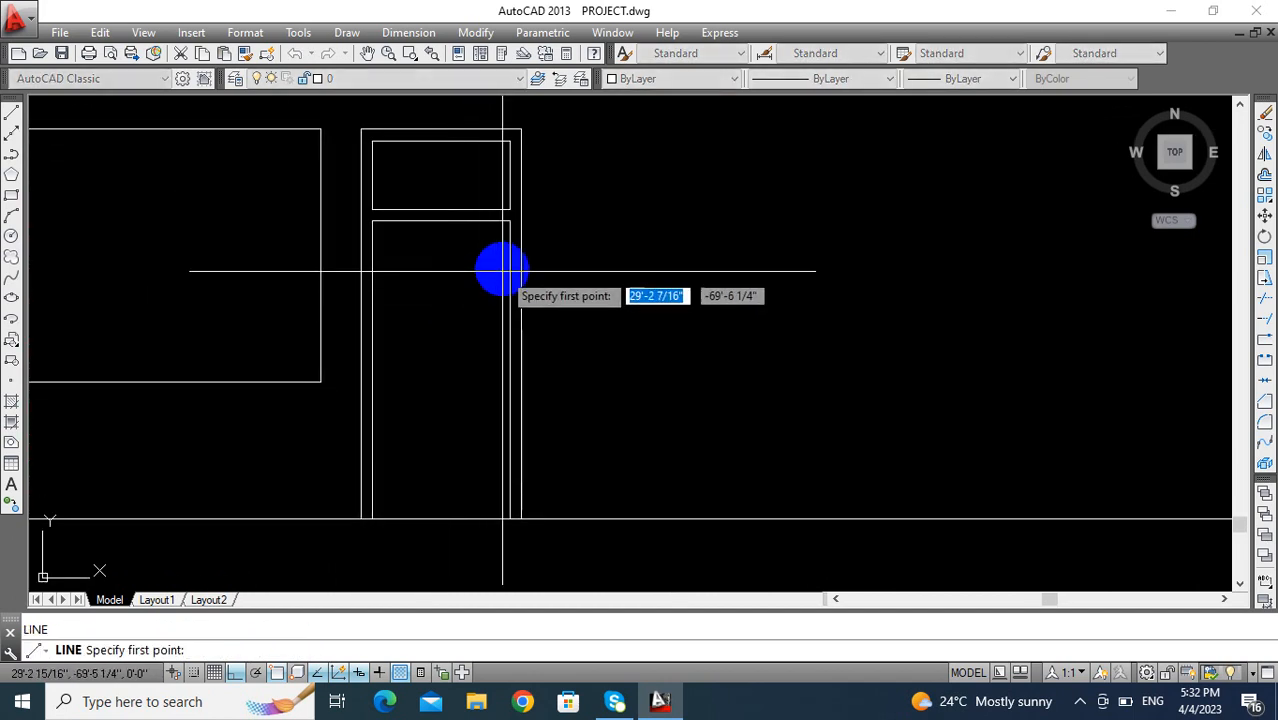
pyautogui.click(510, 220)
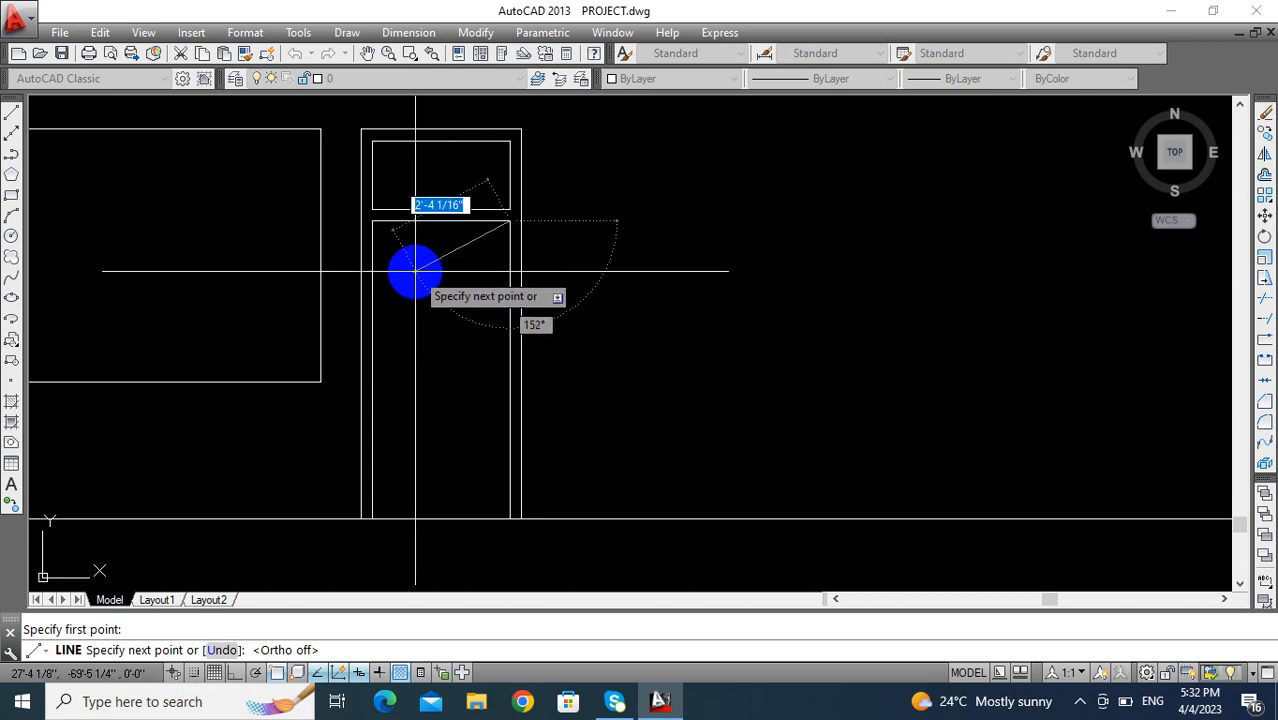
pyautogui.click(415, 271)
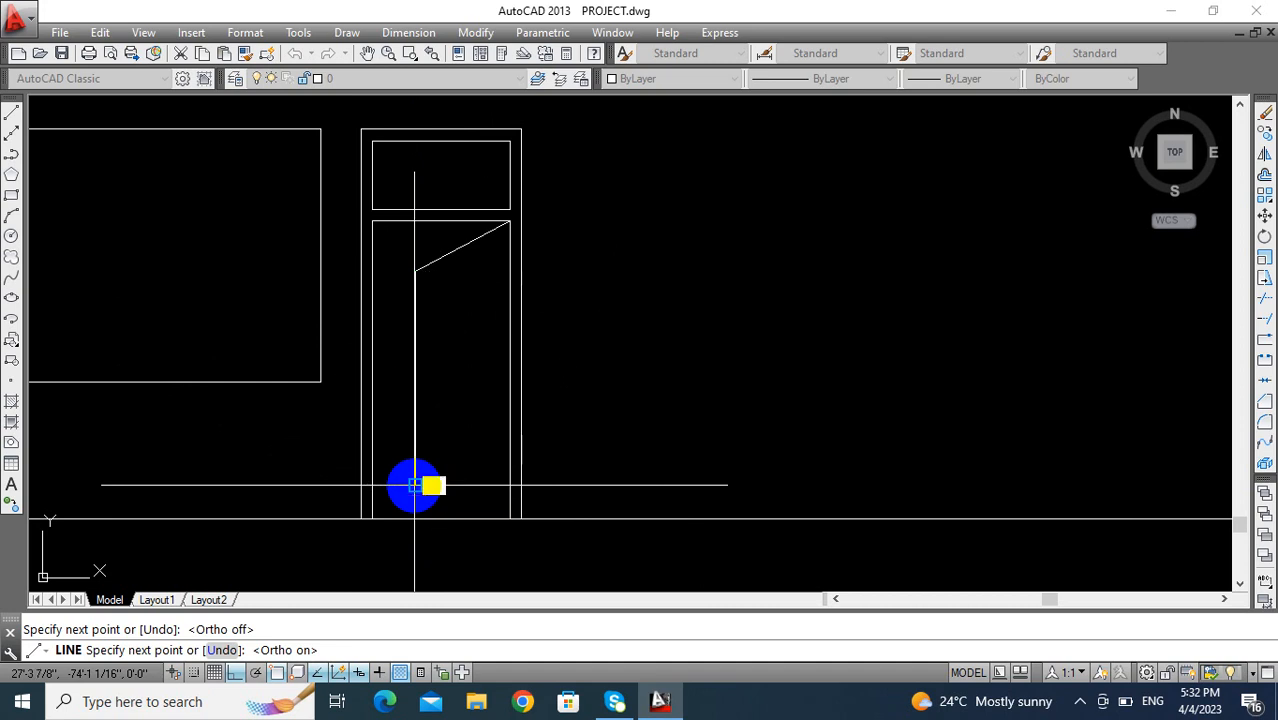
pyautogui.click(415, 485)
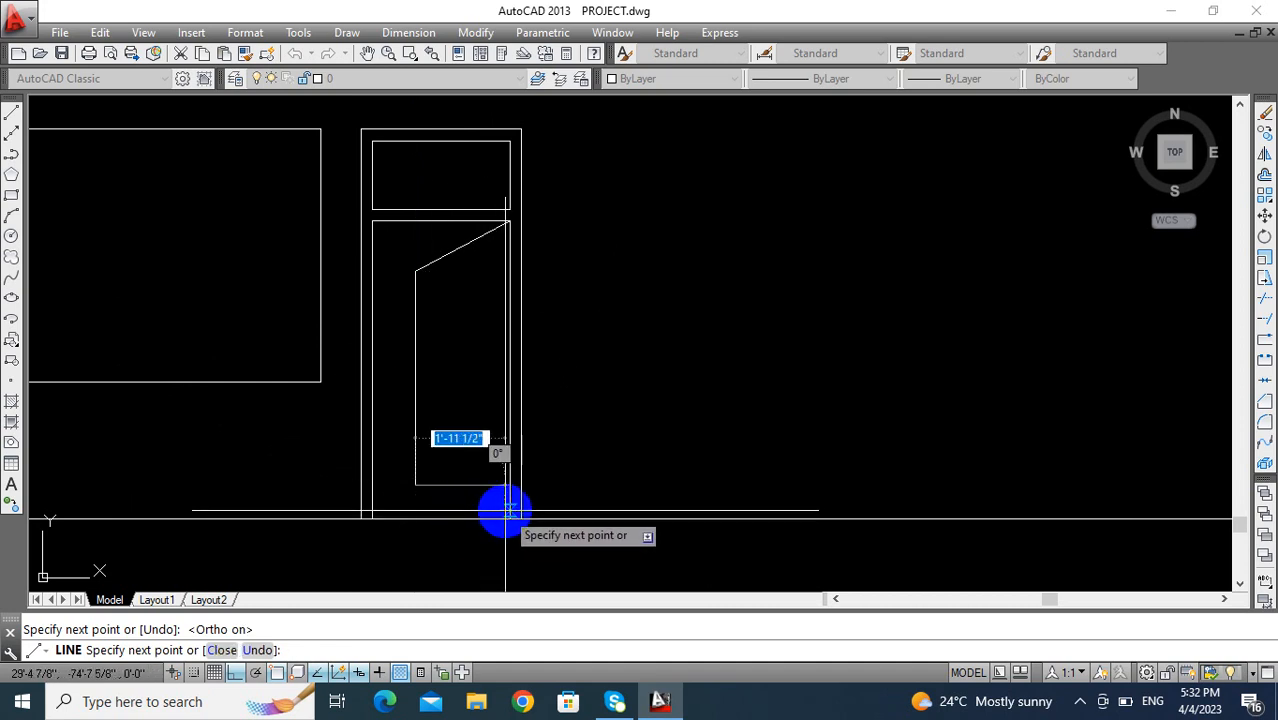
pyautogui.click(509, 517)
pyautogui.press('Return')
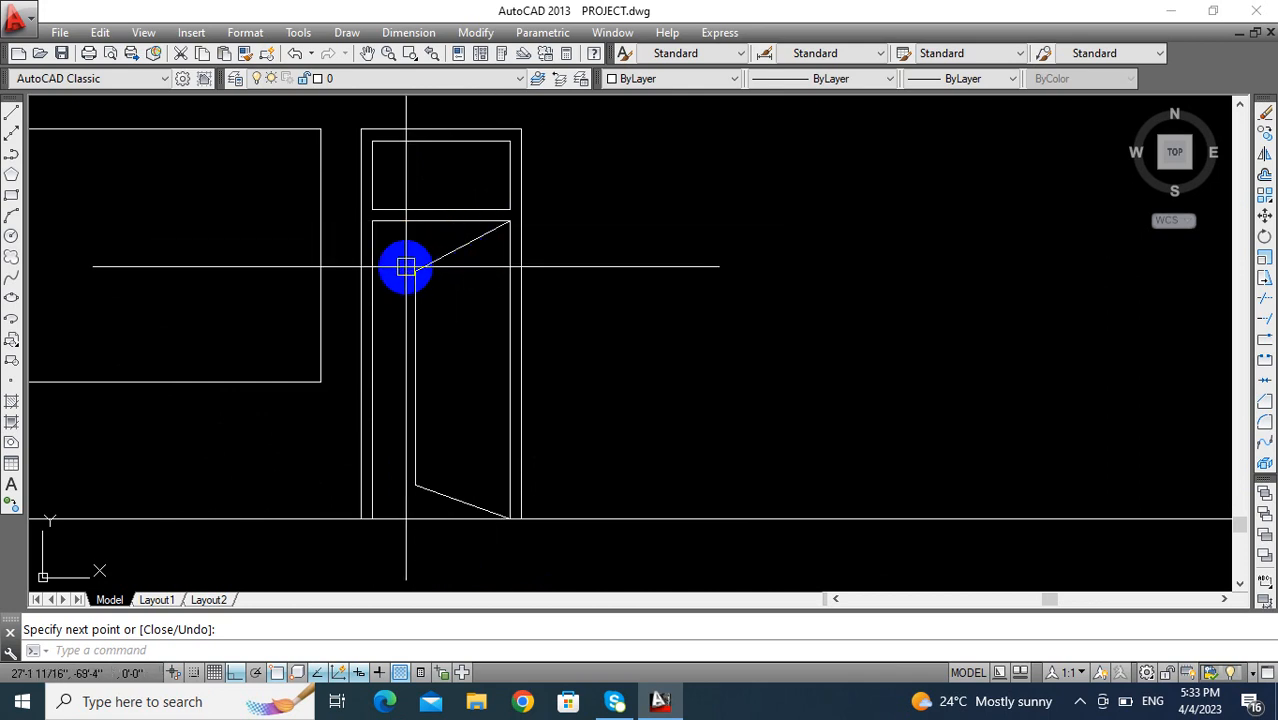
# - Start a hatch and choose the STEEL pattern from the other predefined patterns
pyautogui.scroll(-3, 486, 392)
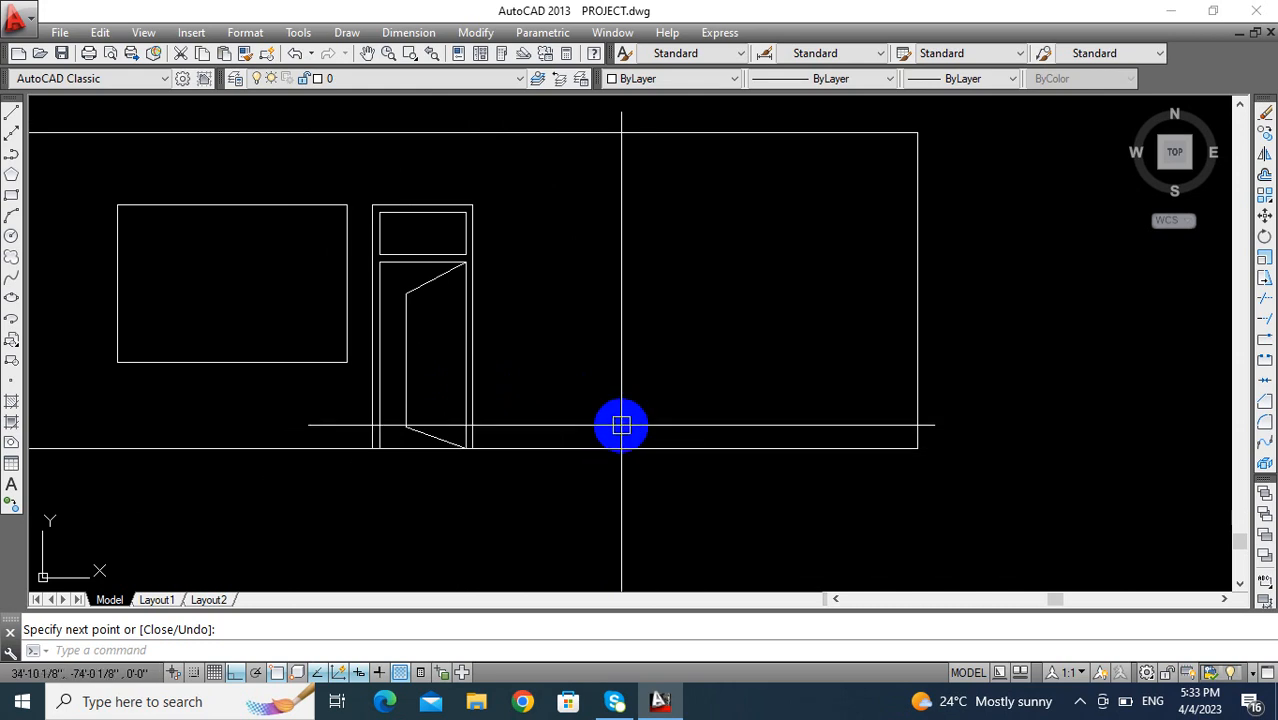
pyautogui.press('Escape')
pyautogui.write('h')
pyautogui.press('Return')
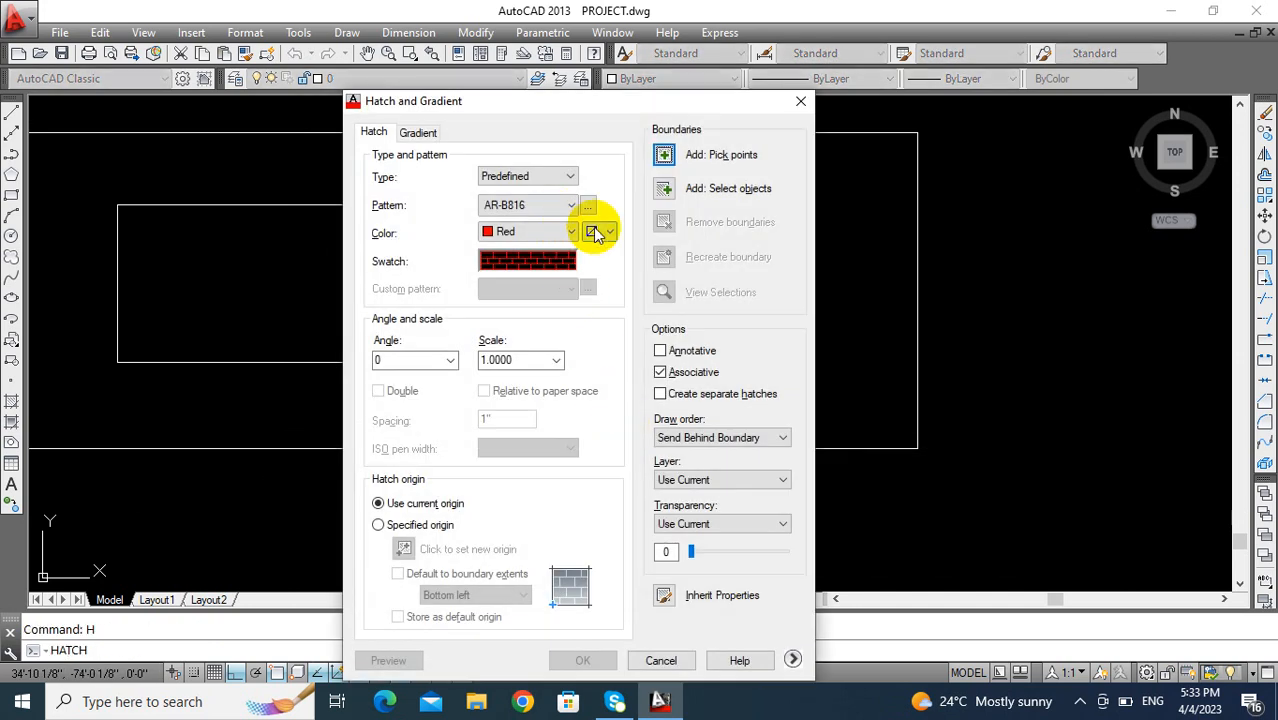
pyautogui.click(596, 232)
pyautogui.click(589, 205)
pyautogui.click(589, 205)
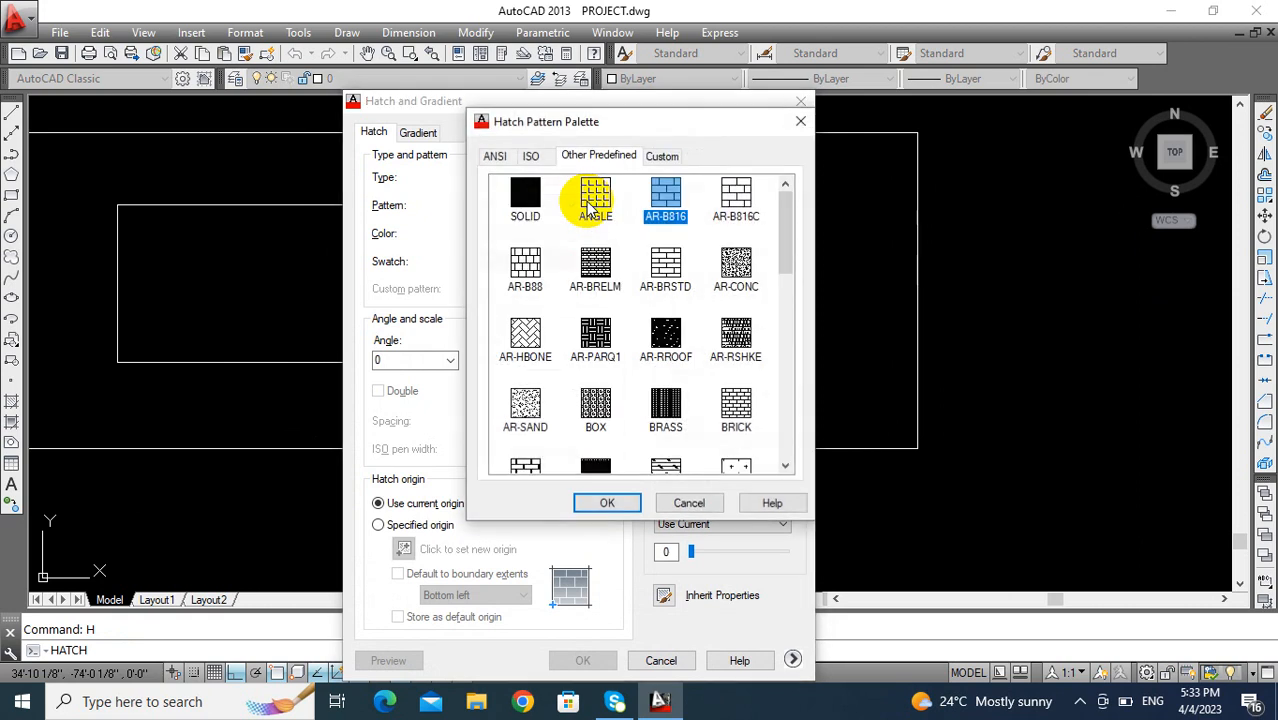
pyautogui.scroll(-10, 726, 362)
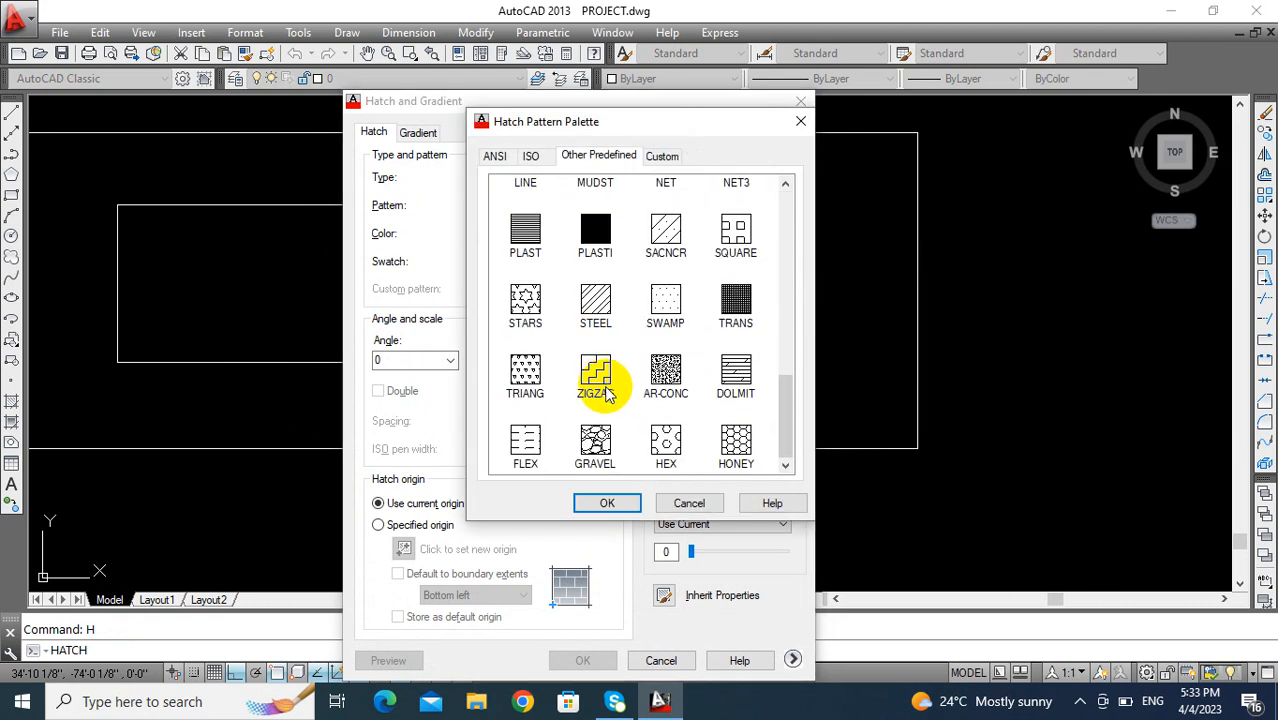
pyautogui.scroll(2, 617, 374)
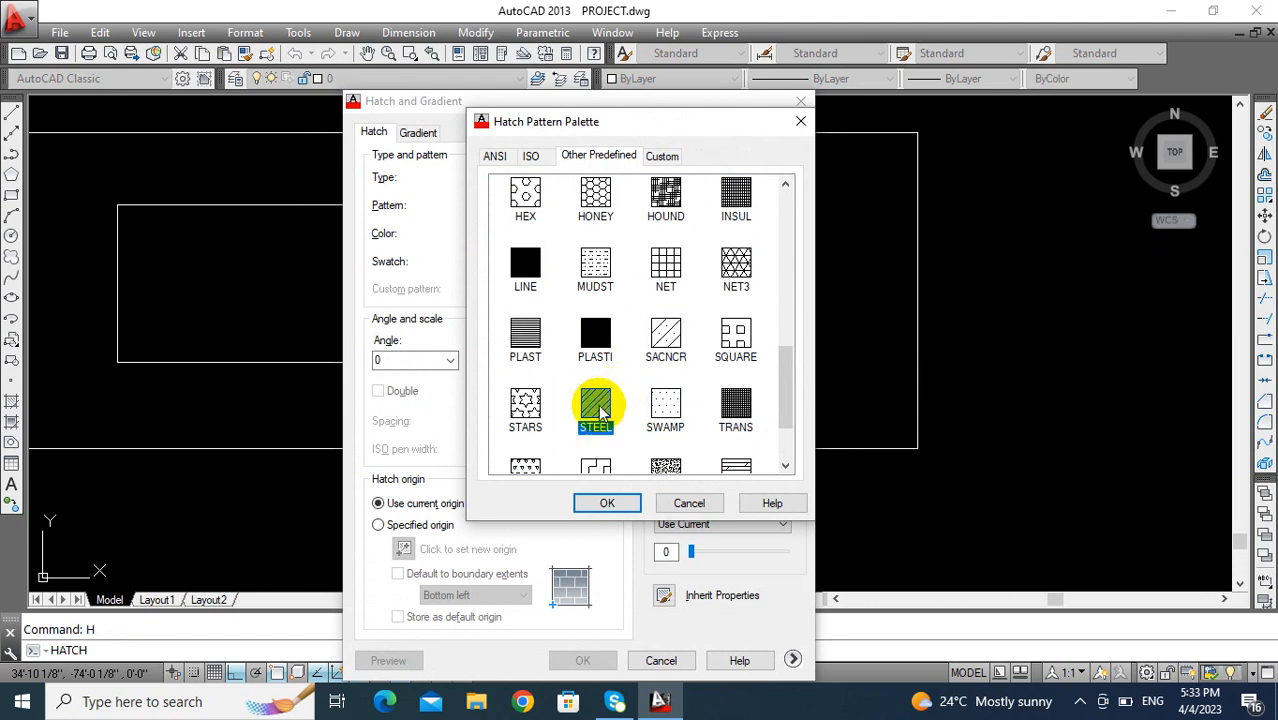
pyautogui.click(607, 504)
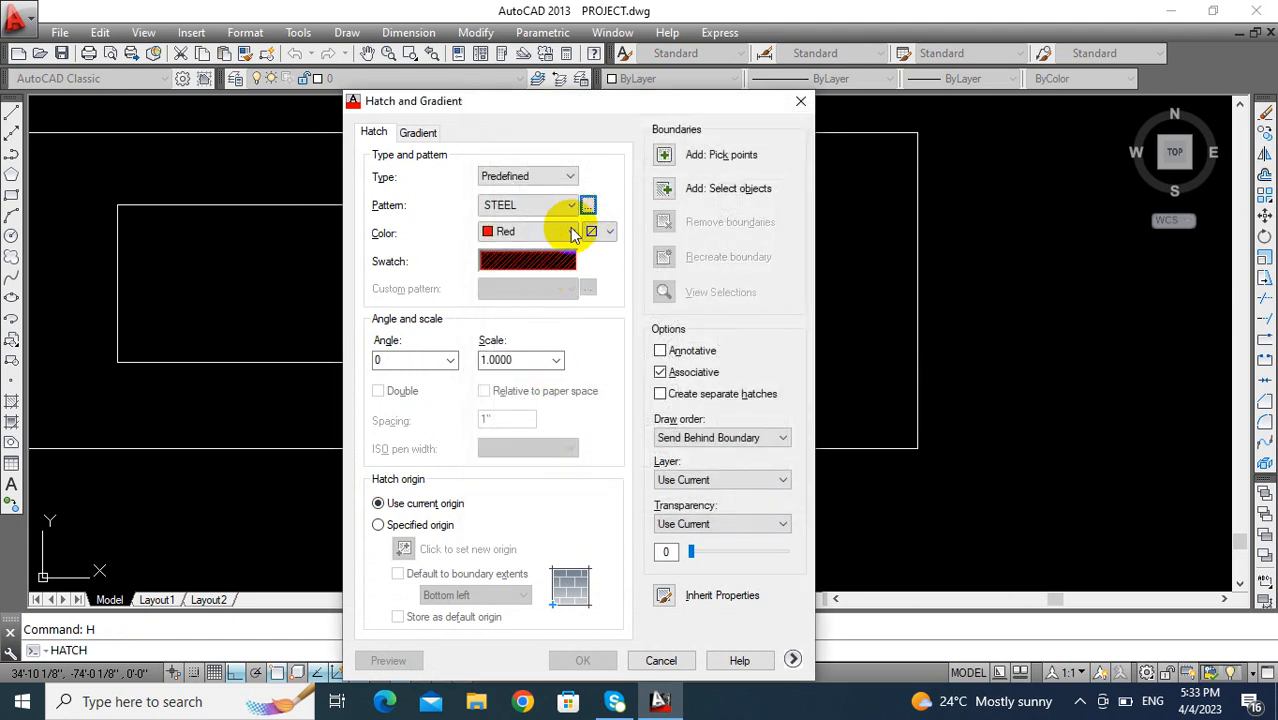
# - Hatch the partly open door leaf with the STEEL pattern in the Use Current color at scale 50
pyautogui.click(570, 232)
pyautogui.click(508, 251)
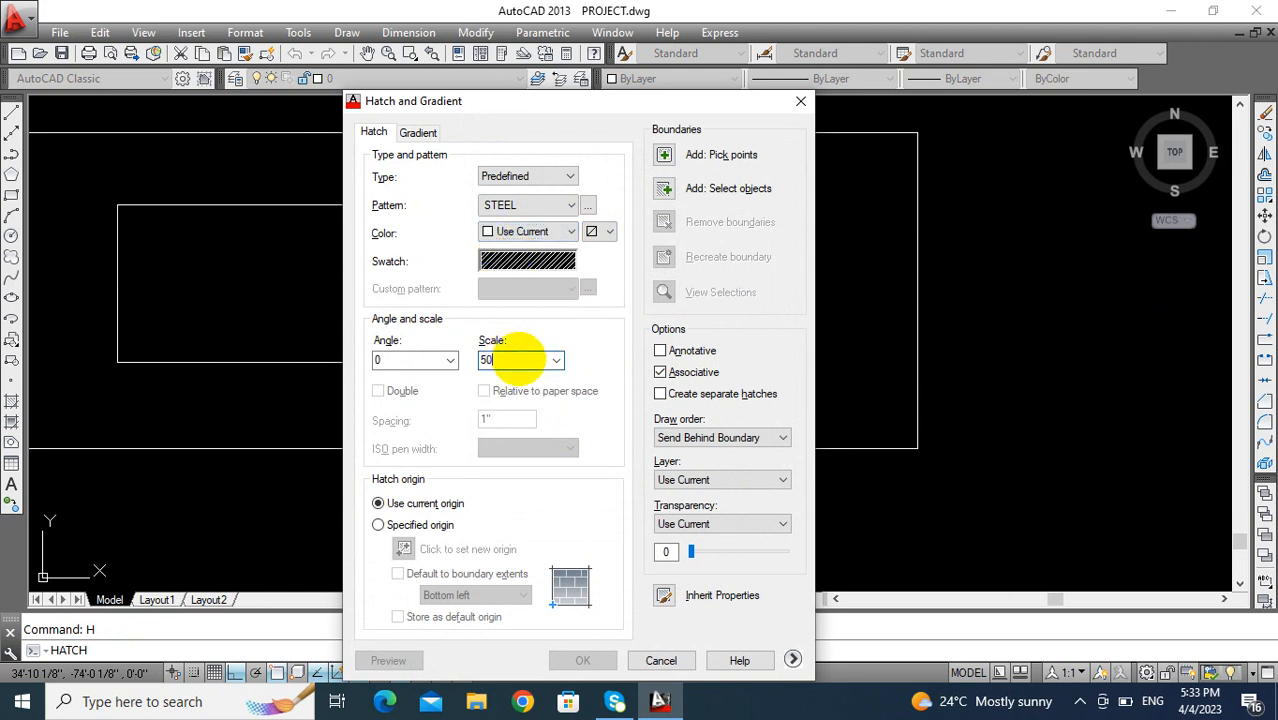
pyautogui.click(663, 156)
pyautogui.click(434, 334)
pyautogui.press('Return')
pyautogui.press('Return')
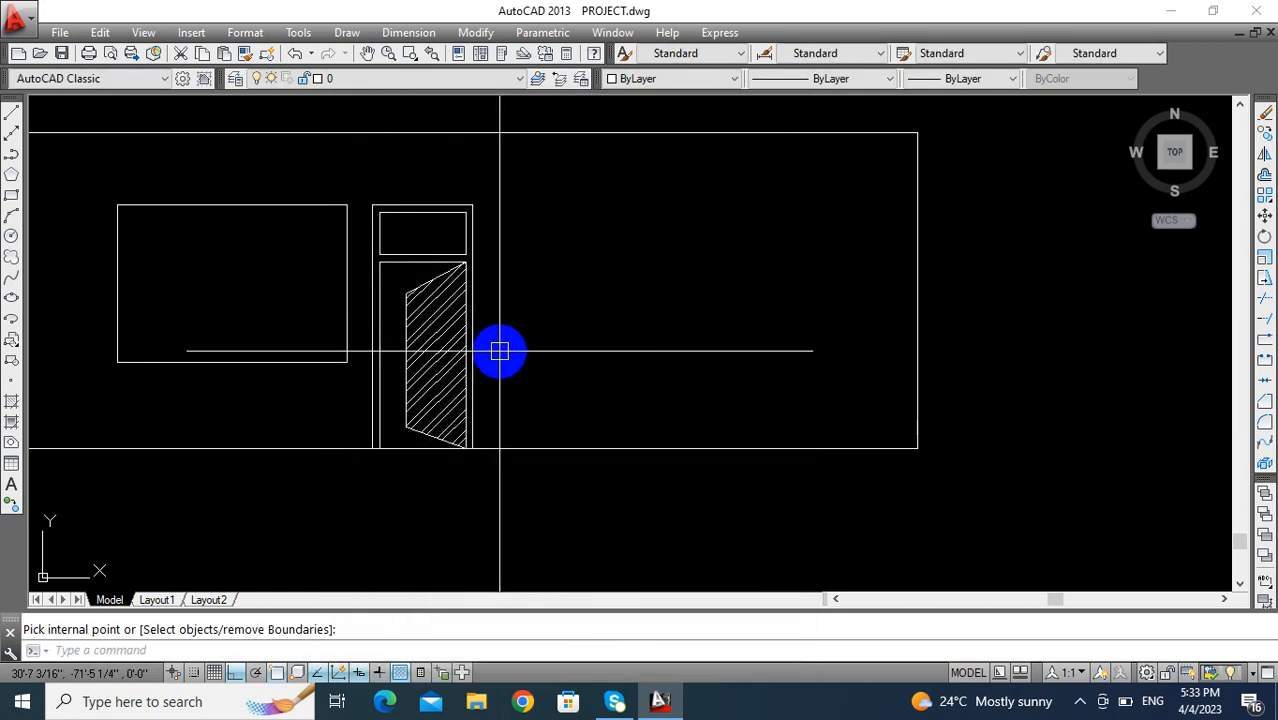
pyautogui.moveTo(499, 348); pyautogui.dragTo(456, 338, button='middle')
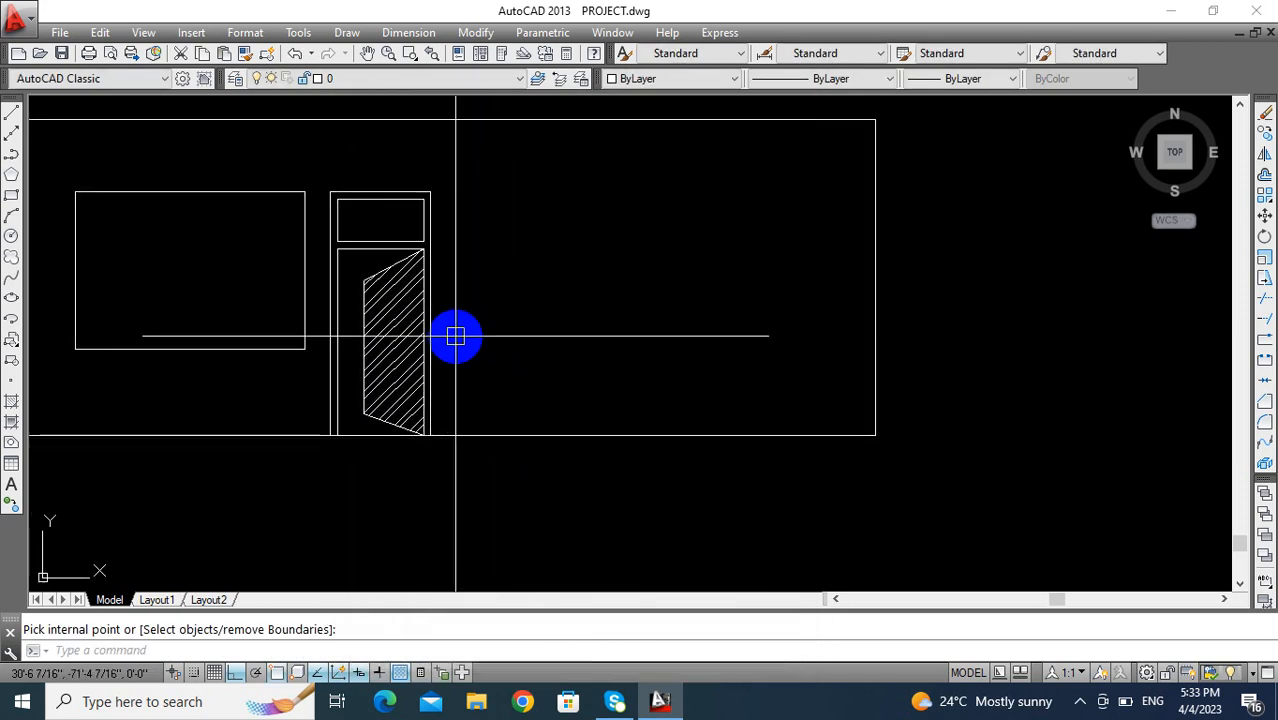
pyautogui.press('Escape')
pyautogui.moveTo(388, 345); pyautogui.dragTo(407, 372, button='middle')
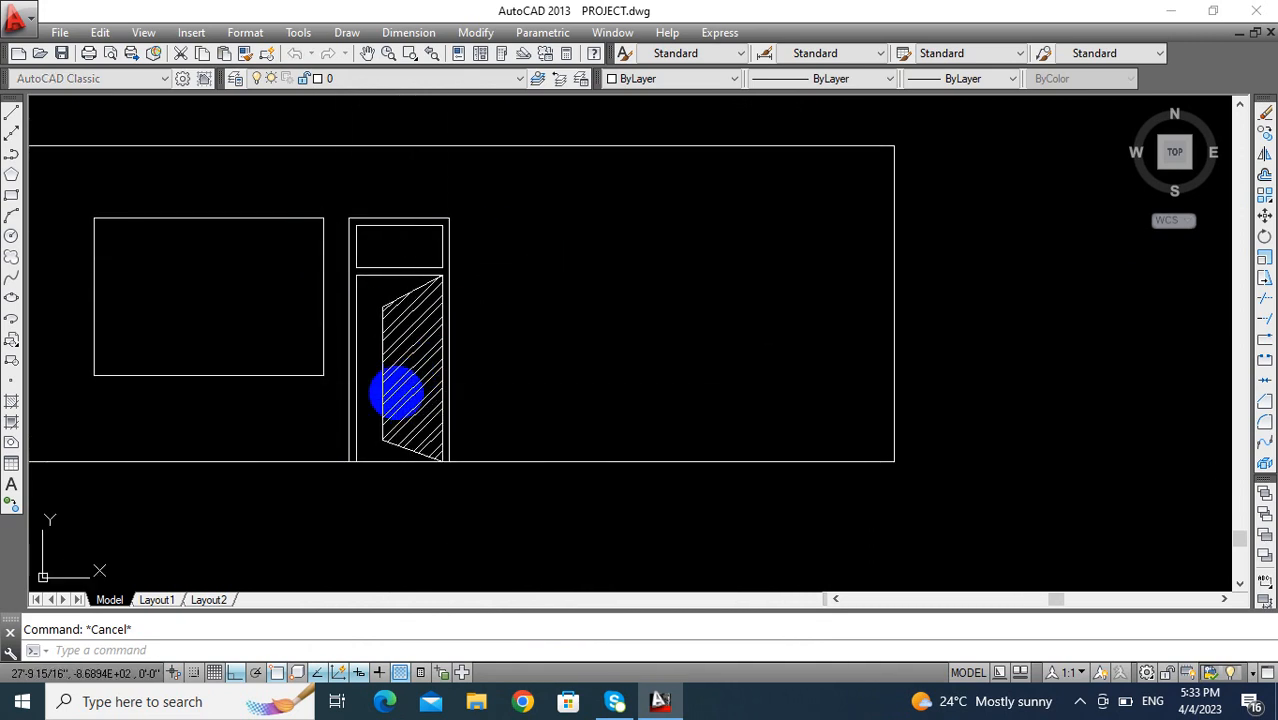
# - Set up a new hatch with the SOLID pattern in index color 22
pyautogui.write('h')
pyautogui.press('Return')
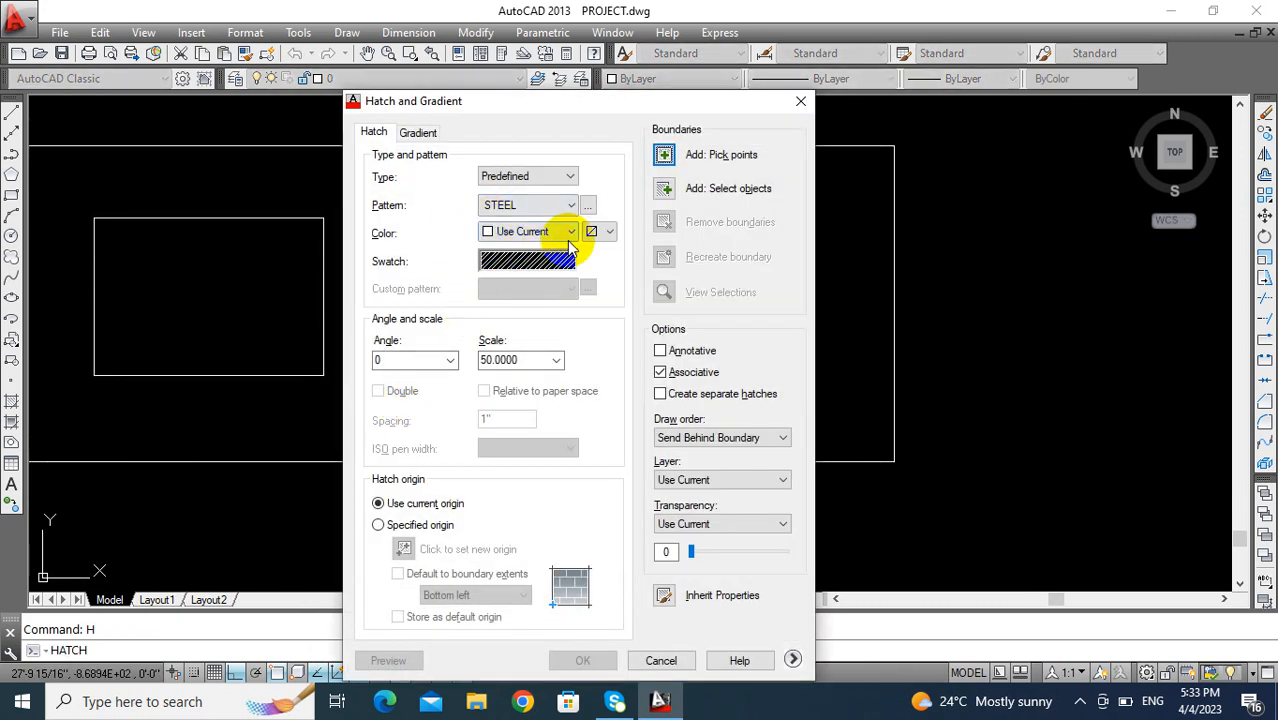
pyautogui.click(589, 206)
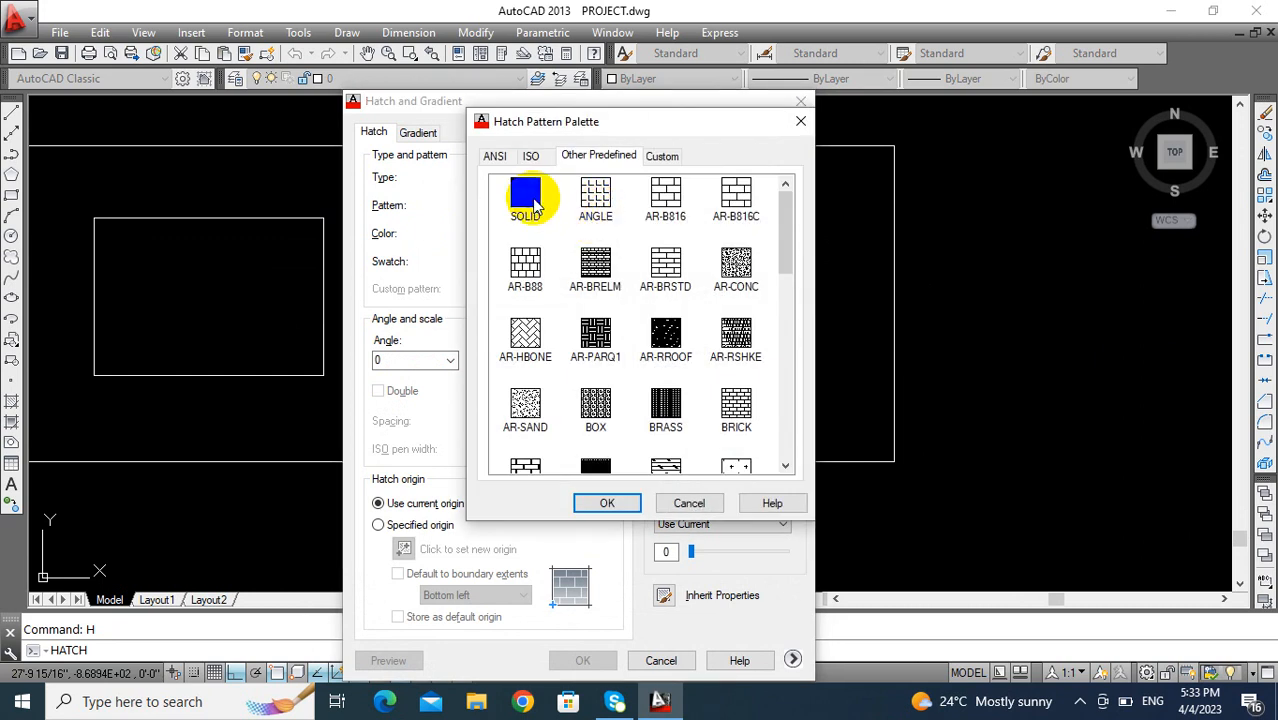
pyautogui.click(605, 507)
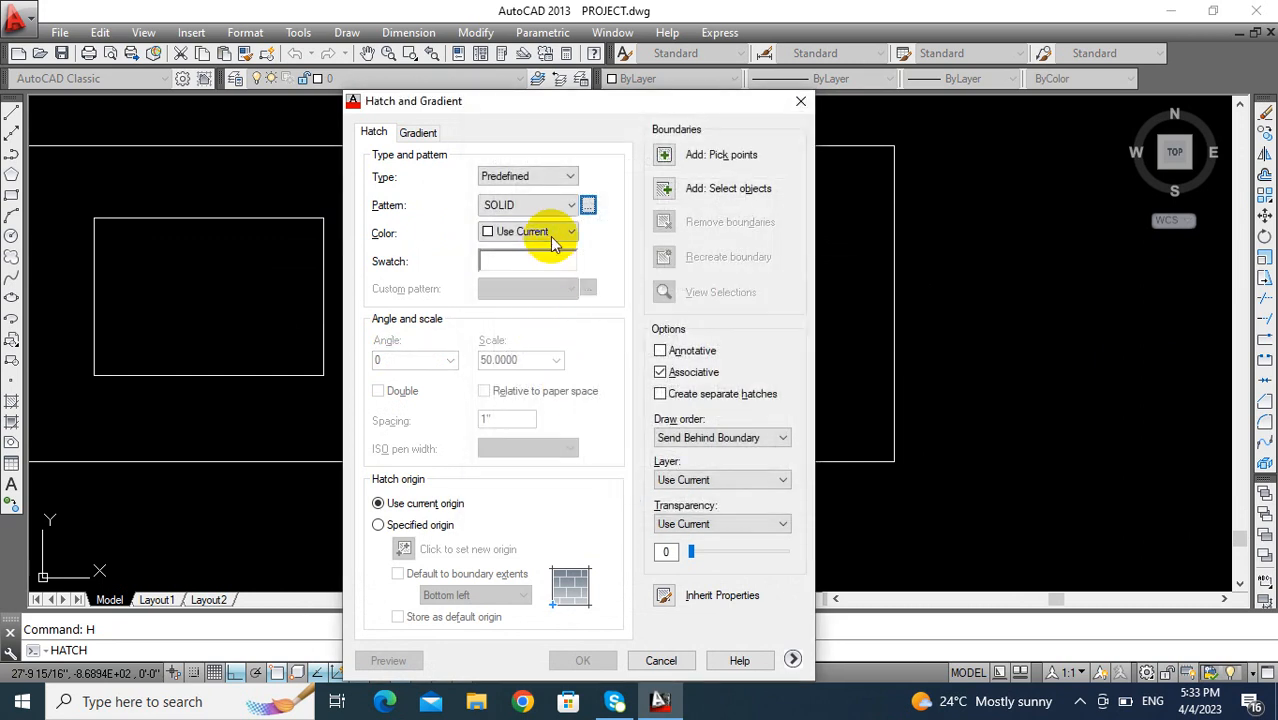
pyautogui.click(573, 238)
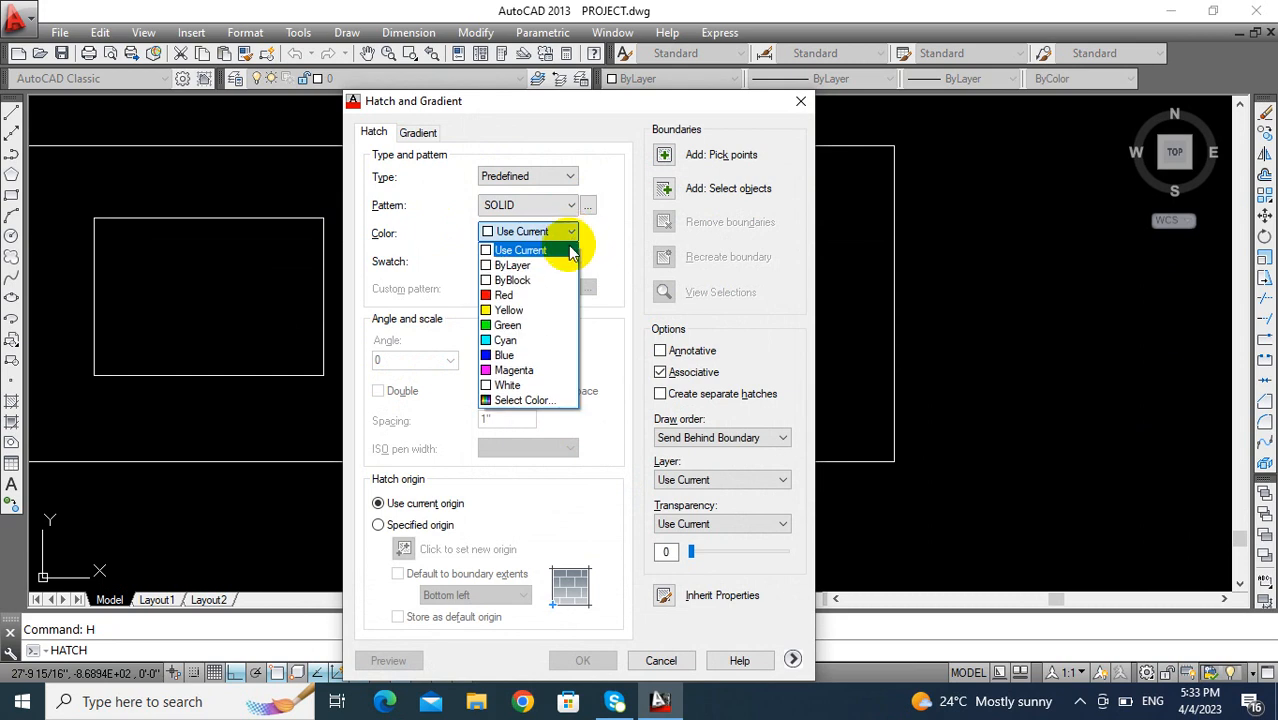
pyautogui.click(512, 401)
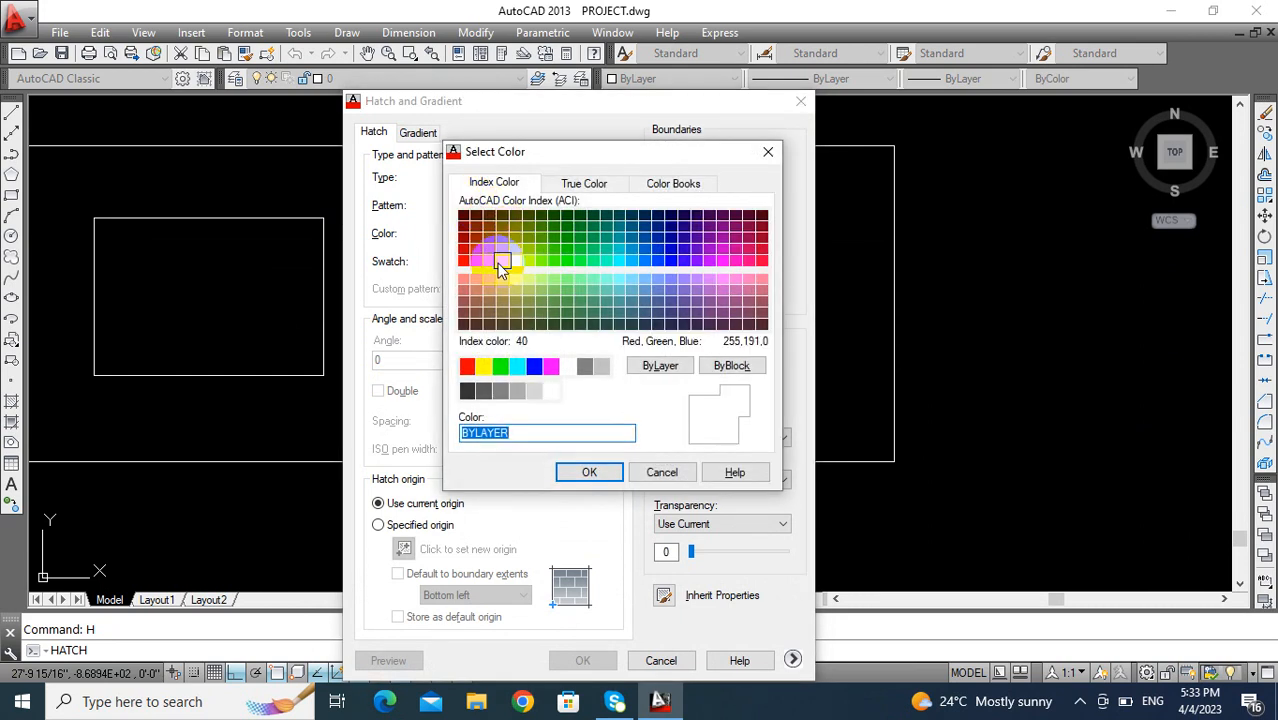
pyautogui.click(589, 472)
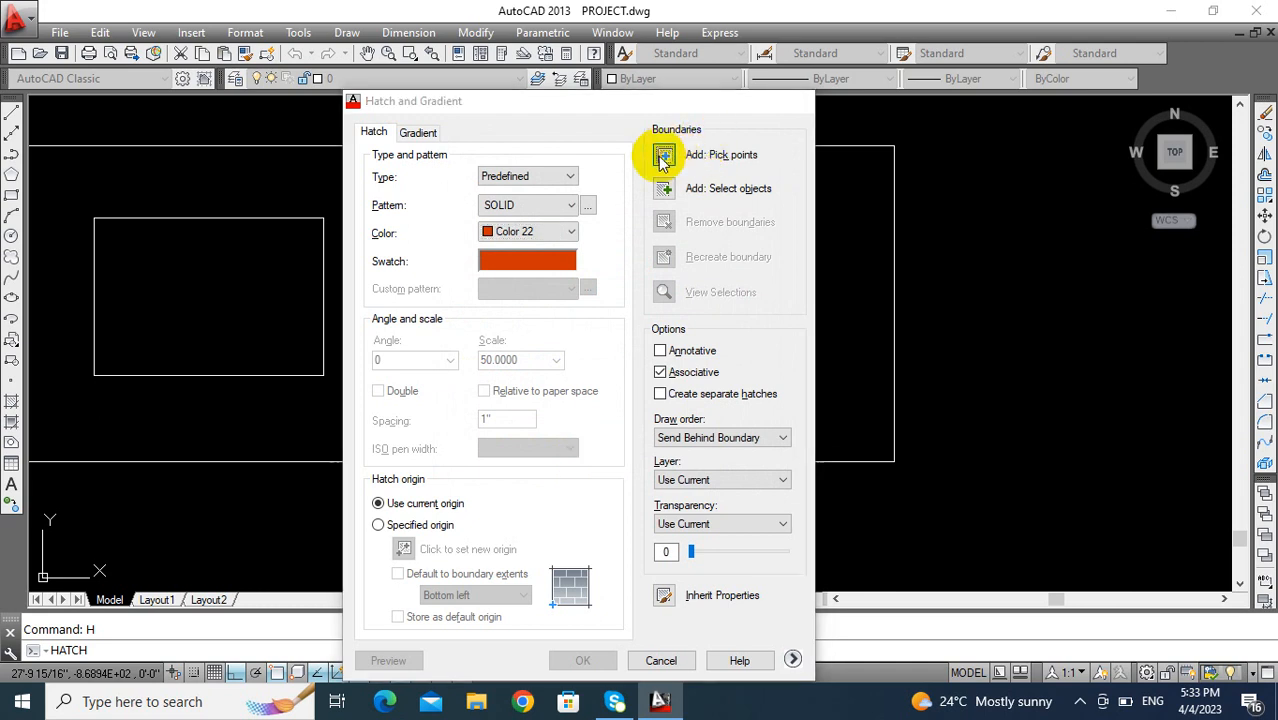
# - Fill the door frame, including its transom bar, with the orange-red solid hatch
pyautogui.click(662, 157)
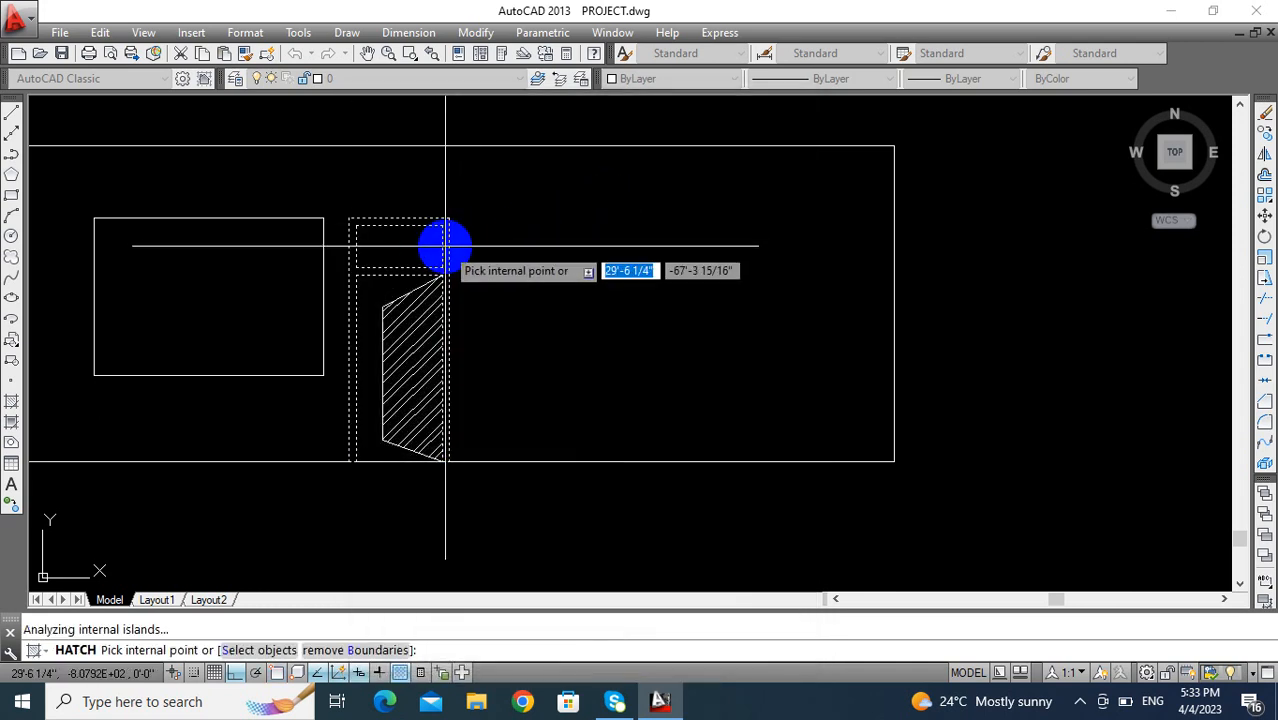
pyautogui.press('Return')
pyautogui.press('Return')
pyautogui.scroll(2, 395, 252)
pyautogui.press('Escape')
pyautogui.scroll(-2, 397, 255)
pyautogui.moveTo(398, 256); pyautogui.dragTo(441, 239, button='middle')
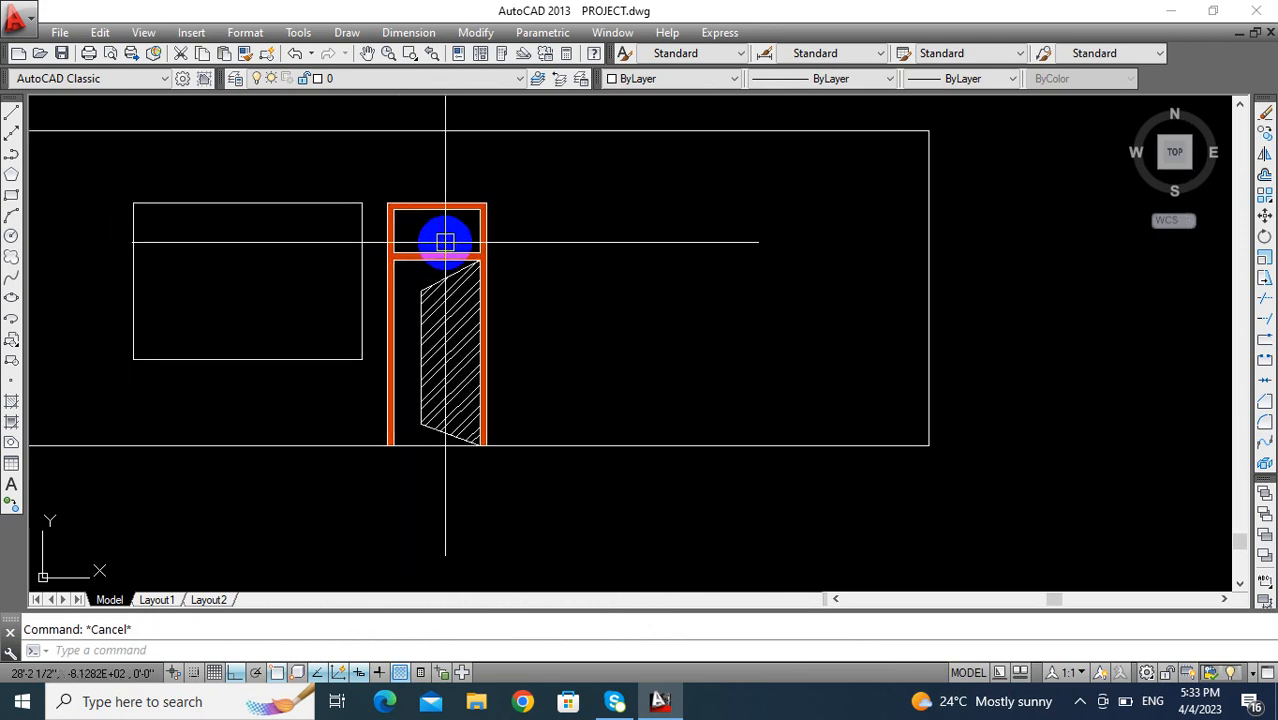
# - Undo the solid fill of the door frame, keeping the door leaf's hatch
pyautogui.scroll(2, 445, 242)
pyautogui.click(456, 256)
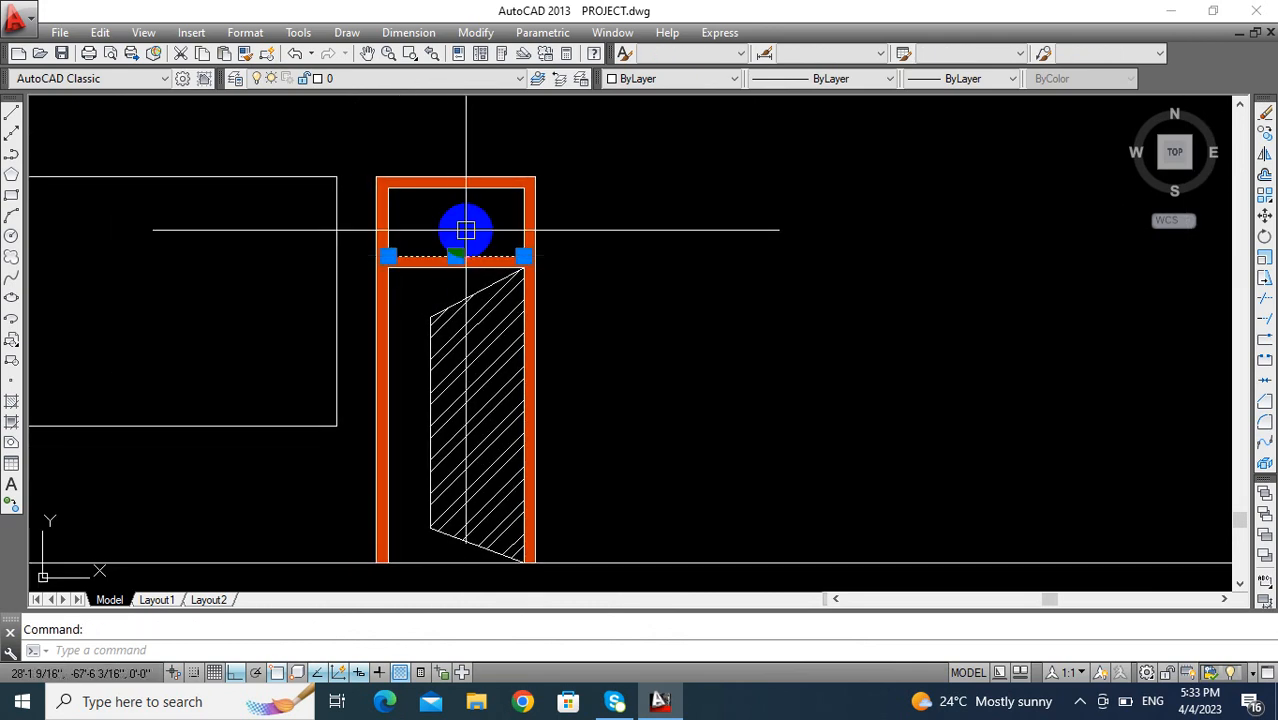
pyautogui.press('Escape')
pyautogui.scroll(4, 403, 264)
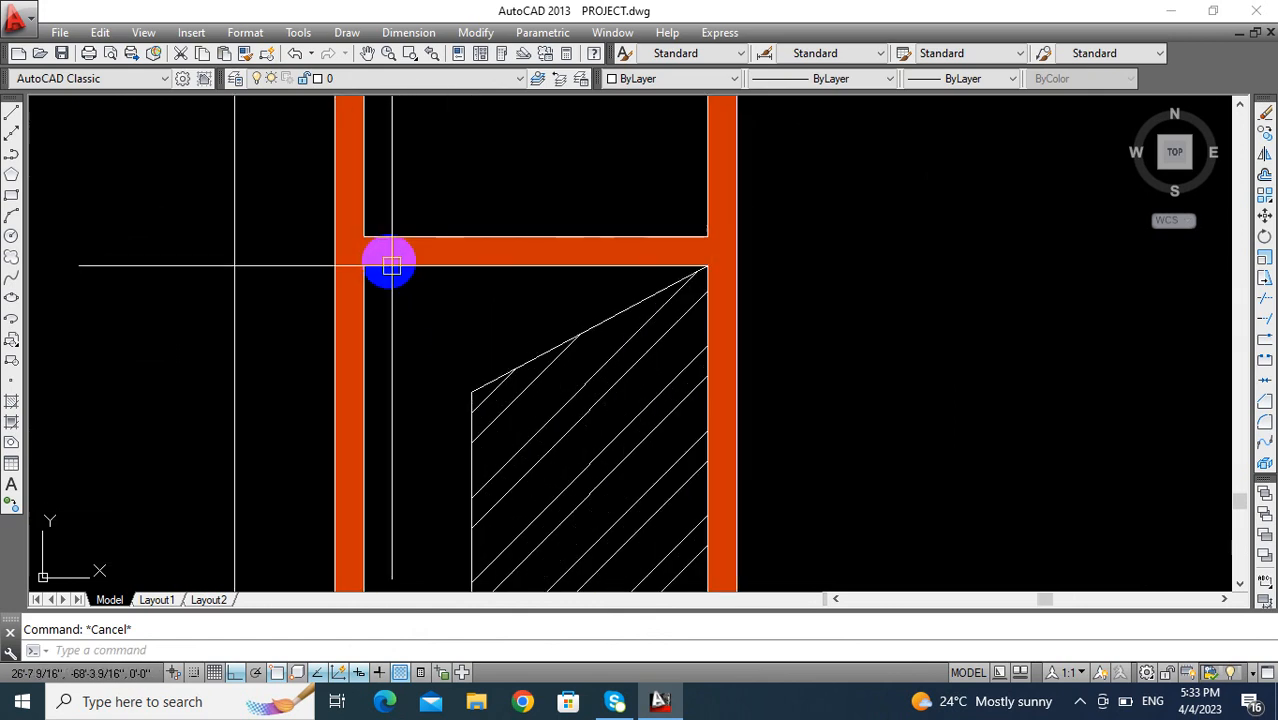
pyautogui.scroll(-4, 381, 254)
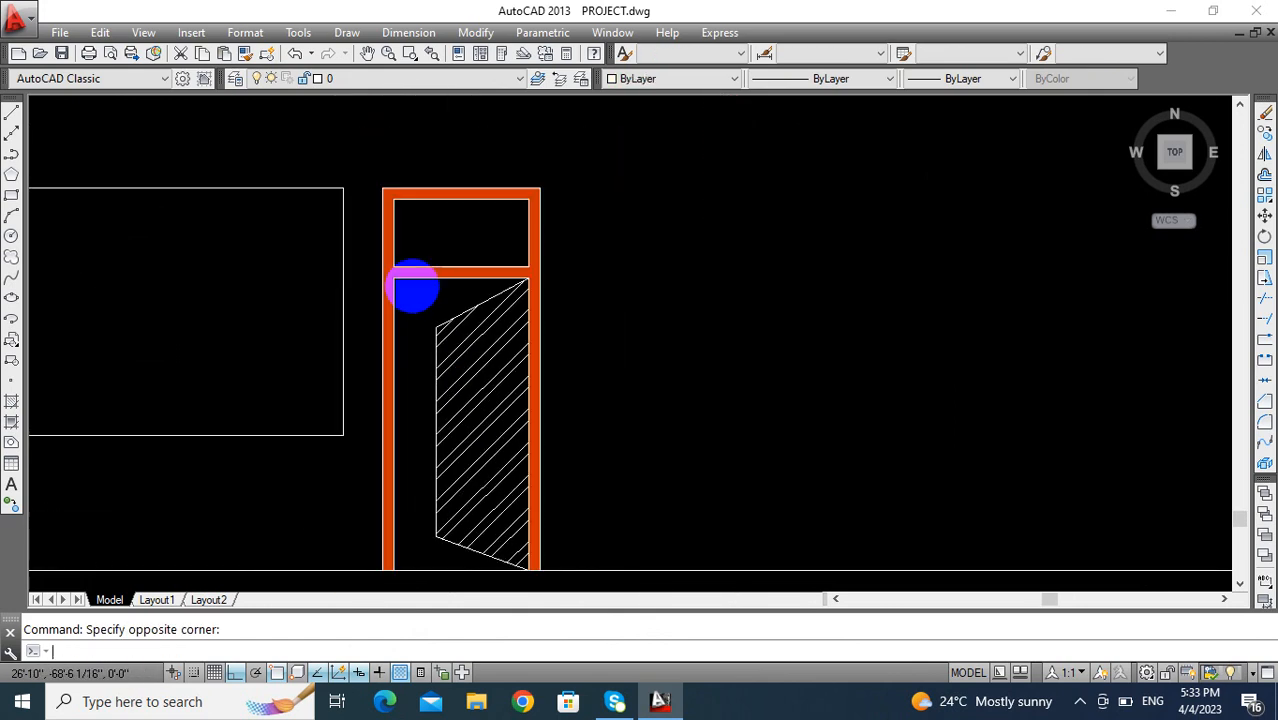
pyautogui.hotkey('ctrl', 'z')
pyautogui.hotkey('ctrl', 'z')
pyautogui.hotkey('ctrl', 'z')
pyautogui.hotkey('ctrl', 'z')
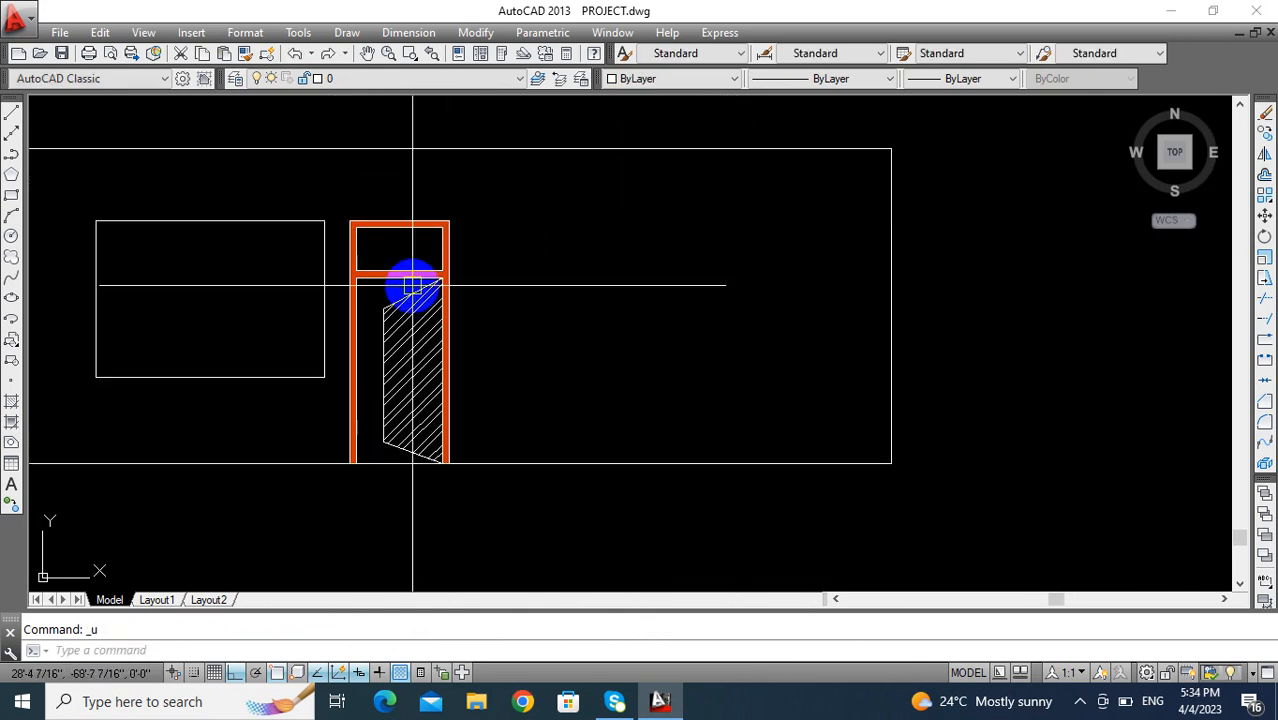
pyautogui.scroll(2, 438, 268)
pyautogui.moveTo(438, 263)
pyautogui.mouseDown(button='middle')
pyautogui.moveTo(463, 269)
pyautogui.moveTo(520, 240)
pyautogui.moveTo(494, 282)
pyautogui.moveTo(456, 300)
pyautogui.mouseUp(button='middle')
pyautogui.press('Escape')
# - Offset the top and bottom lines of the transom opening inward by 3"
pyautogui.scroll(4, 485, 230)
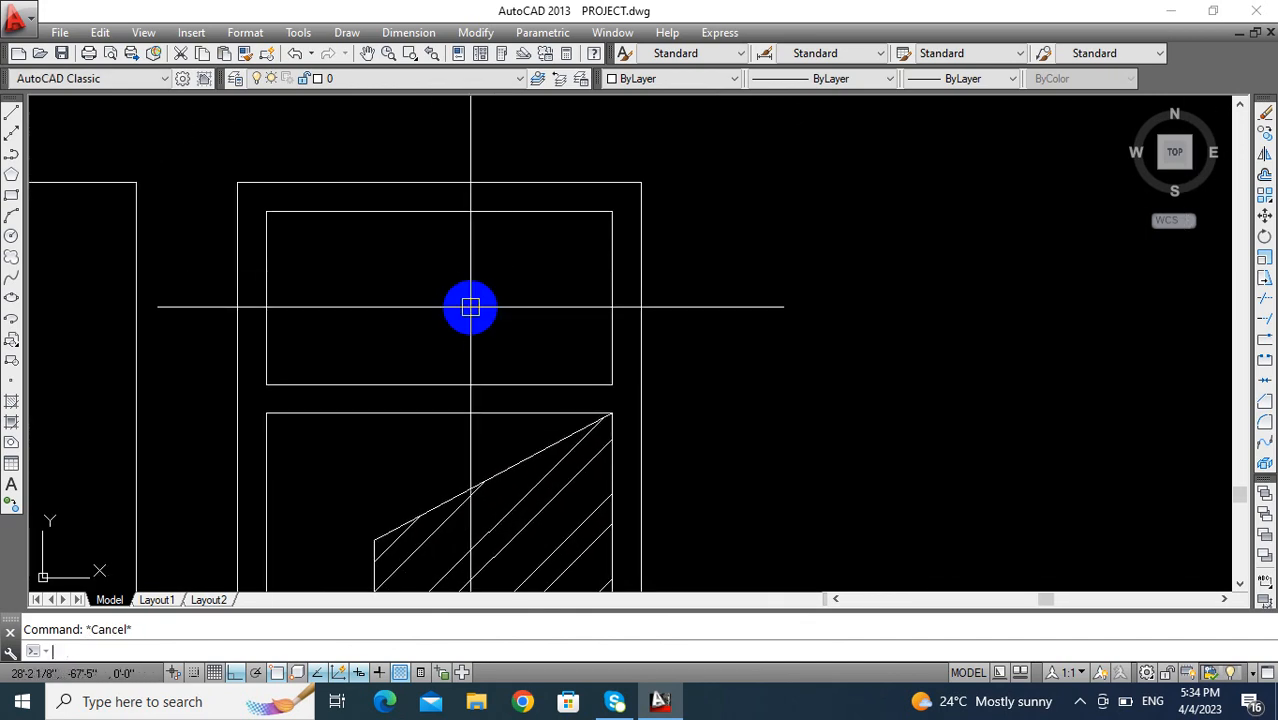
pyautogui.write('o')
pyautogui.press('Return')
pyautogui.write('3')
pyautogui.press('Return')
pyautogui.click(466, 212)
pyautogui.click(476, 371)
pyautogui.click(474, 380)
pyautogui.click(540, 288)
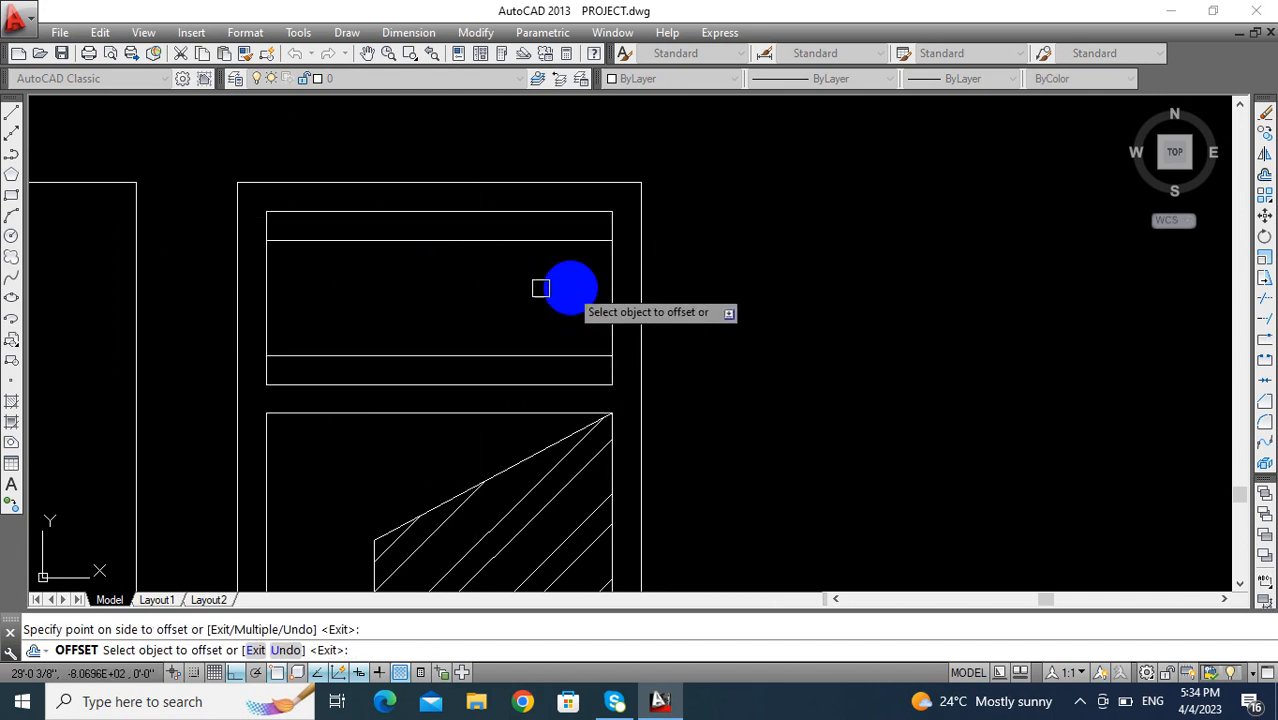
# - Offset the two side lines of the transom opening inward by the same 3"
pyautogui.click(612, 280)
pyautogui.click(391, 313)
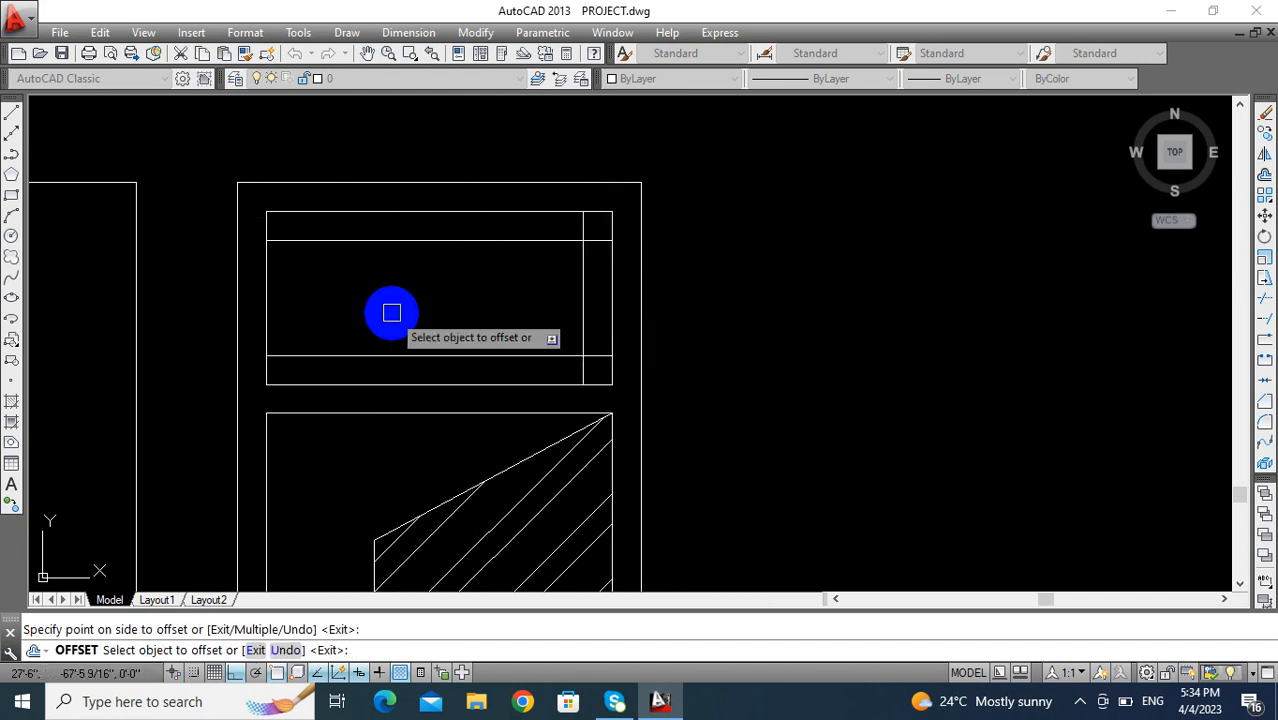
pyautogui.click(279, 295)
pyautogui.click(422, 293)
pyautogui.moveTo(412, 292); pyautogui.dragTo(391, 279, button='middle')
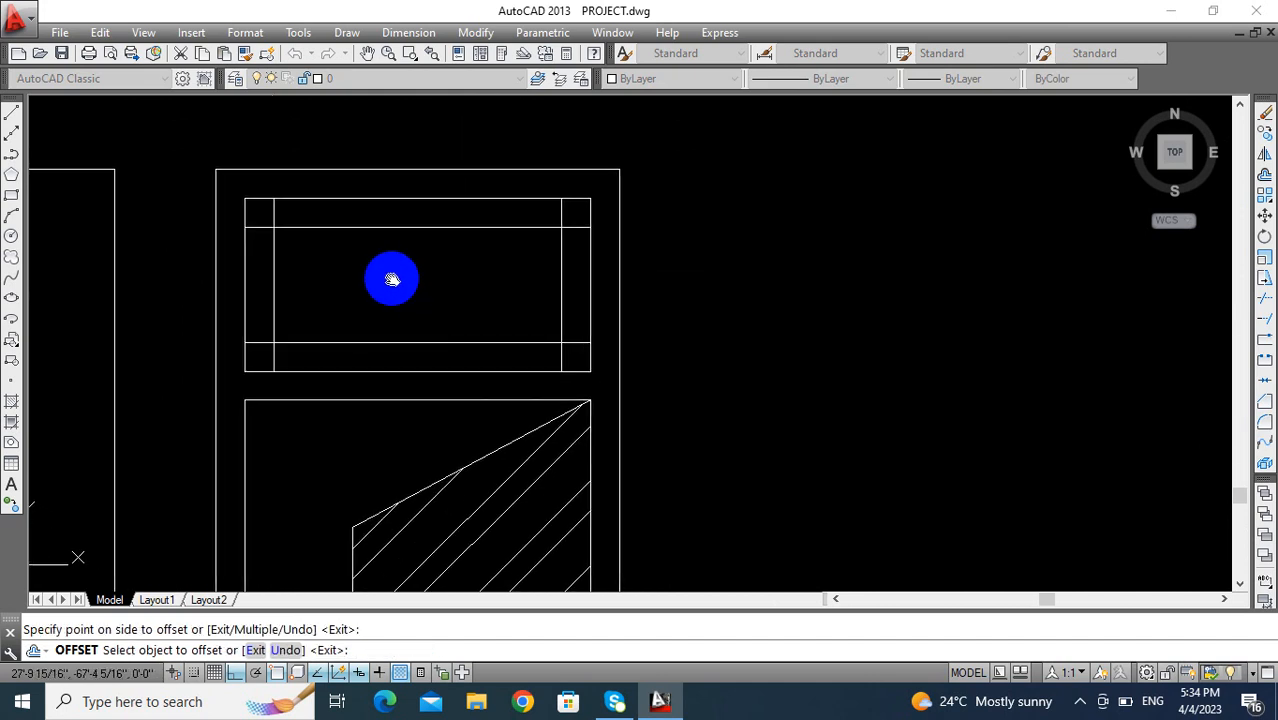
pyautogui.press('Escape')
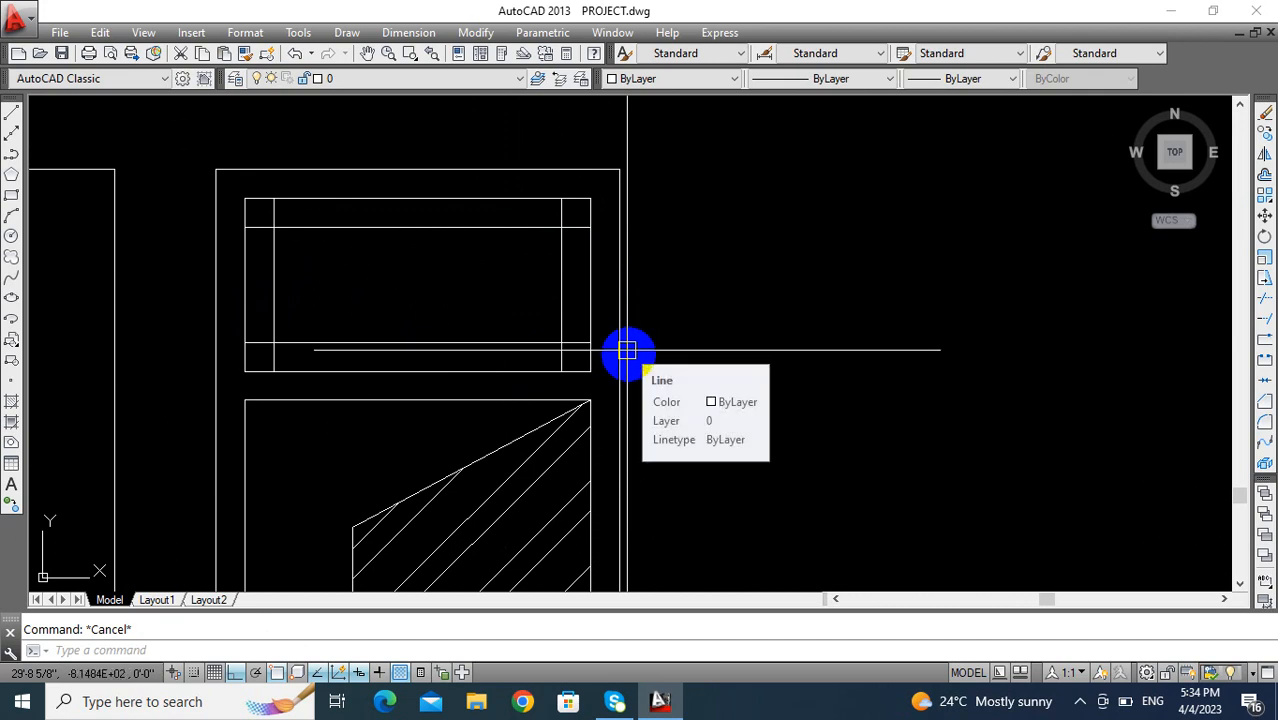
# - Fillet the two inner horizontal transom lines at both ends to form semicircular arcs
pyautogui.press('Return')
pyautogui.click(513, 342)
pyautogui.click(503, 228)
pyautogui.press('Return')
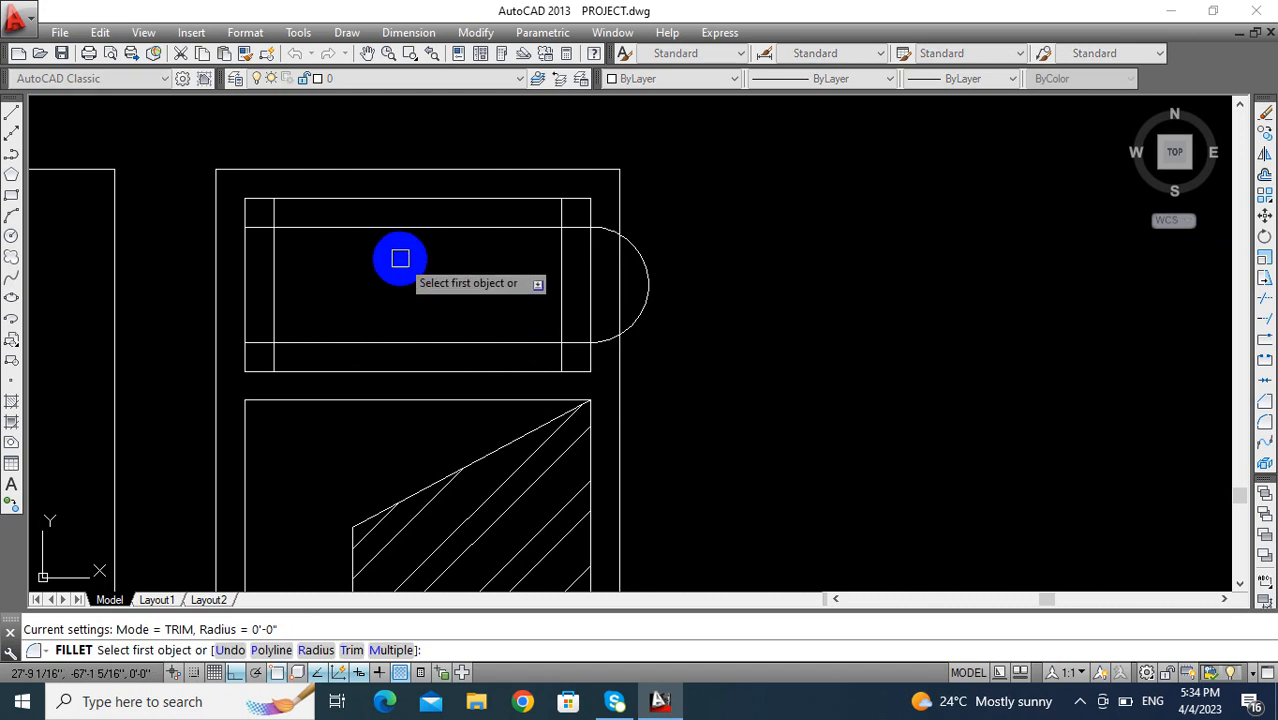
pyautogui.click(294, 228)
pyautogui.click(325, 341)
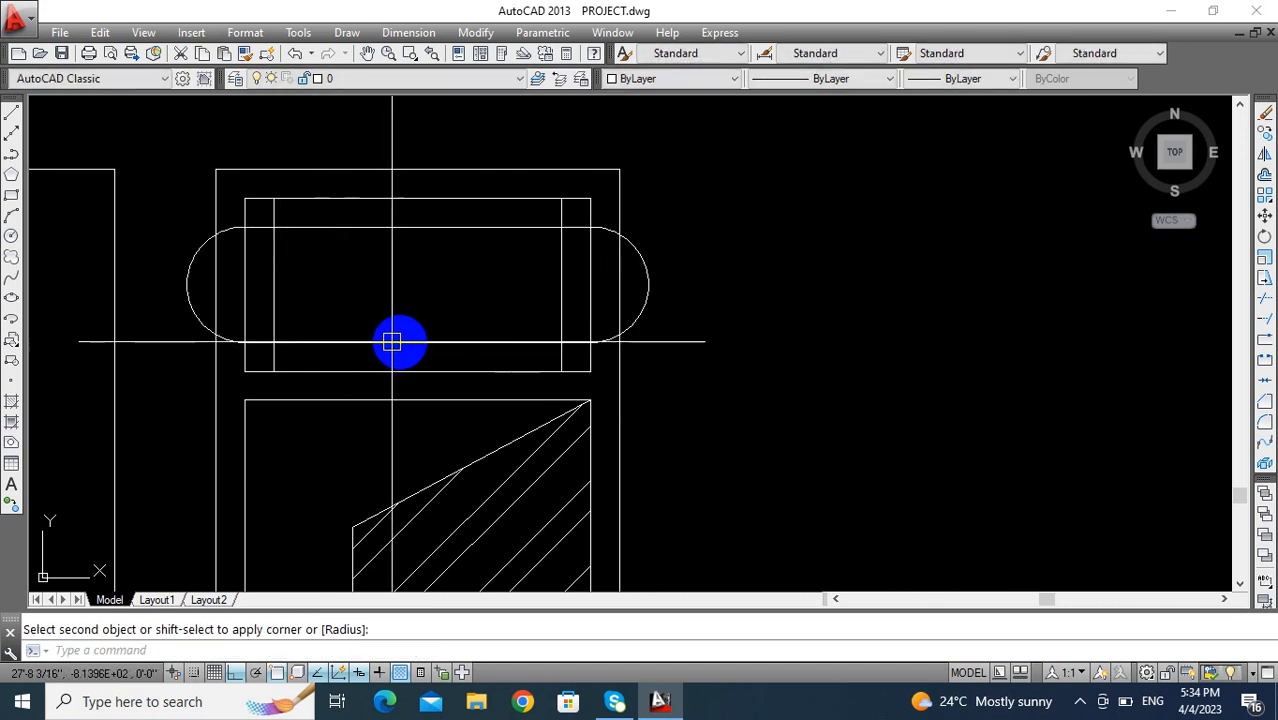
pyautogui.press('Escape')
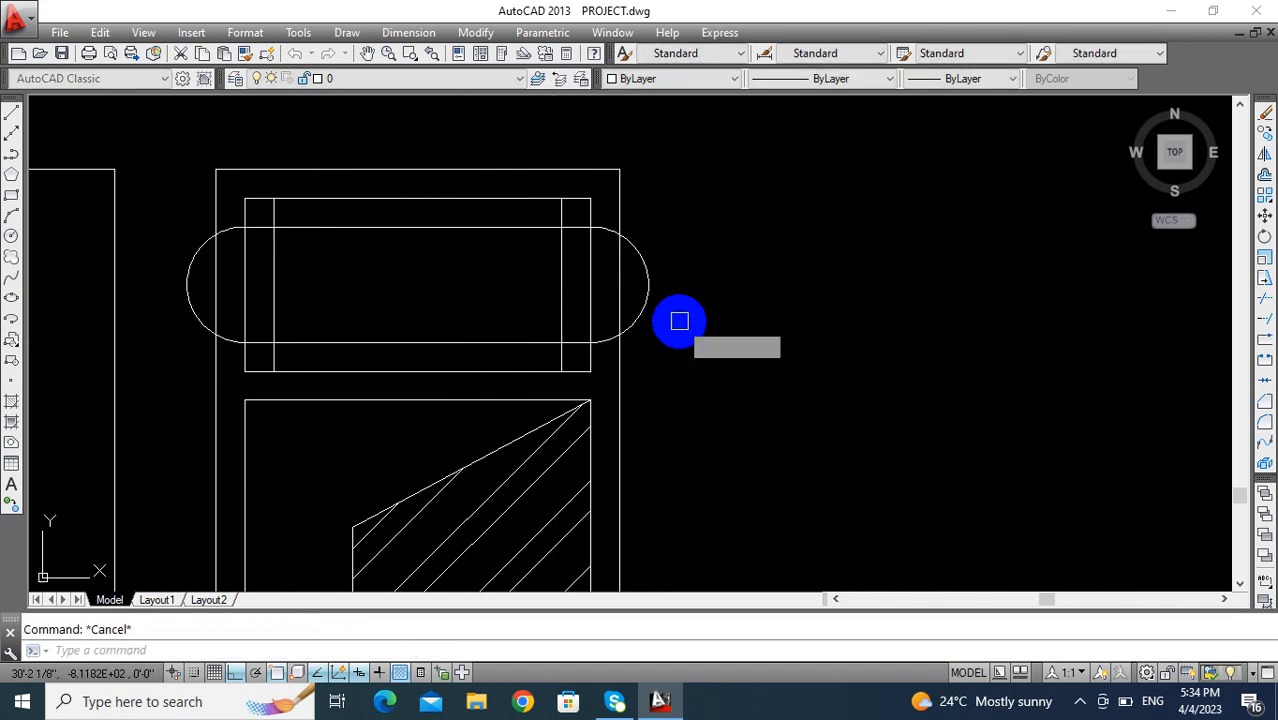
# - Move the right semicircular arc 9" inward so its midpoint meets the right inner vertical line of the transom
pyautogui.write('m')
pyautogui.press('Return')
pyautogui.press('Return')
pyautogui.click(649, 285)
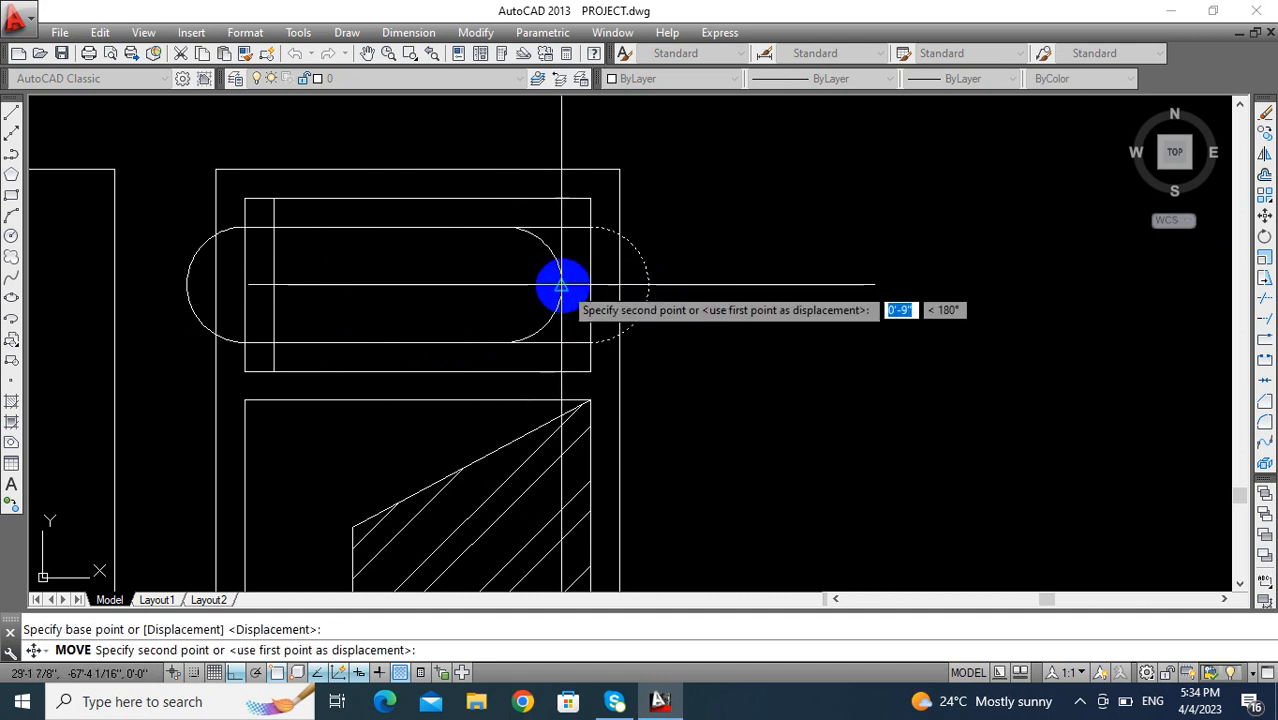
pyautogui.click(558, 286)
# - Move the left semicircular arc 9" inward so its midpoint meets the left inner vertical line of the transom
pyautogui.press('Return')
pyautogui.click(188, 287)
pyautogui.press('Return')
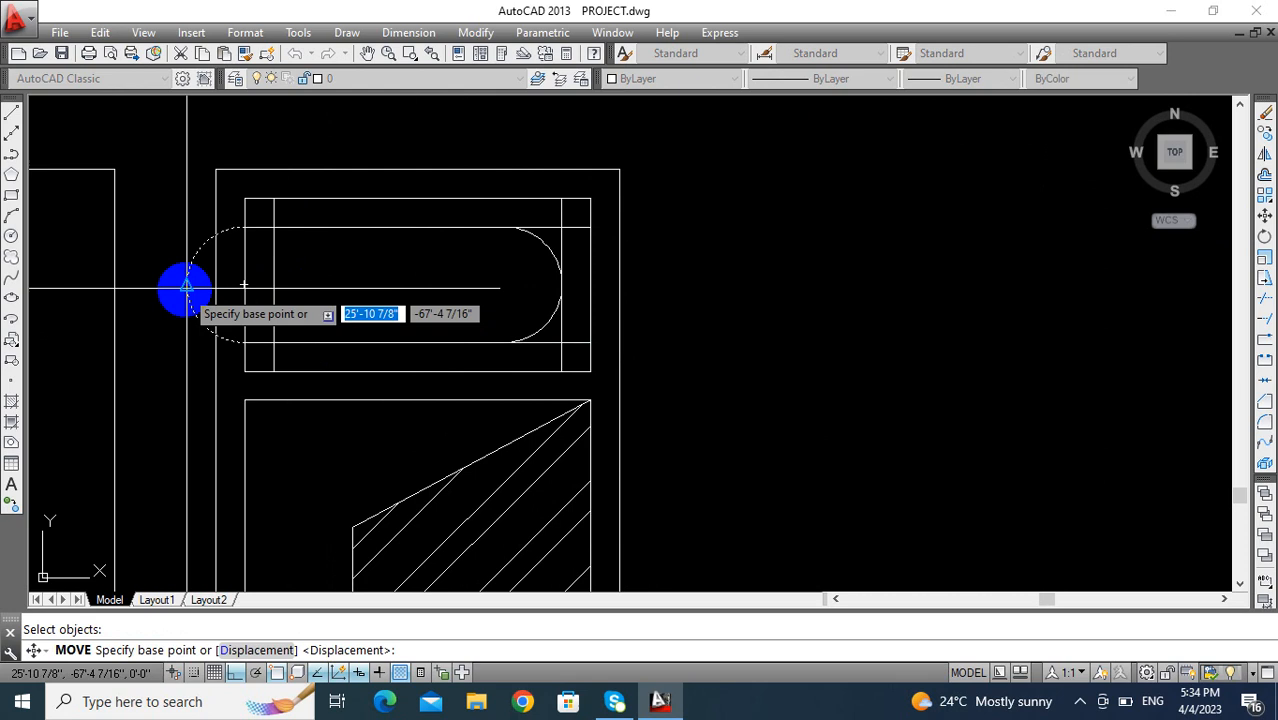
pyautogui.click(186, 287)
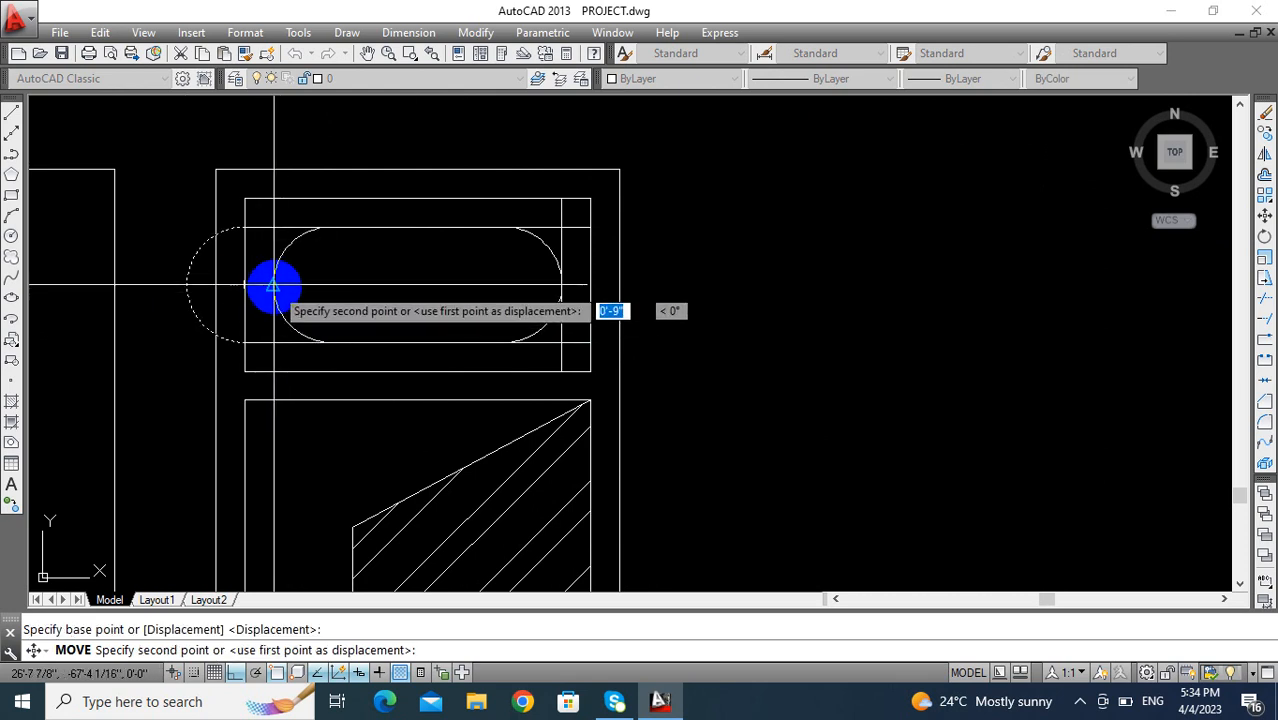
pyautogui.click(275, 286)
# - Trim the excess inner construction lines around the right end of the rounded transom shape
pyautogui.moveTo(317, 313); pyautogui.dragTo(368, 306, button='middle')
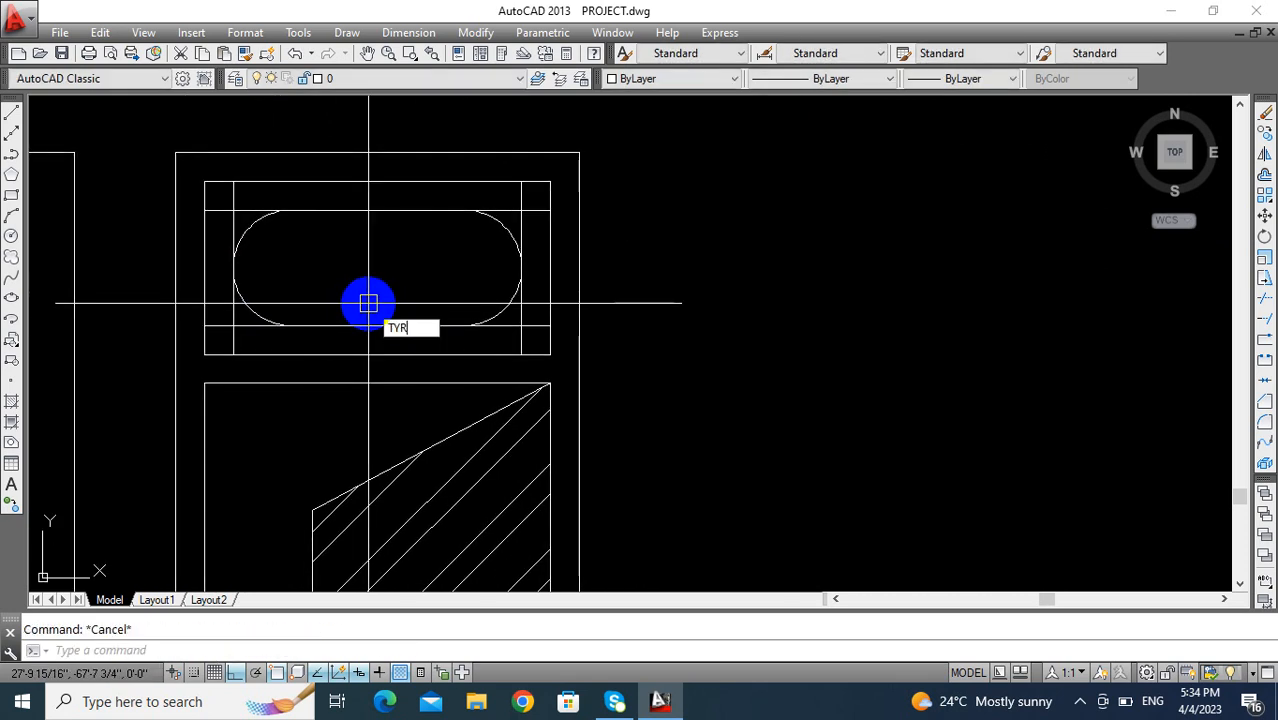
pyautogui.write('TR')
pyautogui.press('Return')
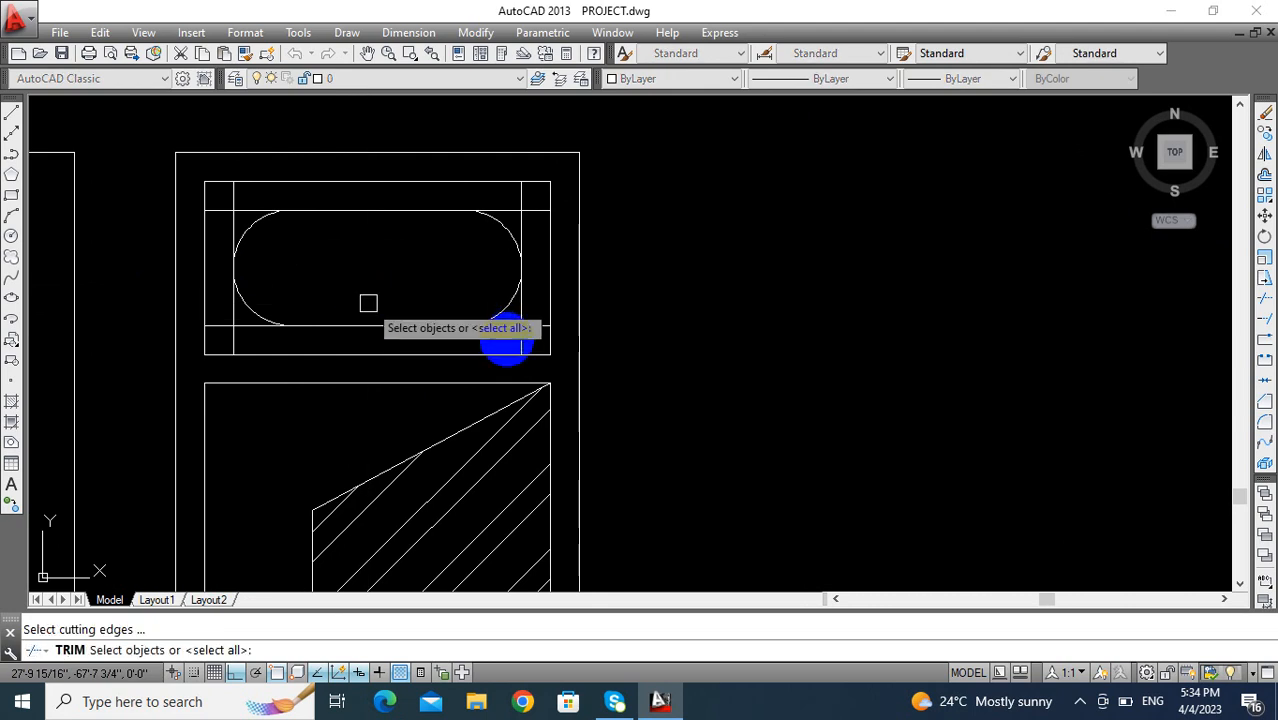
pyautogui.press('Return')
pyautogui.scroll(4, 518, 338)
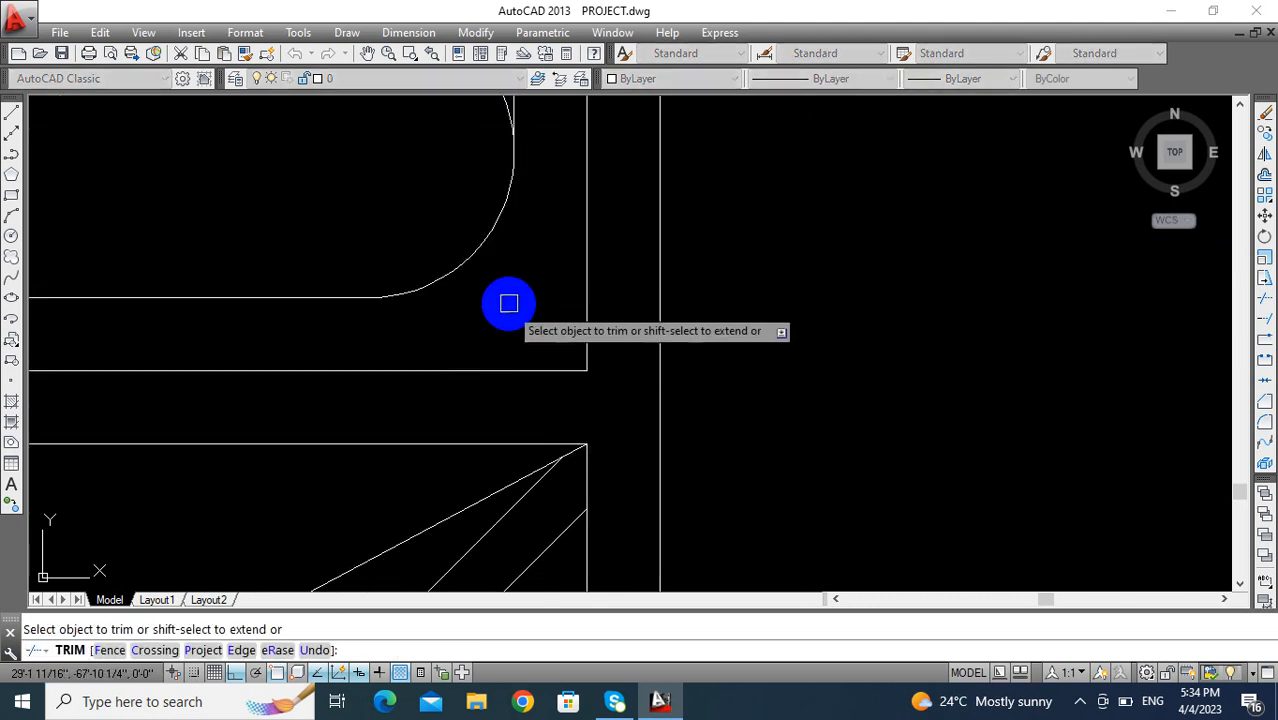
pyautogui.scroll(-2, 520, 330)
pyautogui.scroll(3, 548, 202)
pyautogui.click(553, 199)
pyautogui.click(500, 257)
# - Trim the excess inner construction lines around the left end of the rounded transom shape
pyautogui.scroll(-4, 532, 248)
pyautogui.moveTo(316, 290); pyautogui.dragTo(391, 302, button='middle')
pyautogui.scroll(2, 415, 275)
pyautogui.scroll(2, 440, 260)
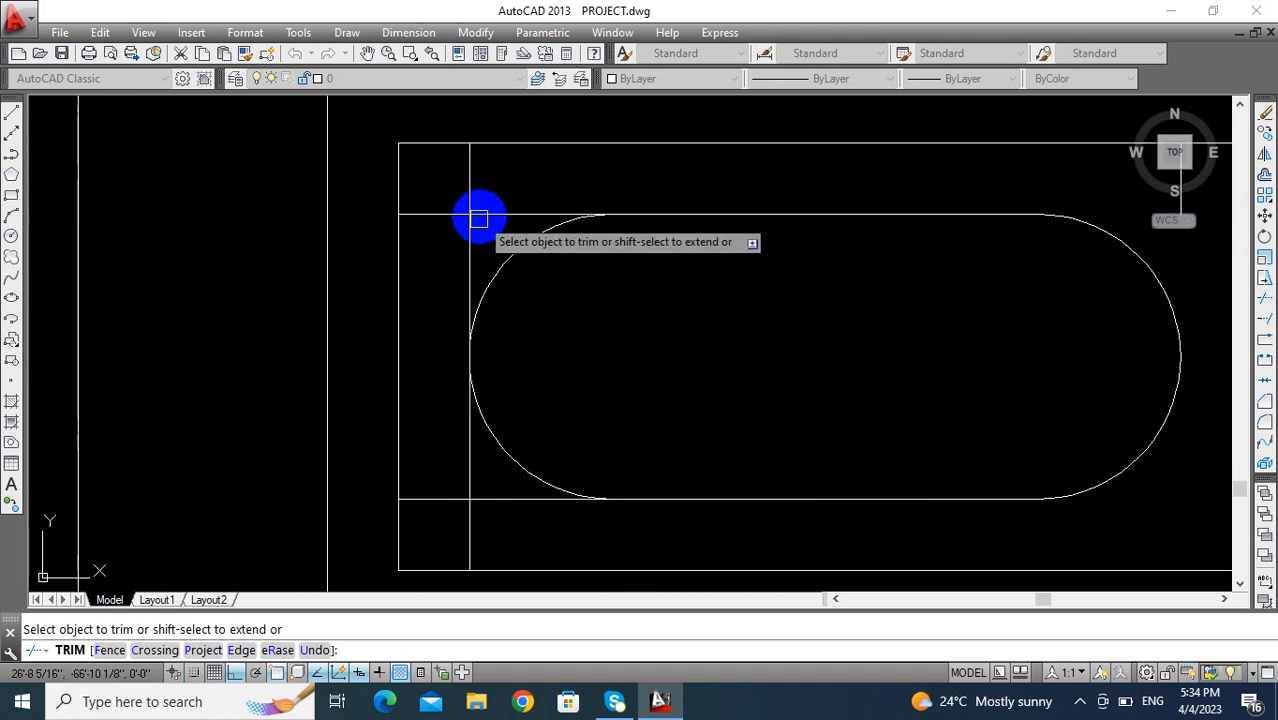
pyautogui.moveTo(487, 343); pyautogui.dragTo(477, 258, button='middle')
pyautogui.click(473, 382)
pyautogui.click(443, 431)
pyautogui.press('Escape')
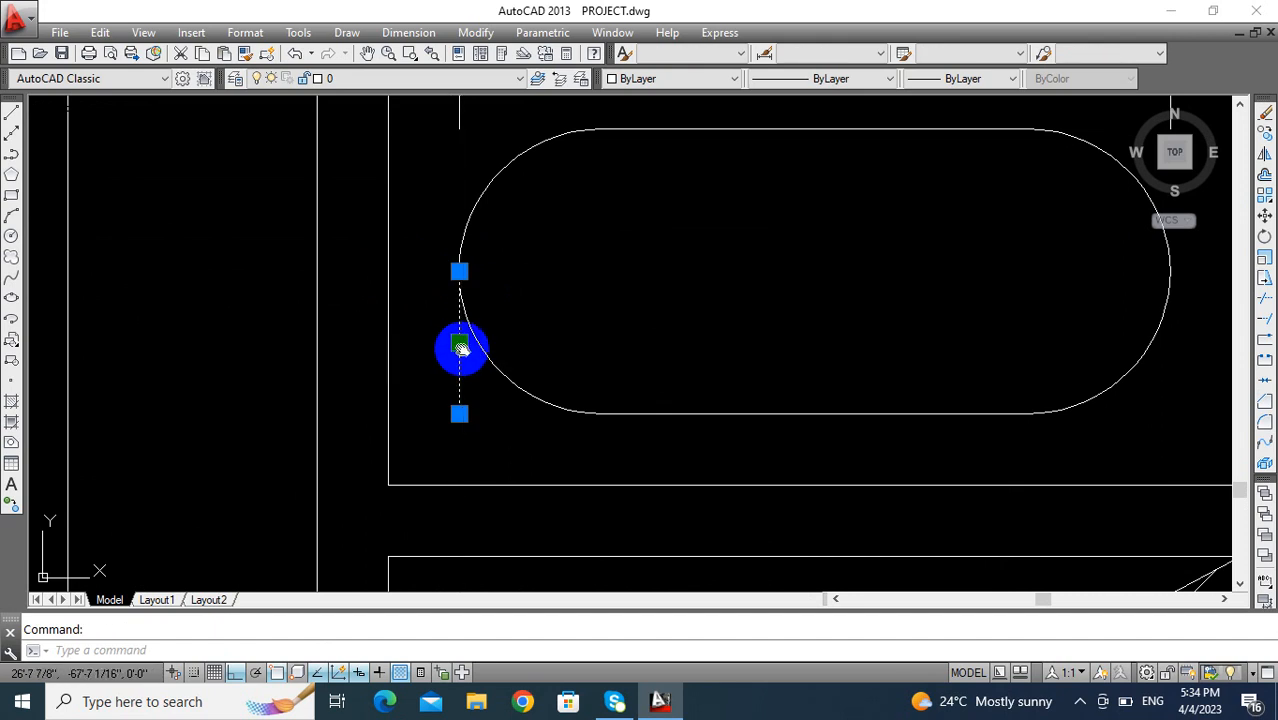
# - Erase the three leftover vertical line segments beside the rounded transom shape
pyautogui.scroll(-2, 408, 333)
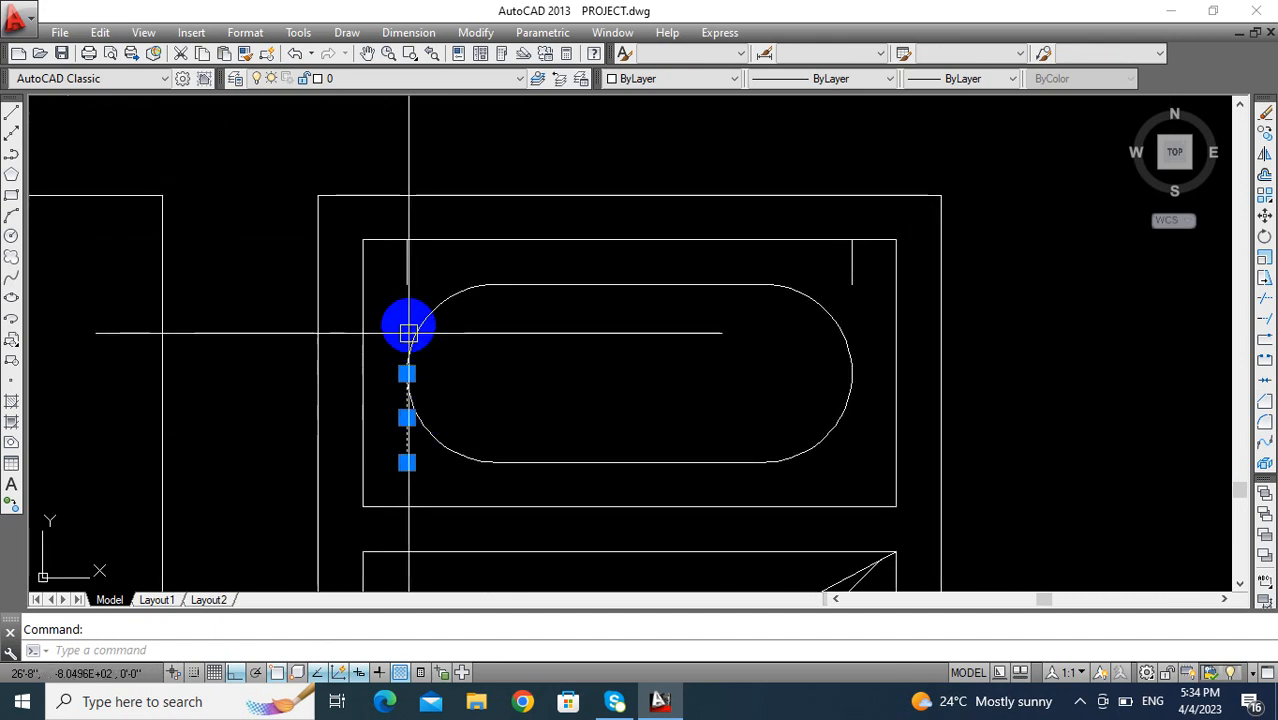
pyautogui.click(851, 277)
pyautogui.press('Delete')
pyautogui.scroll(-3, 523, 412)
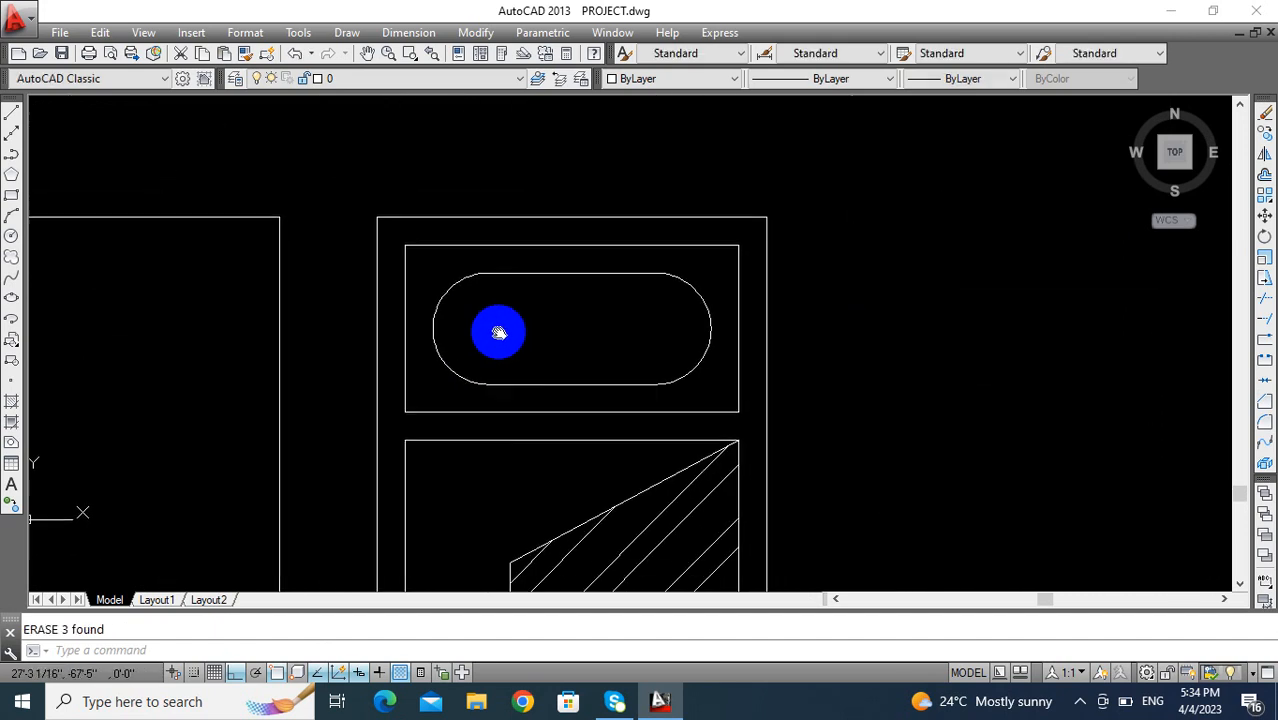
# - Draw a short horizontal line from the right arc's midpoint to the right side of the transom opening
pyautogui.scroll(2, 469, 373)
pyautogui.moveTo(469, 373)
pyautogui.mouseDown(button='middle')
pyautogui.moveTo(453, 292)
pyautogui.moveTo(442, 277)
pyautogui.moveTo(426, 293)
pyautogui.mouseUp(button='middle')
pyautogui.press('Escape')
pyautogui.write('L')
pyautogui.press('Return')
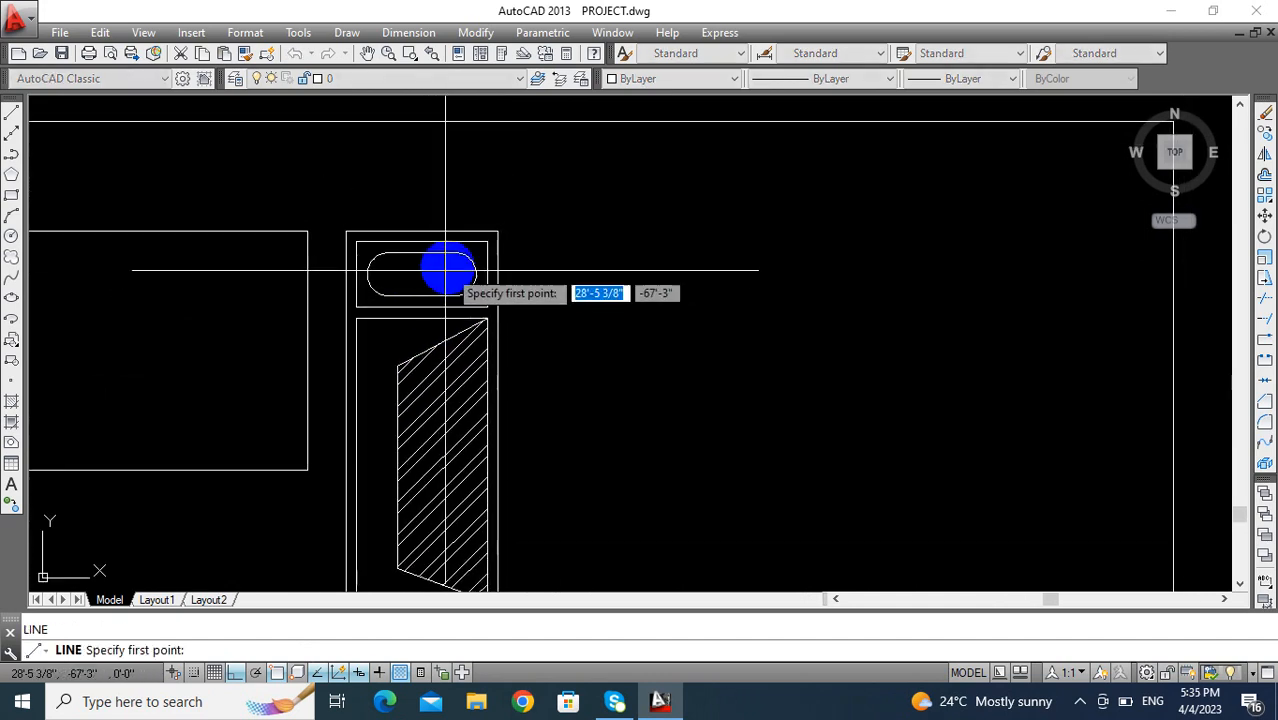
pyautogui.scroll(4, 471, 280)
pyautogui.click(502, 288)
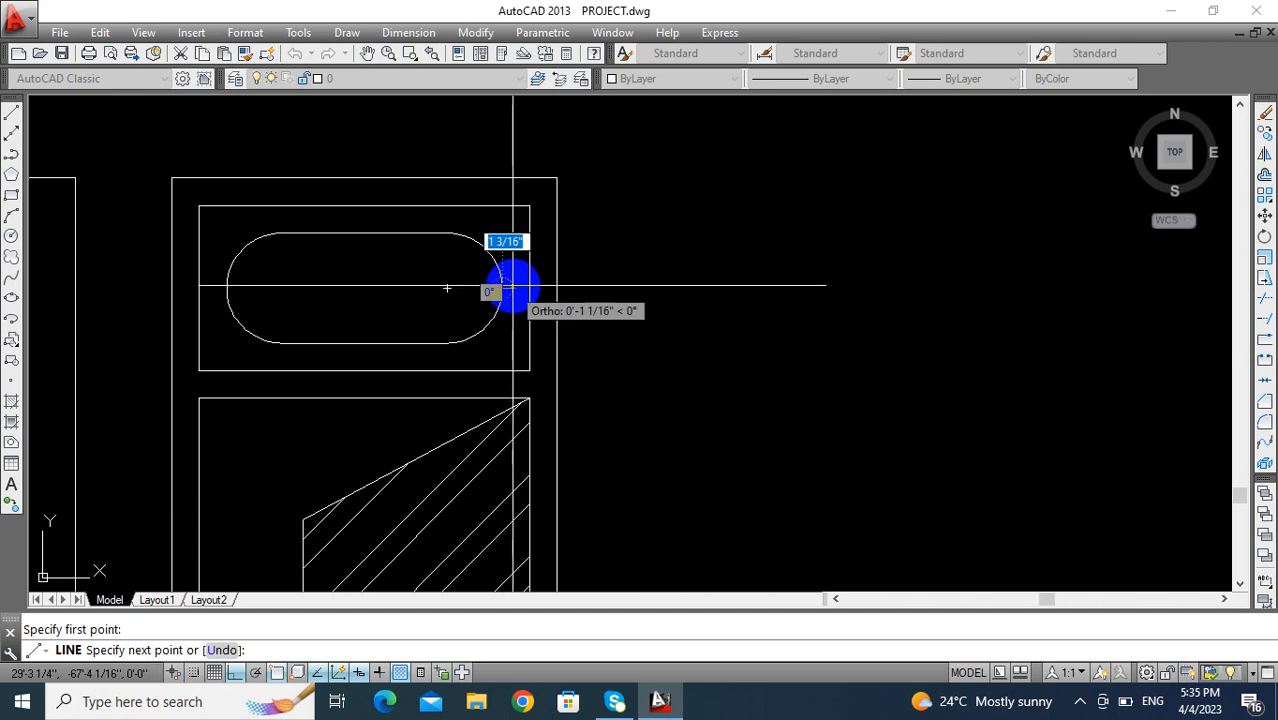
pyautogui.click(530, 288)
pyautogui.press('Return')
pyautogui.press('Return')
# - Draw a matching horizontal line from the left arc's midpoint to the left side of the transom opening
pyautogui.click(227, 288)
pyautogui.click(200, 288)
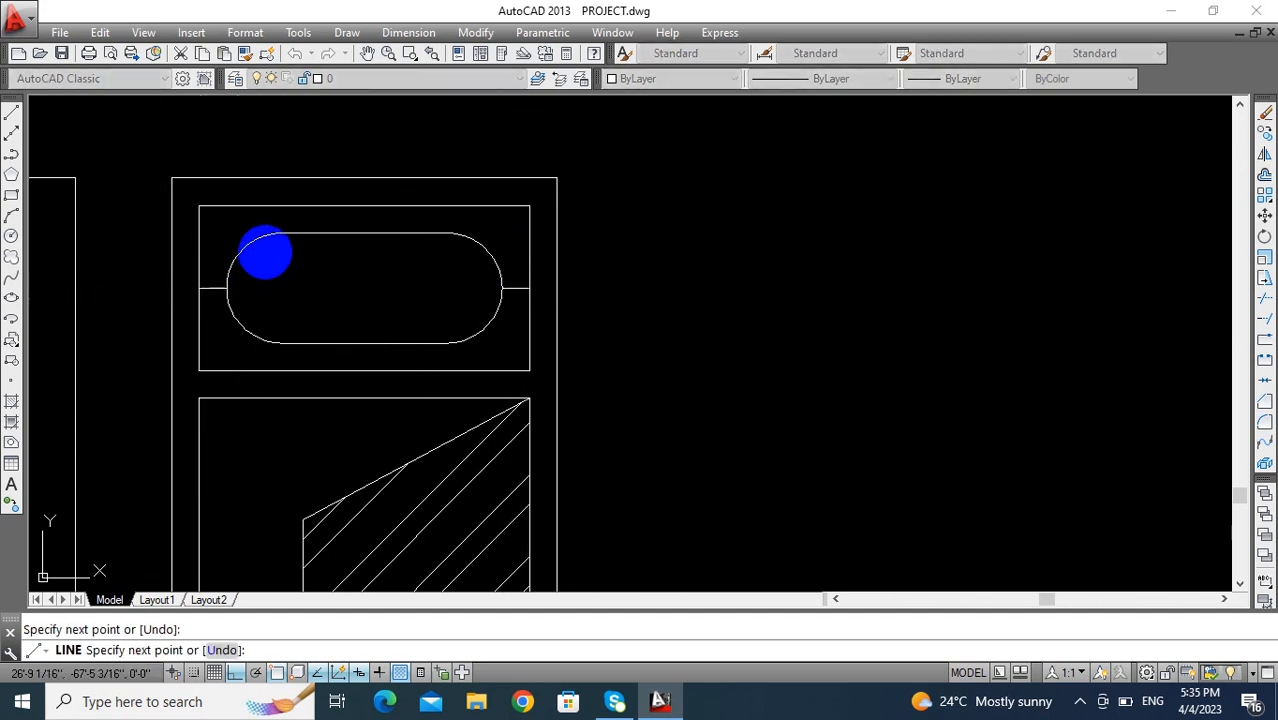
pyautogui.press('Return')
pyautogui.press('Return')
# - Draw 3" vertical lines from the left arc's upper and lower endpoints to the transom opening's top and bottom edges
pyautogui.click(281, 233)
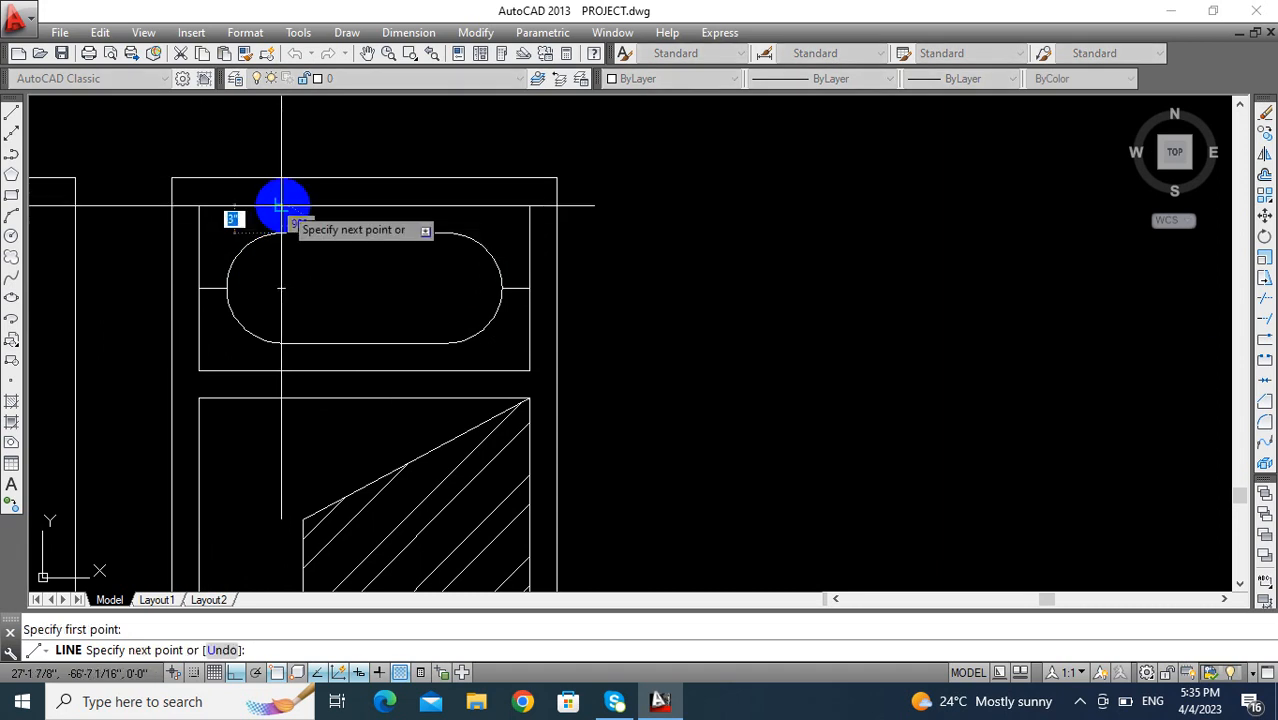
pyautogui.click(282, 205)
pyautogui.press('Return')
pyautogui.press('Return')
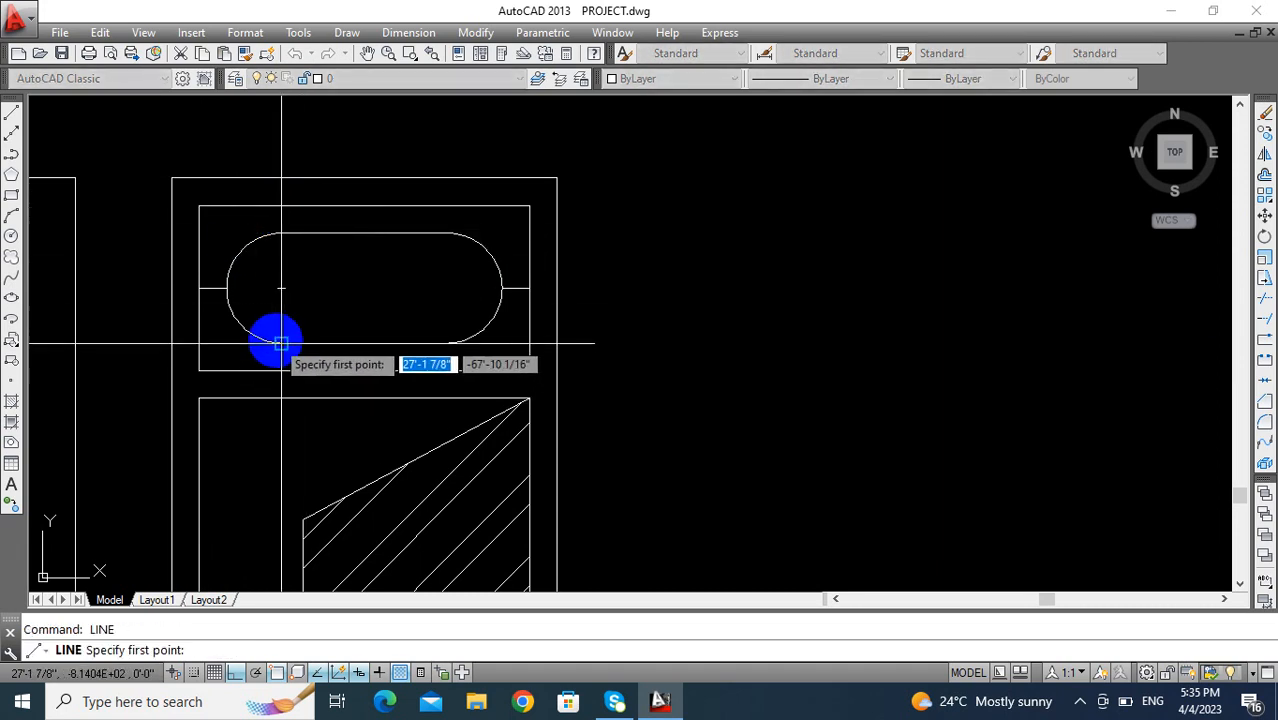
pyautogui.click(281, 343)
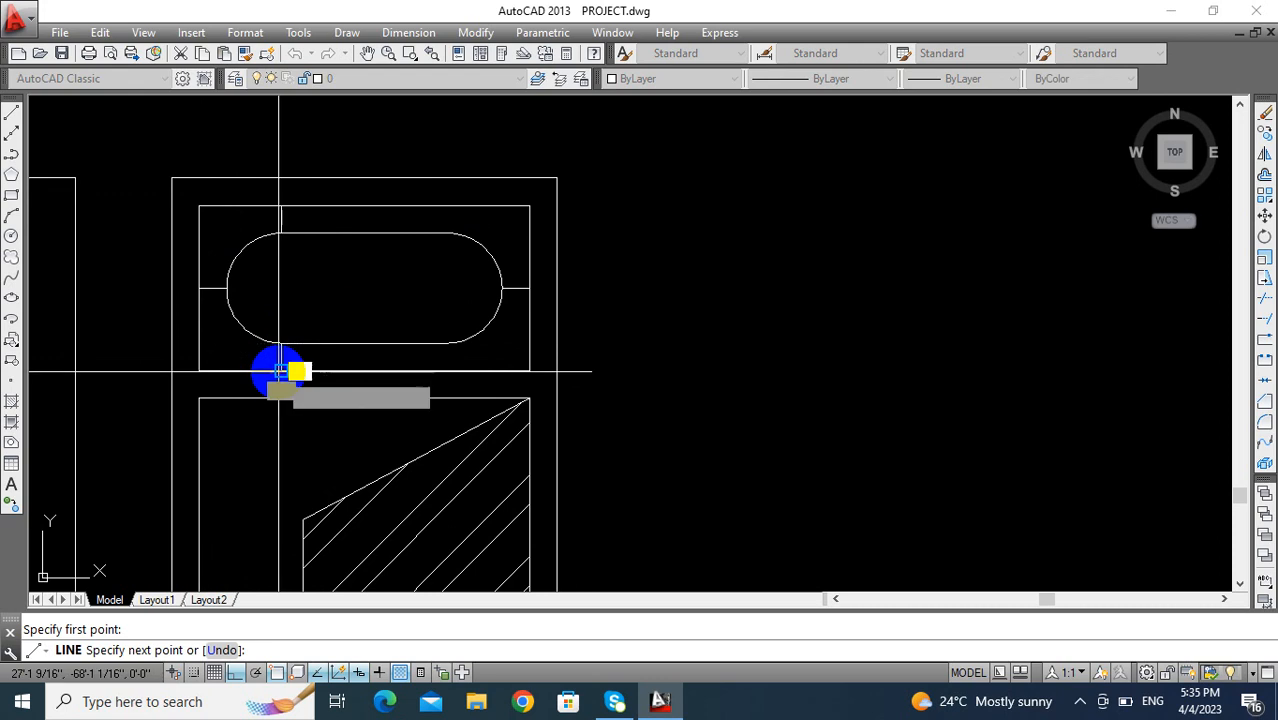
pyautogui.click(281, 371)
pyautogui.press('Return')
pyautogui.press('Return')
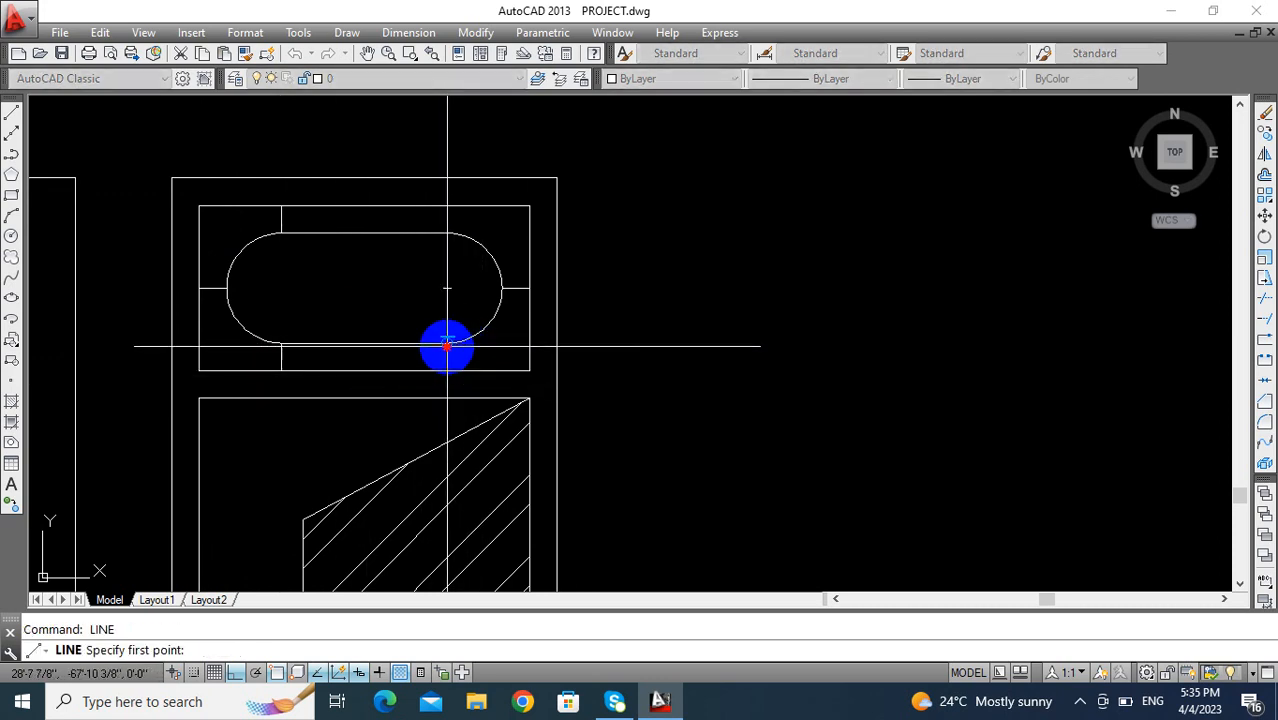
# - Draw vertical lines from the right arc's lower and upper endpoints to the transom opening's bottom and top edges
pyautogui.click(447, 346)
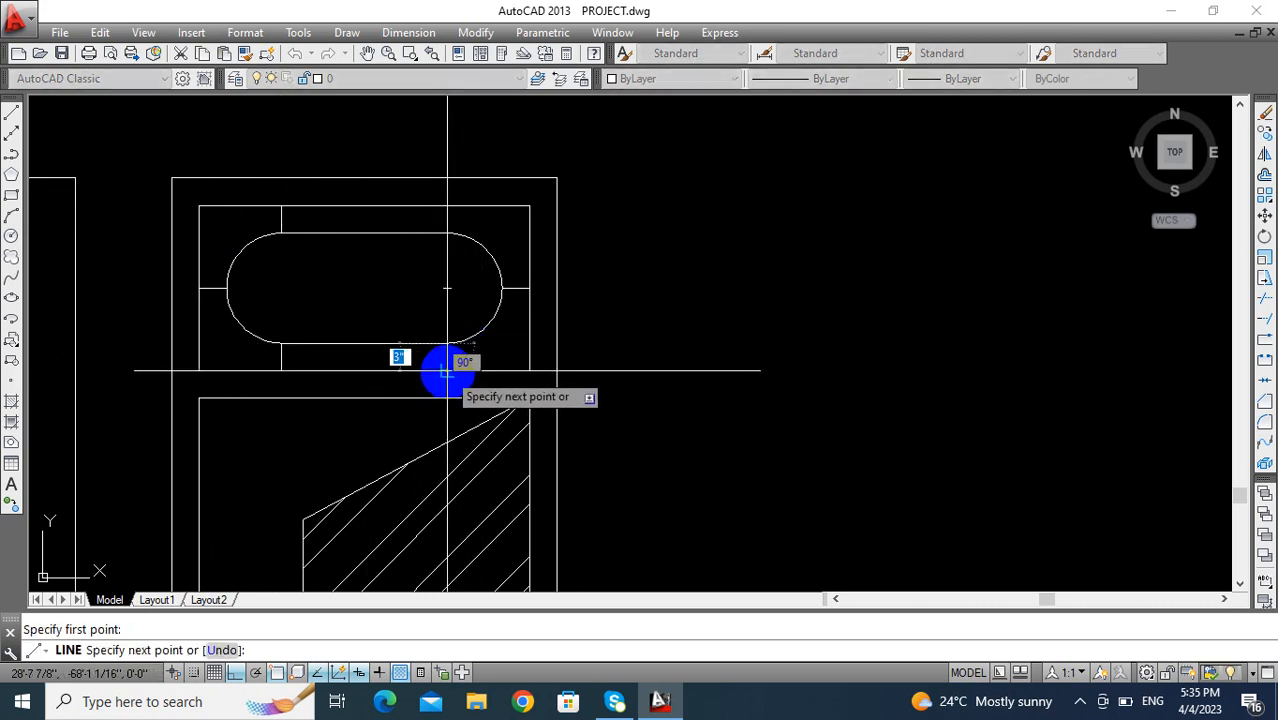
pyautogui.click(447, 371)
pyautogui.press('Return')
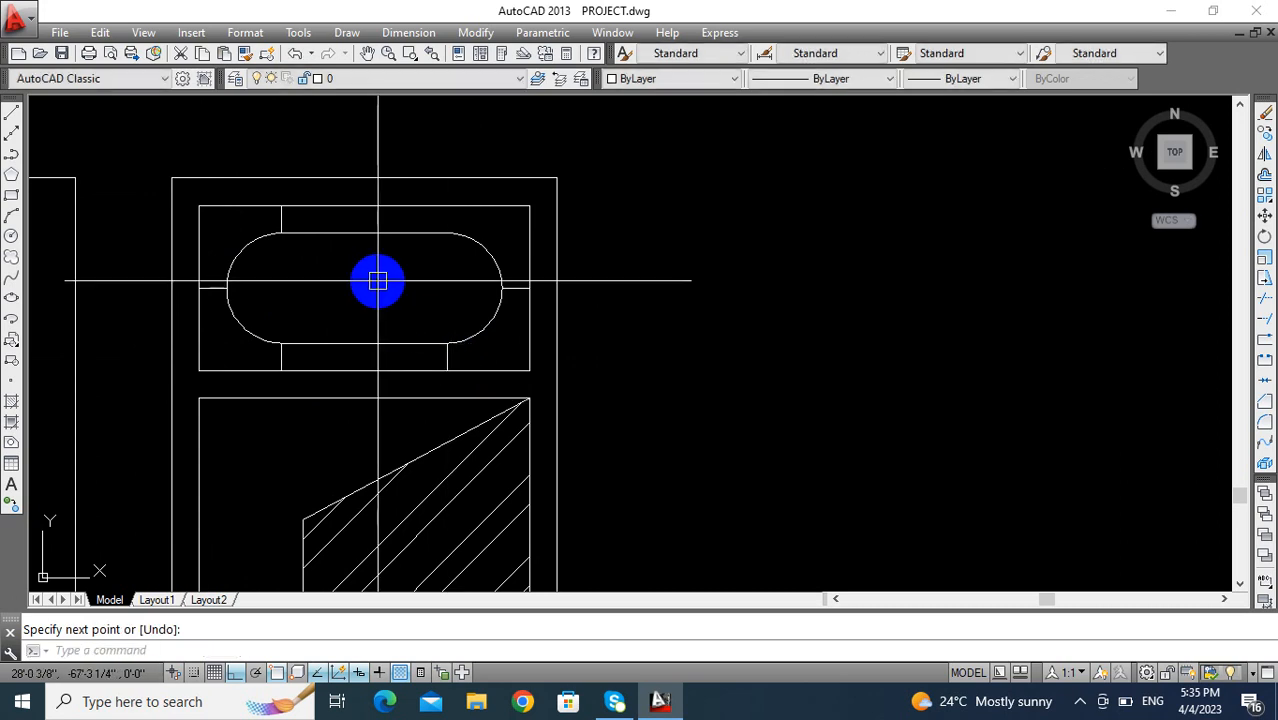
pyautogui.press('Return')
pyautogui.click(447, 234)
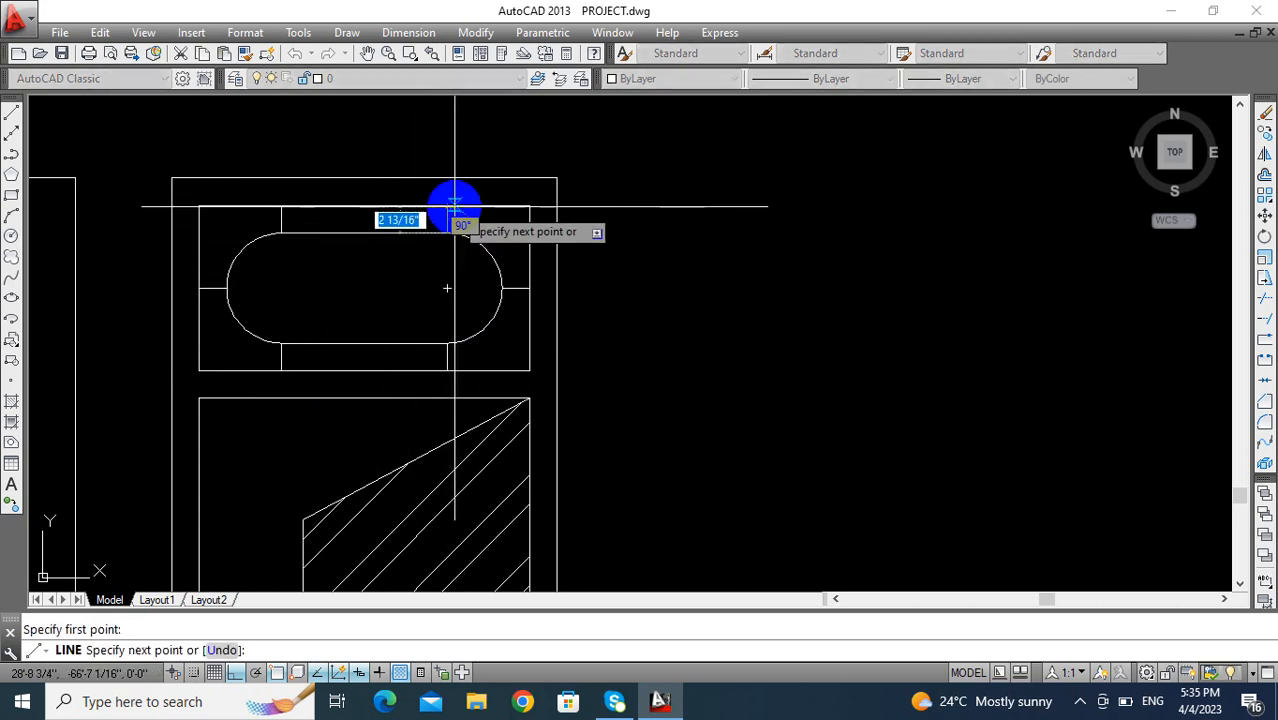
pyautogui.click(448, 206)
pyautogui.press('Return')
pyautogui.moveTo(445, 334); pyautogui.dragTo(425, 314, button='middle')
pyautogui.press('Escape')
# - Offset the straight lines and arcs of the rounded transom shape inward by 1"
pyautogui.scroll(-2, 478, 342)
pyautogui.moveTo(483, 345); pyautogui.dragTo(544, 355, button='middle')
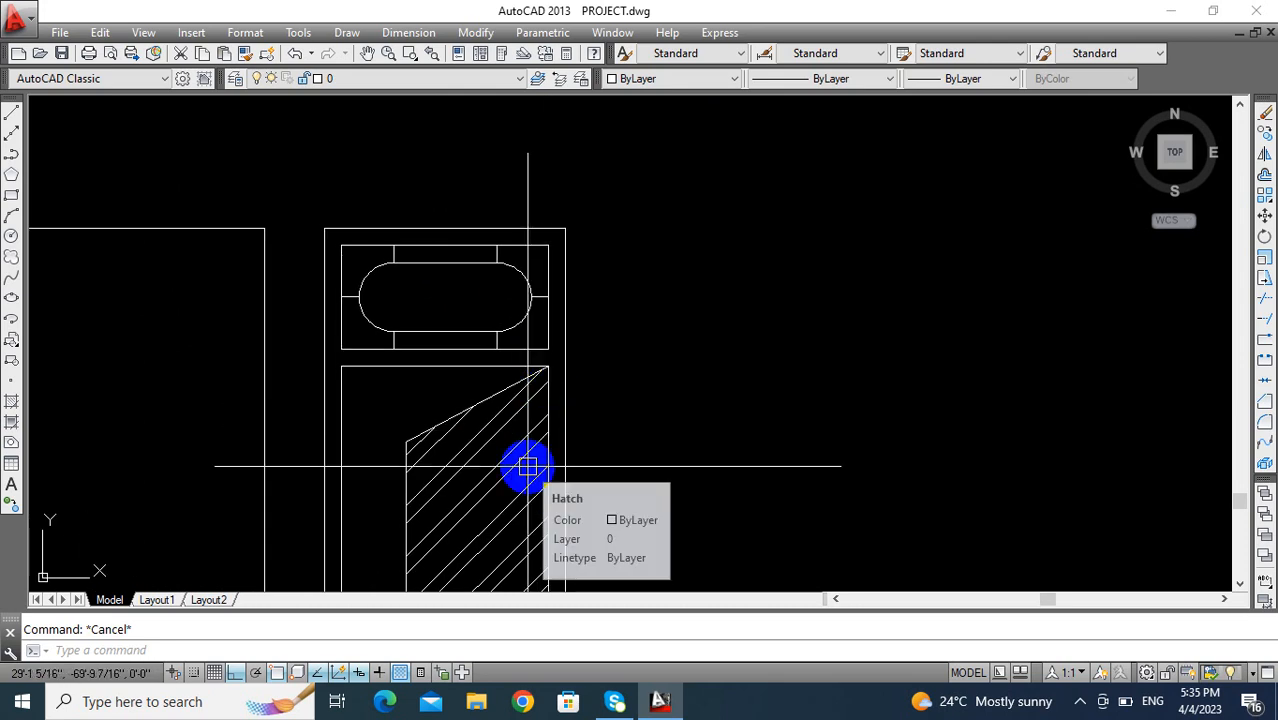
pyautogui.write('o')
pyautogui.press('Return')
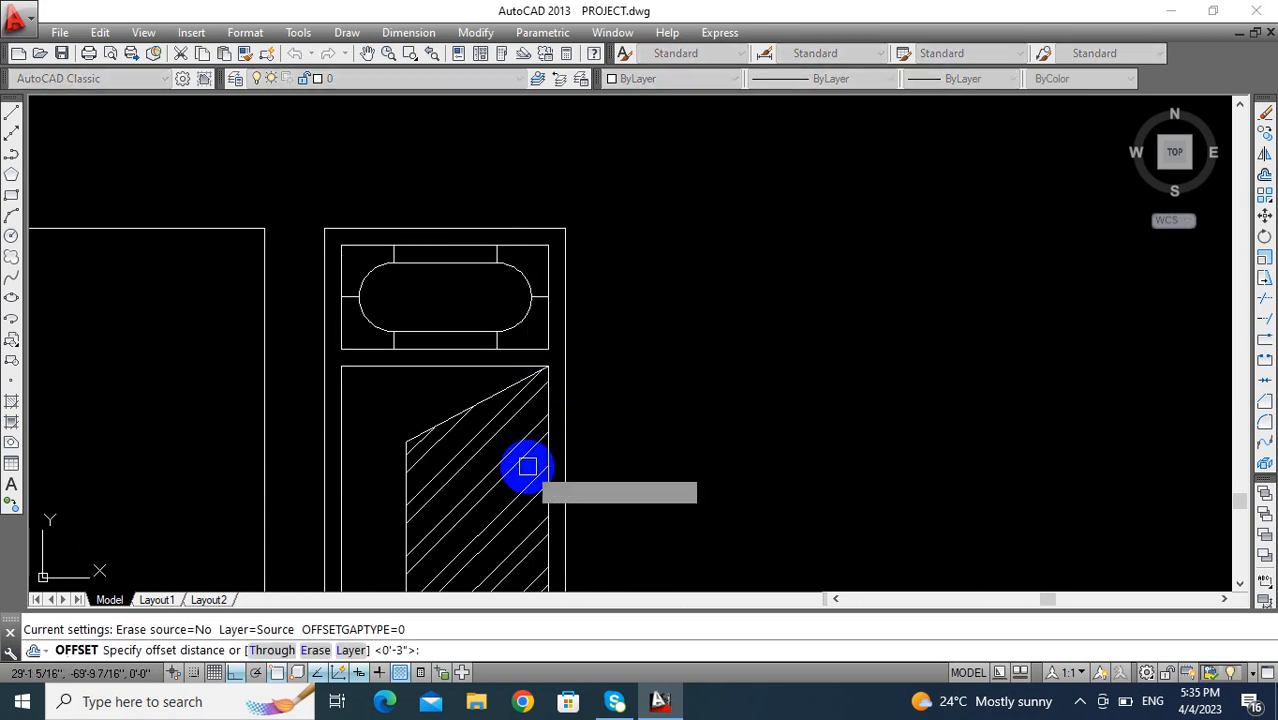
pyautogui.write('1')
pyautogui.press('Return')
pyautogui.click(435, 333)
pyautogui.click(430, 290)
pyautogui.click(446, 264)
pyautogui.click(497, 295)
pyautogui.click(516, 286)
pyautogui.click(477, 292)
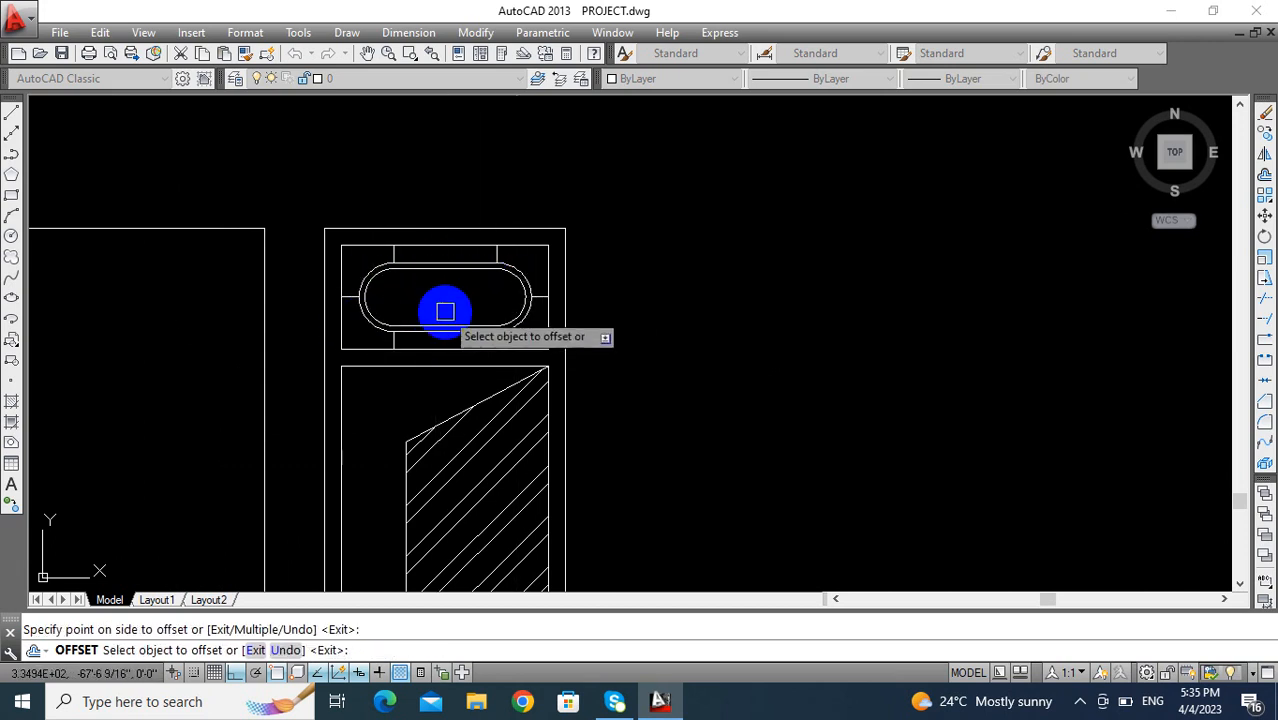
# - Offset the four short vertical connecting lines 1" toward the centre of the transom
pyautogui.scroll(4, 400, 255)
pyautogui.click(422, 256)
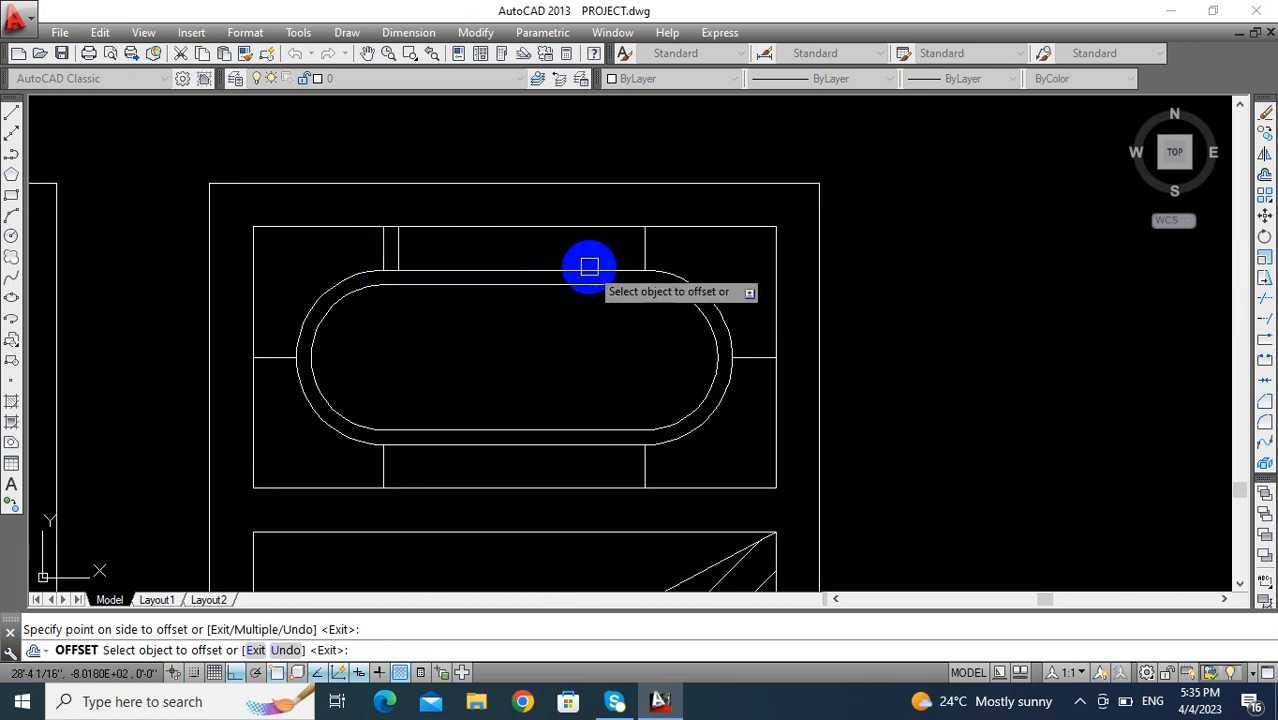
pyautogui.click(640, 251)
pyautogui.click(628, 243)
pyautogui.click(640, 471)
pyautogui.click(530, 463)
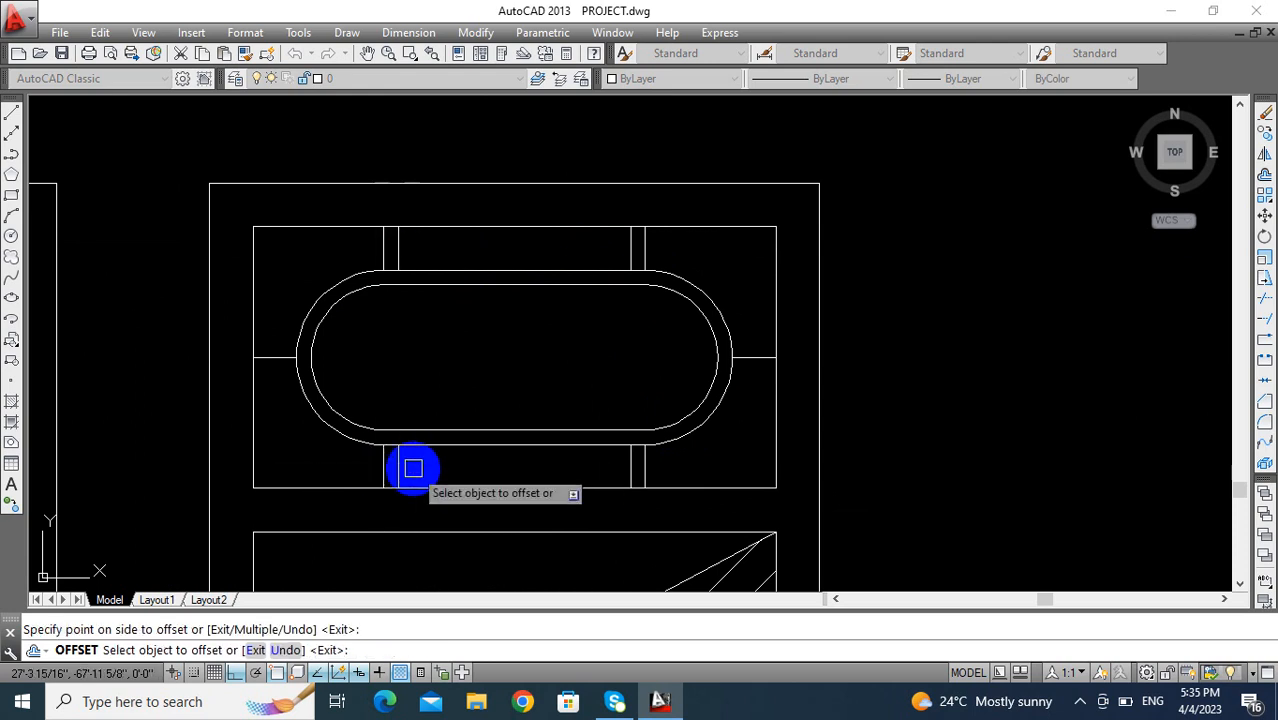
pyautogui.scroll(3, 277, 371)
pyautogui.press('Escape')
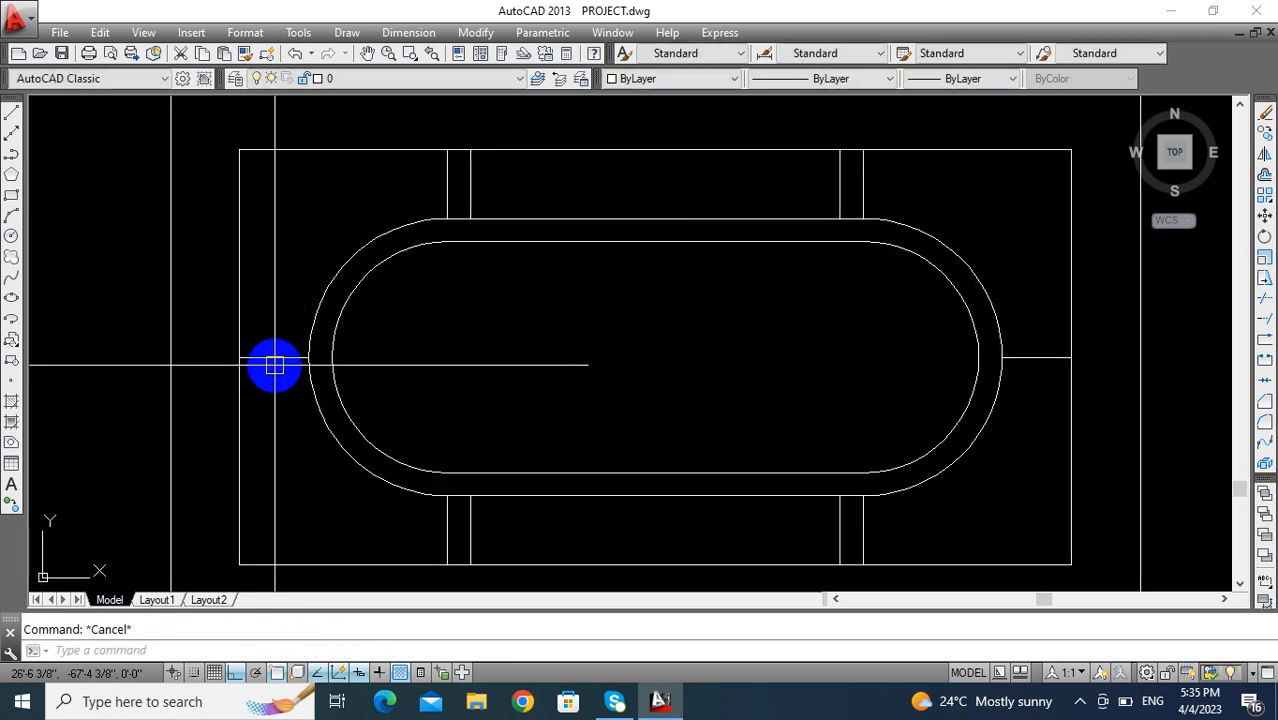
# - Offset the left and right short horizontal connecting lines equally above and below themselves
pyautogui.write('o')
pyautogui.press('Return')
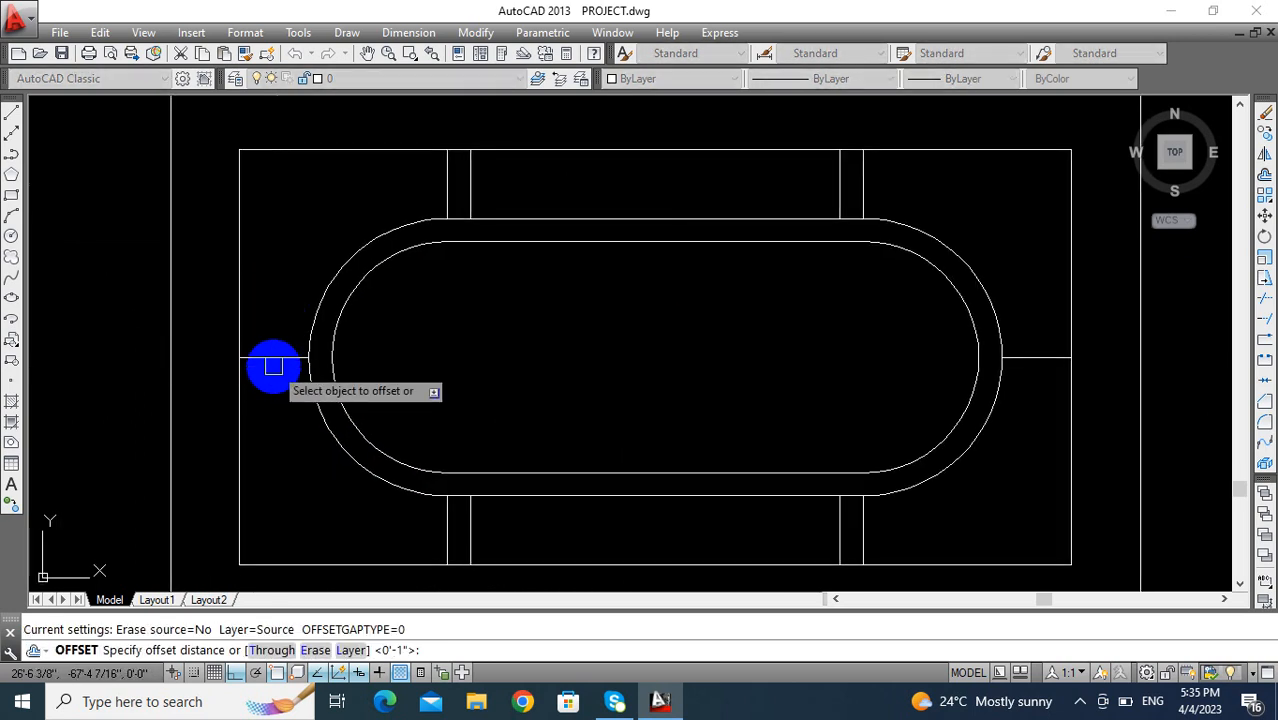
pyautogui.click(277, 355)
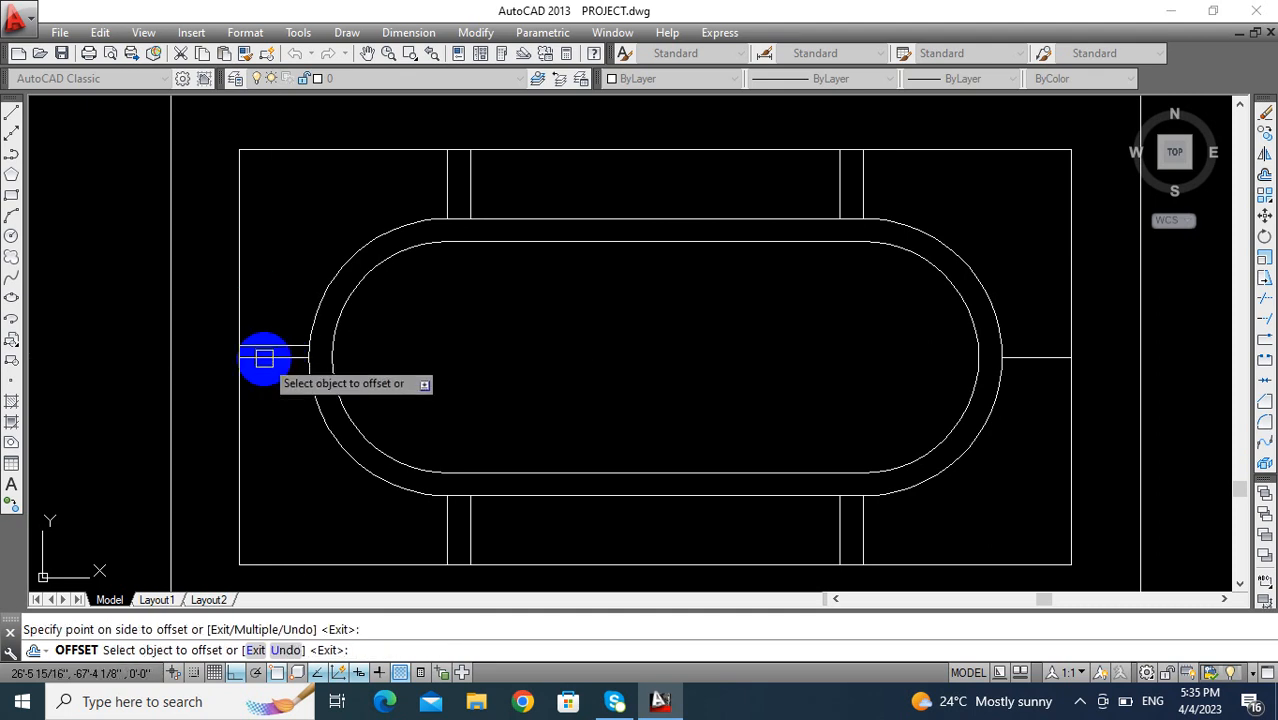
pyautogui.click(265, 360)
pyautogui.click(265, 455)
pyautogui.moveTo(321, 422); pyautogui.dragTo(150, 403, button='middle')
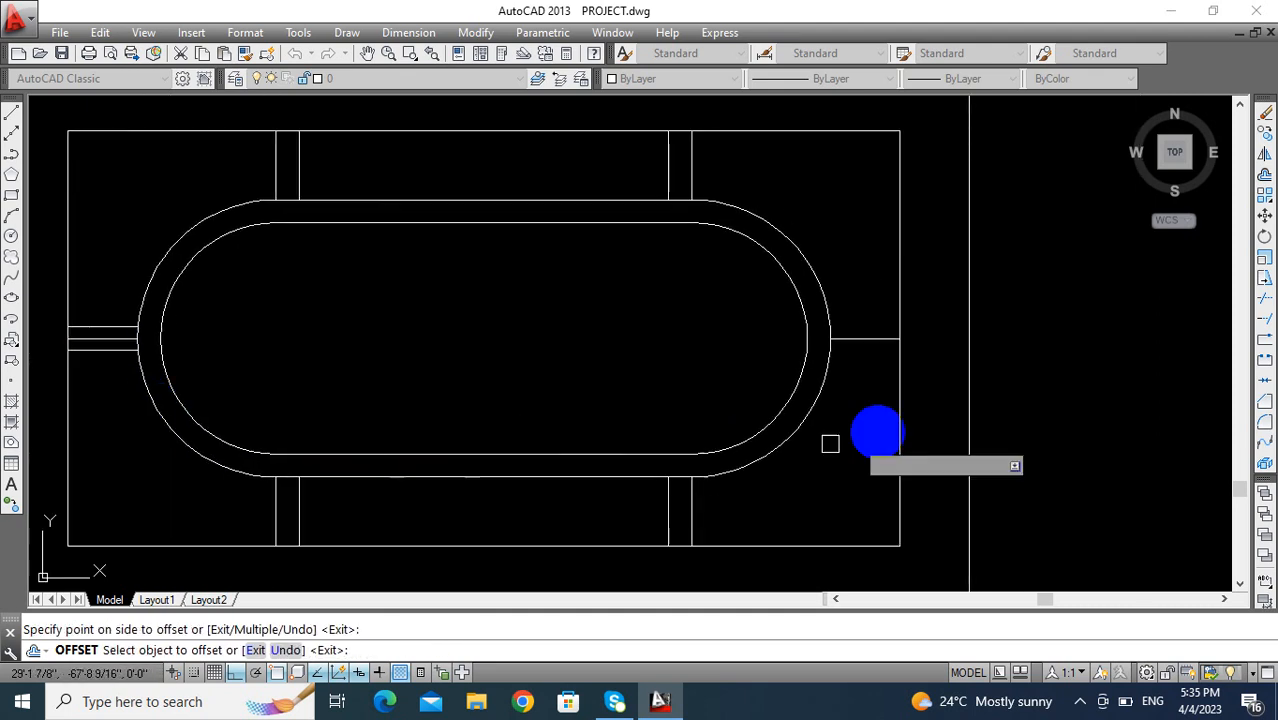
pyautogui.click(870, 339)
pyautogui.click(856, 294)
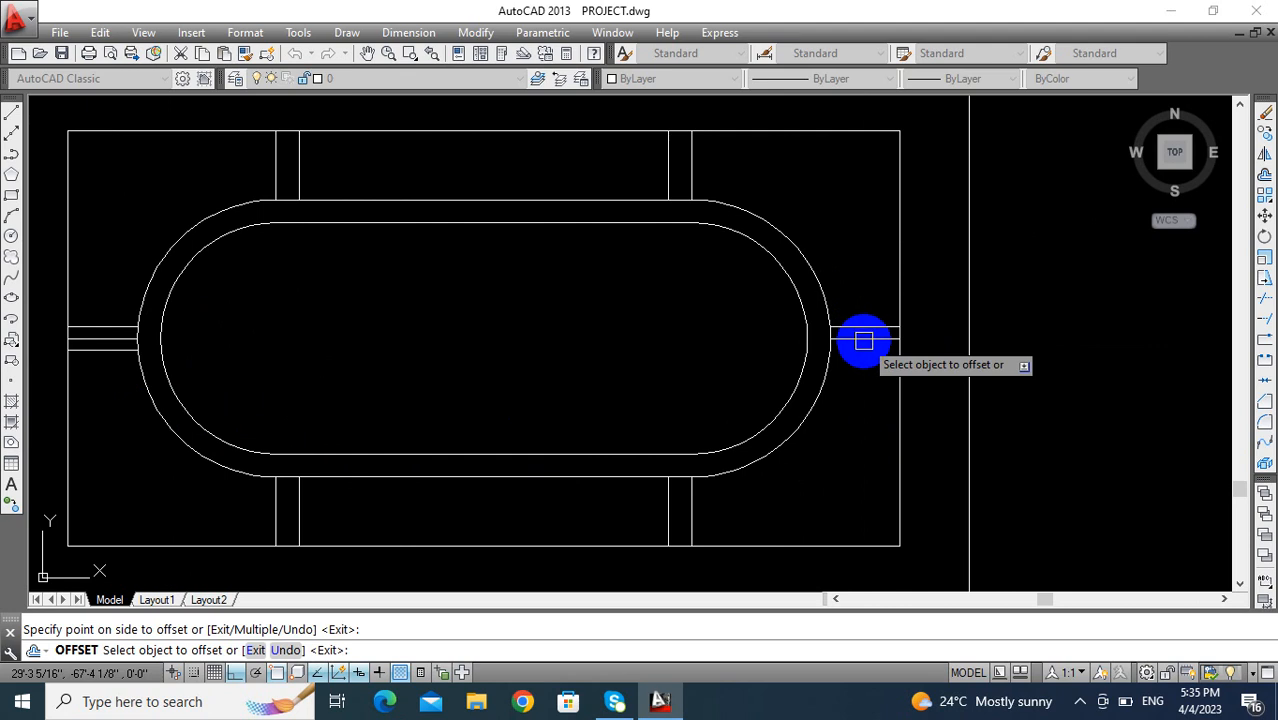
pyautogui.click(867, 390)
pyautogui.press('Return')
# - Erase the original middle lines between the offset horizontal pairs at both ends of the transom
pyautogui.click(871, 340)
pyautogui.write('e')
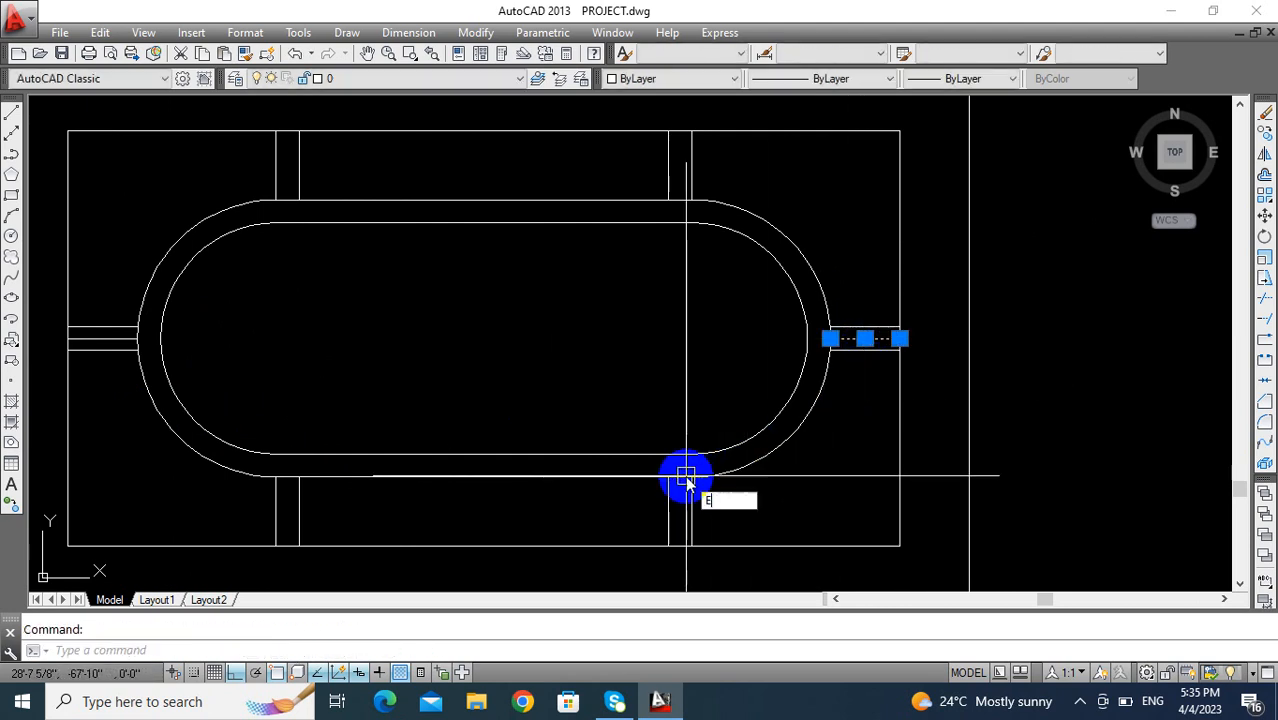
pyautogui.press('Return')
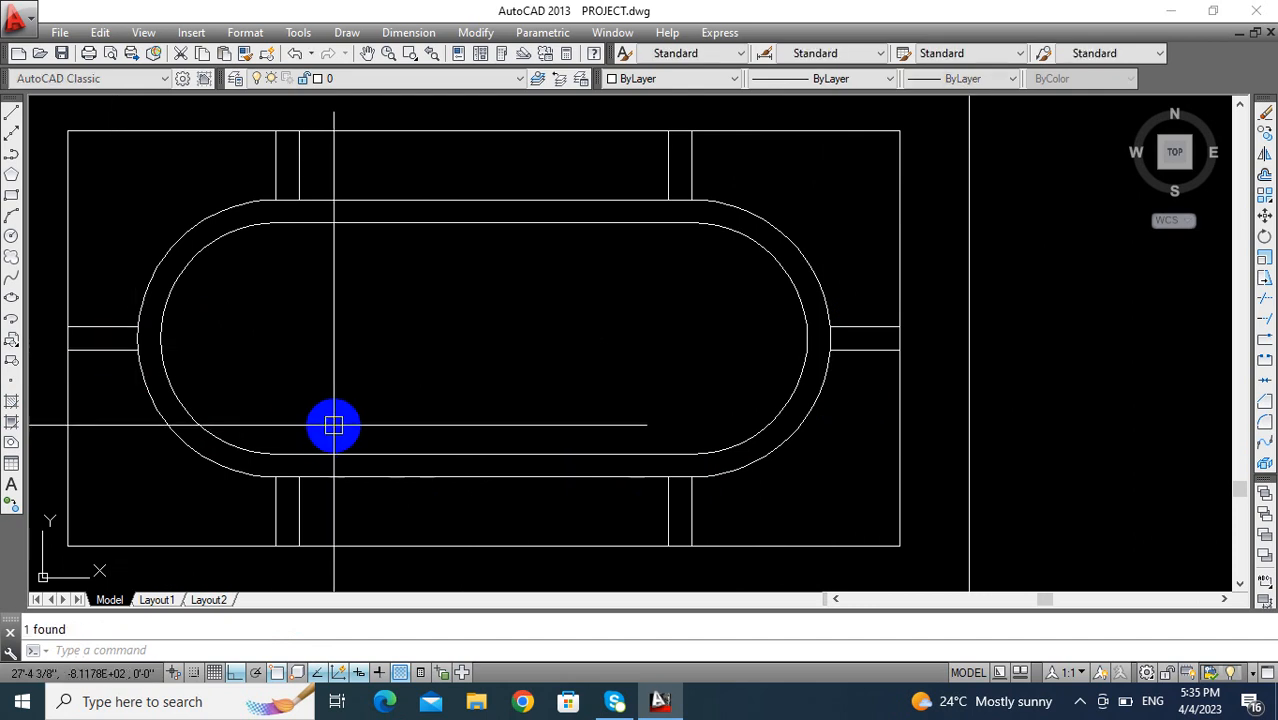
pyautogui.scroll(-4, 345, 415)
# - Trim the rounded shape's outer line between the two upper pairs of vertical connecting lines
pyautogui.press('Escape')
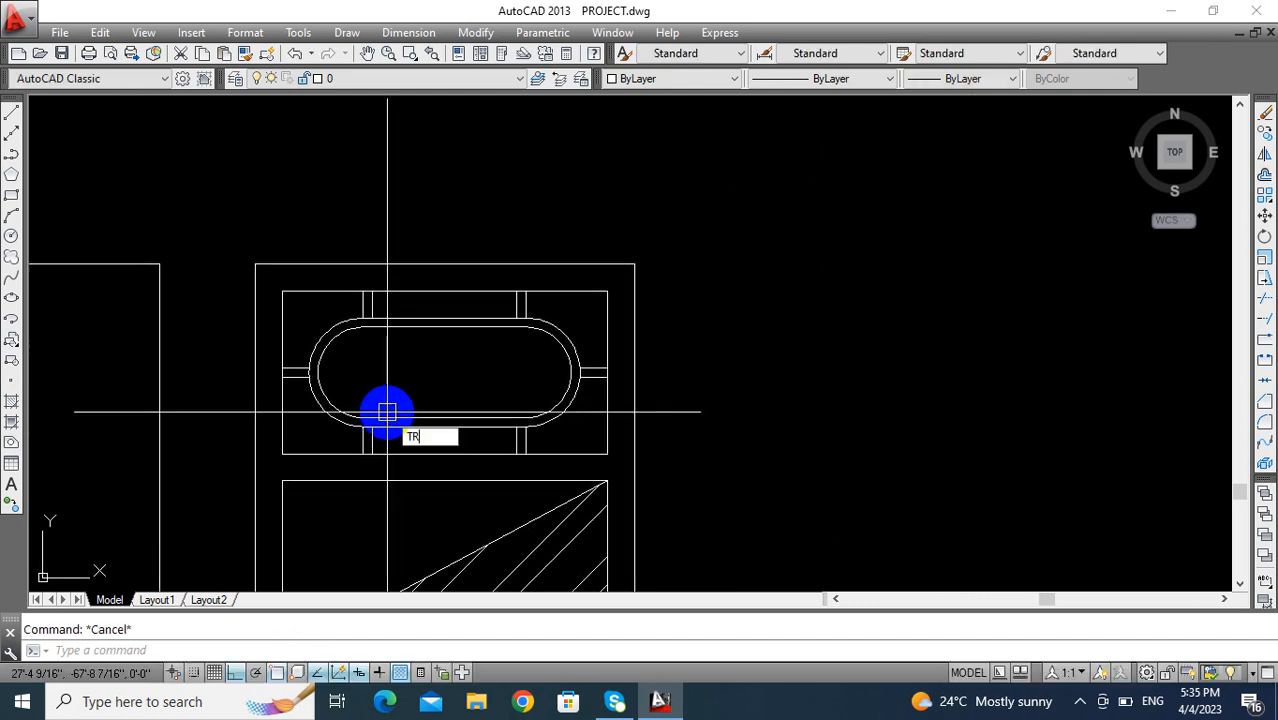
pyautogui.press('Return')
pyautogui.scroll(8, 585, 380)
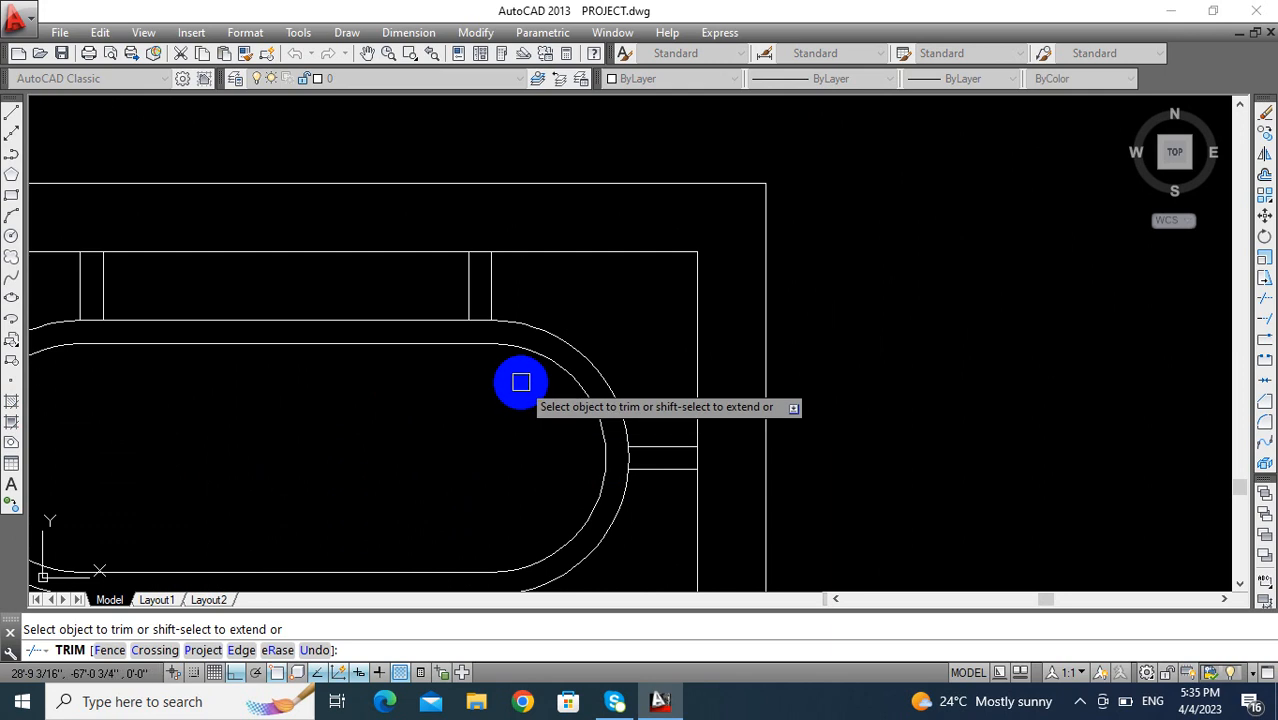
pyautogui.scroll(-8, 414, 242)
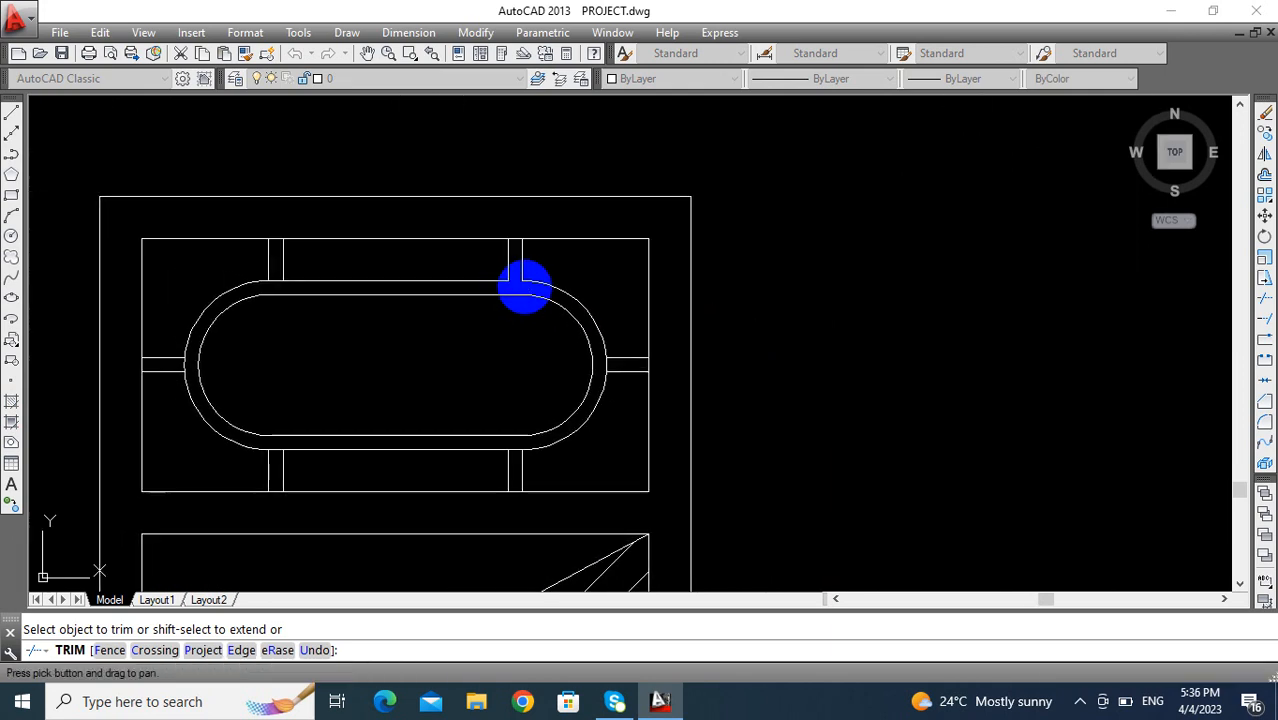
pyautogui.scroll(5, 267, 305)
pyautogui.click(307, 278)
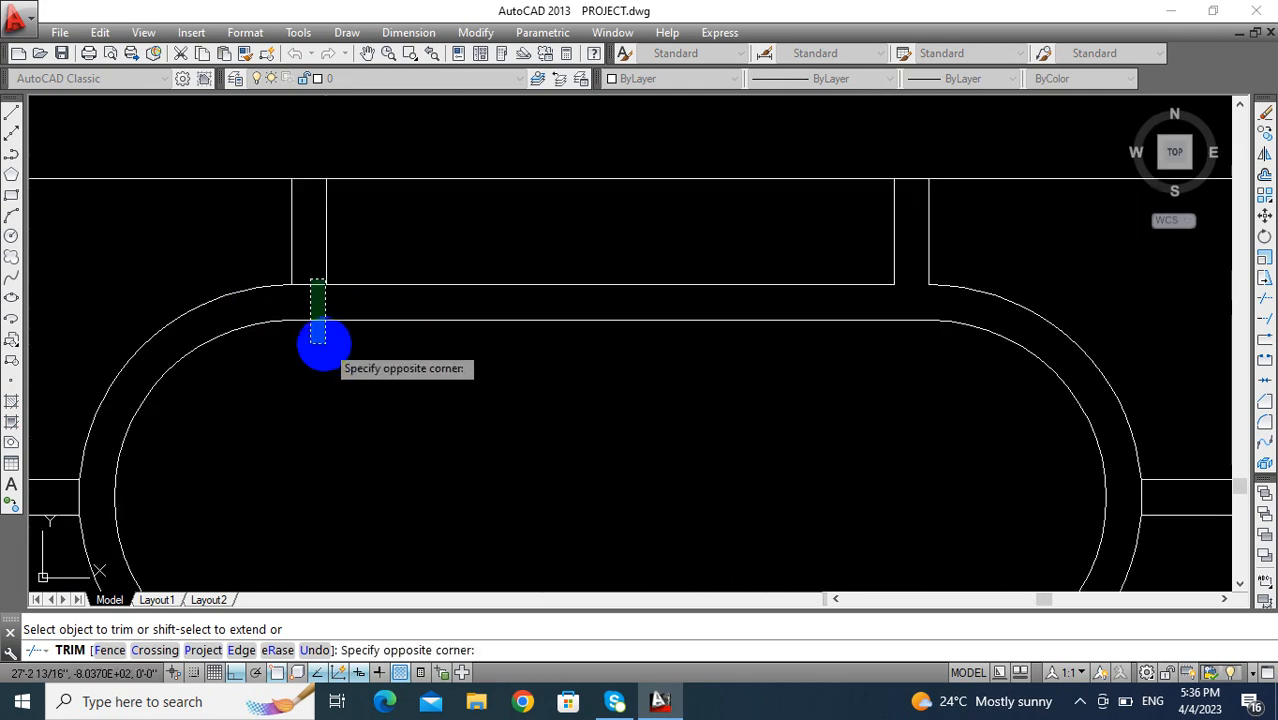
pyautogui.click(297, 296)
pyautogui.scroll(-5, 305, 270)
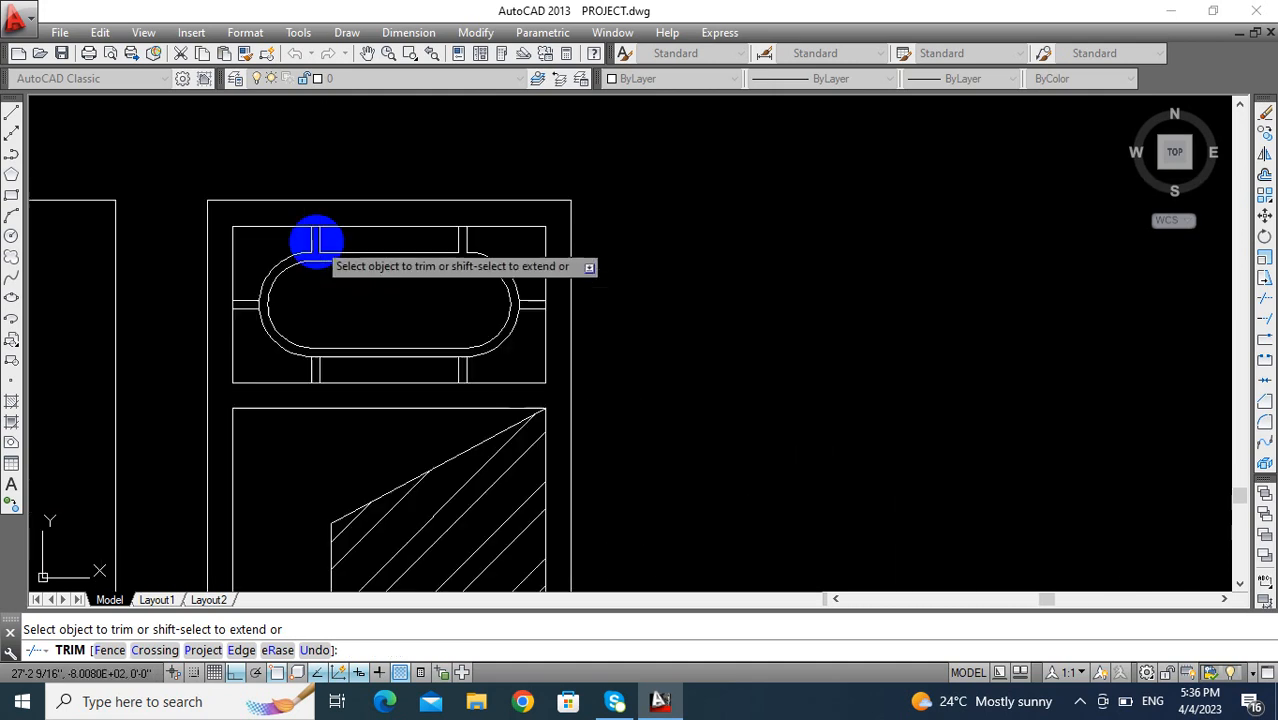
# - Trim the rounded shape's outer line between the two lower pairs of vertical connecting lines
pyautogui.scroll(7, 313, 240)
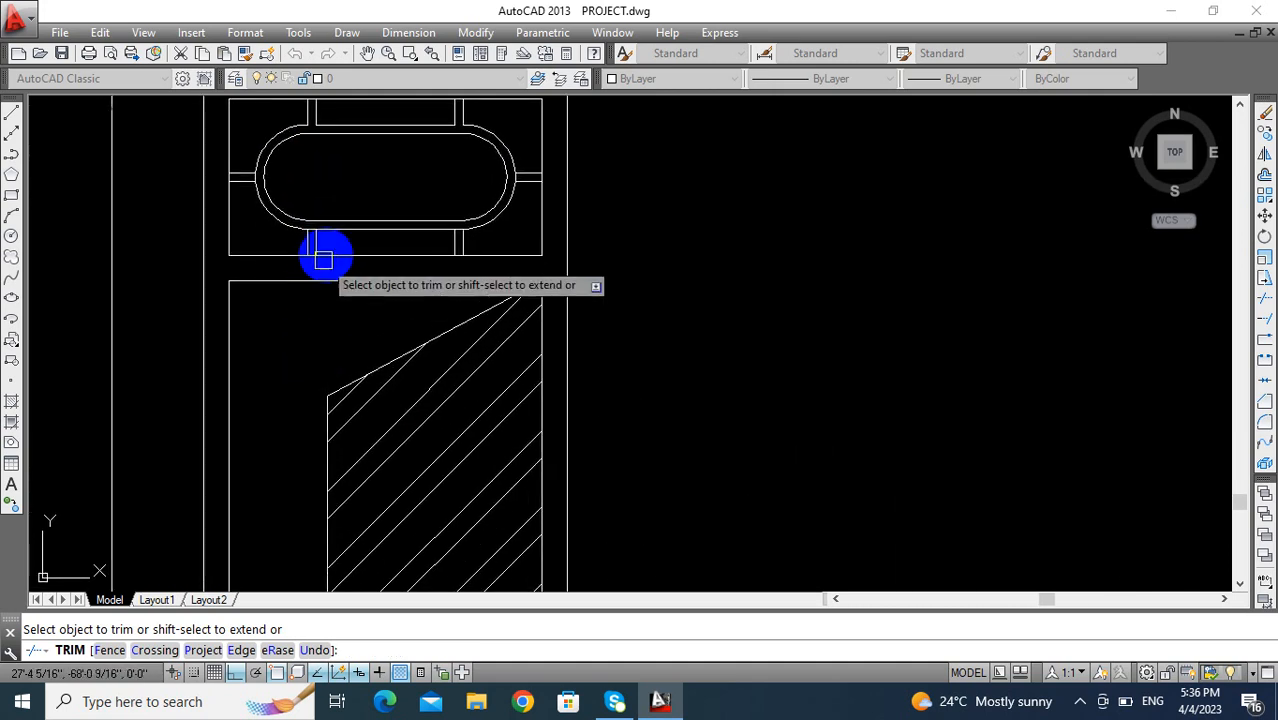
pyautogui.scroll(-4, 645, 254)
pyautogui.scroll(7, 645, 320)
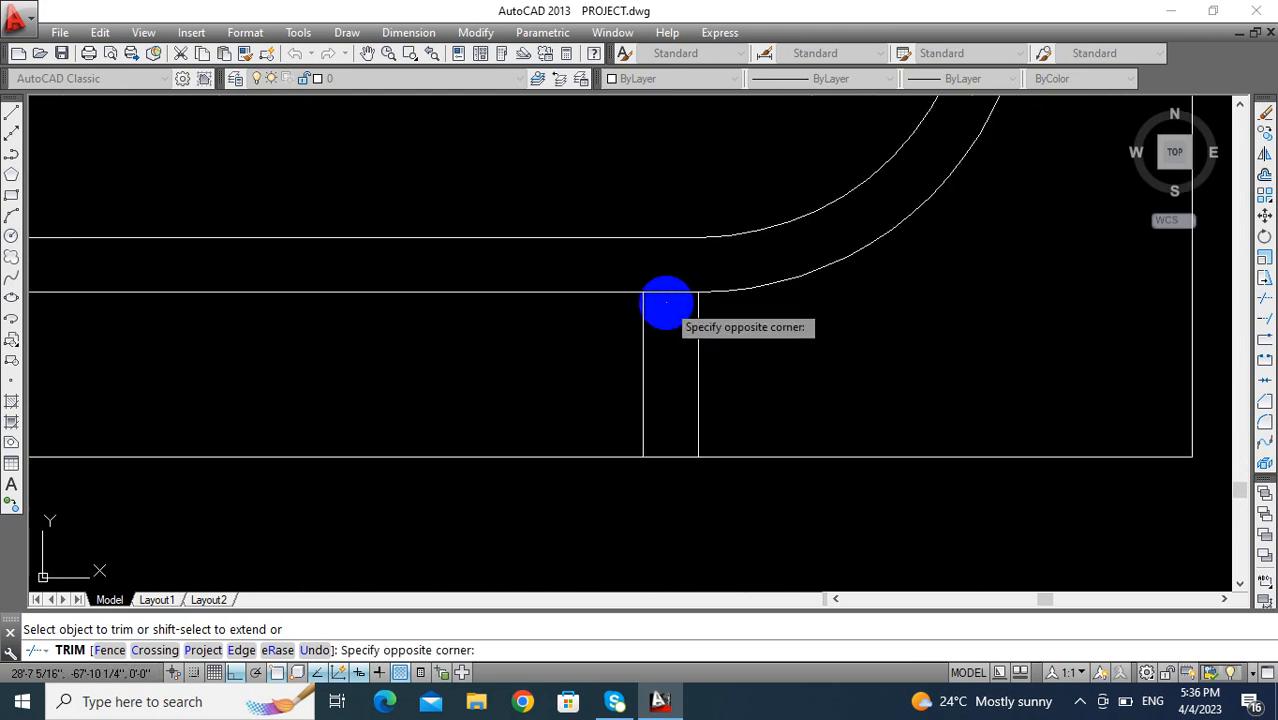
pyautogui.scroll(-2, 738, 280)
pyautogui.moveTo(738, 272); pyautogui.dragTo(645, 550, button='middle')
# - Extend the right pair of horizontal connecting lines to the outer arc and trim the arc between them
pyautogui.scroll(2, 826, 388)
pyautogui.scroll(2, 827, 350)
pyautogui.moveTo(827, 349); pyautogui.dragTo(787, 355, button='middle')
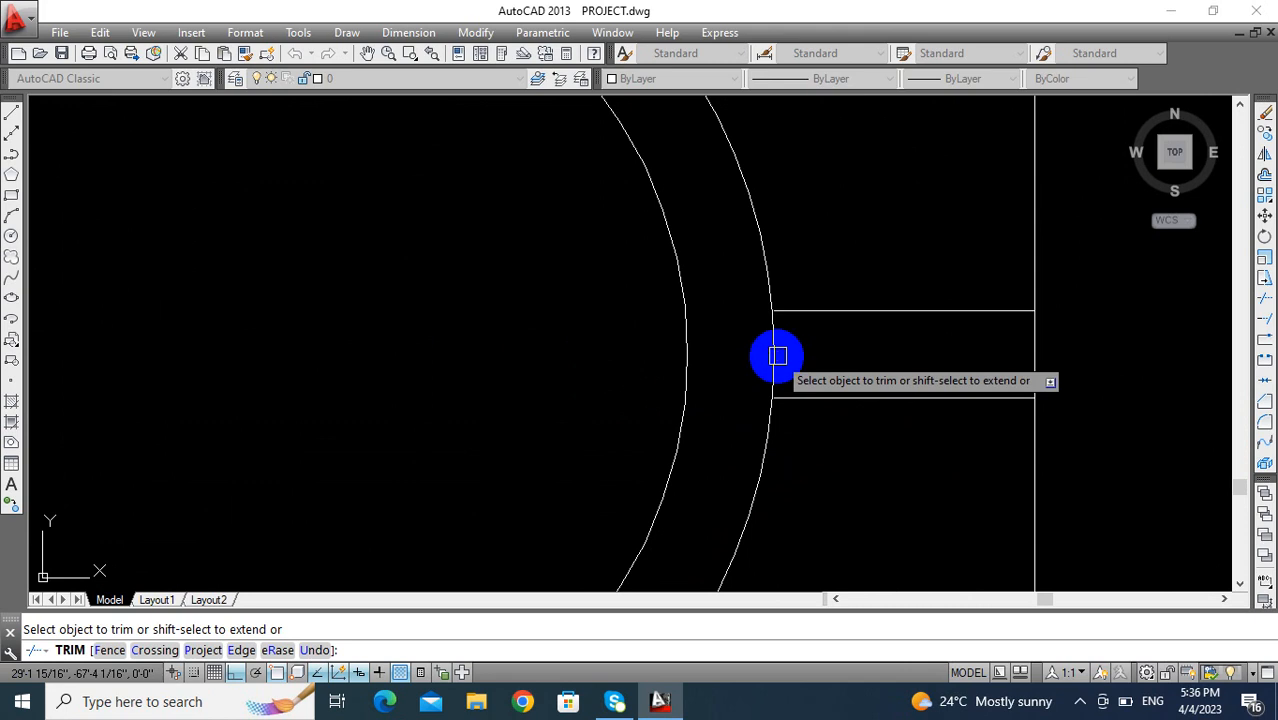
pyautogui.scroll(6, 780, 357)
pyautogui.moveTo(773, 359)
pyautogui.mouseDown(button='middle')
pyautogui.moveTo(693, 340)
pyautogui.moveTo(686, 363)
pyautogui.mouseUp(button='middle')
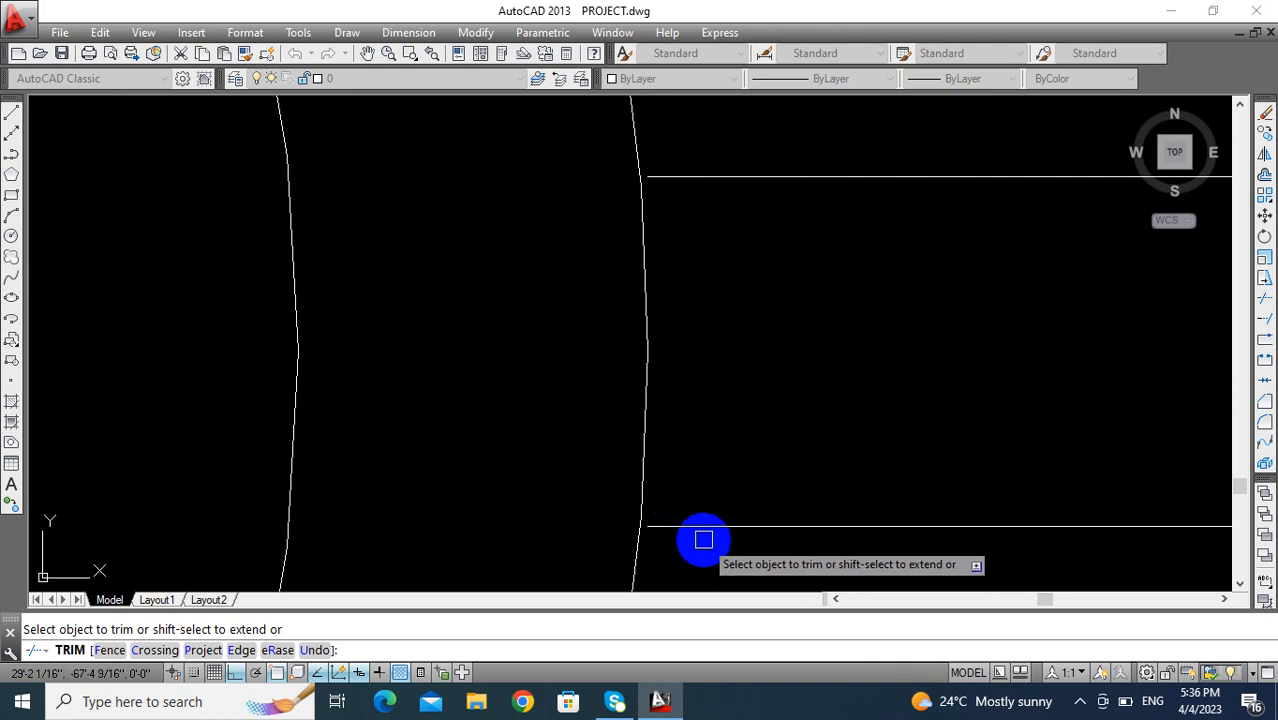
pyautogui.click(760, 165)
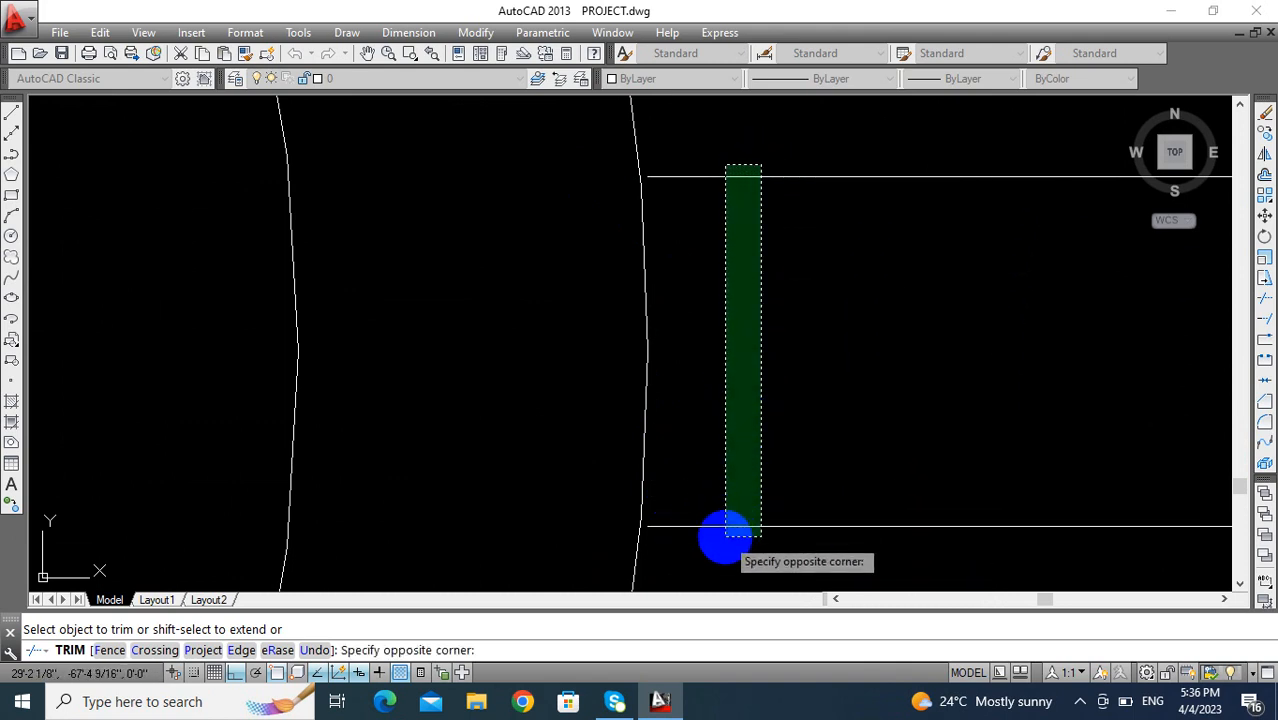
pyautogui.click(725, 537)
pyautogui.click(682, 313)
pyautogui.click(591, 345)
# - Extend the left pair of horizontal connecting lines to the outer arc and trim the arc between them
pyautogui.scroll(-4, 600, 358)
pyautogui.scroll(5, 607, 360)
pyautogui.scroll(12, 565, 344)
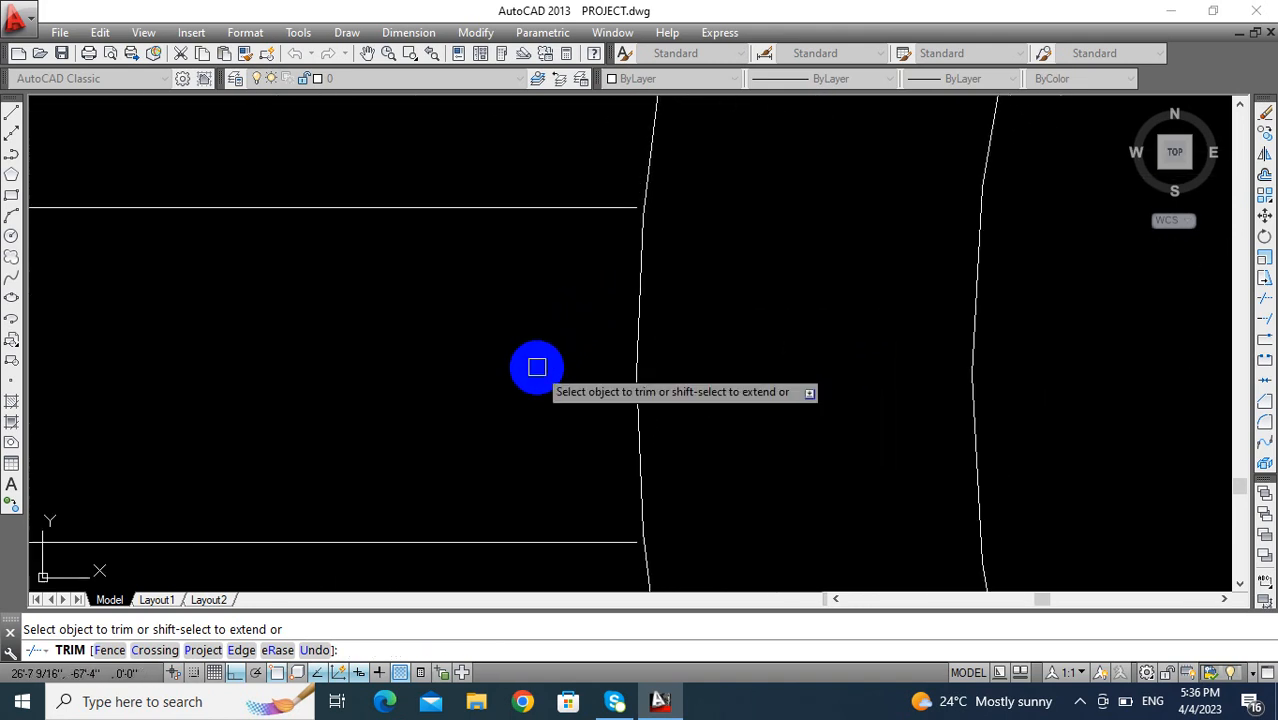
pyautogui.click(537, 187)
pyautogui.click(442, 566)
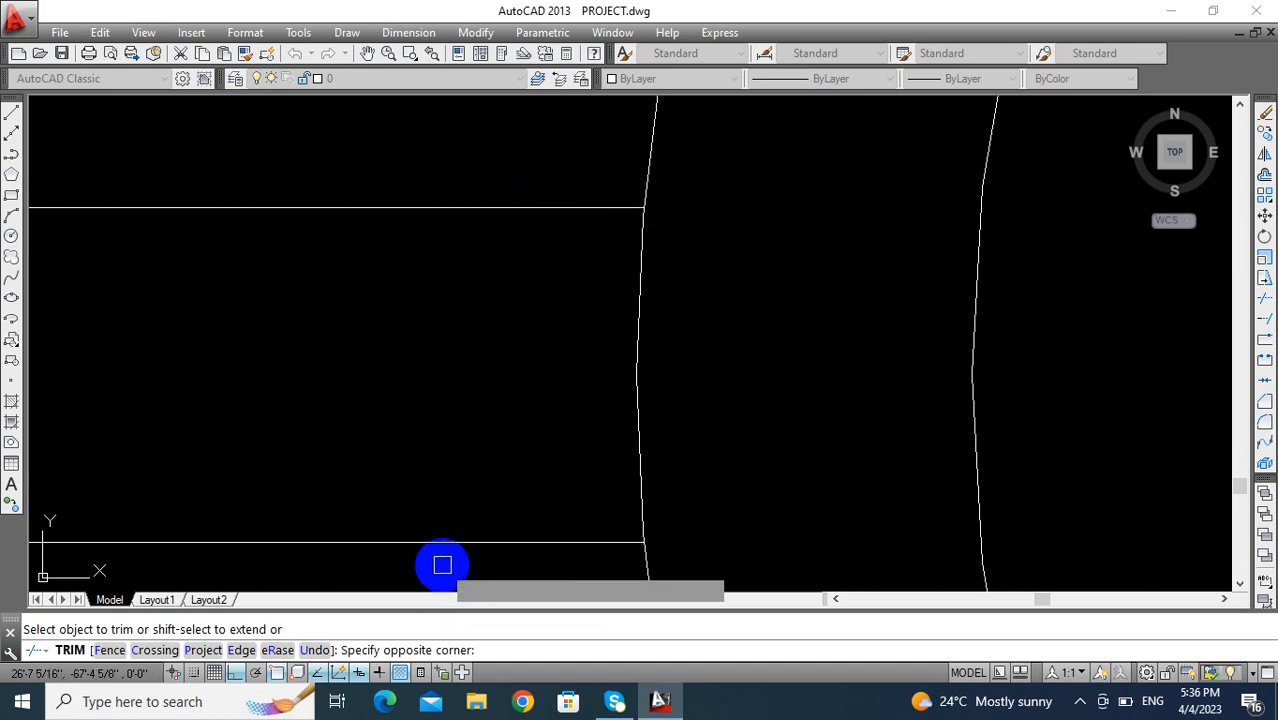
pyautogui.scroll(-8, 591, 375)
pyautogui.moveTo(525, 364)
pyautogui.mouseDown(button='middle')
pyautogui.moveTo(439, 330)
pyautogui.moveTo(490, 337)
pyautogui.mouseUp(button='middle')
pyautogui.press('Escape')
# - Create boundary polylines around the band of the transom's rounded shape and its connecting bars
pyautogui.moveTo(673, 374); pyautogui.dragTo(696, 355, button='middle')
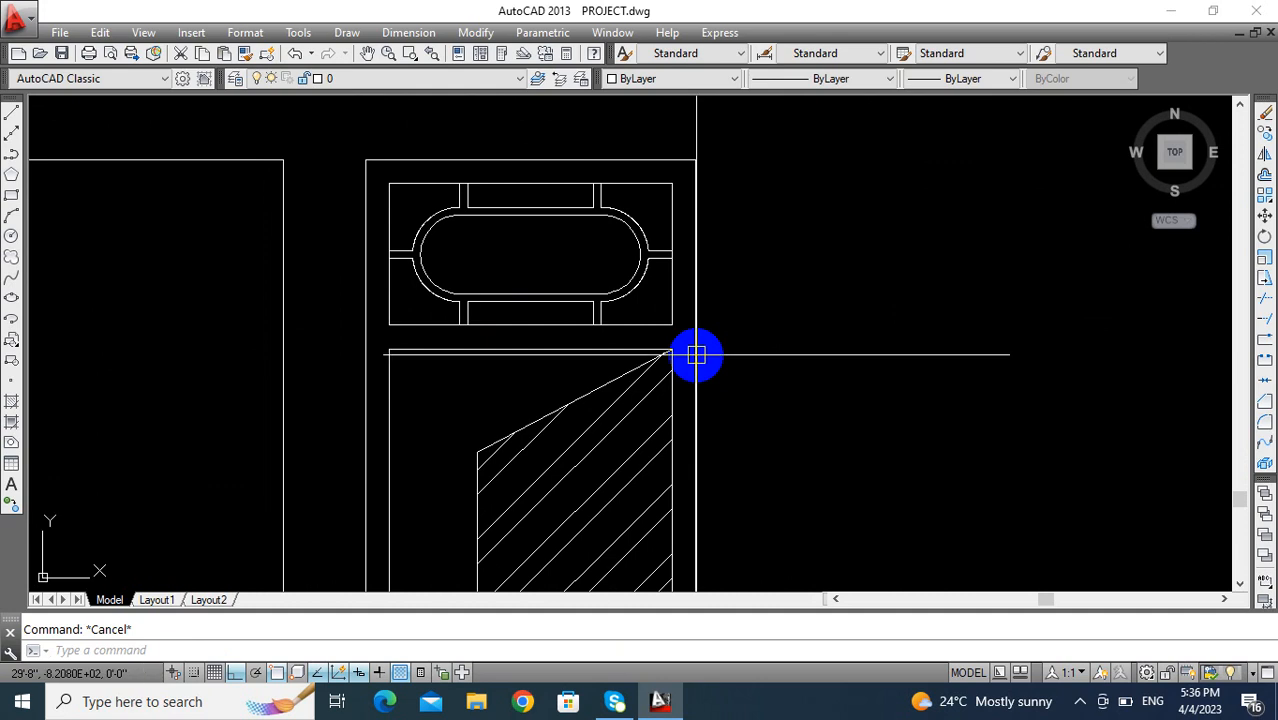
pyautogui.write('B')
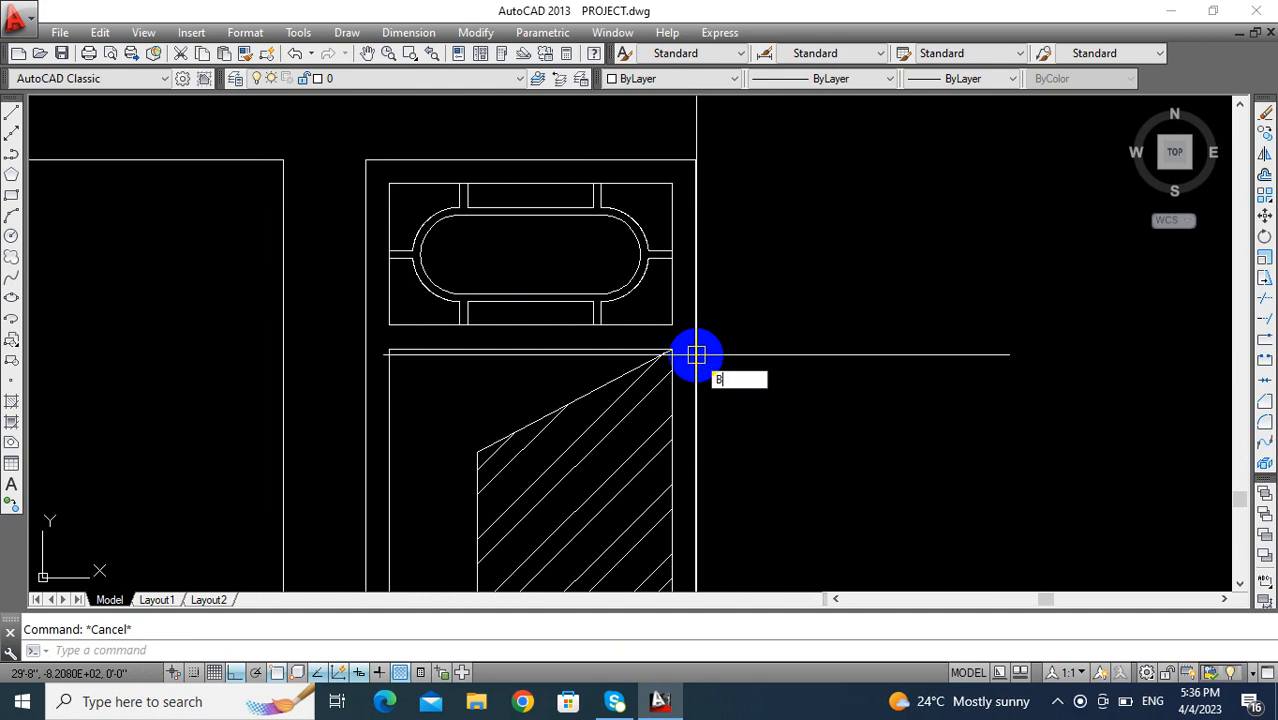
pyautogui.write('O')
pyautogui.press('Return')
pyautogui.press('Return')
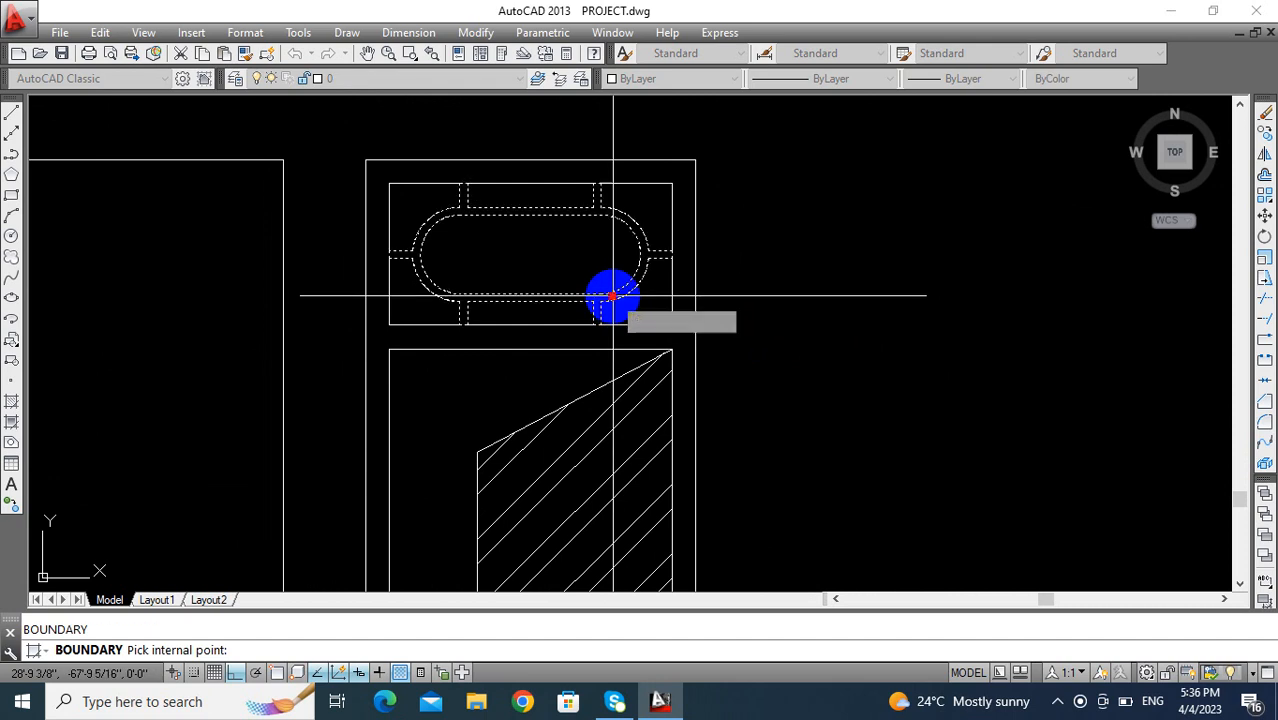
pyautogui.press('Return')
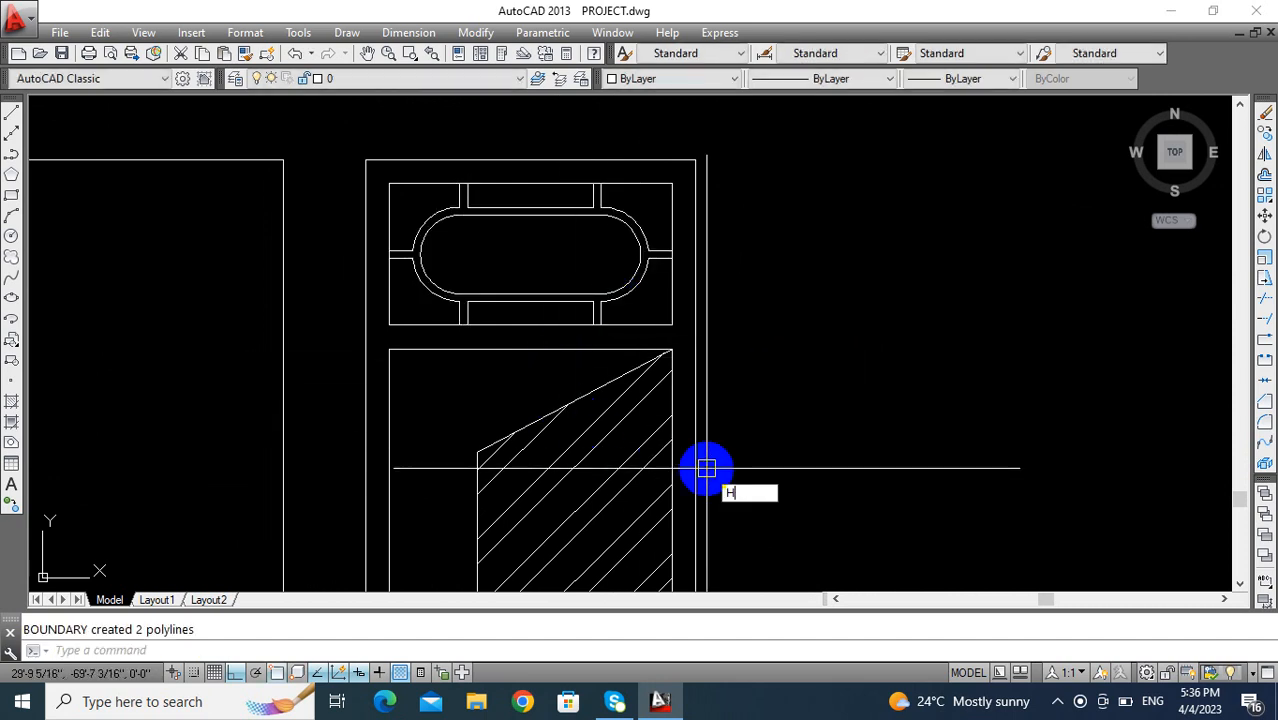
# - Set up a new hatch with the SOLID pattern in index color 32
pyautogui.write('H')
pyautogui.press('Return')
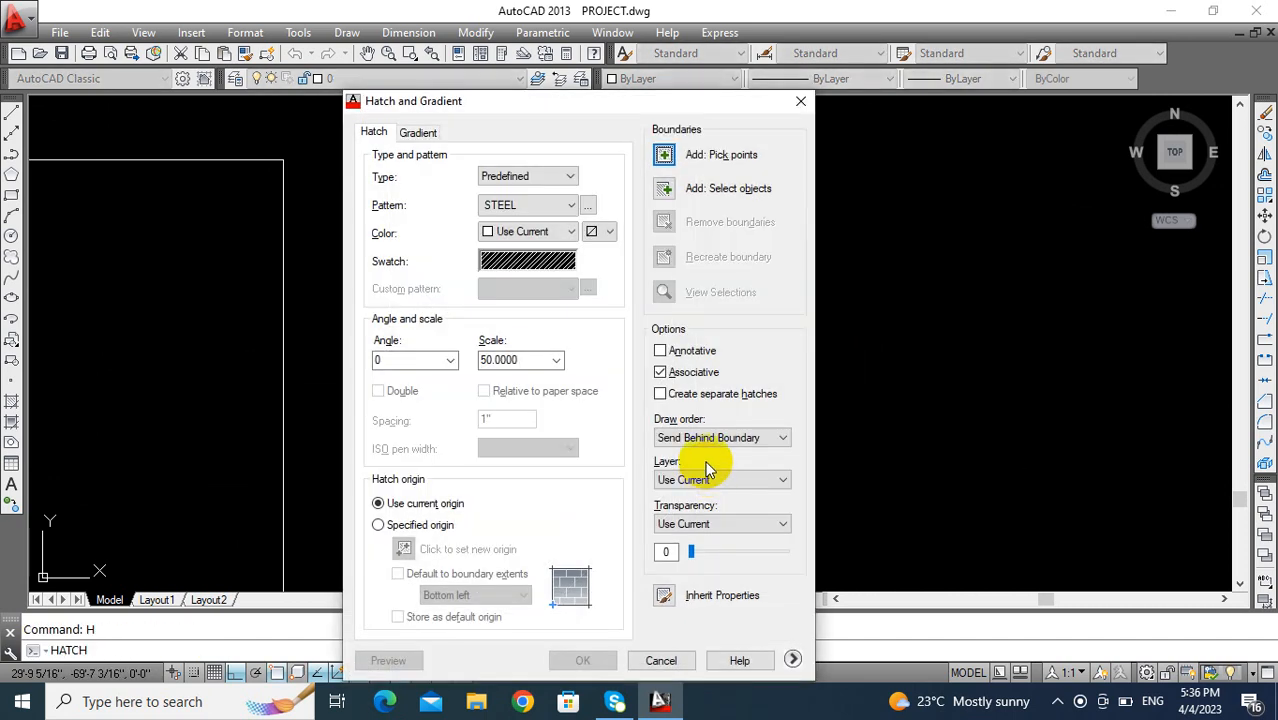
pyautogui.click(587, 205)
pyautogui.click(540, 198)
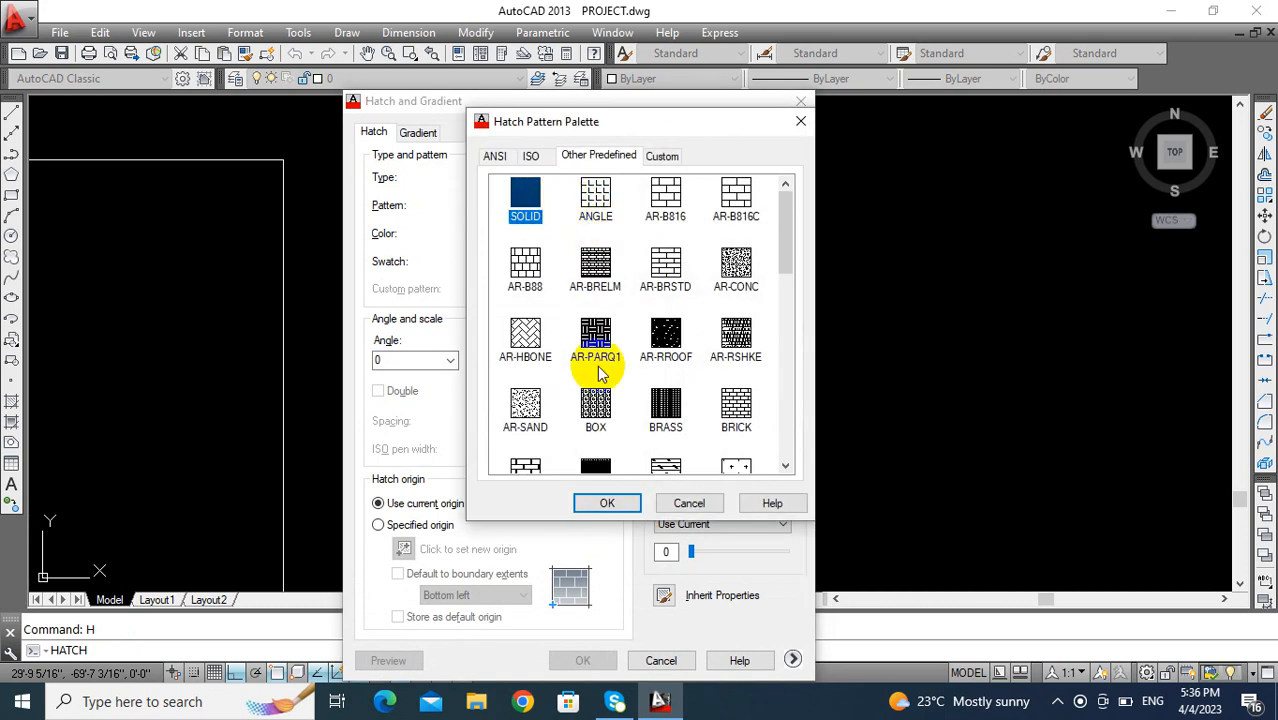
pyautogui.click(608, 504)
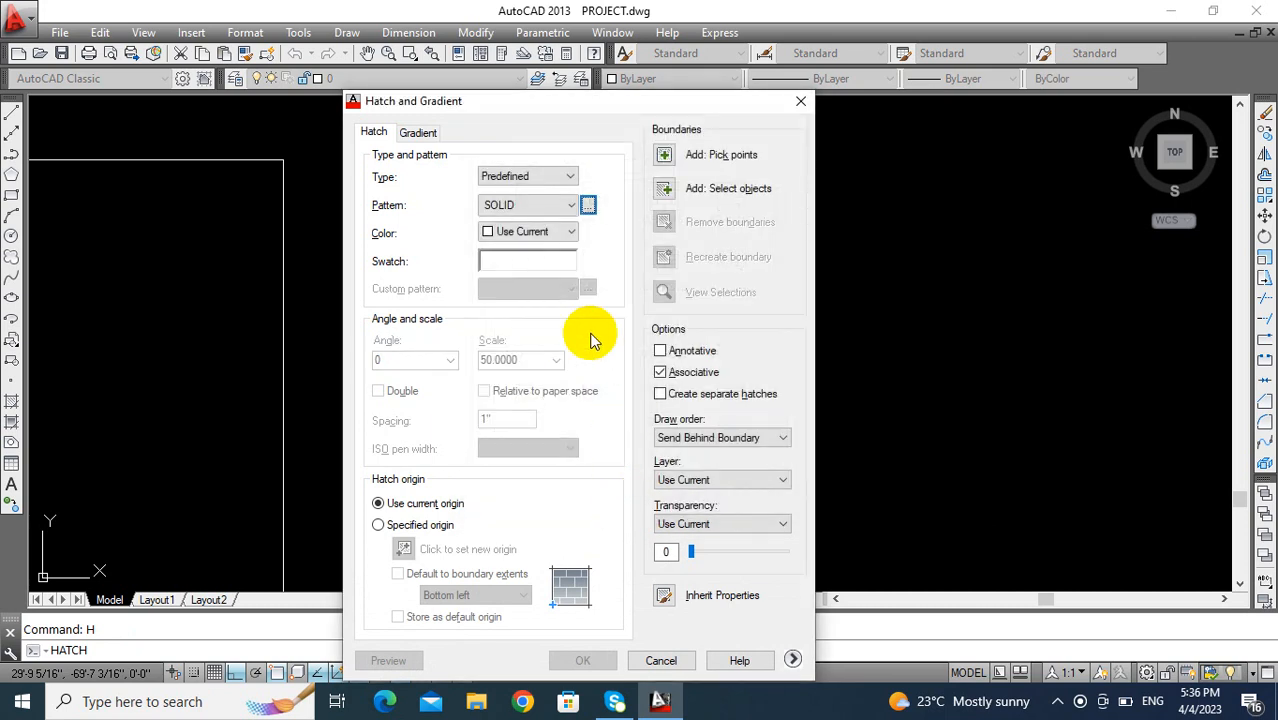
pyautogui.click(547, 232)
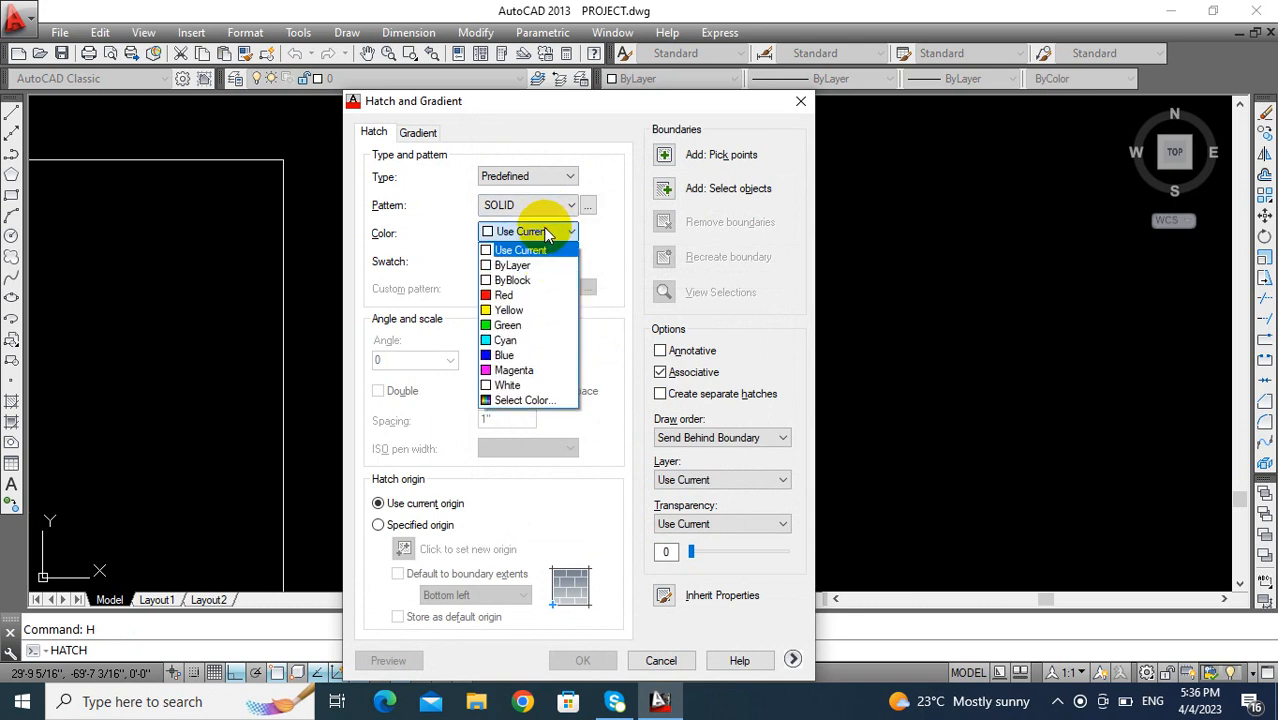
pyautogui.click(515, 400)
pyautogui.click(488, 249)
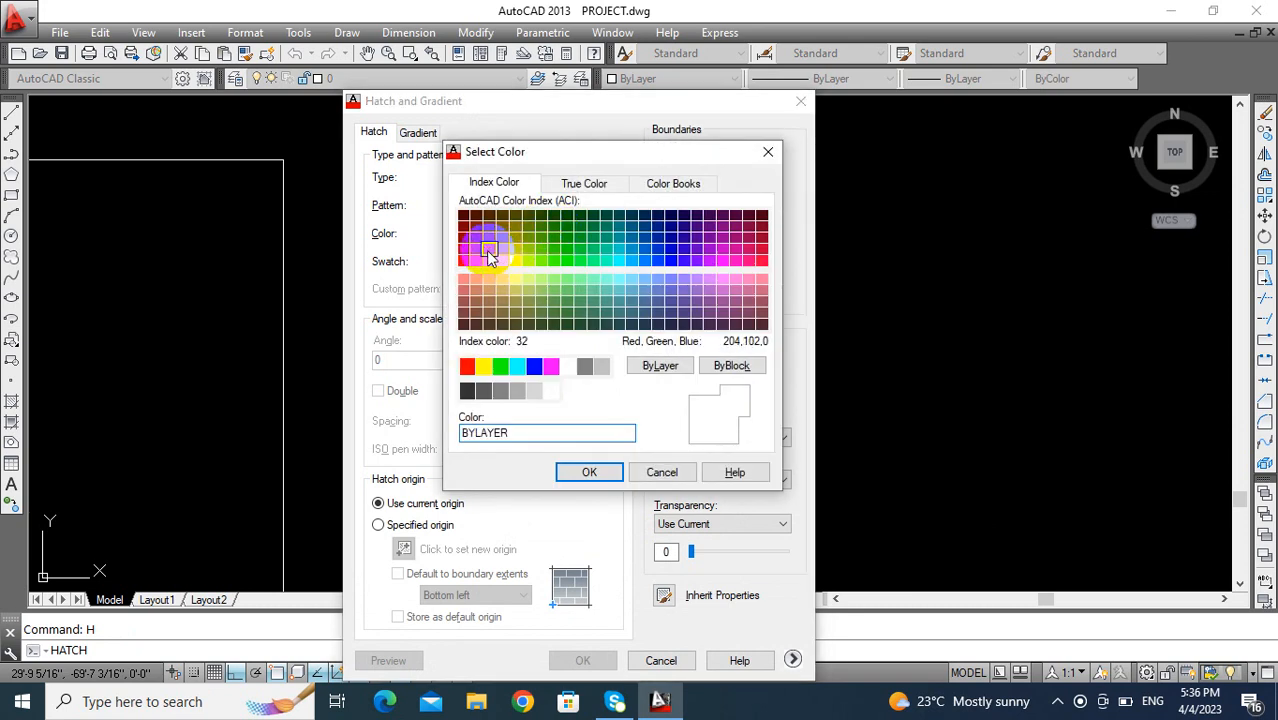
pyautogui.click(590, 473)
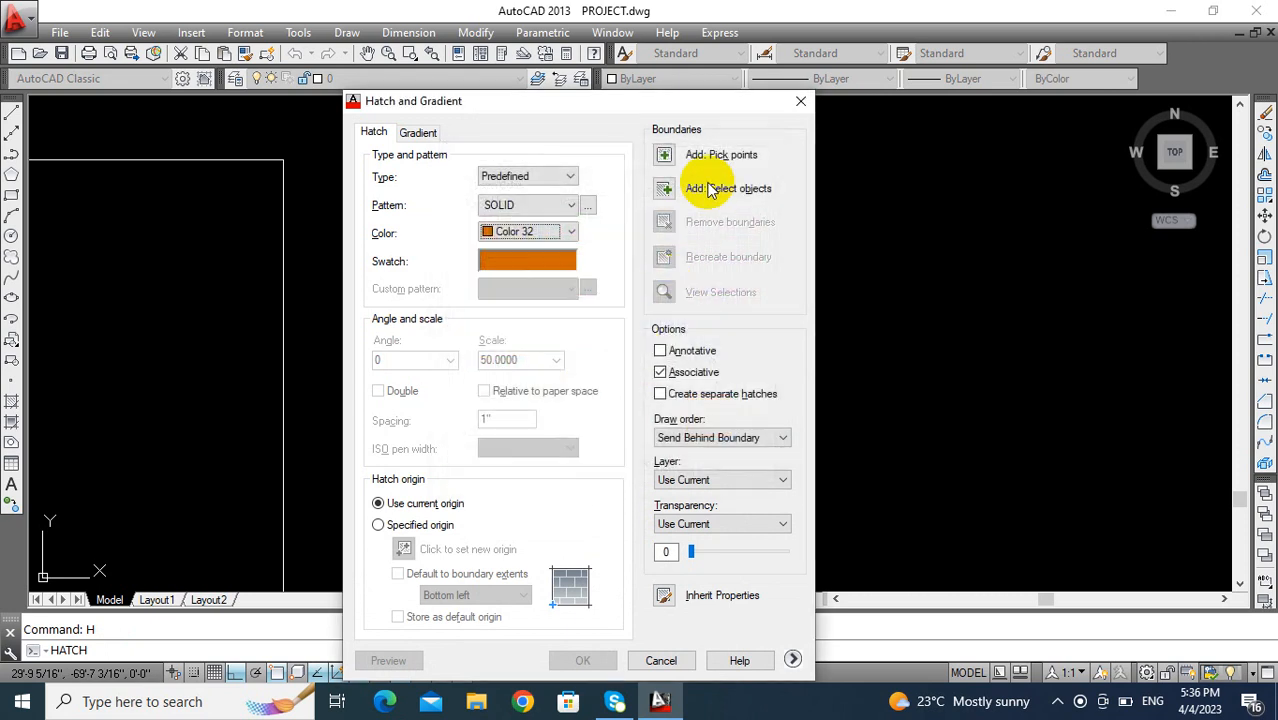
pyautogui.click(662, 156)
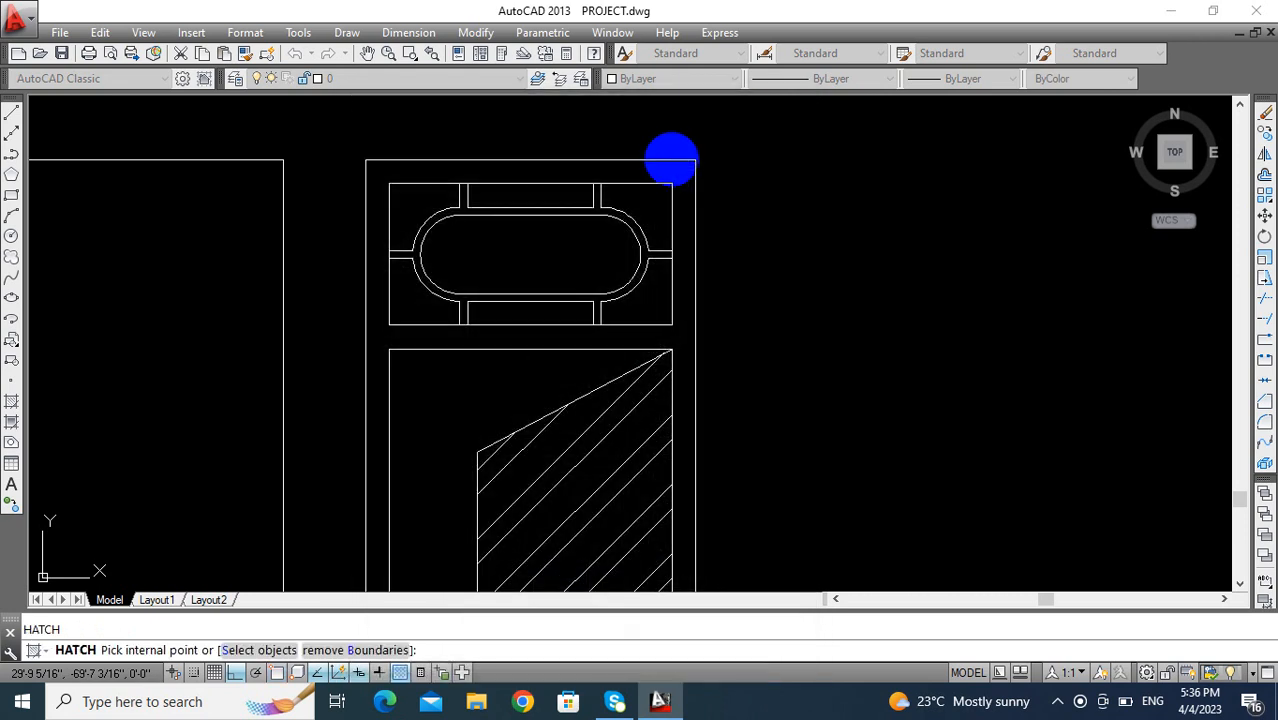
pyautogui.scroll(-2, 684, 277)
pyautogui.click(684, 277)
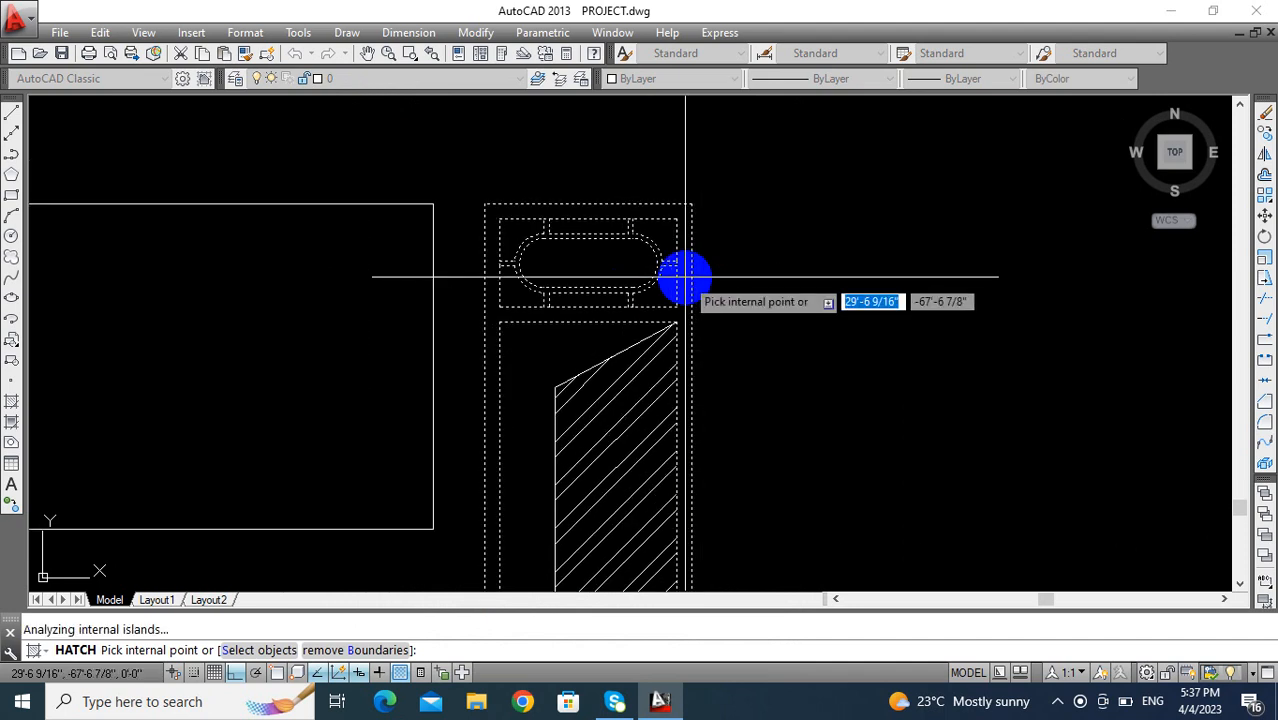
pyautogui.press('Return')
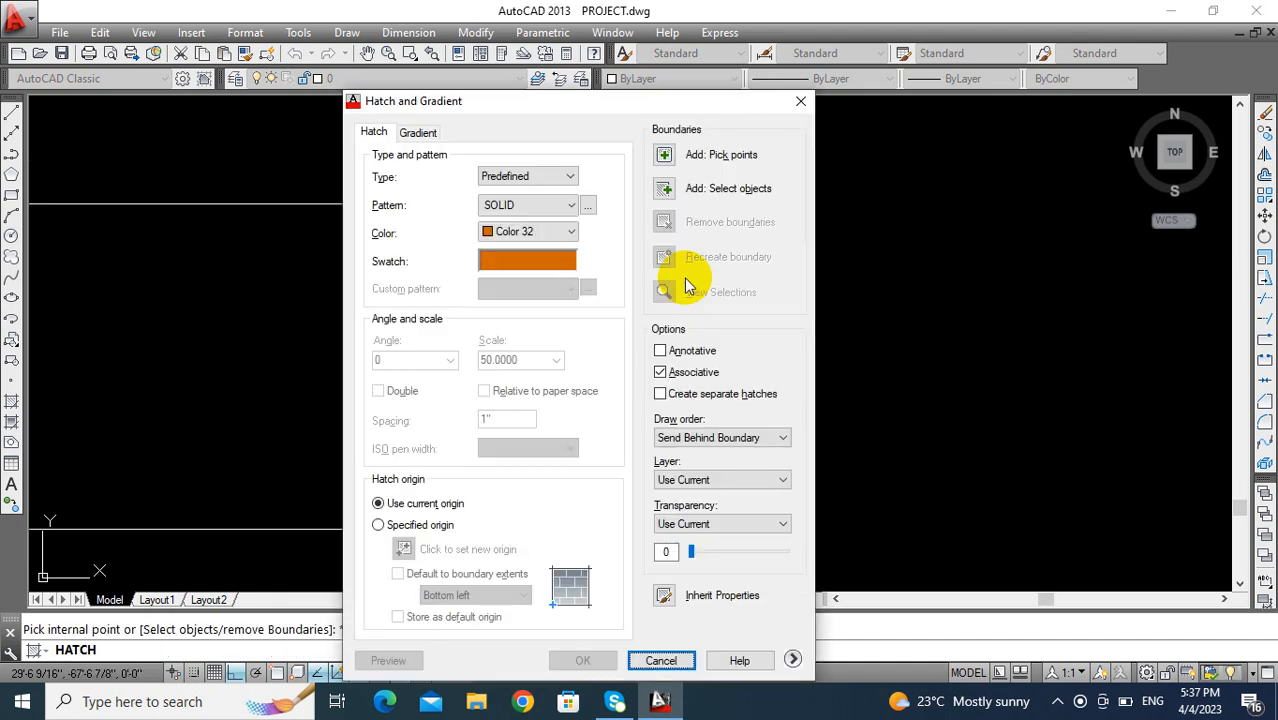
pyautogui.click(665, 156)
pyautogui.scroll(-2, 674, 258)
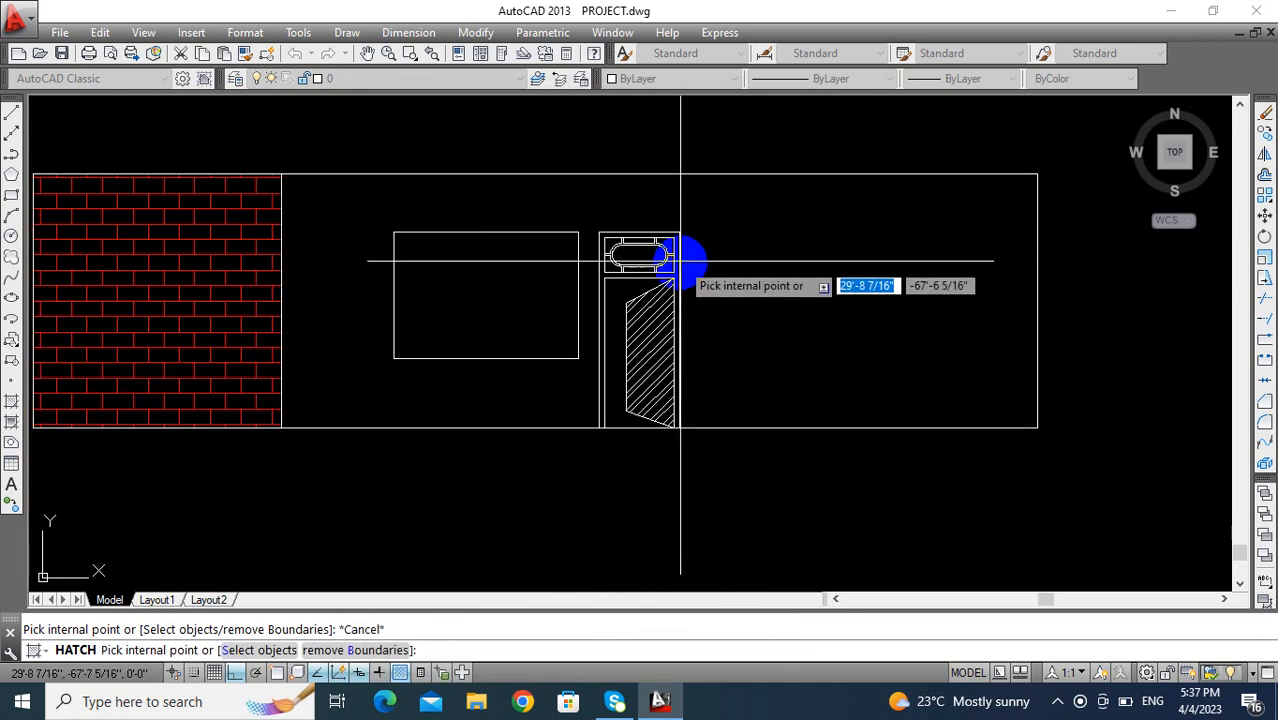
pyautogui.click(650, 264)
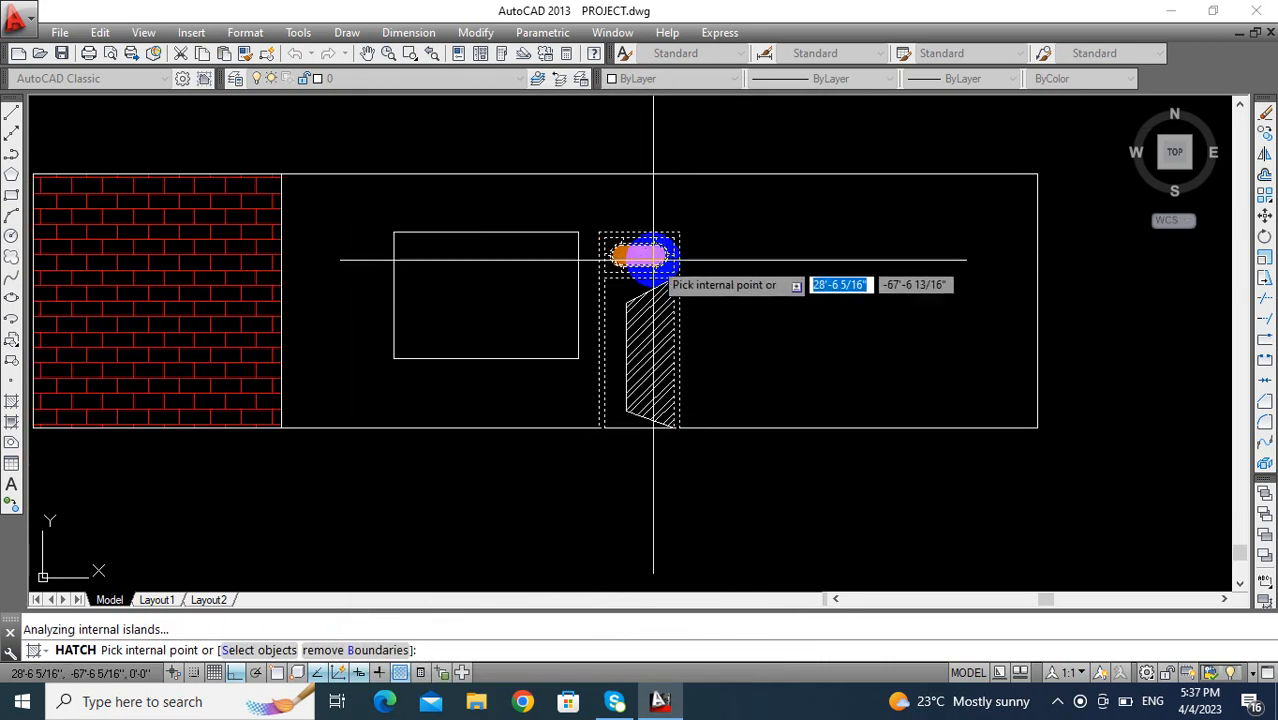
pyautogui.scroll(2, 659, 272)
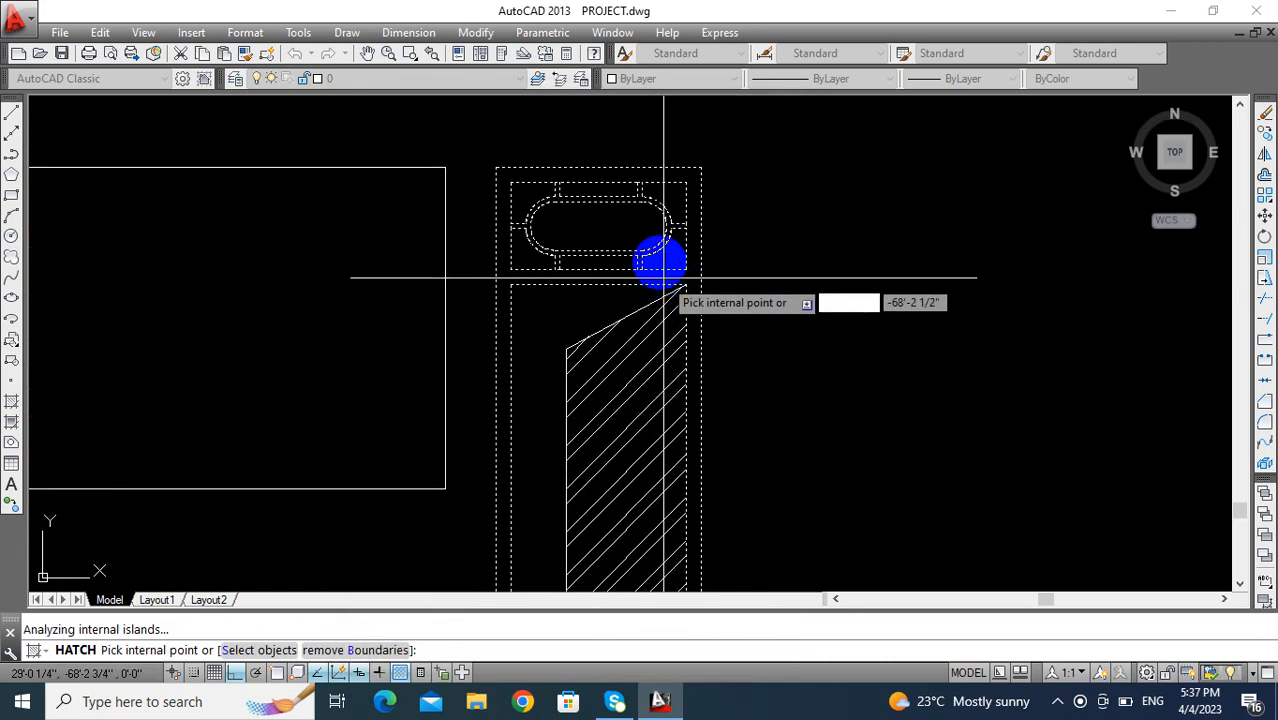
pyautogui.rightClick(735, 234)
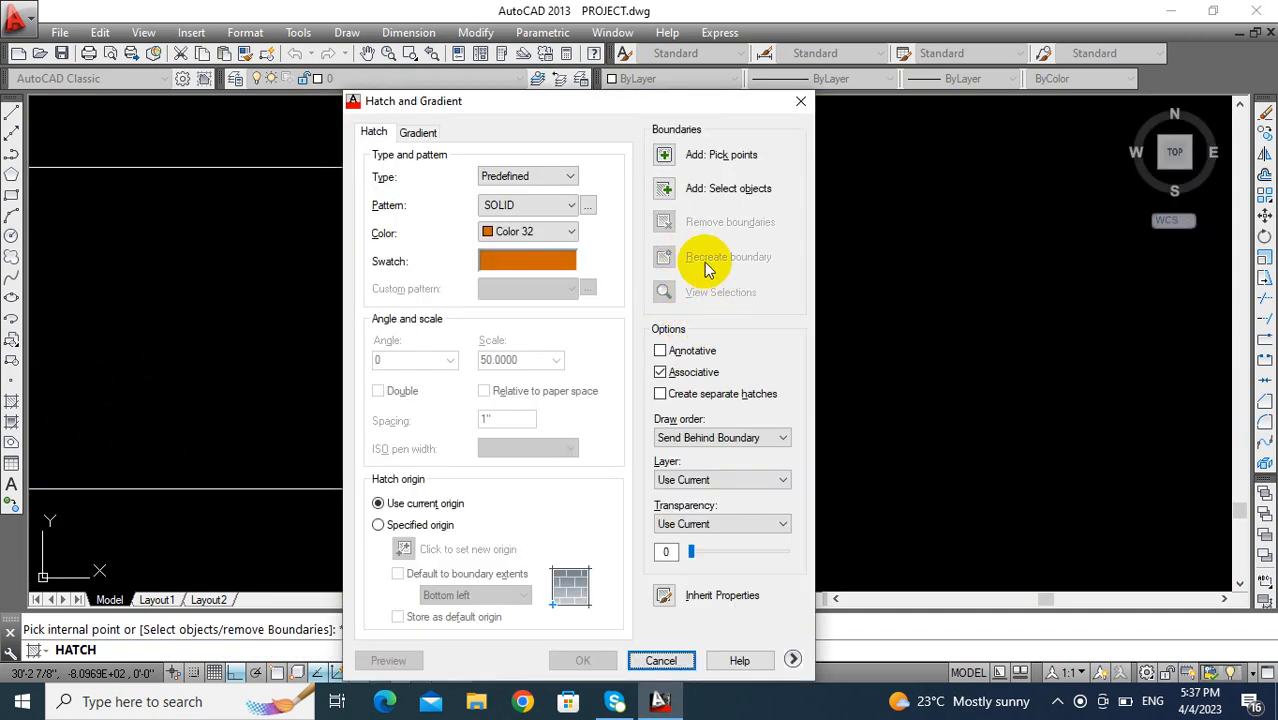
# - Fill the door's outer frame and the crossbar below the transom with the solid color 32 hatch
pyautogui.click(665, 155)
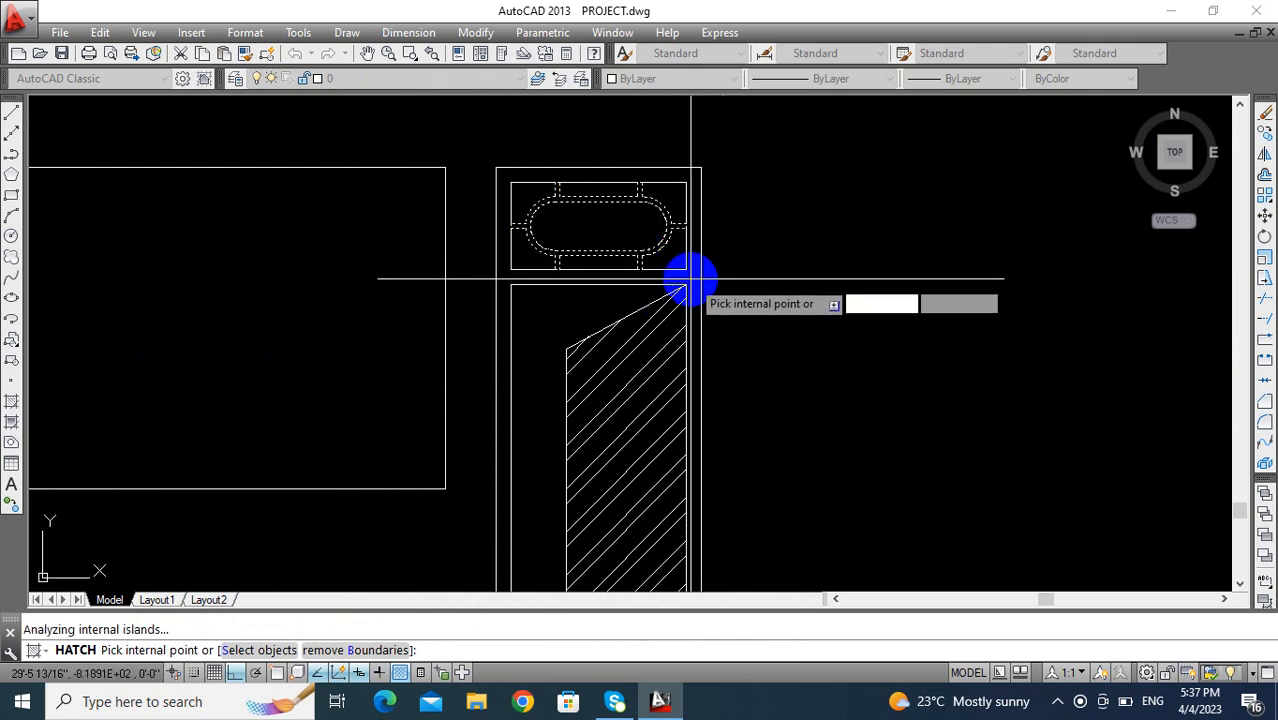
pyautogui.scroll(-4, 690, 280)
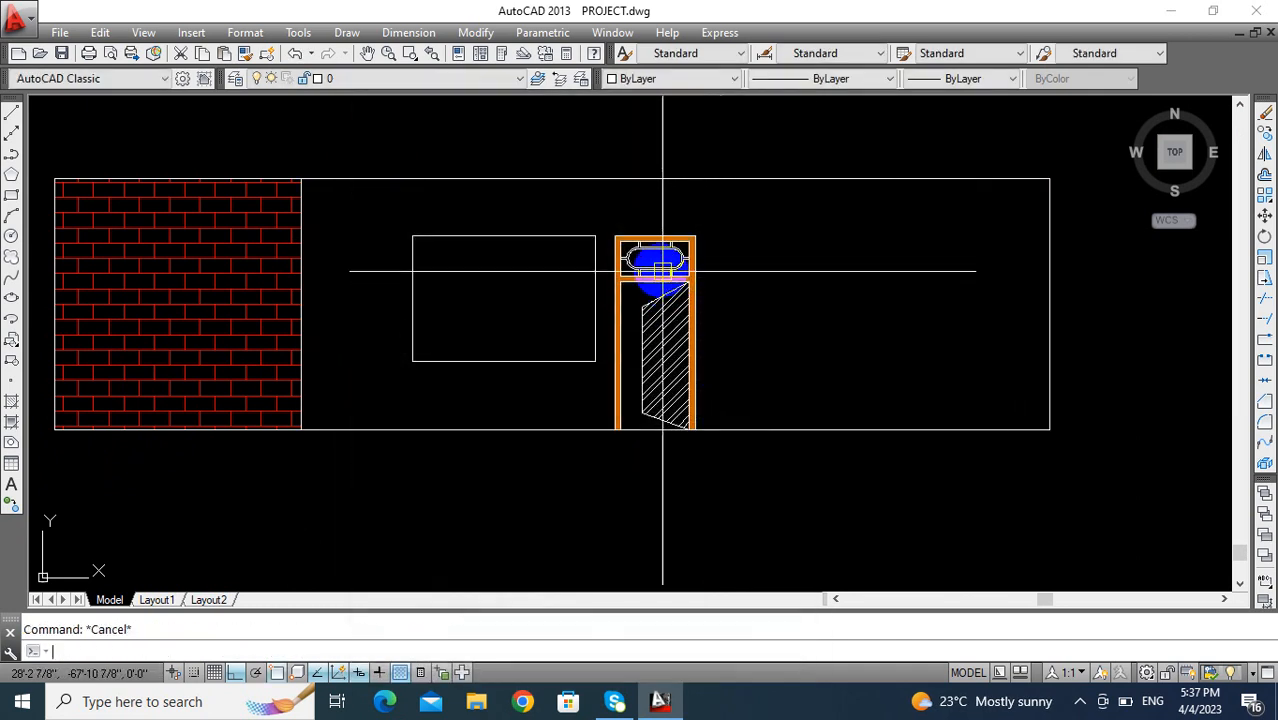
# - Fill the transom's rounded band and its connecting bars with the same solid color 32 hatch
pyautogui.scroll(5, 662, 268)
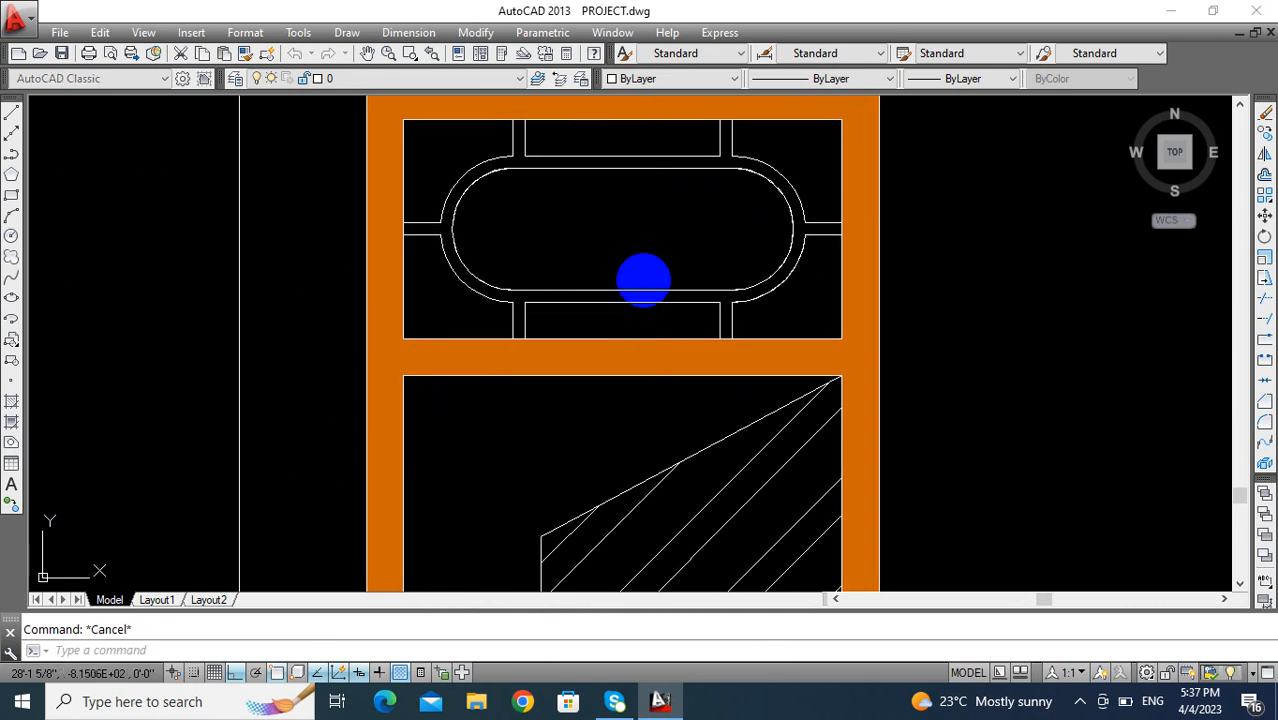
pyautogui.press('Return')
pyautogui.click(638, 295)
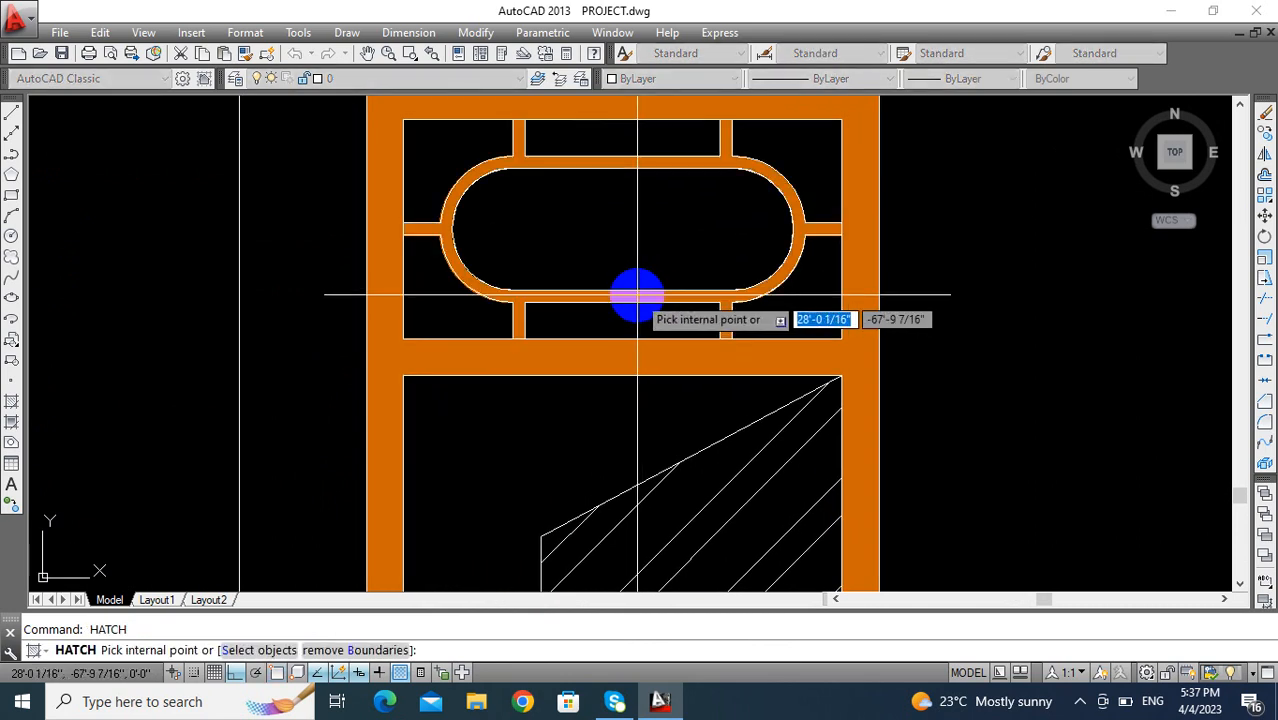
pyautogui.click(660, 312)
pyautogui.scroll(-3, 760, 345)
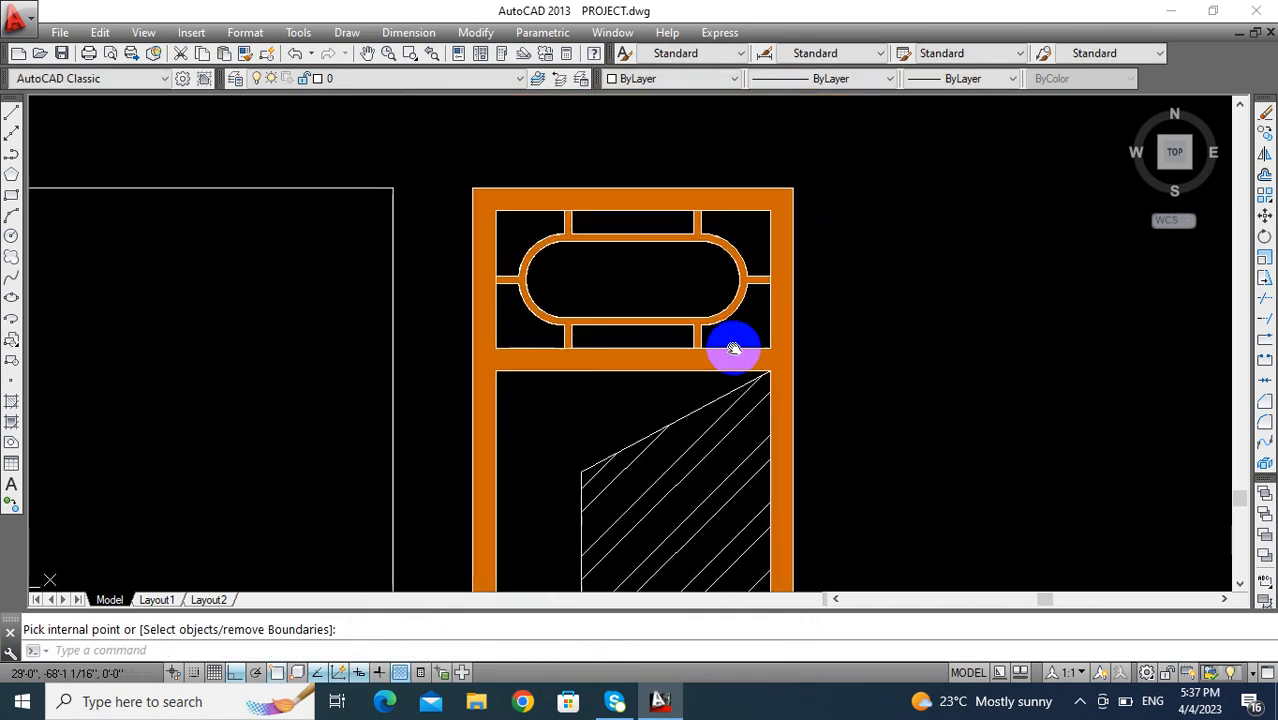
pyautogui.scroll(-4, 734, 348)
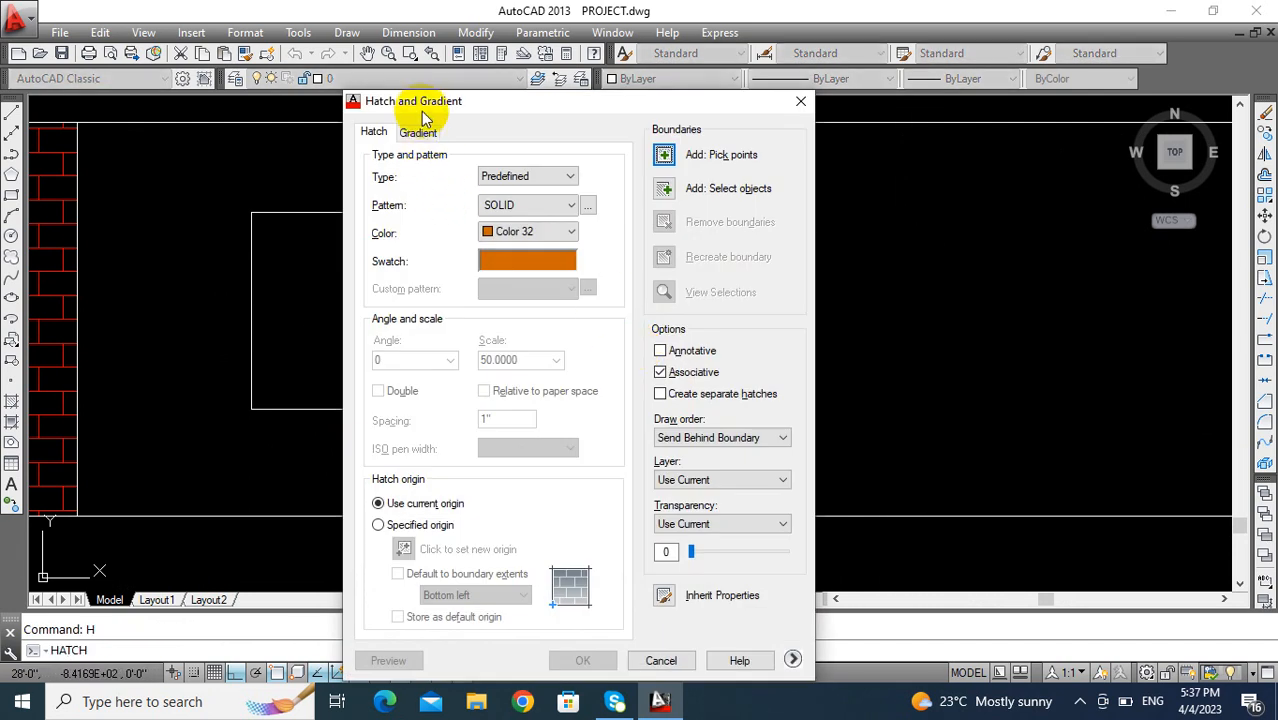
# - Fill the panes inside and around the transom's rounded band with a one-color blue radial gradient hatch
pyautogui.click(418, 133)
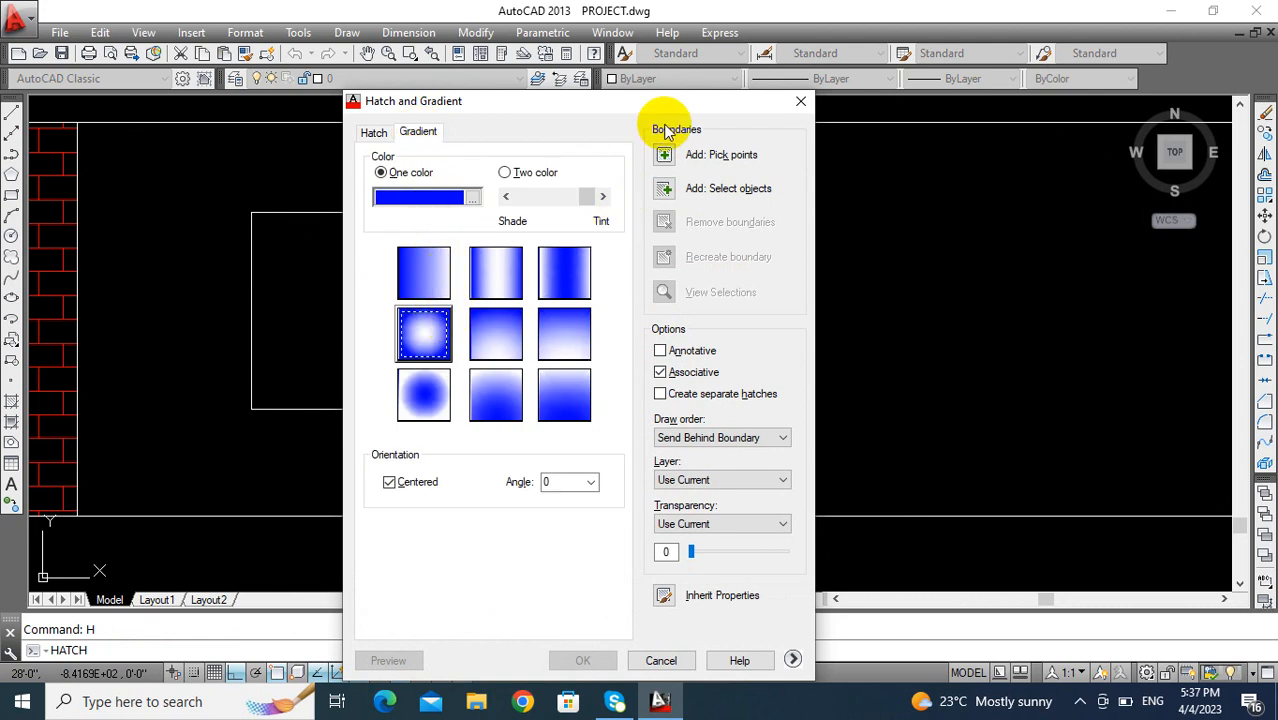
pyautogui.click(665, 156)
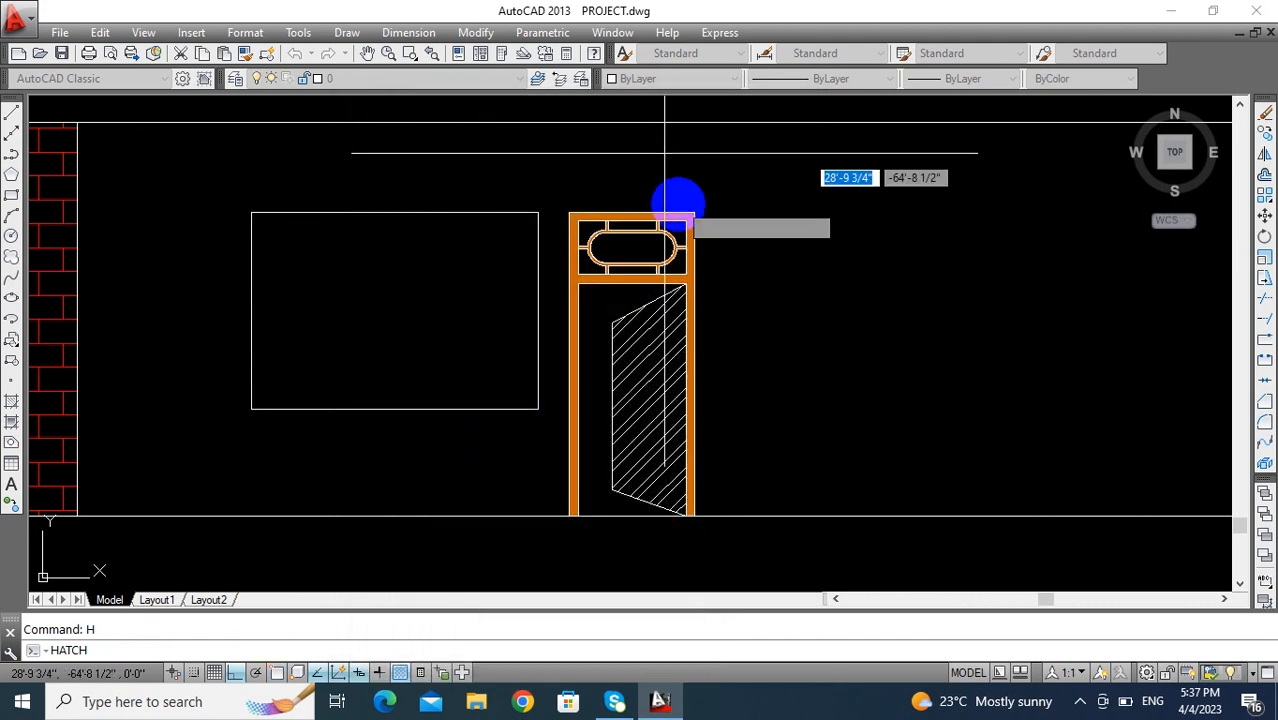
pyautogui.click(655, 248)
pyautogui.scroll(5, 630, 232)
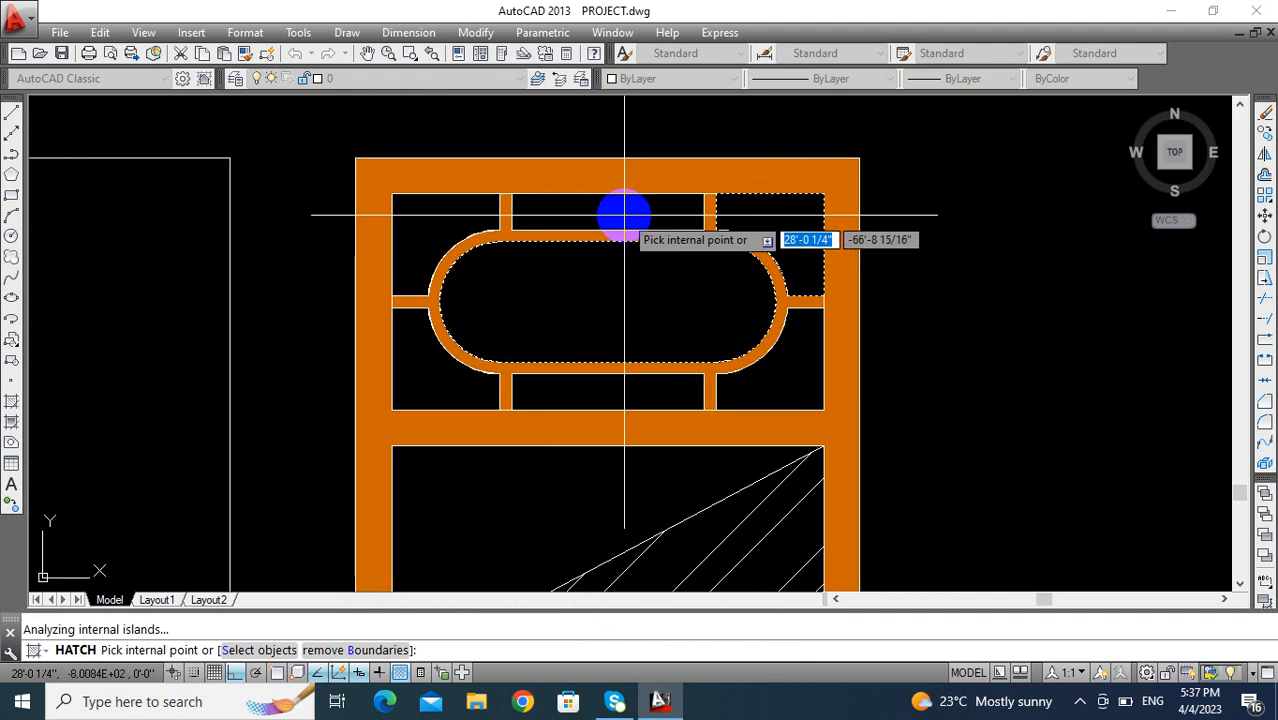
pyautogui.click(442, 245)
pyautogui.click(448, 362)
pyautogui.click(612, 378)
pyautogui.click(750, 380)
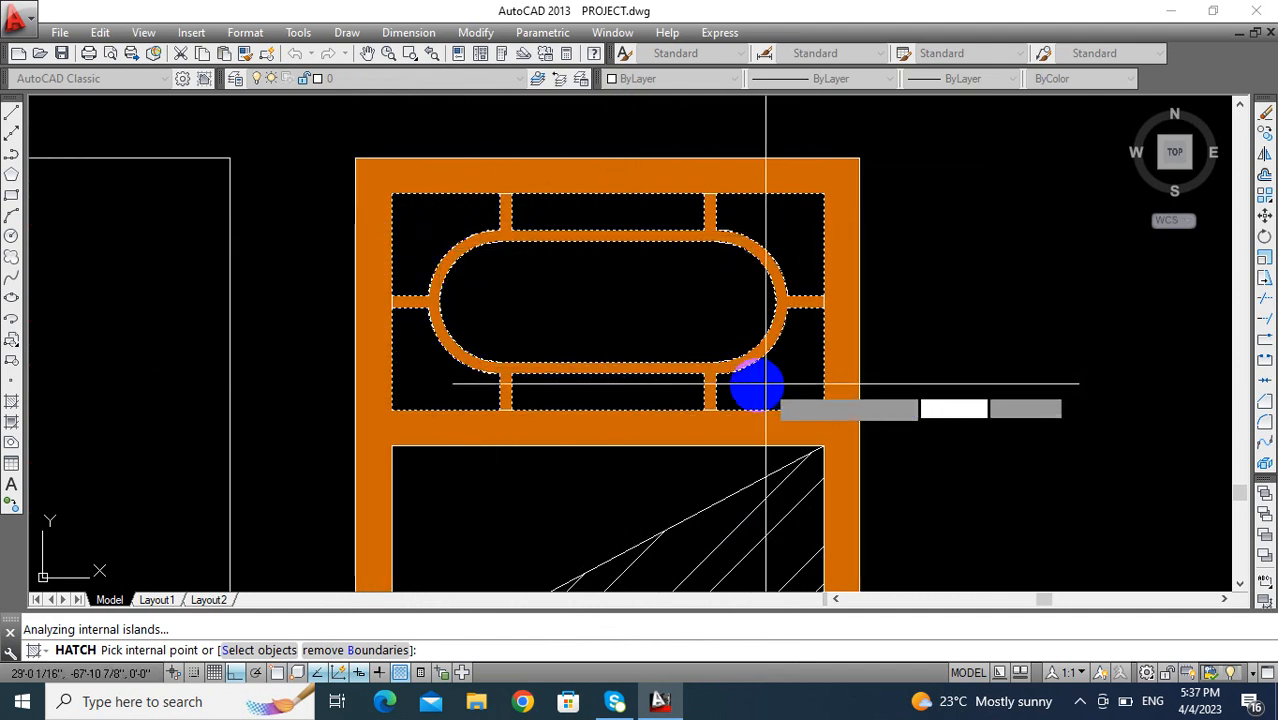
pyautogui.rightClick(656, 325)
pyautogui.scroll(-3, 656, 323)
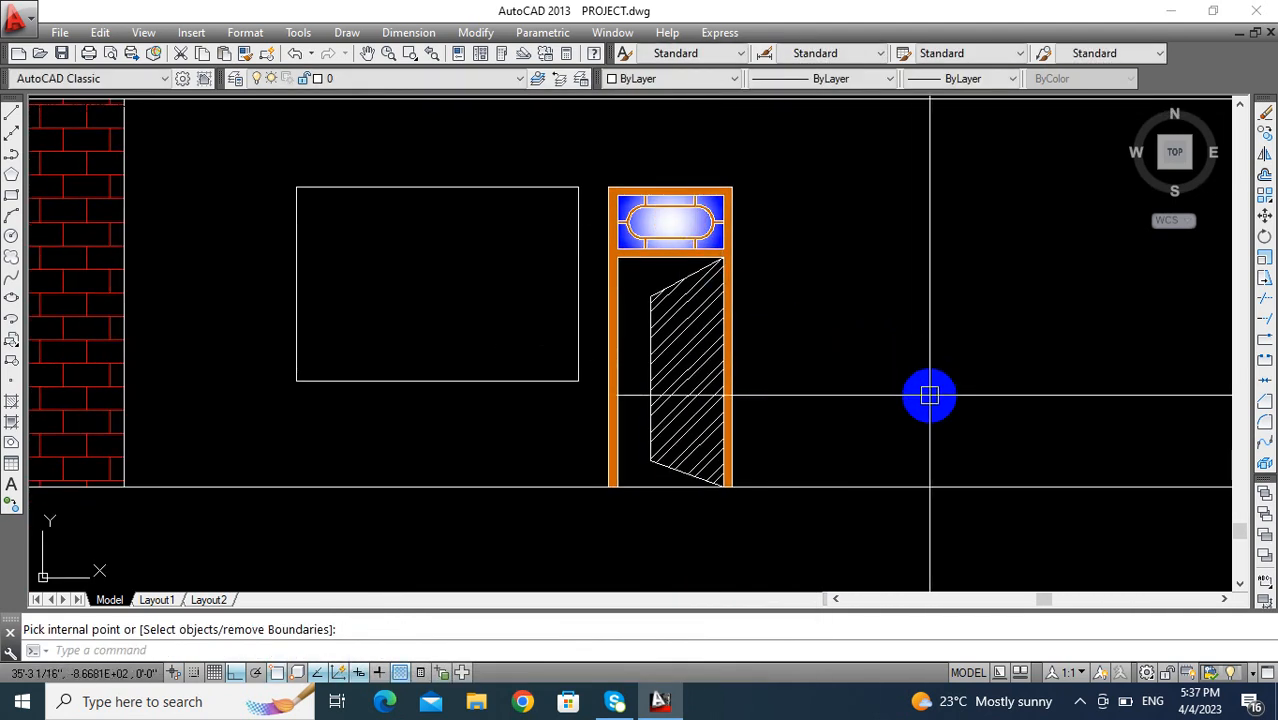
# - Examine the window's frame, mullions and panes in the reference elevation
pyautogui.scroll(-2, 990, 385)
pyautogui.moveTo(990, 385)
pyautogui.mouseDown(button='middle')
pyautogui.moveTo(793, 354)
pyautogui.moveTo(462, 333)
pyautogui.mouseUp(button='middle')
pyautogui.scroll(-4, 787, 314)
pyautogui.scroll(-2, 787, 314)
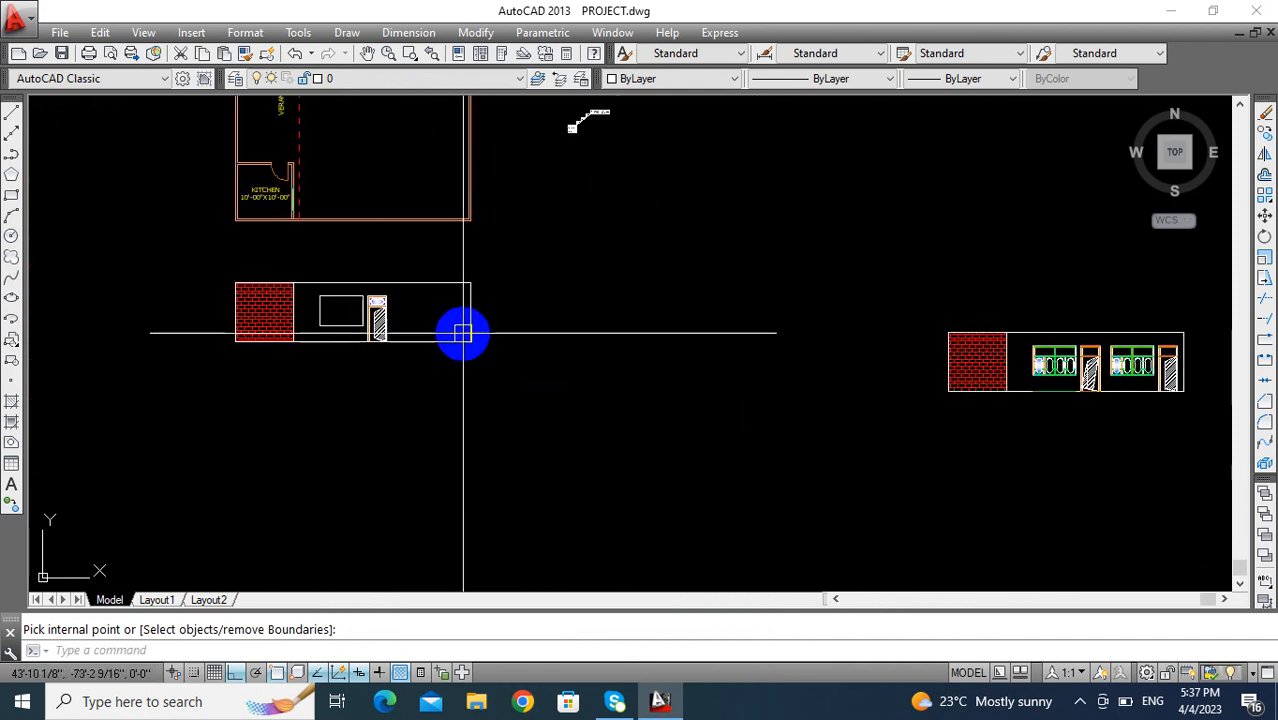
pyautogui.scroll(2, 1228, 342)
pyautogui.scroll(5, 954, 385)
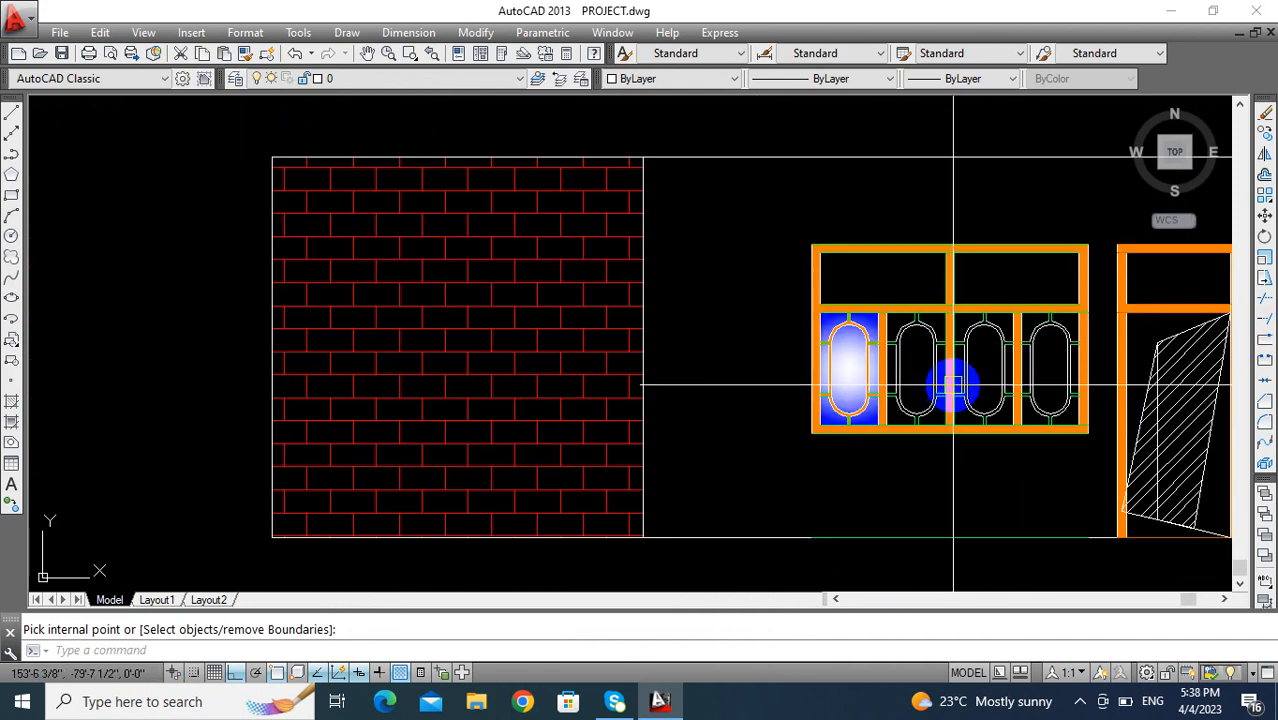
pyautogui.moveTo(954, 385); pyautogui.dragTo(620, 286, button='middle')
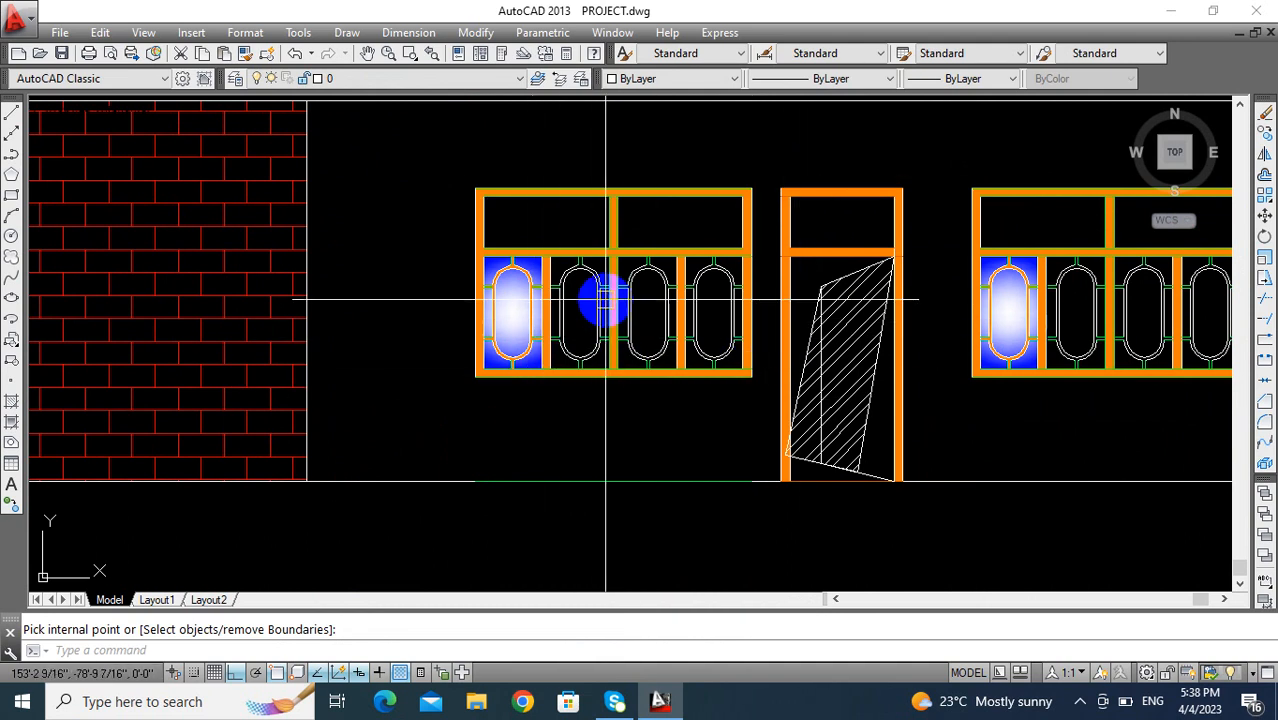
pyautogui.scroll(-8, 608, 294)
pyautogui.scroll(2, 352, 318)
pyautogui.scroll(10, 352, 318)
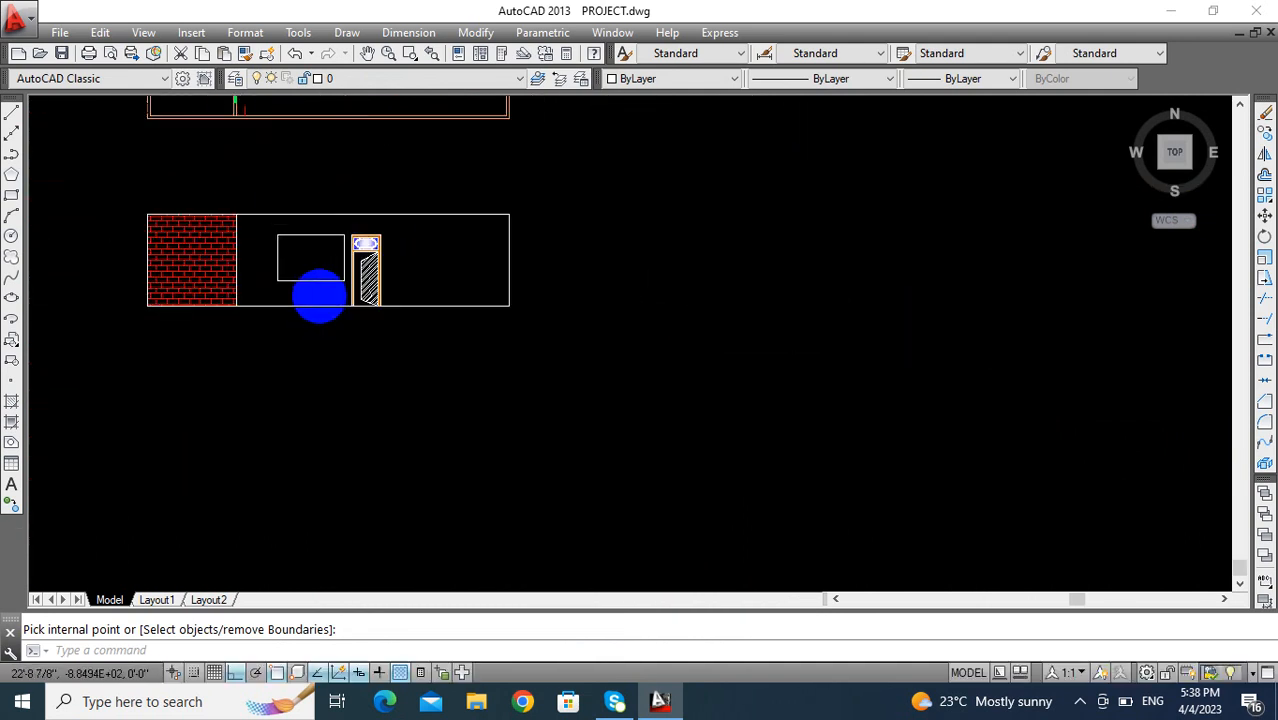
# - Offset all four sides of the window outline inward by 3 to form its frame
pyautogui.moveTo(431, 476); pyautogui.dragTo(421, 498, button='middle')
pyautogui.press('Escape')
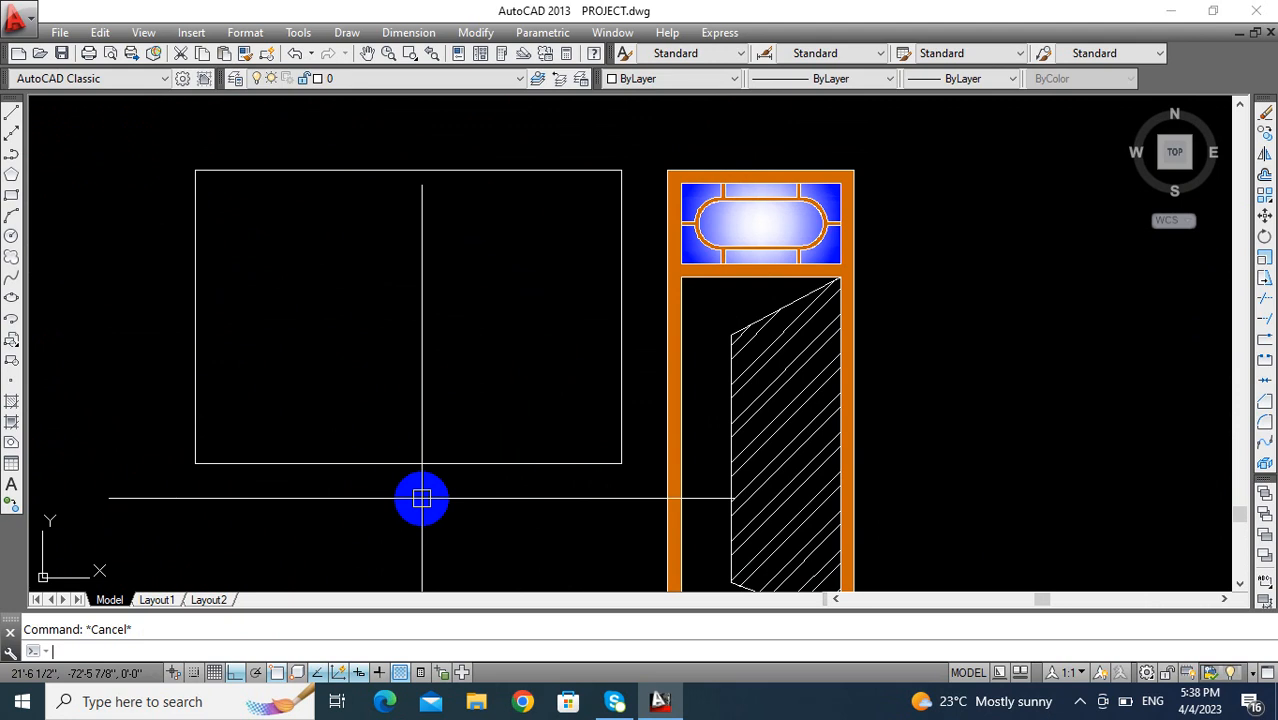
pyautogui.write('o')
pyautogui.press('Return')
pyautogui.write('3')
pyautogui.press('Return')
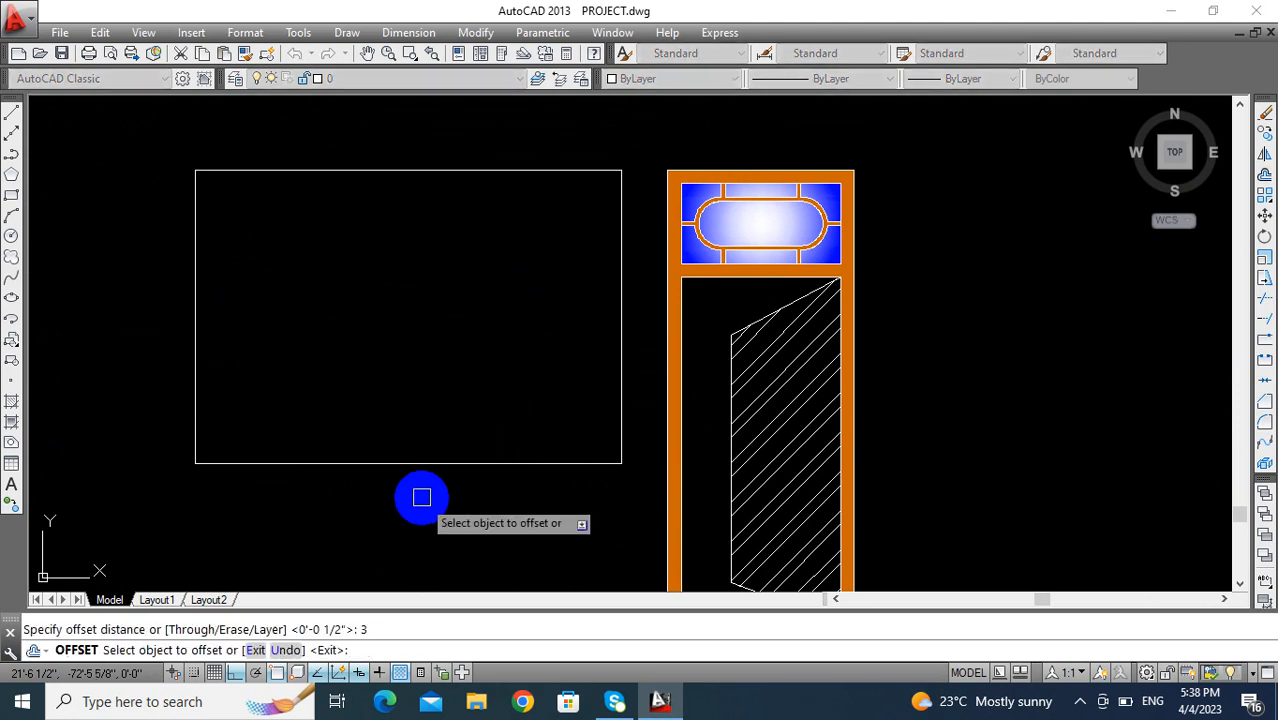
pyautogui.click(429, 465)
pyautogui.click(428, 371)
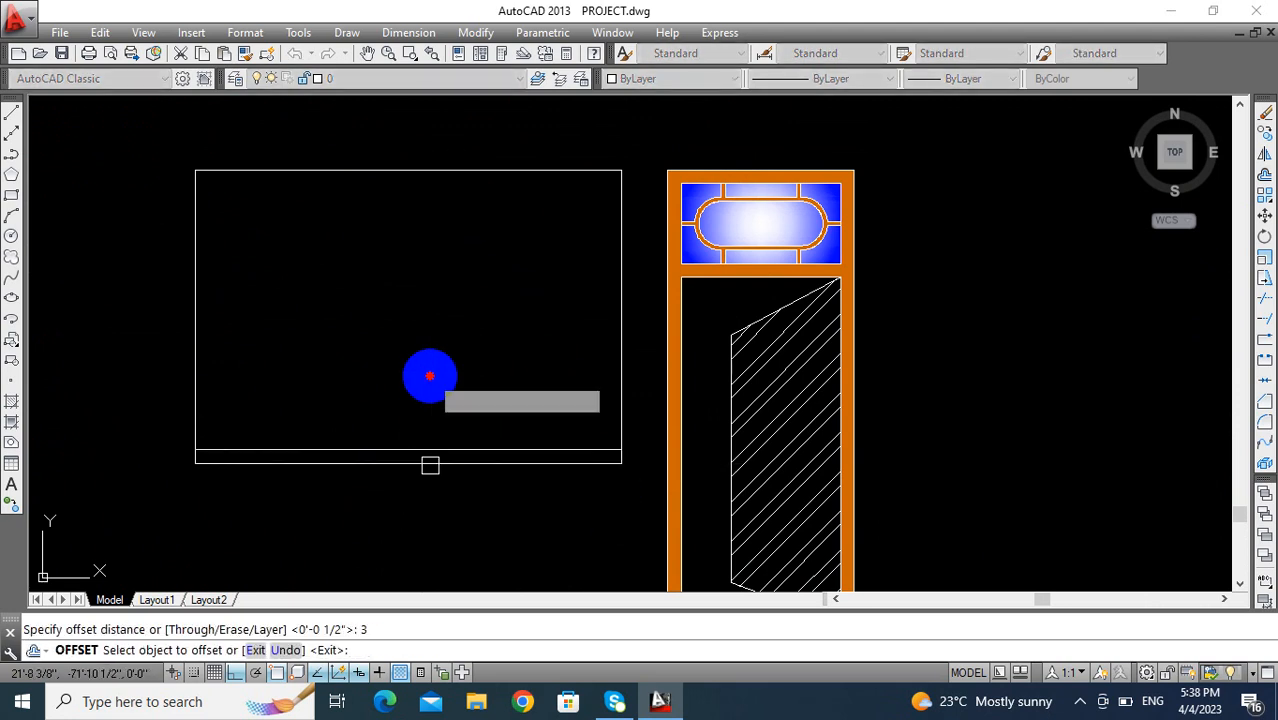
pyautogui.click(448, 173)
pyautogui.click(448, 277)
pyautogui.click(617, 288)
pyautogui.click(320, 287)
pyautogui.click(199, 274)
pyautogui.click(374, 271)
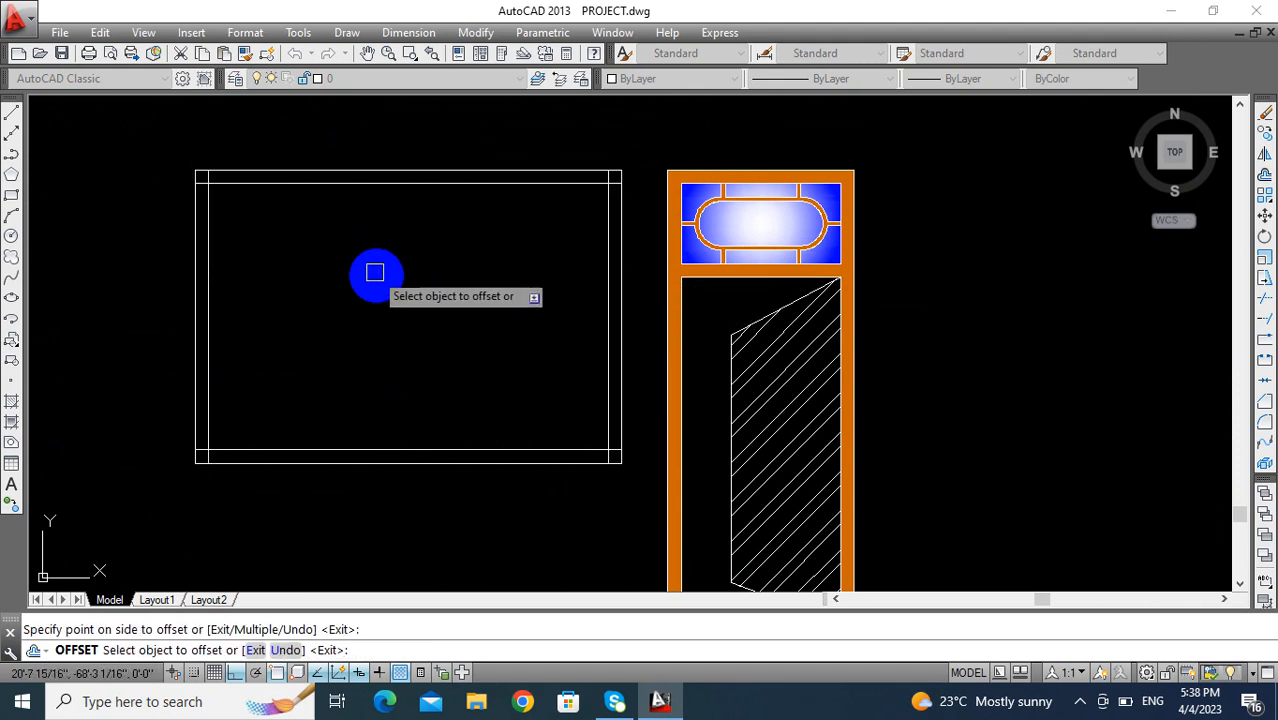
pyautogui.press('Escape')
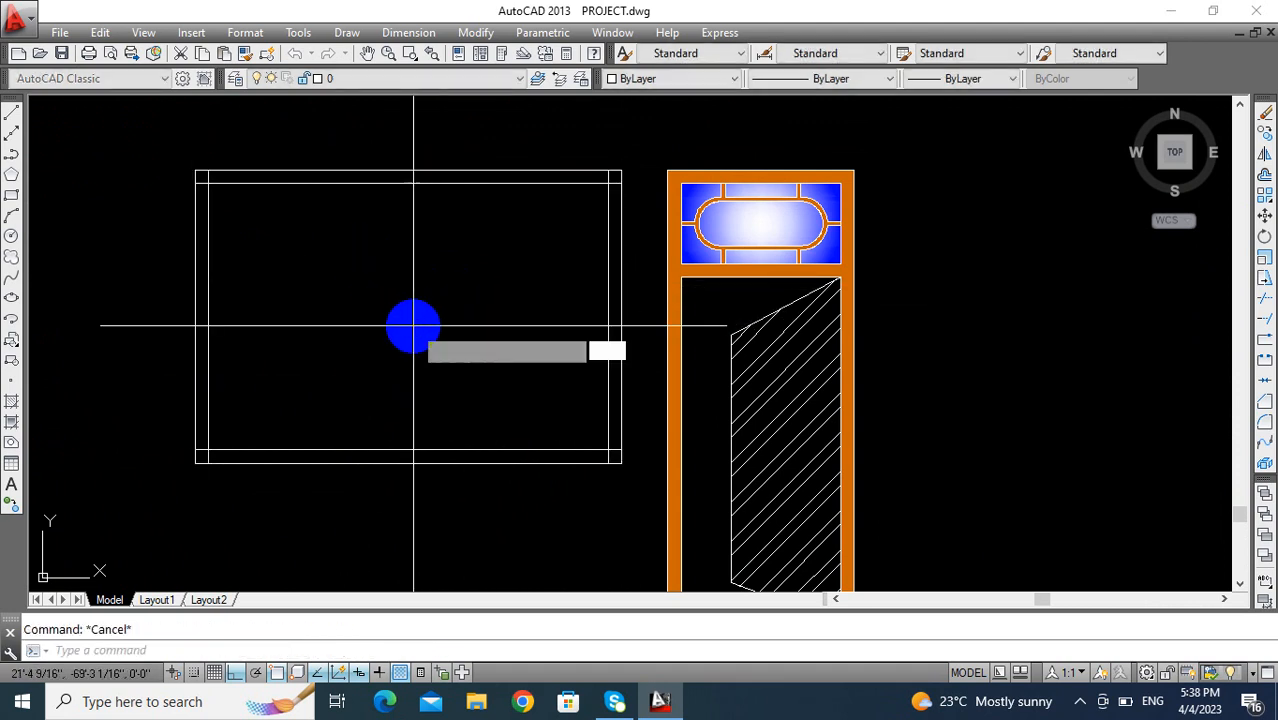
# - Offset the inner top line of the window frame downward by 18
pyautogui.press('Return')
pyautogui.write('1')
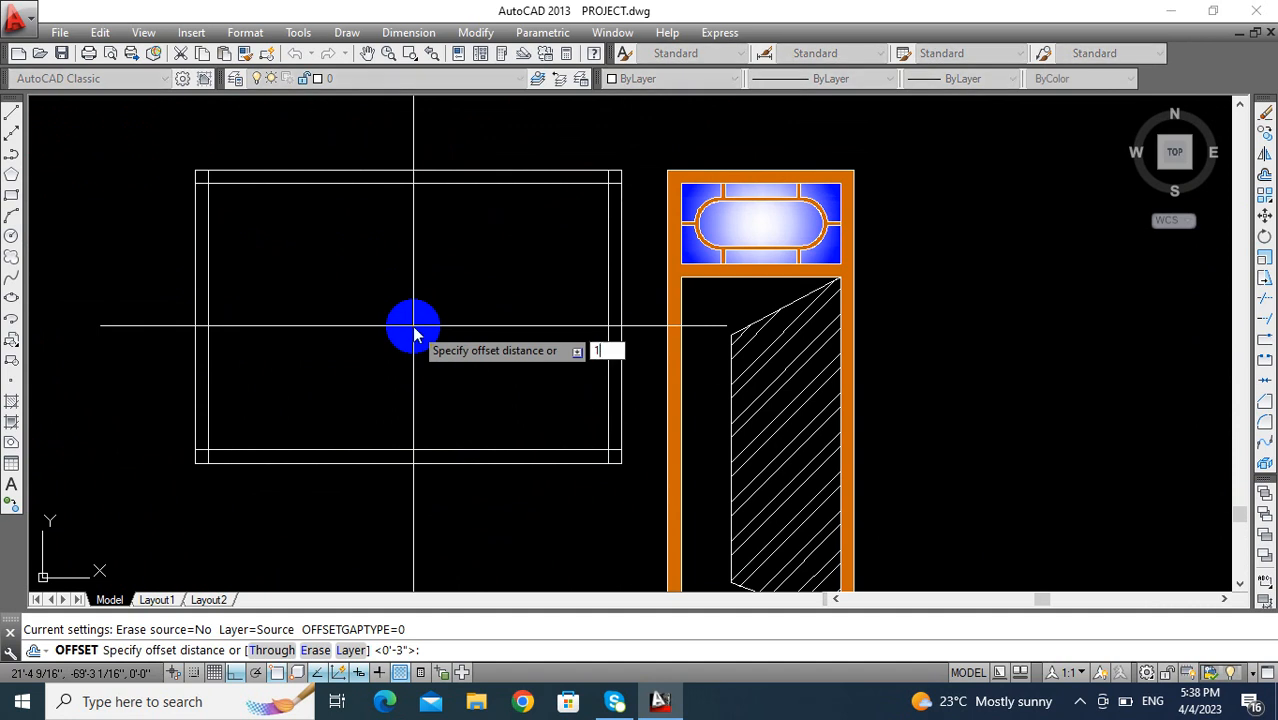
pyautogui.write('8')
pyautogui.press('Return')
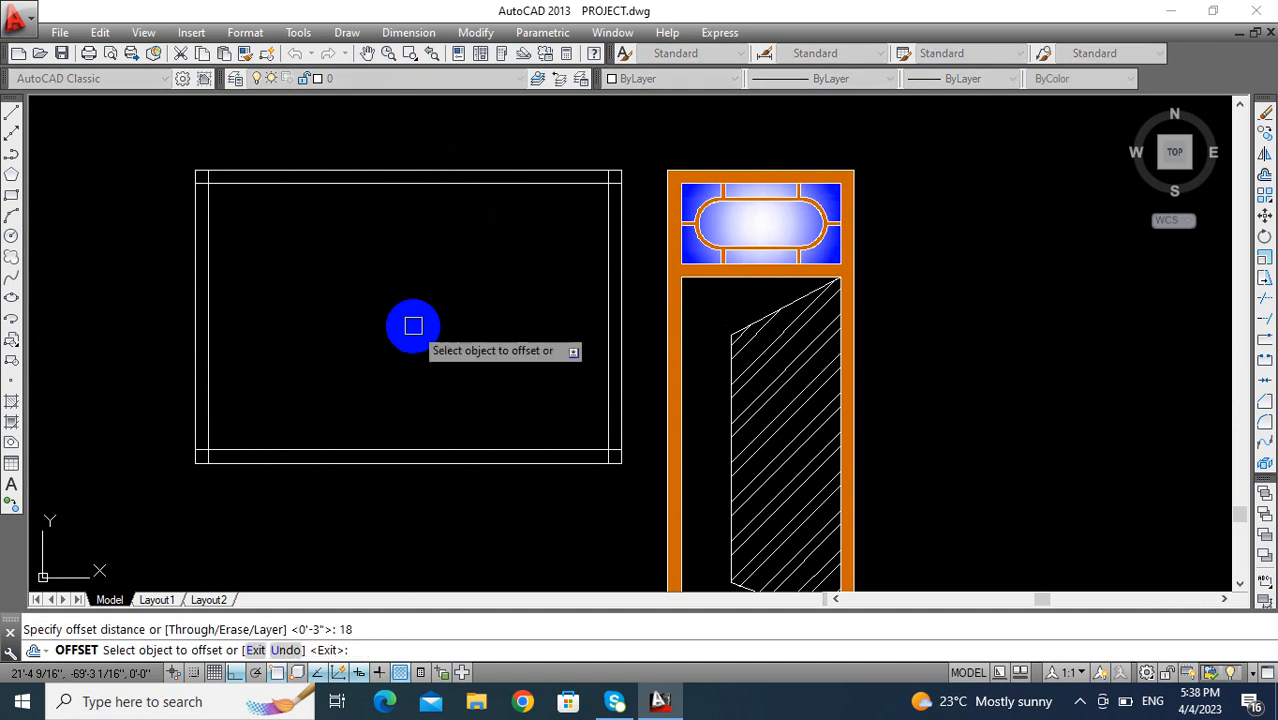
pyautogui.click(408, 190)
pyautogui.click(419, 317)
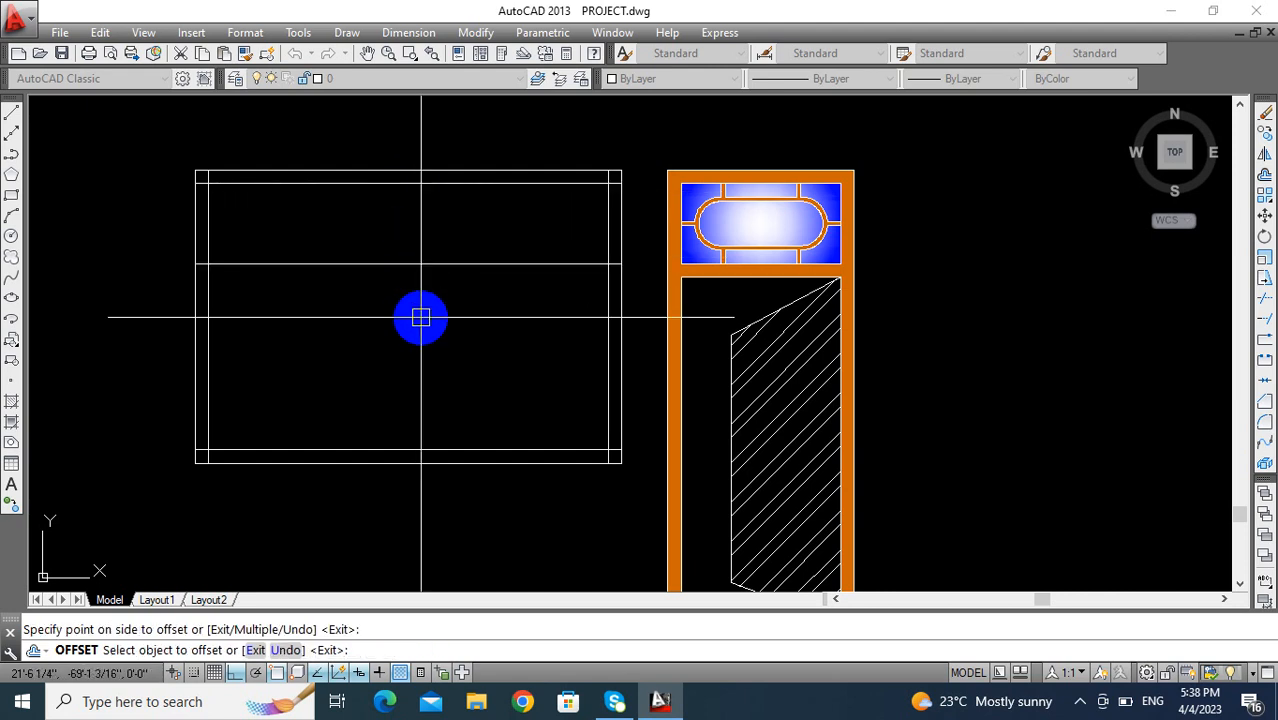
pyautogui.press('Escape')
# - Offset the new horizontal line downward by 3 to form the window's crossbar
pyautogui.write('O')
pyautogui.press('Return')
pyautogui.write('3')
pyautogui.press('Return')
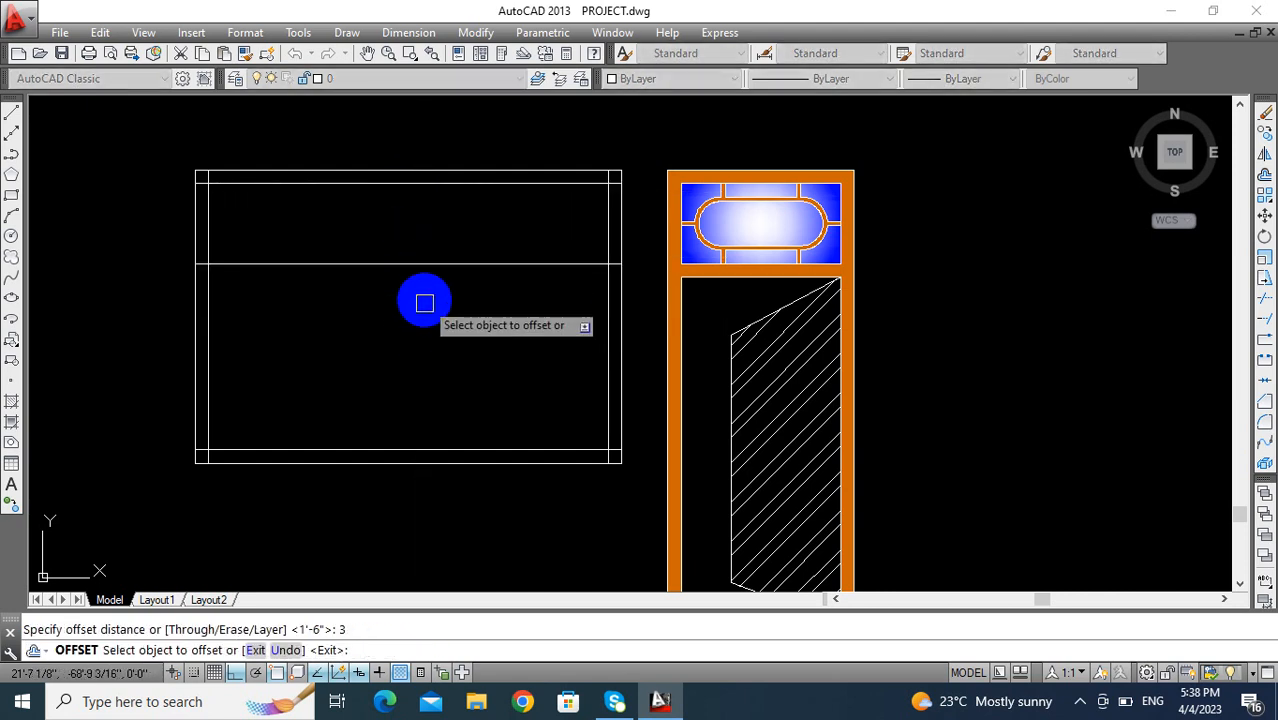
pyautogui.click(417, 266)
pyautogui.click(421, 344)
pyautogui.press('Escape')
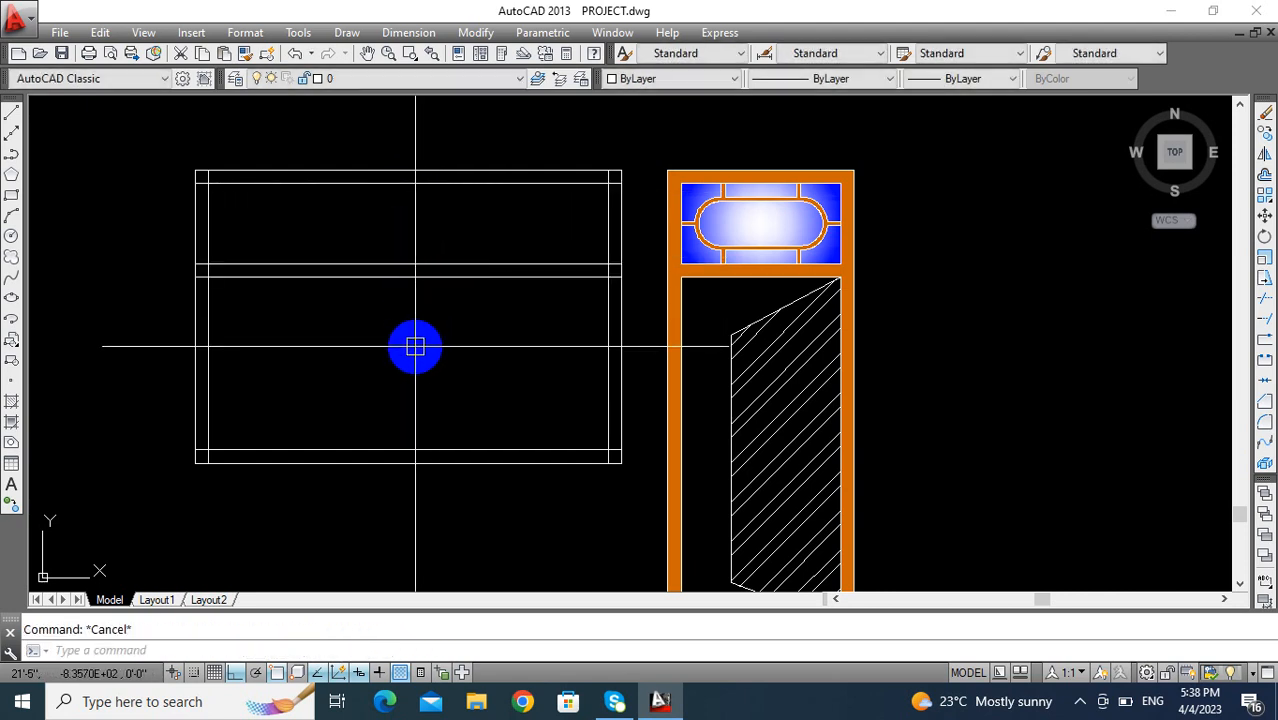
# - Draw a vertical line from the midpoint of the frame's inner top line down to the crossbar
pyautogui.write('L')
pyautogui.press('Return')
pyautogui.click(407, 183)
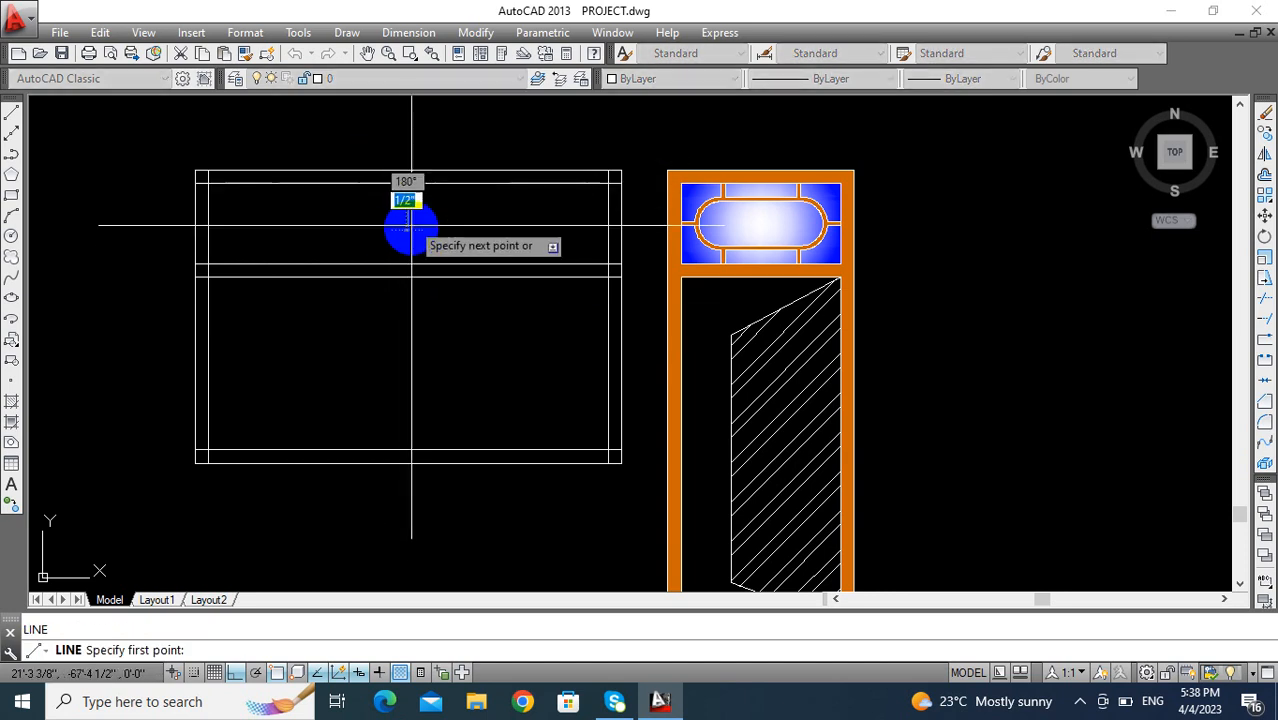
# - Offset the window's vertical center line by 1.5 to both sides for the upper mullion
pyautogui.scroll(-8, 408, 264)
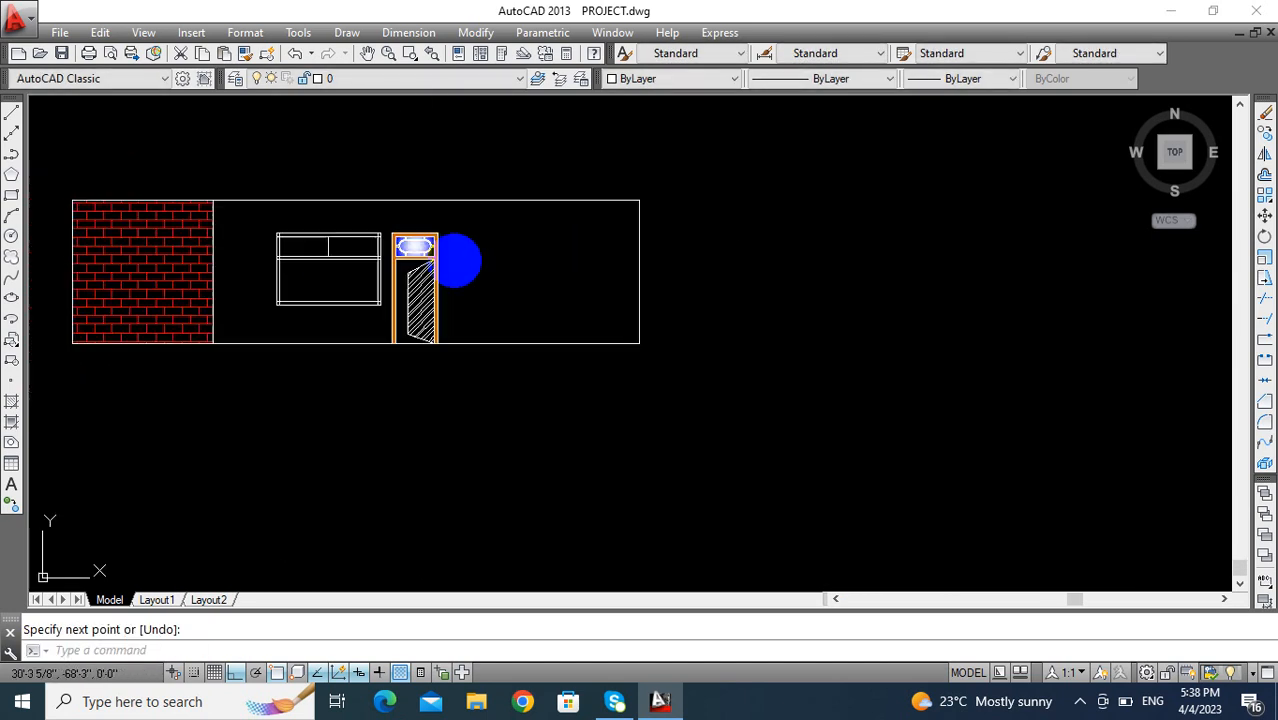
pyautogui.scroll(8, 932, 330)
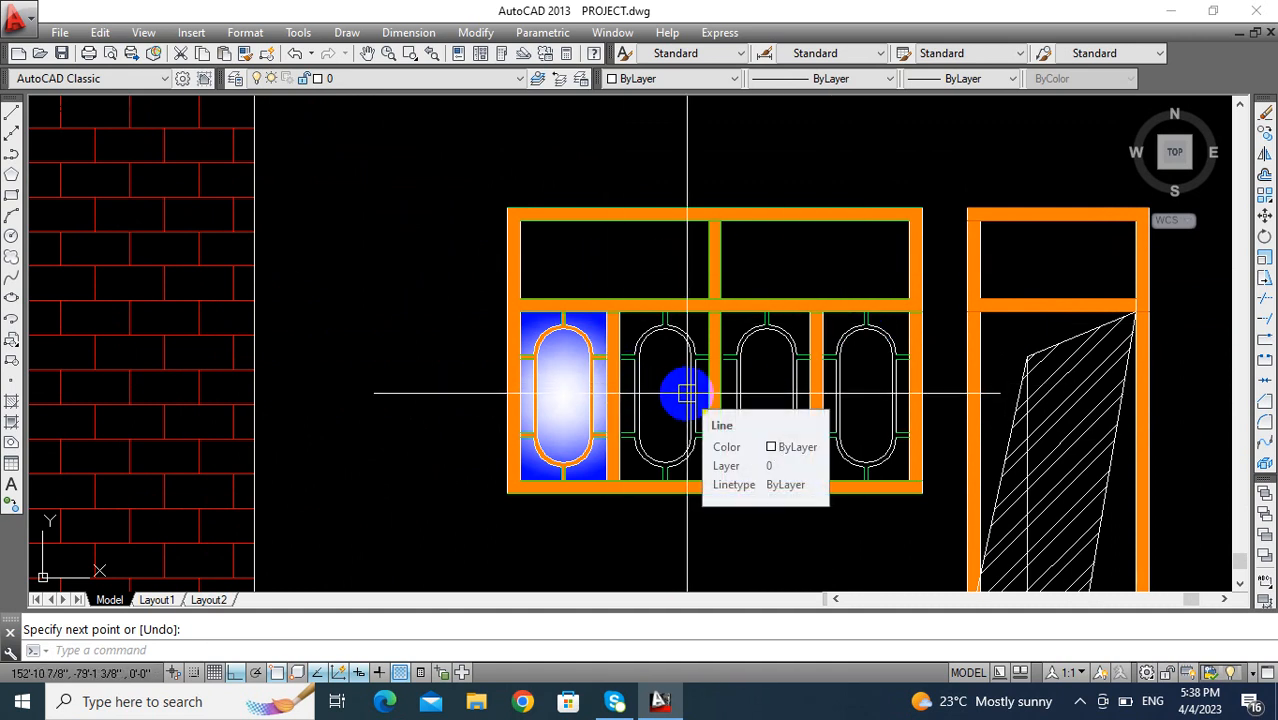
pyautogui.scroll(-6, 686, 393)
pyautogui.scroll(10, 410, 352)
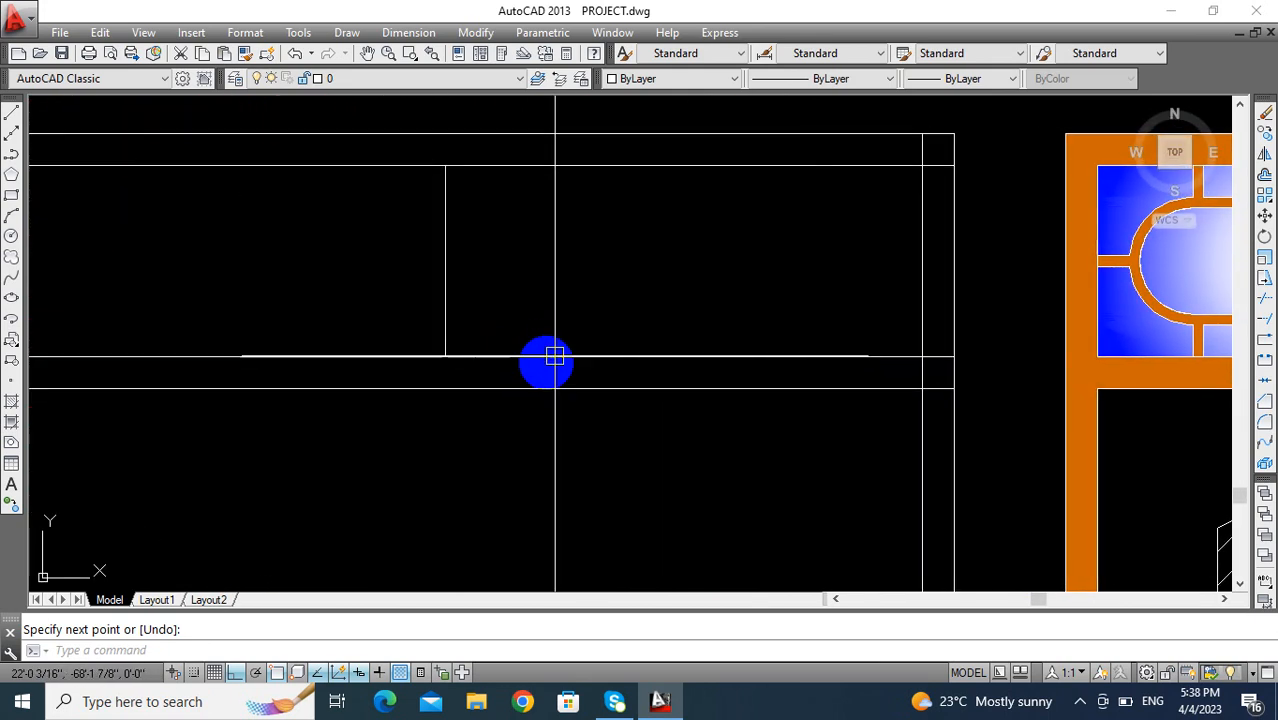
pyautogui.scroll(-3, 554, 356)
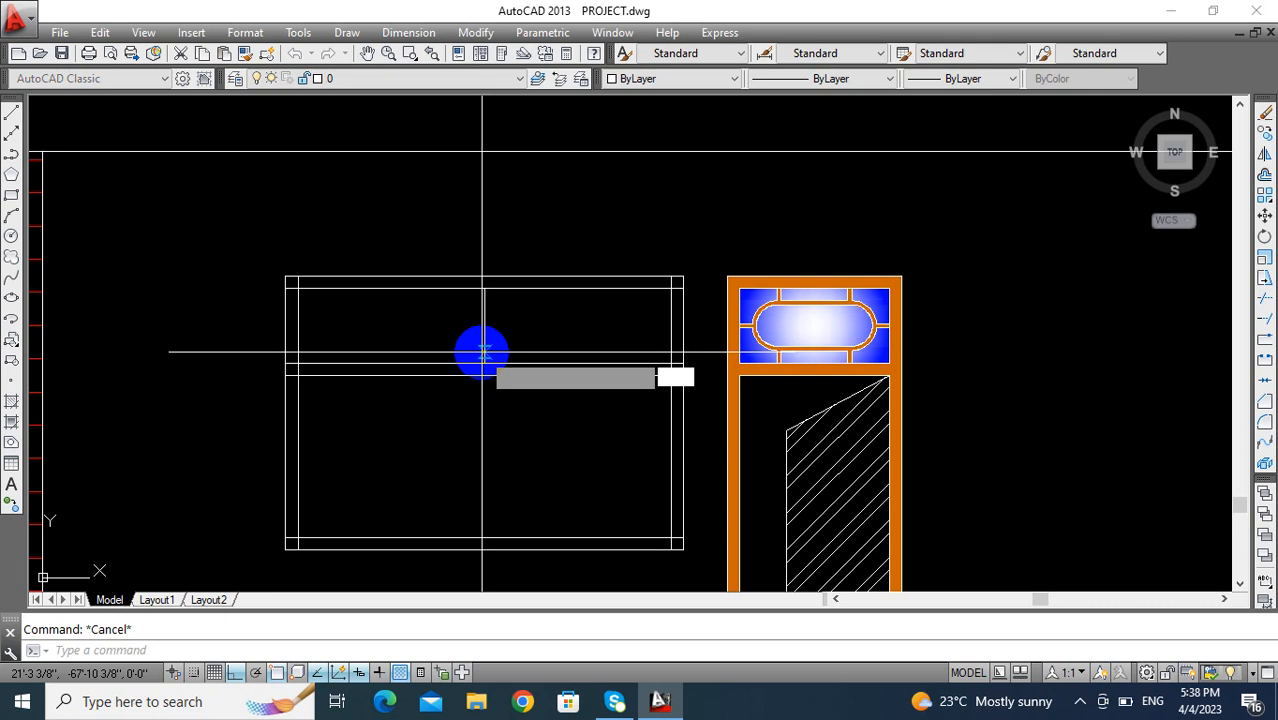
pyautogui.write('o')
pyautogui.press('Return')
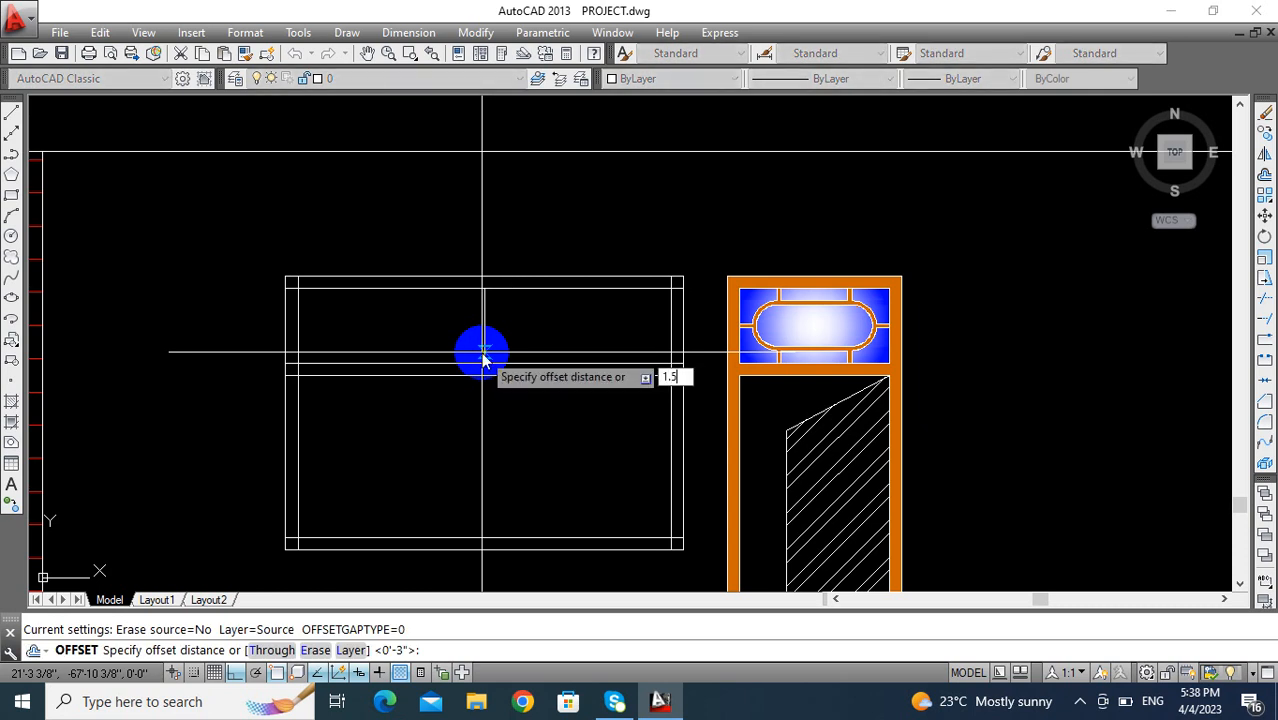
pyautogui.click(482, 338)
pyautogui.click(490, 331)
pyautogui.scroll(3, 474, 320)
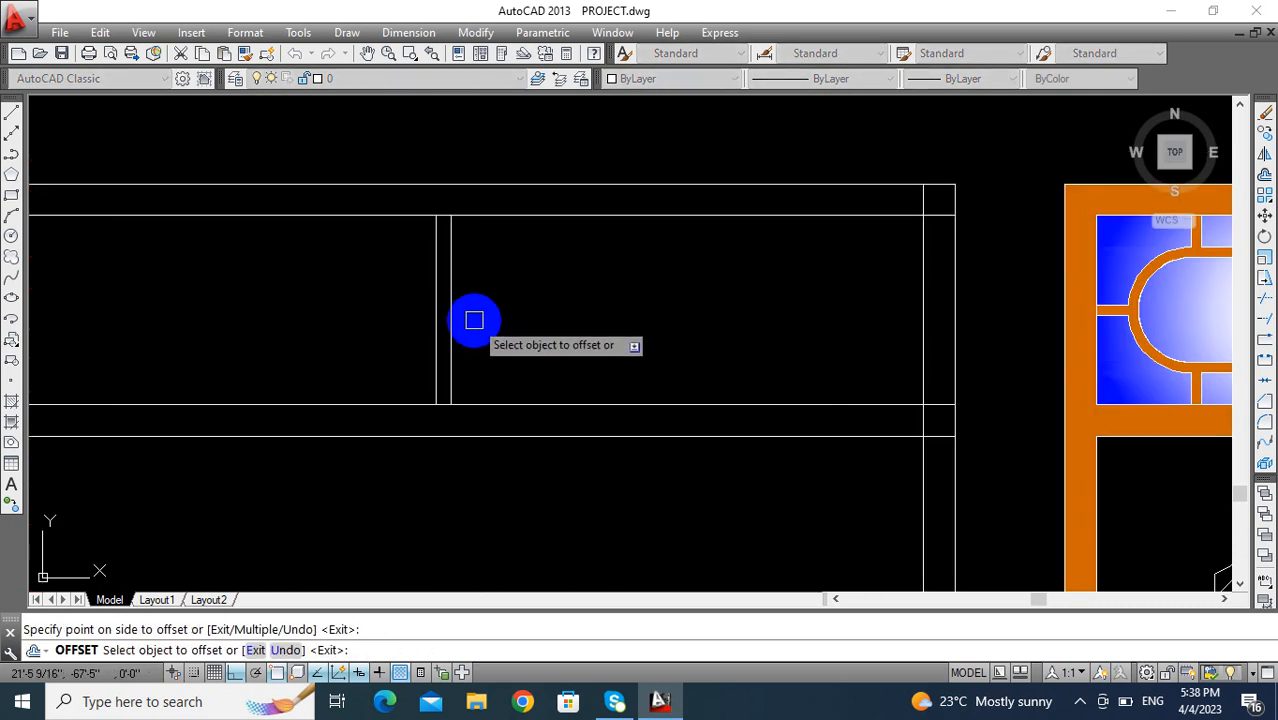
pyautogui.click(453, 312)
pyautogui.click(539, 311)
pyautogui.press('Escape')
pyautogui.press('Escape')
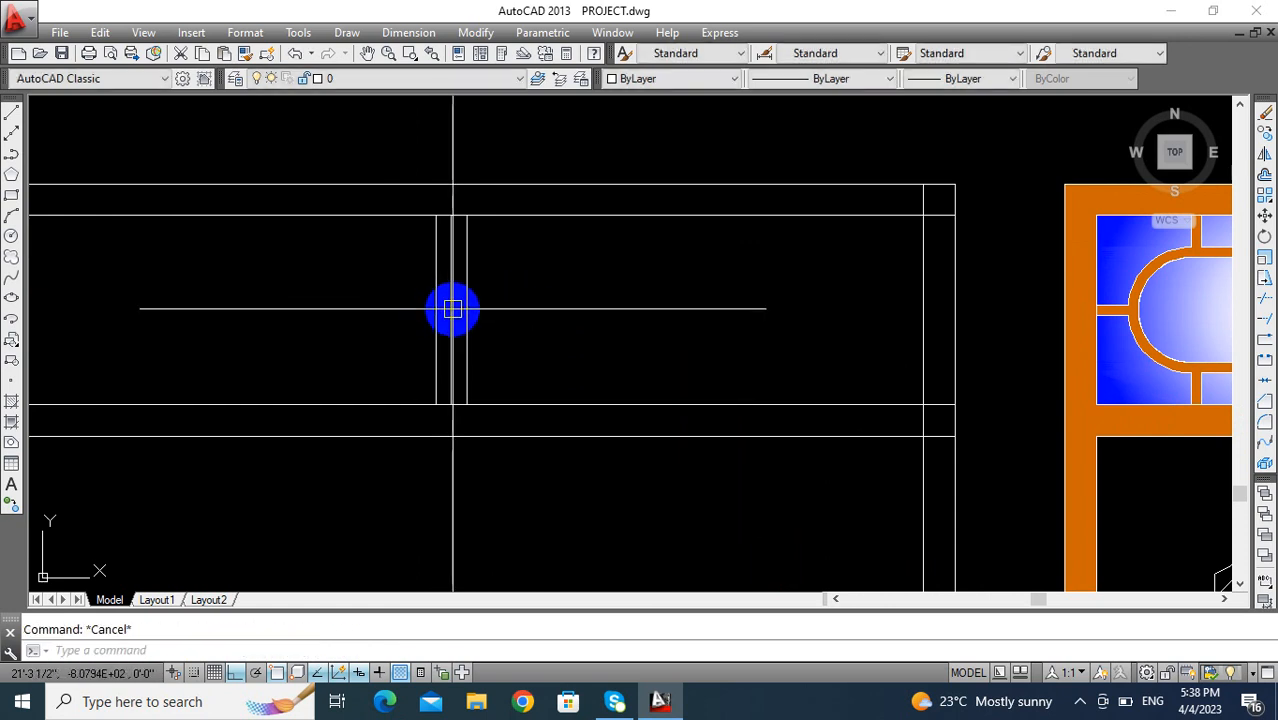
# - Erase the center line between the two edges of the upper mullion
pyautogui.click(451, 309)
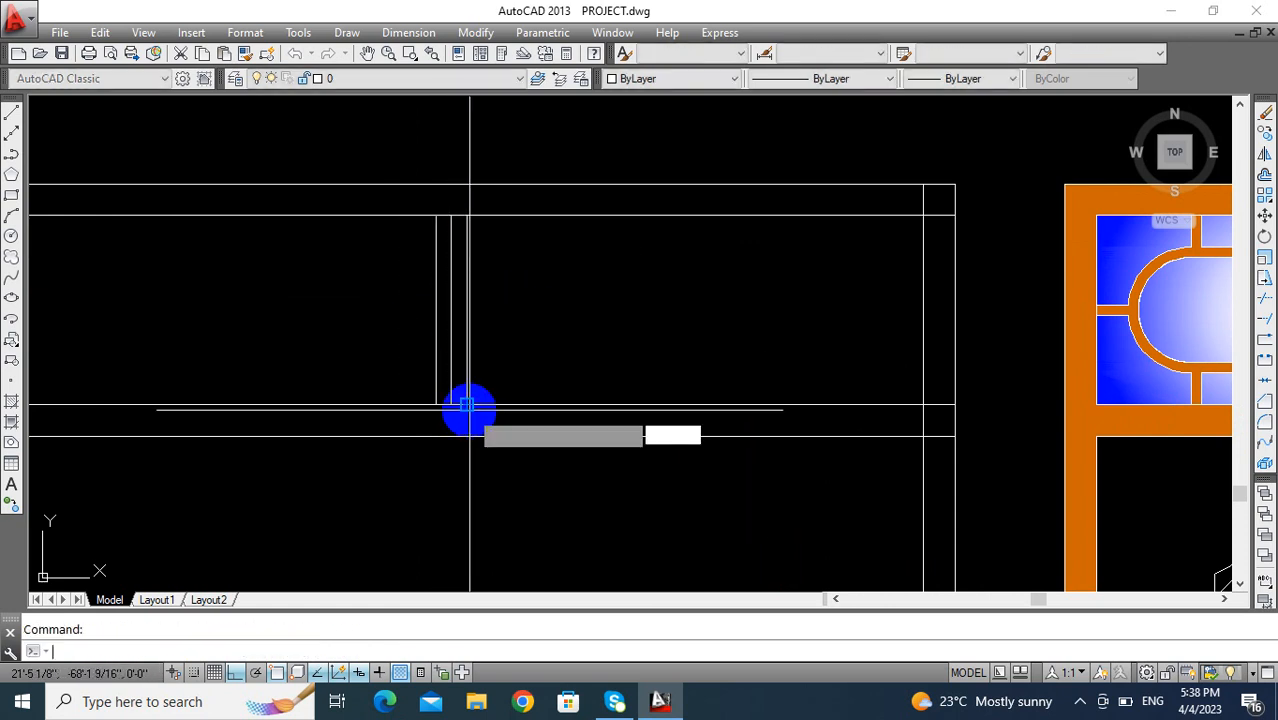
pyautogui.scroll(-2, 469, 408)
pyautogui.press('Escape')
pyautogui.scroll(2, 454, 373)
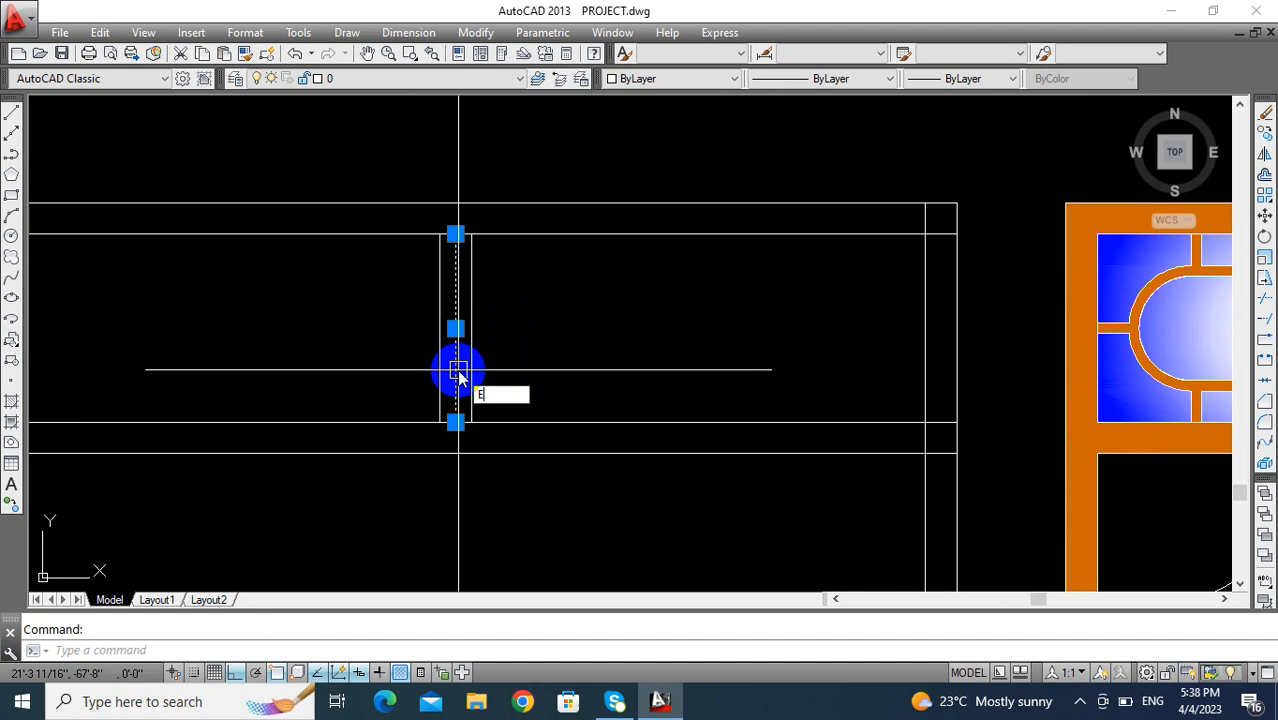
pyautogui.press('Return')
pyautogui.scroll(-5, 459, 369)
pyautogui.moveTo(487, 372)
pyautogui.mouseDown(button='middle')
pyautogui.moveTo(396, 343)
pyautogui.moveTo(432, 364)
pyautogui.mouseUp(button='middle')
pyautogui.press('Escape')
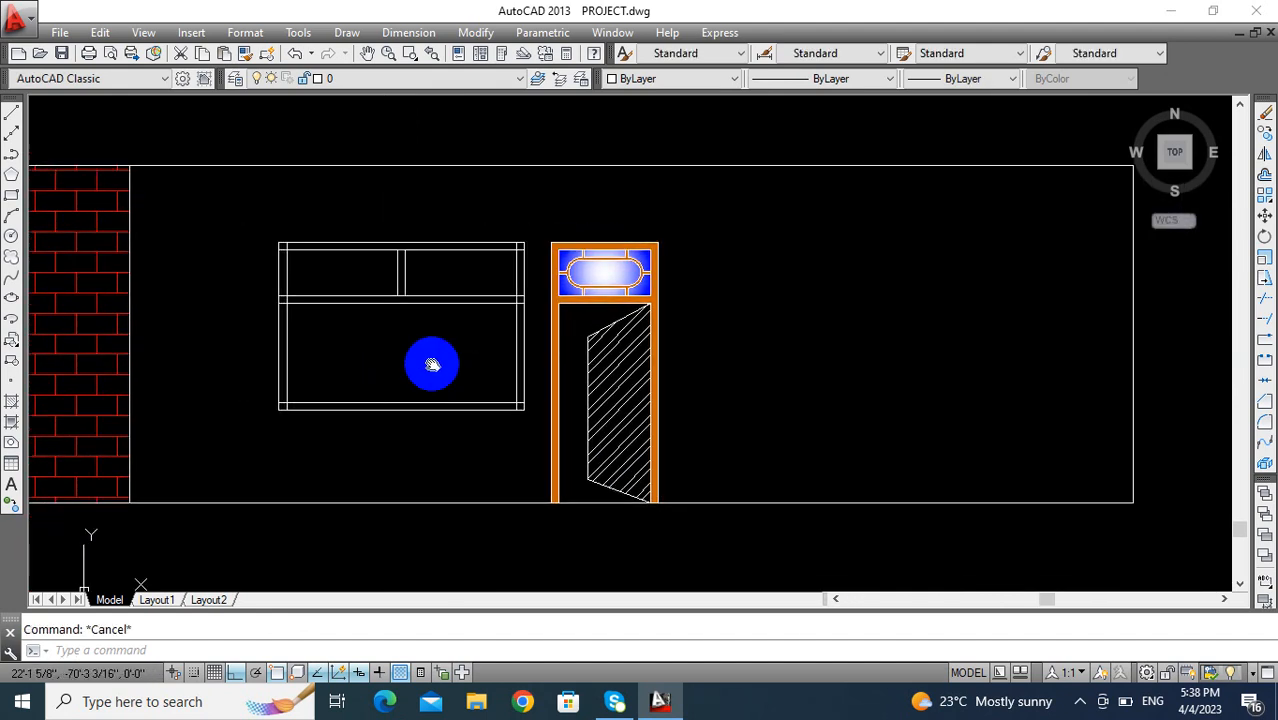
# - Trim the overlapping lines where the window's crossbar meets the right frame side and at the frame's upper-right corner
pyautogui.scroll(2, 450, 300)
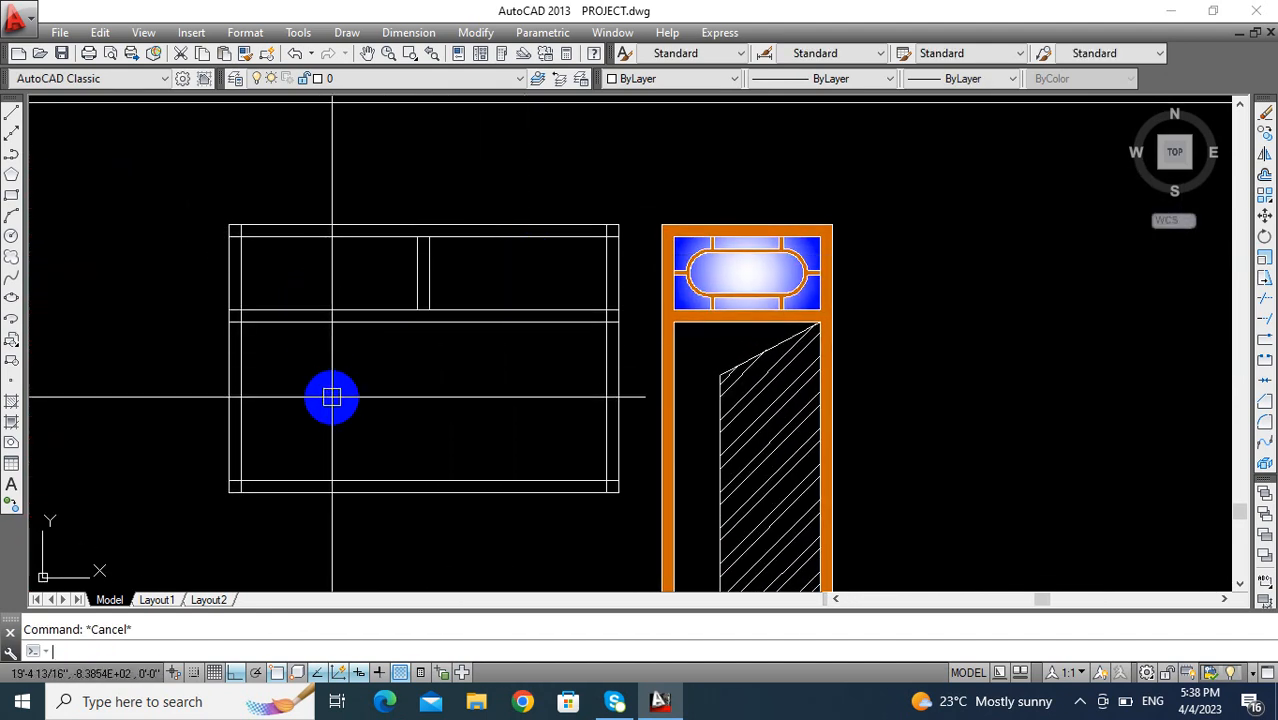
pyautogui.write('tr')
pyautogui.press('Return')
pyautogui.press('Return')
pyautogui.scroll(6, 613, 317)
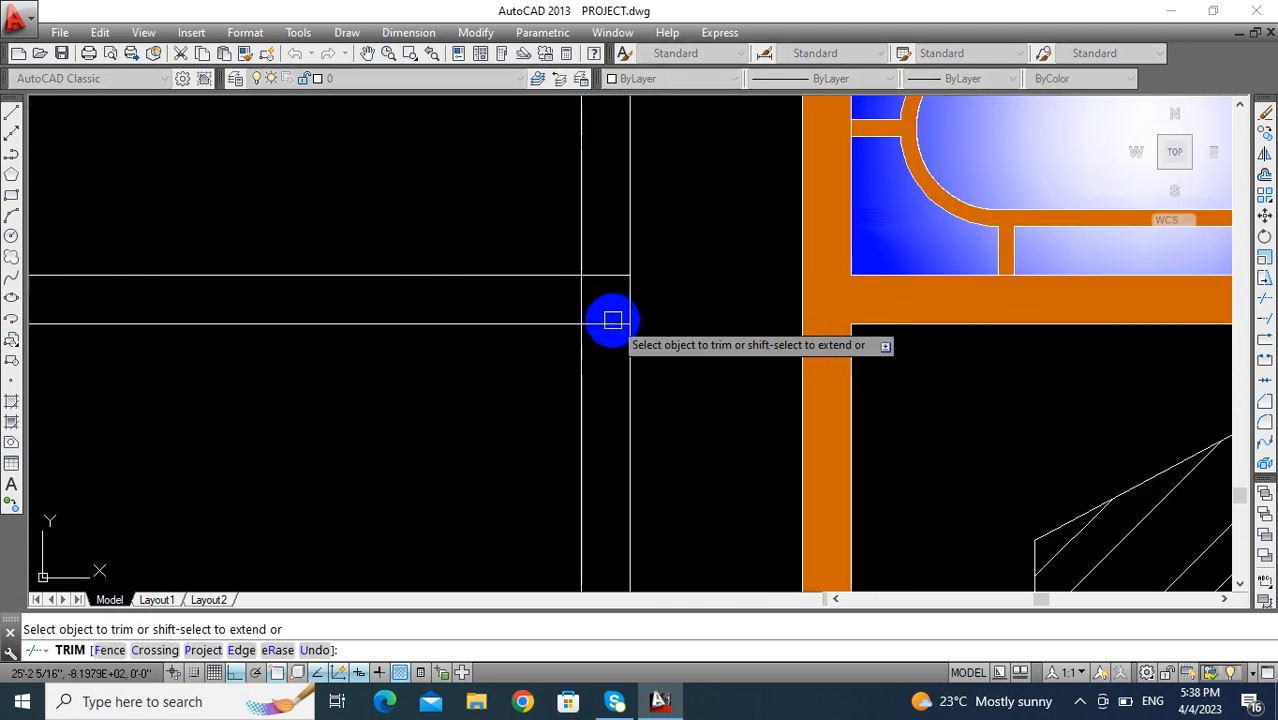
pyautogui.scroll(-4, 585, 300)
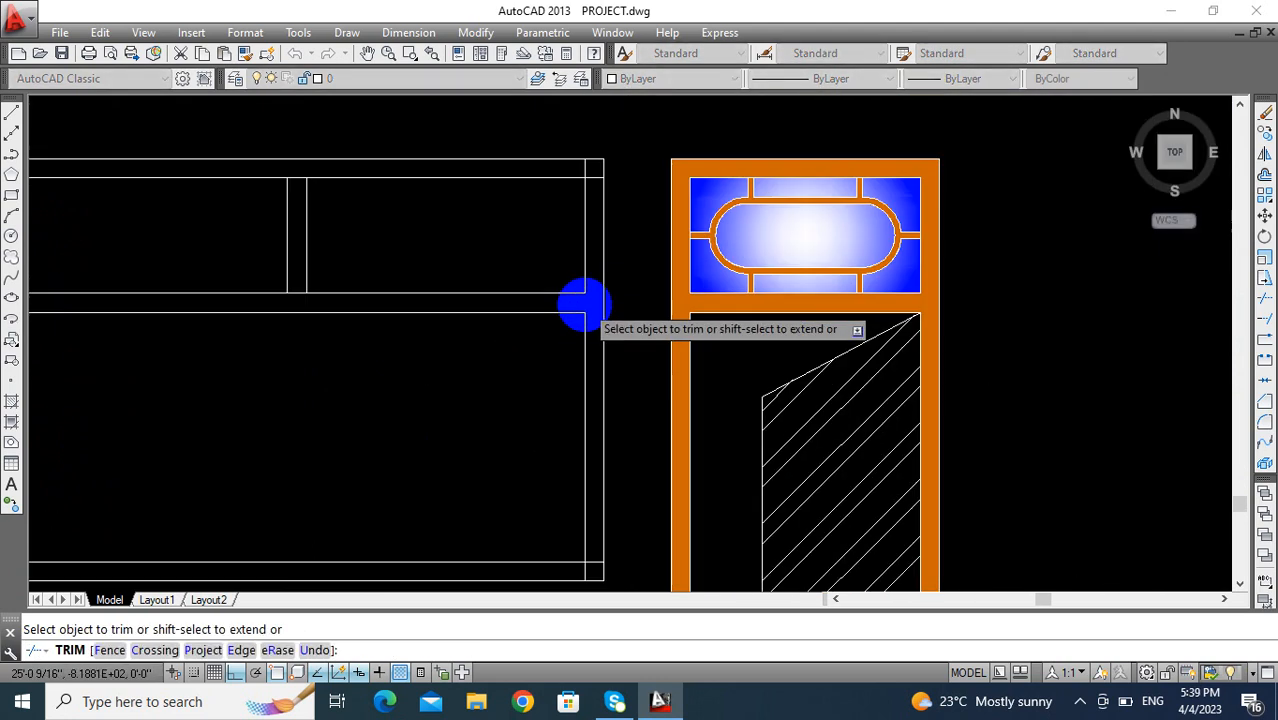
pyautogui.scroll(4, 600, 310)
pyautogui.click(640, 349)
pyautogui.scroll(-3, 542, 385)
# - Trim the inner frame line and the crossbar's upper line between the two edges of the upper mullion
pyautogui.scroll(3, 395, 385)
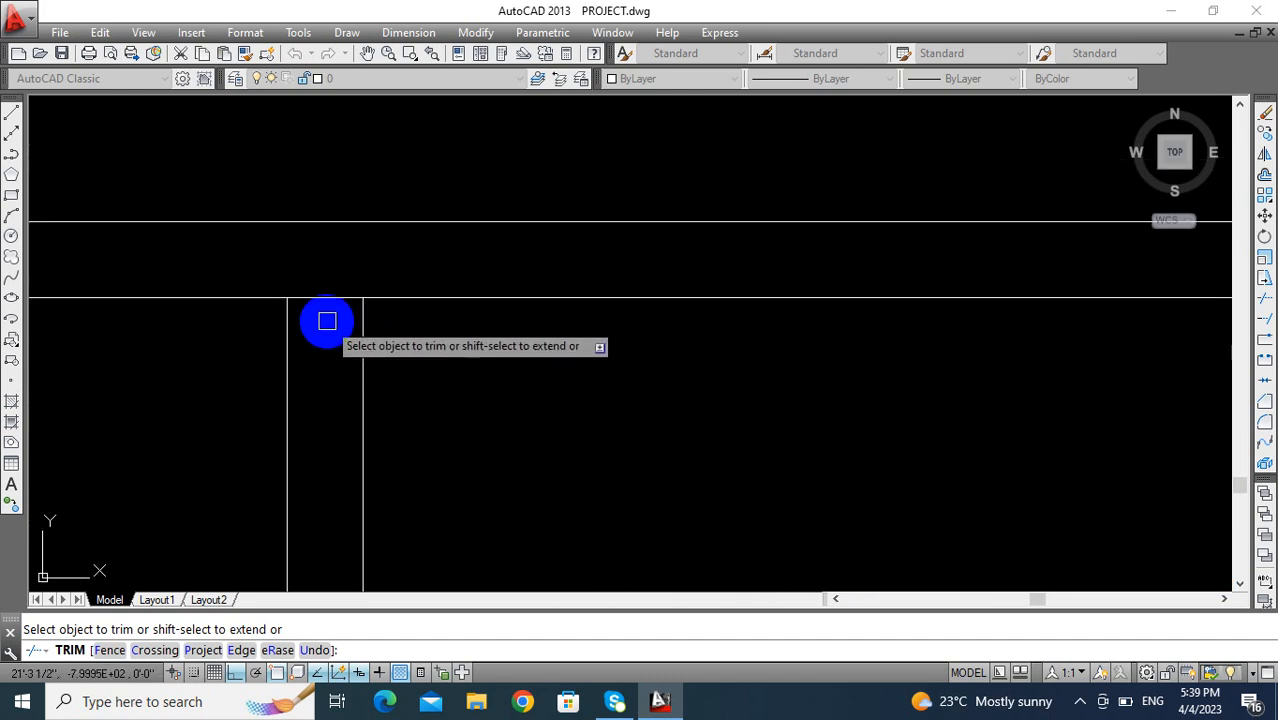
pyautogui.scroll(-3, 370, 420)
pyautogui.scroll(2, 431, 460)
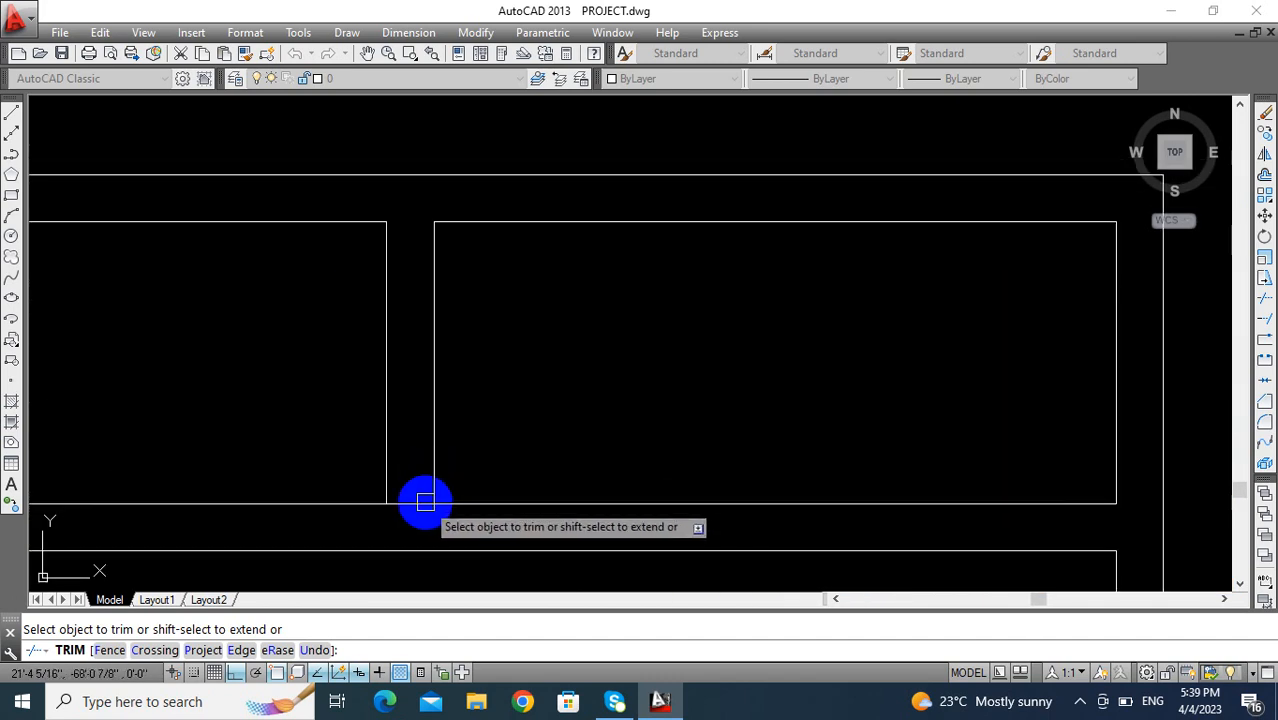
pyautogui.scroll(-3, 425, 402)
# - Trim the overlapping lines along the window's left frame side at its upper corner, the crossbar junction and its lower corner
pyautogui.scroll(3, 285, 365)
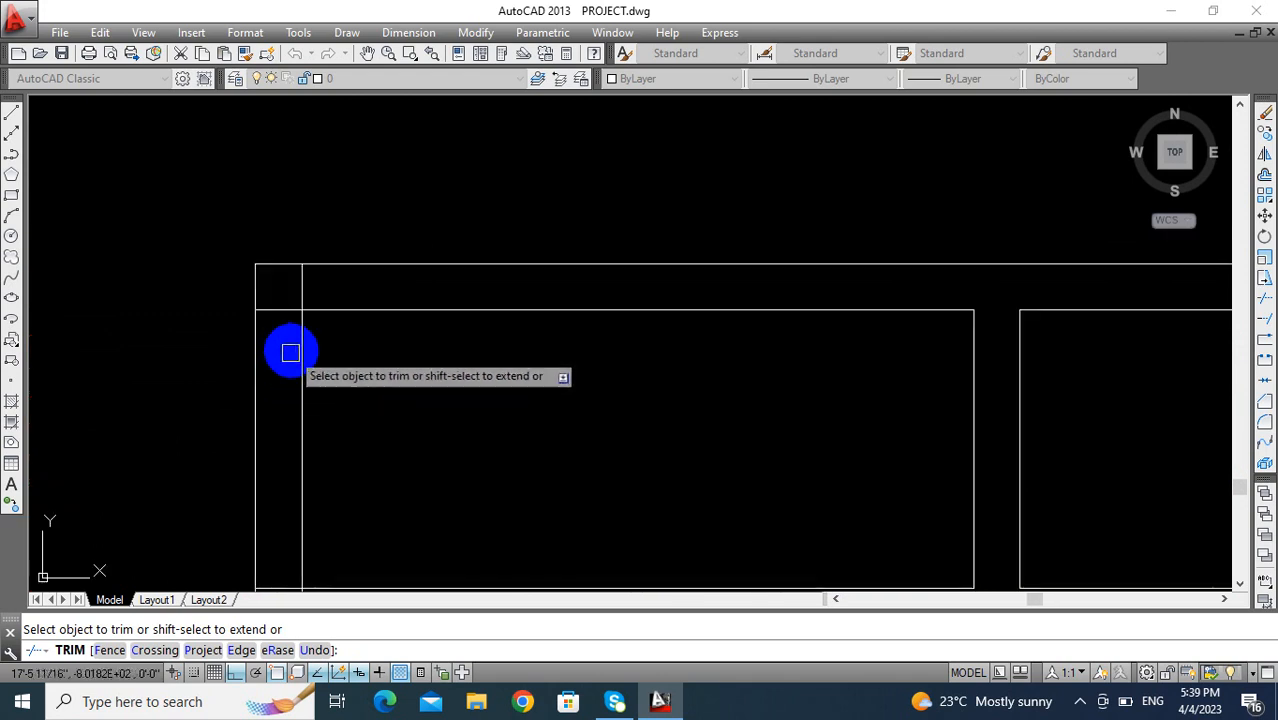
pyautogui.click(282, 310)
pyautogui.scroll(-3, 320, 340)
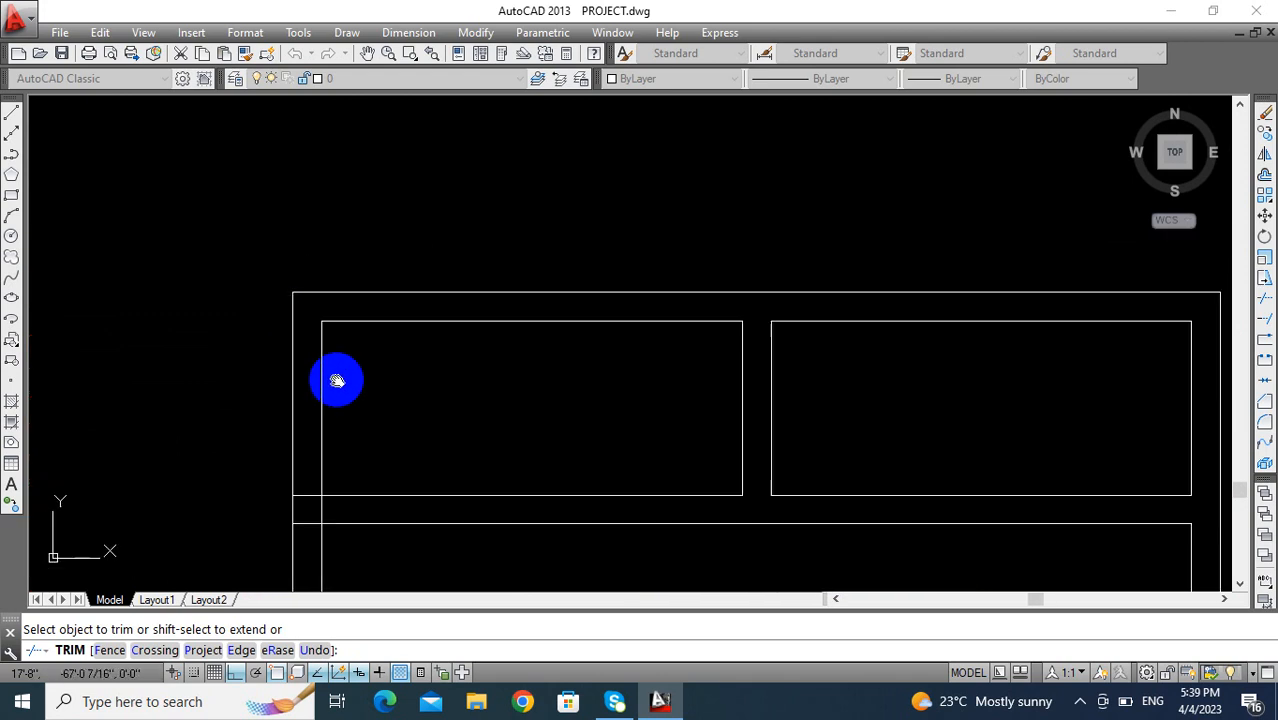
pyautogui.scroll(3, 334, 360)
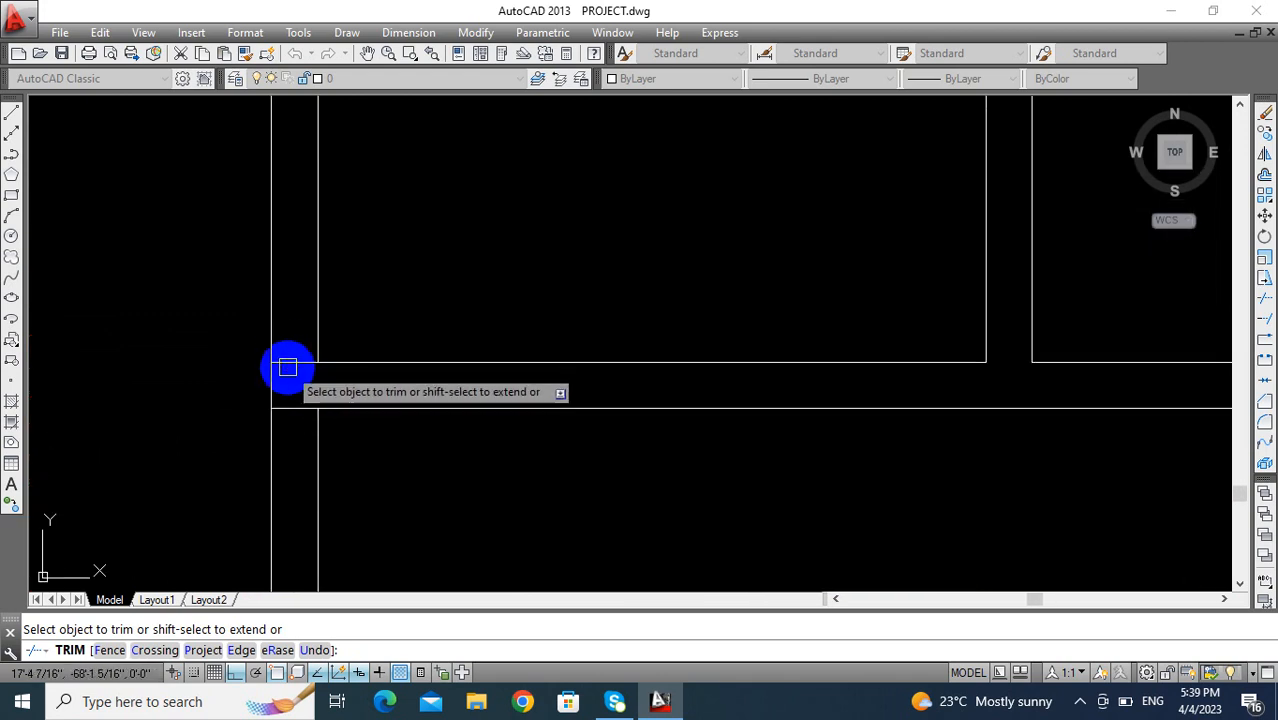
pyautogui.scroll(-5, 328, 292)
pyautogui.scroll(5, 310, 429)
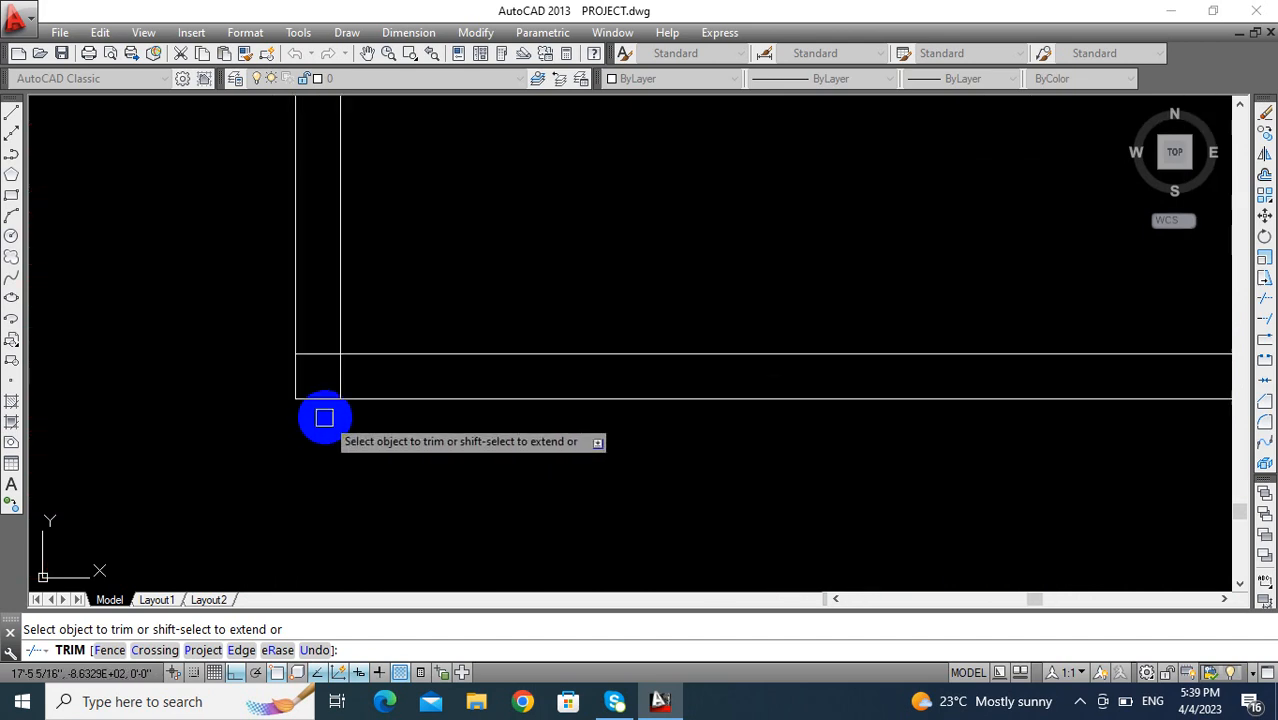
pyautogui.scroll(-5, 282, 397)
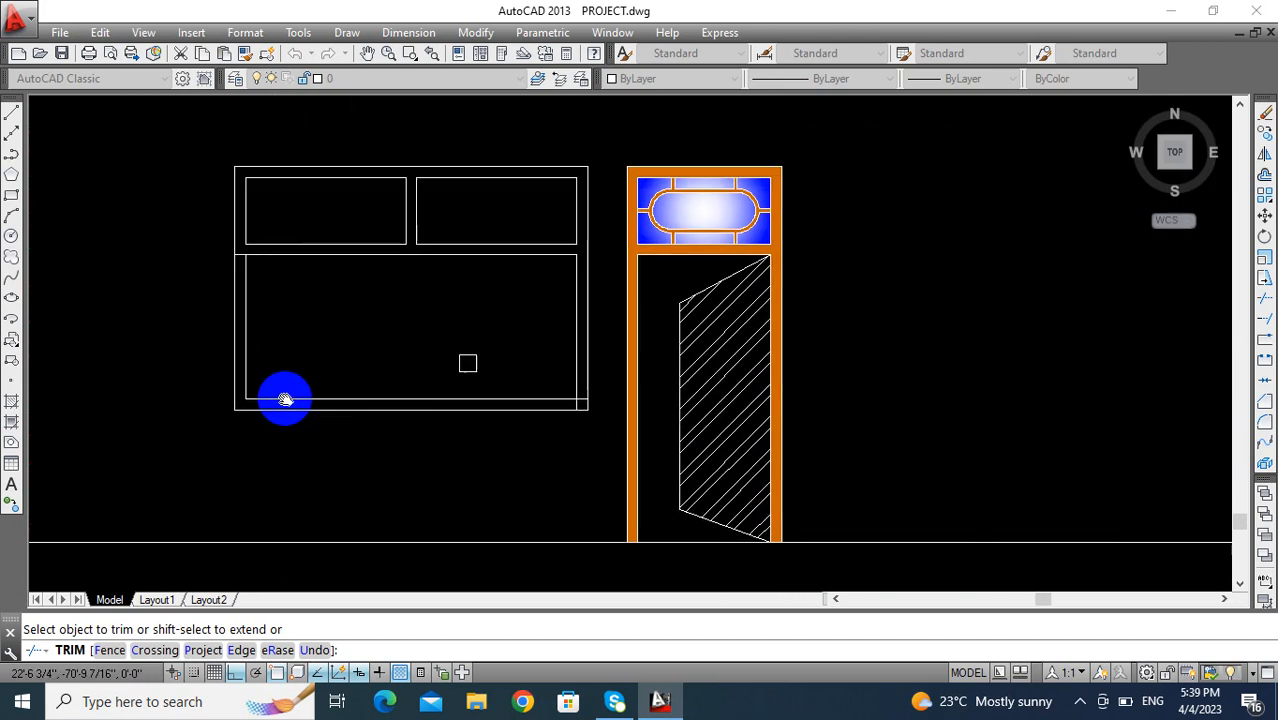
# - Trim the overlapping line ends at the window frame's lower-right corner
pyautogui.scroll(5, 575, 405)
pyautogui.click(525, 412)
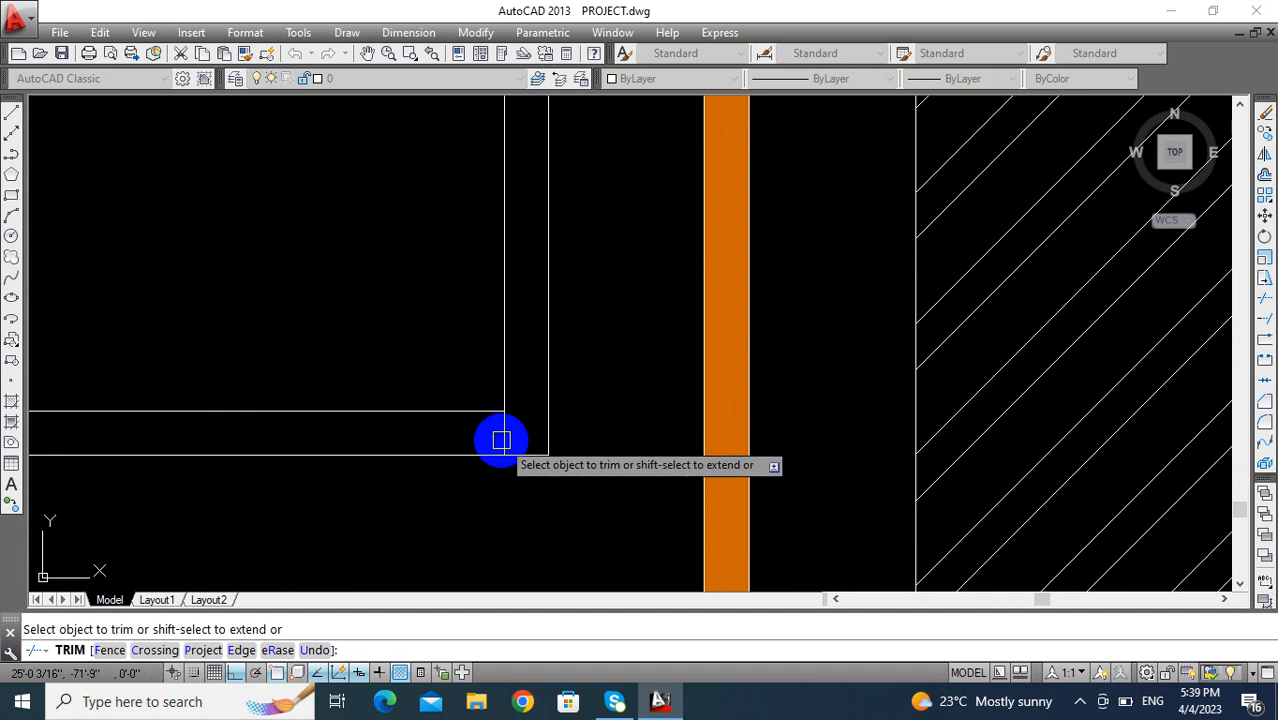
pyautogui.scroll(-6, 503, 436)
pyautogui.press('Escape')
# - Offset the inner left and right frame lines of the window's lower section inward by 1'8"
pyautogui.moveTo(471, 320)
pyautogui.mouseDown(button='middle')
pyautogui.moveTo(465, 303)
pyautogui.moveTo(407, 304)
pyautogui.mouseUp(button='middle')
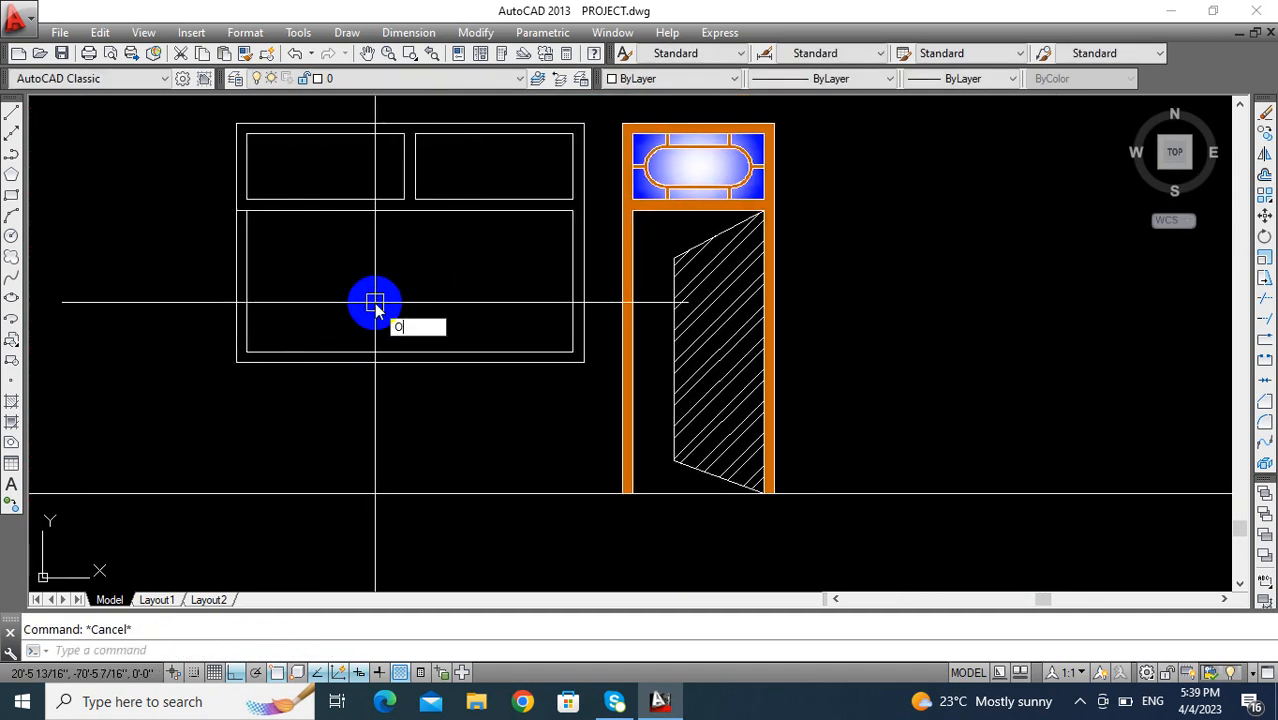
pyautogui.press('Return')
pyautogui.write("1'8")
pyautogui.press('Return')
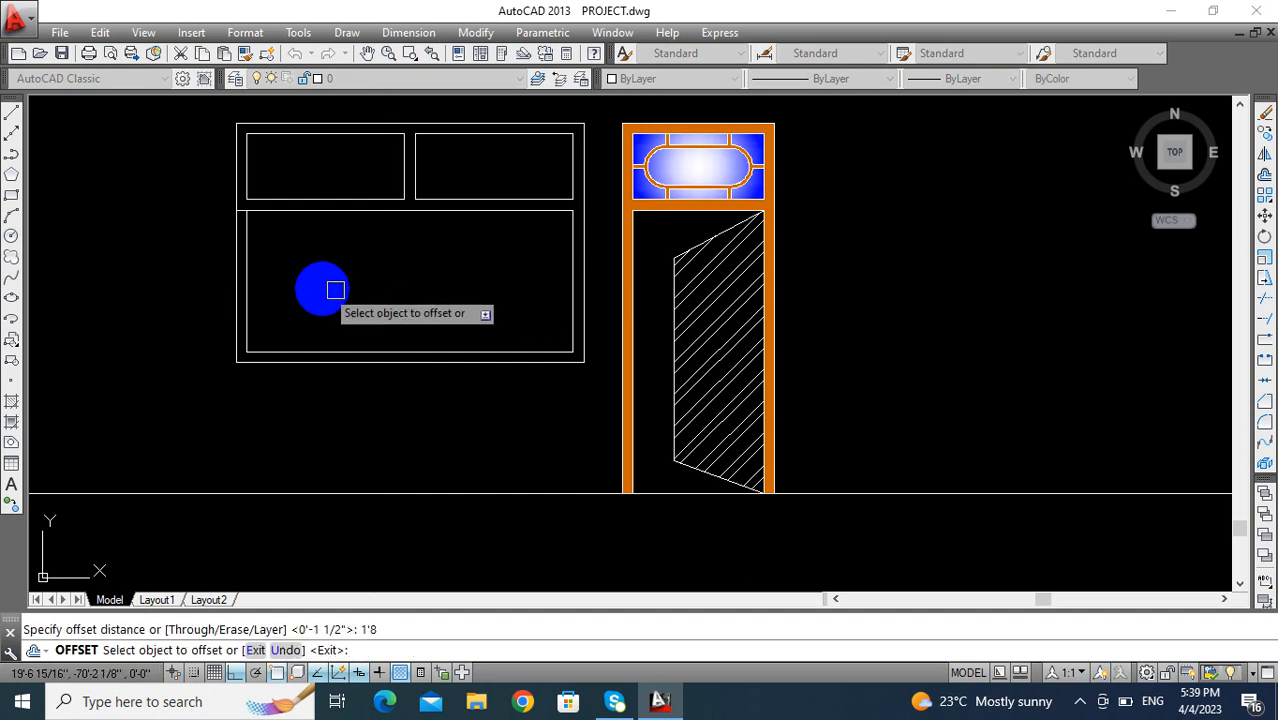
pyautogui.click(247, 269)
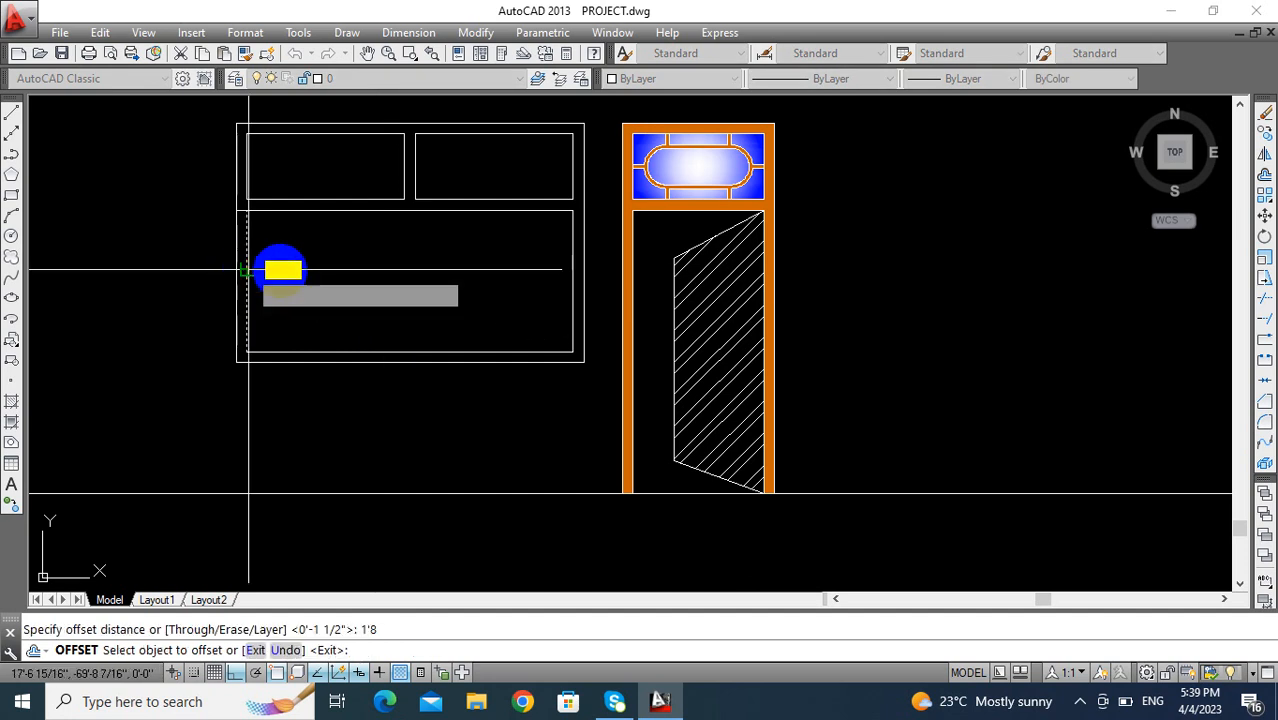
pyautogui.click(566, 287)
pyautogui.click(442, 334)
pyautogui.press('Escape')
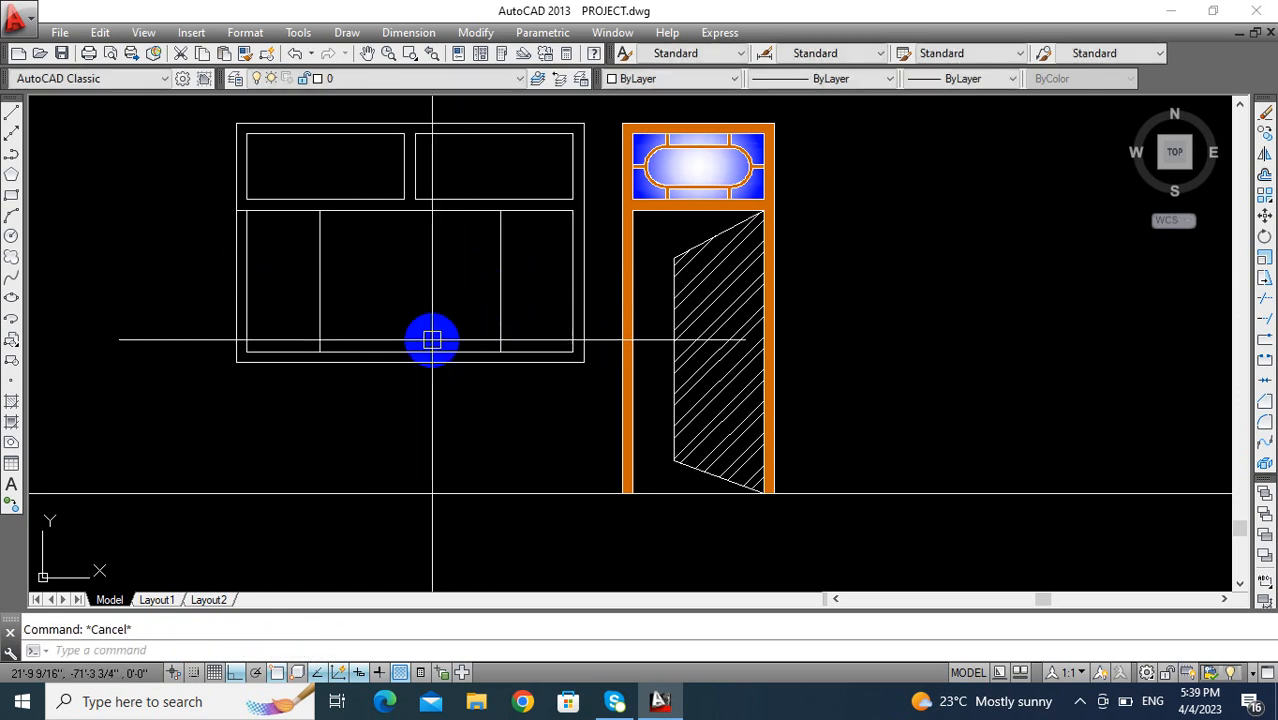
# - Offset both new vertical lines inward by 3 to form the two lower side mullions
pyautogui.press('Return')
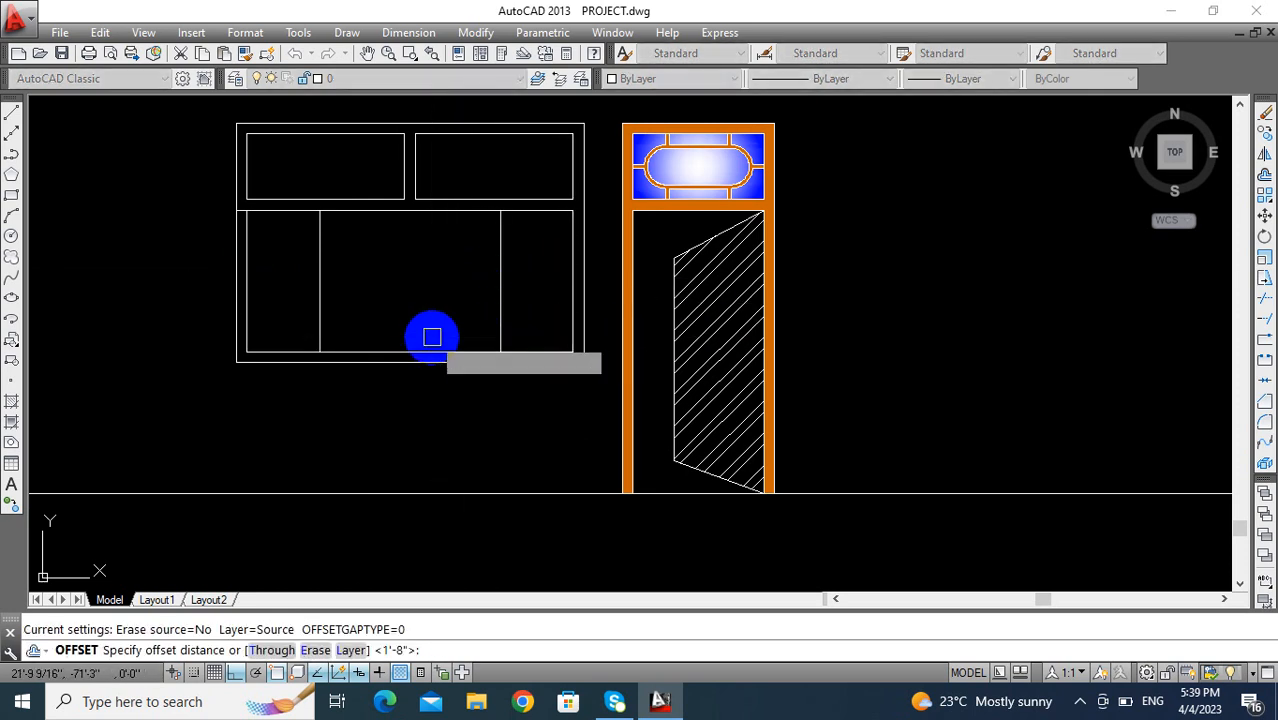
pyautogui.write('3')
pyautogui.press('Return')
pyautogui.click(497, 284)
pyautogui.click(419, 280)
pyautogui.click(319, 280)
pyautogui.click(382, 282)
pyautogui.press('Escape')
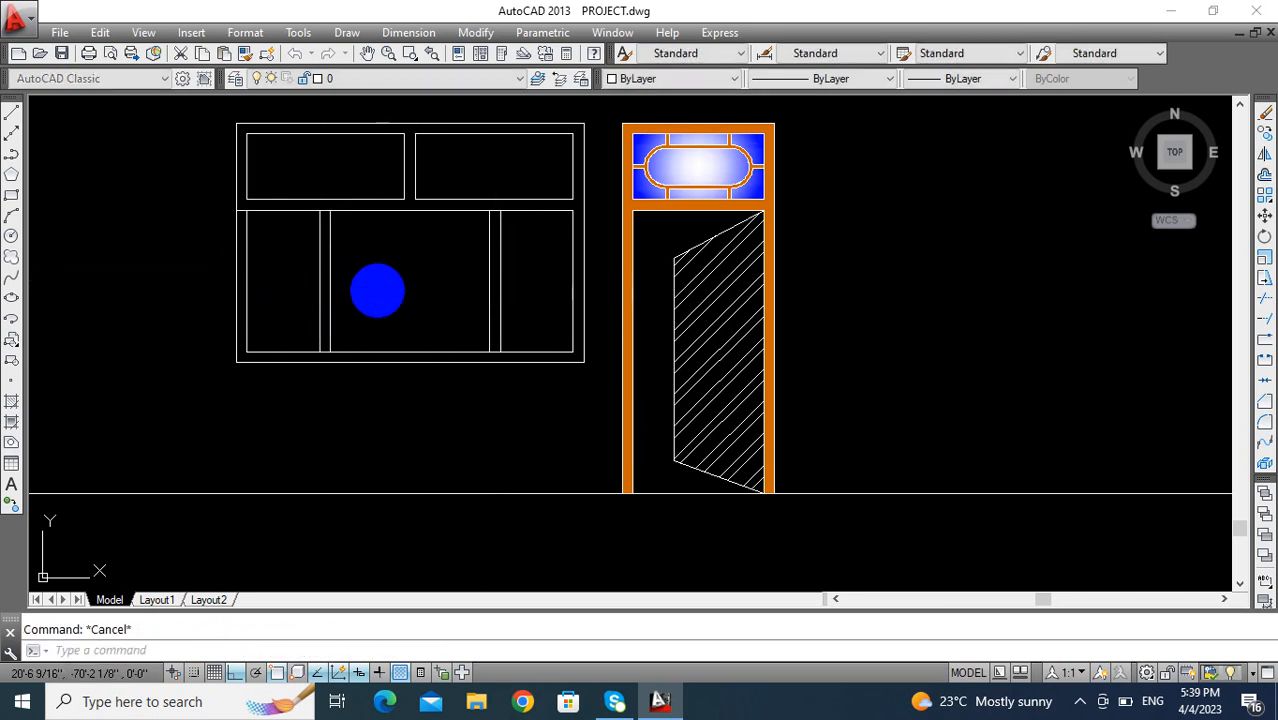
# - Trim the leftover end of the crossbar's lower line inside the window's left frame side
pyautogui.press('Return')
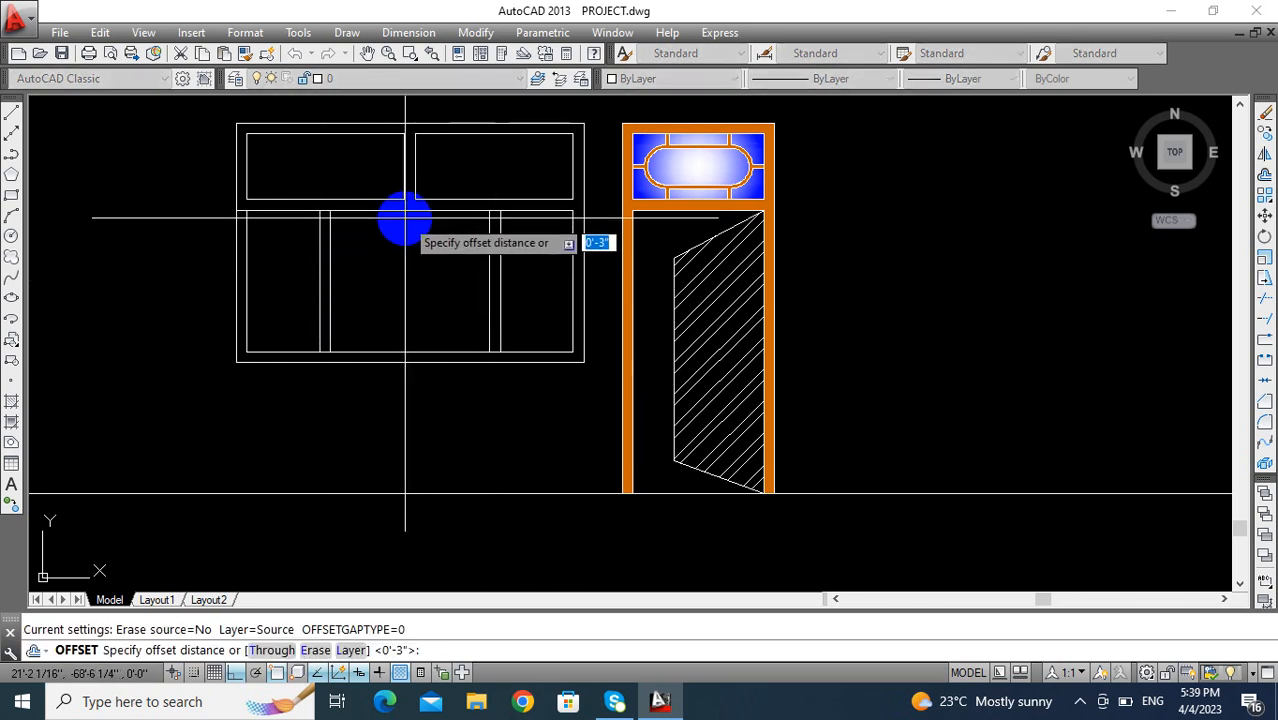
pyautogui.press('Escape')
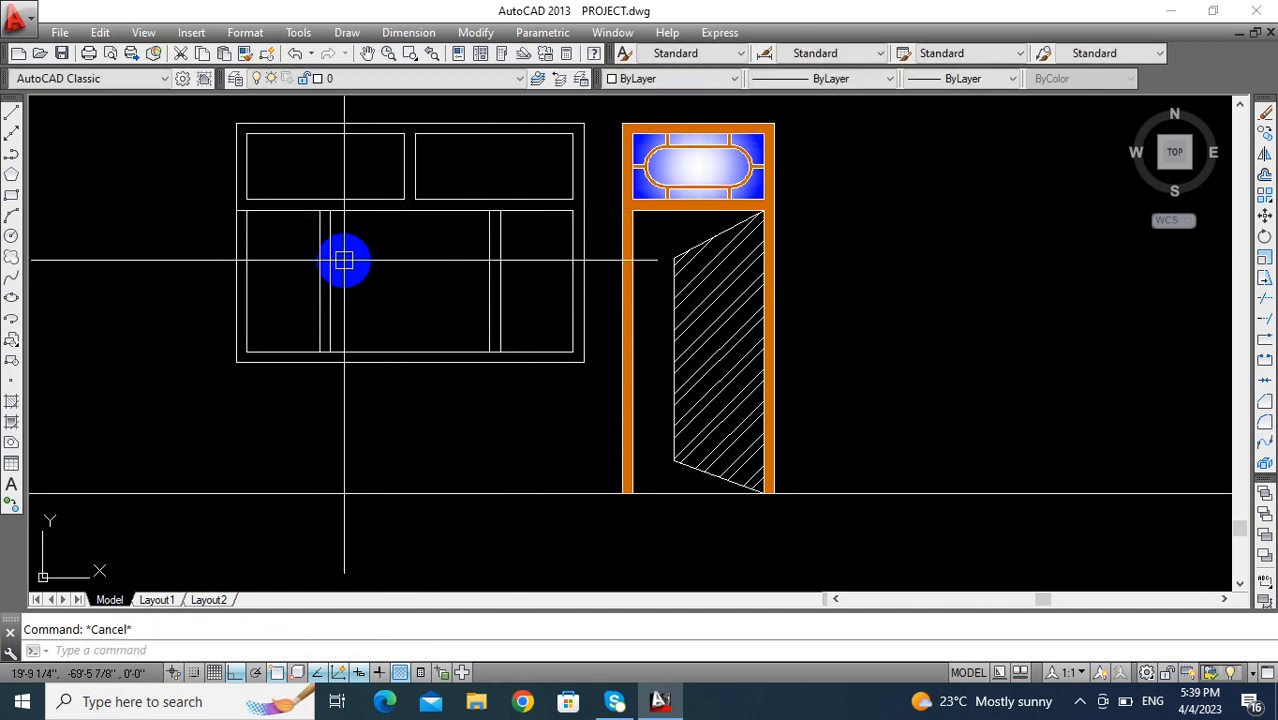
pyautogui.press('Return')
pyautogui.scroll(6, 251, 214)
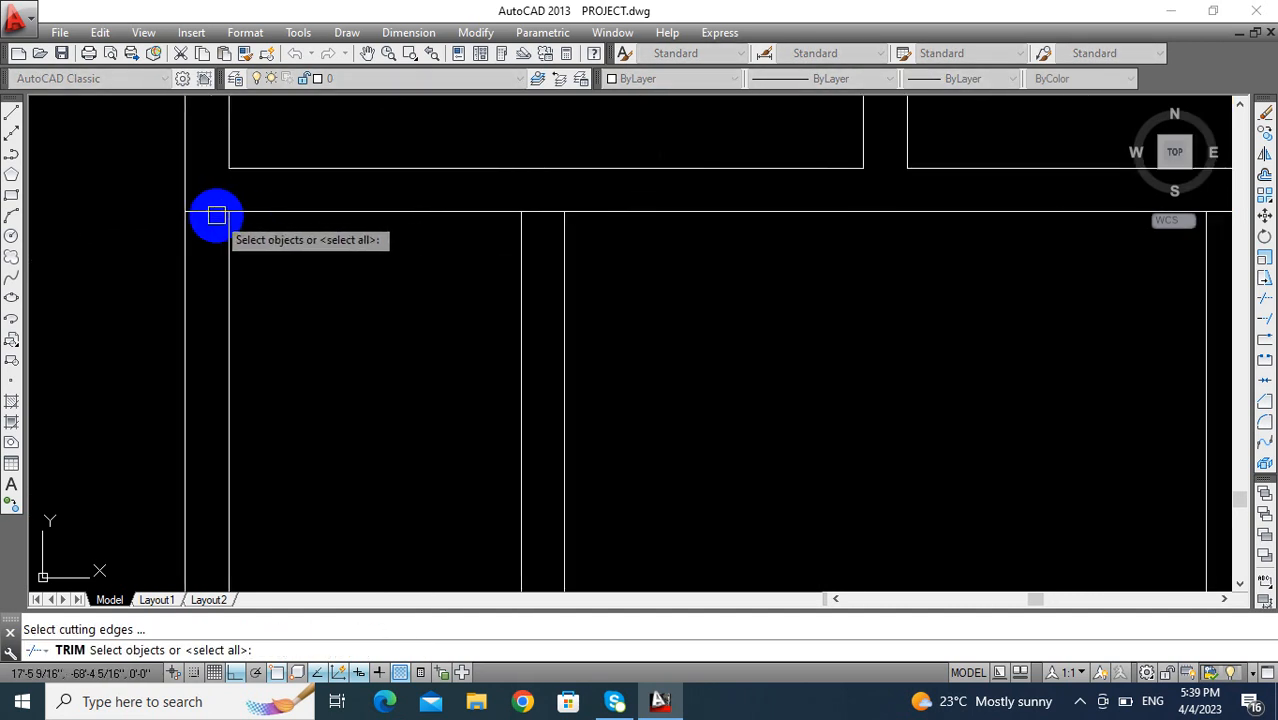
pyautogui.press('Return')
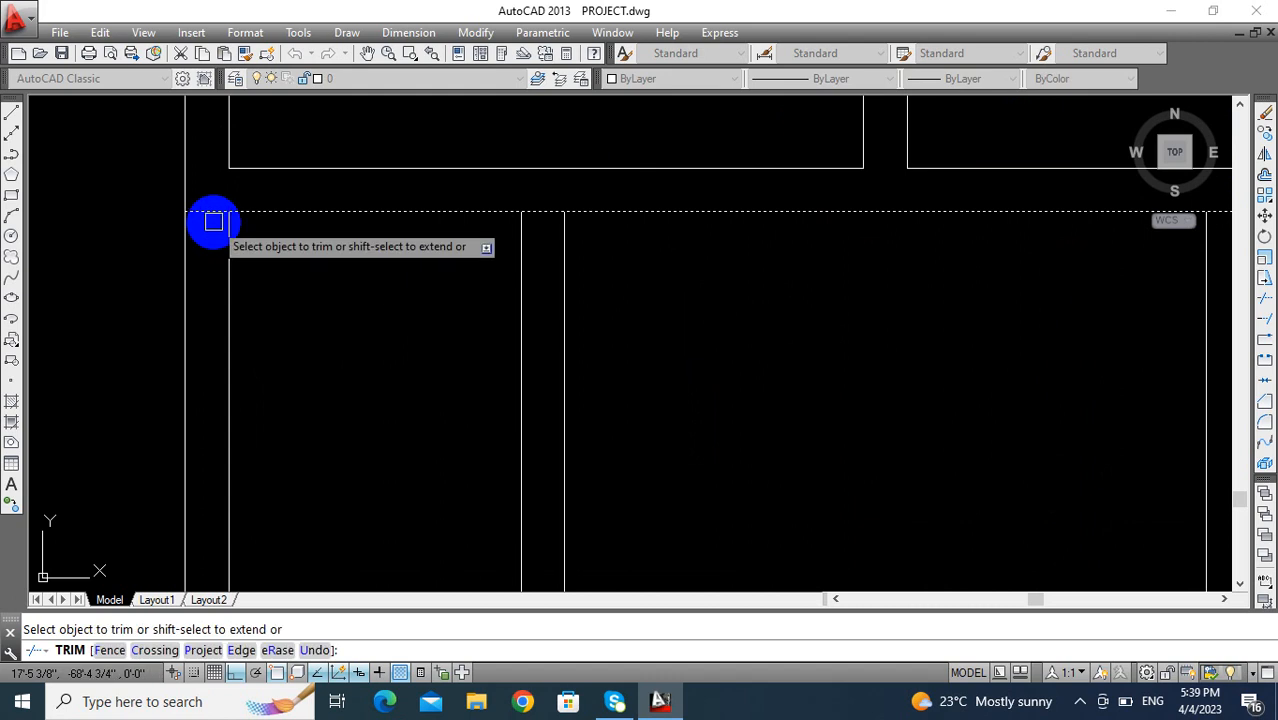
pyautogui.press('Escape')
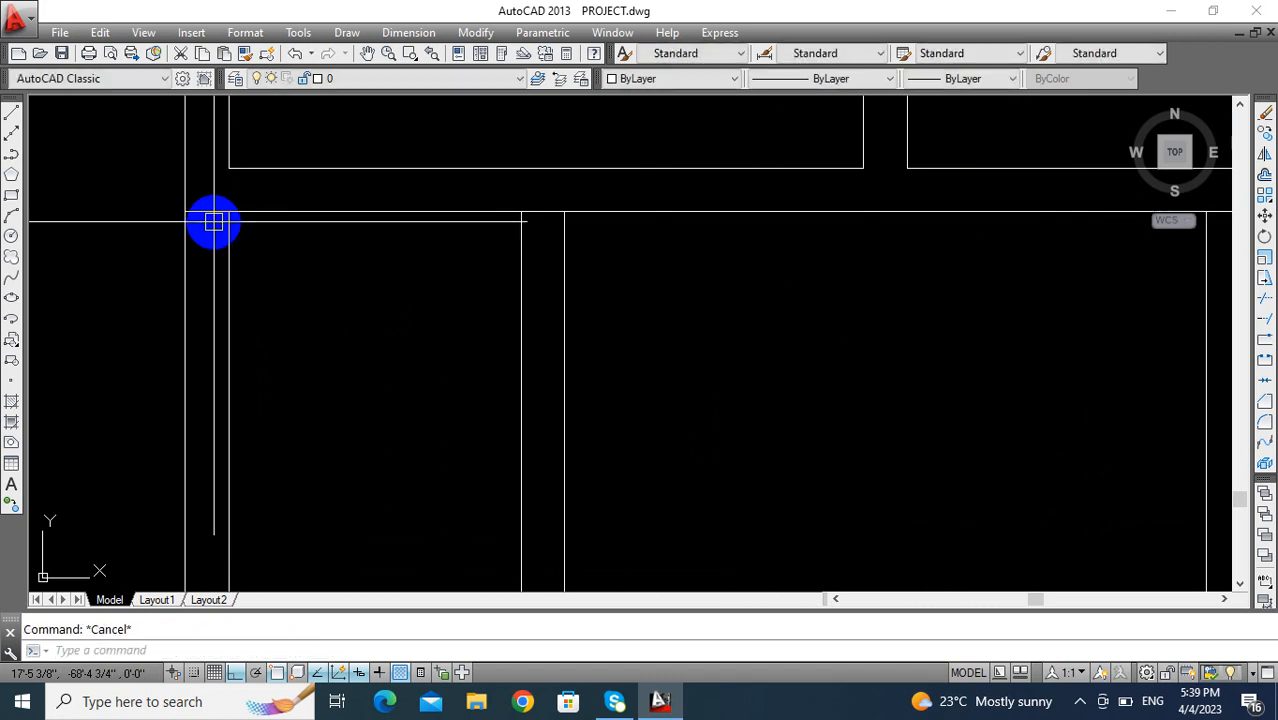
pyautogui.press('Return')
pyautogui.scroll(-5, 214, 212)
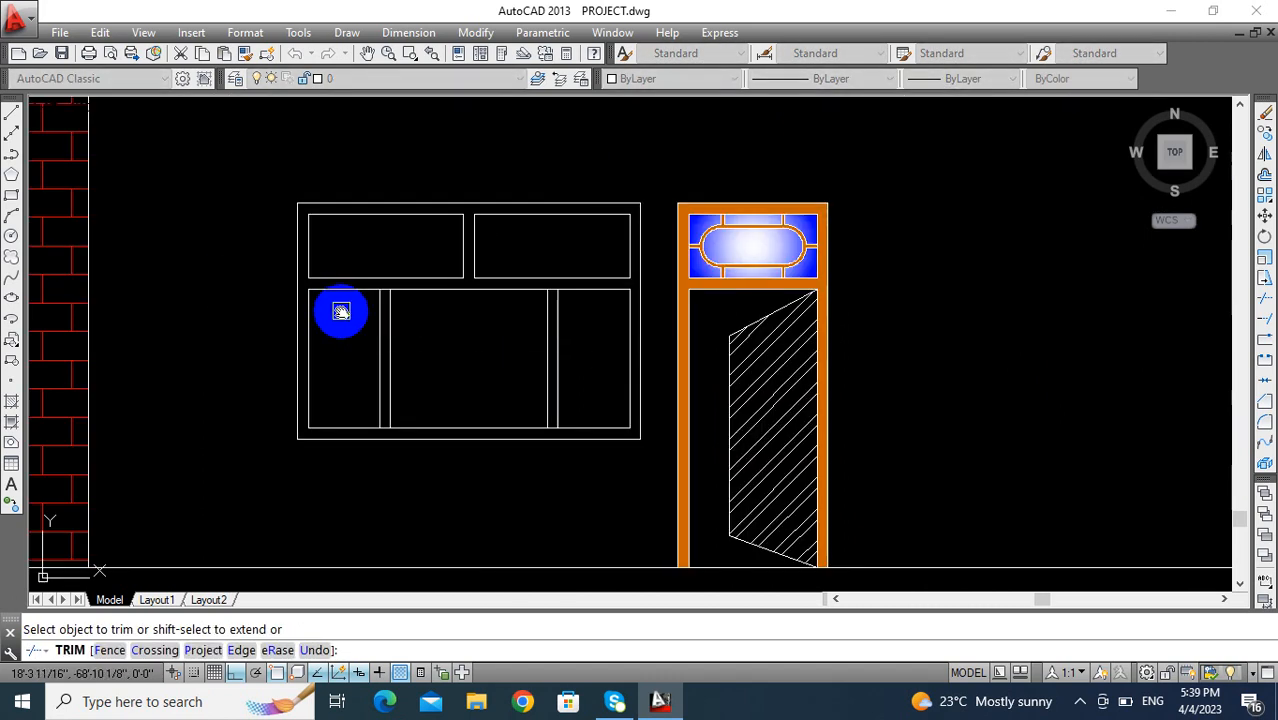
pyautogui.press('Escape')
# - Draw a vertical line from the midpoint of the crossbar's lower line down to the frame's inner bottom line
pyautogui.scroll(4, 280, 280)
pyautogui.press('Return')
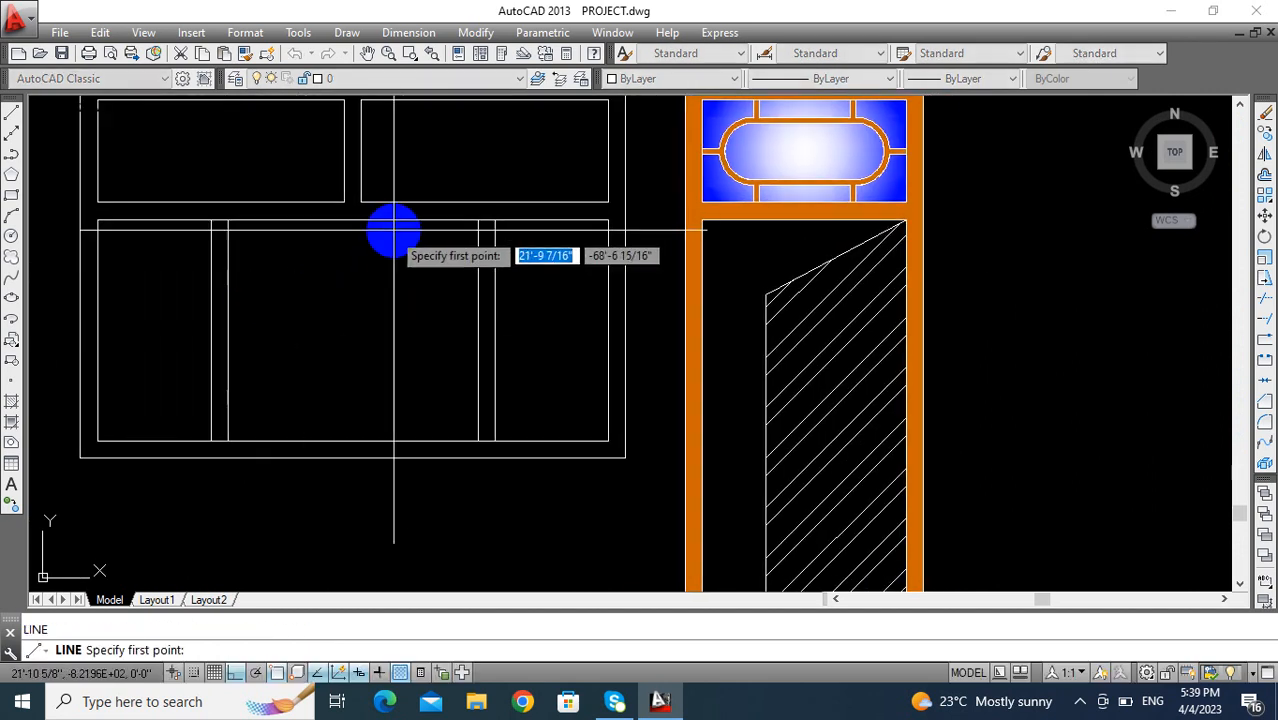
pyautogui.click(352, 219)
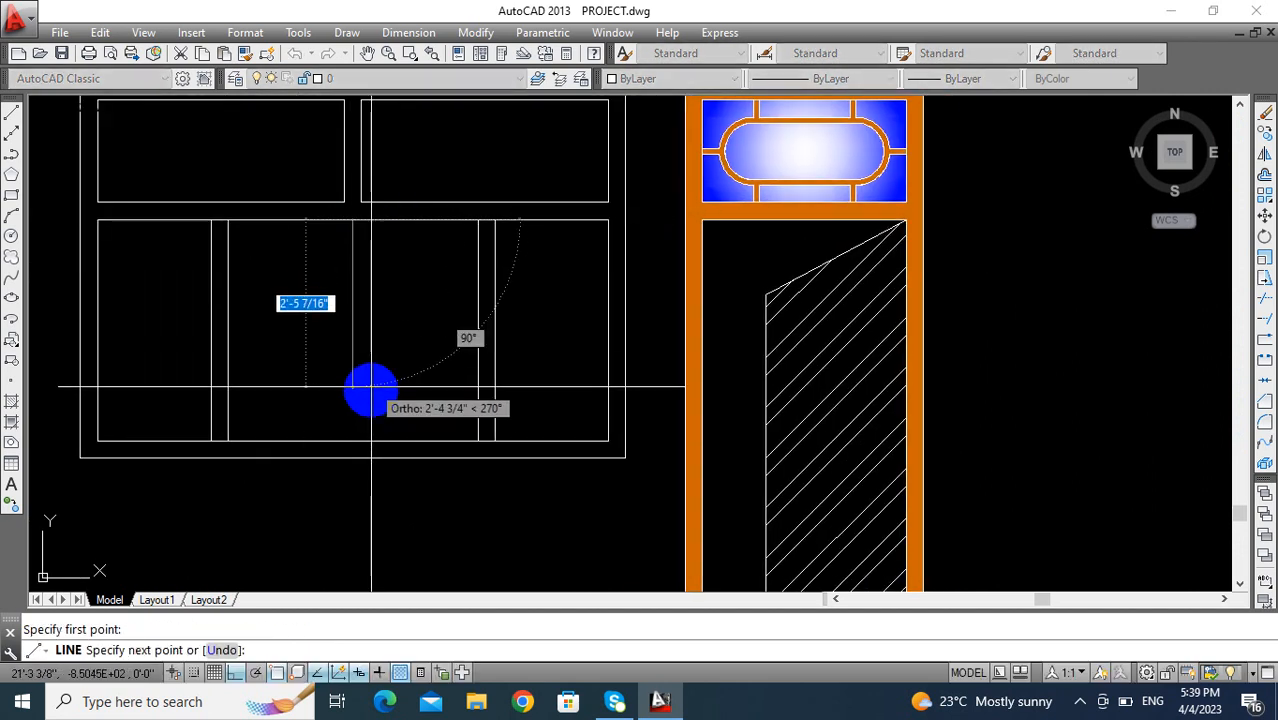
pyautogui.click(353, 441)
pyautogui.press('Return')
# - Offset the lower section's vertical center line by 1.5 to both sides for the middle mullion
pyautogui.moveTo(386, 345); pyautogui.dragTo(345, 345, button='middle')
pyautogui.press('Escape')
pyautogui.write('O')
pyautogui.press('Return')
pyautogui.write('1.5')
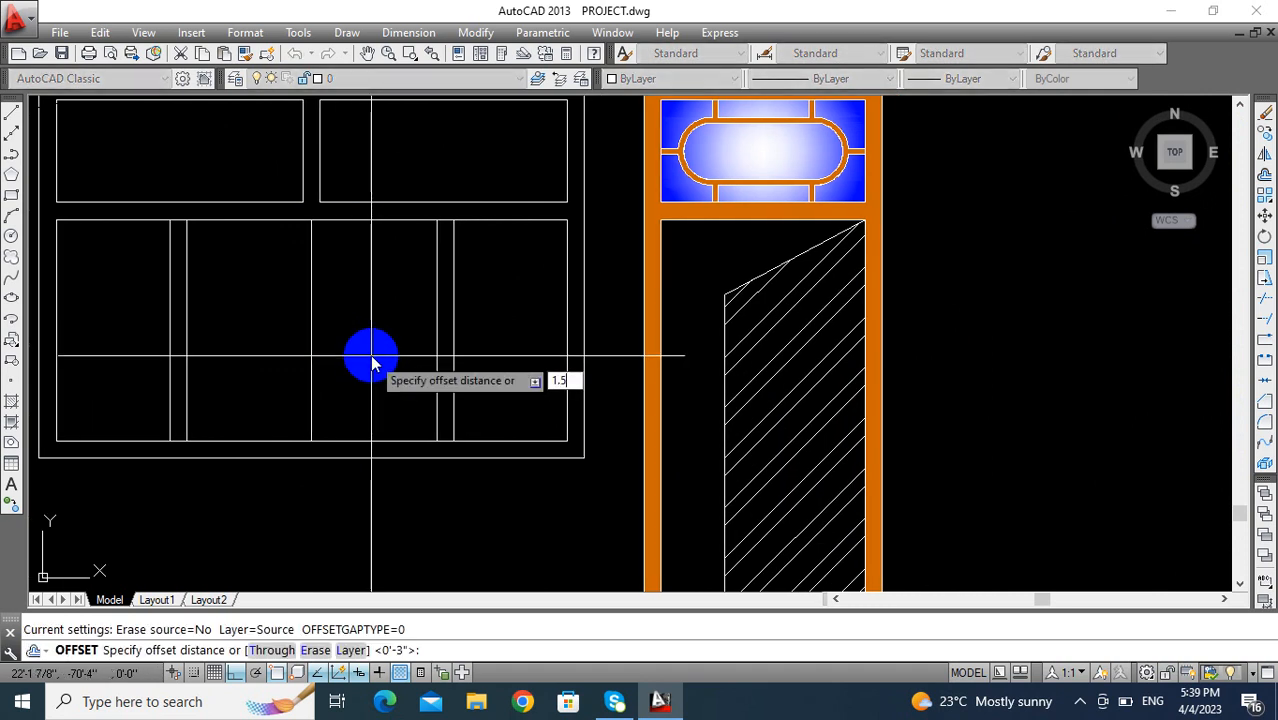
pyautogui.press('Return')
pyautogui.click(312, 320)
pyautogui.click(350, 300)
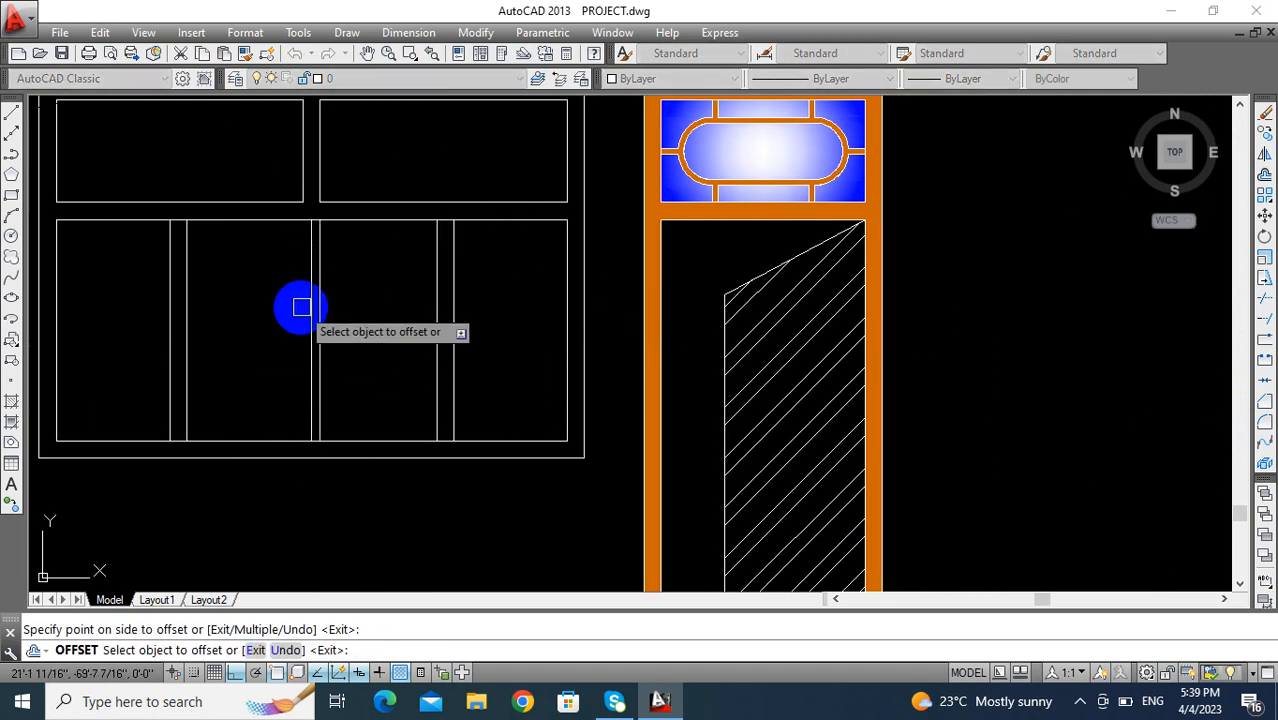
pyautogui.press('Escape')
# - Erase the center line between the two edges of the lower middle mullion
pyautogui.scroll(4, 318, 303)
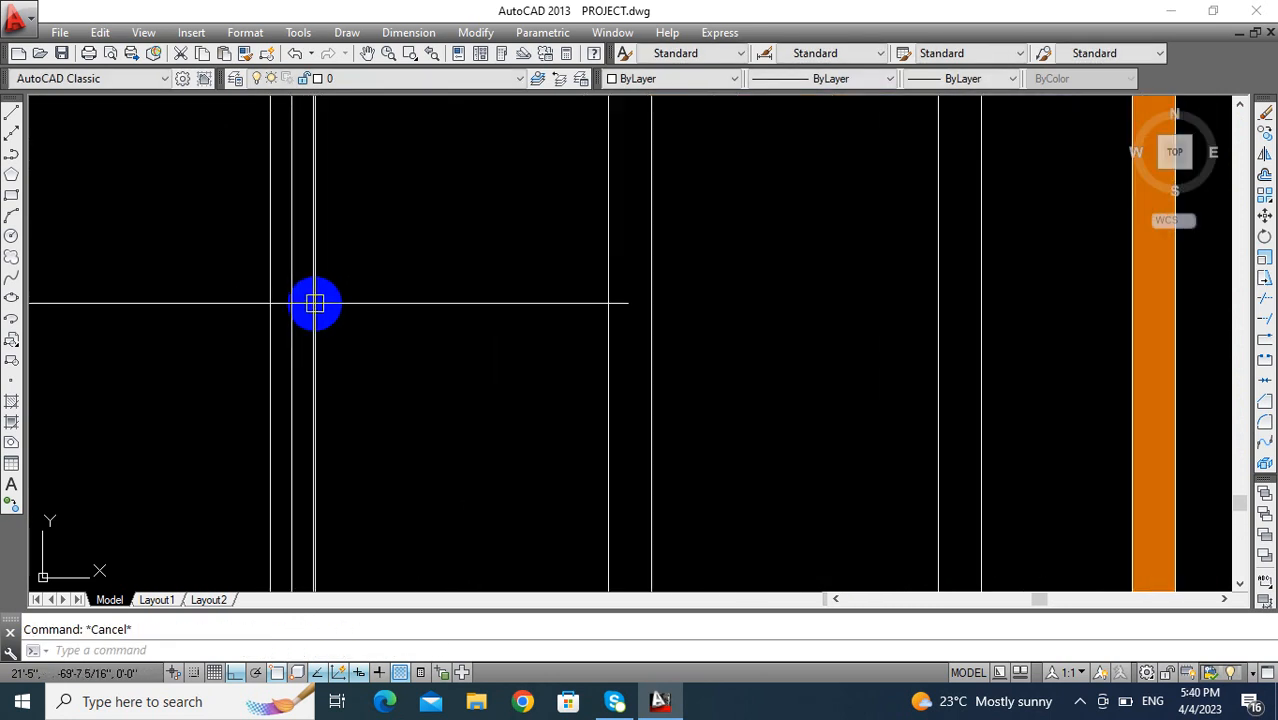
pyautogui.click(295, 300)
pyautogui.press('Return')
pyautogui.scroll(-5, 330, 370)
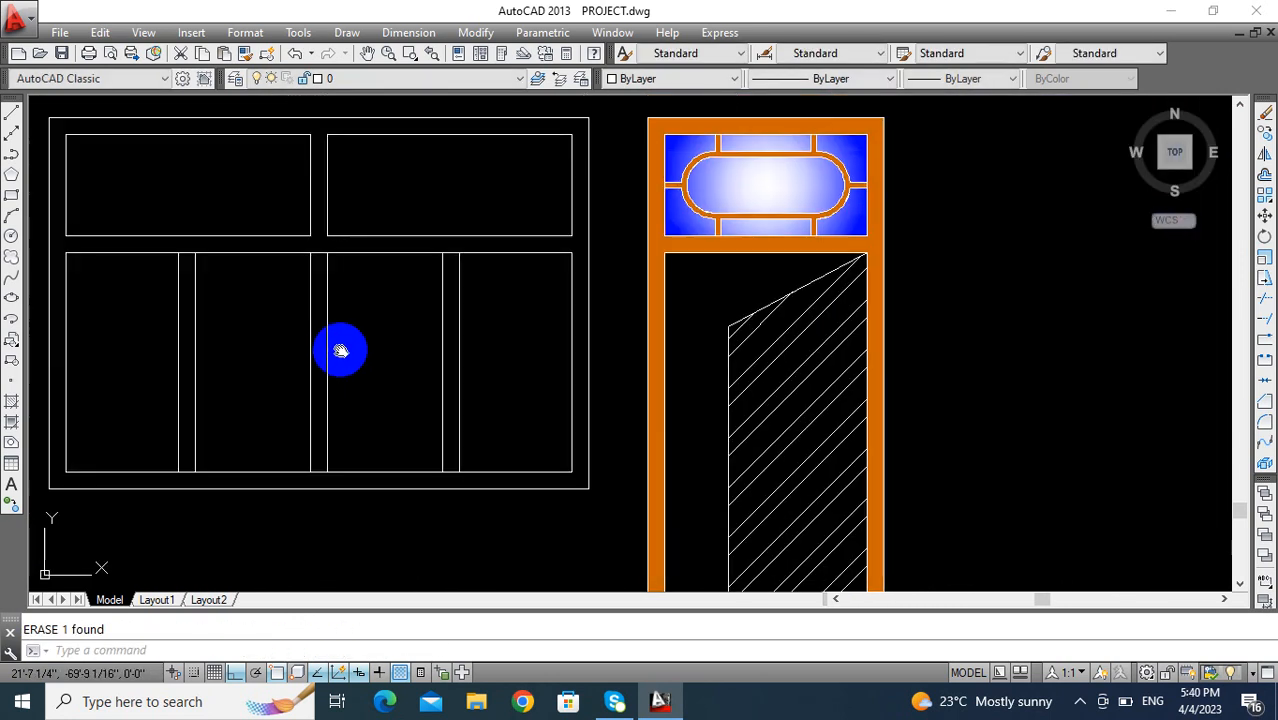
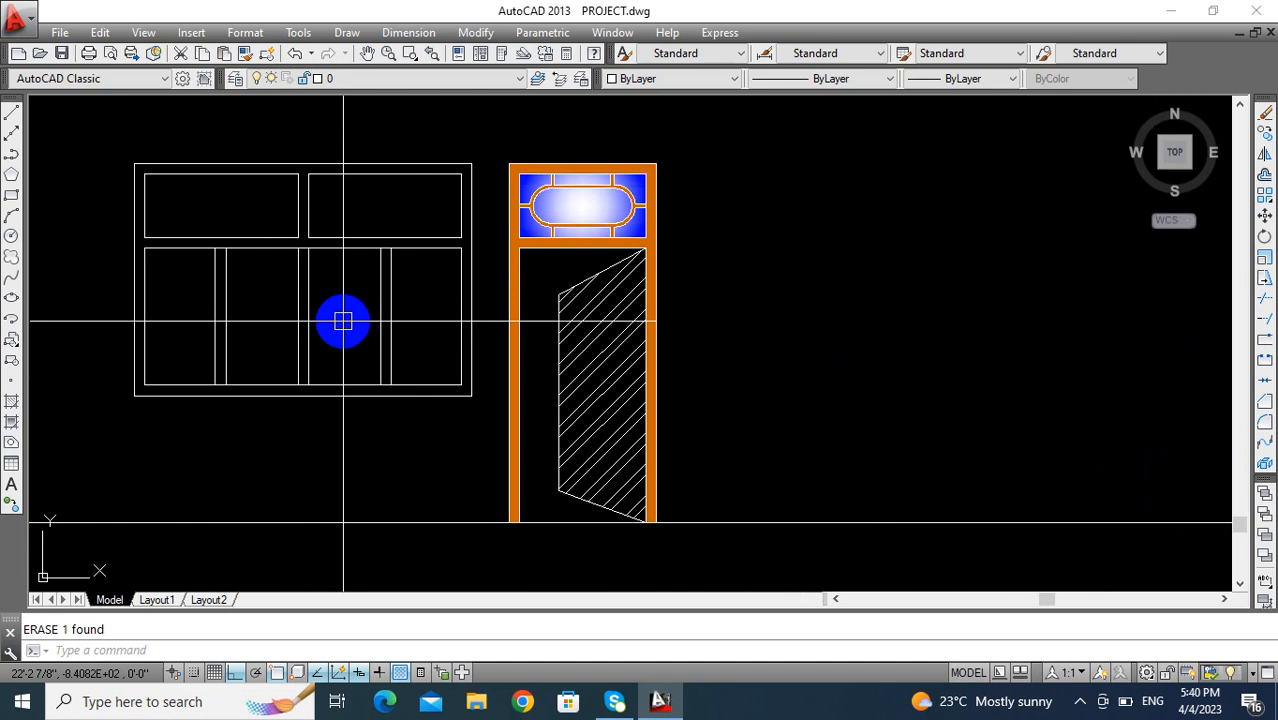
# - Trim the crossbar's lower line and the frame's inner bottom line between the edges of the window's left mullion
pyautogui.moveTo(183, 294); pyautogui.dragTo(212, 287, button='middle')
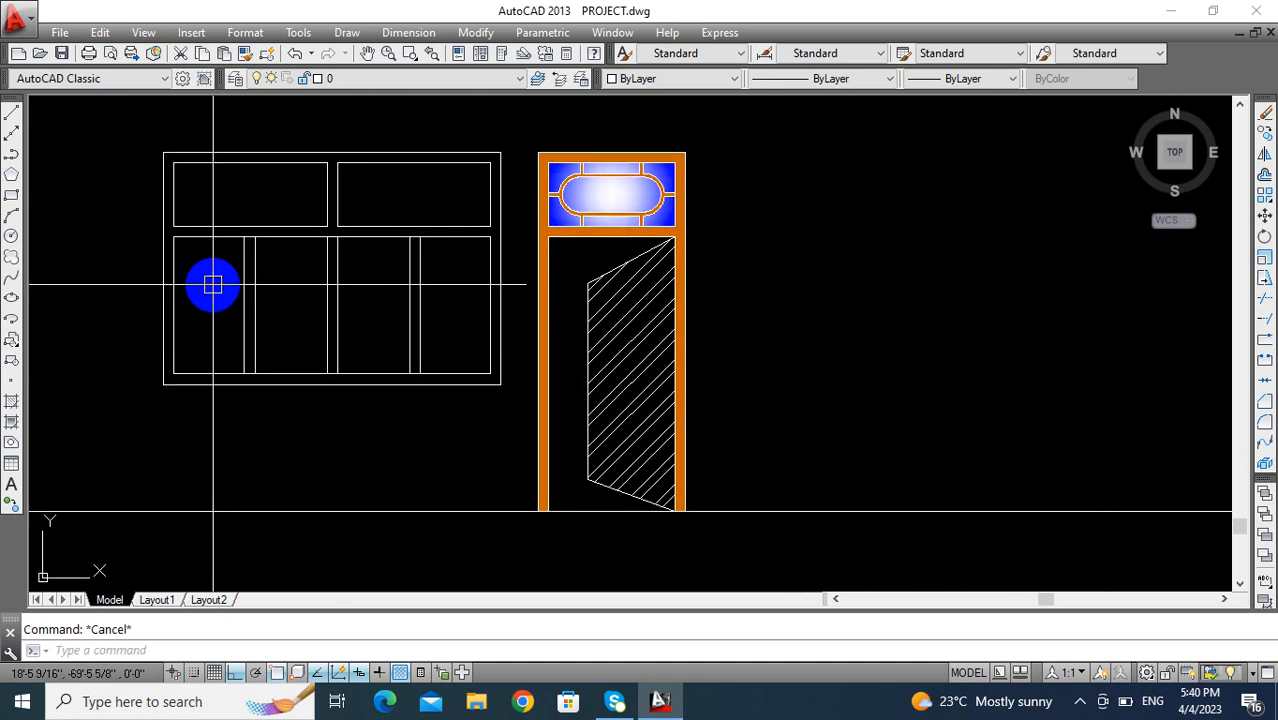
pyautogui.press('Return')
pyautogui.press('Return')
pyautogui.scroll(5, 250, 250)
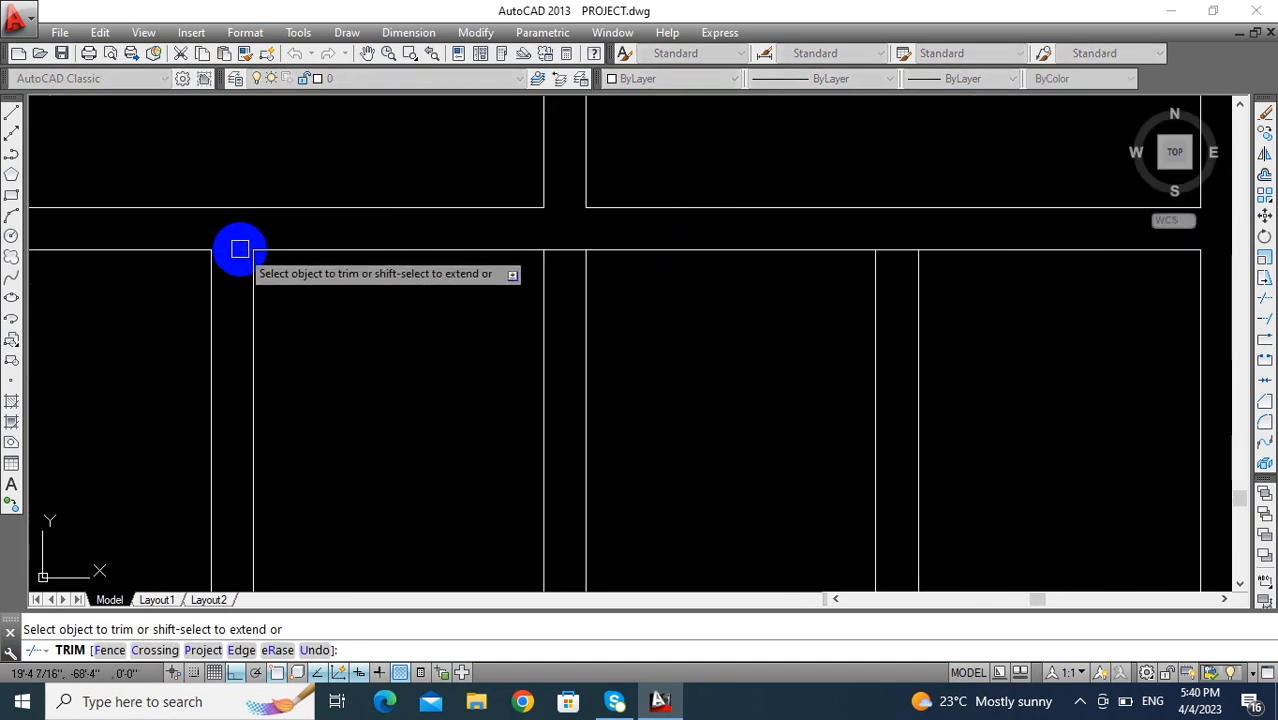
pyautogui.scroll(-5, 245, 235)
pyautogui.scroll(5, 240, 325)
pyautogui.scroll(-5, 240, 340)
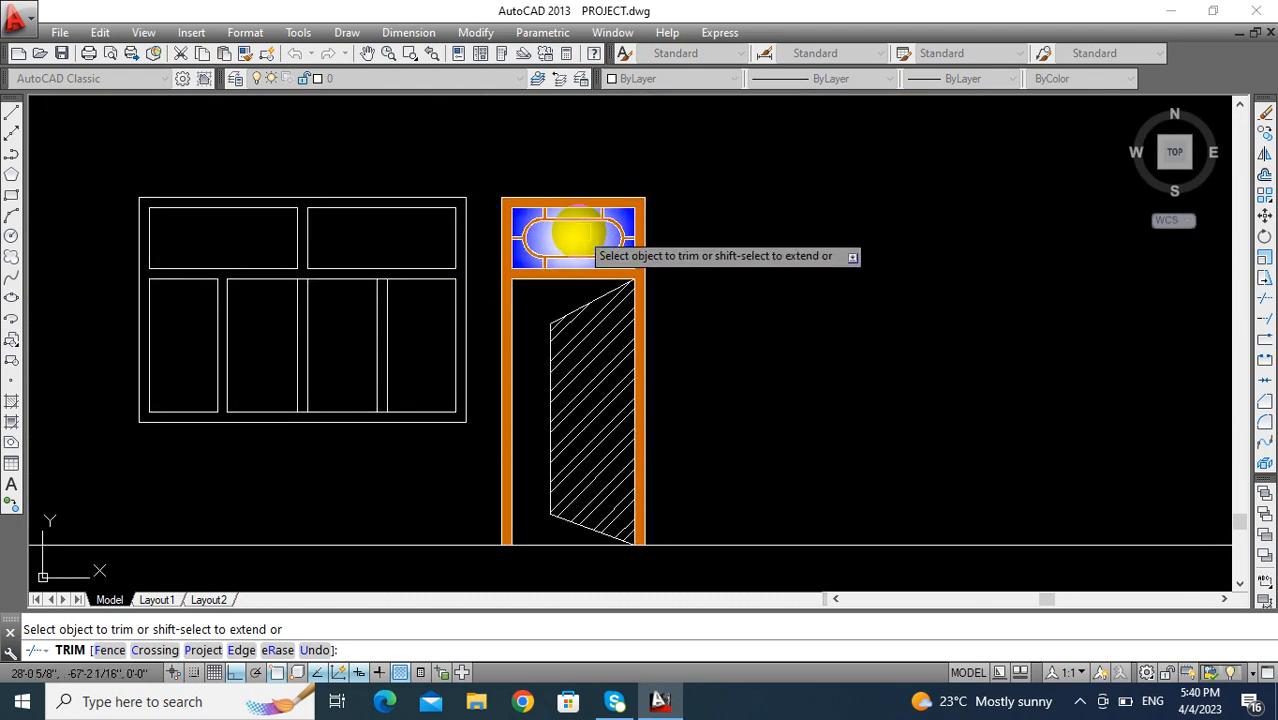
pyautogui.scroll(5, 183, 359)
pyautogui.press('Escape')
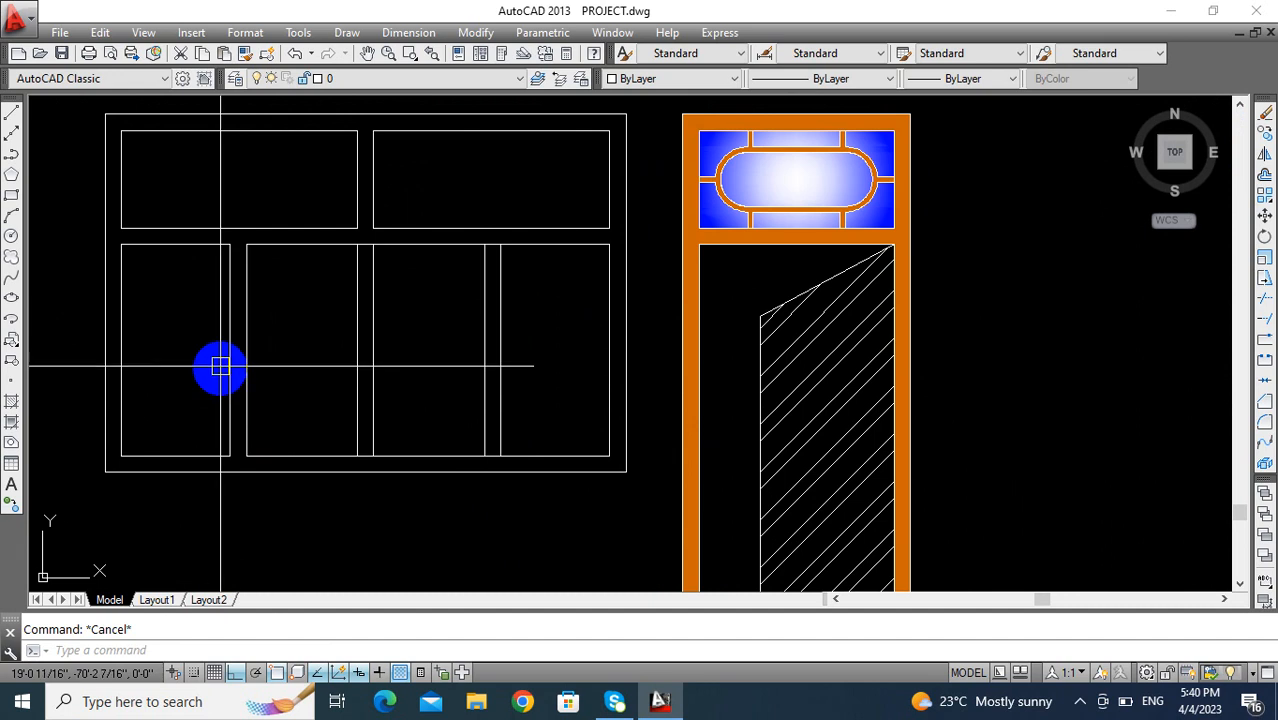
# - Offset all four sides of the window's lower-left pane inward by 3
pyautogui.write('o')
pyautogui.press('Return')
pyautogui.write('3')
pyautogui.press('Return')
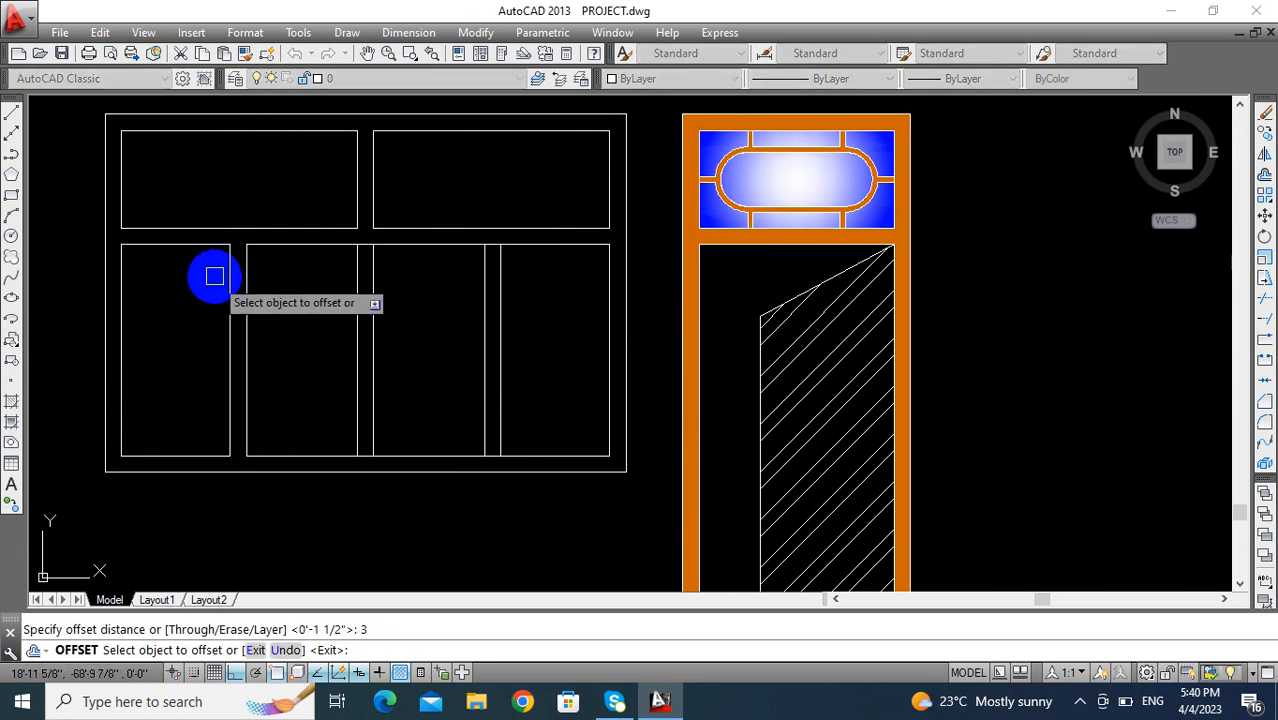
pyautogui.click(171, 250)
pyautogui.click(185, 322)
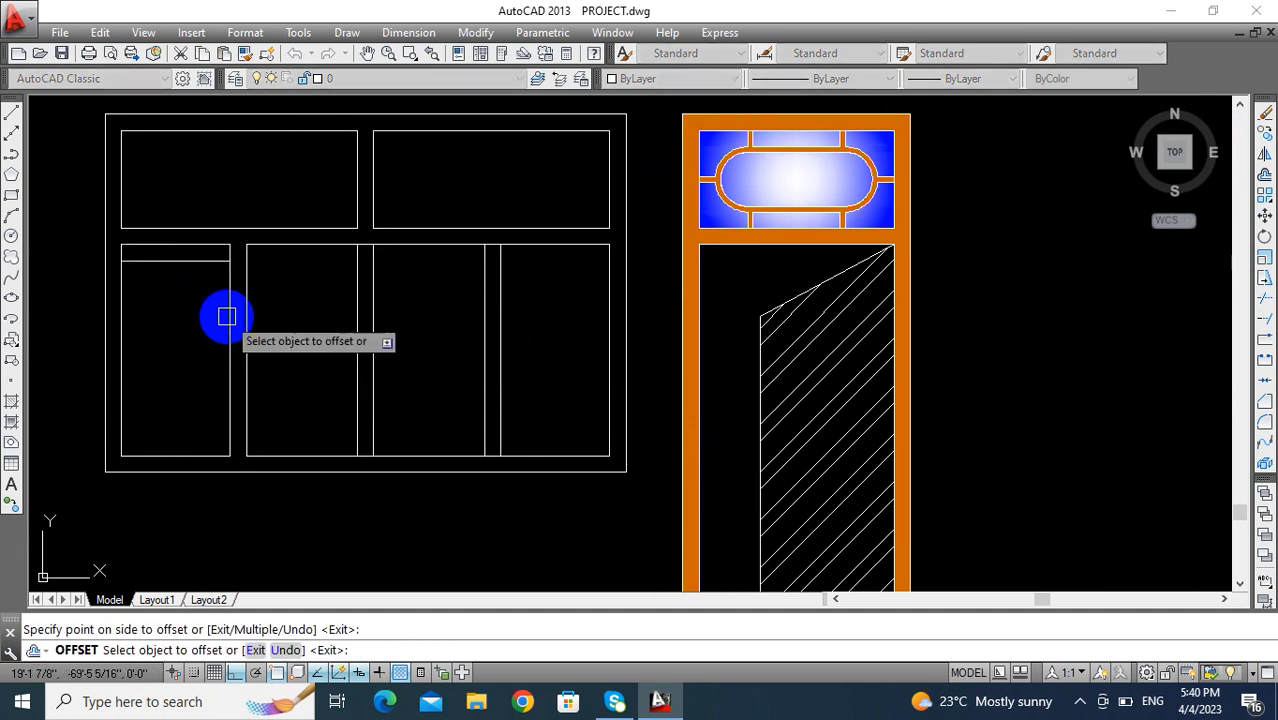
pyautogui.click(226, 317)
pyautogui.click(155, 325)
pyautogui.click(122, 343)
pyautogui.click(185, 325)
pyautogui.click(184, 455)
pyautogui.click(171, 377)
pyautogui.press('Escape')
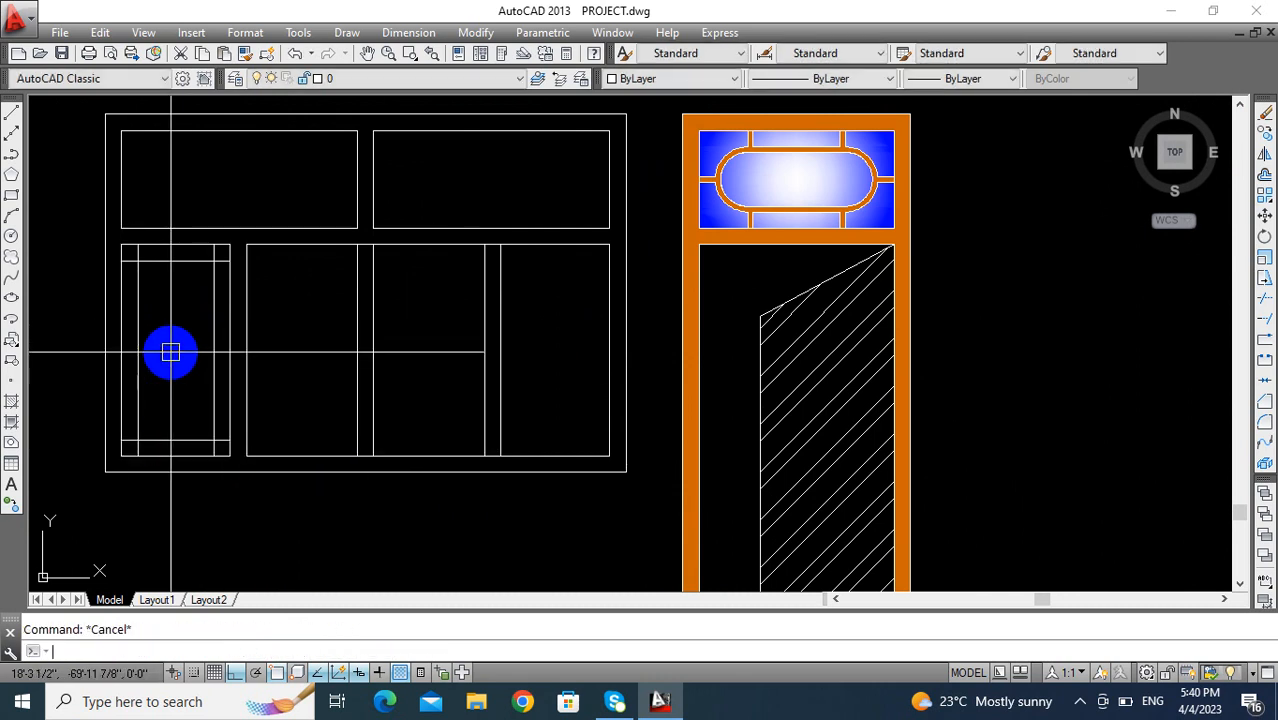
# - Fillet the pane's two inner vertical lines together at both their upper and lower ends to form semicircular arcs
pyautogui.write('F')
pyautogui.press('Return')
pyautogui.click(138, 291)
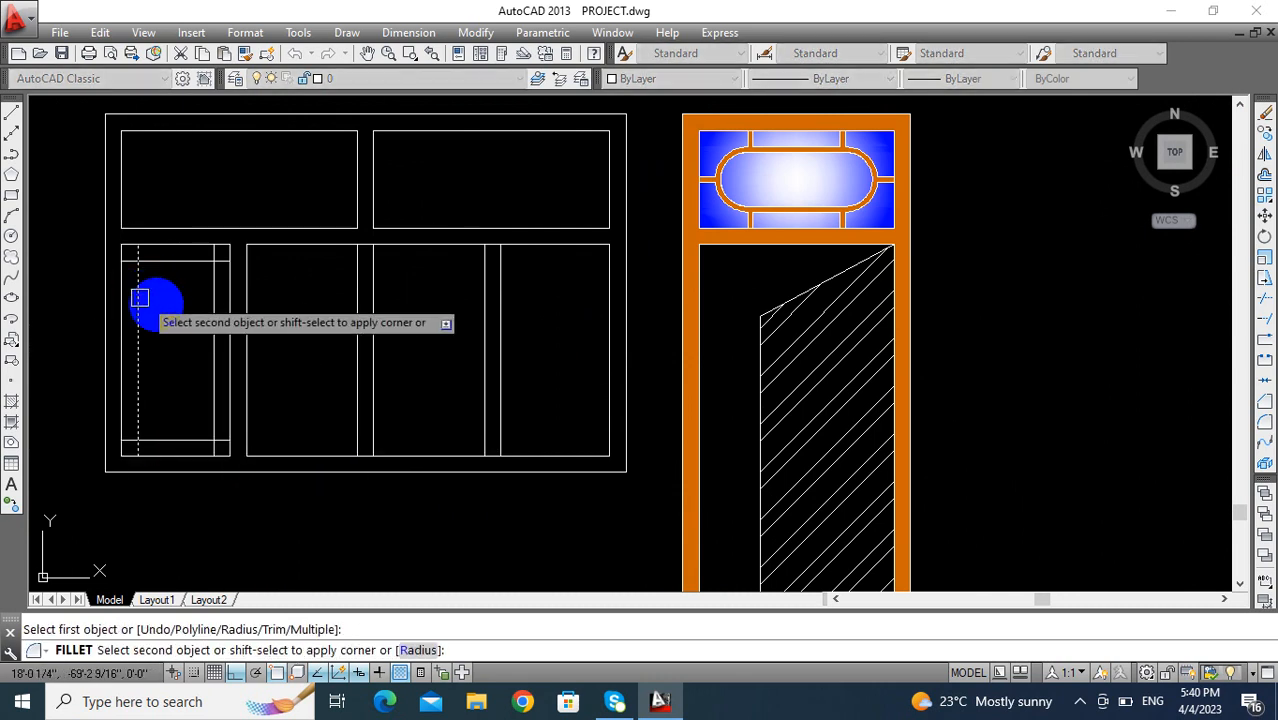
pyautogui.click(208, 320)
pyautogui.press('Return')
pyautogui.click(207, 392)
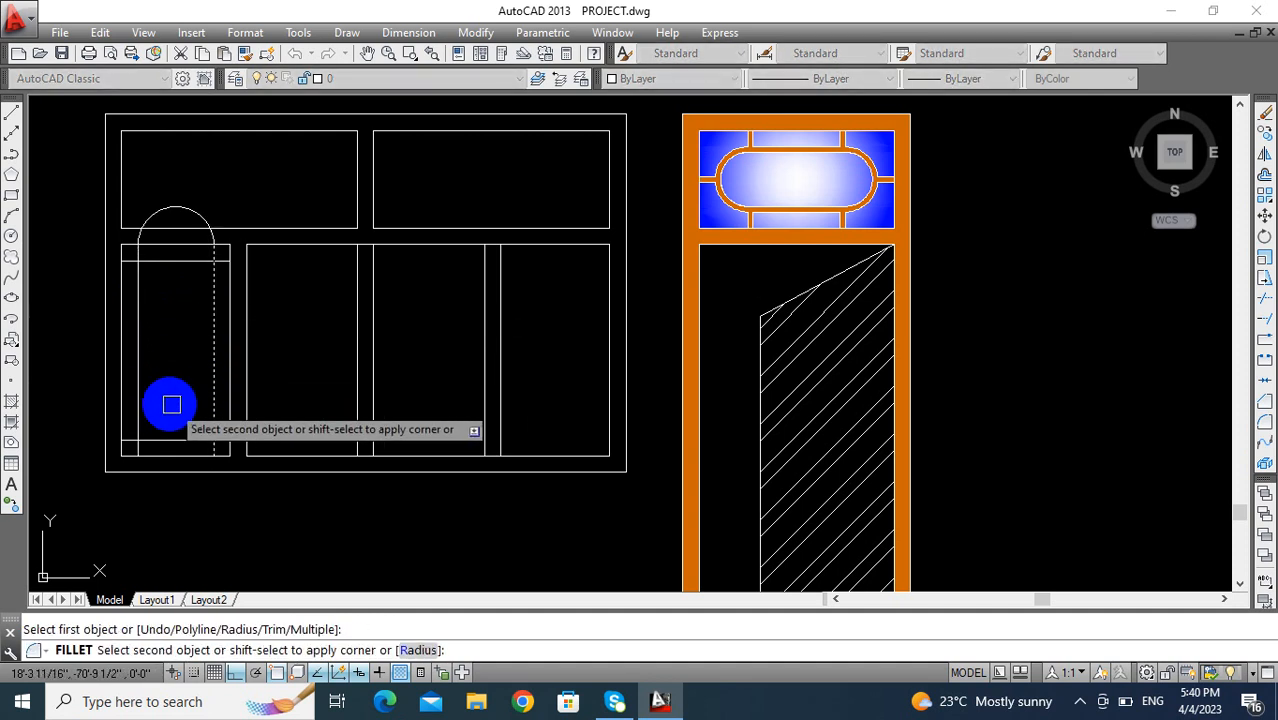
pyautogui.click(145, 385)
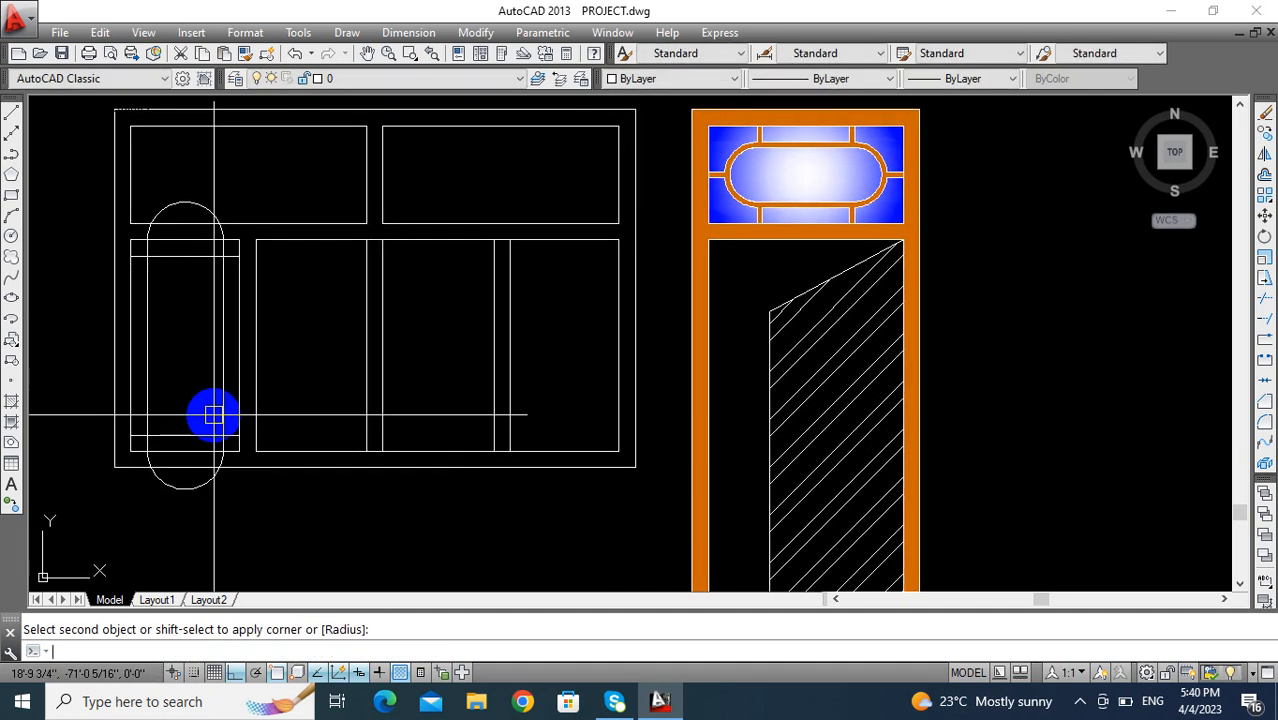
# - Move the upper arc from its midpoint down onto the pane's inner top line
pyautogui.press('Return')
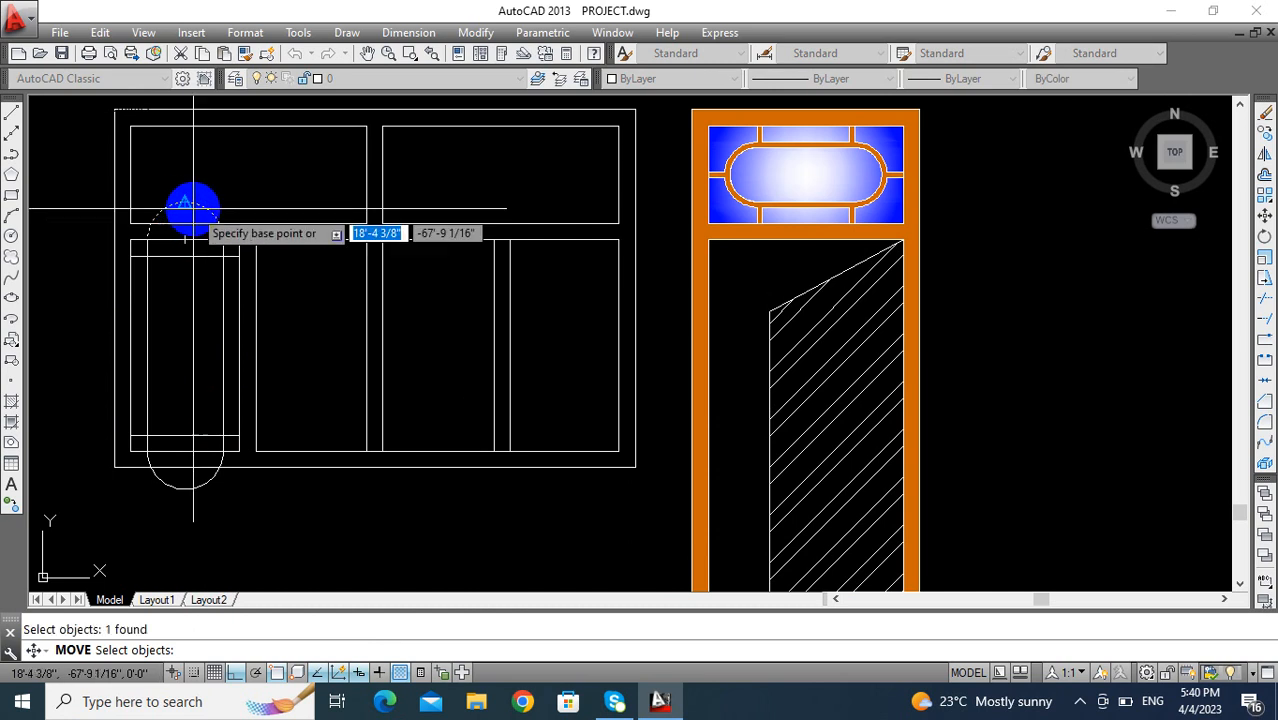
pyautogui.click(186, 204)
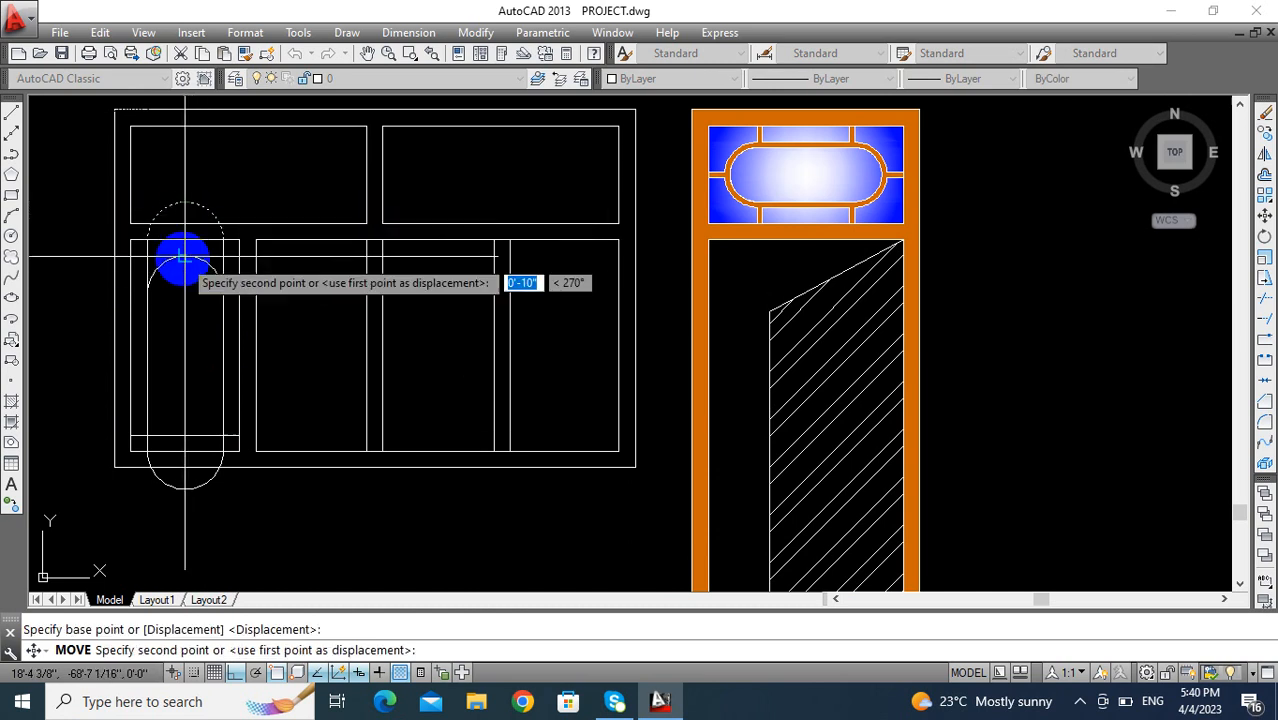
pyautogui.click(185, 257)
# - Move the lower arc from its midpoint up onto the pane's inner bottom line
pyautogui.moveTo(209, 362); pyautogui.dragTo(189, 308, button='middle')
pyautogui.press('Return')
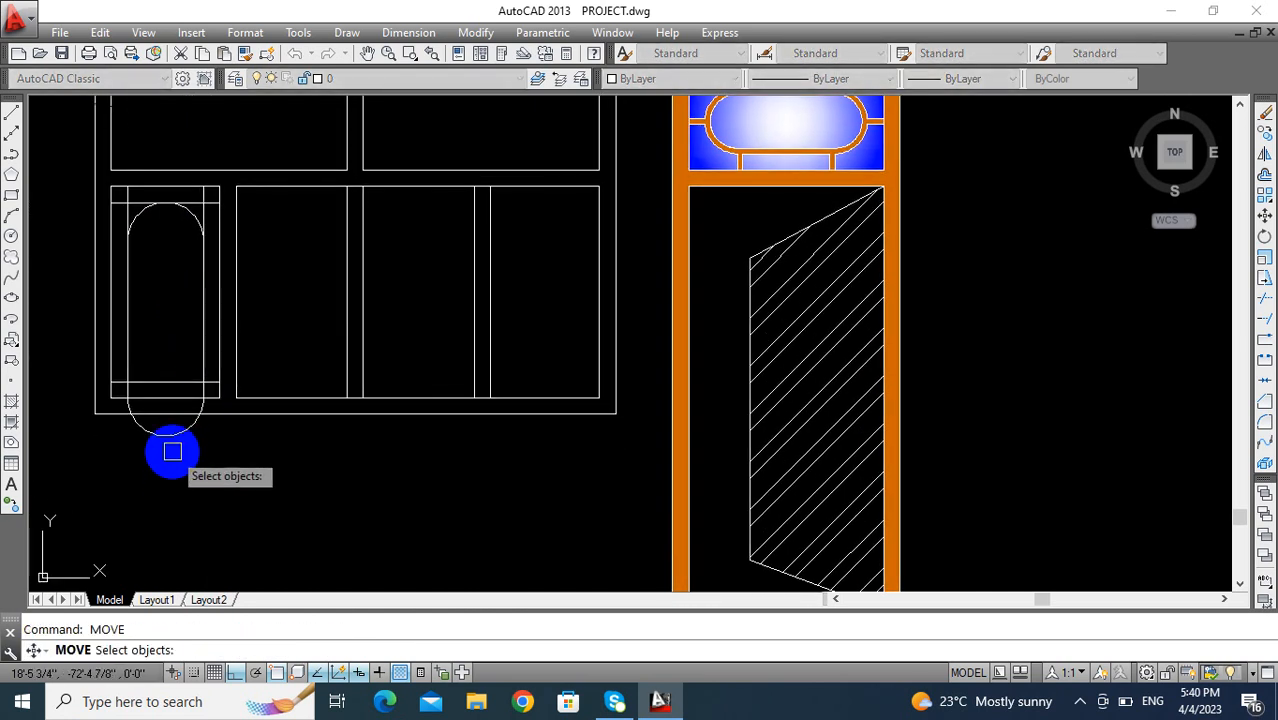
pyautogui.click(167, 442)
pyautogui.press('Return')
pyautogui.click(163, 436)
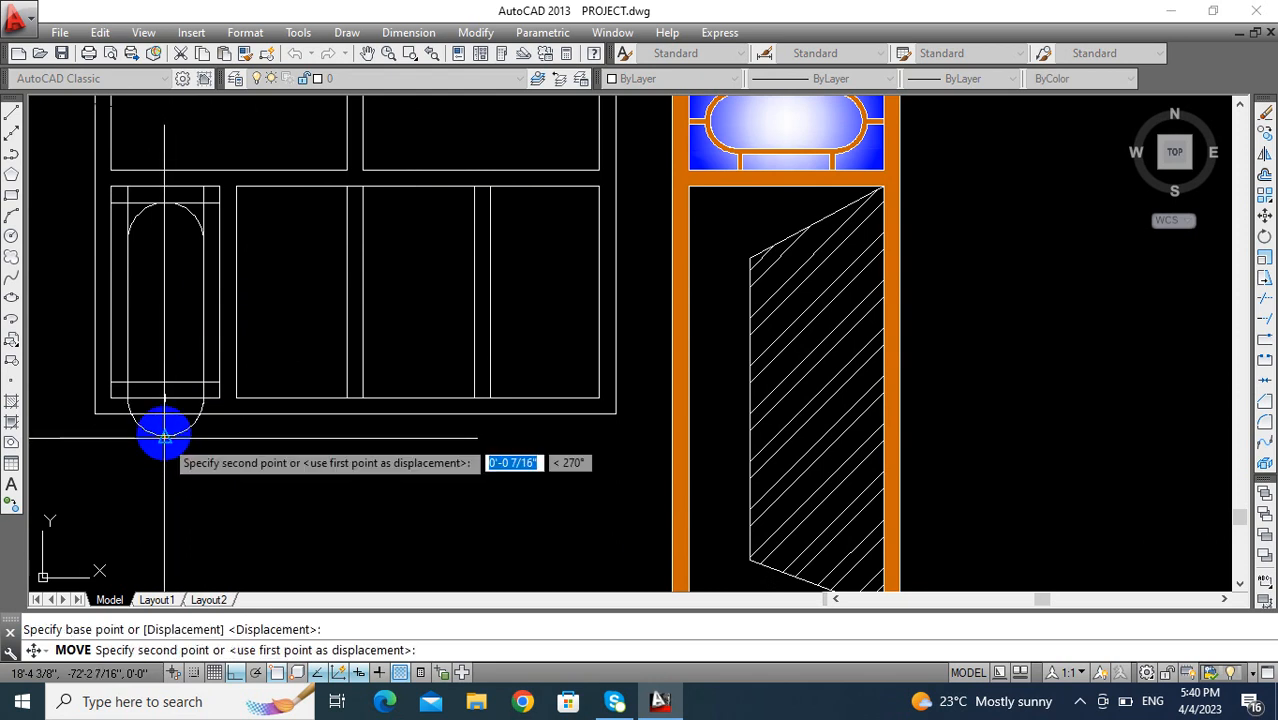
pyautogui.click(163, 381)
# - Trim the excess inner lines crossing outside the lower arc at both bottom corners of the pane
pyautogui.moveTo(169, 321); pyautogui.dragTo(180, 361, button='middle')
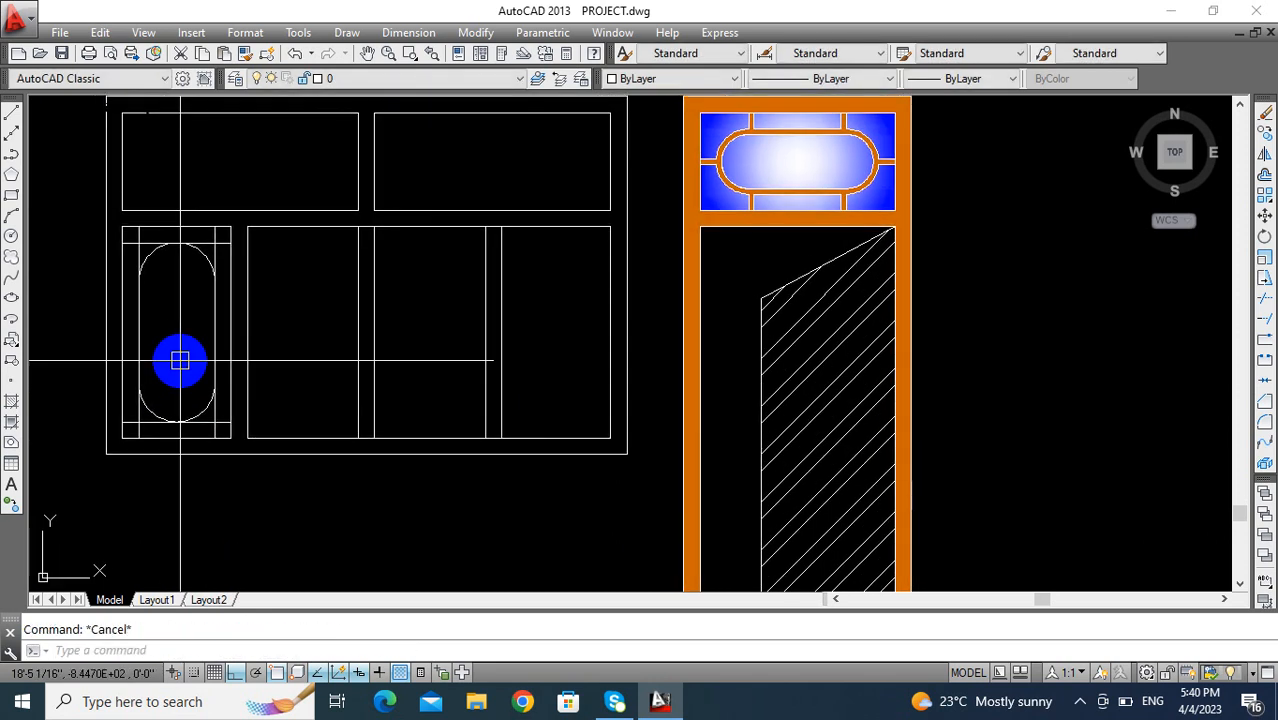
pyautogui.press('Return')
pyautogui.scroll(5, 190, 363)
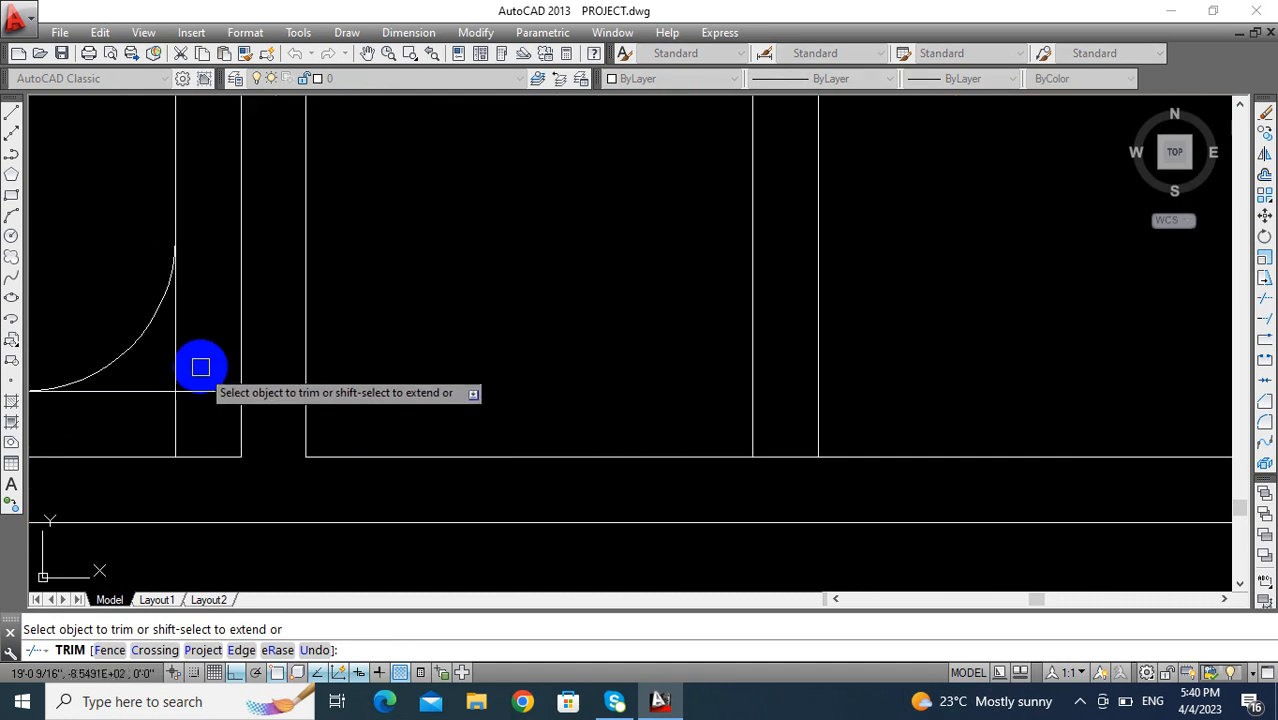
pyautogui.click(164, 397)
pyautogui.click(177, 375)
pyautogui.scroll(-6, 179, 389)
pyautogui.moveTo(179, 389); pyautogui.dragTo(339, 383, button='middle')
pyautogui.scroll(2, 285, 386)
pyautogui.scroll(4, 287, 386)
pyautogui.click(251, 366)
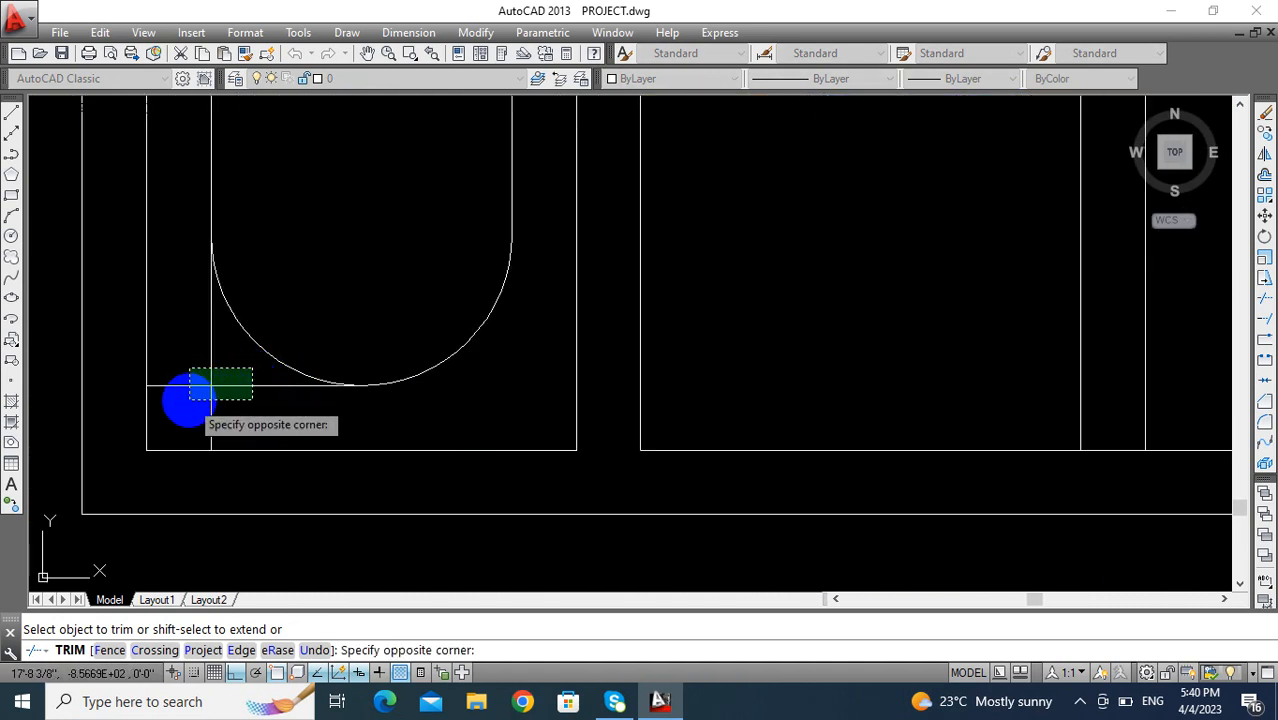
pyautogui.click(189, 401)
# - Trim the inner lines crossing outside the upper arc at the pane's top-left corner
pyautogui.scroll(-4, 207, 362)
pyautogui.moveTo(208, 362); pyautogui.dragTo(215, 525, button='middle')
pyautogui.scroll(4, 244, 274)
pyautogui.click(196, 217)
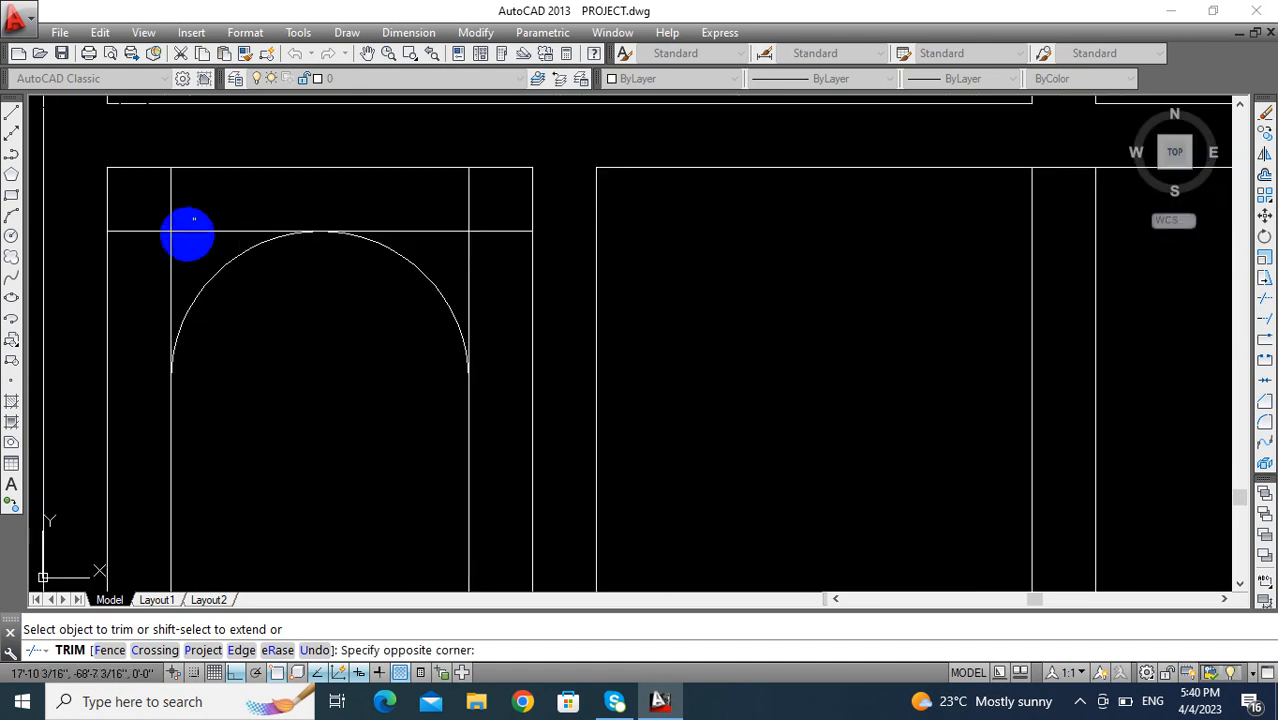
pyautogui.click(153, 261)
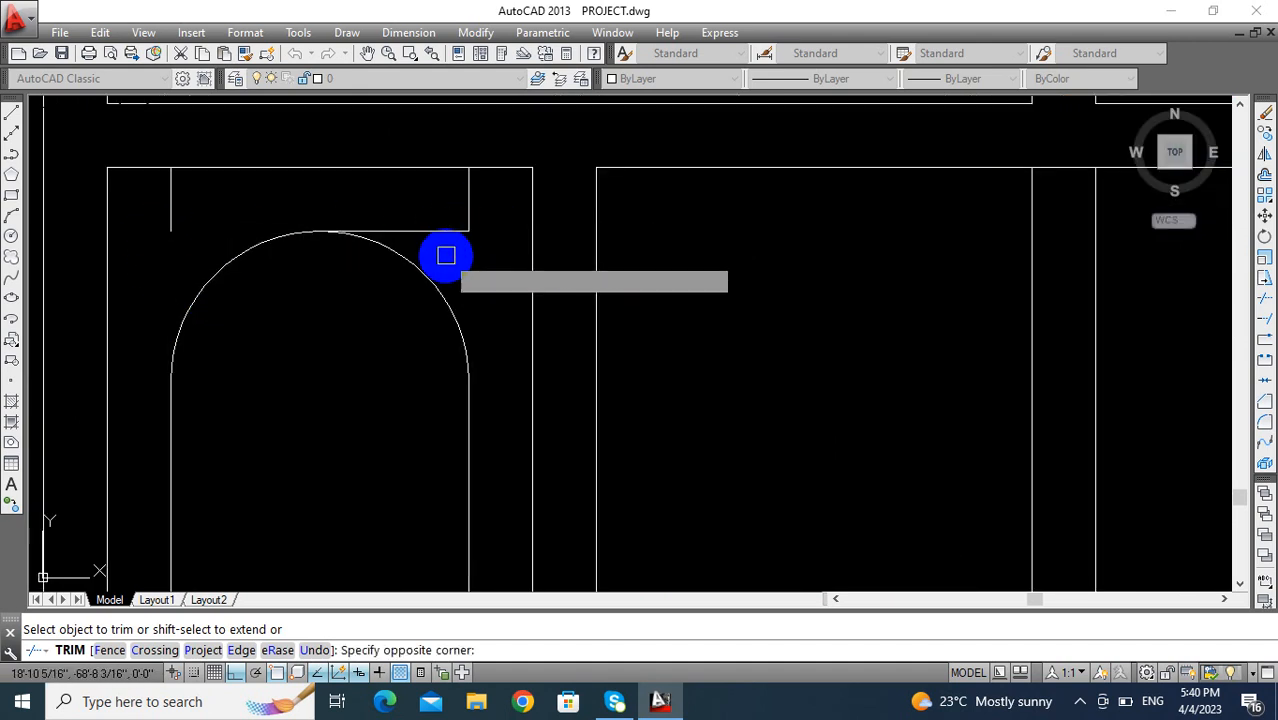
# - Erase the leftover line pieces above the upper arc in the lower-left pane
pyautogui.press('Escape')
pyautogui.click(500, 194)
pyautogui.click(446, 234)
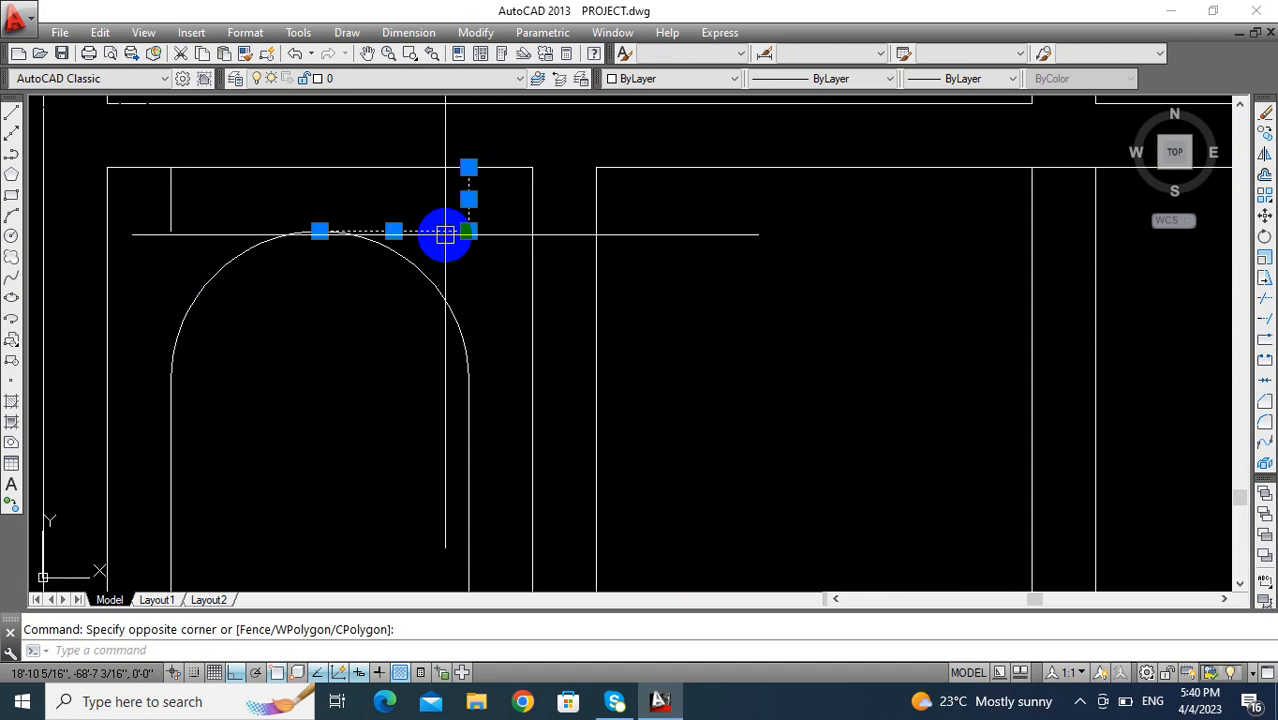
pyautogui.write('E')
pyautogui.press('Return')
pyautogui.moveTo(382, 208); pyautogui.dragTo(436, 215, button='middle')
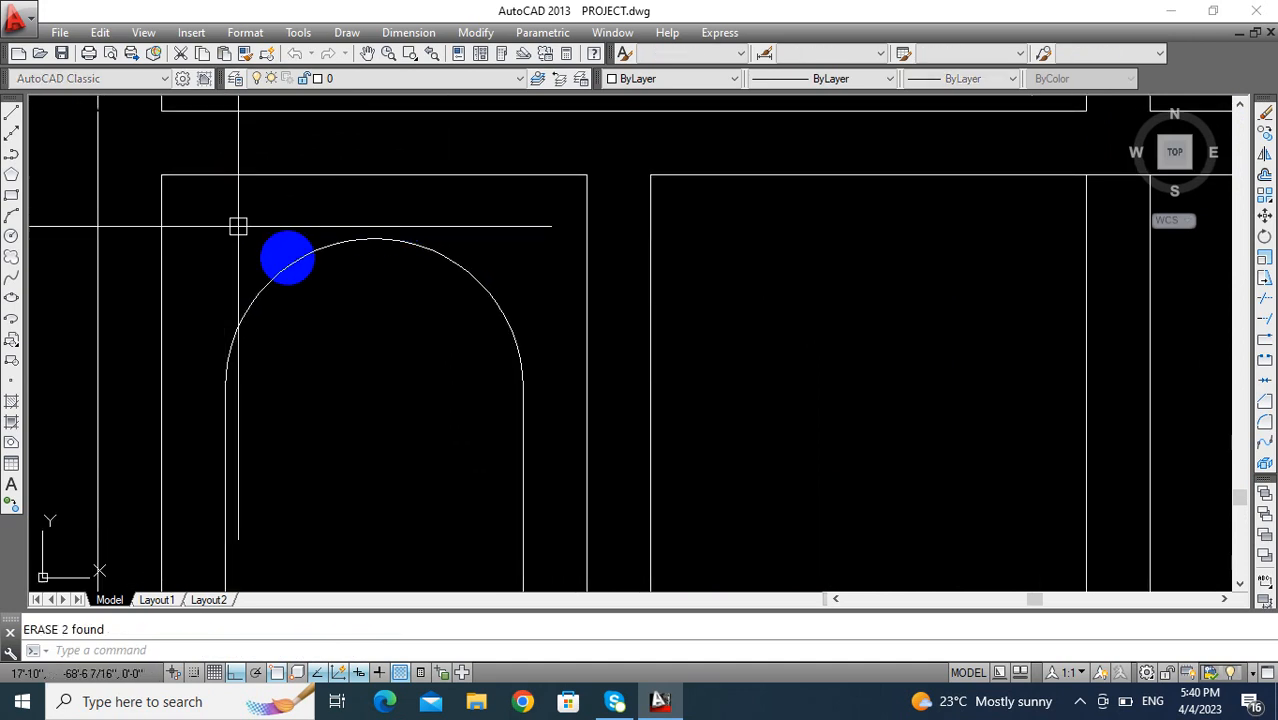
# - Erase the leftover horizontal stub beside the lower arc at the pane's bottom-left corner
pyautogui.scroll(-2, 287, 257)
pyautogui.moveTo(289, 257); pyautogui.dragTo(302, 128, button='middle')
pyautogui.scroll(-2, 342, 300)
pyautogui.moveTo(342, 298); pyautogui.dragTo(342, 208, button='middle')
pyautogui.scroll(4, 295, 379)
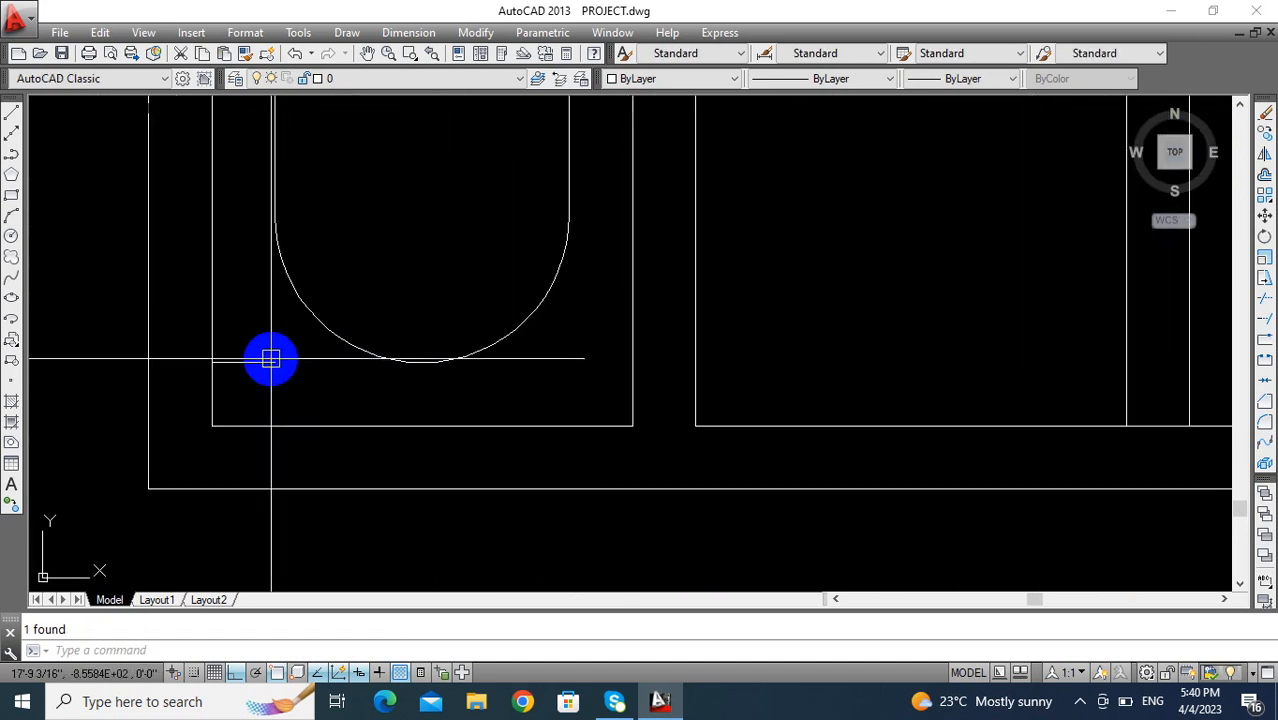
pyautogui.scroll(-4, 280, 394)
pyautogui.moveTo(305, 377); pyautogui.dragTo(240, 391, button='middle')
# - Draw a vertical line from the upper arc's midpoint up to the pane's top edge
pyautogui.write('l')
pyautogui.press('Return')
pyautogui.scroll(4, 256, 310)
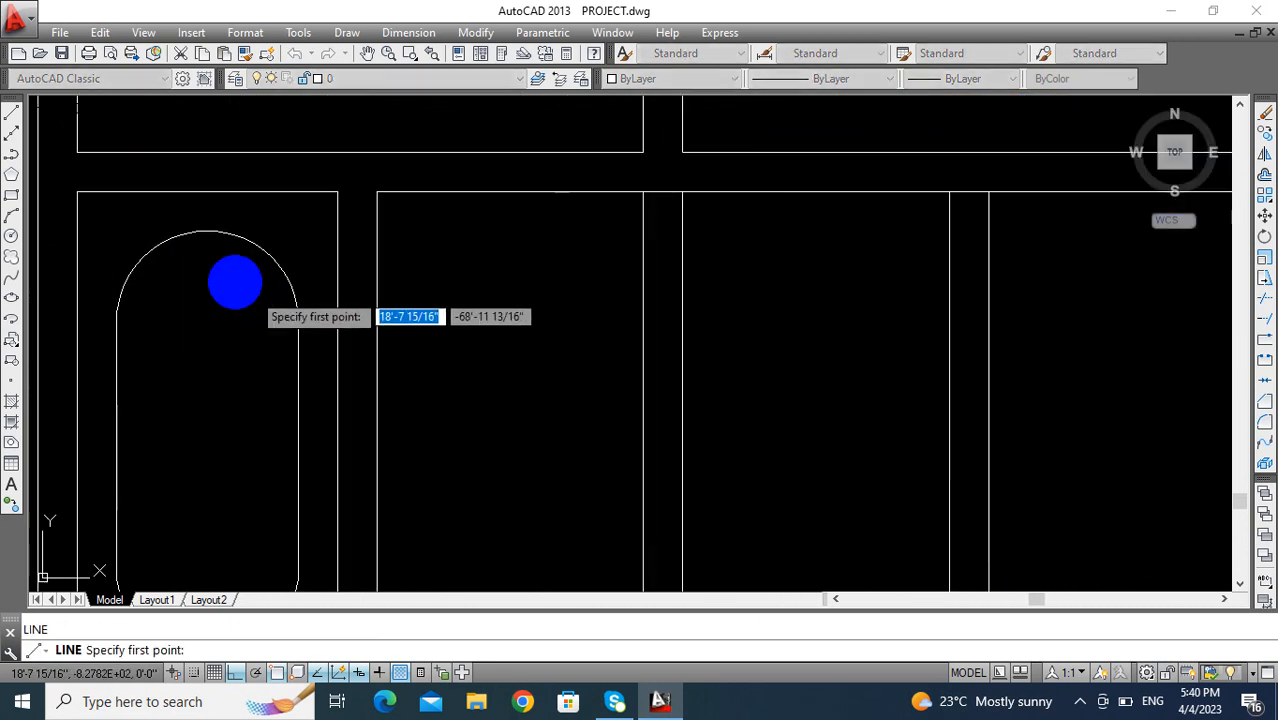
pyautogui.click(208, 229)
pyautogui.scroll(-4, 242, 328)
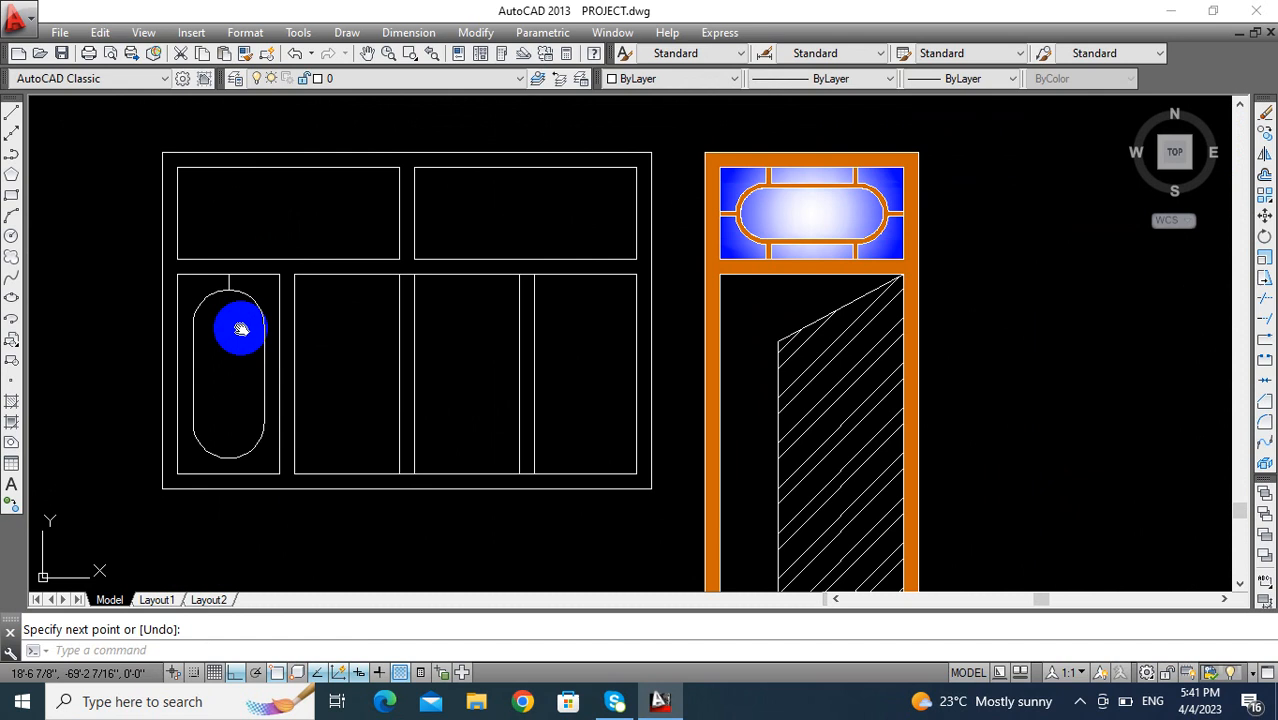
# - Draw a vertical line from the lower arc's midpoint down to the pane's bottom edge
pyautogui.scroll(1, 268, 373)
pyautogui.scroll(4, 232, 371)
pyautogui.press('Return')
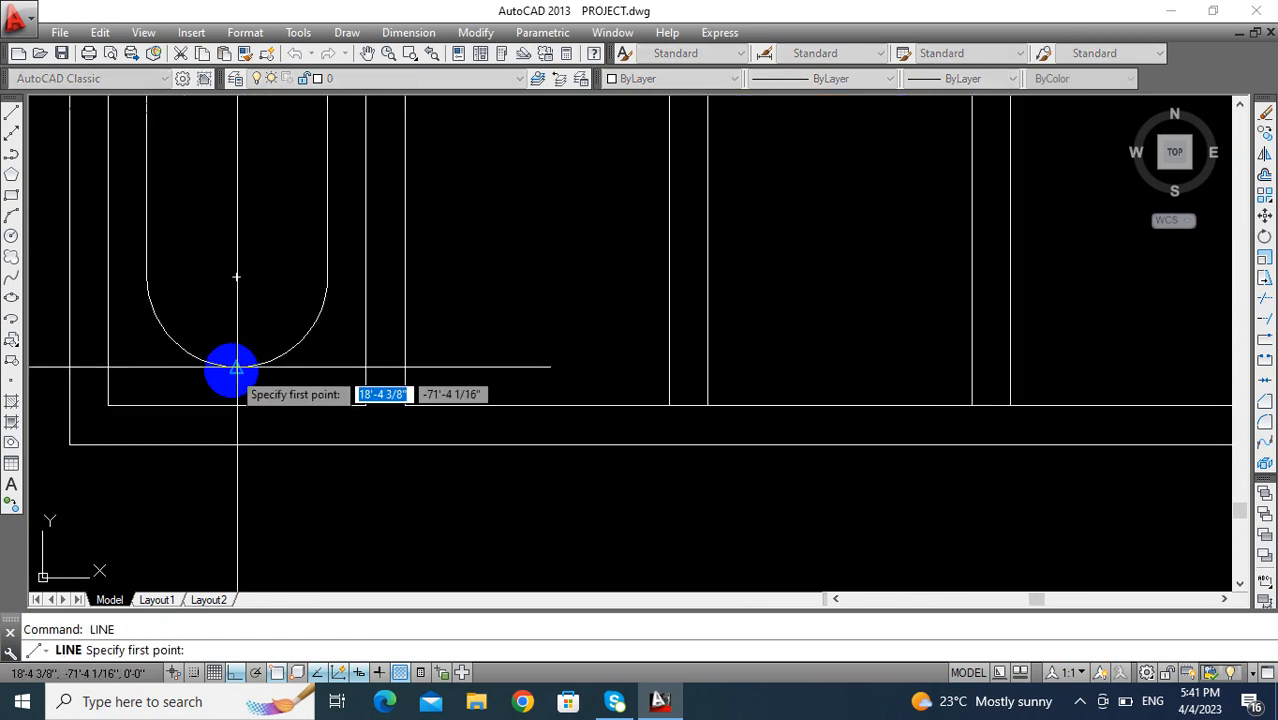
pyautogui.click(234, 369)
pyautogui.press('Return')
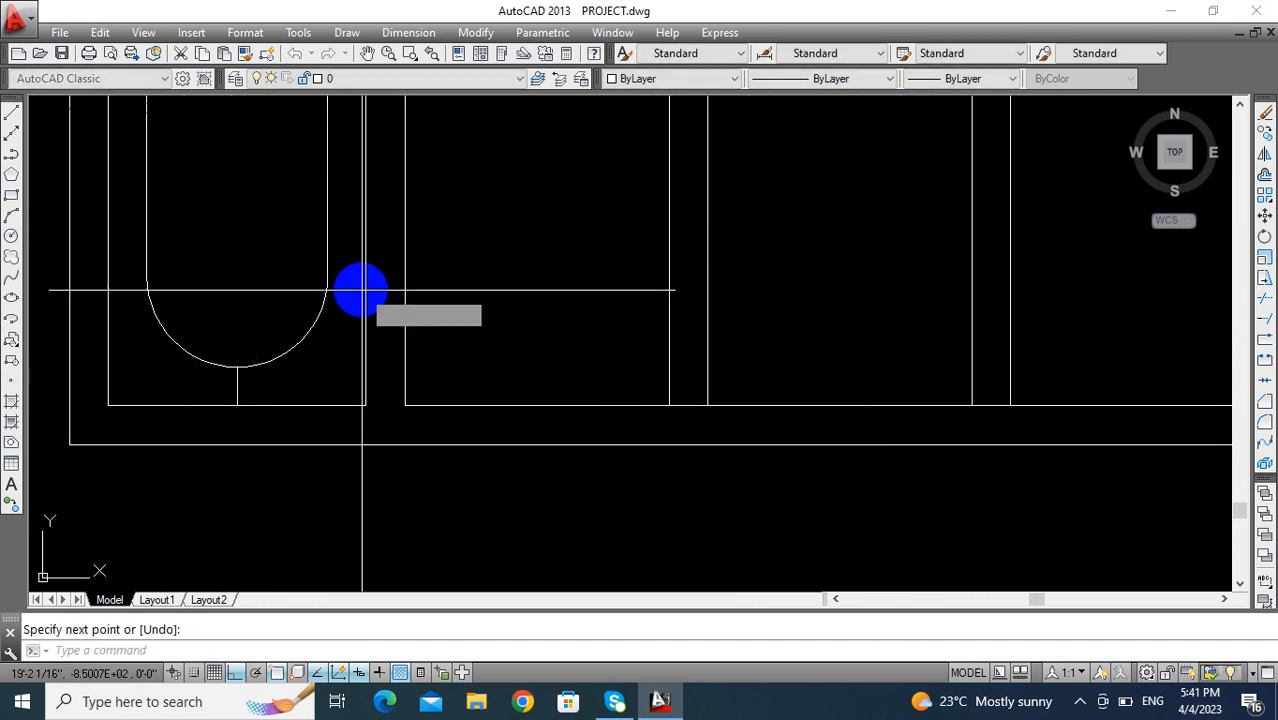
# - Draw horizontal lines from both ends of the lower arc out to the pane's right and left edges
pyautogui.press('Return')
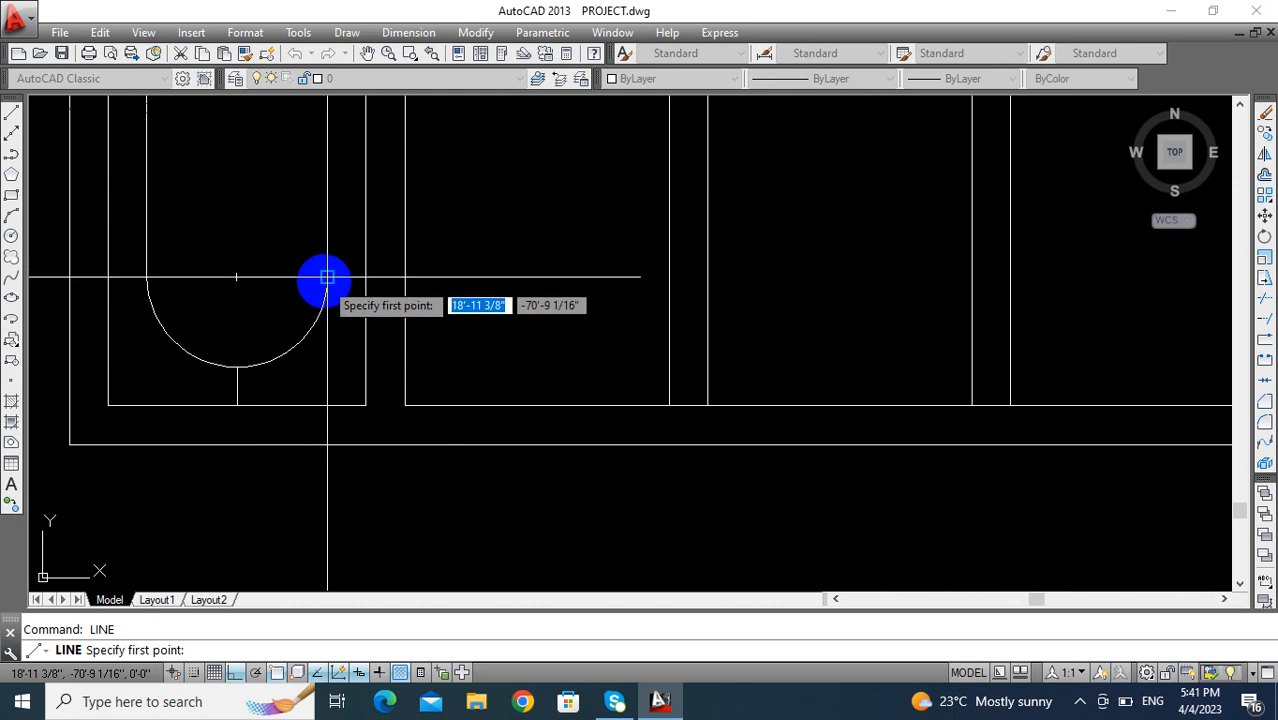
pyautogui.click(366, 277)
pyautogui.press('Return')
pyautogui.scroll(-2, 345, 362)
pyautogui.moveTo(345, 364); pyautogui.dragTo(453, 462, button='middle')
pyautogui.press('Return')
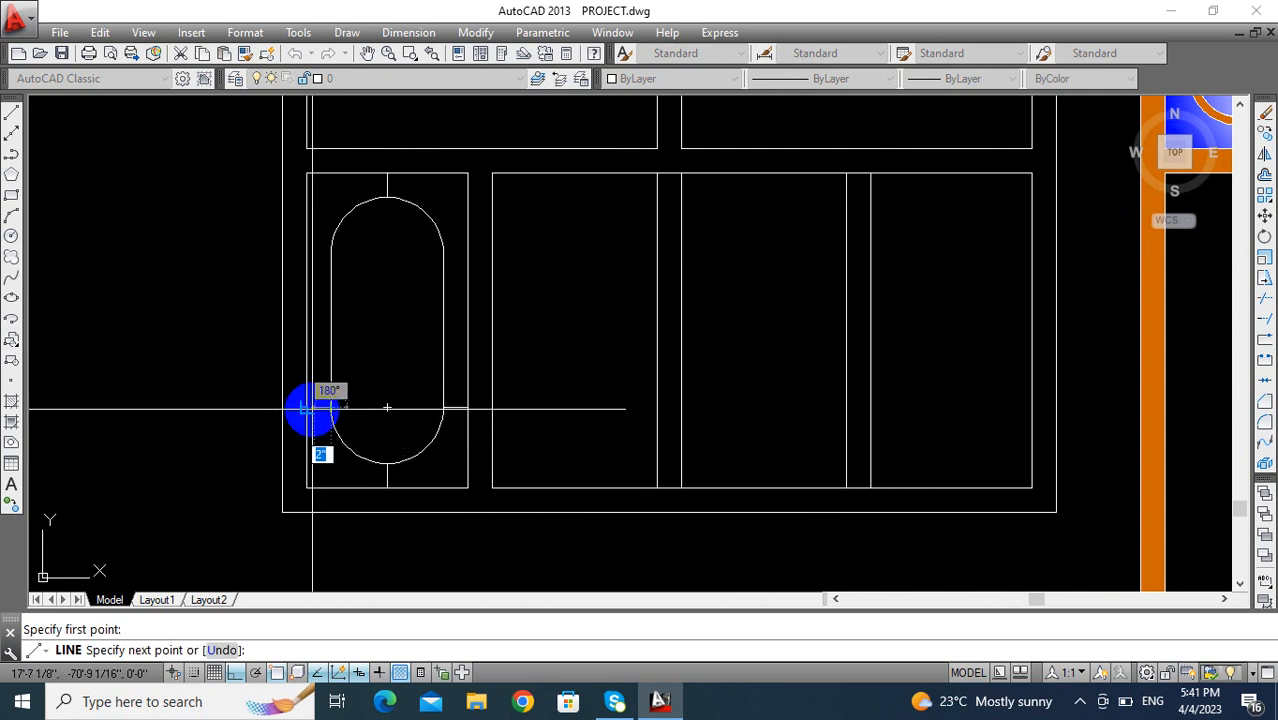
pyautogui.scroll(-2, 350, 385)
pyautogui.press('Return')
pyautogui.press('Return')
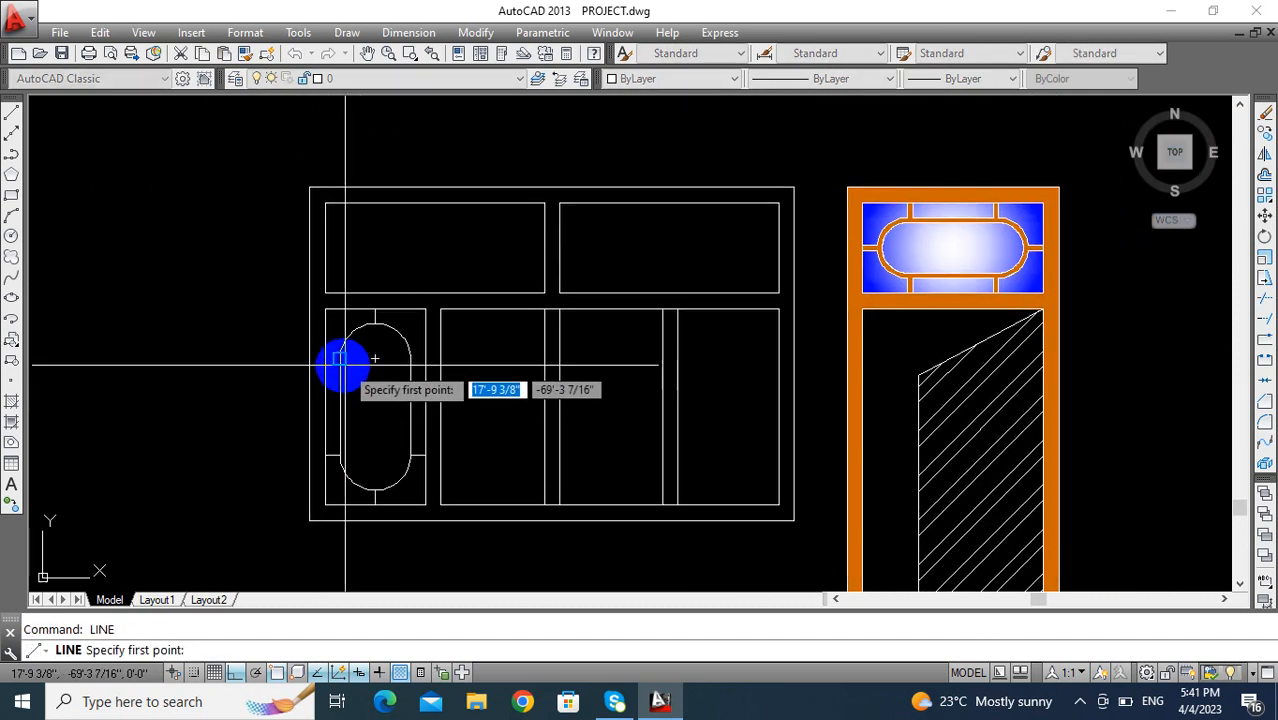
# - Draw horizontal lines from both ends of the upper arc out to the pane's left and right edges
pyautogui.scroll(2, 342, 362)
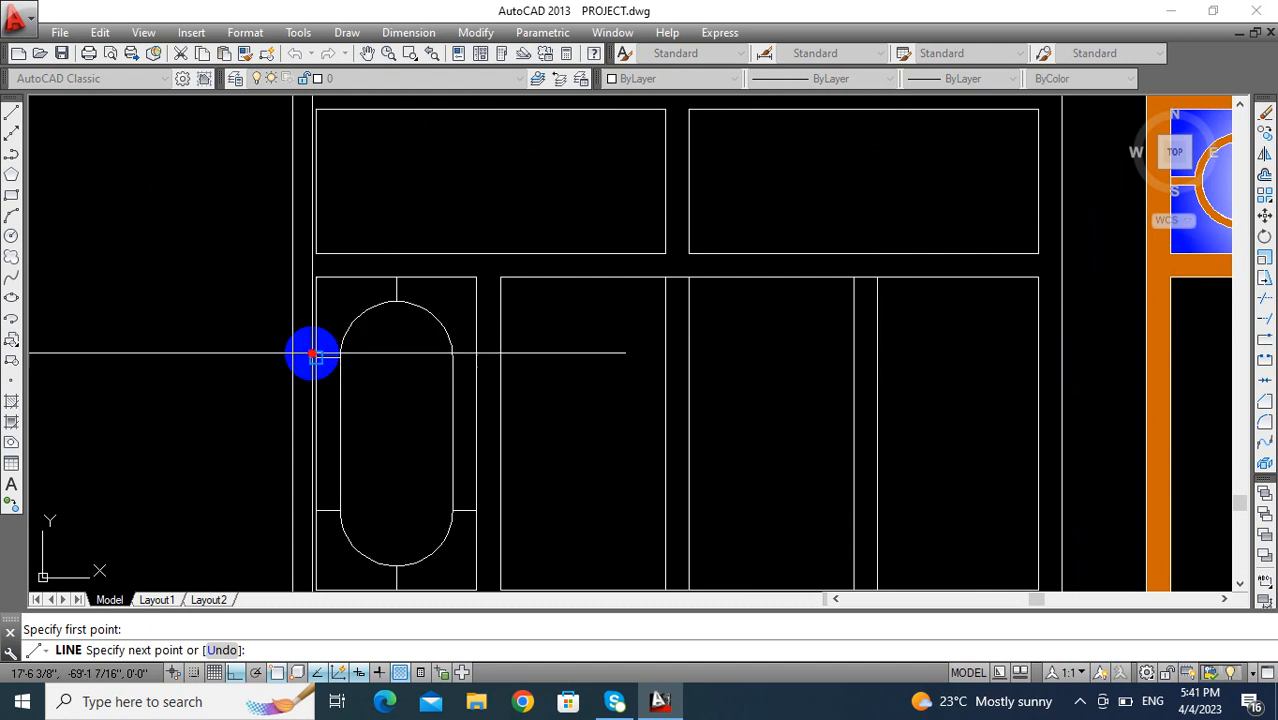
pyautogui.press('Return')
pyautogui.press('Return')
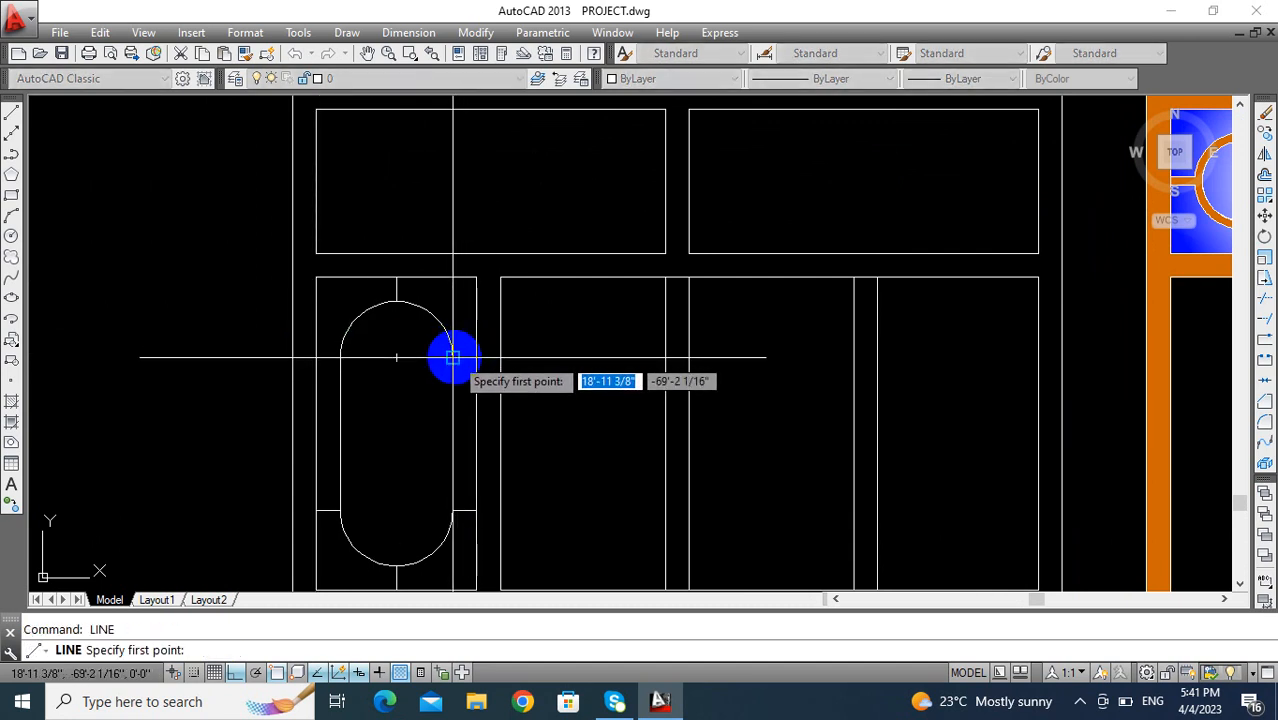
pyautogui.press('Return')
pyautogui.scroll(-2, 391, 360)
# - Try offsetting the oval's right side inward by 3, and remove the offset line
pyautogui.scroll(3, 360, 368)
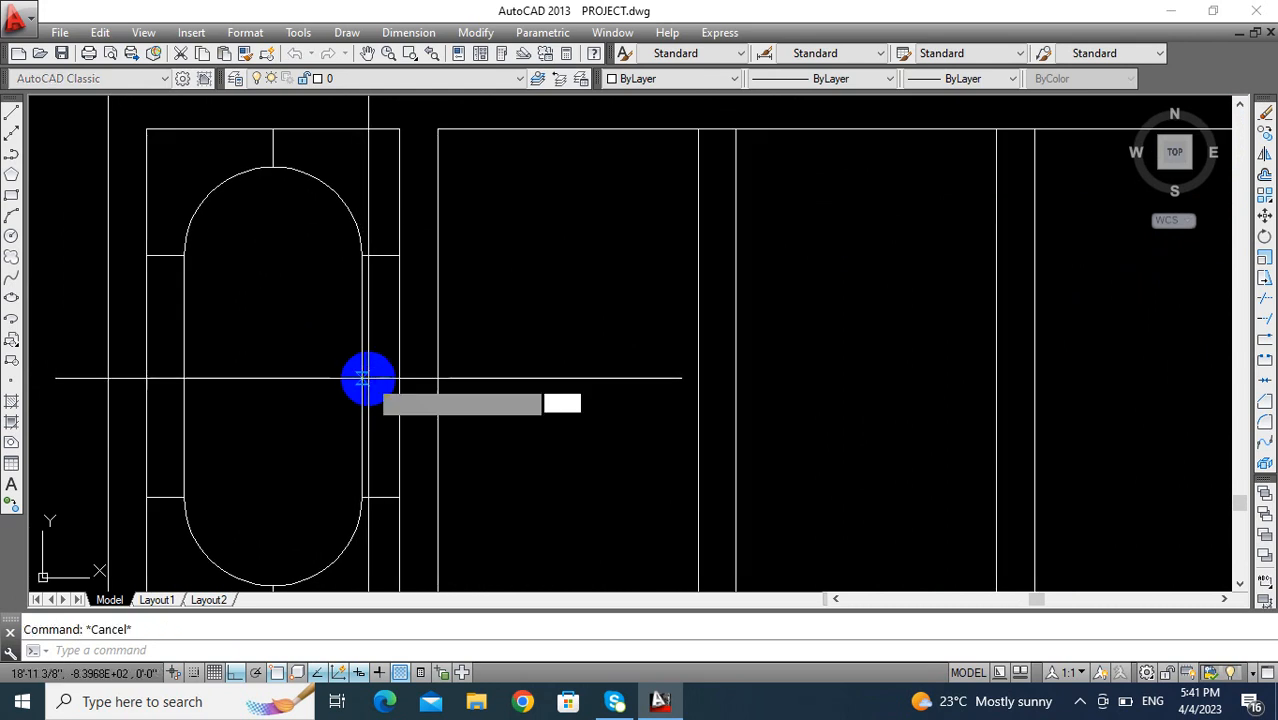
pyautogui.write('o')
pyautogui.press('Return')
pyautogui.write('3')
pyautogui.click(363, 362)
pyautogui.click(274, 300)
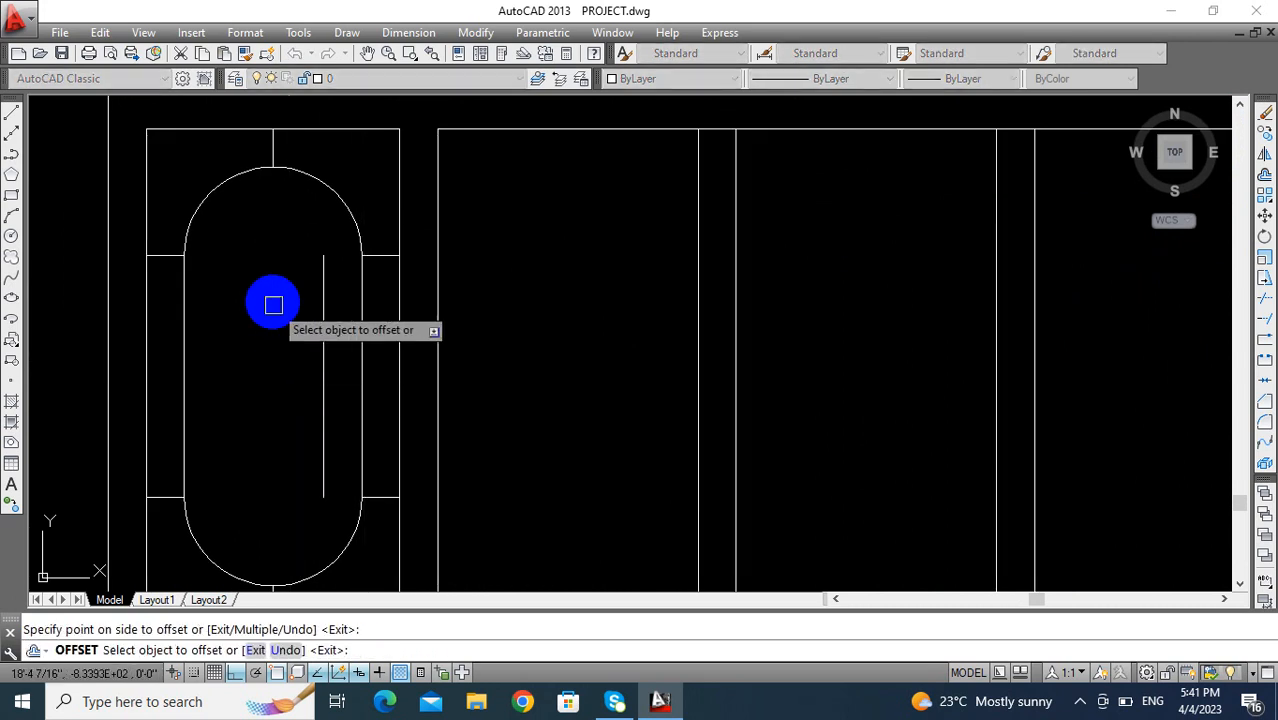
pyautogui.press('Return')
pyautogui.click(323, 376)
pyautogui.scroll(-3, 323, 376)
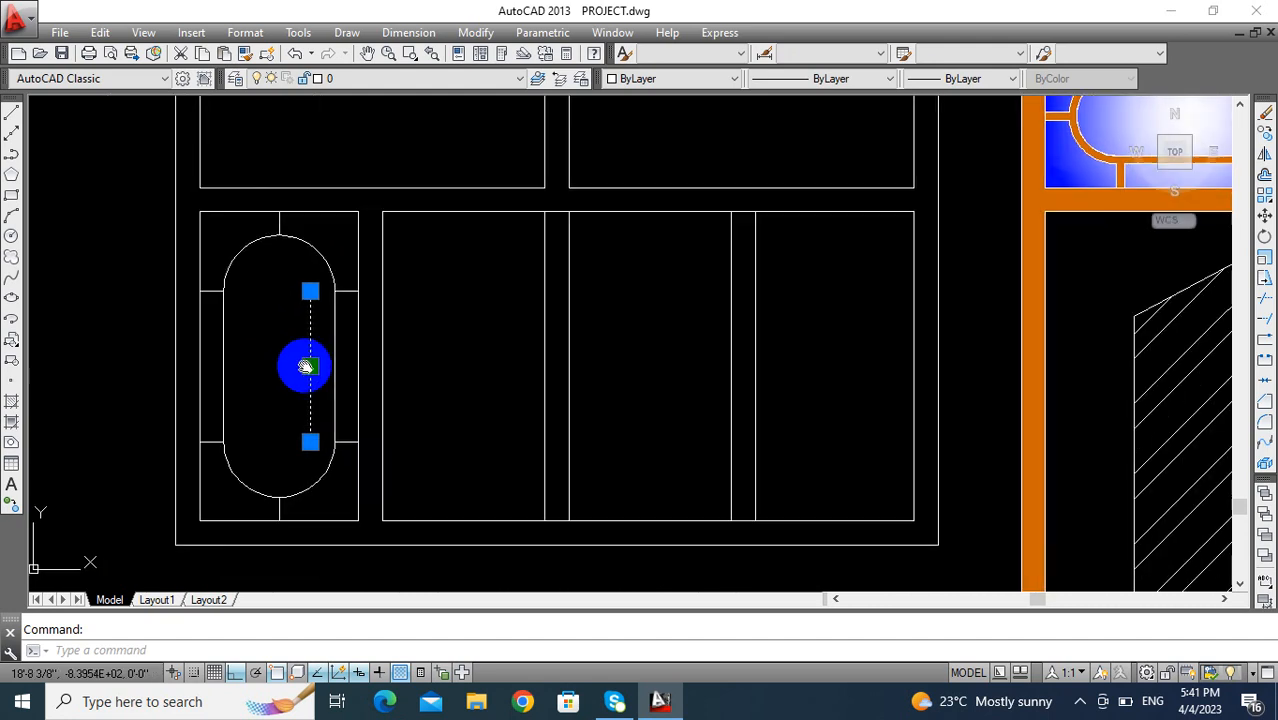
pyautogui.scroll(1, 297, 357)
pyautogui.press('Escape')
# - Offset the oval's two straight sides and two end arcs inward by 1" to form the ring
pyautogui.write('o')
pyautogui.press('Return')
pyautogui.write('1')
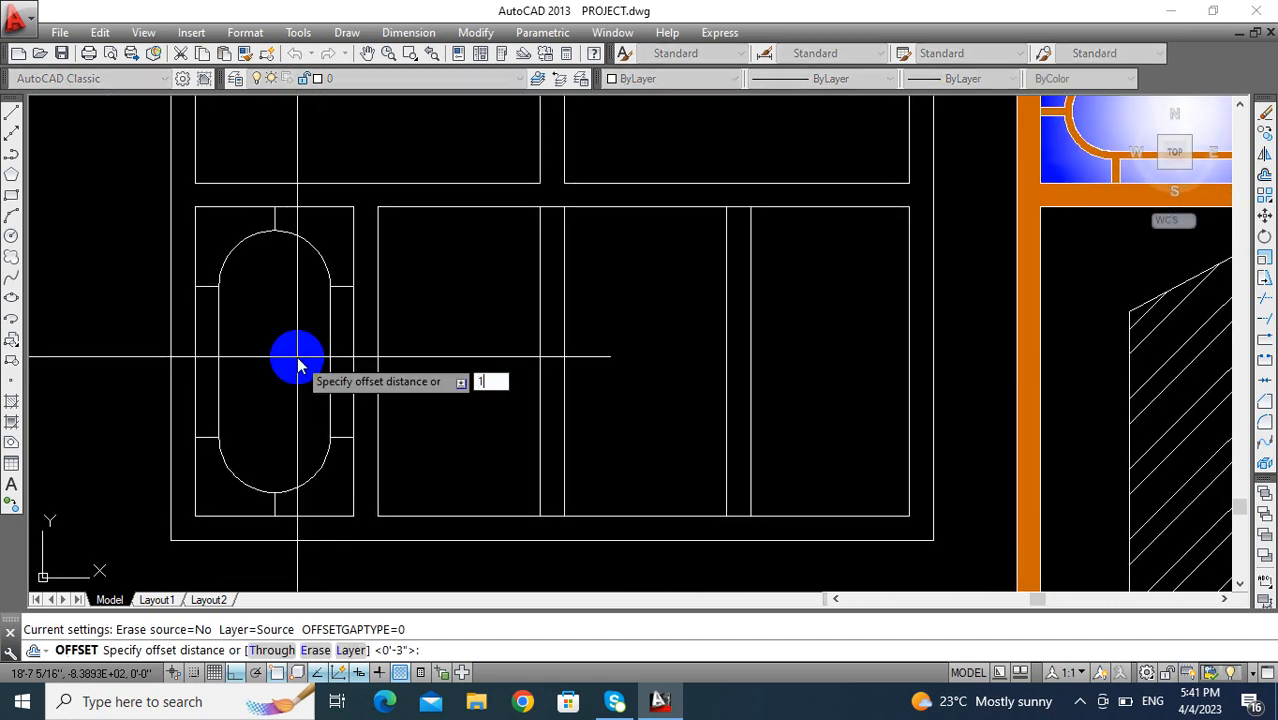
pyautogui.click(330, 345)
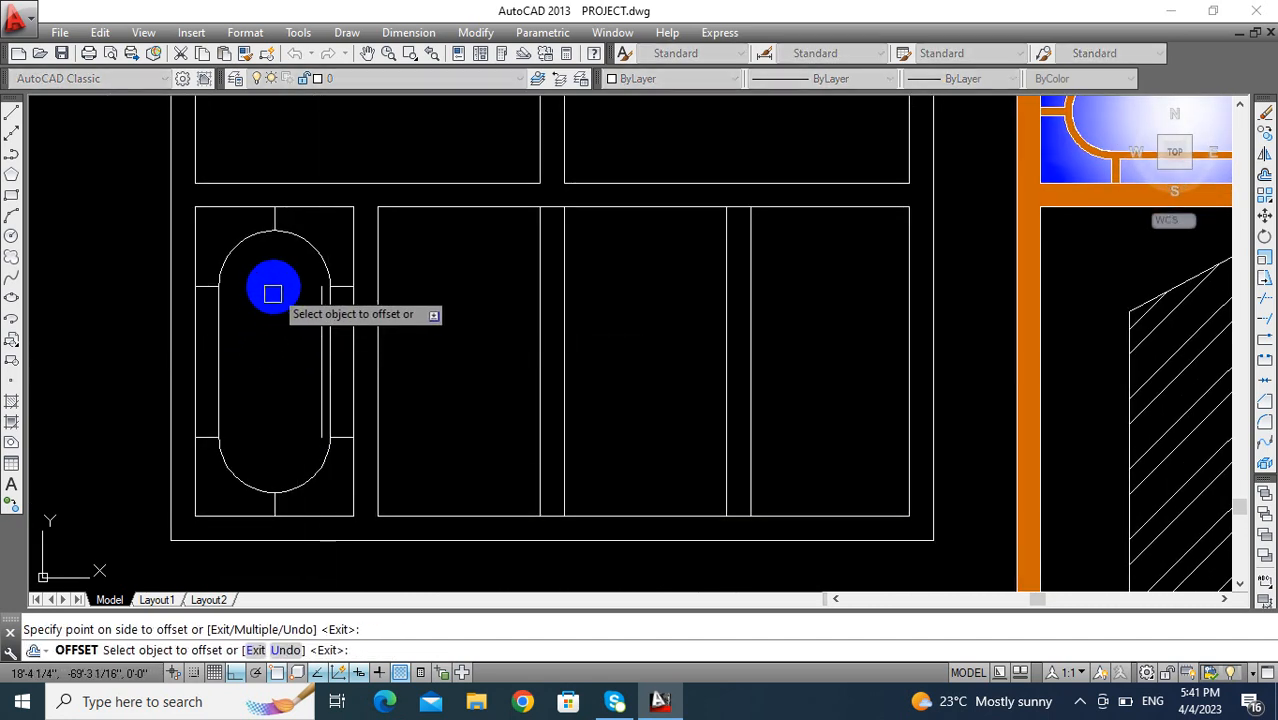
pyautogui.click(294, 233)
pyautogui.click(265, 354)
pyautogui.click(219, 348)
pyautogui.click(288, 341)
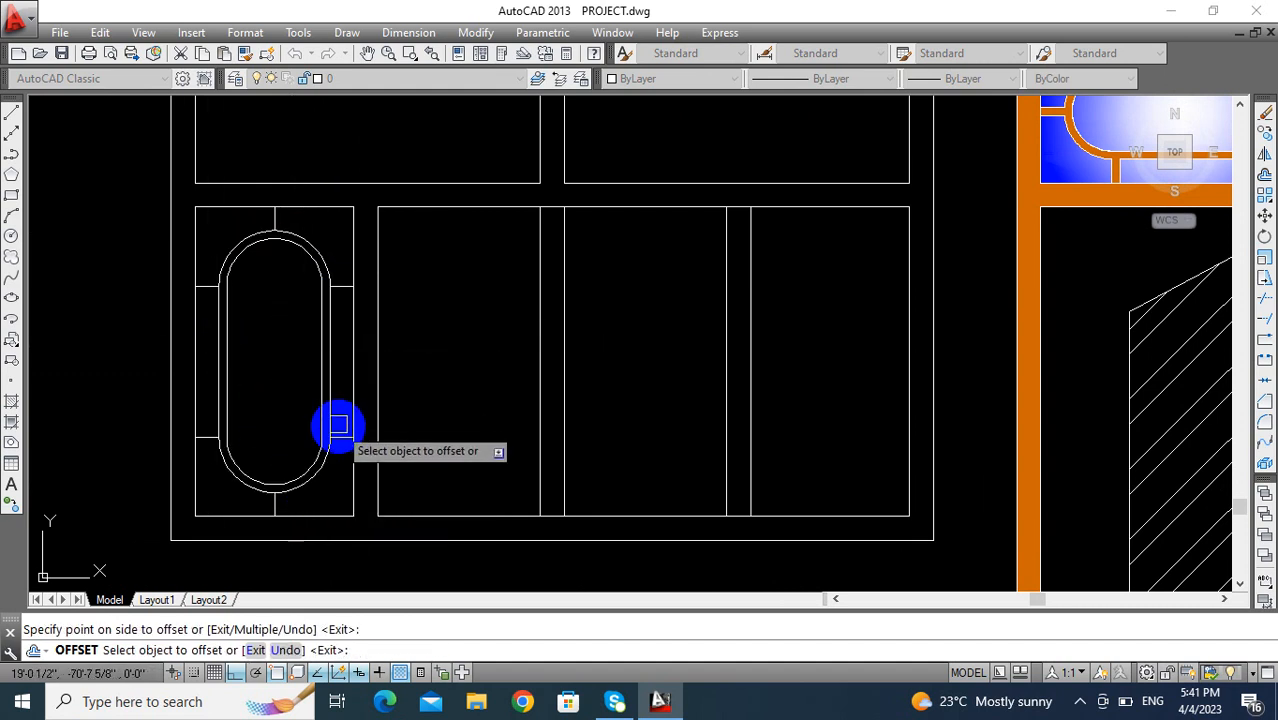
# - Offset the four horizontal connector lines 1" toward the pane's middle, the lower pair upward and the upper pair downward
pyautogui.scroll(2, 338, 425)
pyautogui.click(340, 435)
pyautogui.click(338, 410)
pyautogui.click(340, 196)
pyautogui.click(340, 292)
pyautogui.click(133, 200)
pyautogui.click(126, 285)
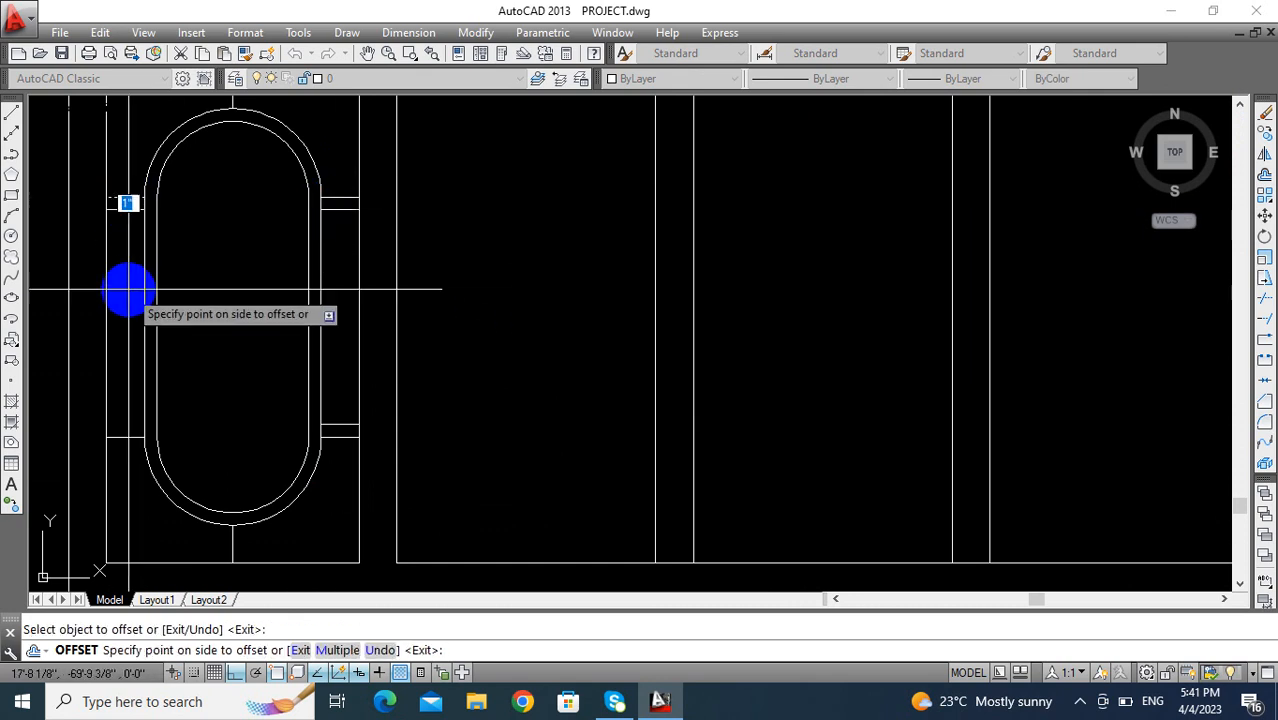
pyautogui.scroll(-1, 185, 370)
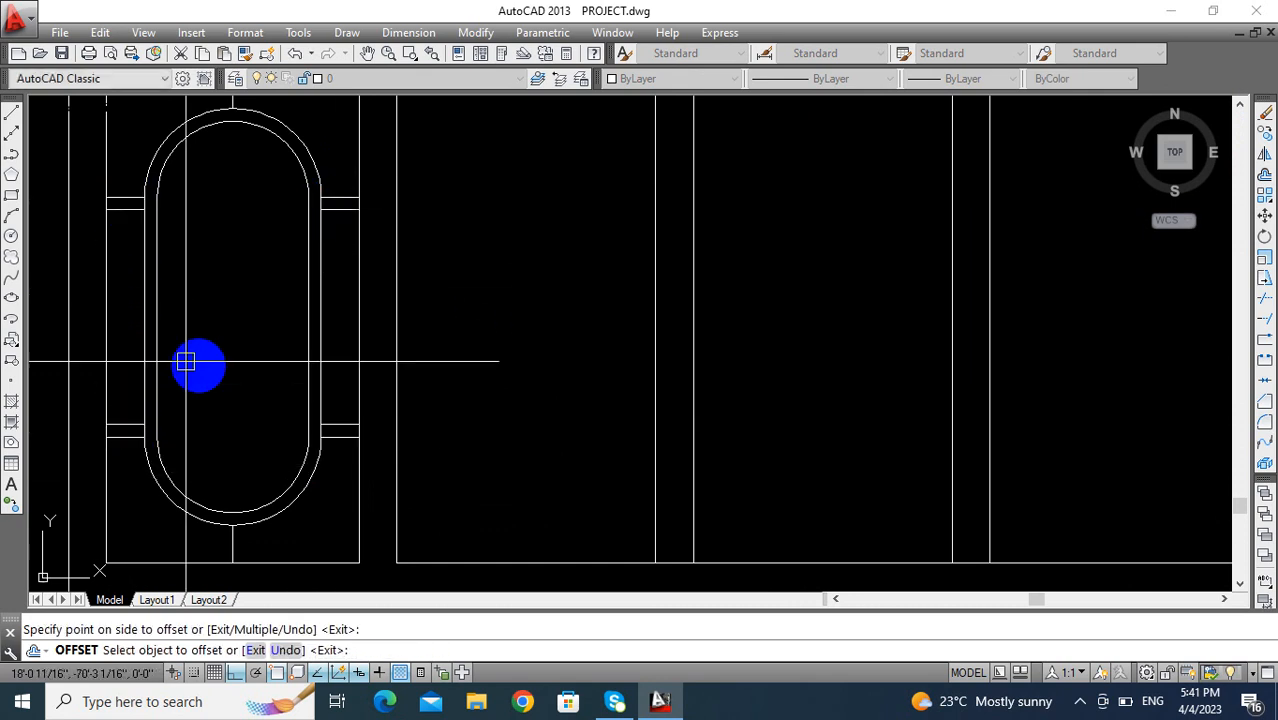
pyautogui.press('Escape')
# - Offset the vertical connector lines above and below the oval by .5 to both sides
pyautogui.scroll(-3, 185, 376)
pyautogui.scroll(2, 200, 220)
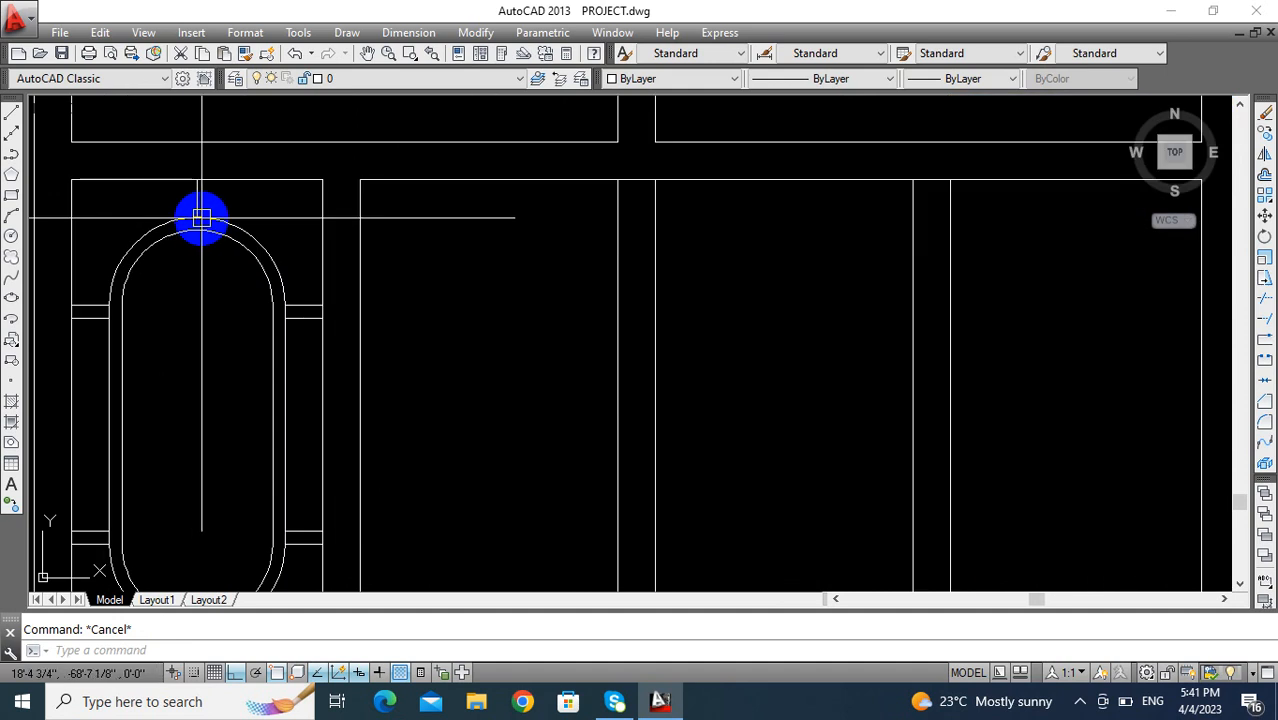
pyautogui.scroll(2, 206, 214)
pyautogui.scroll(-4, 206, 214)
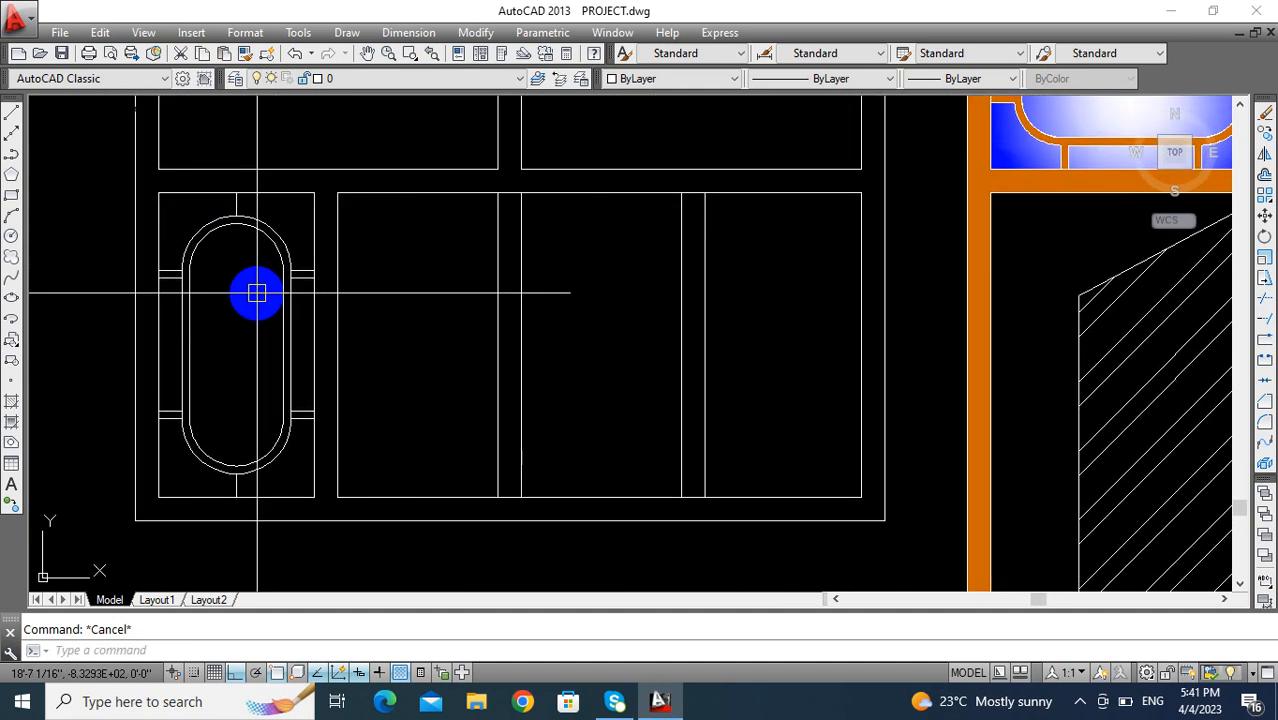
pyautogui.write('.5')
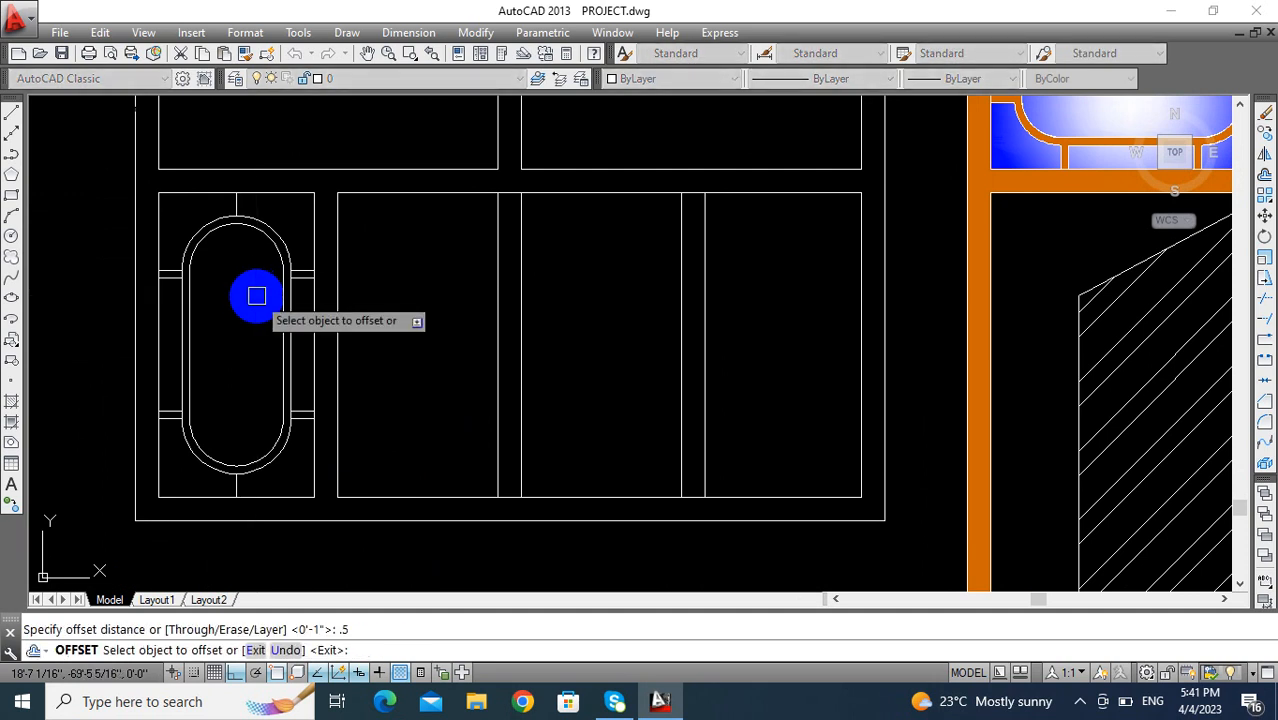
pyautogui.scroll(3, 240, 245)
pyautogui.click(246, 160)
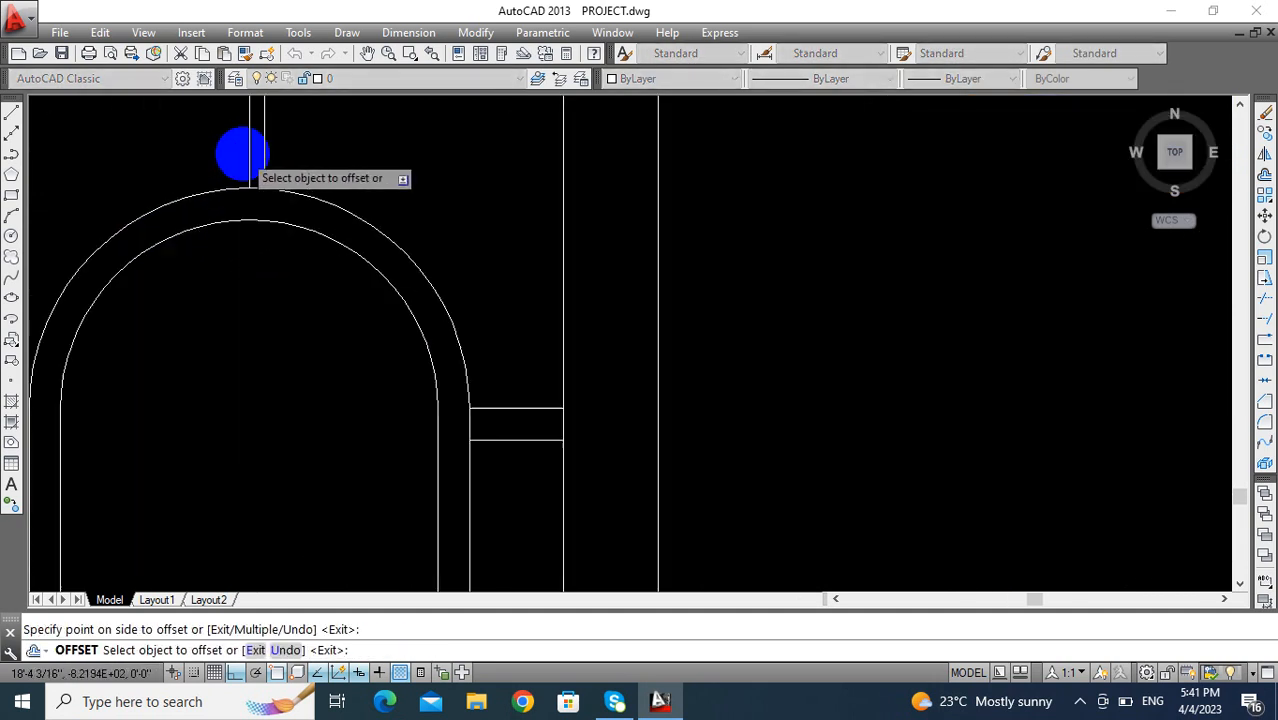
pyautogui.scroll(-4, 250, 190)
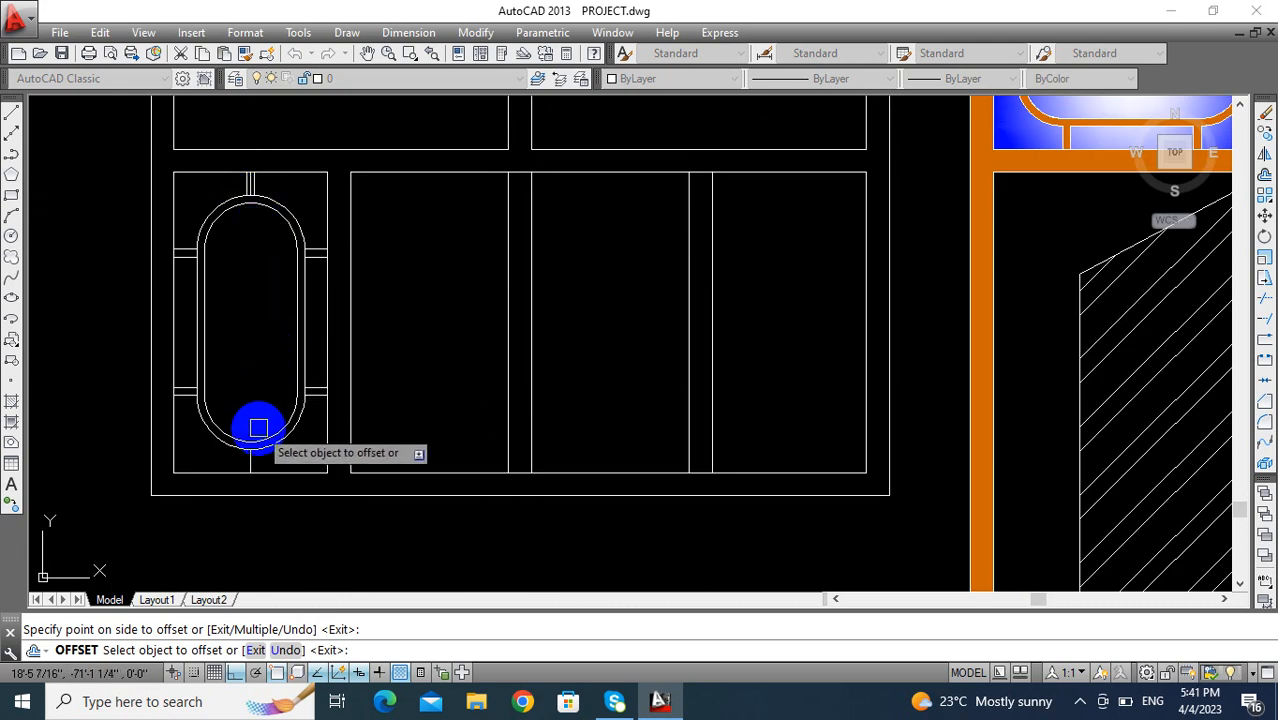
pyautogui.scroll(5, 258, 428)
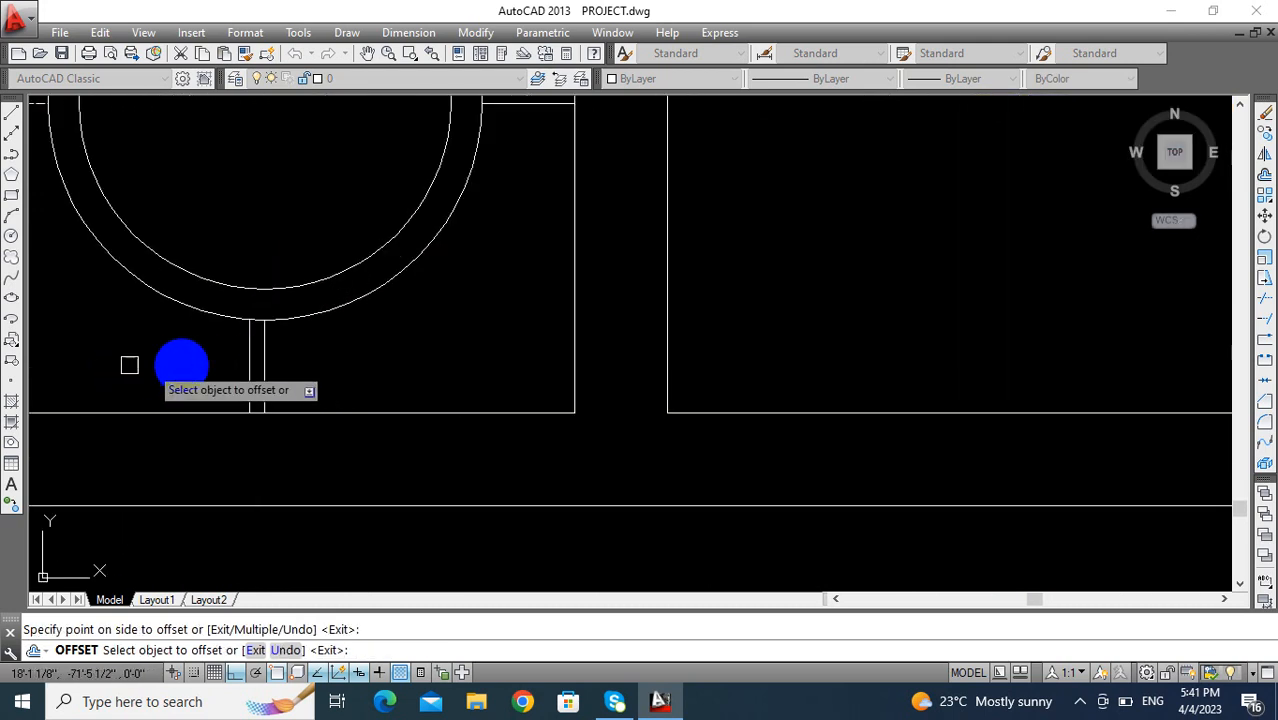
pyautogui.click(270, 372)
pyautogui.press('Escape')
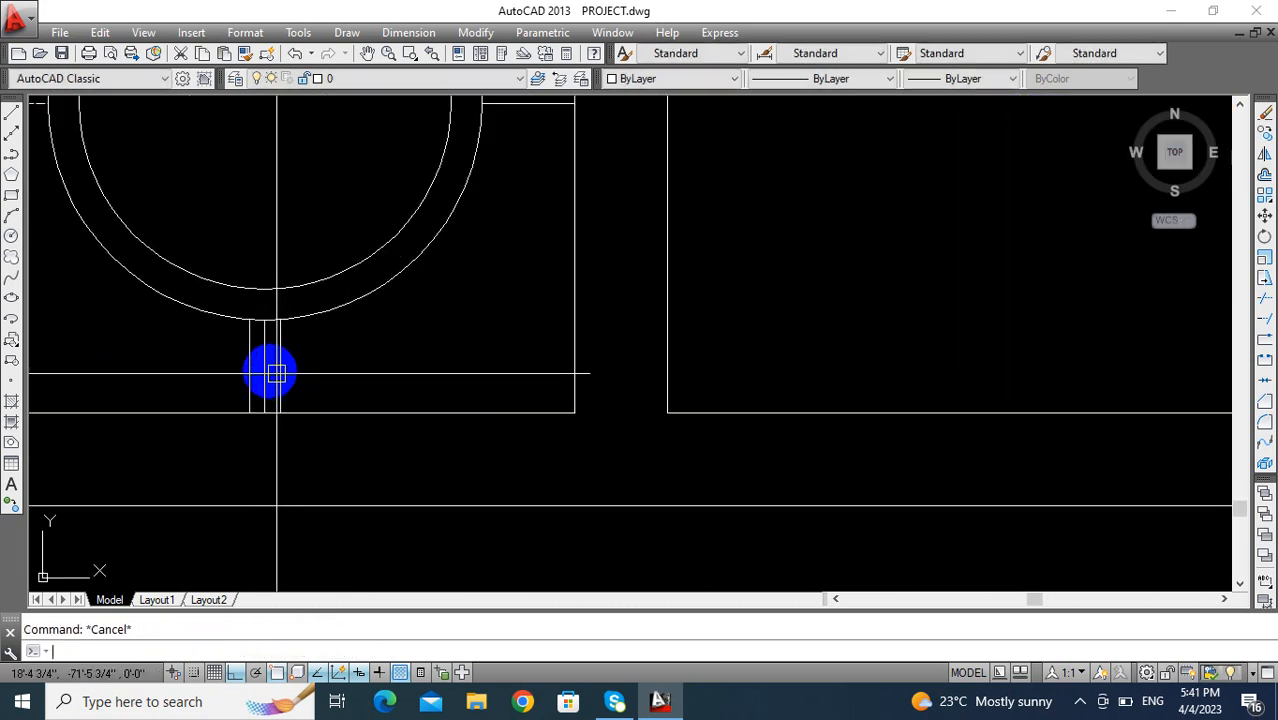
# - Delete the original centre lines from the vertical connectors above and below the oval, keeping the pairs of offset lines
pyautogui.press('Delete')
pyautogui.scroll(-5, 300, 360)
pyautogui.scroll(4, 328, 460)
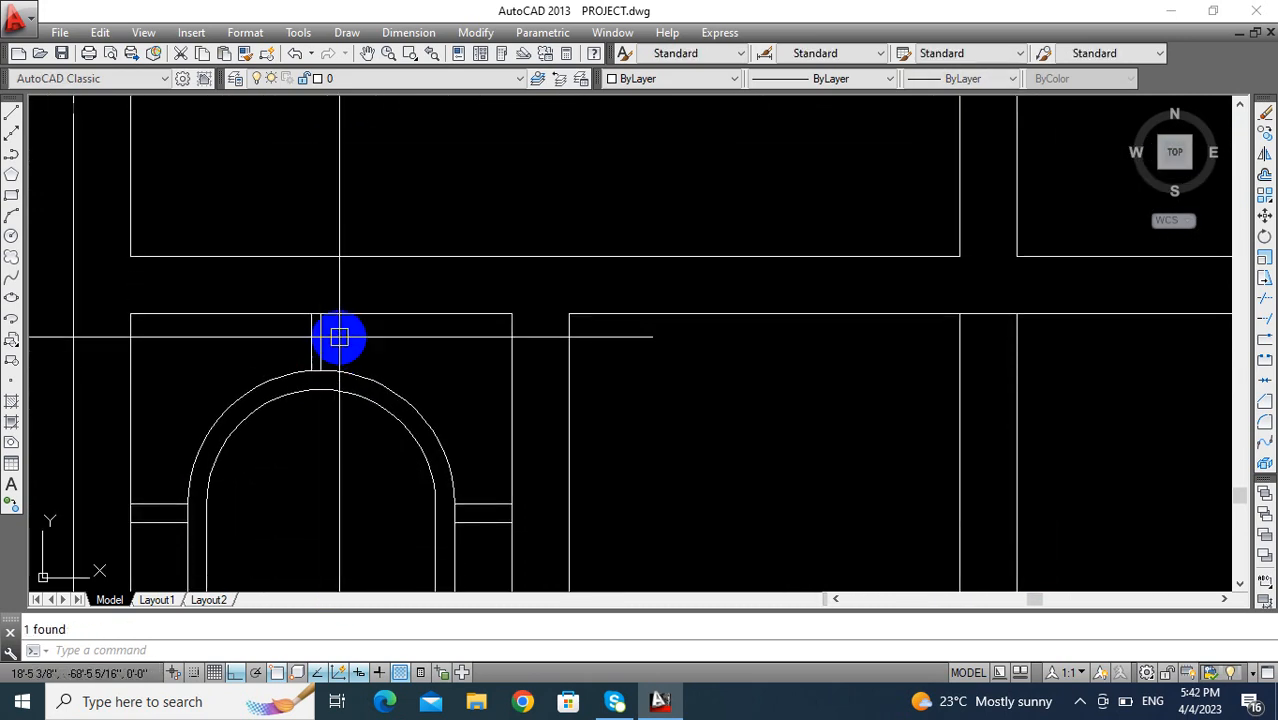
pyautogui.scroll(3, 322, 352)
pyautogui.click(321, 355)
pyautogui.click(312, 351)
pyautogui.scroll(-8, 311, 351)
pyautogui.moveTo(311, 351); pyautogui.dragTo(321, 330, button='middle')
pyautogui.scroll(8, 321, 330)
pyautogui.press('Escape')
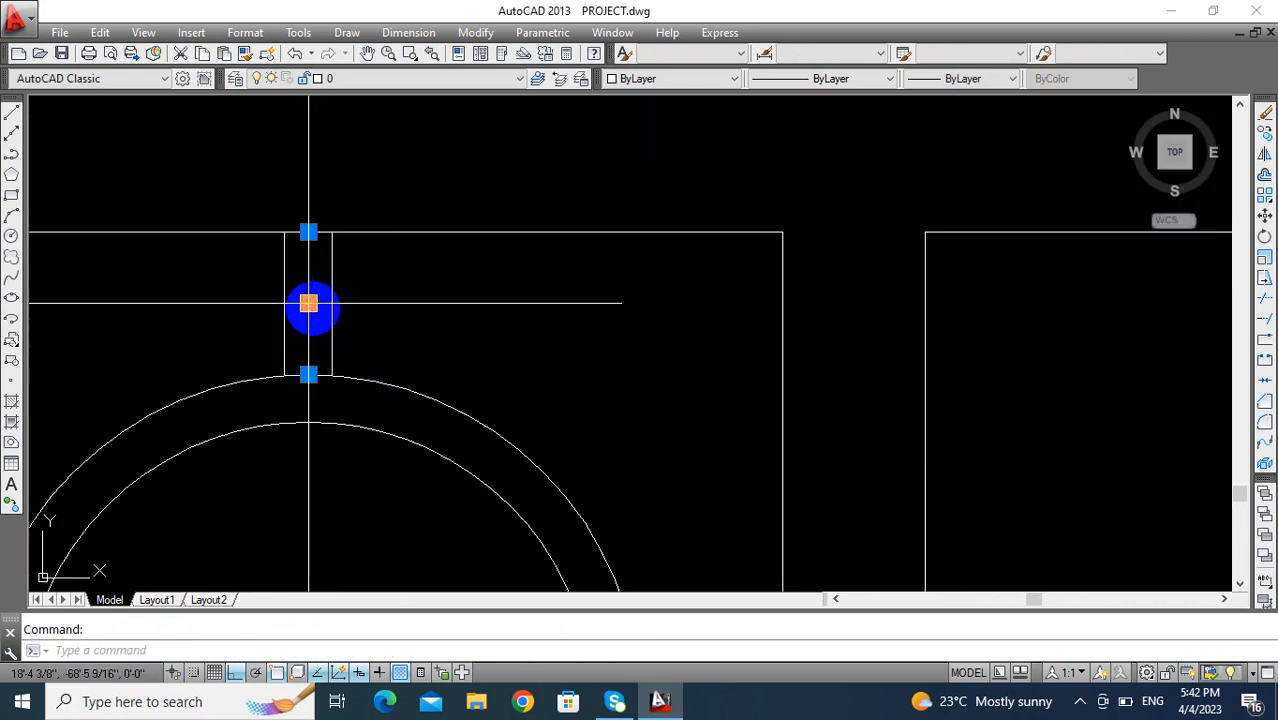
pyautogui.scroll(-5, 312, 307)
pyautogui.moveTo(312, 307); pyautogui.dragTo(317, 215, button='middle')
pyautogui.scroll(-3, 317, 215)
pyautogui.moveTo(328, 265)
pyautogui.mouseDown(button='middle')
pyautogui.moveTo(328, 242)
pyautogui.moveTo(302, 290)
pyautogui.mouseUp(button='middle')
pyautogui.press('Escape')
pyautogui.scroll(2, 335, 268)
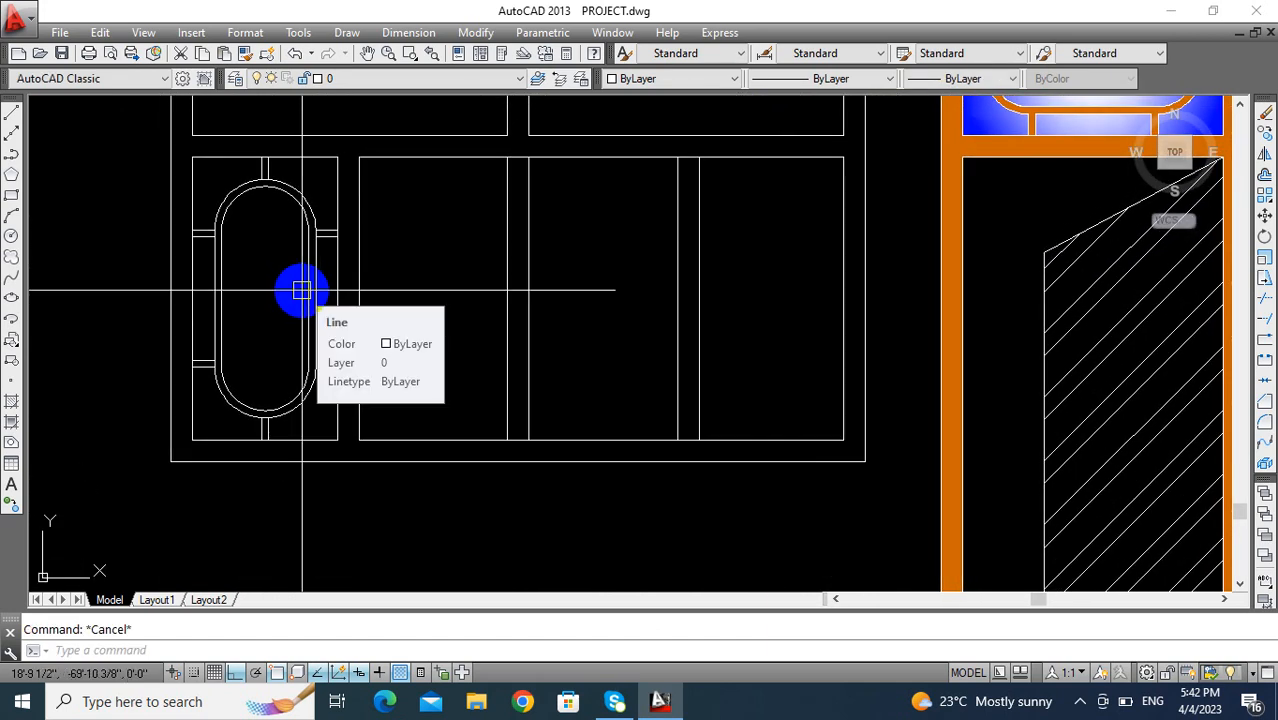
# - Create boundary polylines from the enclosed regions between the oval ring and the pane's edges
pyautogui.write('BO')
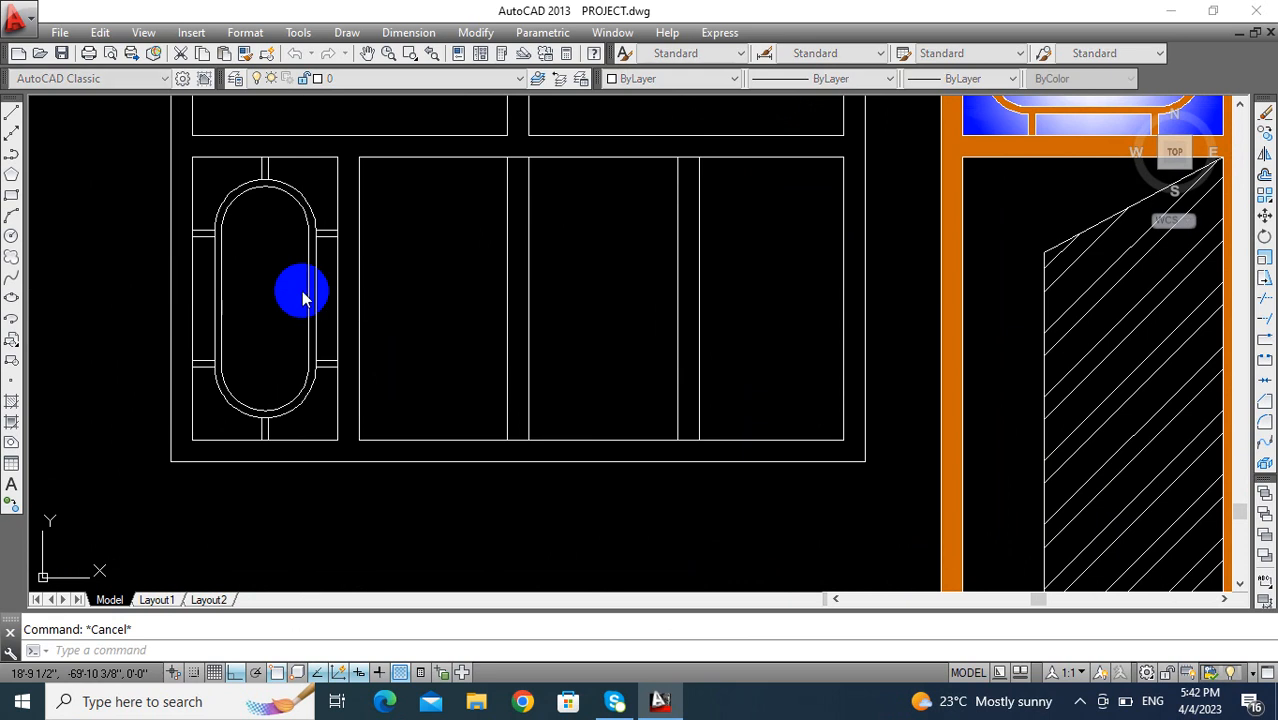
pyautogui.press('Return')
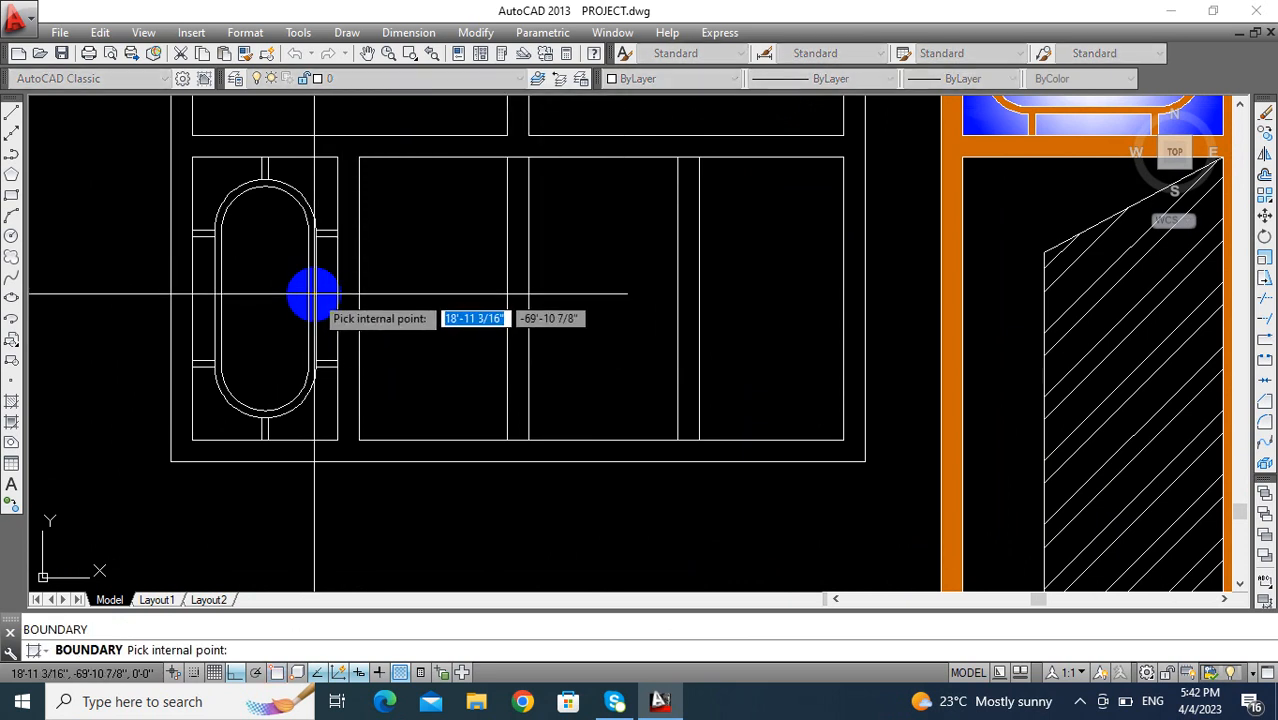
pyautogui.press('Return')
pyautogui.press('Return')
pyautogui.click(232, 185)
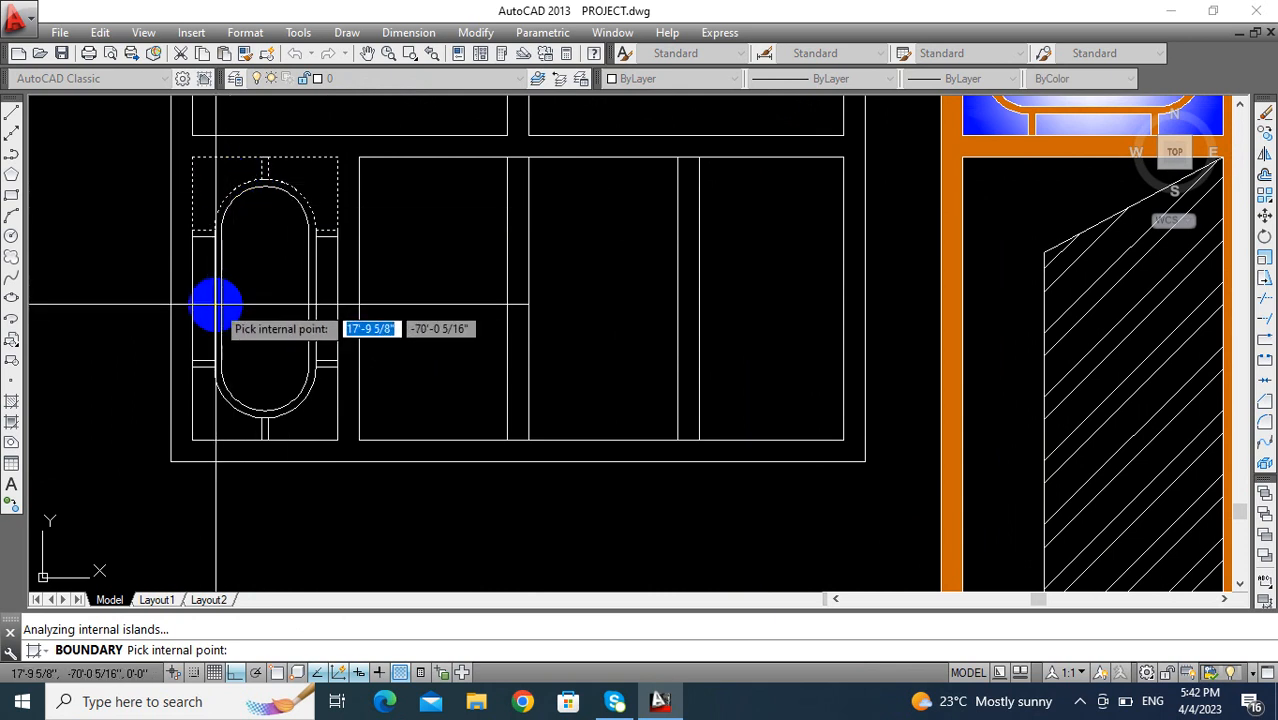
pyautogui.click(208, 414)
pyautogui.press('Return')
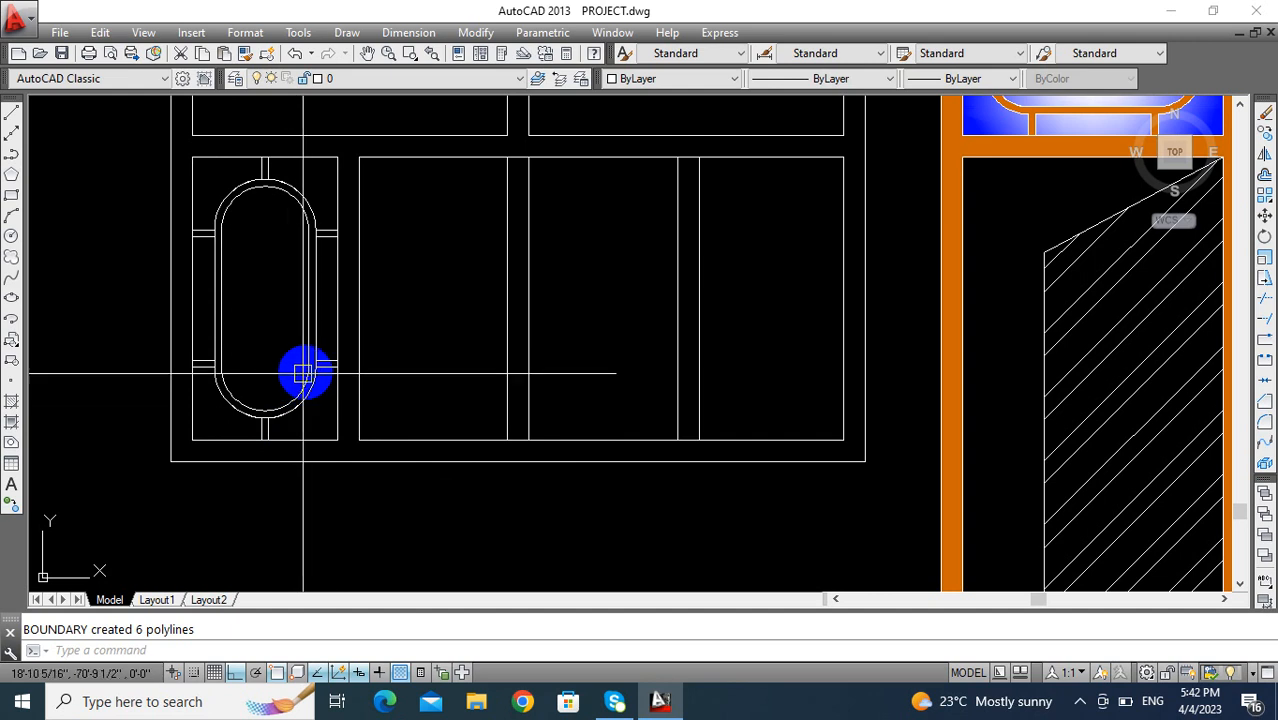
# - Hatch the oval ring and its side, top and bottom connector bars with the SOLID pattern in Color 32
pyautogui.write('h')
pyautogui.press('Return')
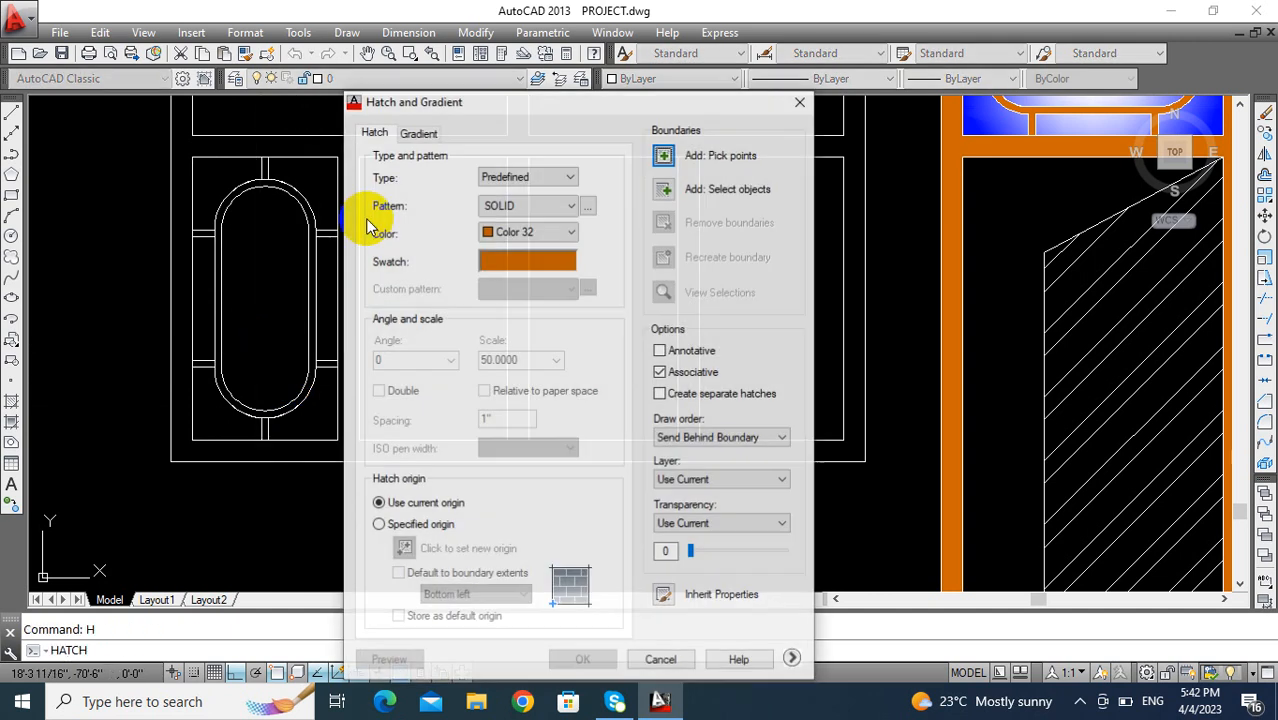
pyautogui.click(665, 156)
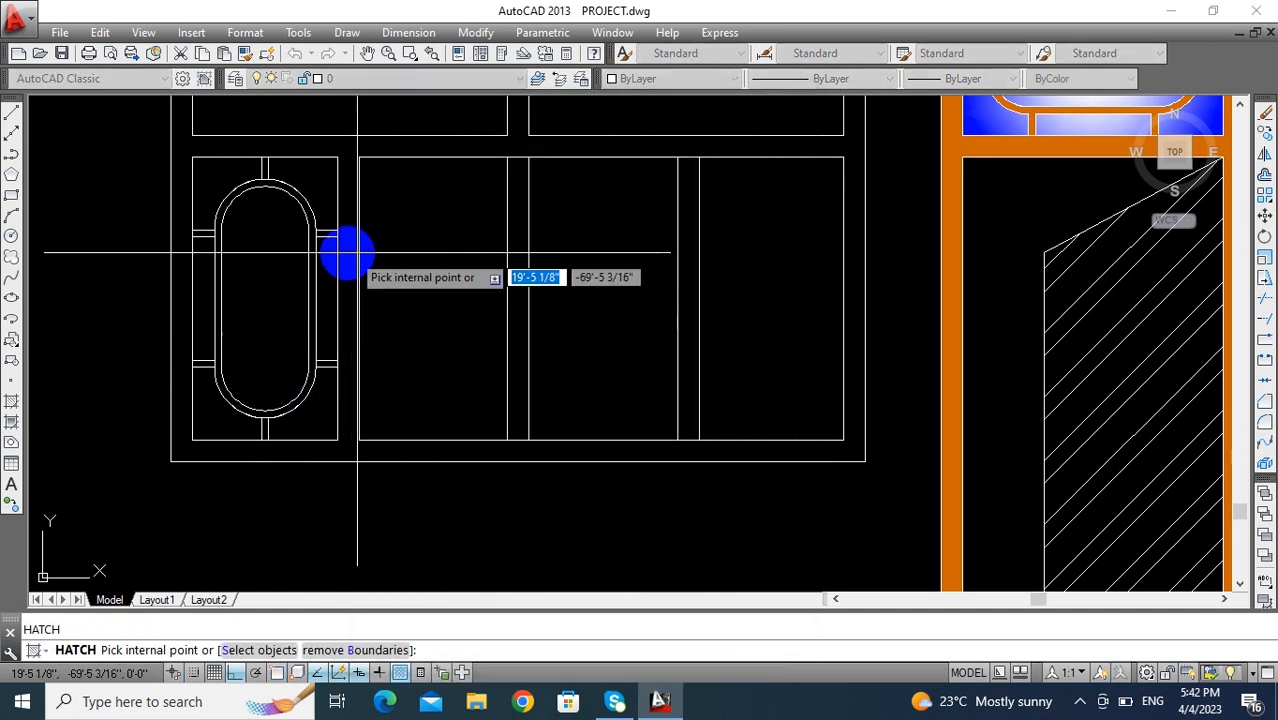
pyautogui.click(310, 260)
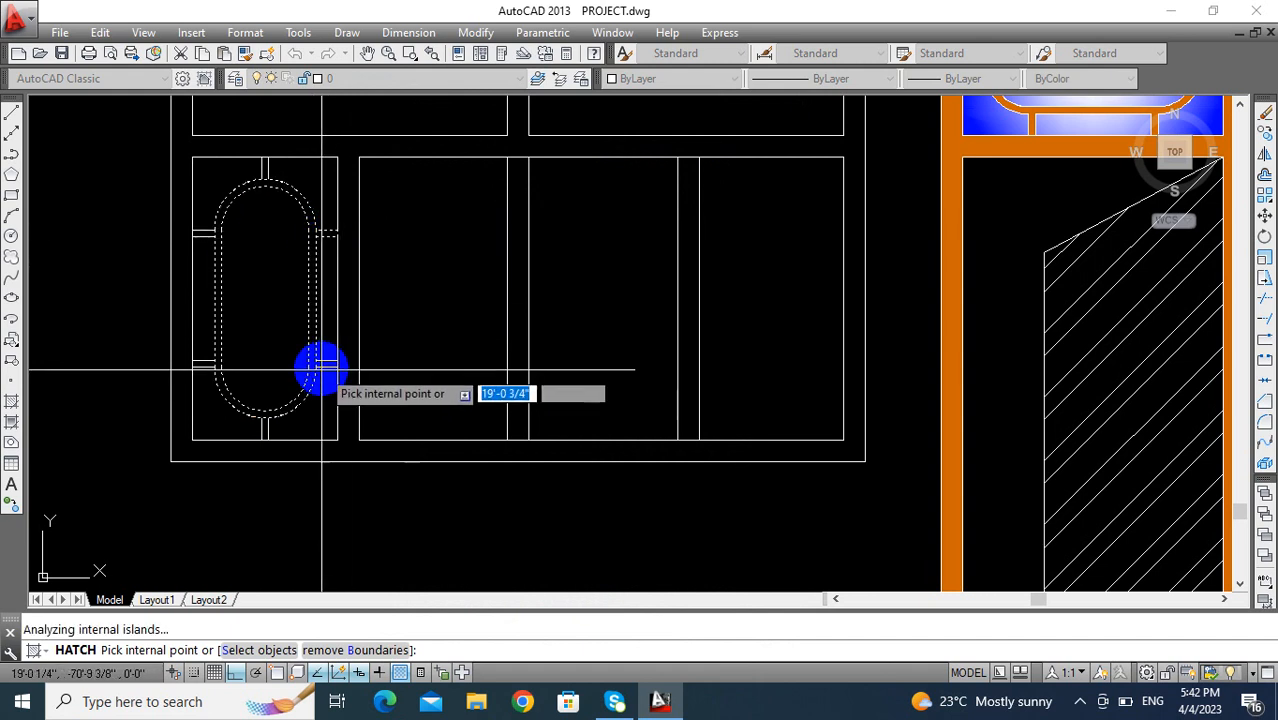
pyautogui.scroll(4, 308, 360)
pyautogui.scroll(-3, 385, 373)
pyautogui.scroll(1, 310, 450)
pyautogui.click(292, 450)
pyautogui.scroll(3, 222, 393)
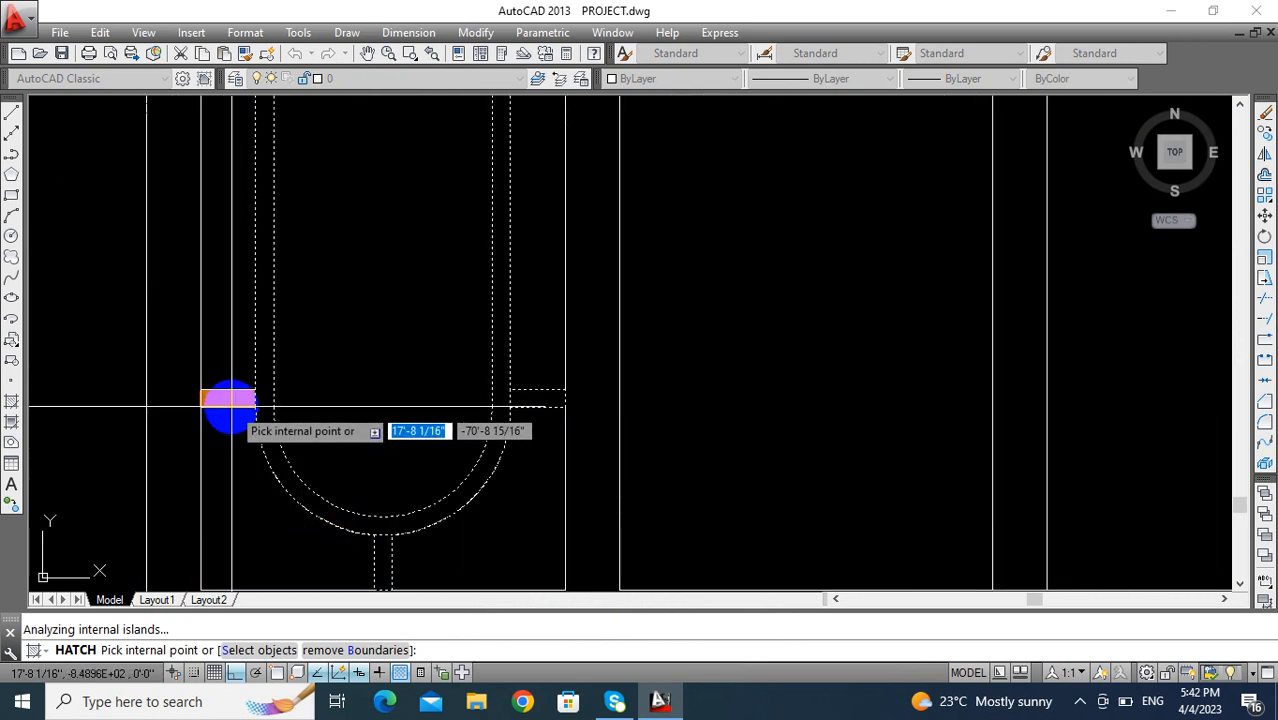
pyautogui.scroll(-3, 260, 430)
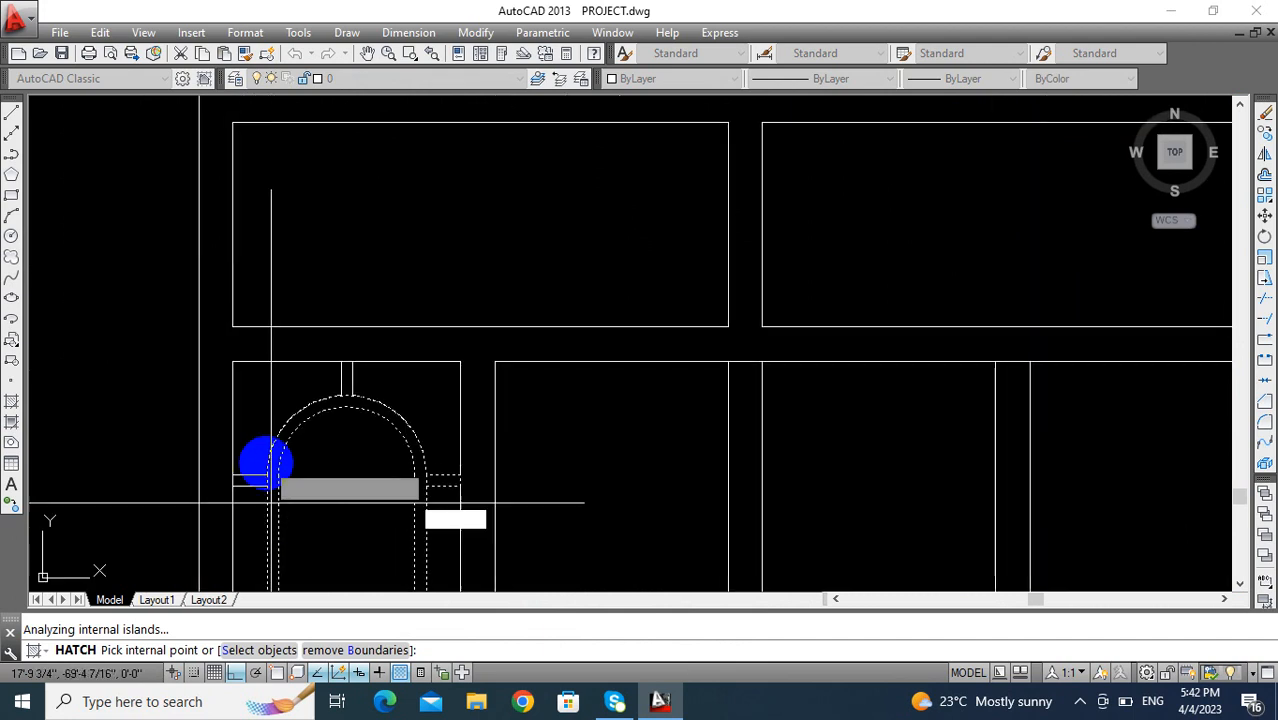
pyautogui.scroll(1, 248, 460)
pyautogui.scroll(2, 247, 488)
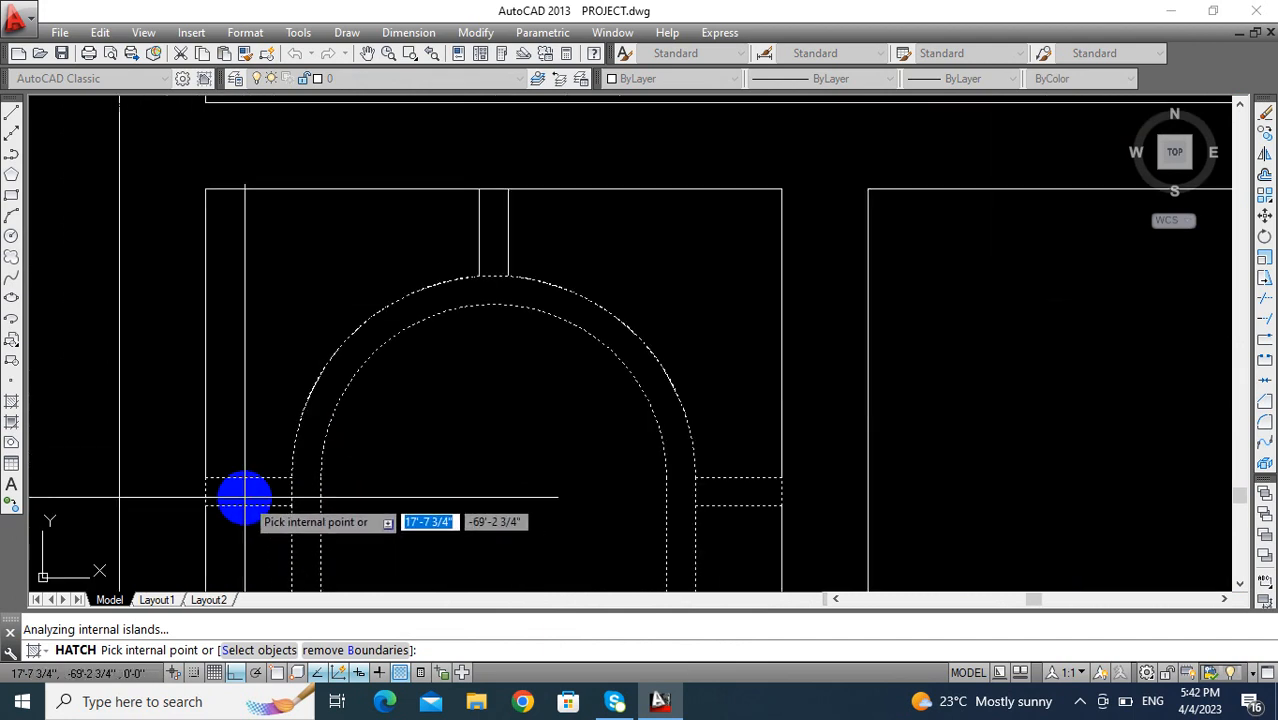
pyautogui.click(488, 250)
pyautogui.scroll(-4, 420, 245)
pyautogui.press('Return')
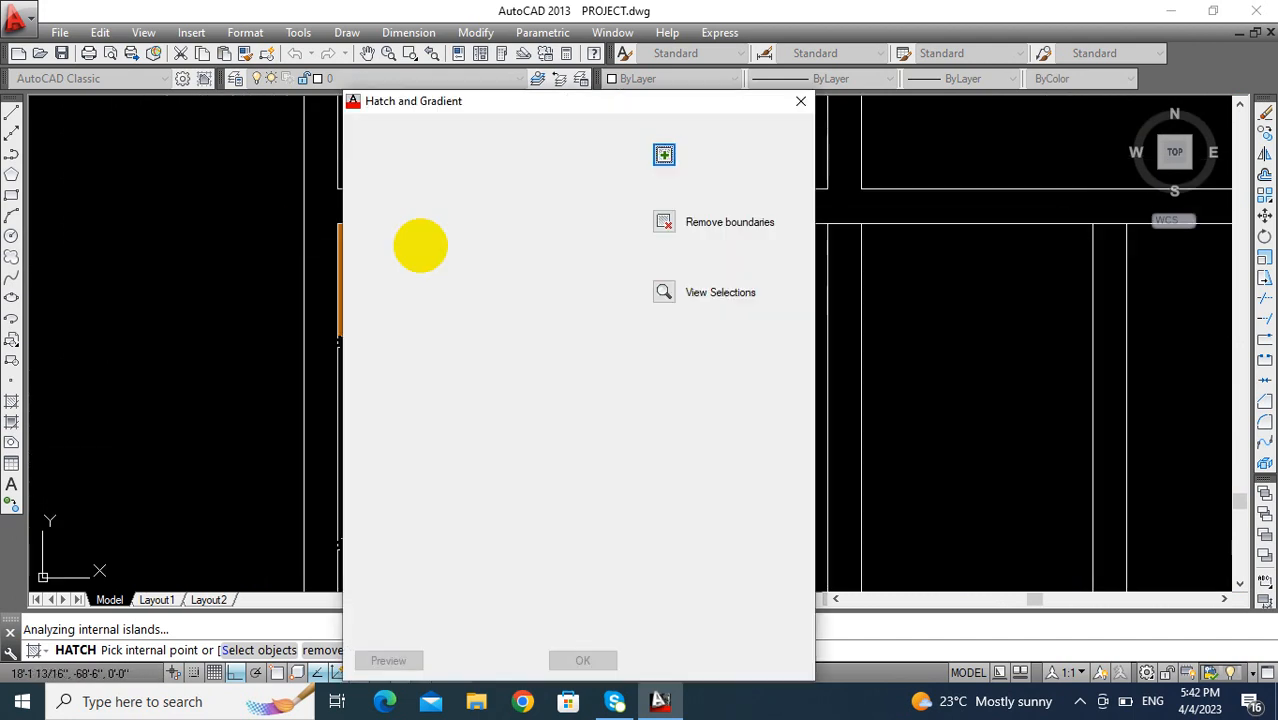
pyautogui.press('Escape')
# - Fill the oval's interior and the surrounding pane regions with the centered one-color blue radial gradient
pyautogui.scroll(-6, 459, 317)
pyautogui.moveTo(459, 317); pyautogui.dragTo(415, 201, button='middle')
pyautogui.scroll(2, 410, 262)
pyautogui.press('Escape')
pyautogui.moveTo(398, 263)
pyautogui.mouseDown(button='middle')
pyautogui.moveTo(396, 336)
pyautogui.moveTo(351, 379)
pyautogui.mouseUp(button='middle')
pyautogui.write('h')
pyautogui.press('Return')
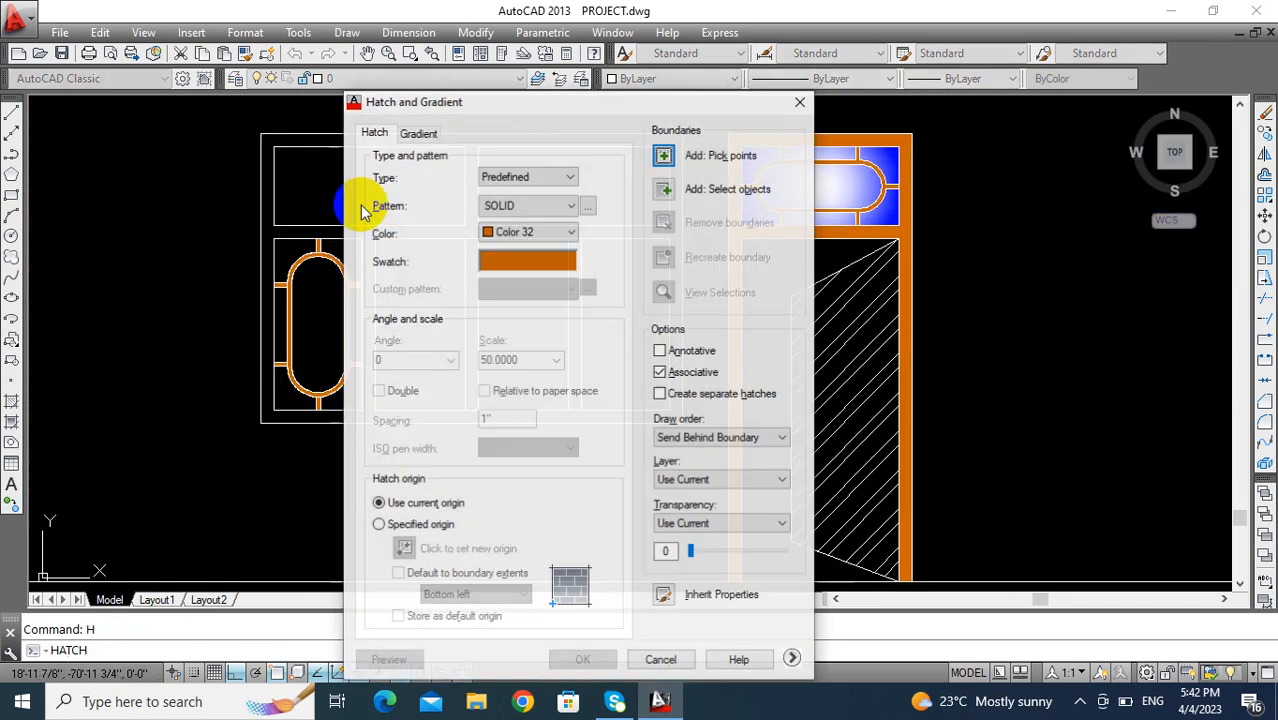
pyautogui.click(418, 134)
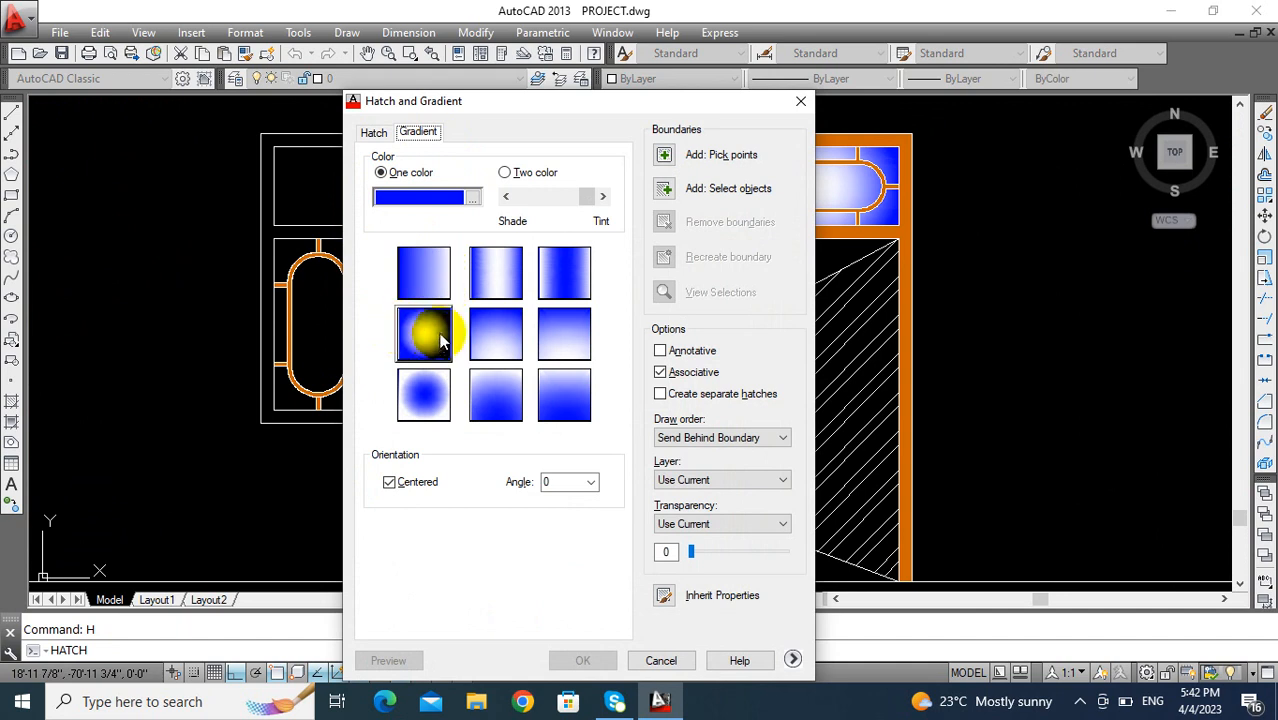
pyautogui.click(662, 156)
pyautogui.click(305, 318)
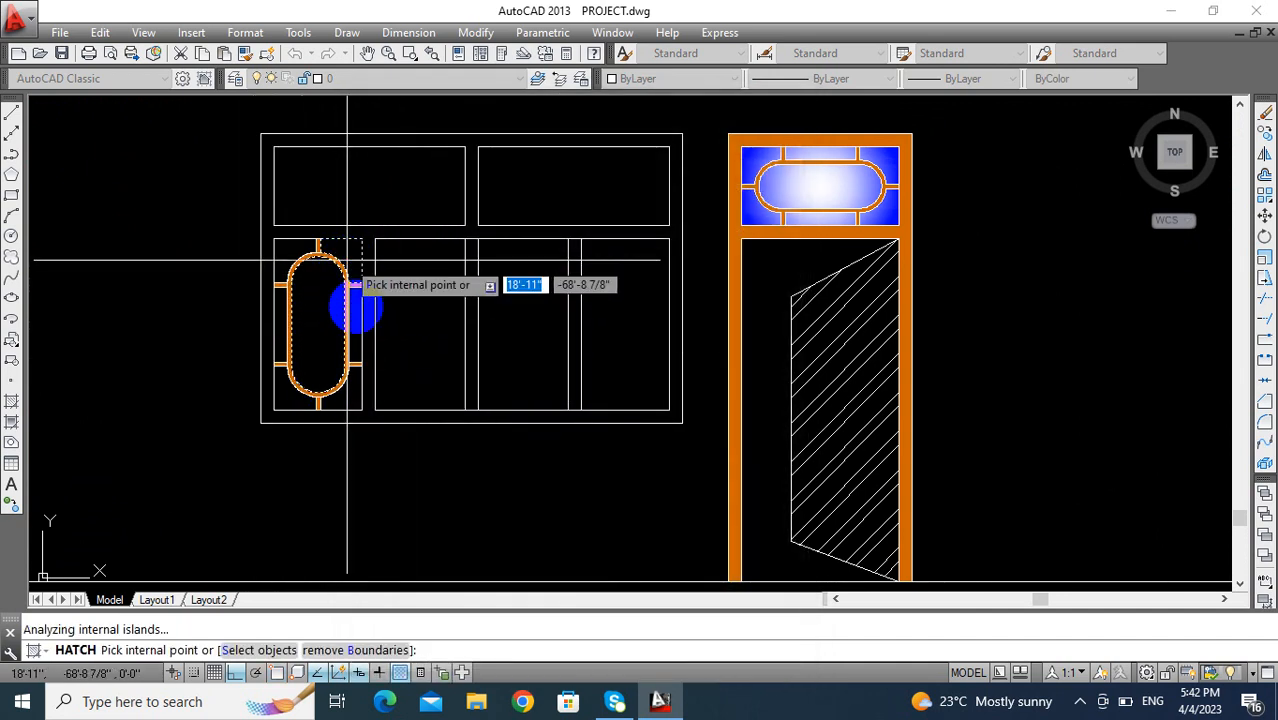
pyautogui.click(353, 380)
pyautogui.click(351, 391)
pyautogui.click(288, 404)
pyautogui.click(280, 260)
pyautogui.press('Return')
pyautogui.press('Return')
pyautogui.moveTo(290, 363); pyautogui.dragTo(256, 359, button='middle')
pyautogui.press('Escape')
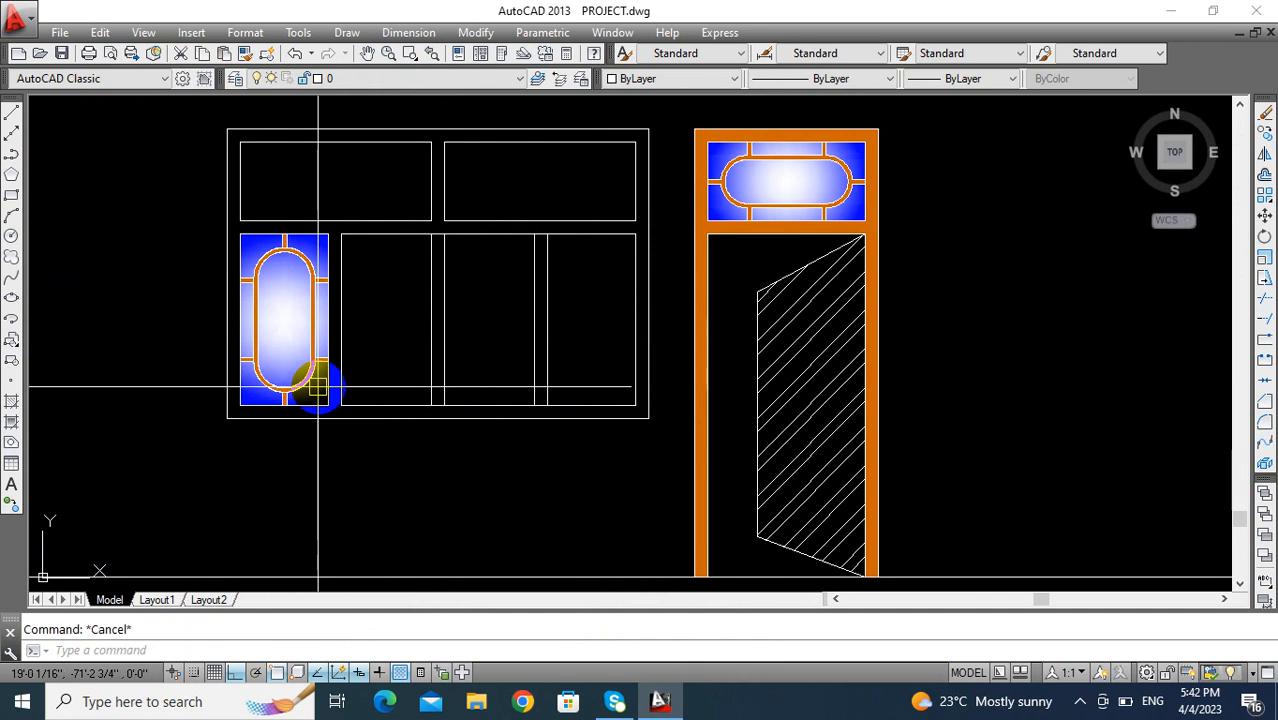
# - Copy the finished oval pane from its lower corner into the second lower opening of the window
pyautogui.scroll(3, 282, 290)
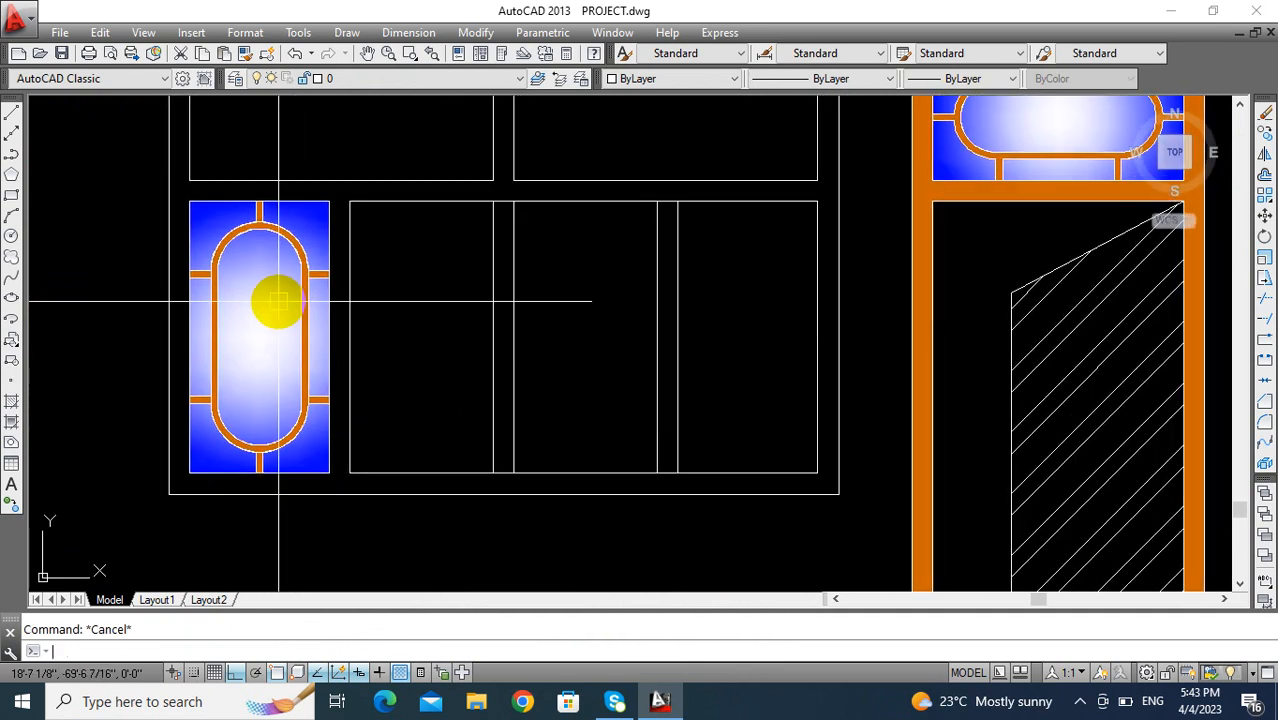
pyautogui.write('co')
pyautogui.press('Return')
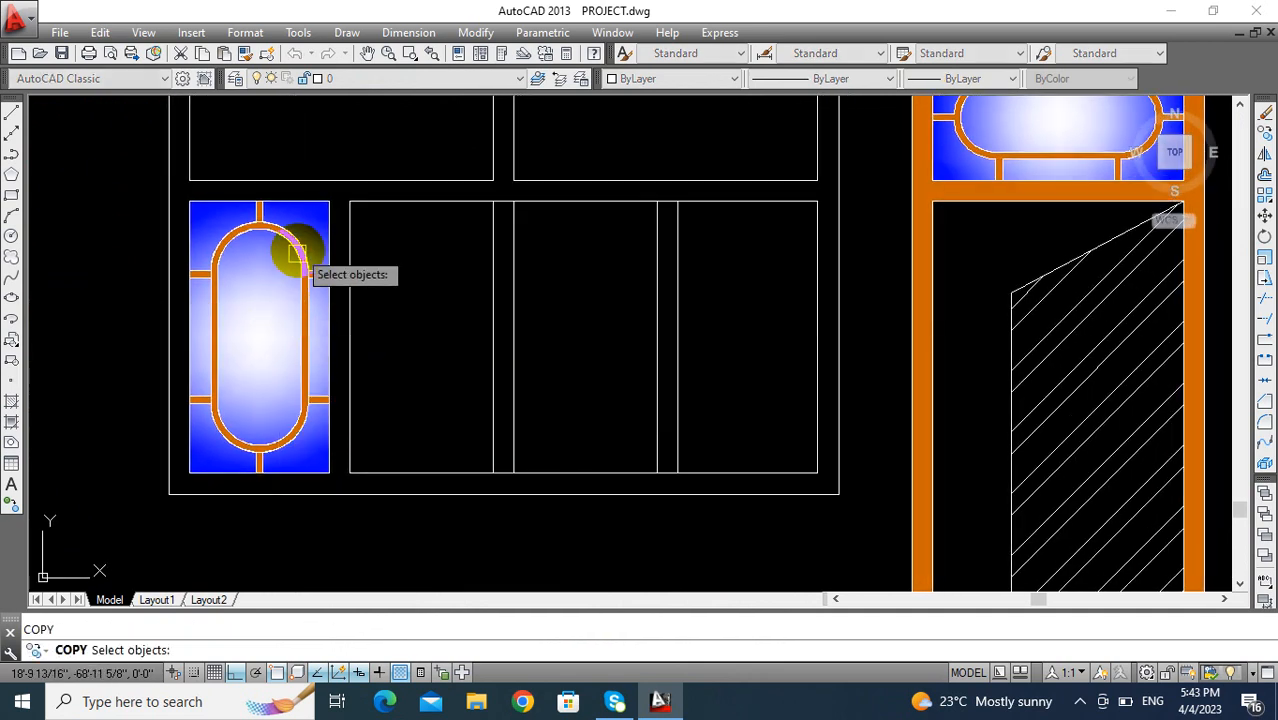
pyautogui.scroll(2, 320, 208)
pyautogui.scroll(-2, 341, 184)
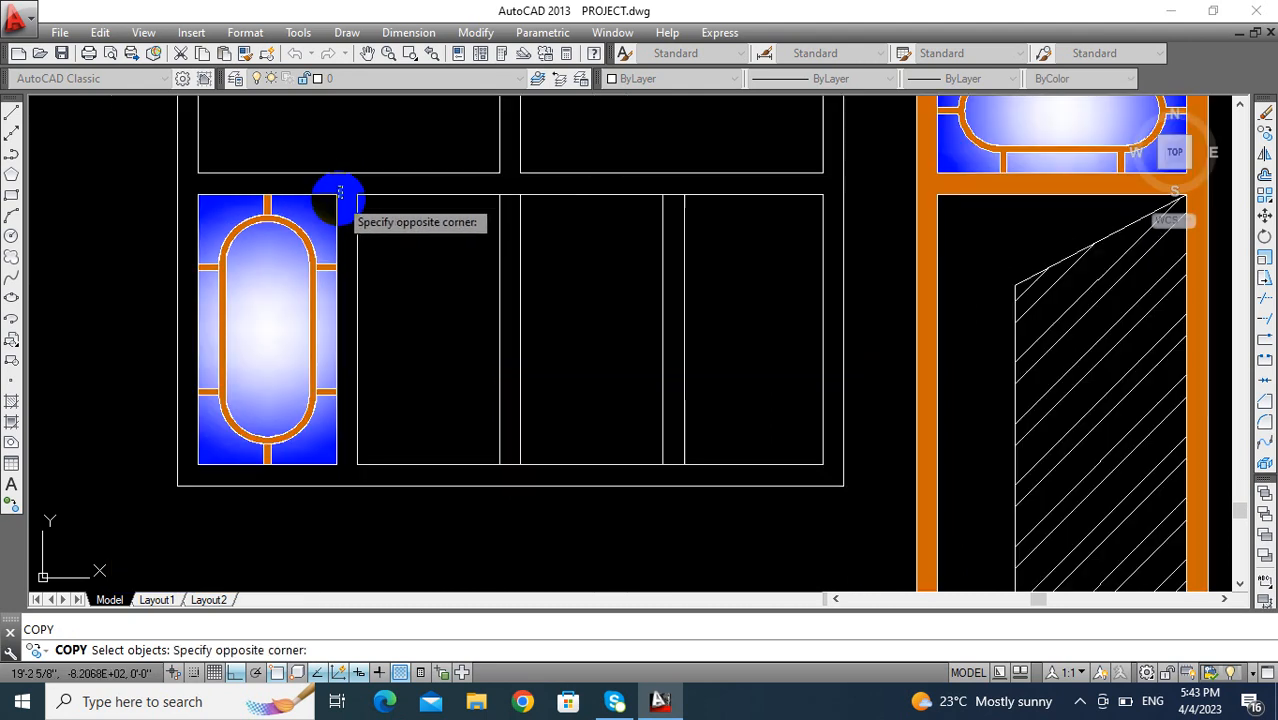
pyautogui.click(180, 468)
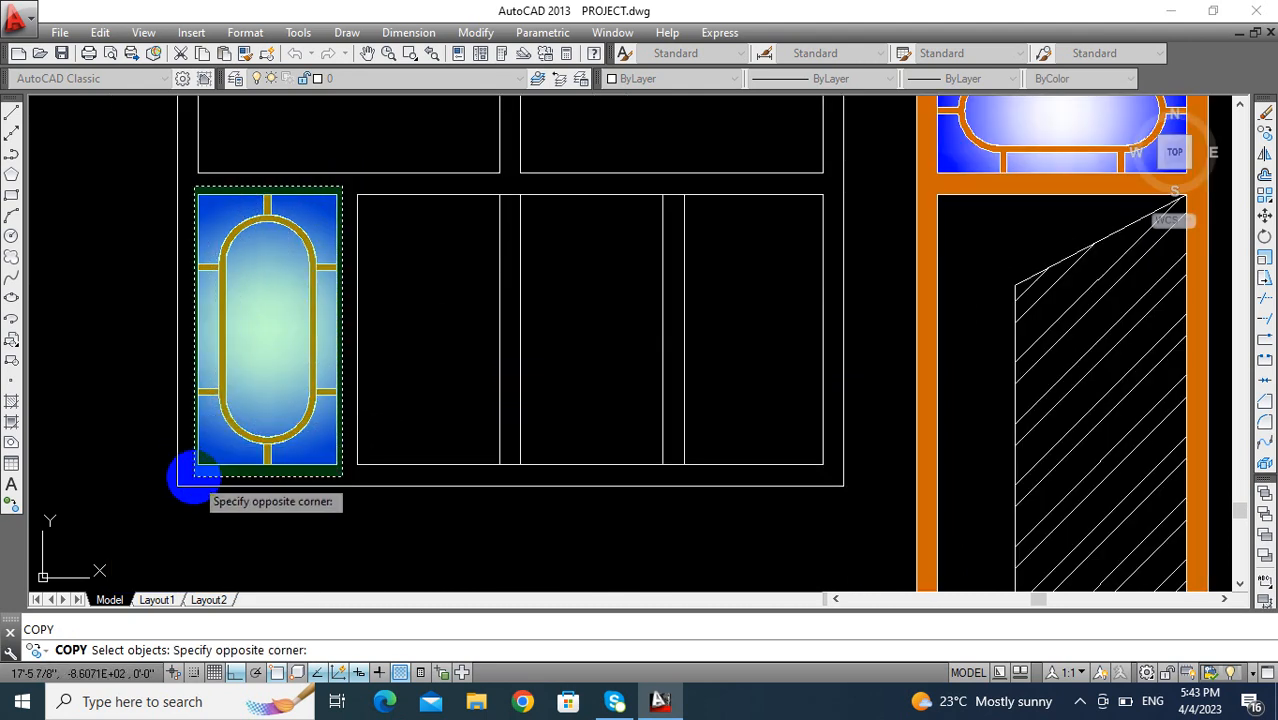
pyautogui.click(193, 471)
pyautogui.press('Return')
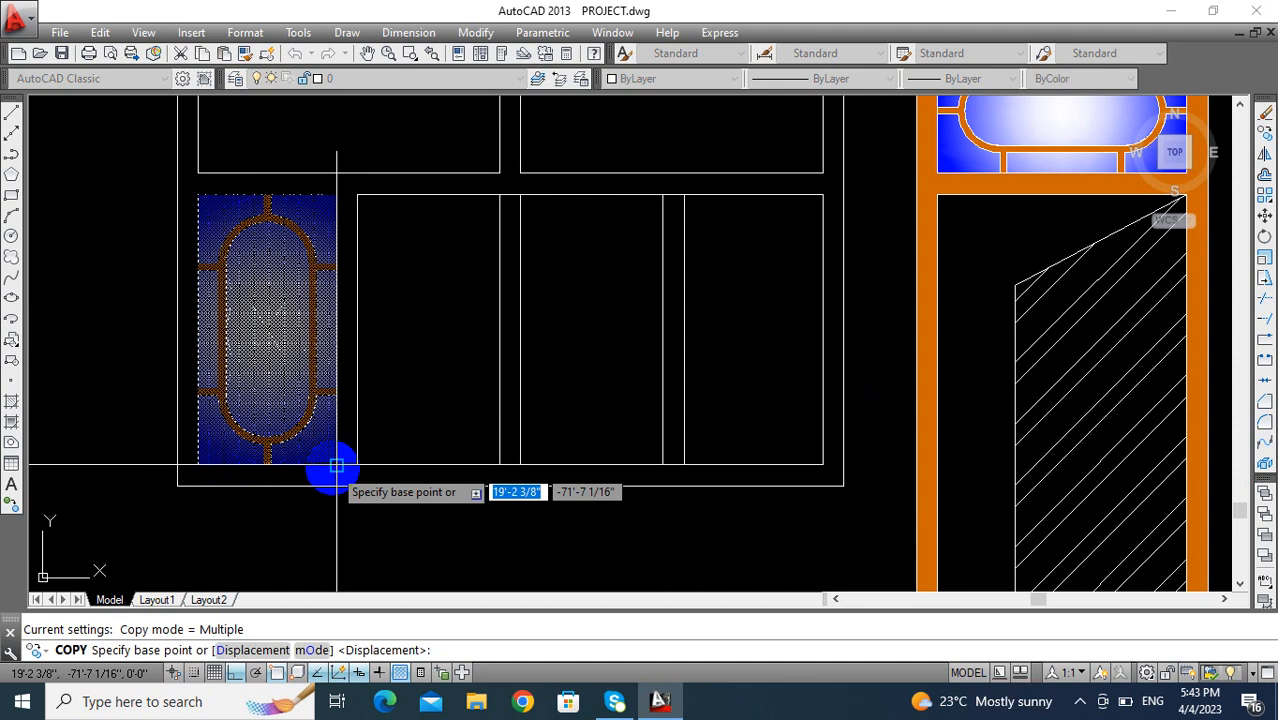
pyautogui.click(336, 466)
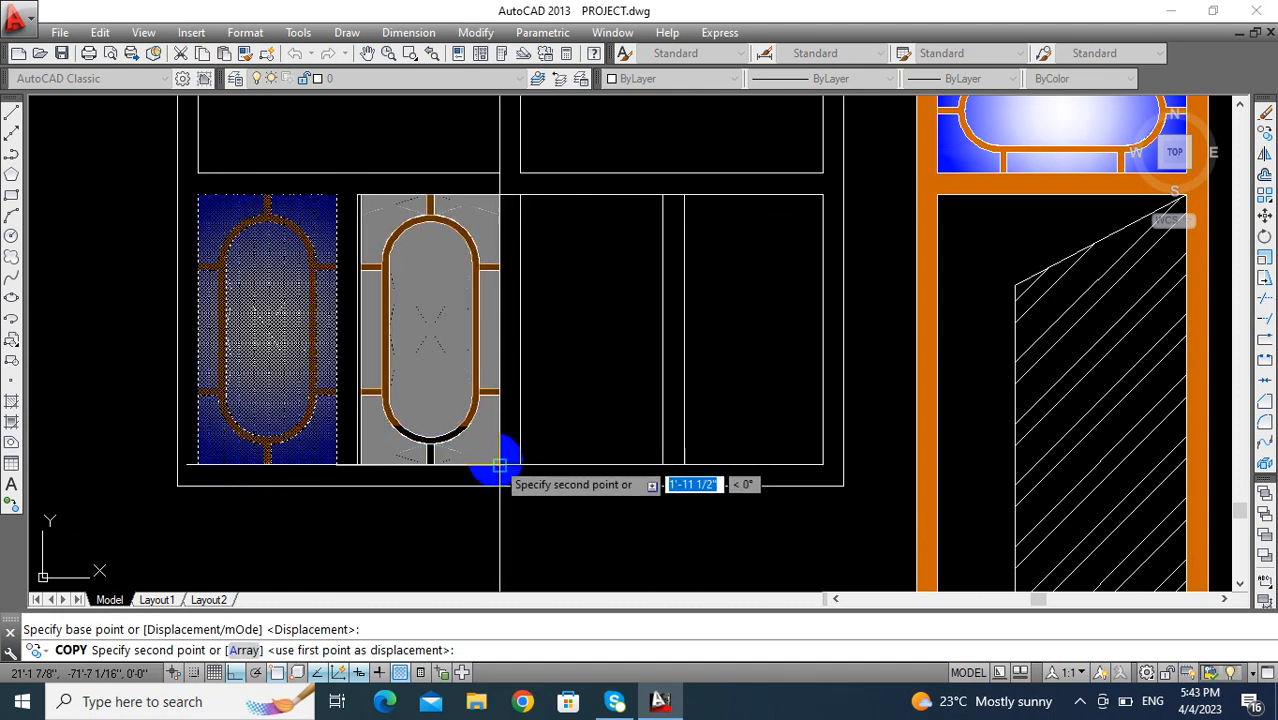
pyautogui.click(500, 465)
# - Place further copies of the oval pane in the third and fourth lower openings of the window
pyautogui.moveTo(509, 458); pyautogui.dragTo(396, 454, button='middle')
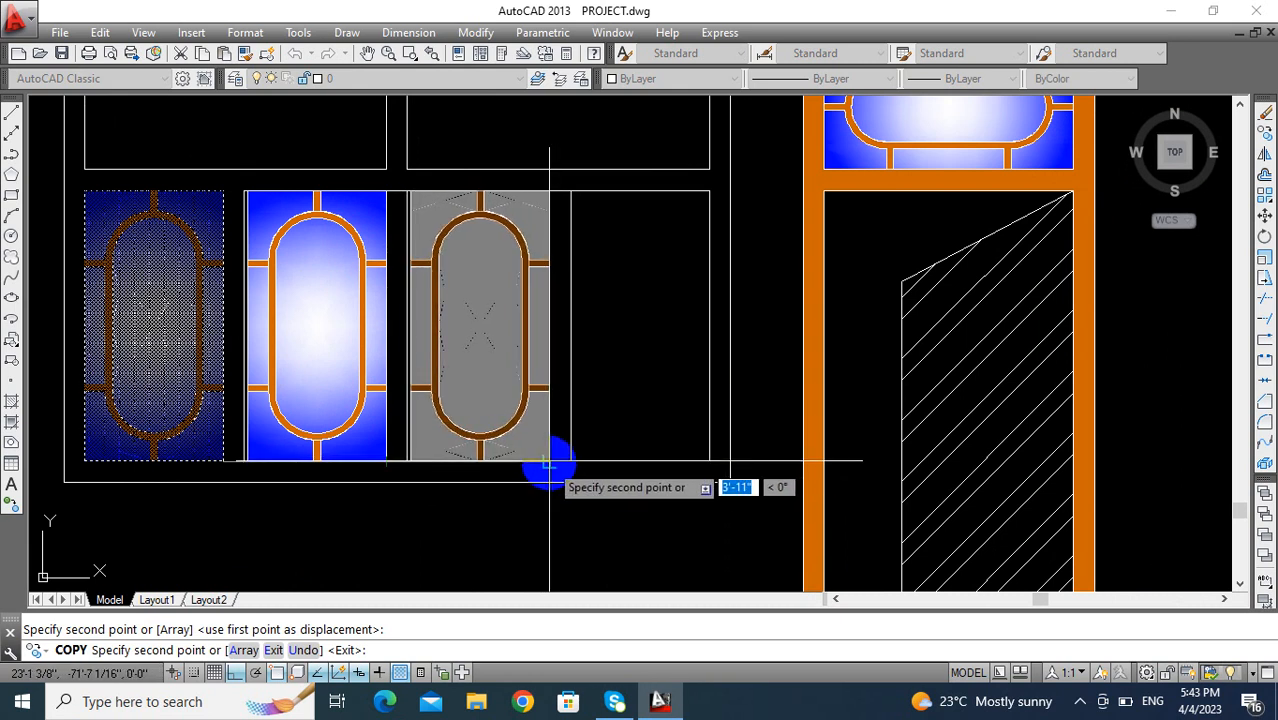
pyautogui.click(548, 463)
pyautogui.scroll(-3, 514, 408)
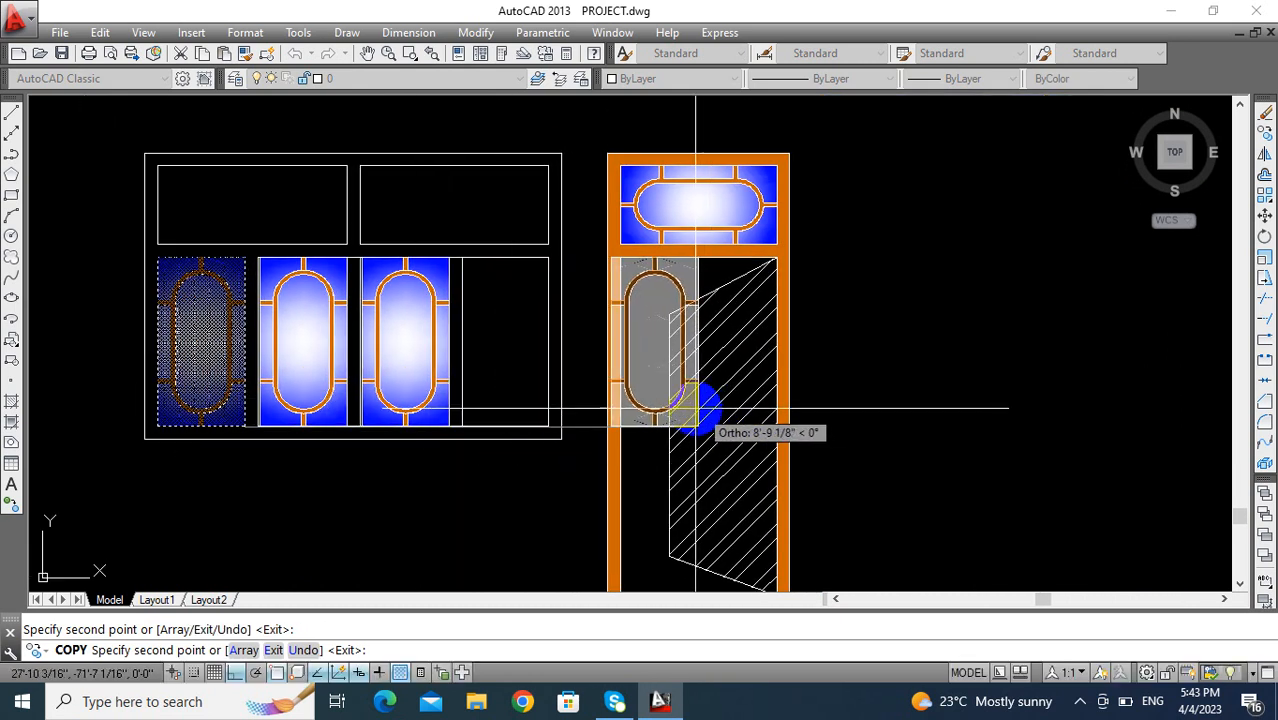
pyautogui.scroll(2, 532, 437)
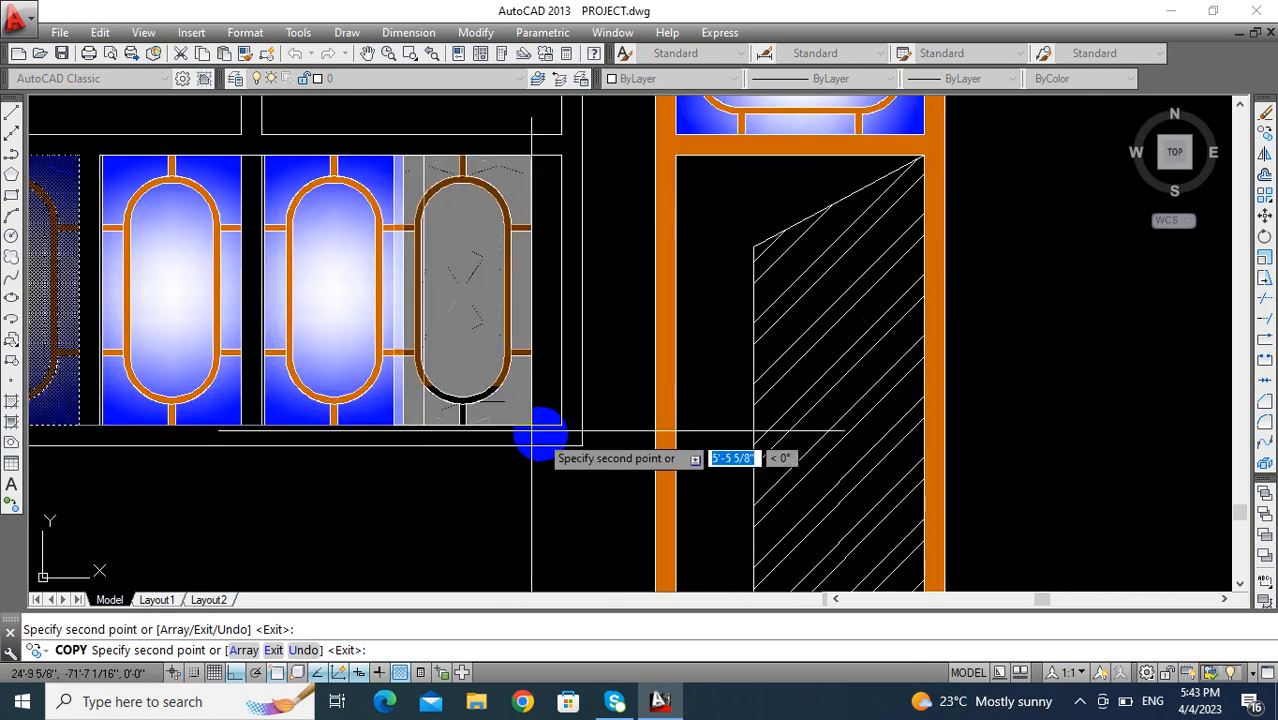
pyautogui.click(561, 426)
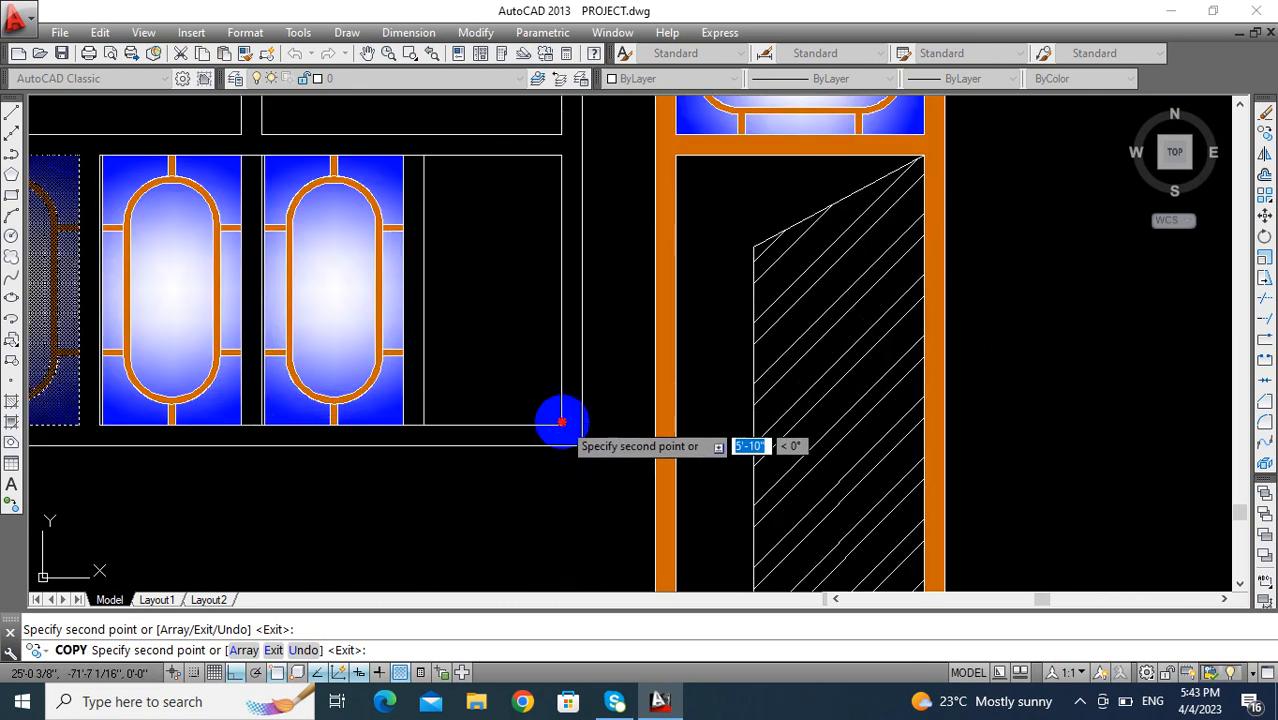
pyautogui.scroll(-5, 271, 422)
pyautogui.scroll(4, 289, 401)
pyautogui.press('Escape')
pyautogui.scroll(2, 289, 401)
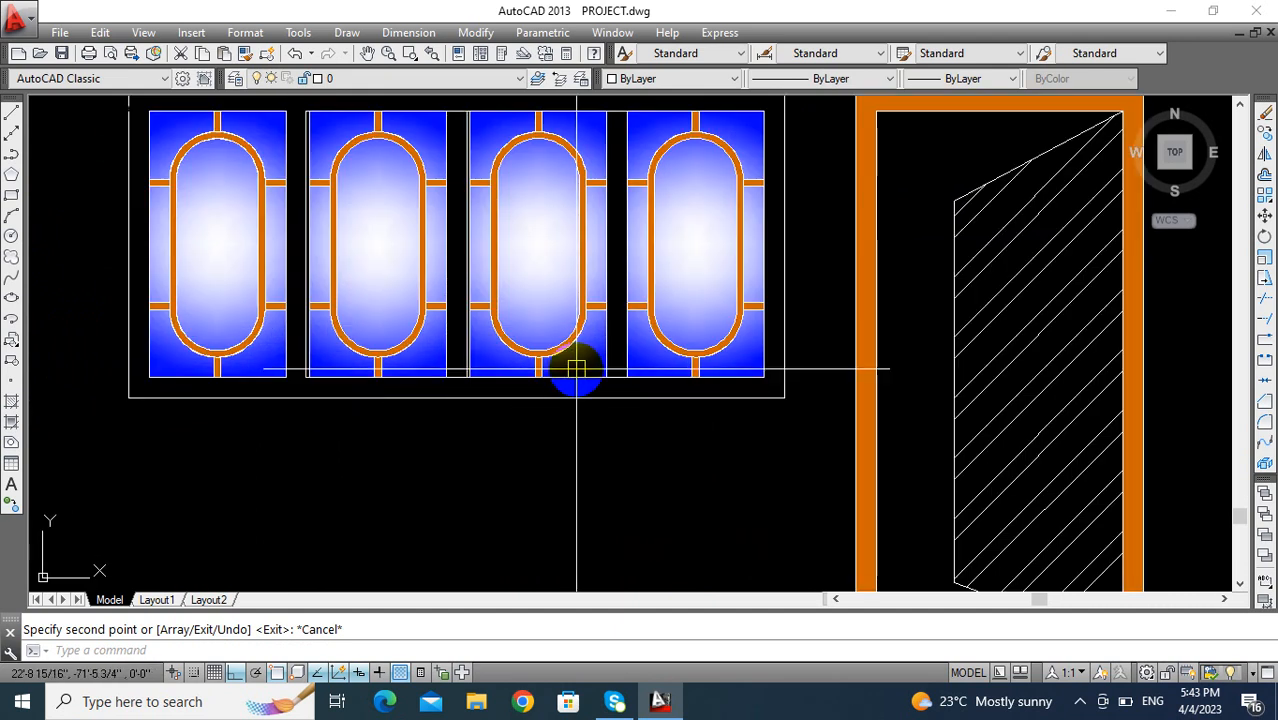
# - Hatch the window's outer frame and its connected bars with the SOLID pattern in Color 32
pyautogui.moveTo(510, 380); pyautogui.dragTo(518, 426, button='middle')
pyautogui.scroll(-3, 499, 348)
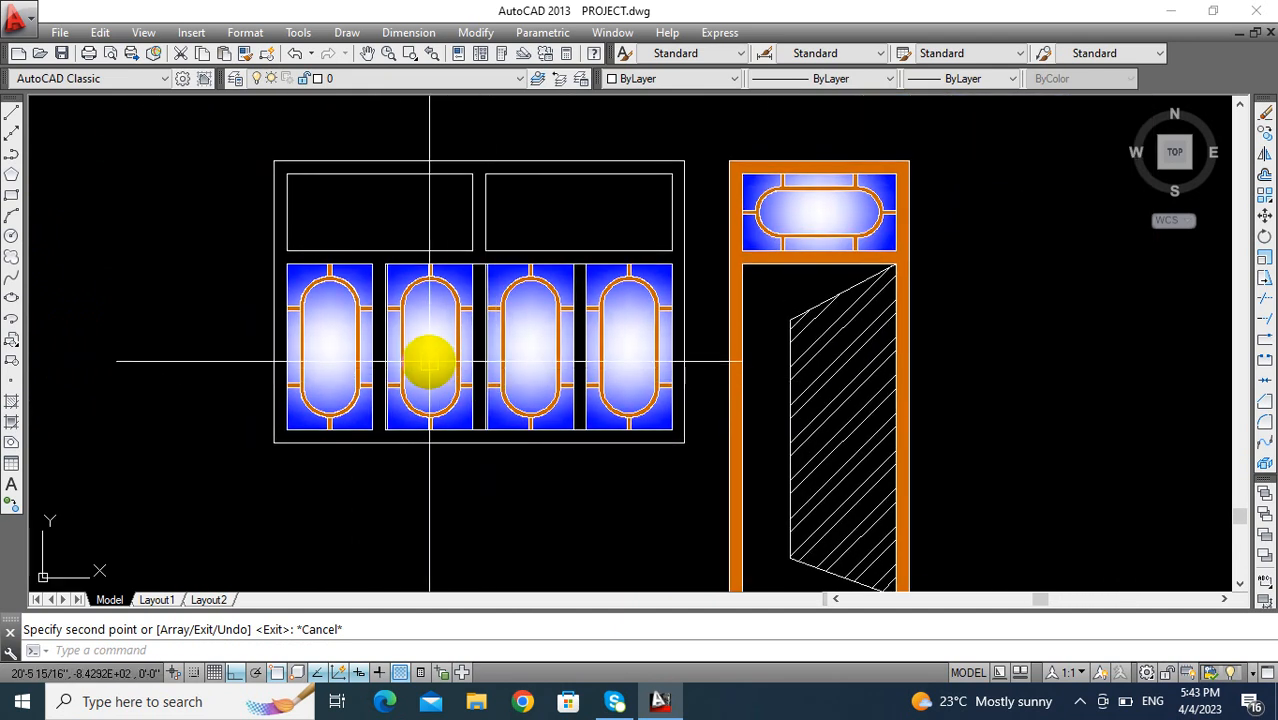
pyautogui.moveTo(416, 349)
pyautogui.mouseDown(button='middle')
pyautogui.moveTo(354, 363)
pyautogui.moveTo(380, 363)
pyautogui.moveTo(349, 393)
pyautogui.moveTo(336, 376)
pyautogui.mouseUp(button='middle')
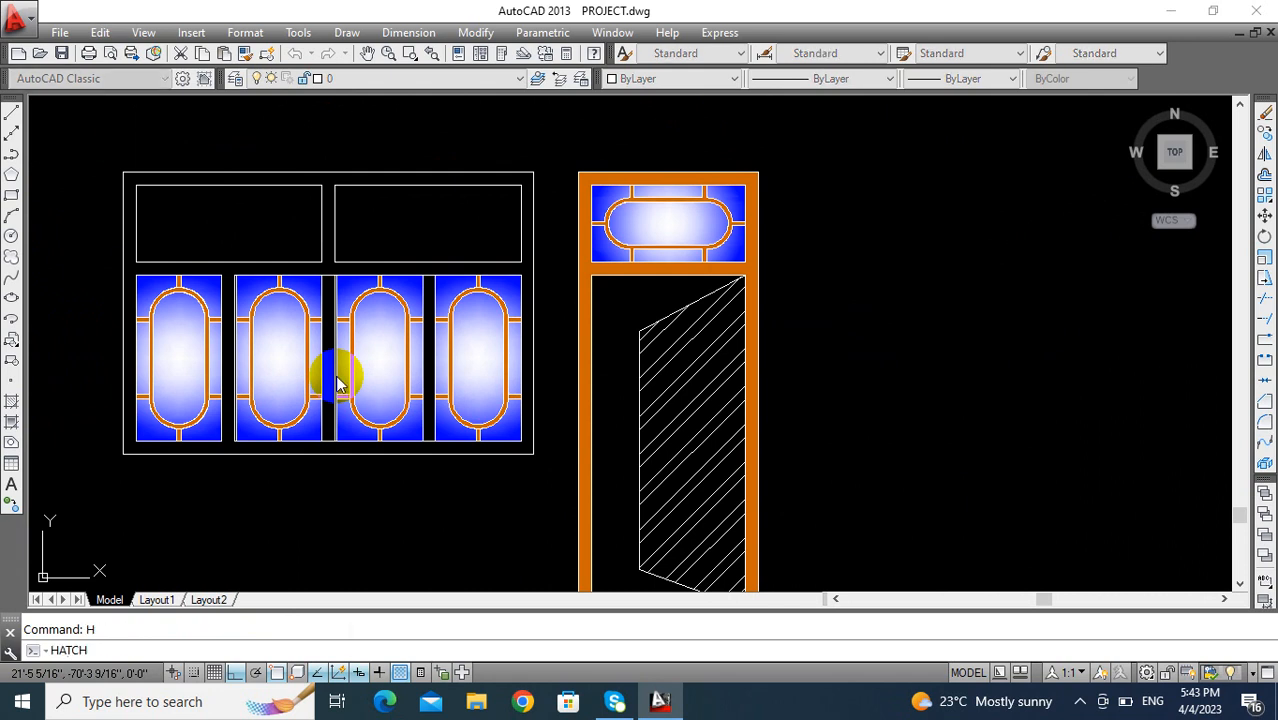
pyautogui.press('Return')
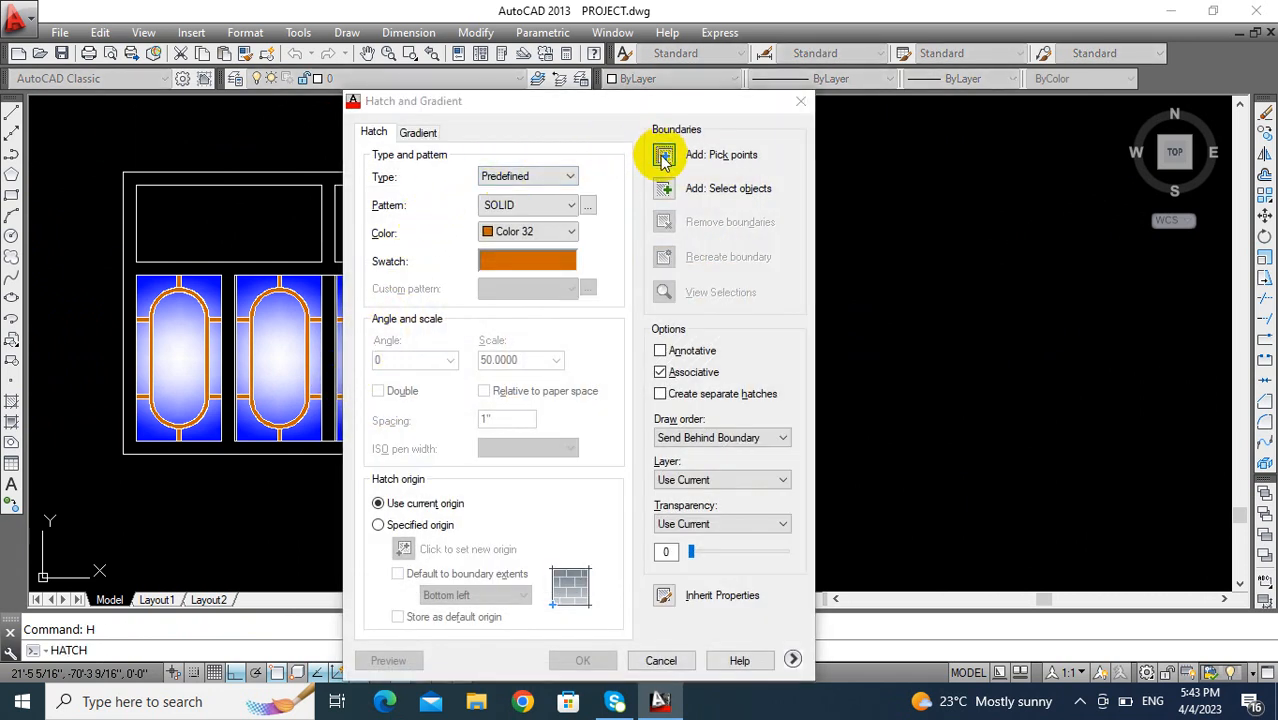
pyautogui.click(664, 156)
pyautogui.click(130, 294)
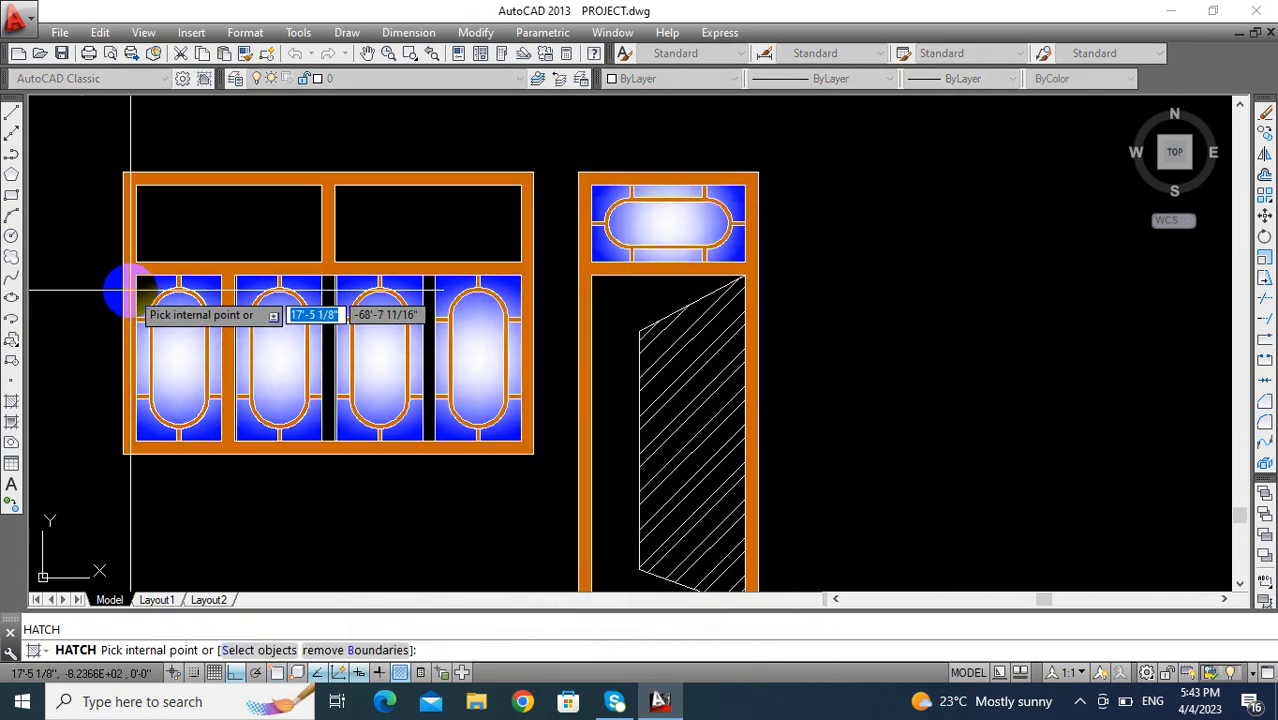
pyautogui.click(130, 290)
pyautogui.press('Return')
pyautogui.press('Return')
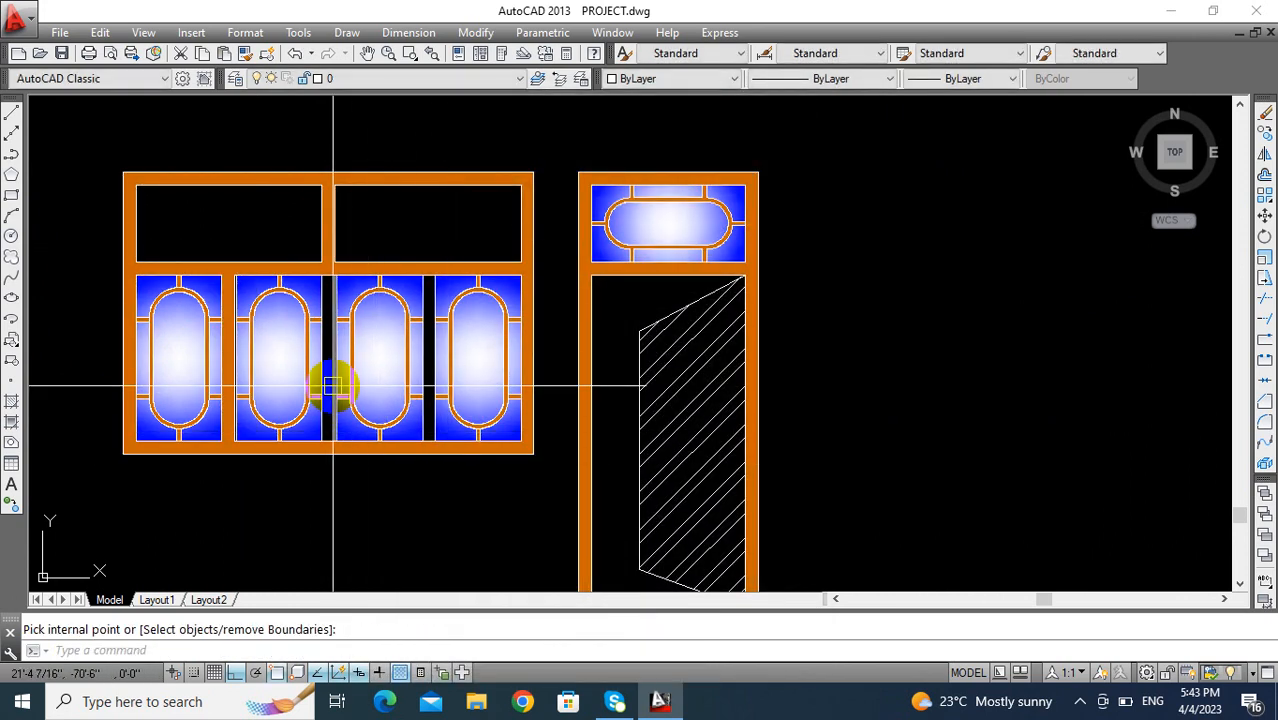
# - Fill the two remaining mullions between the lower oval panes with the same solid hatch
pyautogui.press('Return')
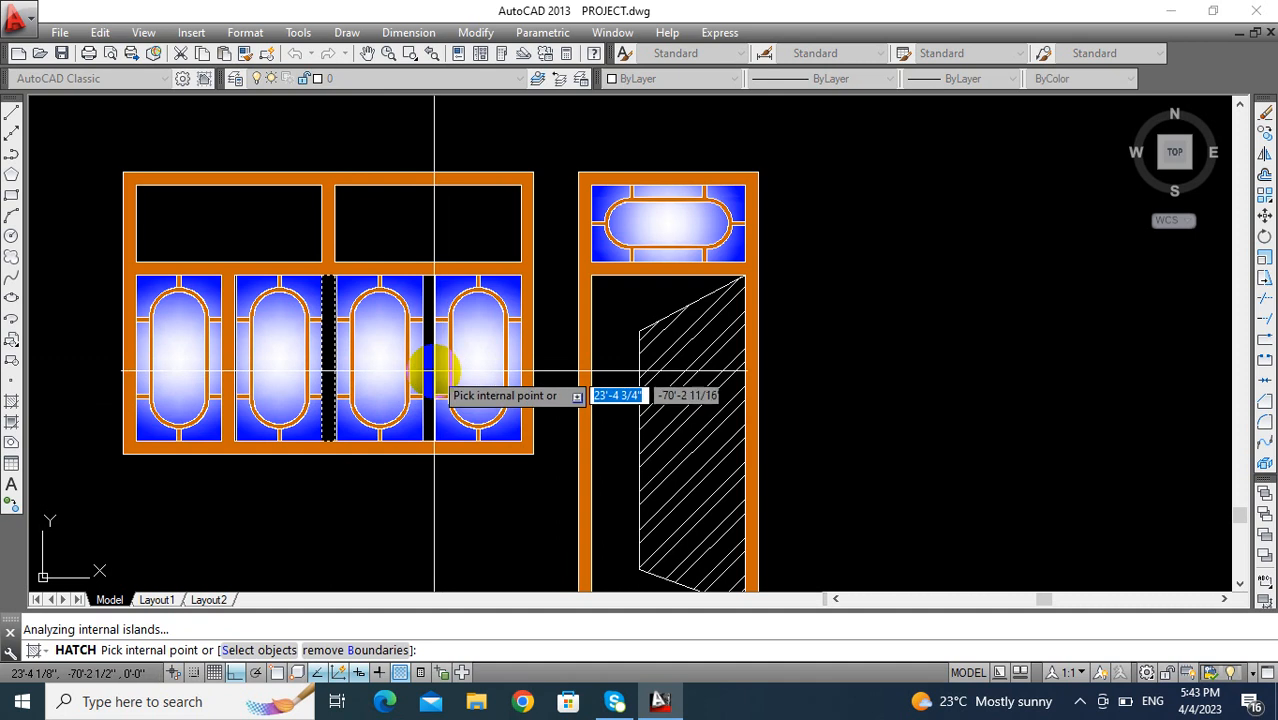
pyautogui.scroll(-4, 368, 434)
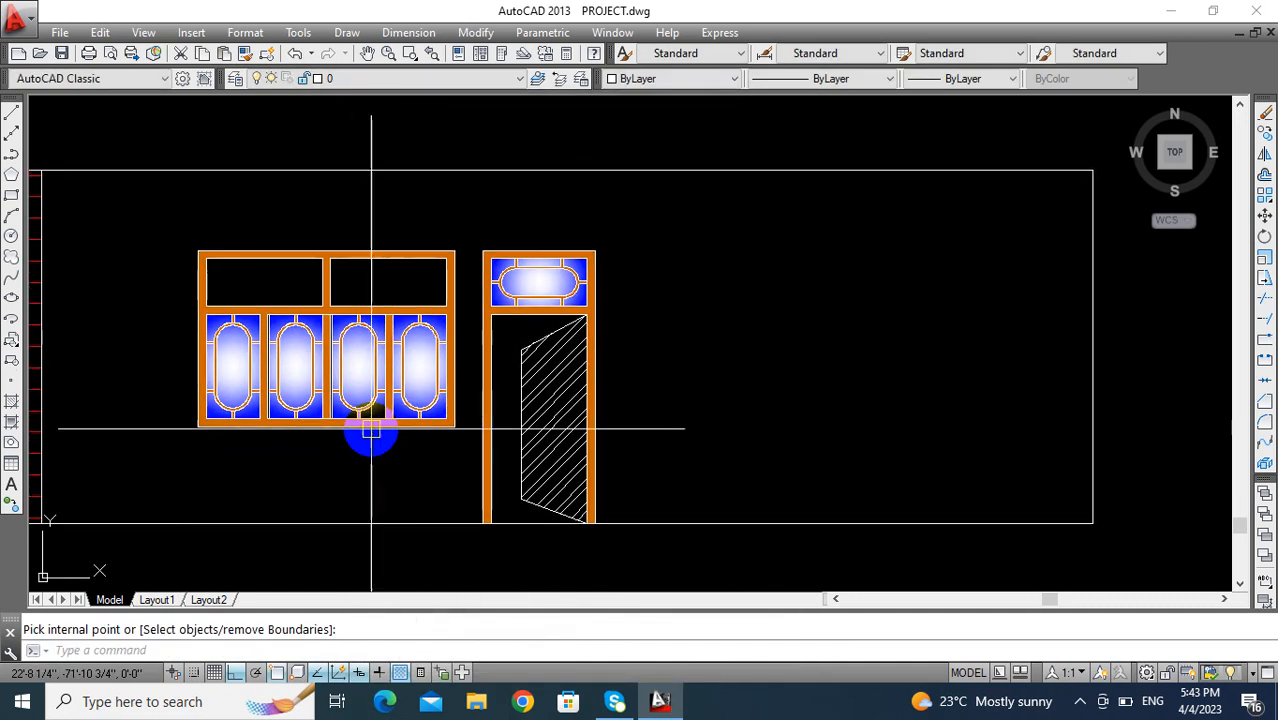
pyautogui.press('Escape')
# - Draw a vertical construction line through the outer jamb of the right-hand bedroom door in the floor plan
pyautogui.moveTo(399, 391); pyautogui.dragTo(339, 399, button='middle')
pyautogui.moveTo(455, 419); pyautogui.dragTo(381, 584, button='middle')
pyautogui.scroll(-4, 393, 420)
pyautogui.scroll(-2, 405, 417)
pyautogui.moveTo(405, 417); pyautogui.dragTo(403, 460, button='middle')
pyautogui.moveTo(547, 384); pyautogui.dragTo(491, 399, button='middle')
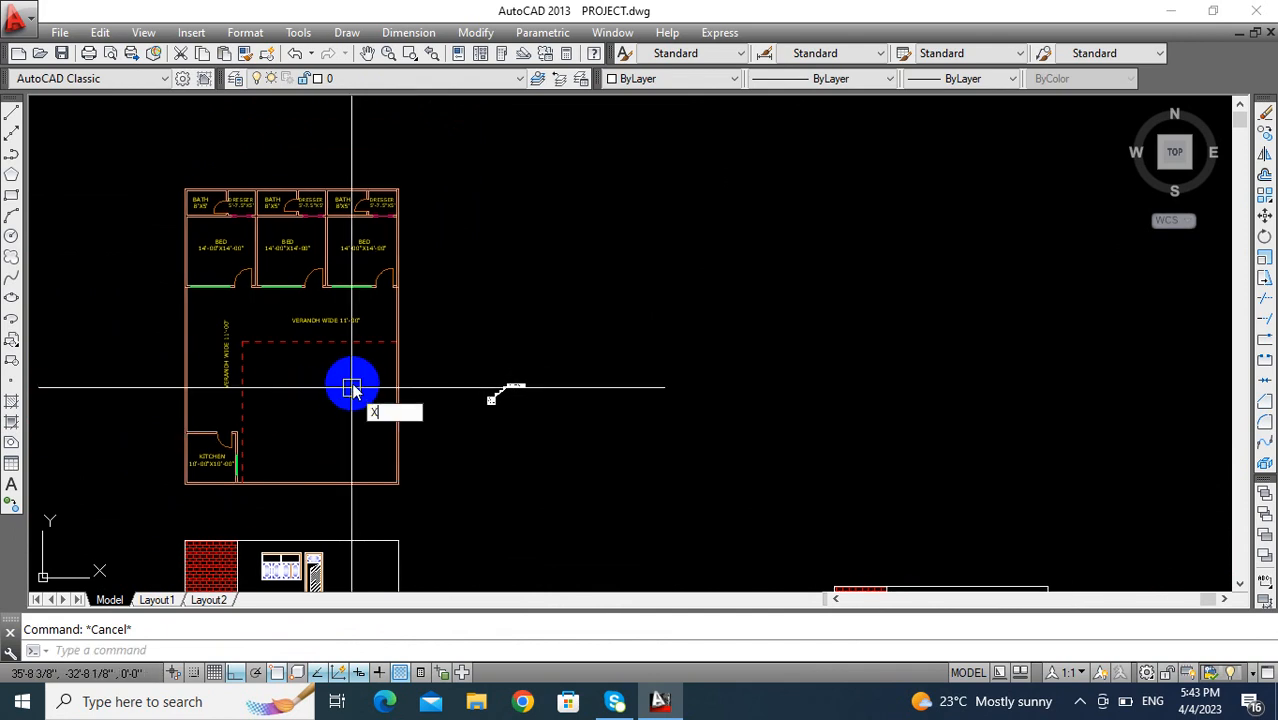
pyautogui.write('xl')
pyautogui.press('Return')
pyautogui.write('v')
pyautogui.press('Return')
pyautogui.scroll(8, 391, 303)
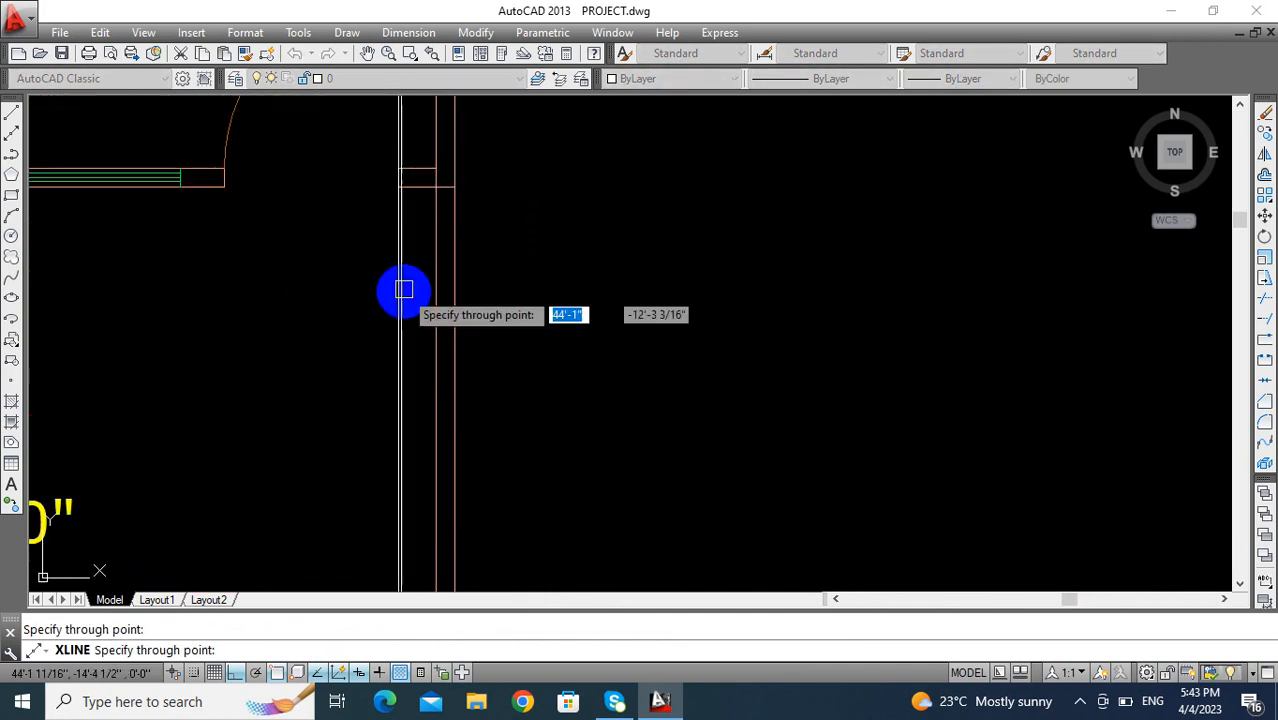
pyautogui.press('Escape')
pyautogui.scroll(-10, 382, 366)
pyautogui.scroll(4, 373, 352)
pyautogui.moveTo(373, 352); pyautogui.dragTo(402, 508, button='middle')
pyautogui.scroll(4, 382, 431)
pyautogui.scroll(2, 480, 428)
pyautogui.moveTo(480, 429); pyautogui.dragTo(534, 433, button='middle')
pyautogui.moveTo(313, 438); pyautogui.dragTo(440, 372, button='middle')
pyautogui.scroll(-2, 363, 412)
pyautogui.write('o')
pyautogui.press('Return')
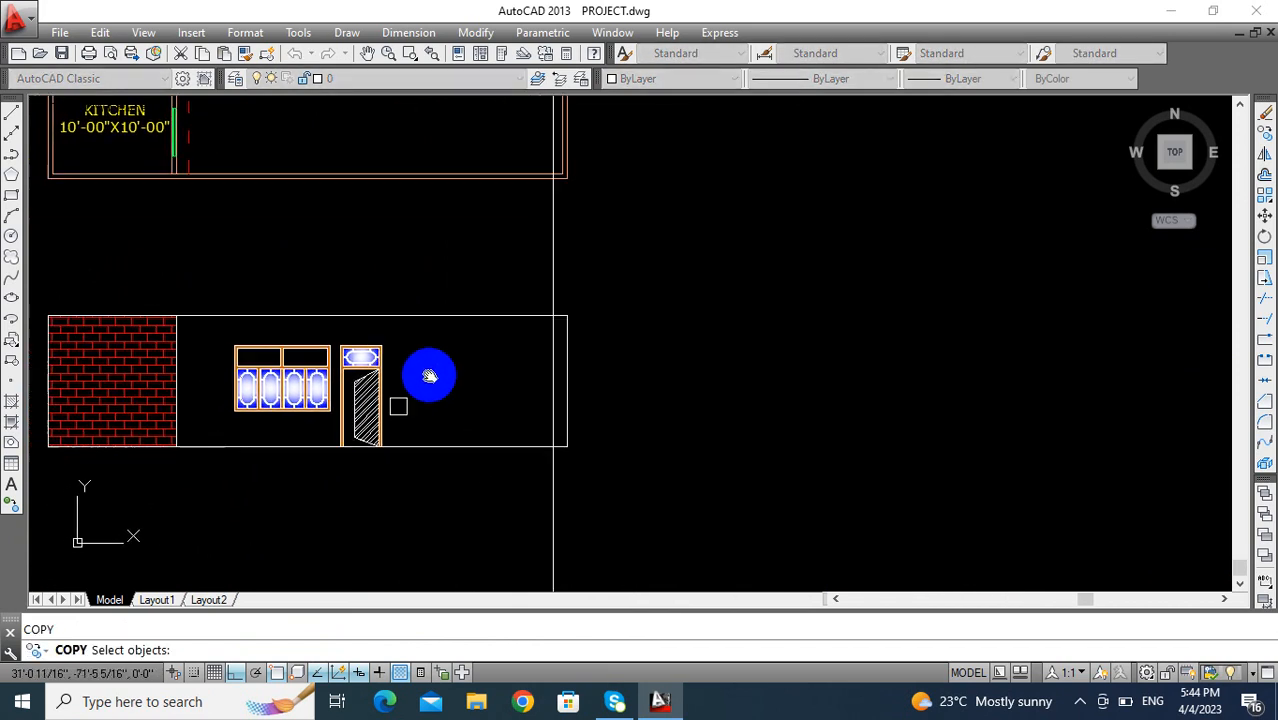
pyautogui.click(212, 425)
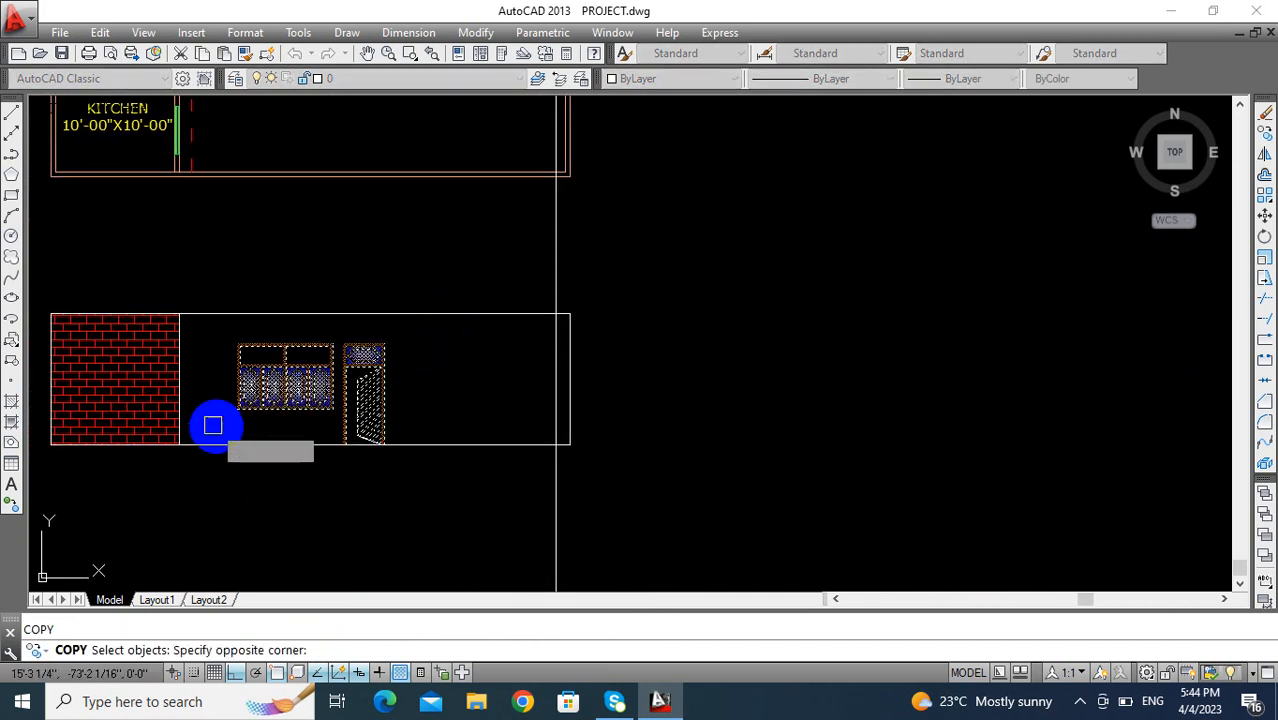
pyautogui.scroll(2, 400, 458)
pyautogui.press('Return')
pyautogui.scroll(3, 335, 436)
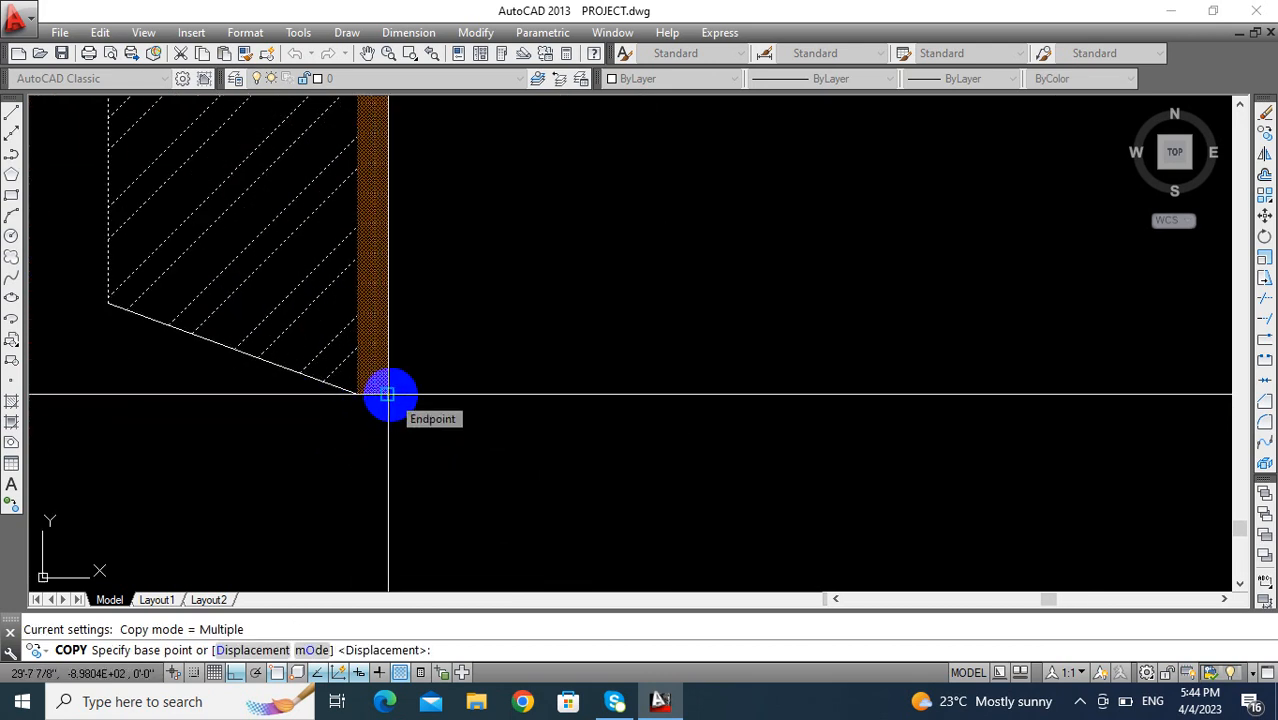
pyautogui.press('Escape')
pyautogui.click(322, 374)
pyautogui.scroll(-2, 354, 379)
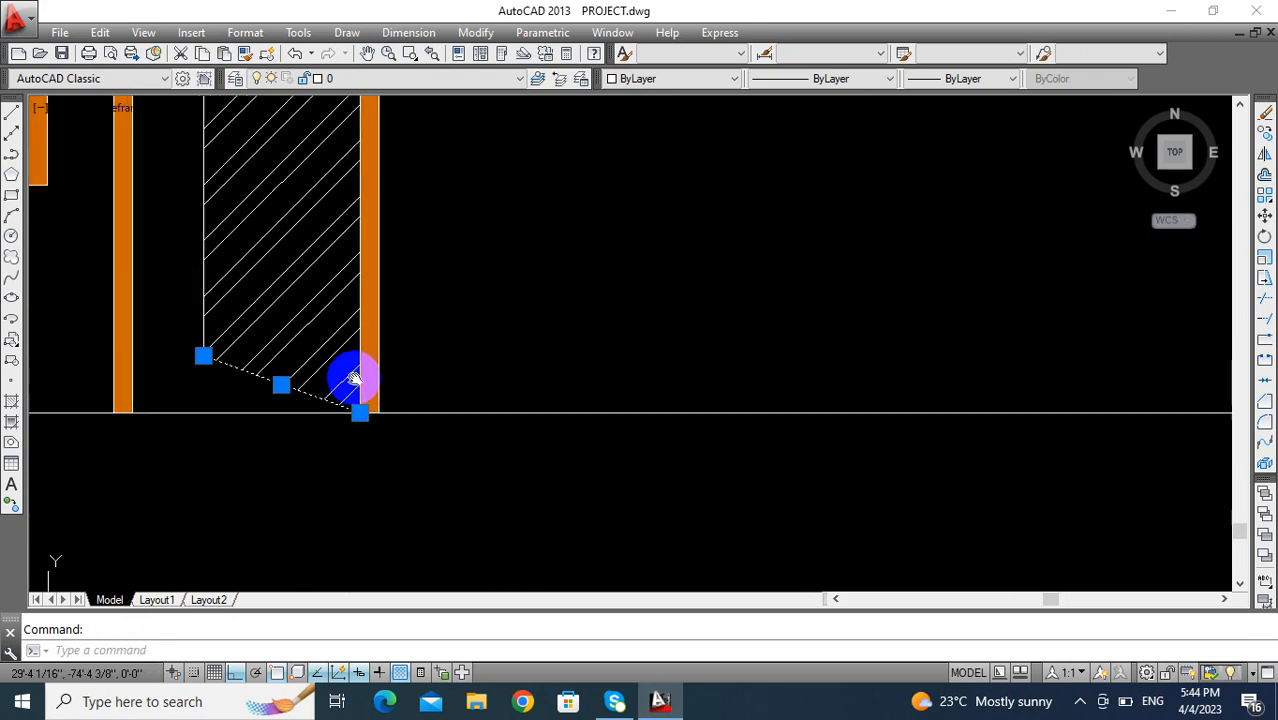
pyautogui.press('Escape')
pyautogui.scroll(-4, 380, 360)
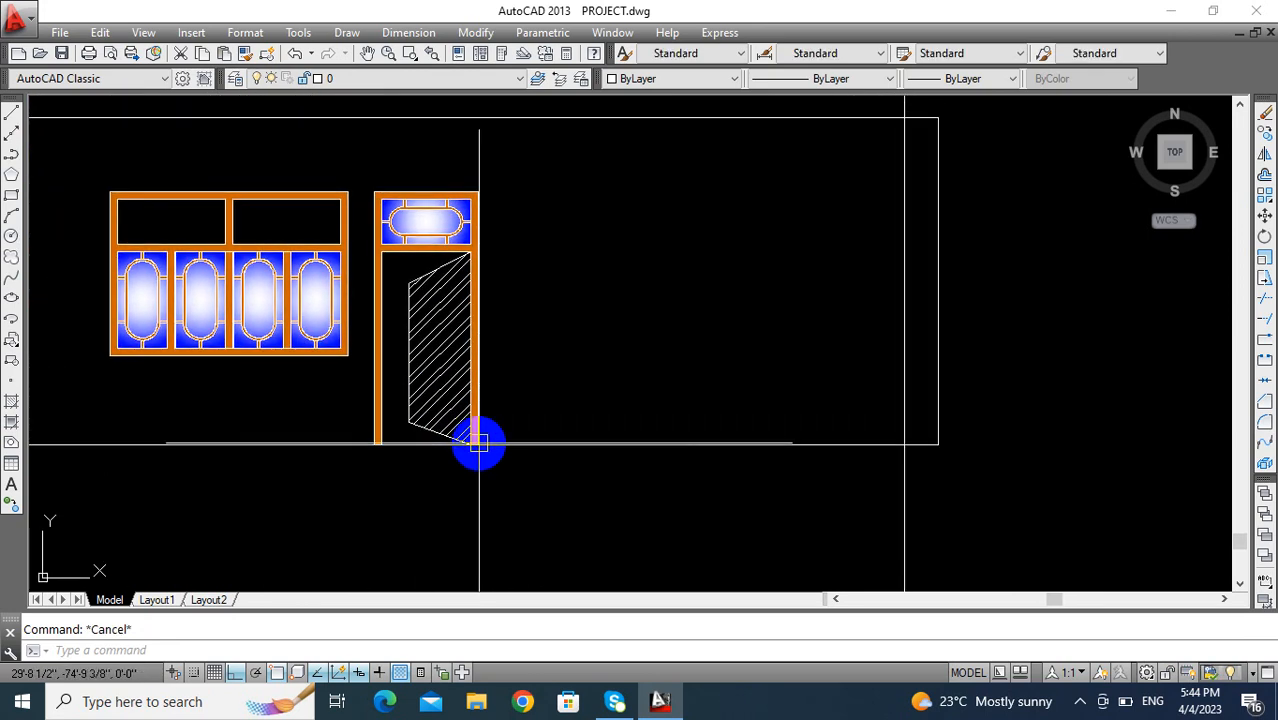
# - Copy the elevation's window and door from the door frame's lower outer corner to the vertical construction line on the ground line
pyautogui.write('co')
pyautogui.press('Return')
pyautogui.click(524, 177)
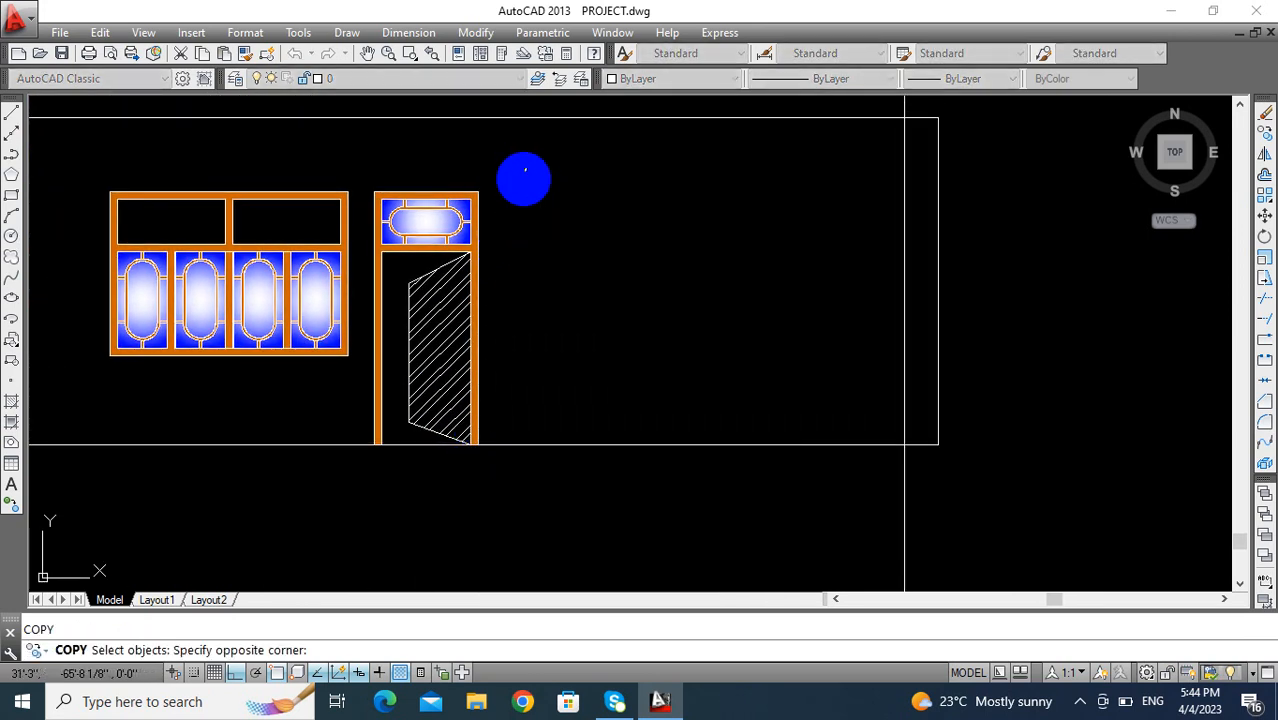
pyautogui.click(96, 409)
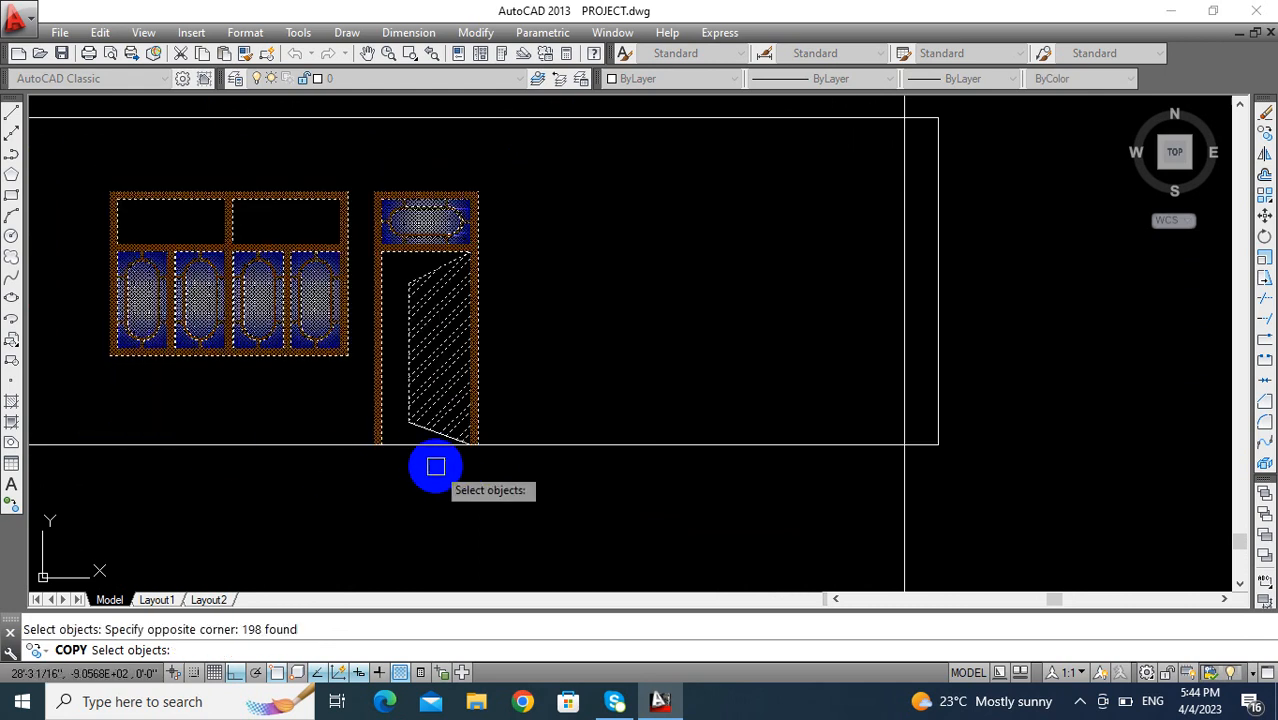
pyautogui.scroll(4, 437, 441)
pyautogui.scroll(-4, 473, 406)
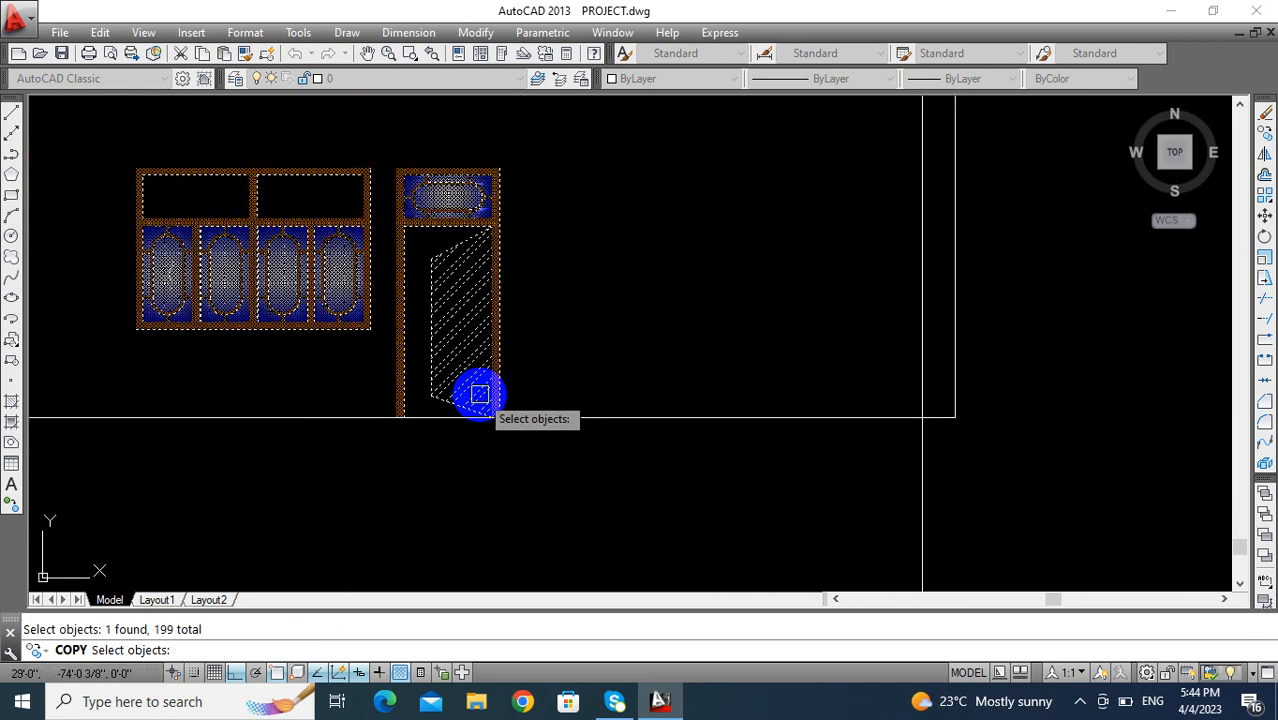
pyautogui.press('Return')
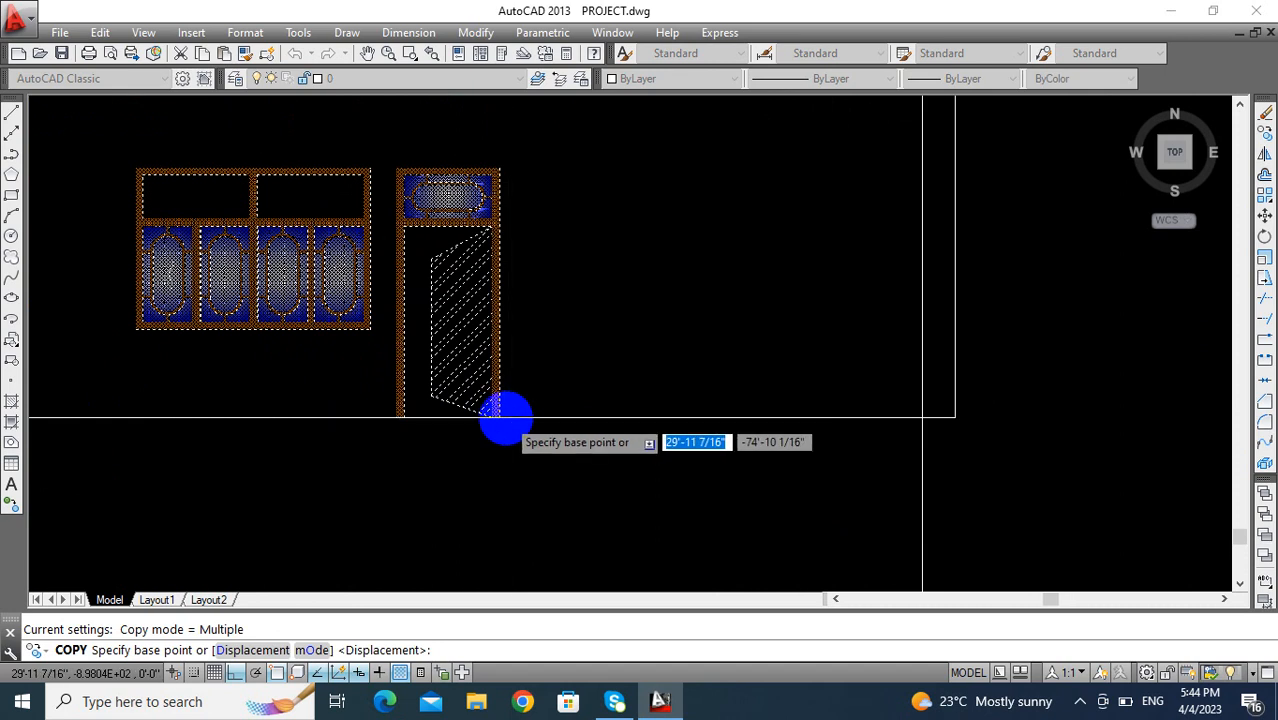
pyautogui.scroll(4, 505, 415)
pyautogui.click(482, 418)
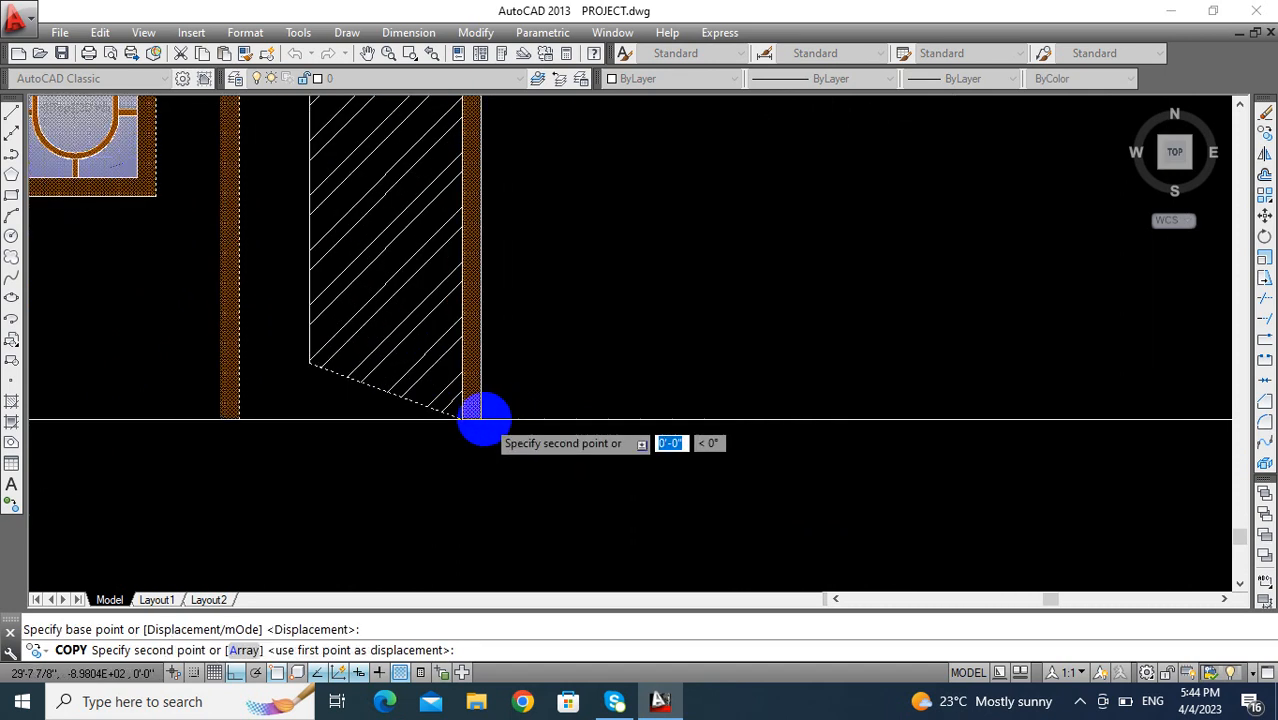
pyautogui.scroll(-6, 479, 422)
pyautogui.scroll(4, 641, 418)
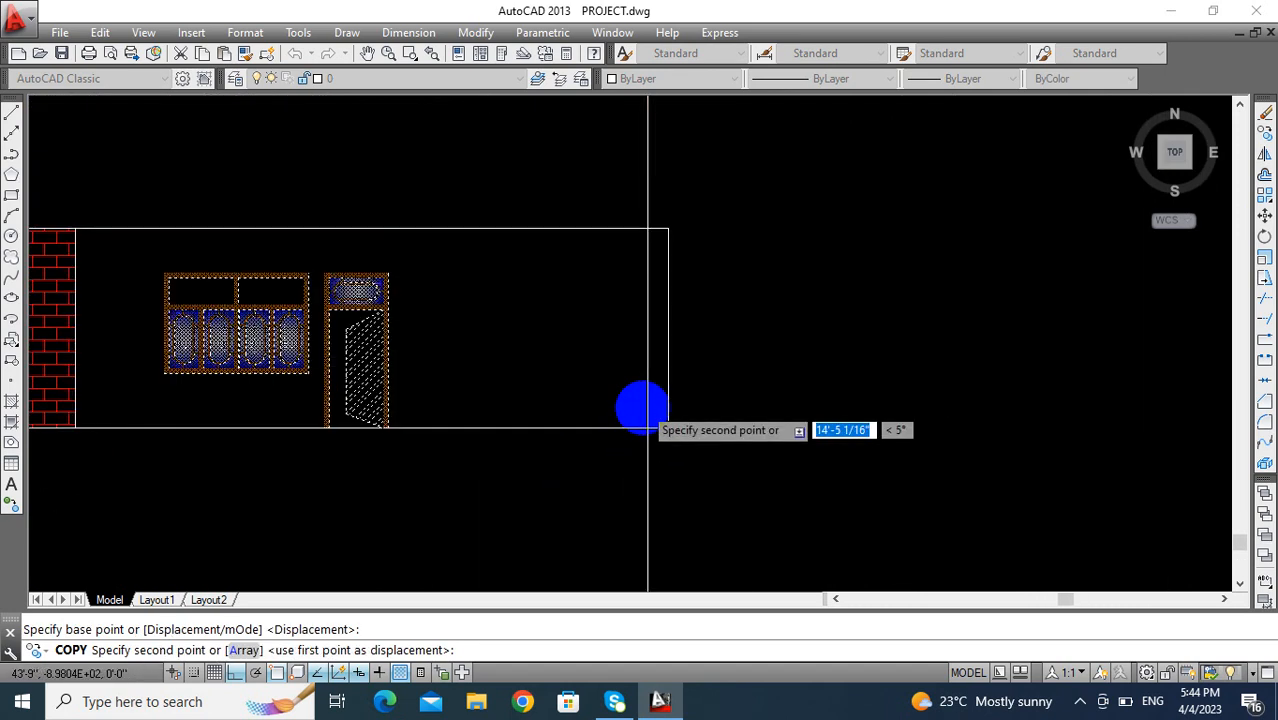
pyautogui.click(645, 440)
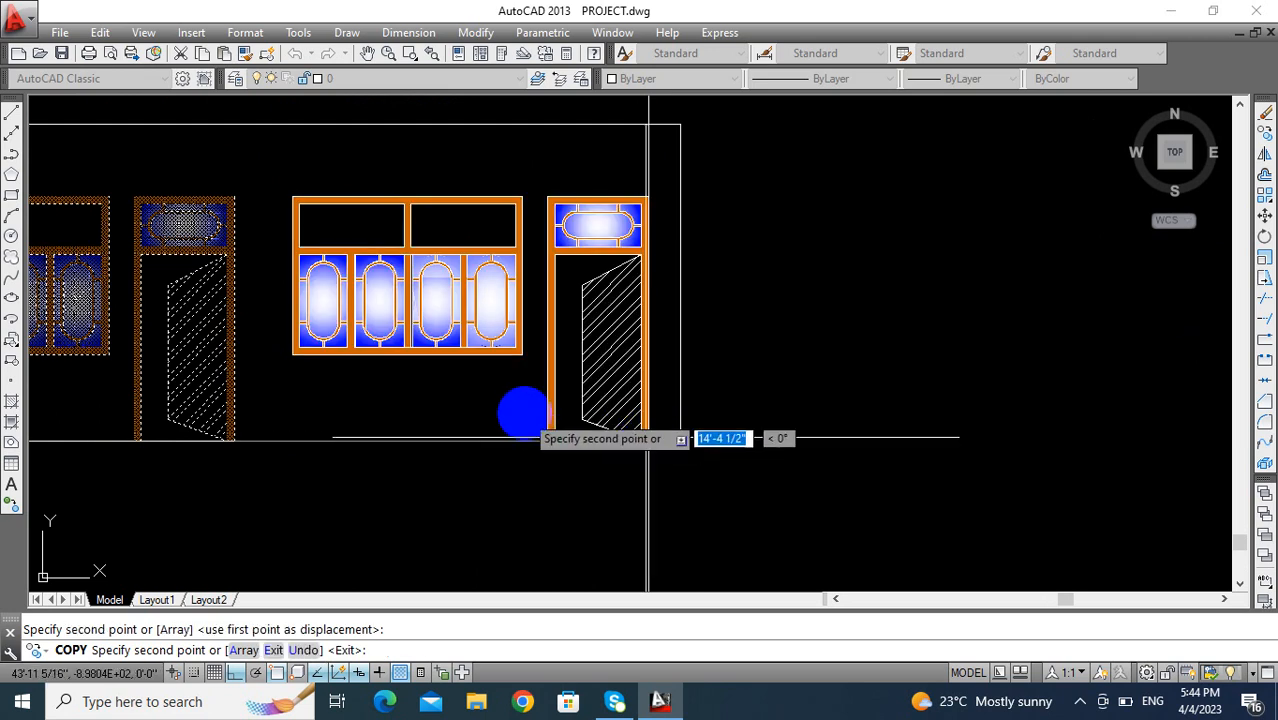
pyautogui.press('Escape')
pyautogui.scroll(-6, 528, 414)
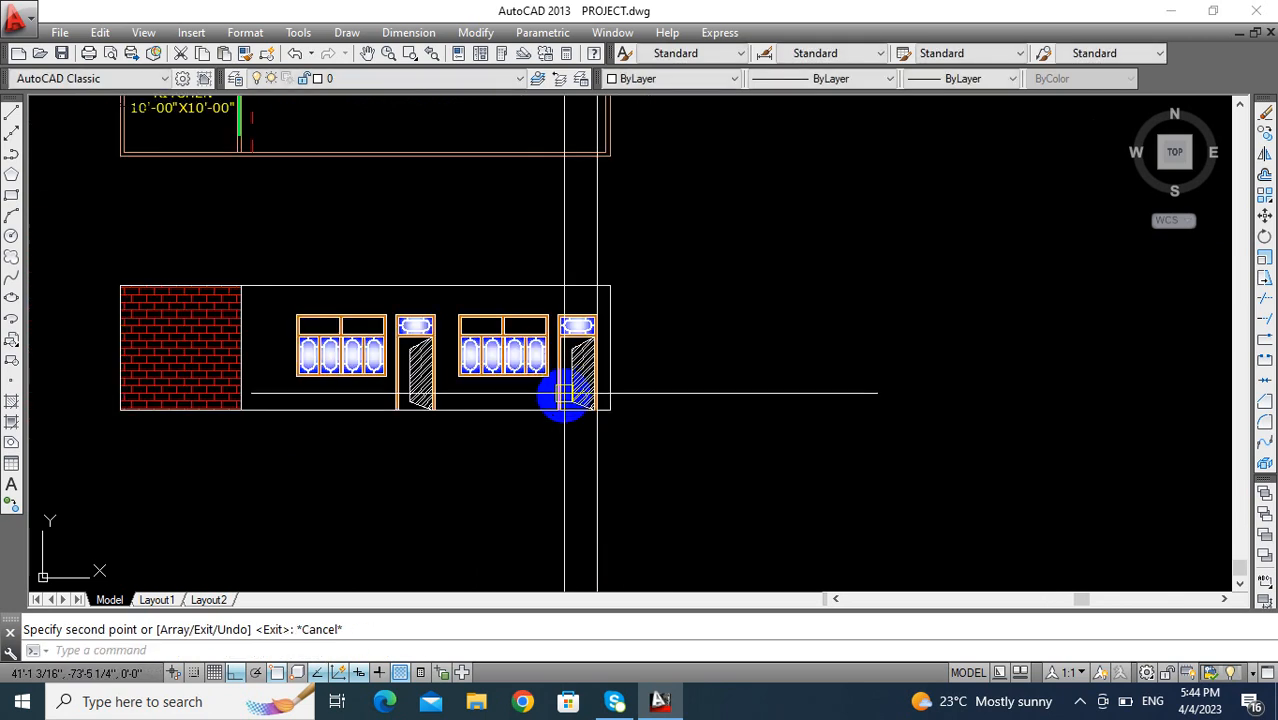
# - Erase the vertical construction line running from the floor plan through the copied door
pyautogui.click(636, 333)
pyautogui.click(597, 352)
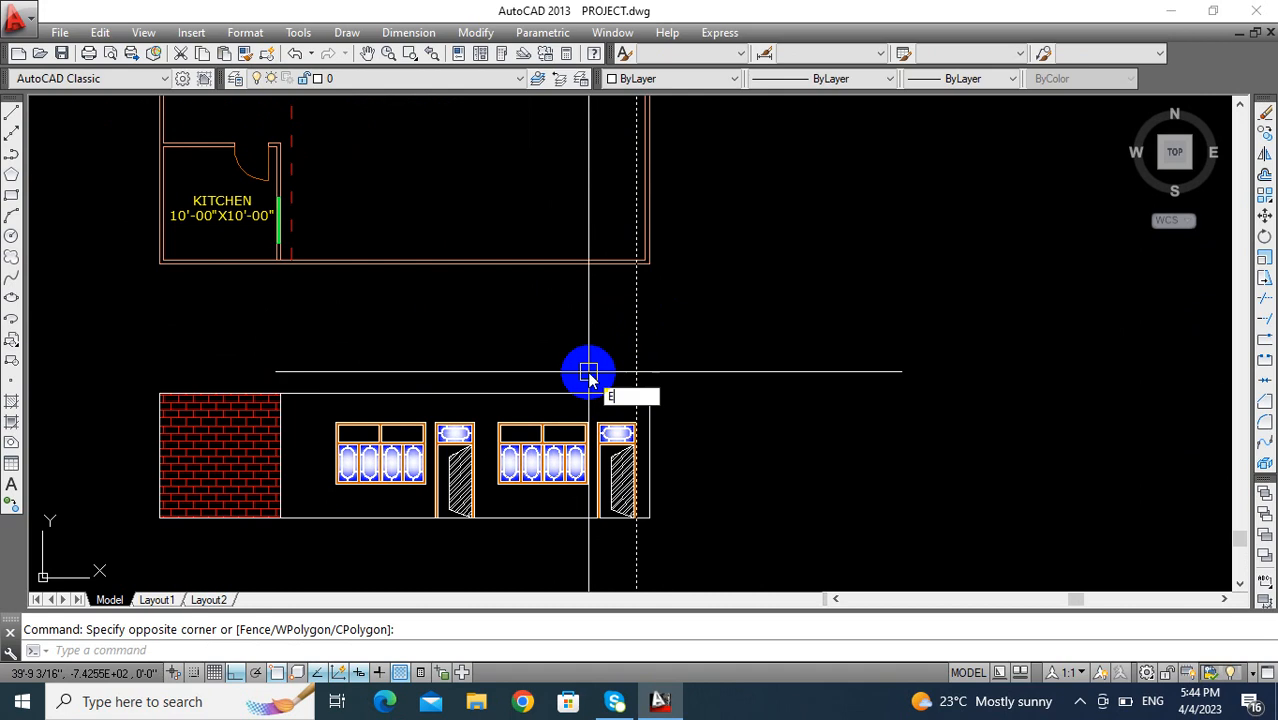
pyautogui.scroll(-5, 590, 375)
# - Draw a short line across the lower end of the partition wall between the middle and right-hand bedrooms in the floor plan
pyautogui.moveTo(540, 372)
pyautogui.mouseDown(button='middle')
pyautogui.moveTo(542, 452)
pyautogui.moveTo(501, 447)
pyautogui.mouseUp(button='middle')
pyautogui.scroll(-2, 531, 436)
pyautogui.moveTo(541, 501)
pyautogui.mouseDown(button='middle')
pyautogui.moveTo(541, 548)
pyautogui.moveTo(499, 465)
pyautogui.moveTo(485, 491)
pyautogui.moveTo(533, 458)
pyautogui.mouseUp(button='middle')
pyautogui.scroll(4, 492, 467)
pyautogui.scroll(-4, 492, 467)
pyautogui.moveTo(476, 357)
pyautogui.mouseDown(button='middle')
pyautogui.moveTo(402, 474)
pyautogui.moveTo(425, 374)
pyautogui.moveTo(399, 385)
pyautogui.moveTo(413, 374)
pyautogui.mouseUp(button='middle')
pyautogui.scroll(-2, 410, 434)
pyautogui.scroll(4, 419, 282)
pyautogui.moveTo(415, 286); pyautogui.dragTo(393, 438, button='middle')
pyautogui.write('l')
pyautogui.press('Return')
pyautogui.scroll(4, 397, 343)
pyautogui.moveTo(397, 348); pyautogui.dragTo(398, 374, button='middle')
pyautogui.scroll(4, 398, 374)
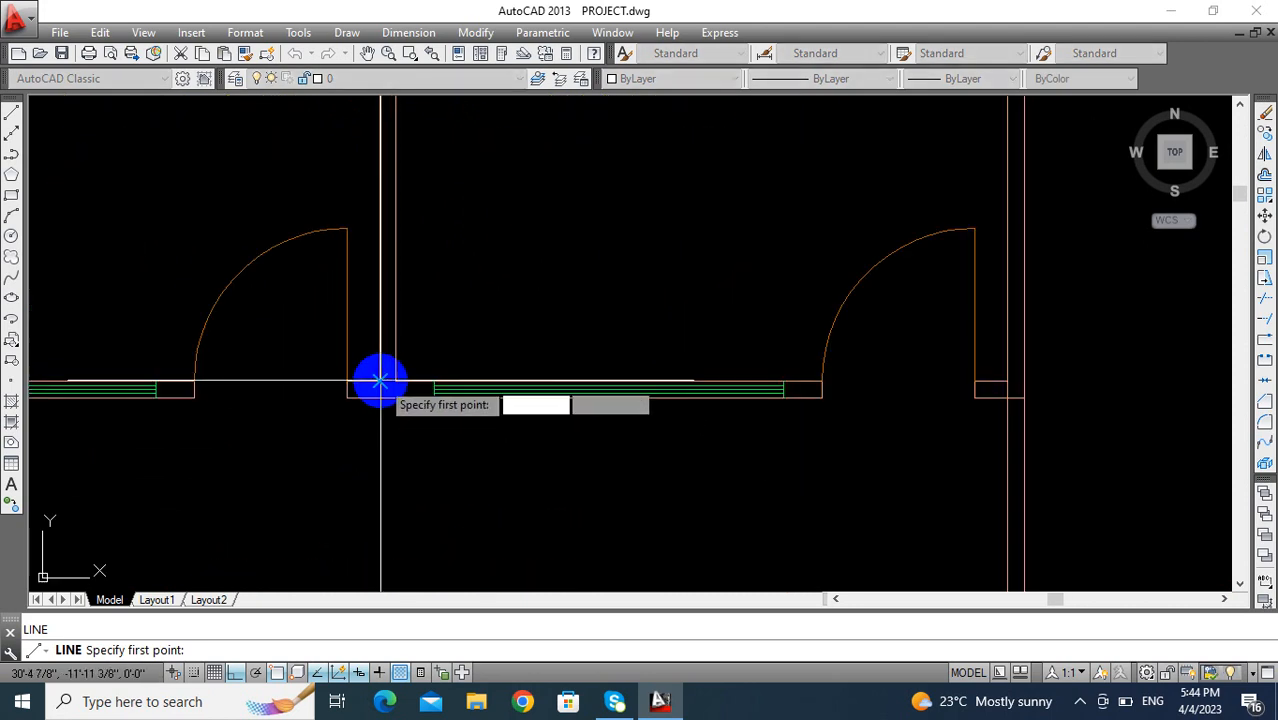
pyautogui.click(375, 381)
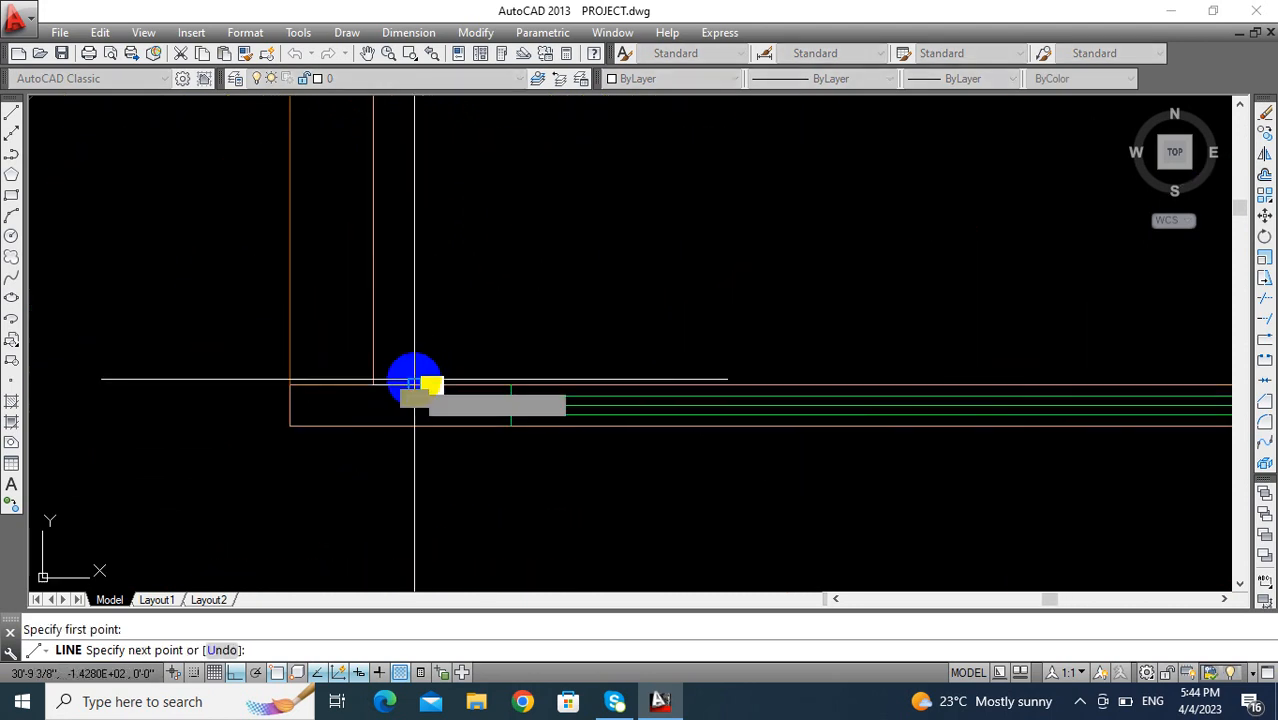
pyautogui.click(414, 379)
pyautogui.press('Return')
# - Draw a vertical line from the short line's midpoint down across the verandah, past the dashed projection line
pyautogui.scroll(-2, 397, 437)
pyautogui.moveTo(396, 431); pyautogui.dragTo(411, 290, button='middle')
pyautogui.press('Return')
pyautogui.click(412, 268)
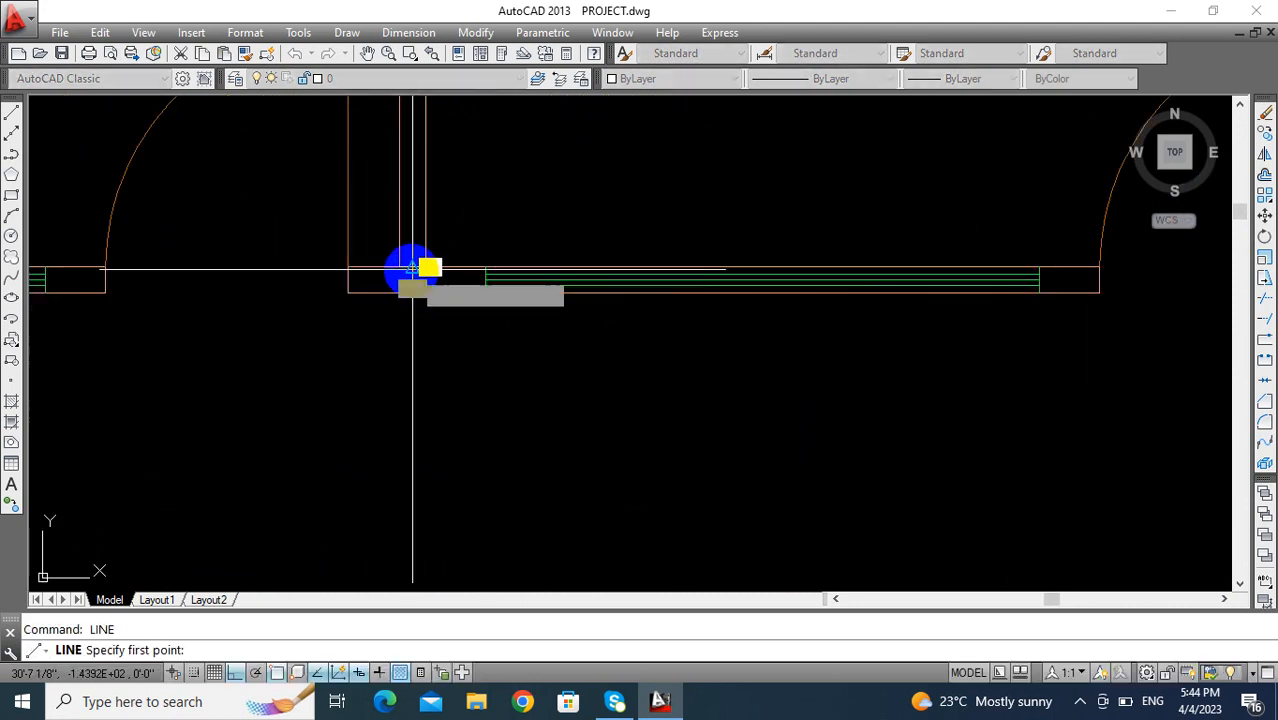
pyautogui.scroll(-3, 412, 270)
pyautogui.scroll(-1, 401, 462)
pyautogui.click(400, 499)
pyautogui.press('Return')
pyautogui.moveTo(407, 493); pyautogui.dragTo(334, 456, button='middle')
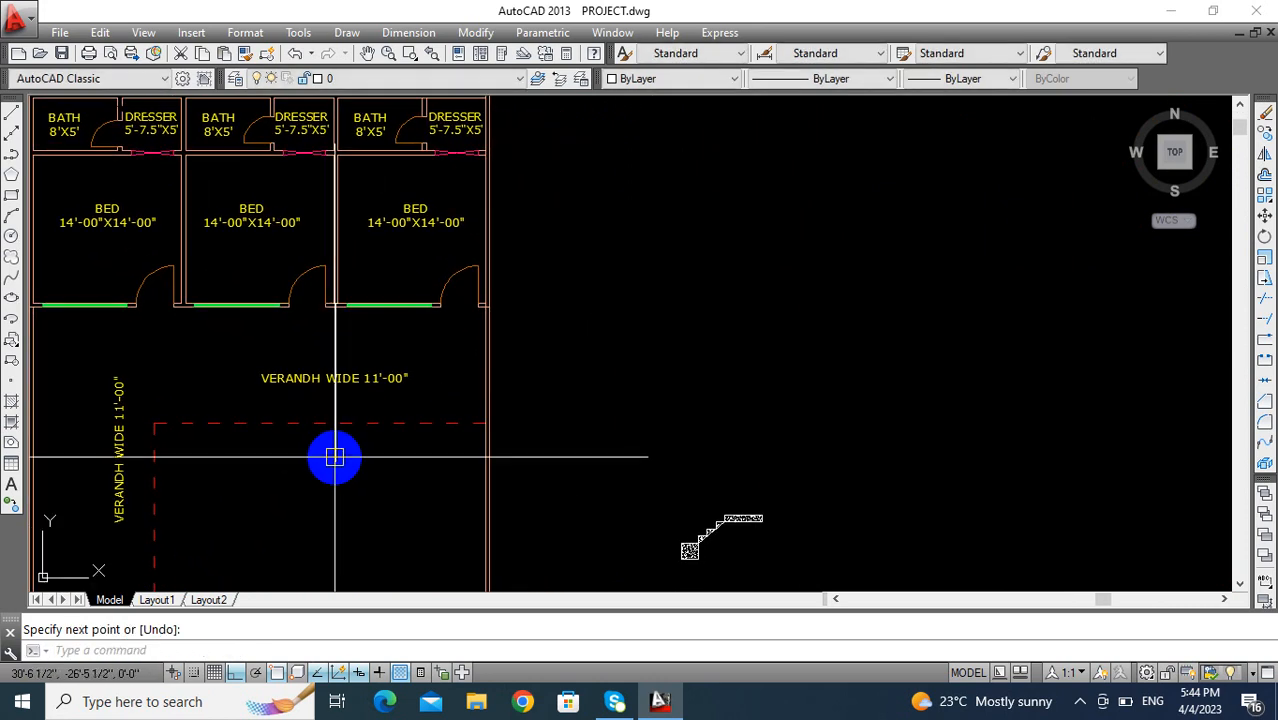
# - Try to add a new layer named PILLER in the layer properties
pyautogui.click(365, 80)
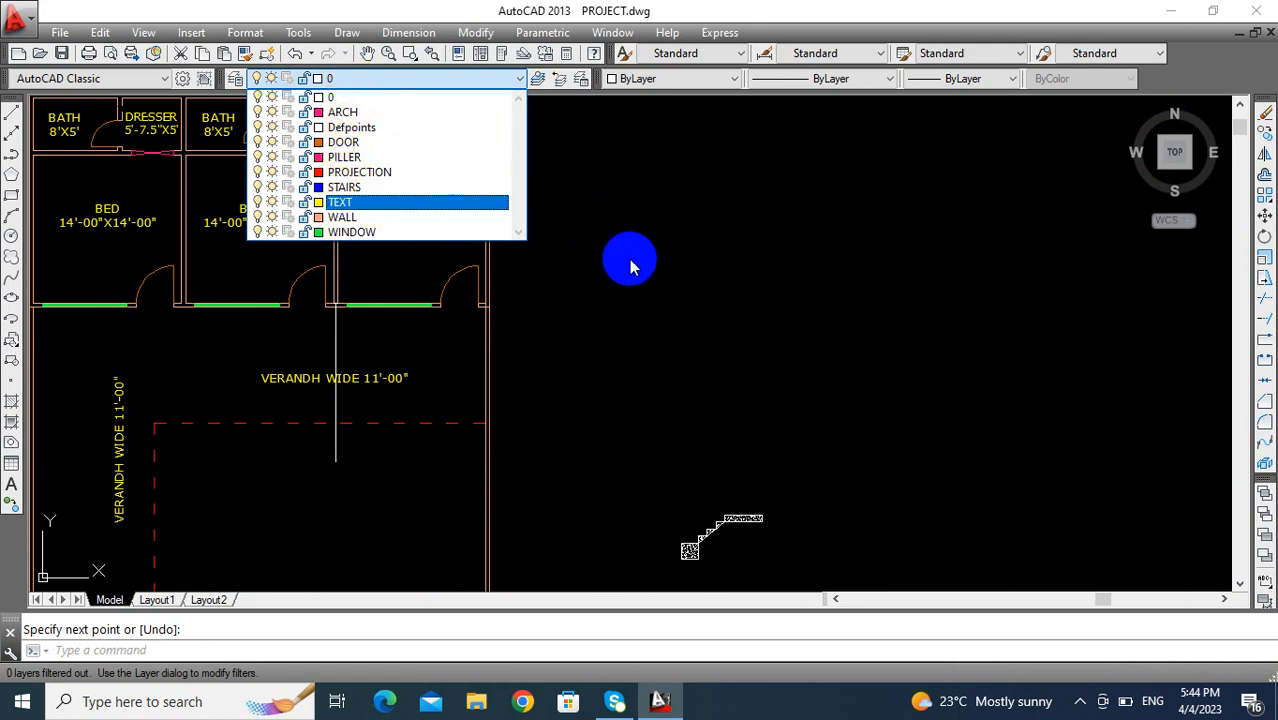
pyautogui.press('Escape')
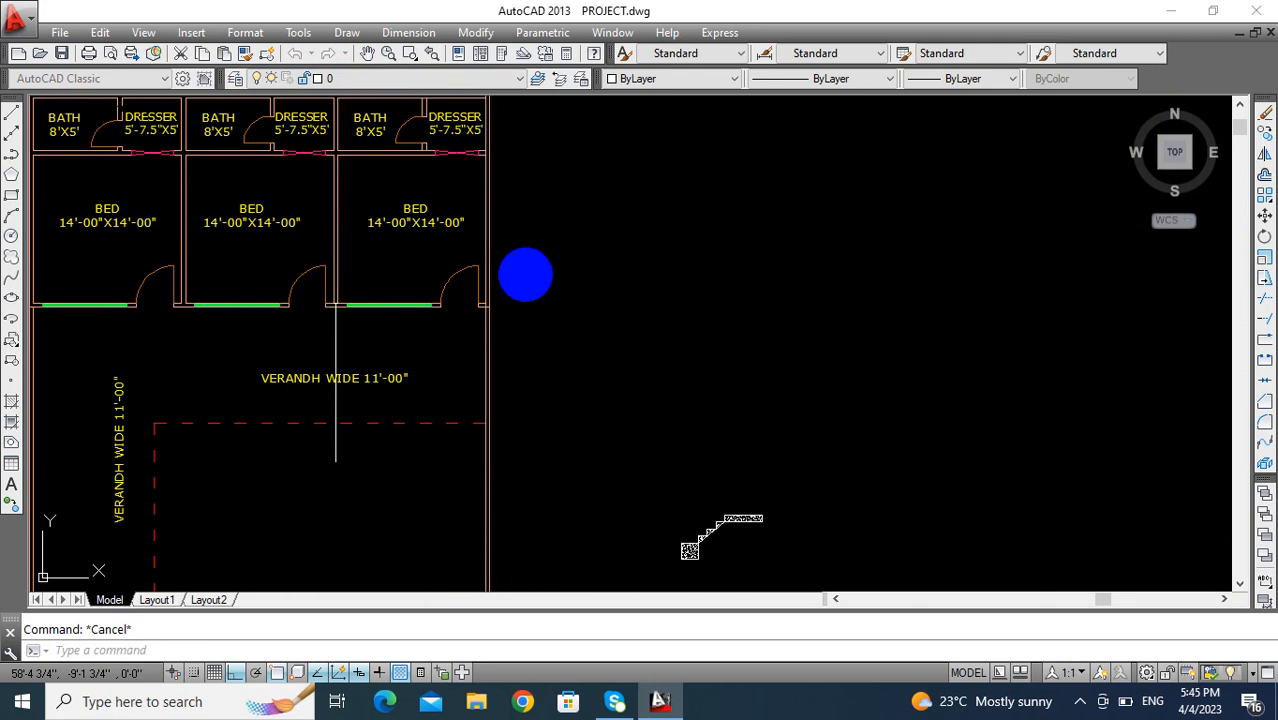
pyautogui.write('la')
pyautogui.press('Return')
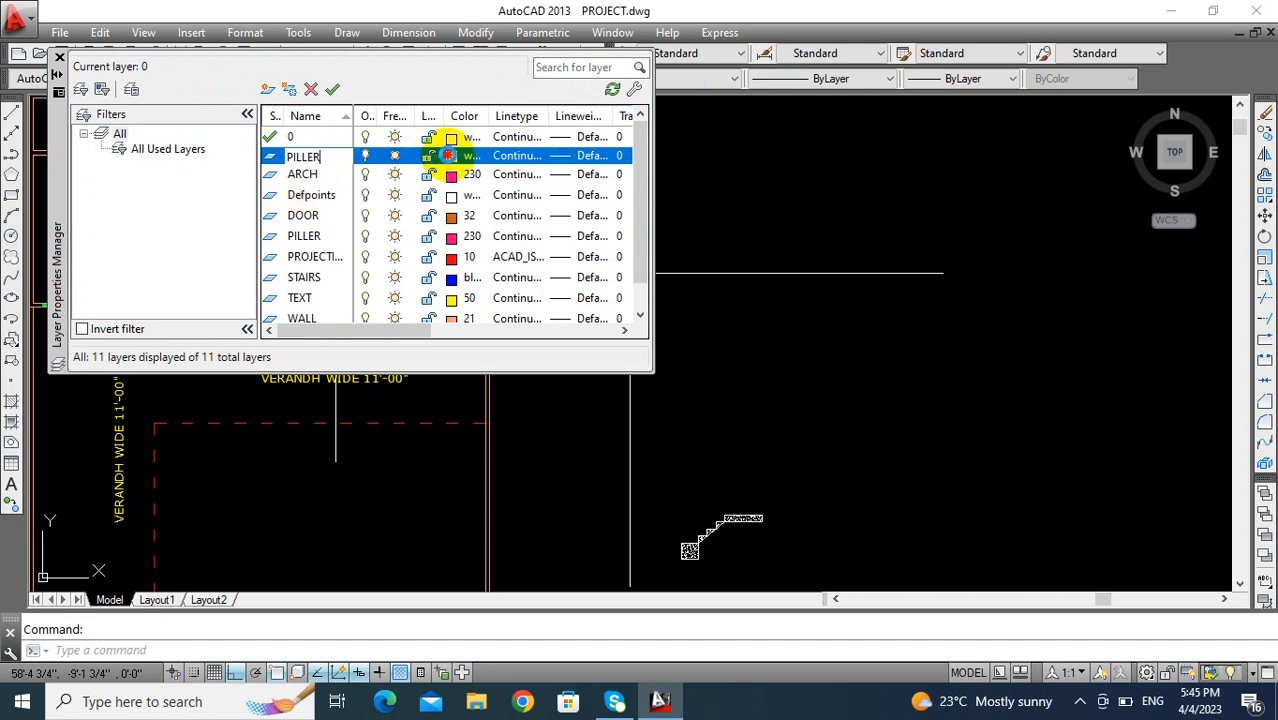
pyautogui.click(448, 155)
pyautogui.click(788, 265)
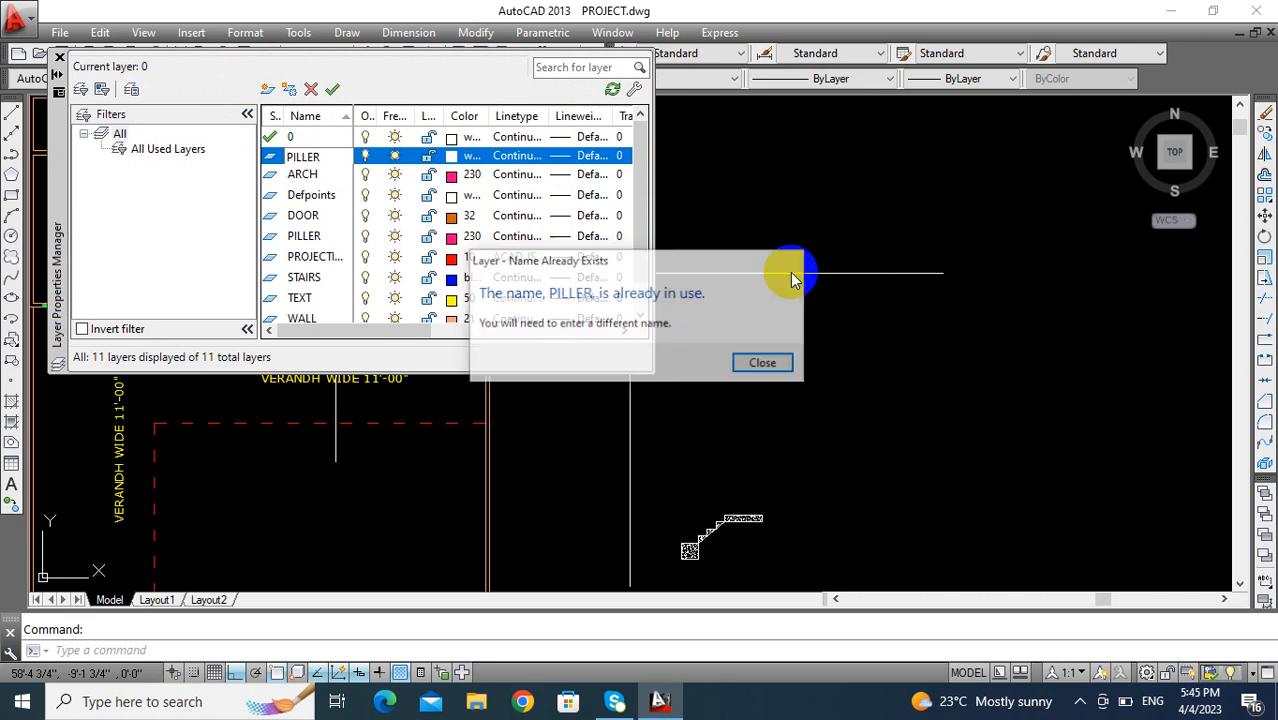
pyautogui.click(434, 303)
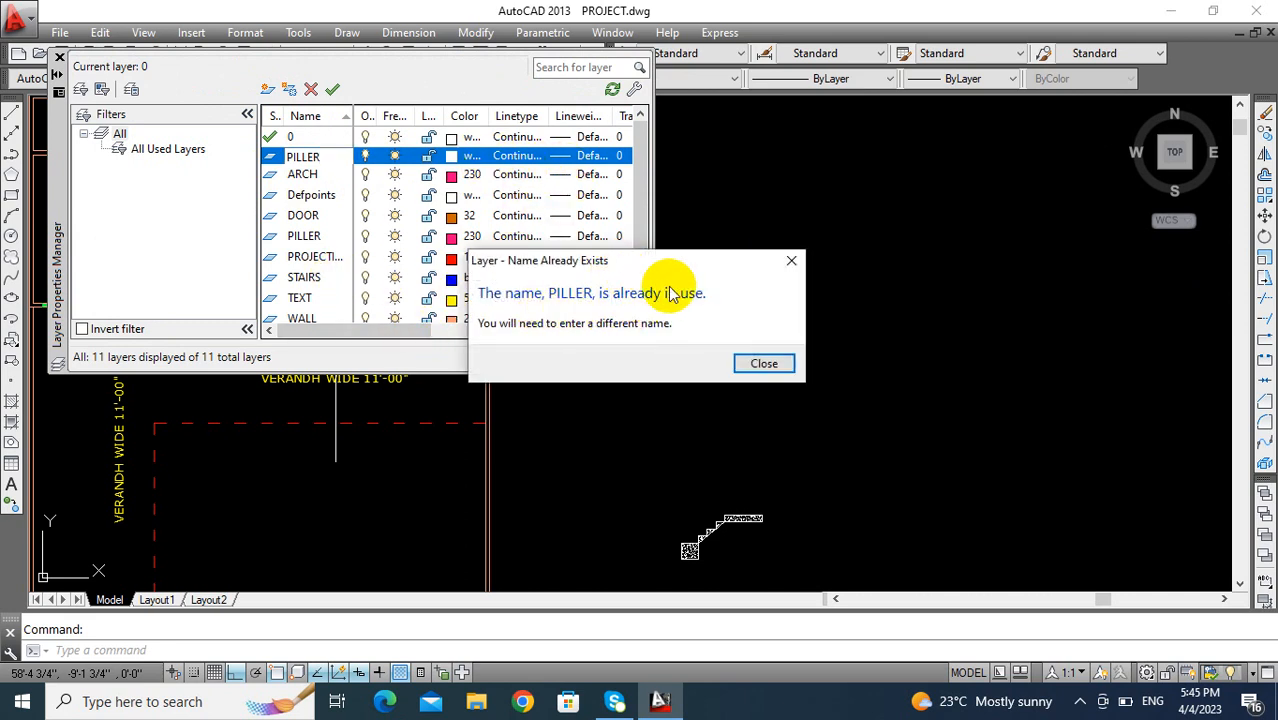
pyautogui.click(793, 262)
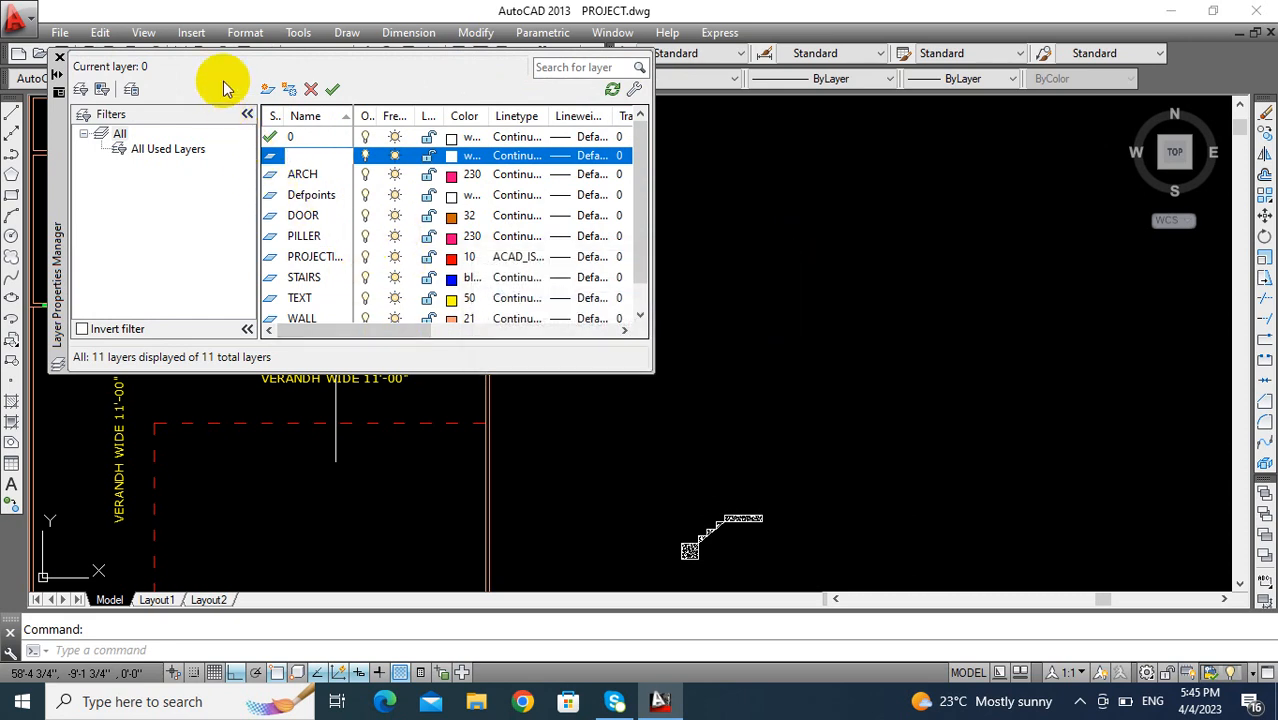
# - Delete the newly added duplicate layer from the layer list
pyautogui.click(309, 90)
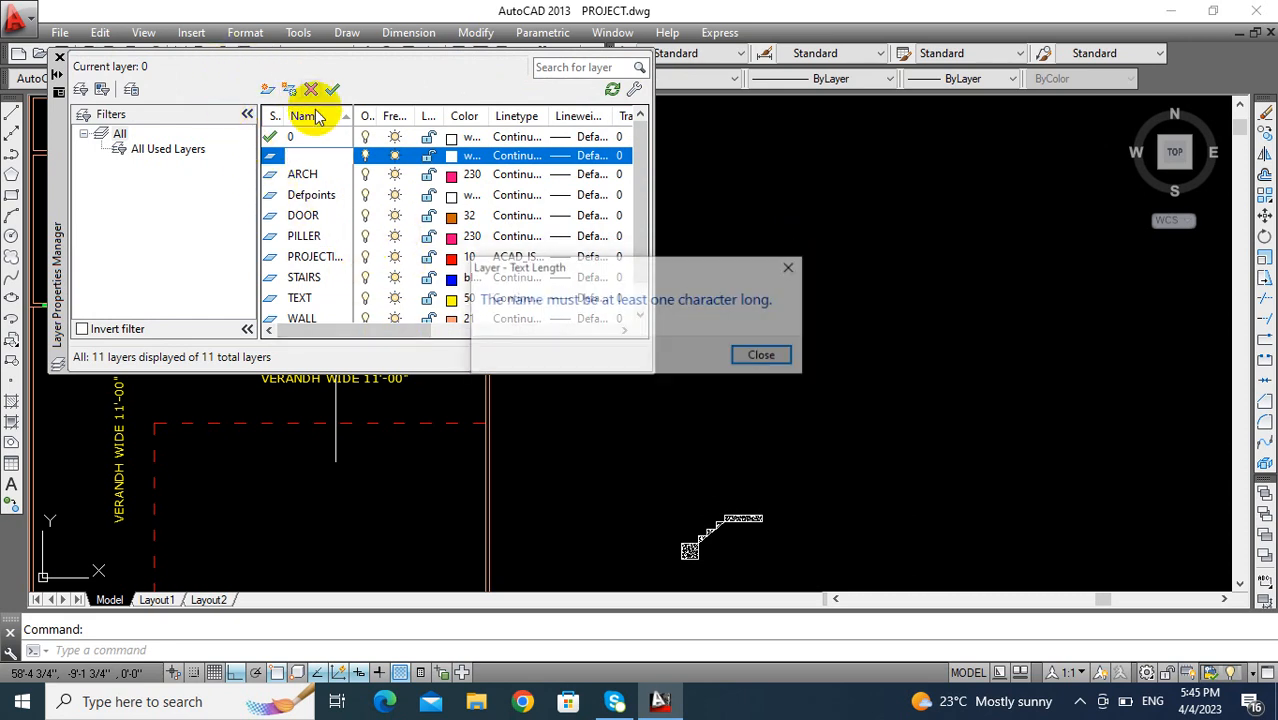
pyautogui.click(741, 362)
pyautogui.click(420, 211)
pyautogui.press('Escape')
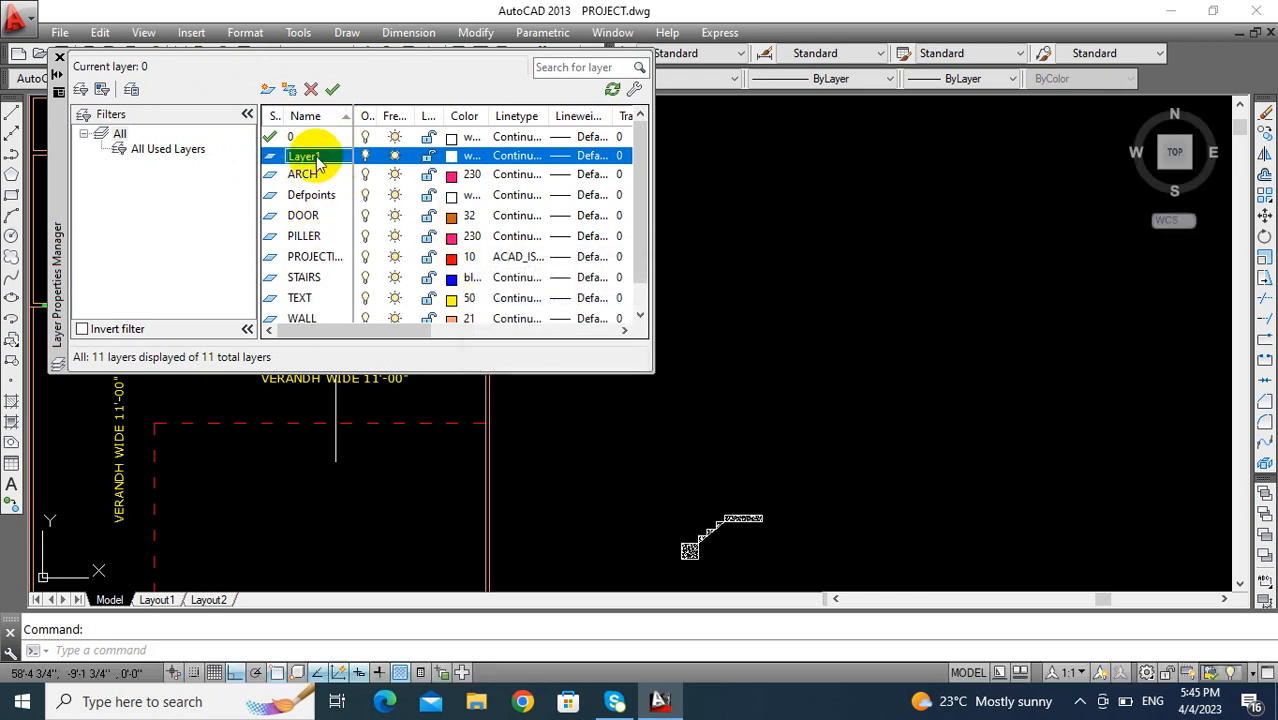
pyautogui.click(311, 90)
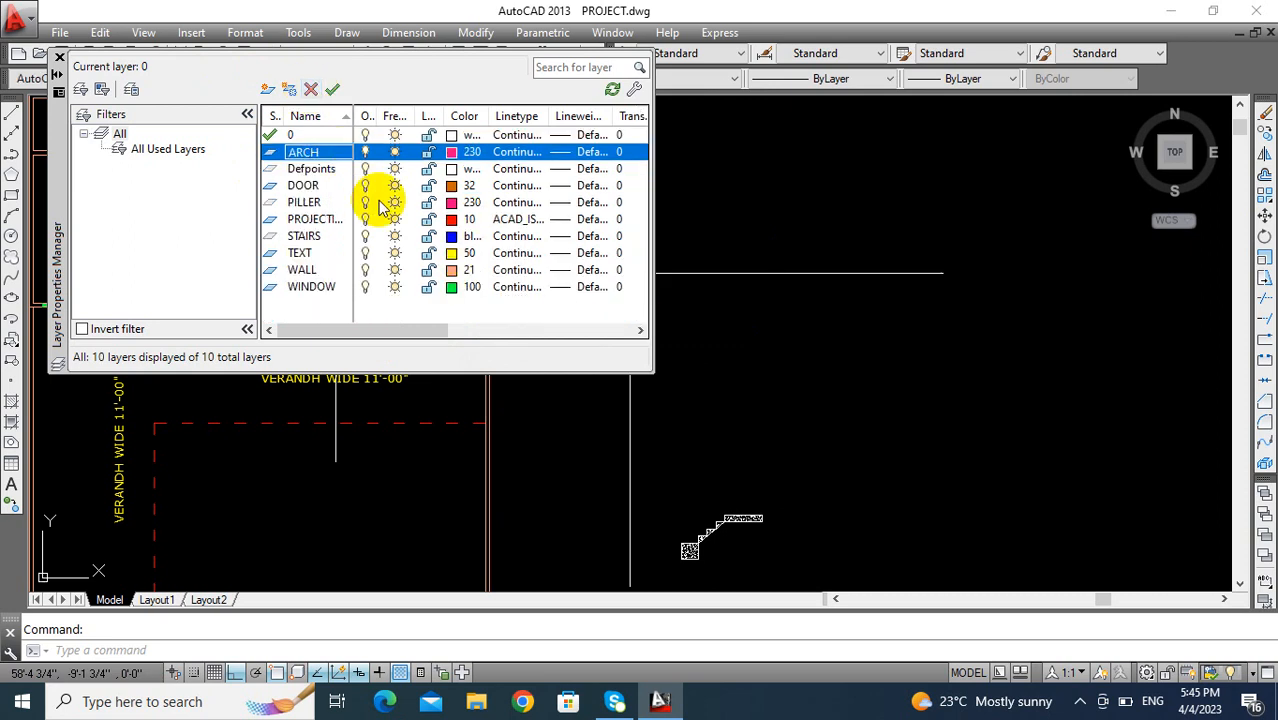
# - Make the existing PILLER layer current and close the layer properties
pyautogui.click(305, 203)
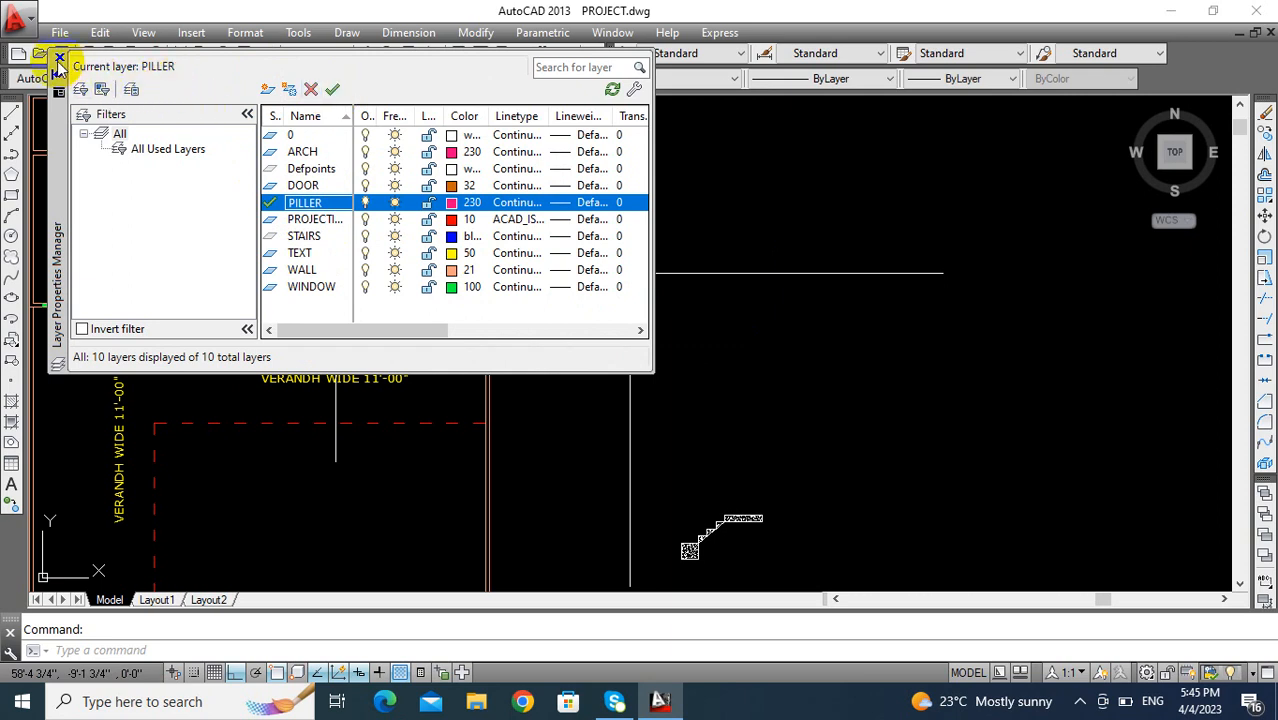
pyautogui.click(58, 60)
pyautogui.scroll(-3, 300, 377)
pyautogui.moveTo(301, 375); pyautogui.dragTo(311, 331, button='middle')
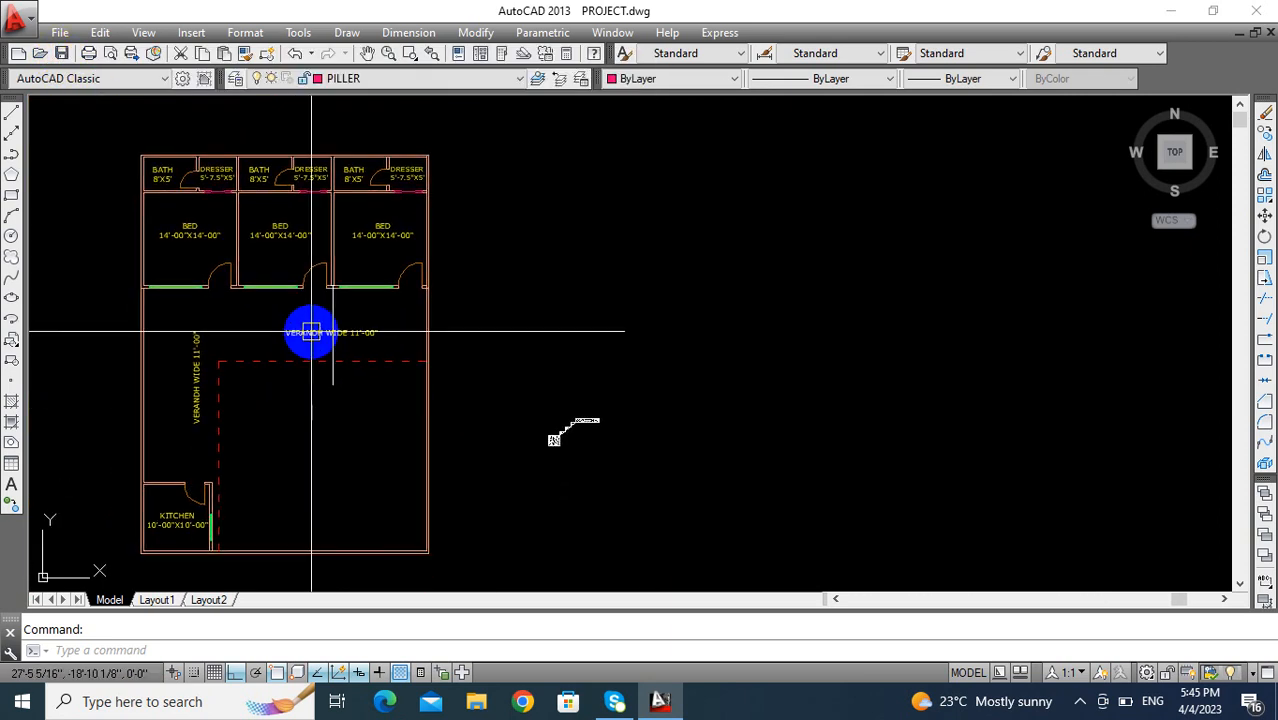
pyautogui.click(372, 78)
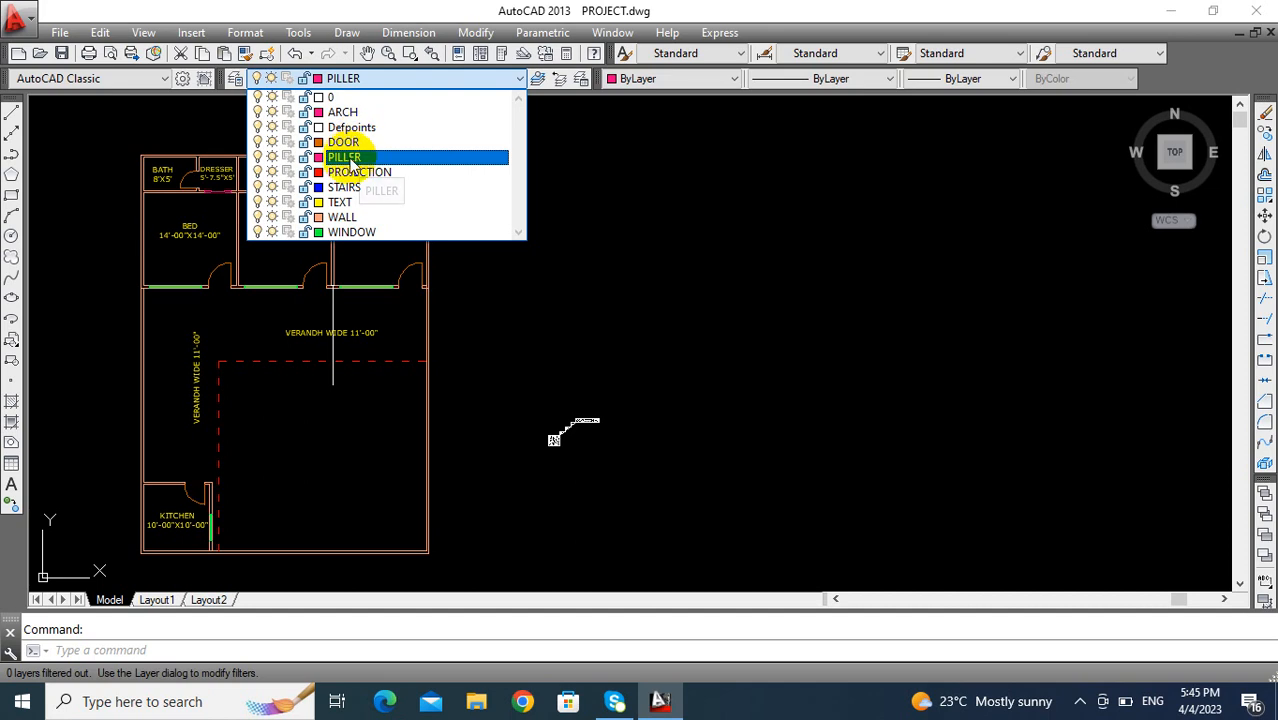
pyautogui.click(352, 160)
# - Draw a circle with a diameter of 1' in the empty space outside the floor plan, beside the verandah
pyautogui.scroll(4, 334, 349)
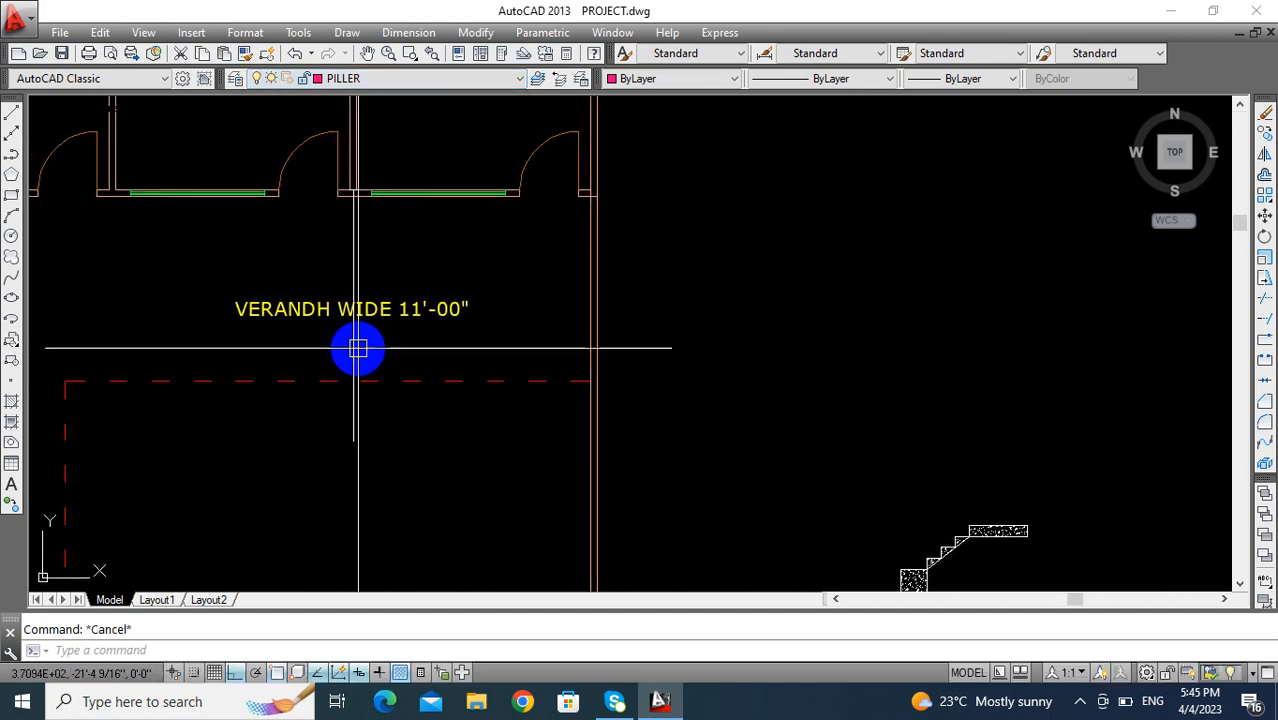
pyautogui.write('c')
pyautogui.press('Return')
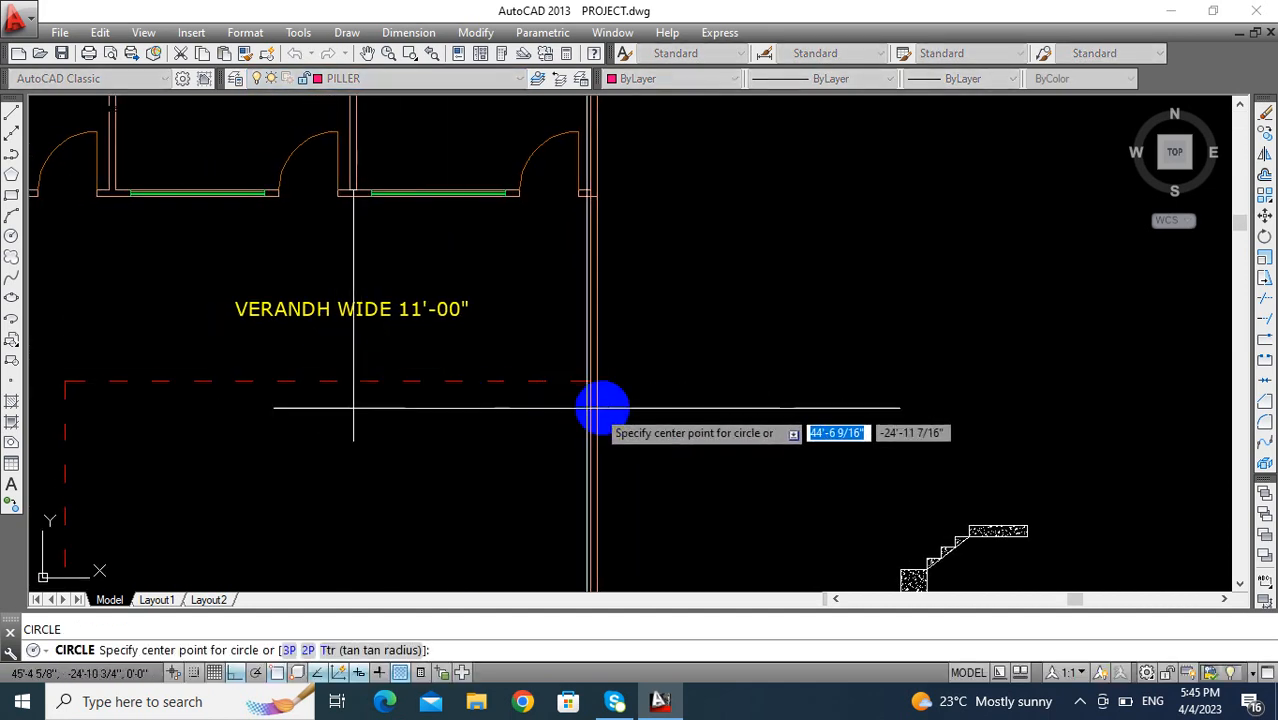
pyautogui.press('Escape')
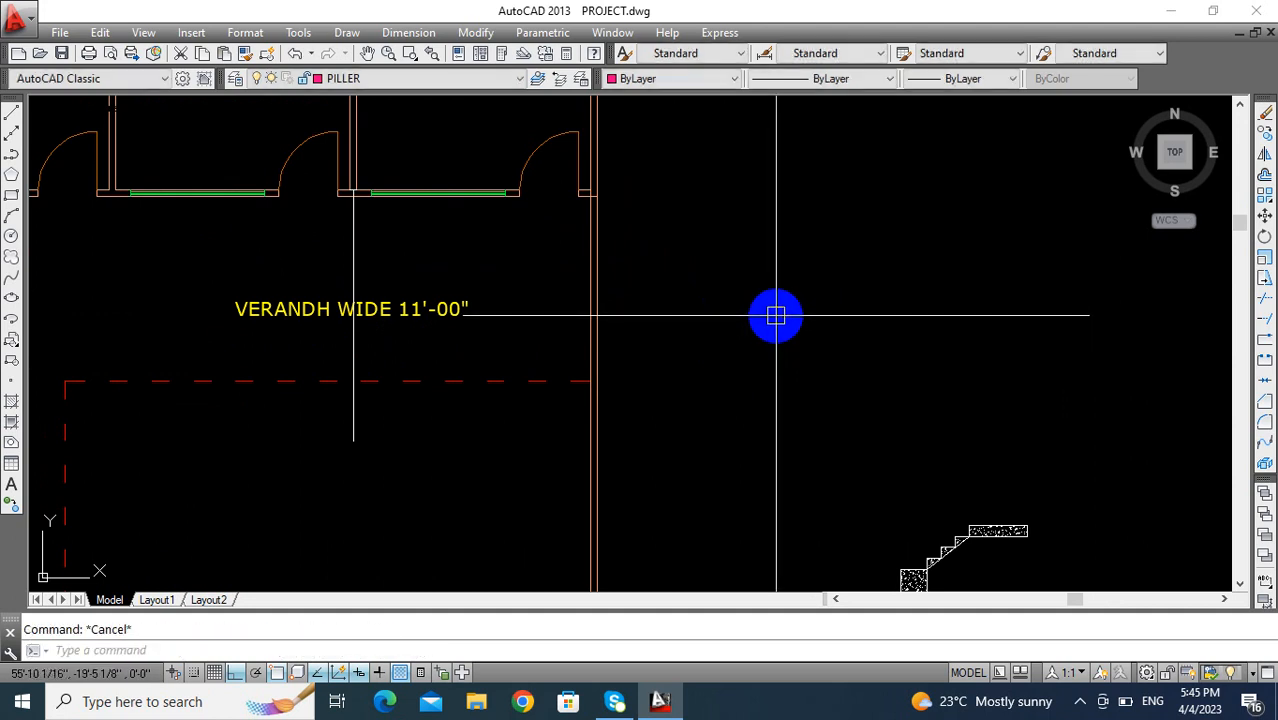
pyautogui.press('Return')
pyautogui.click(724, 302)
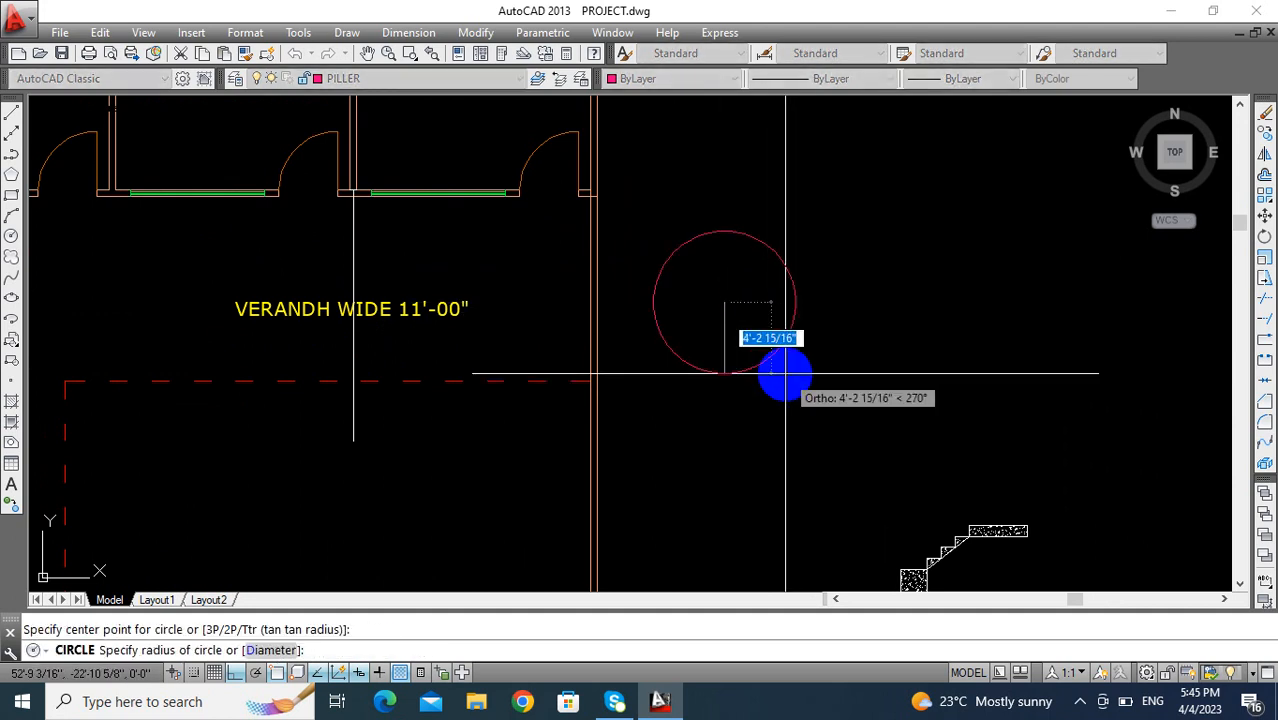
pyautogui.write('d')
pyautogui.press('Return')
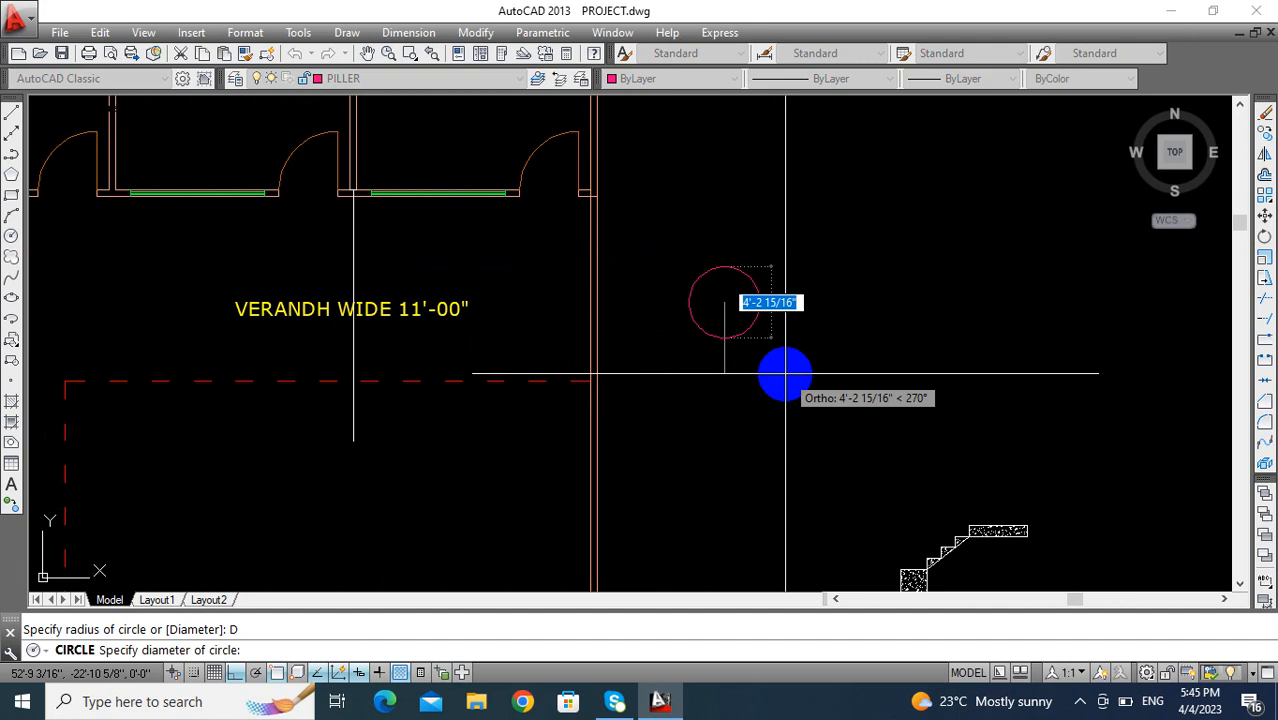
pyautogui.write("1'")
pyautogui.press('Return')
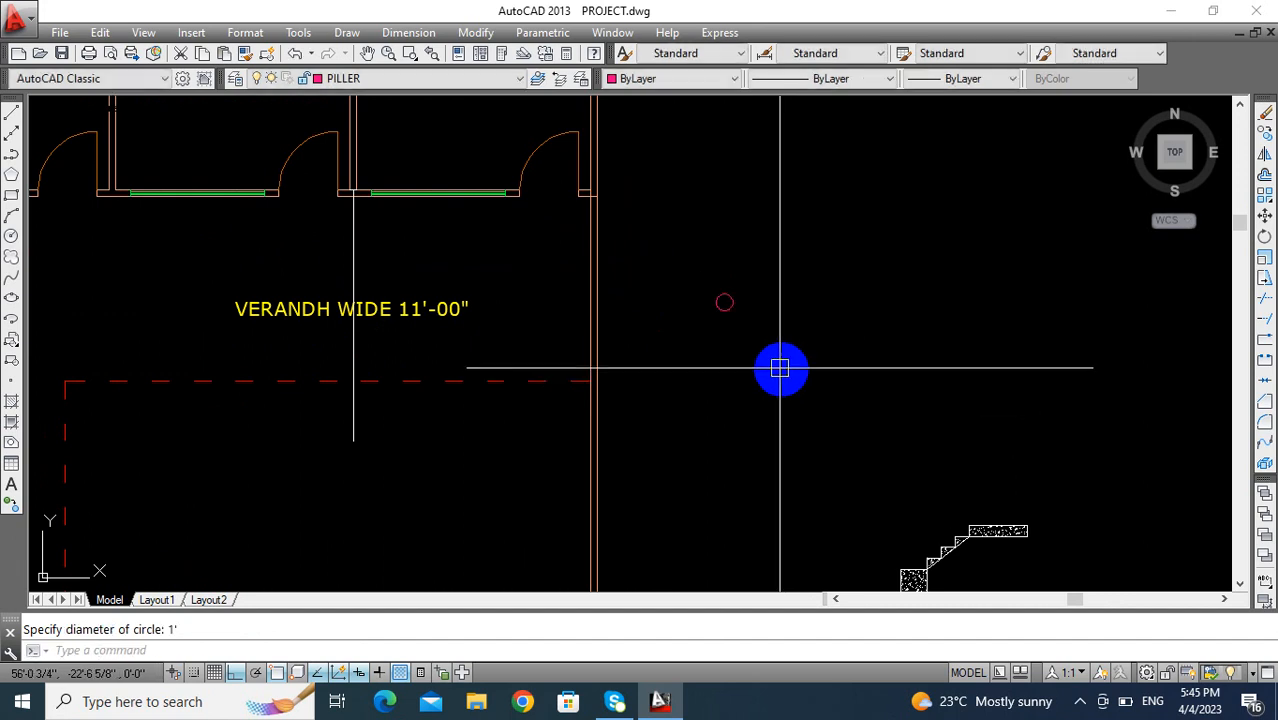
# - Draw a small circle with a diameter of 1" centred on the top quadrant of the 1' circle
pyautogui.scroll(8, 778, 368)
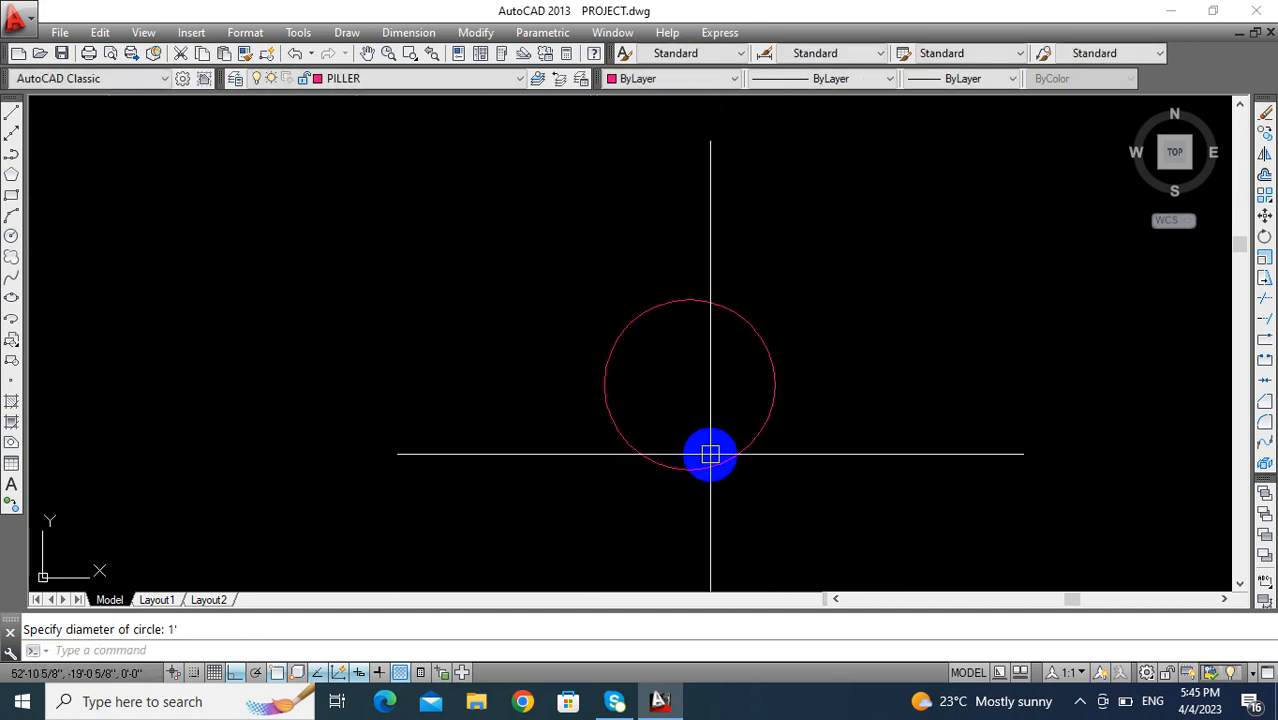
pyautogui.press('Return')
pyautogui.click(690, 300)
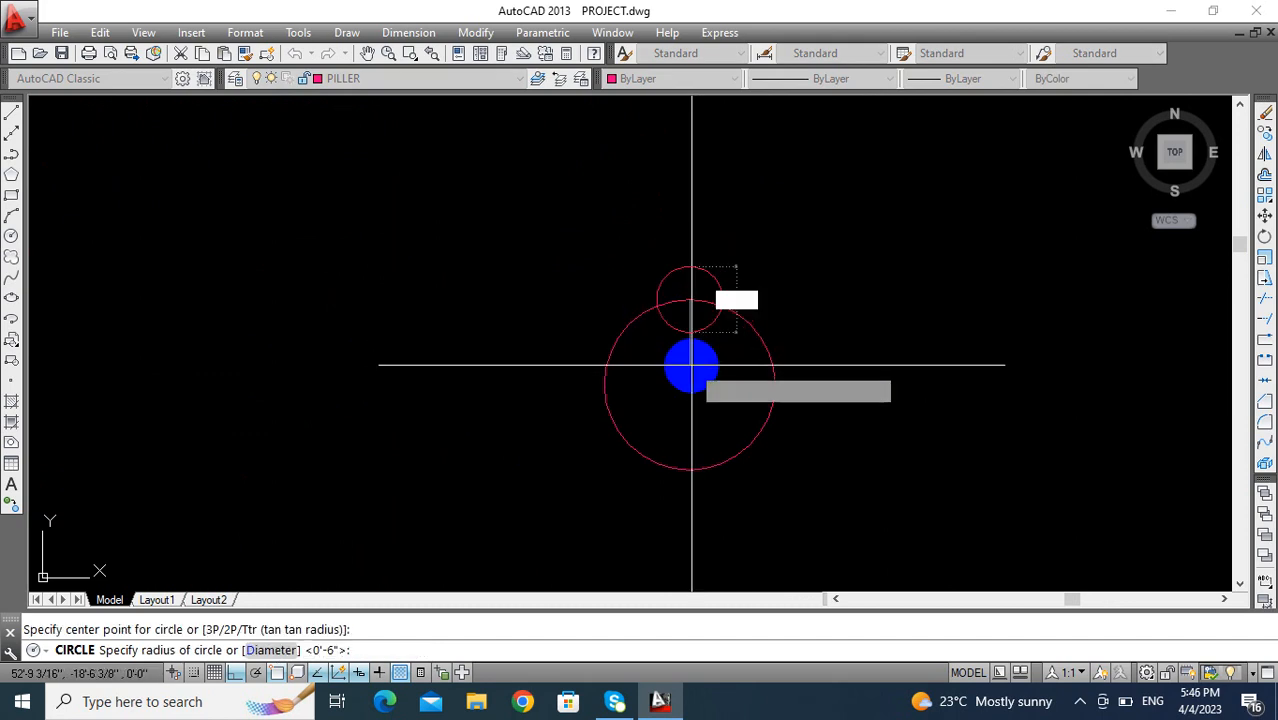
pyautogui.write('d')
pyautogui.press('Return')
pyautogui.press('Return')
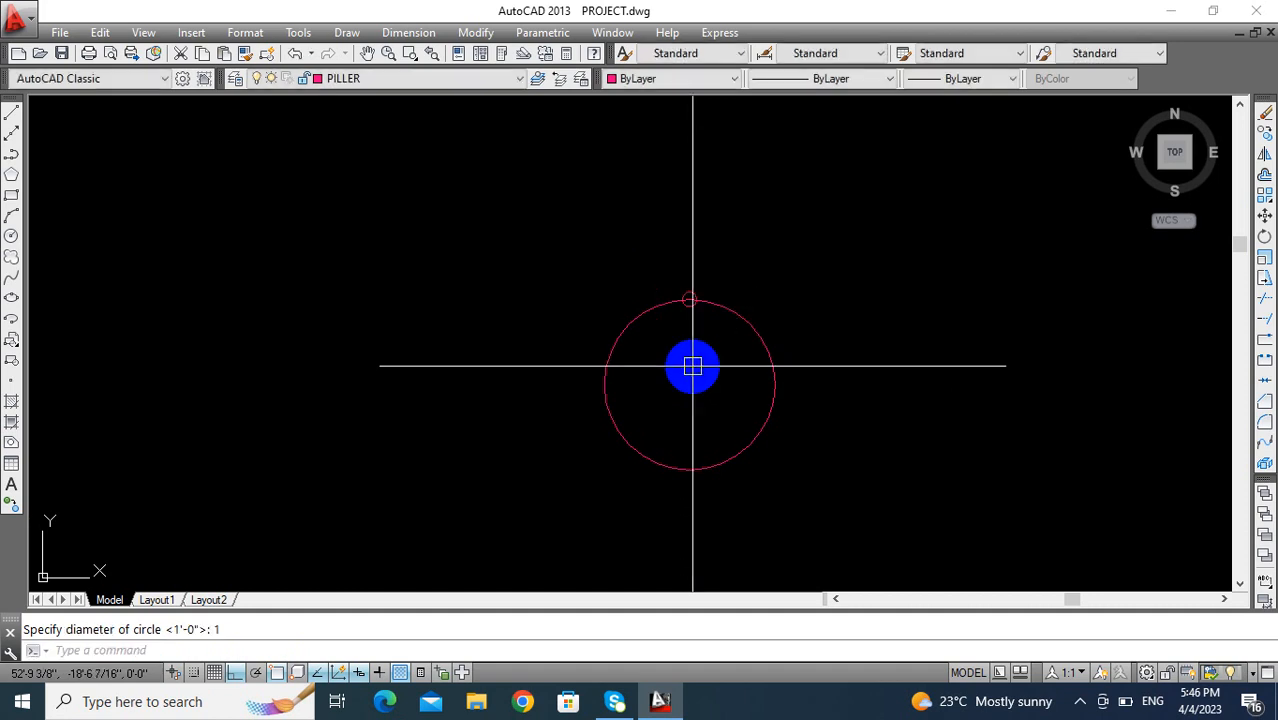
# - Create a polar array of the small circle around the large circle's centre with 35 items
pyautogui.scroll(2, 564, 237)
pyautogui.moveTo(564, 237); pyautogui.dragTo(524, 316, button='middle')
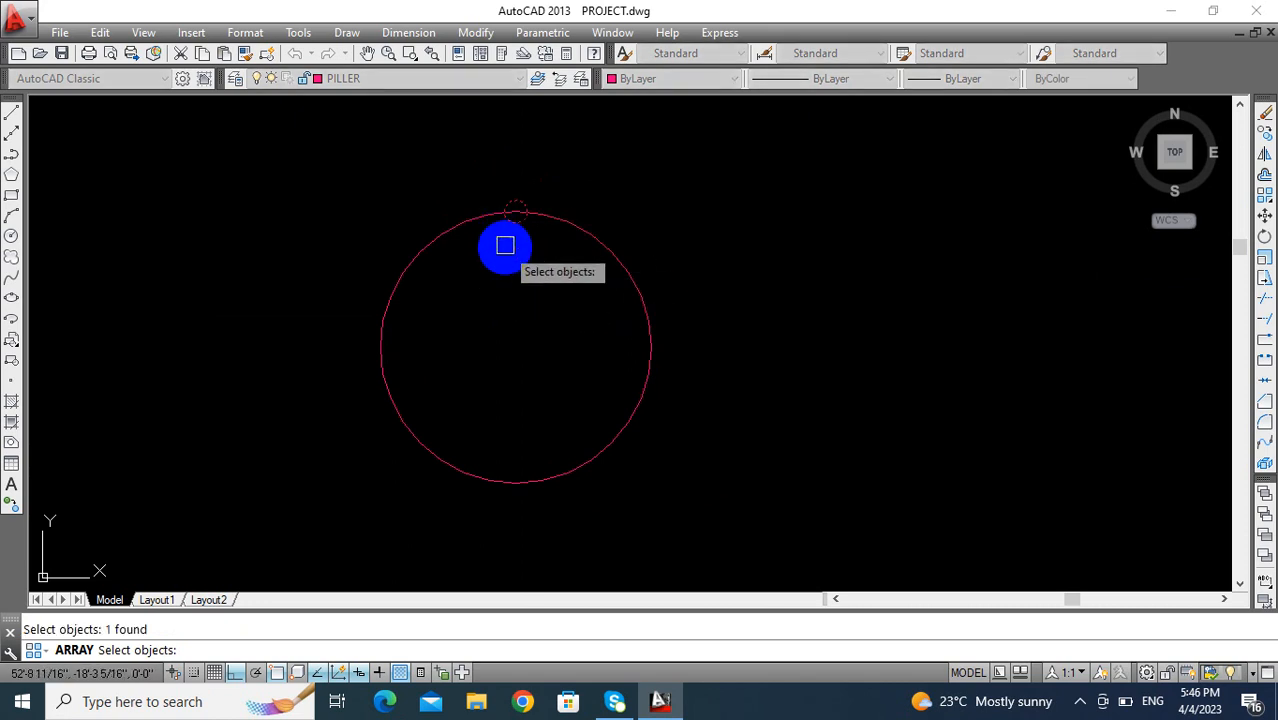
pyautogui.press('Return')
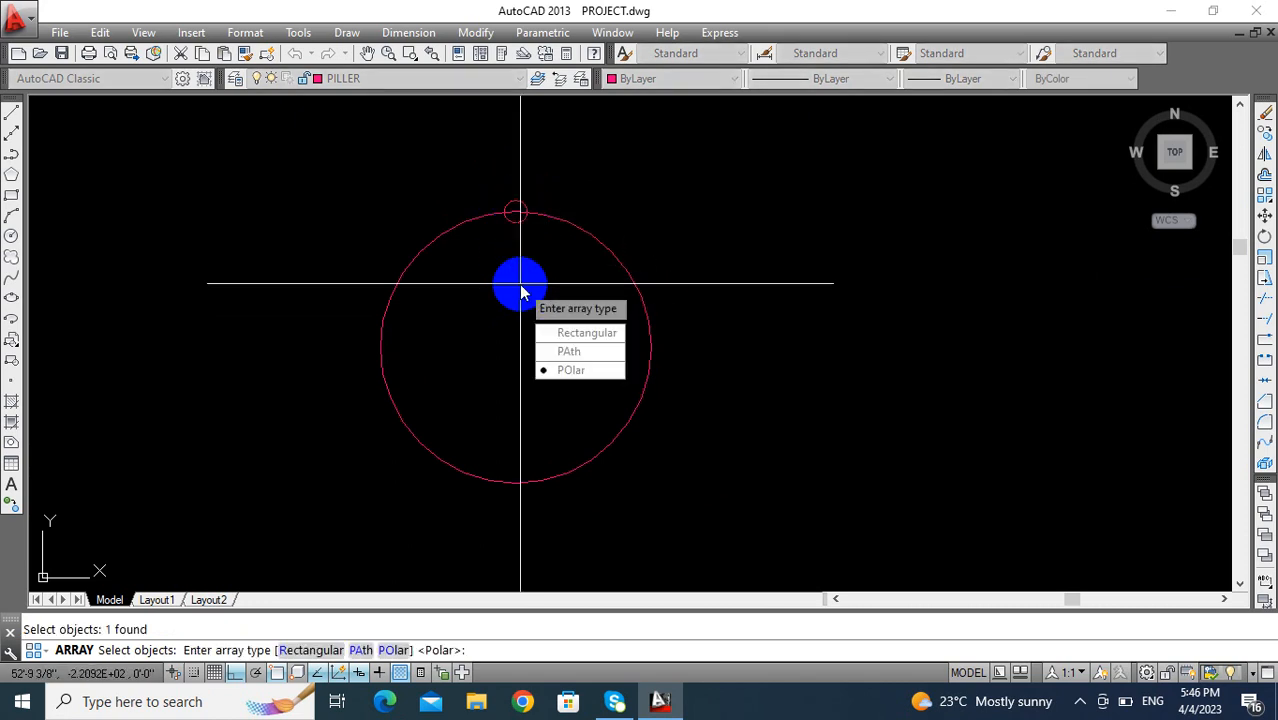
pyautogui.click(586, 371)
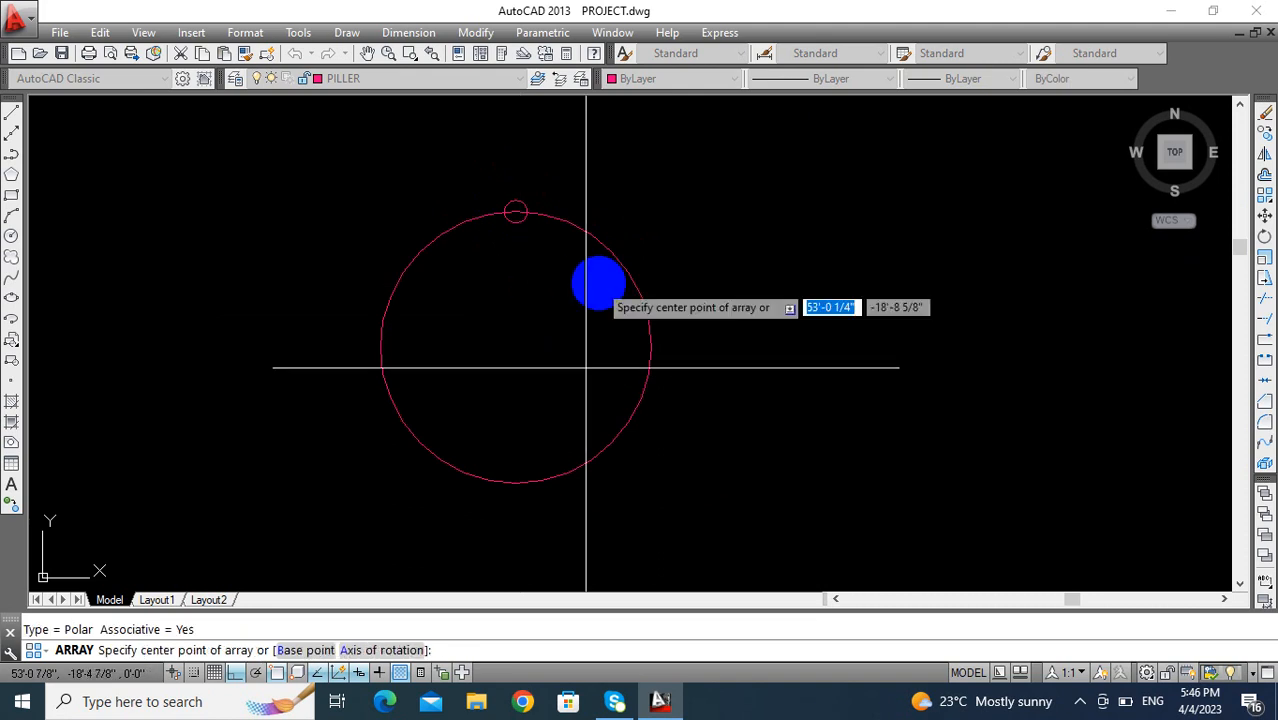
pyautogui.click(515, 347)
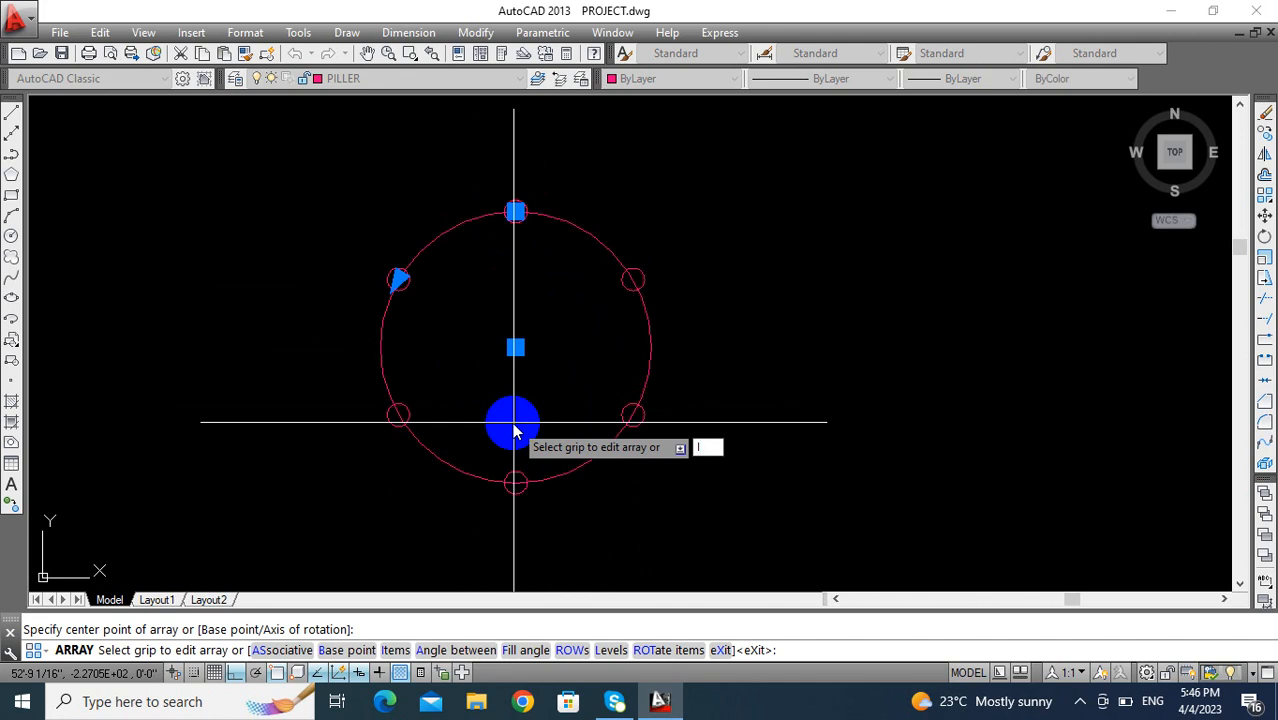
pyautogui.write('I')
pyautogui.press('Return')
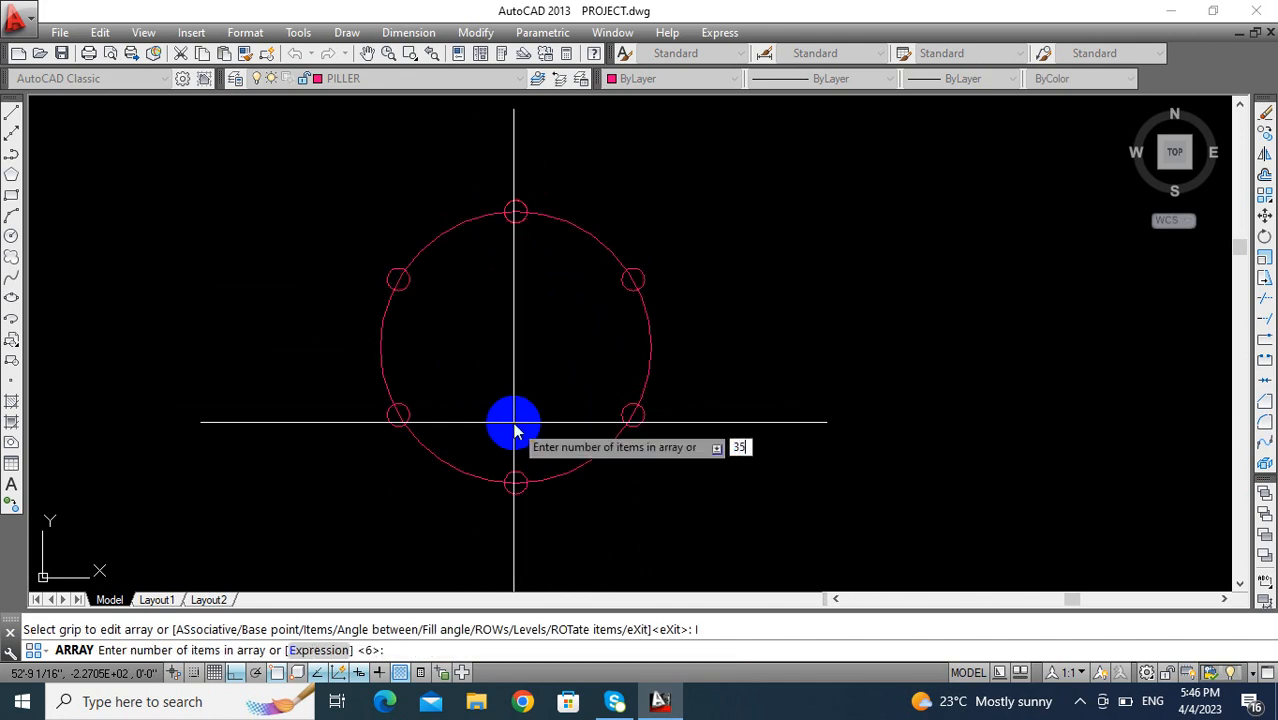
pyautogui.write('35')
pyautogui.press('Return')
pyautogui.press('Escape')
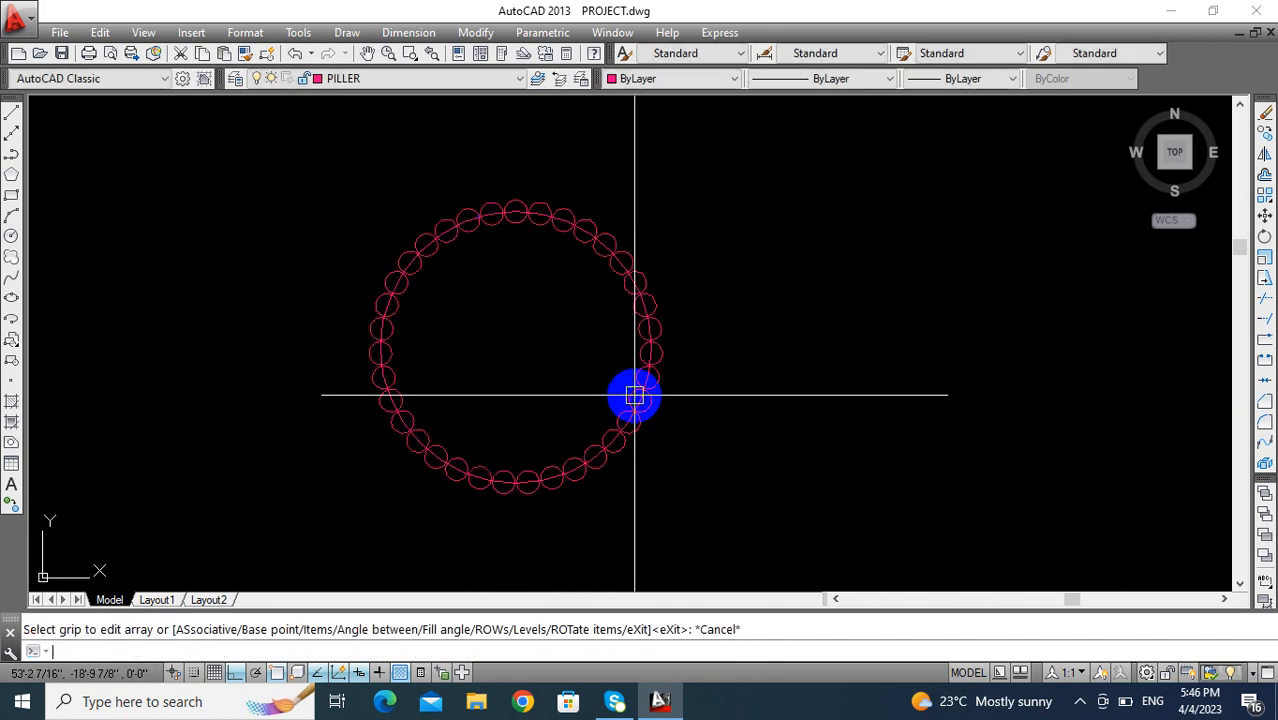
# - Explode the polar array of small circles into separate objects
pyautogui.press('Return')
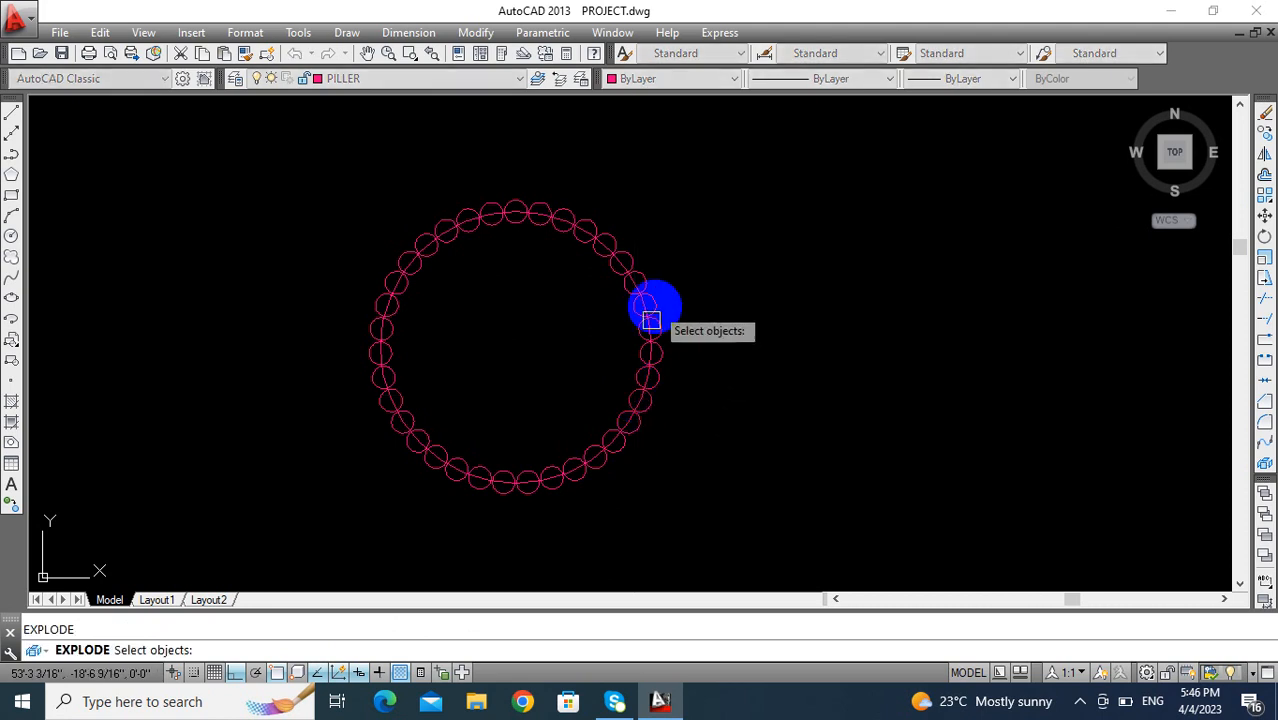
pyautogui.click(706, 178)
pyautogui.click(325, 489)
pyautogui.press('Return')
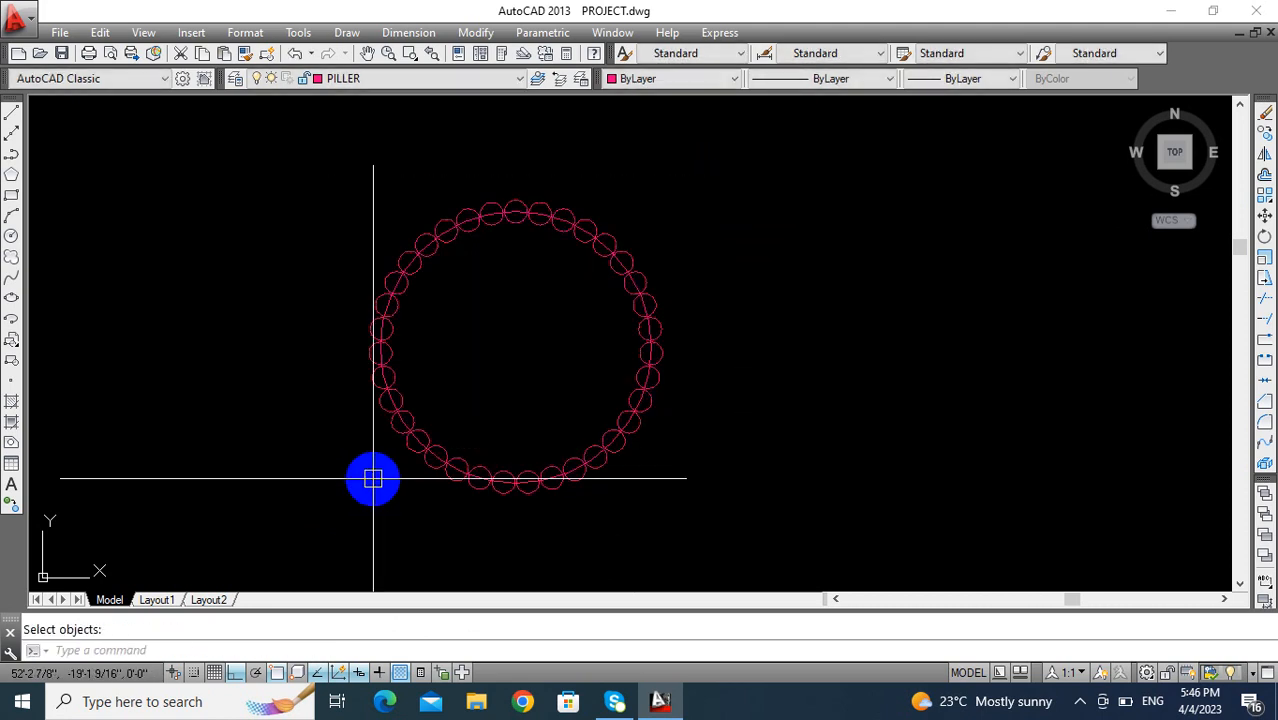
# - Convert the large circle and all the small circles around it into regions
pyautogui.write('REG')
pyautogui.press('Return')
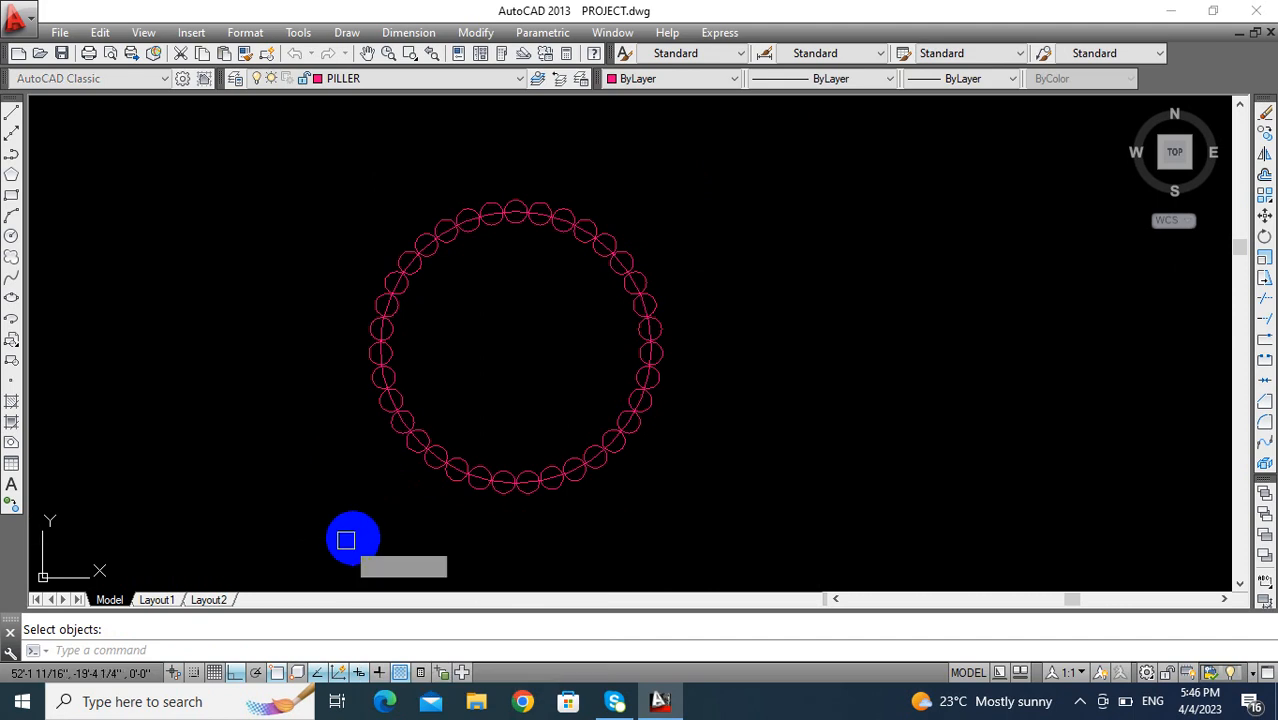
pyautogui.click(708, 199)
pyautogui.moveTo(589, 386); pyautogui.dragTo(322, 496)
pyautogui.click(331, 507)
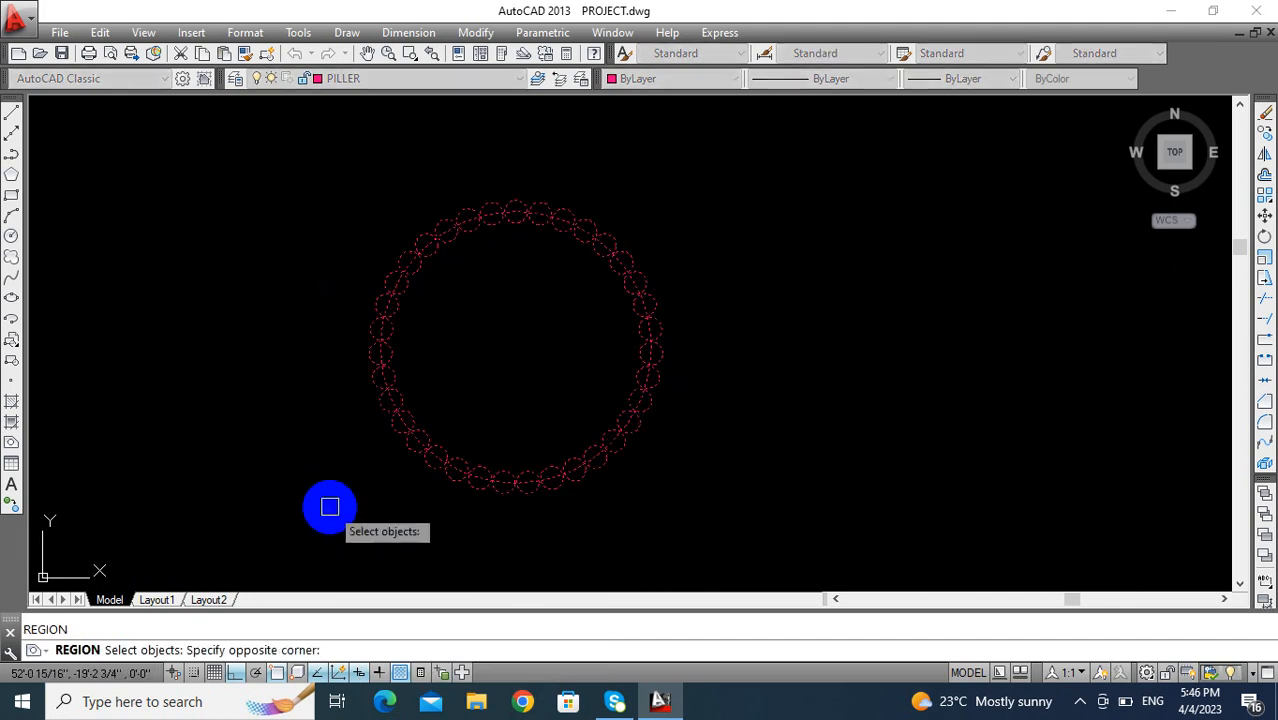
pyautogui.press('Return')
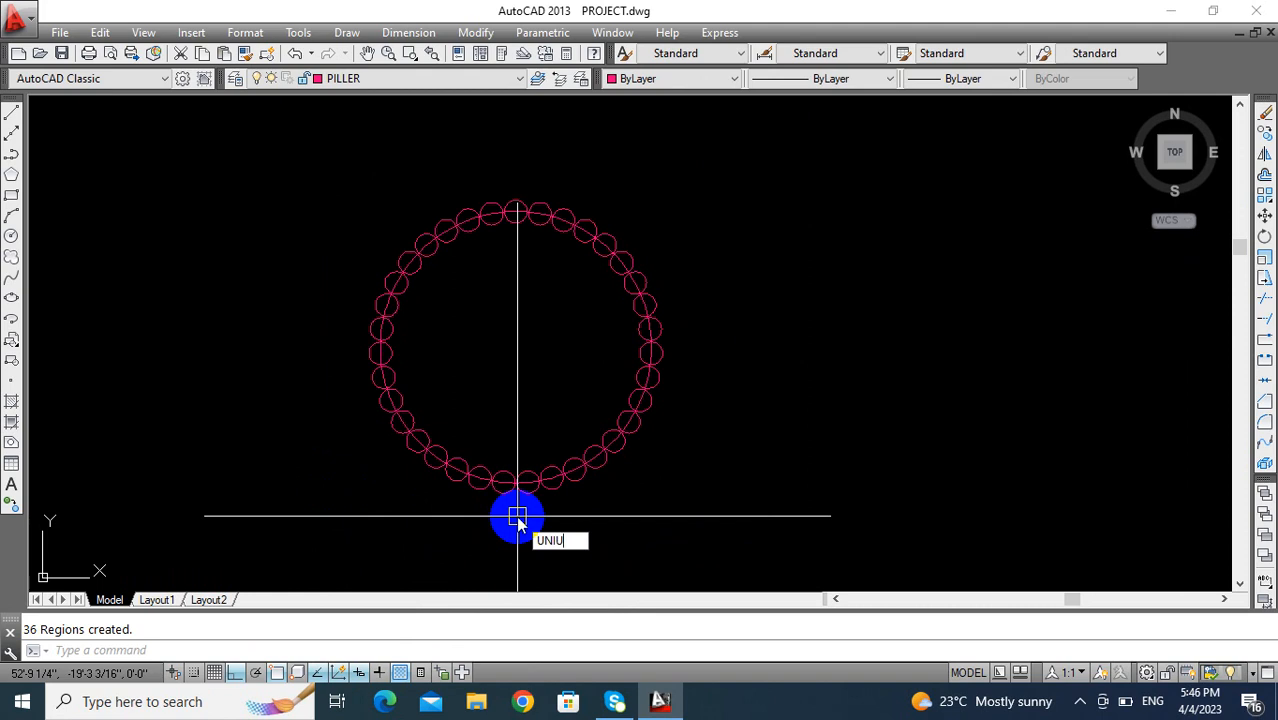
# - Union all the circle regions into a single scalloped pillar outline
pyautogui.write('uni')
pyautogui.press('Return')
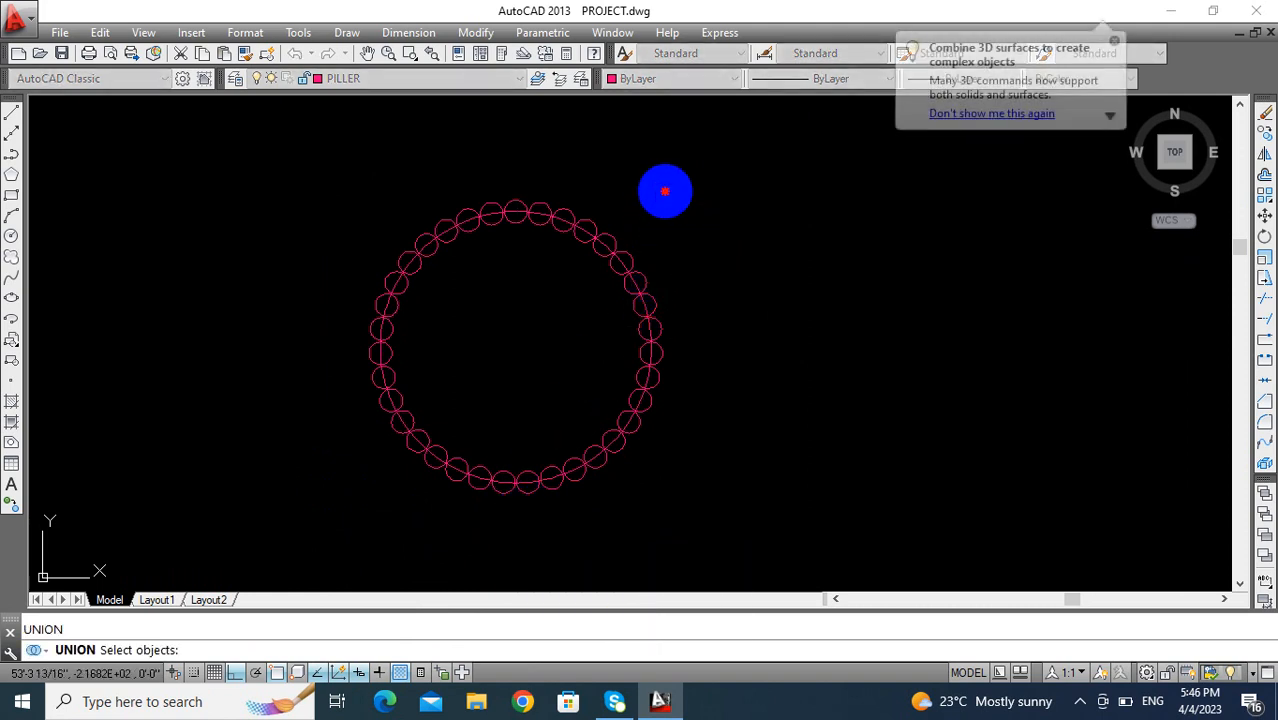
pyautogui.click(666, 191)
pyautogui.click(322, 498)
pyautogui.press('Return')
# - Copy the scalloped pillar outline from its lowest point onto the verandah's dashed projection line, where the vertical guide line meets it
pyautogui.scroll(-4, 471, 450)
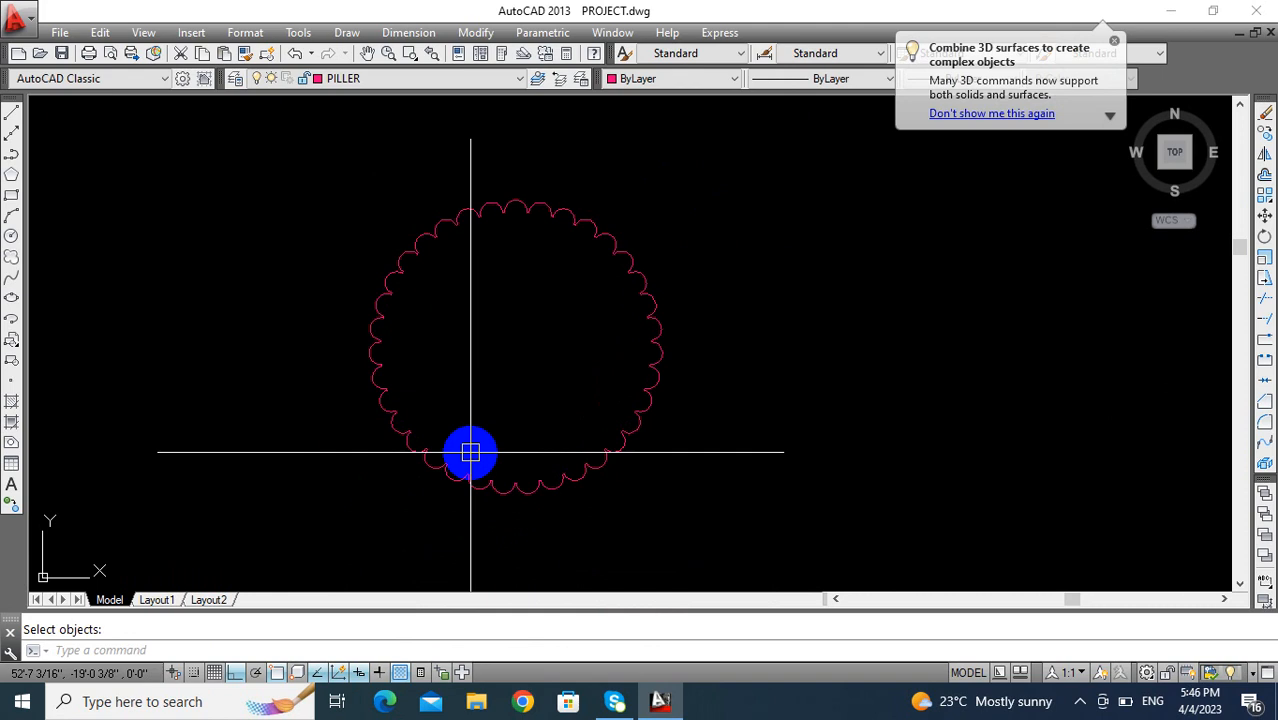
pyautogui.moveTo(485, 433); pyautogui.dragTo(508, 380, button='middle')
pyautogui.write('ct o')
pyautogui.press('Return')
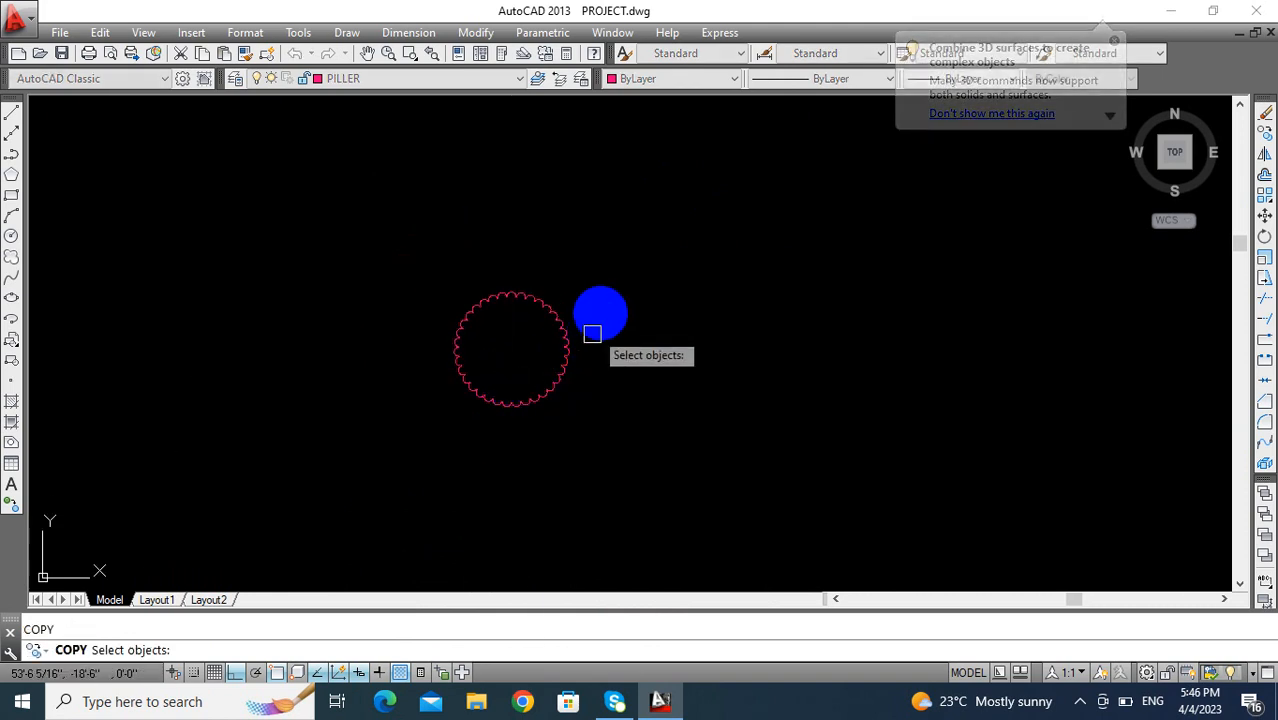
pyautogui.click(591, 277)
pyautogui.click(388, 420)
pyautogui.press('Return')
pyautogui.scroll(3, 508, 414)
pyautogui.click(506, 389)
pyautogui.scroll(-10, 499, 420)
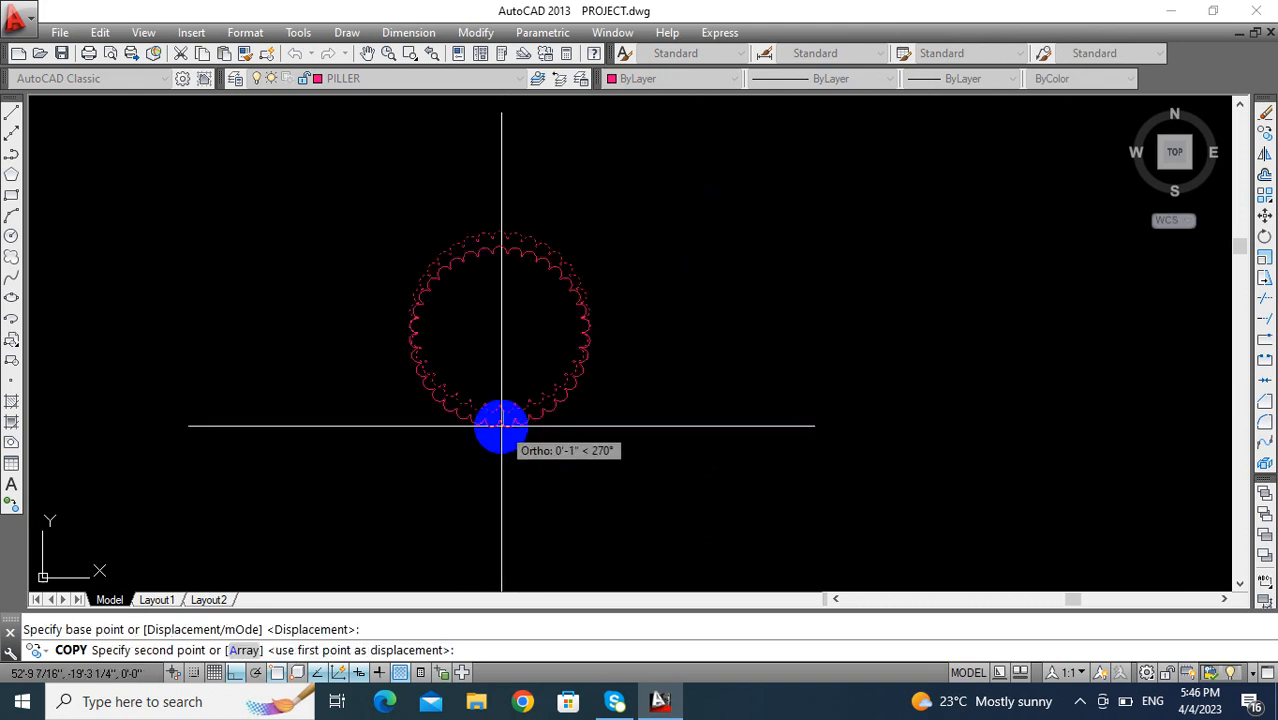
pyautogui.moveTo(399, 414); pyautogui.dragTo(634, 415, button='middle')
pyautogui.scroll(5, 379, 499)
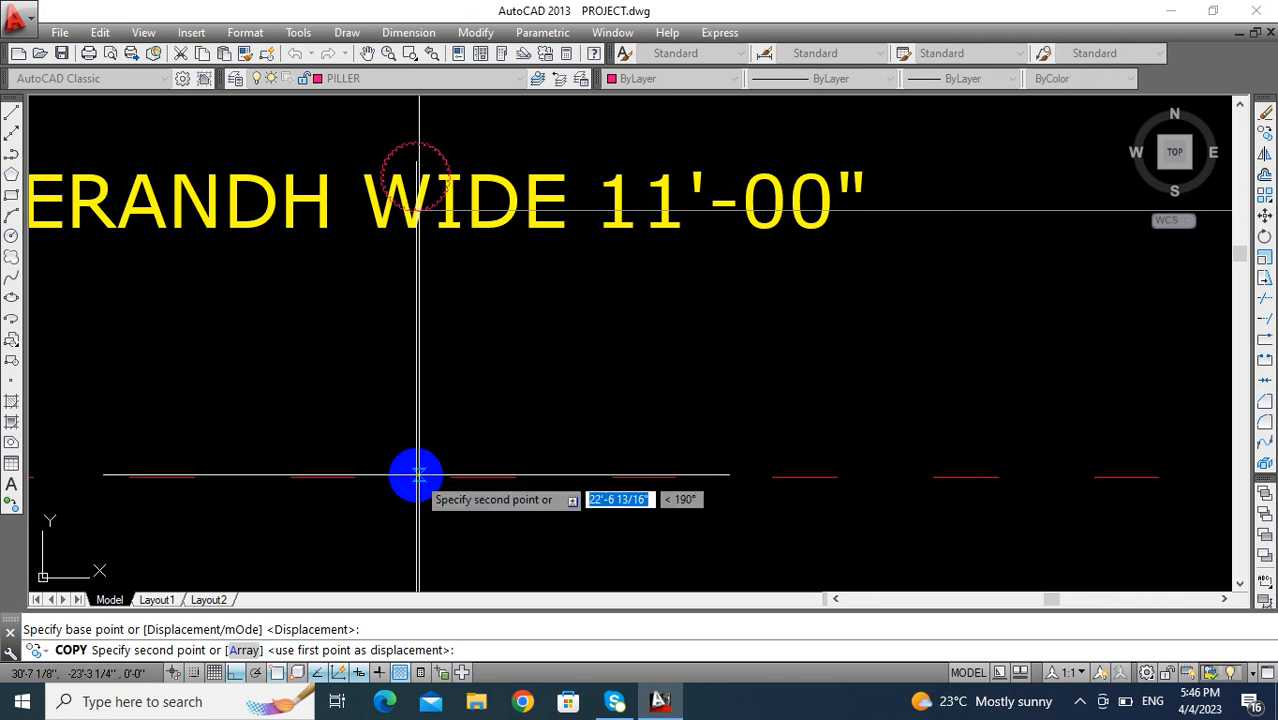
pyautogui.click(418, 472)
pyautogui.press('Escape')
# - Delete the vertical guide line at the copied pillar in the verandah
pyautogui.click(420, 274)
pyautogui.click(334, 313)
pyautogui.click(359, 330)
pyautogui.press('Delete')
pyautogui.scroll(-5, 391, 308)
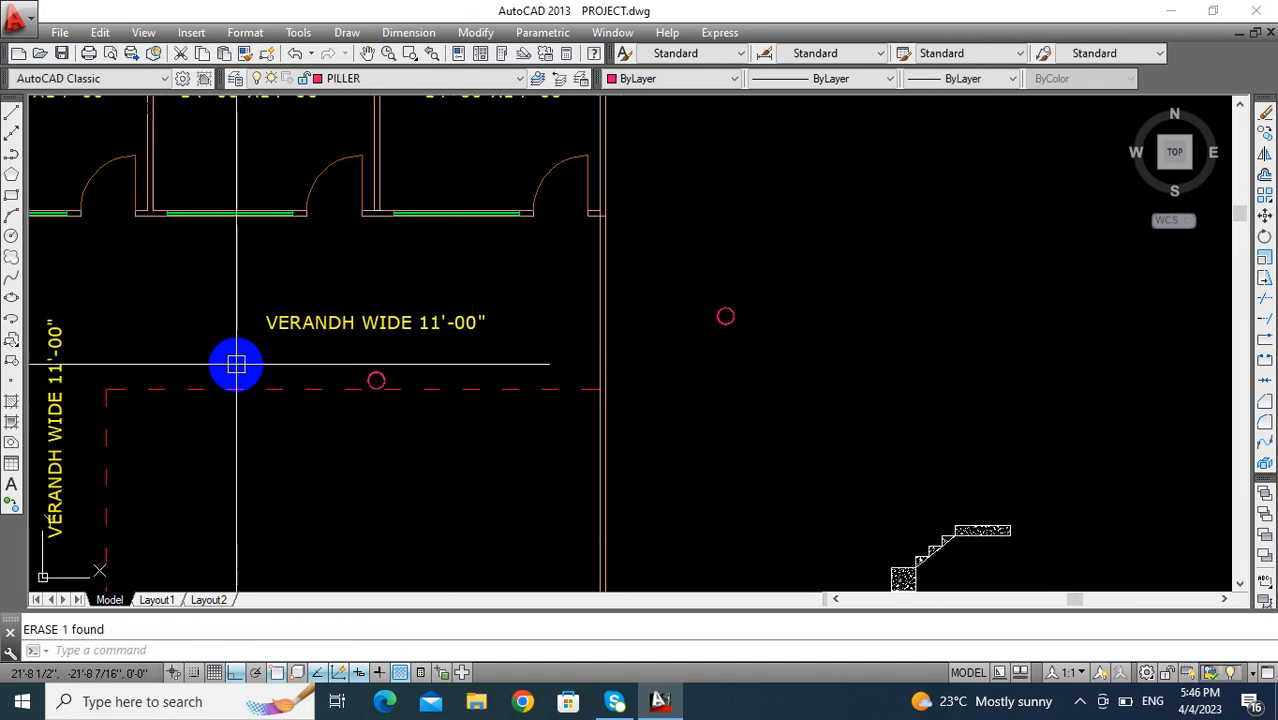
# - Make layer 0 current and draw two vertical construction lines through the left and right edges of the verandah pillar
pyautogui.scroll(2, 383, 401)
pyautogui.moveTo(371, 402)
pyautogui.mouseDown(button='middle')
pyautogui.moveTo(354, 305)
pyautogui.moveTo(303, 272)
pyautogui.mouseUp(button='middle')
pyautogui.press('Escape')
pyautogui.scroll(2, 350, 275)
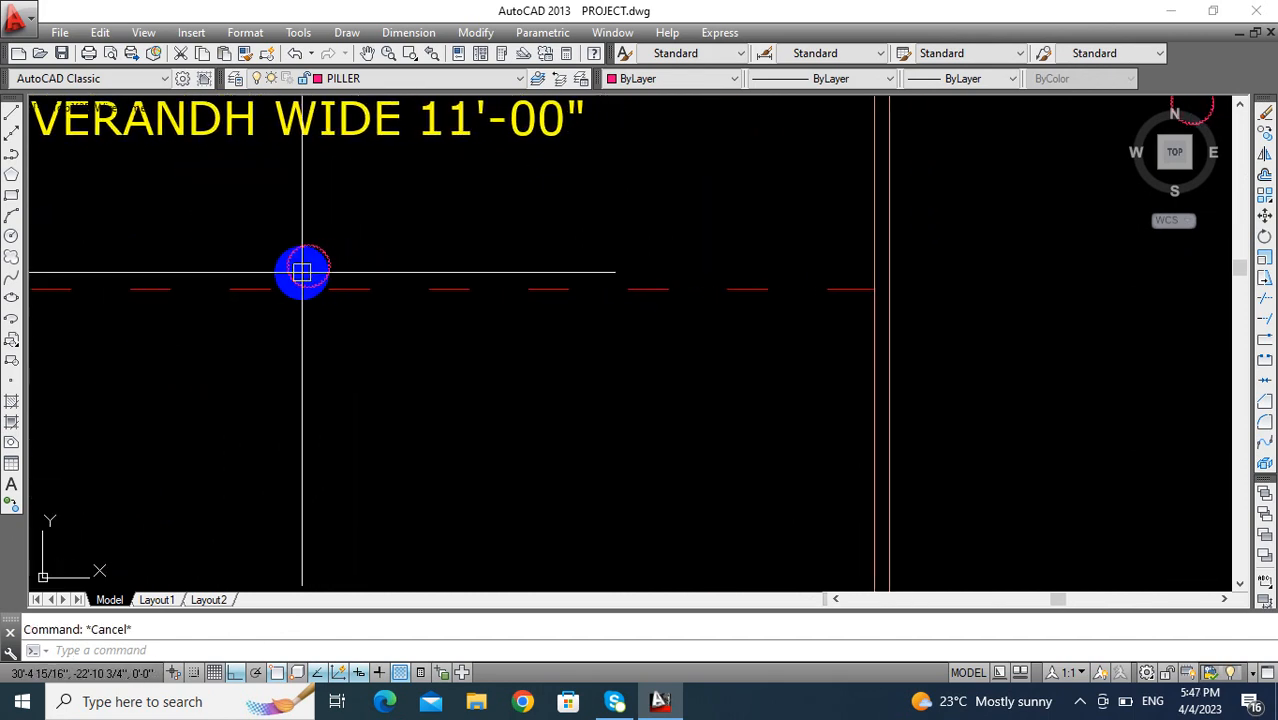
pyautogui.click(385, 78)
pyautogui.click(345, 99)
pyautogui.scroll(-5, 351, 280)
pyautogui.scroll(-2, 367, 315)
pyautogui.moveTo(367, 315)
pyautogui.mouseDown(button='middle')
pyautogui.moveTo(330, 282)
pyautogui.moveTo(304, 281)
pyautogui.moveTo(312, 253)
pyautogui.moveTo(294, 237)
pyautogui.mouseUp(button='middle')
pyautogui.scroll(4, 312, 255)
pyautogui.scroll(-3, 300, 240)
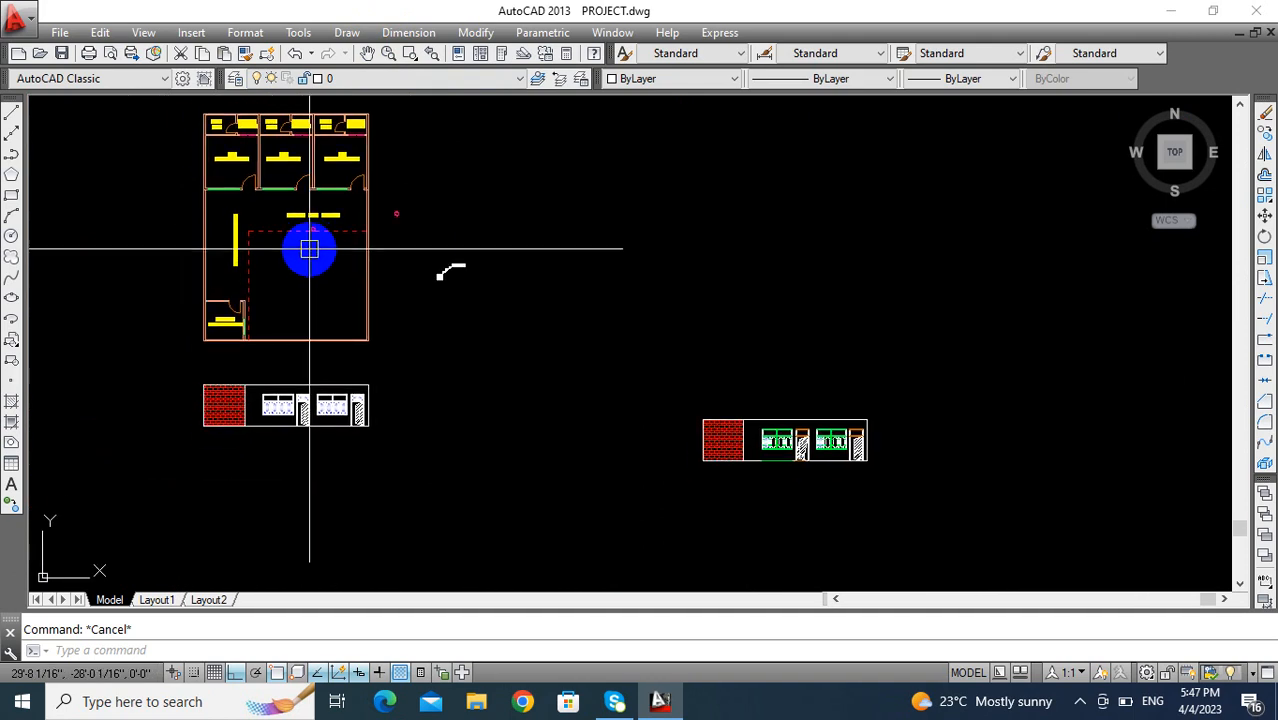
pyautogui.write('xl')
pyautogui.press('Return')
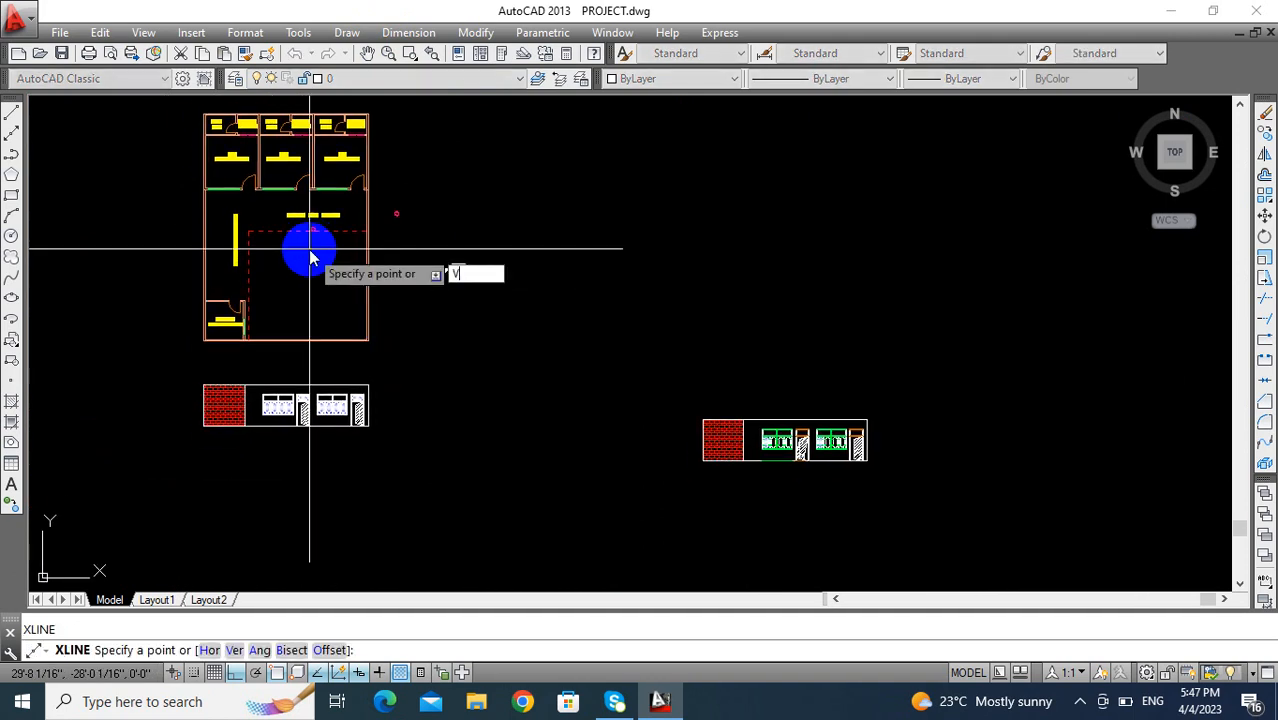
pyautogui.write('v')
pyautogui.press('Return')
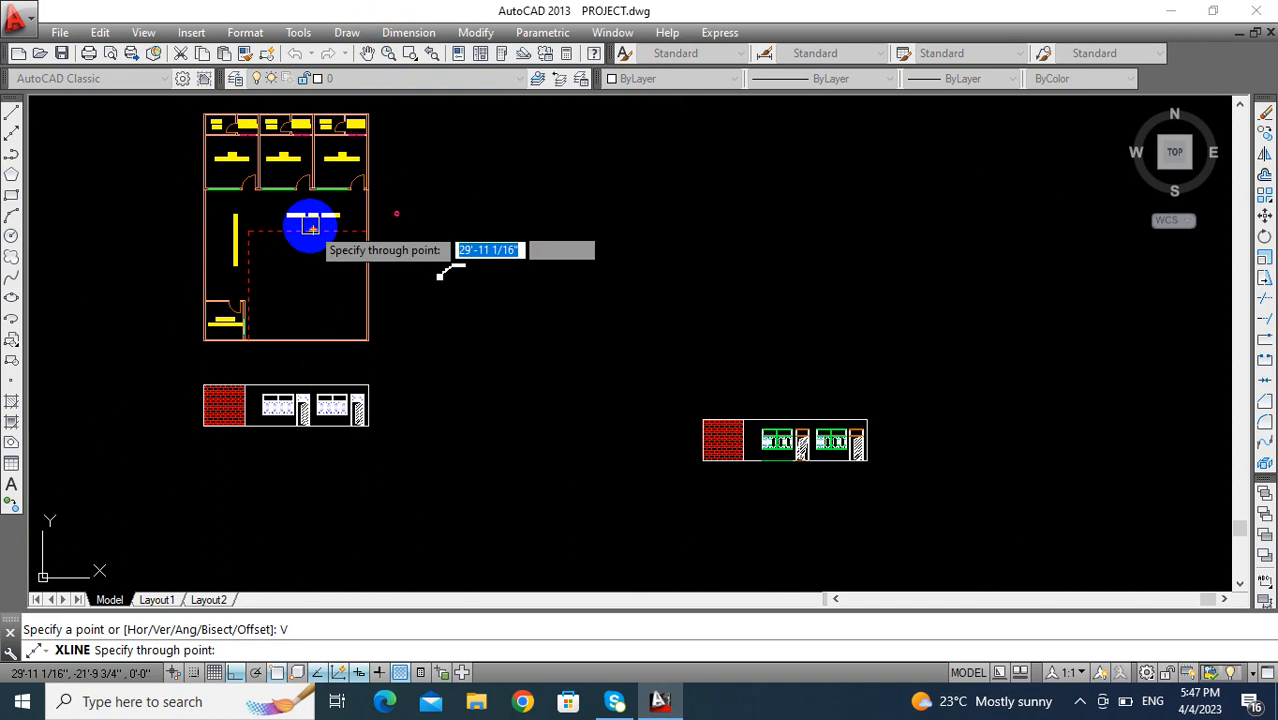
pyautogui.scroll(5, 310, 245)
pyautogui.scroll(5, 333, 282)
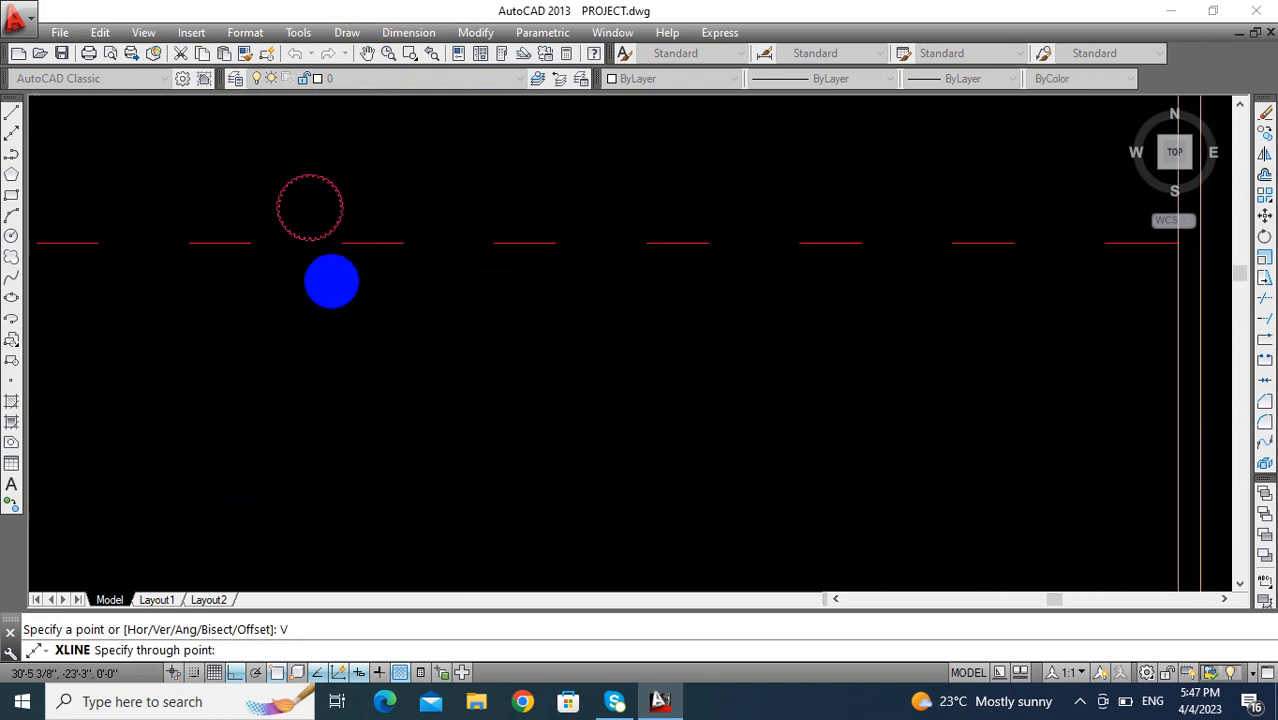
pyautogui.moveTo(265, 206); pyautogui.dragTo(299, 532, button='middle')
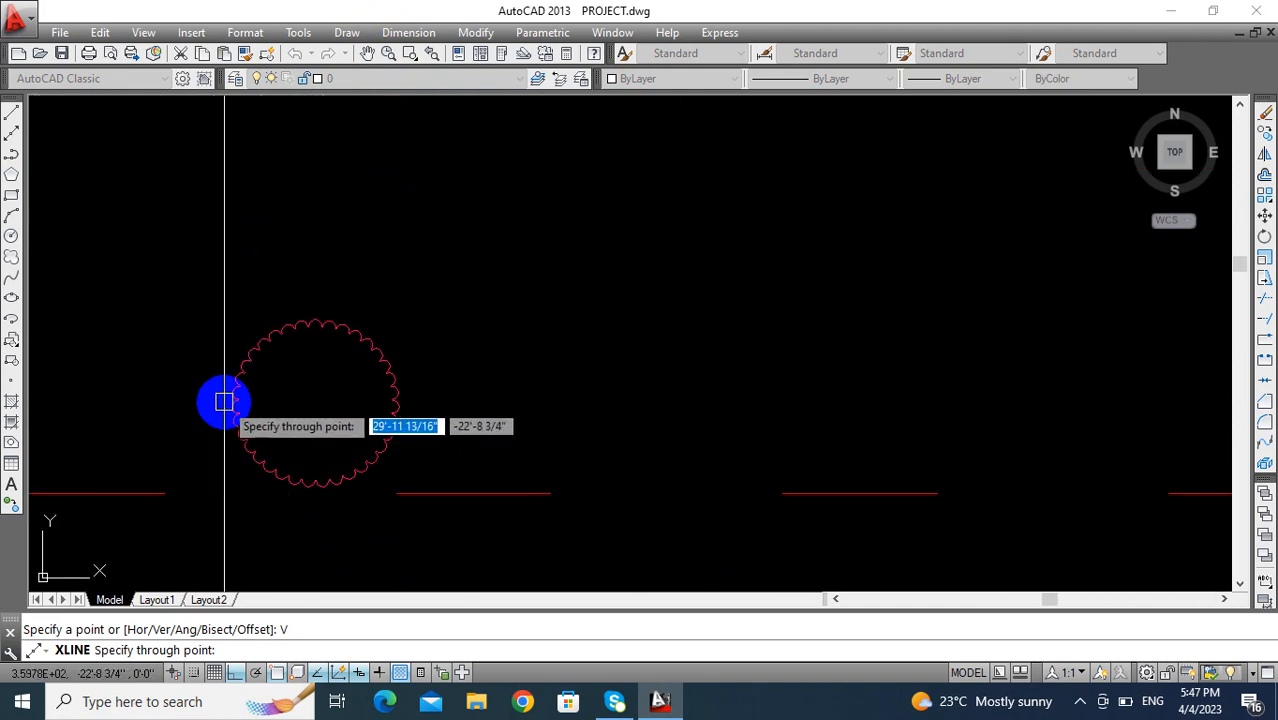
pyautogui.click(233, 403)
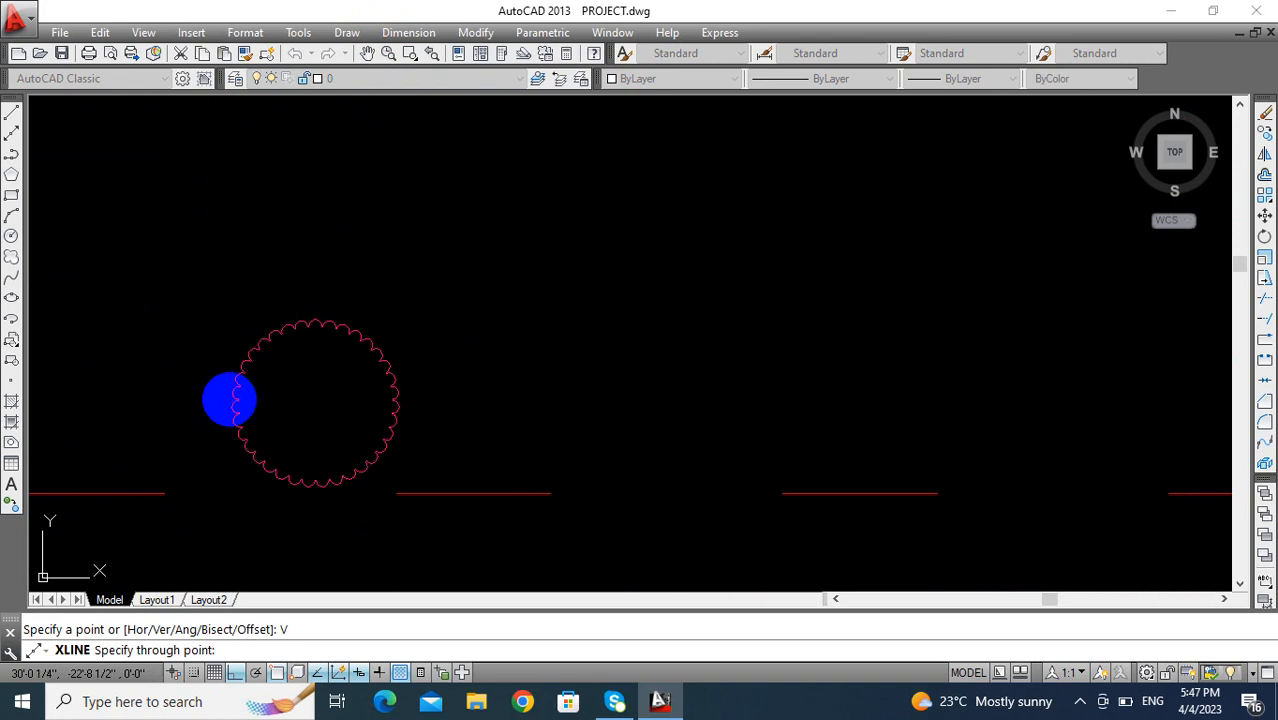
pyautogui.click(399, 408)
pyautogui.press('Escape')
# - Make PILLER the current layer and draw a short horizontal line above the front elevation
pyautogui.scroll(-2, 349, 463)
pyautogui.scroll(-5, 355, 450)
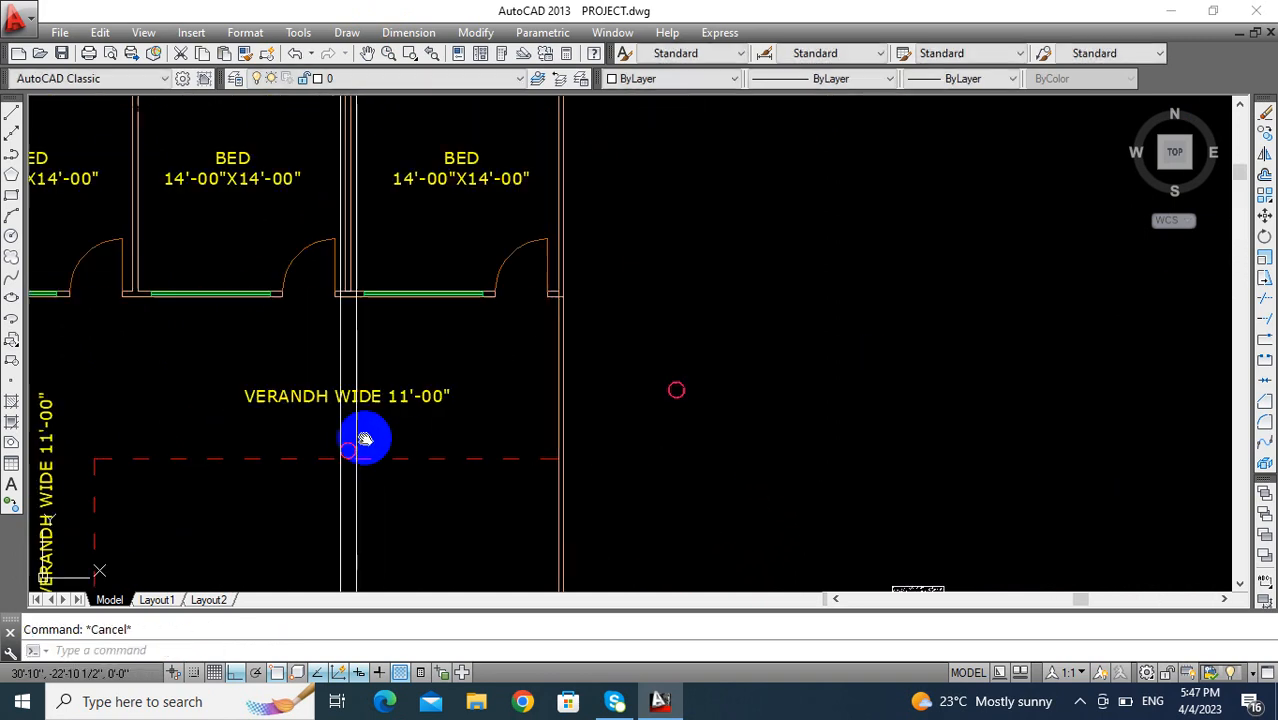
pyautogui.moveTo(394, 466); pyautogui.dragTo(391, 409, button='middle')
pyautogui.scroll(4, 375, 400)
pyautogui.scroll(2, 359, 476)
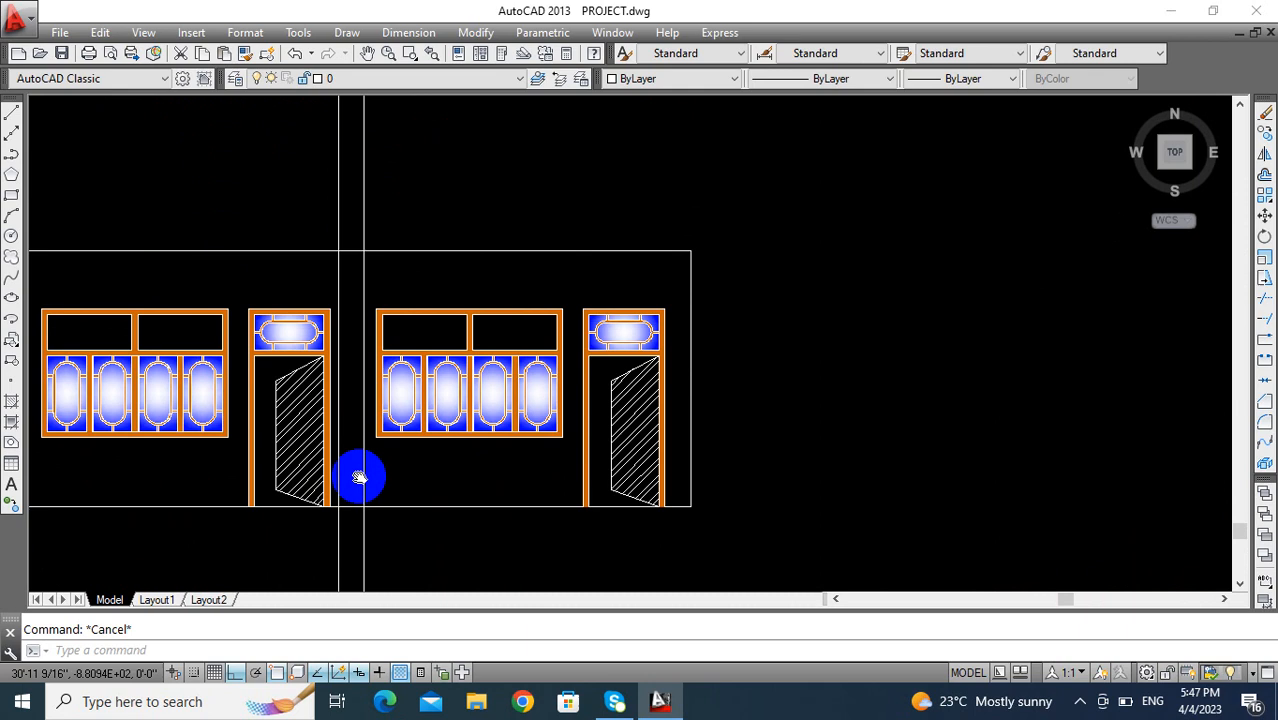
pyautogui.click(412, 79)
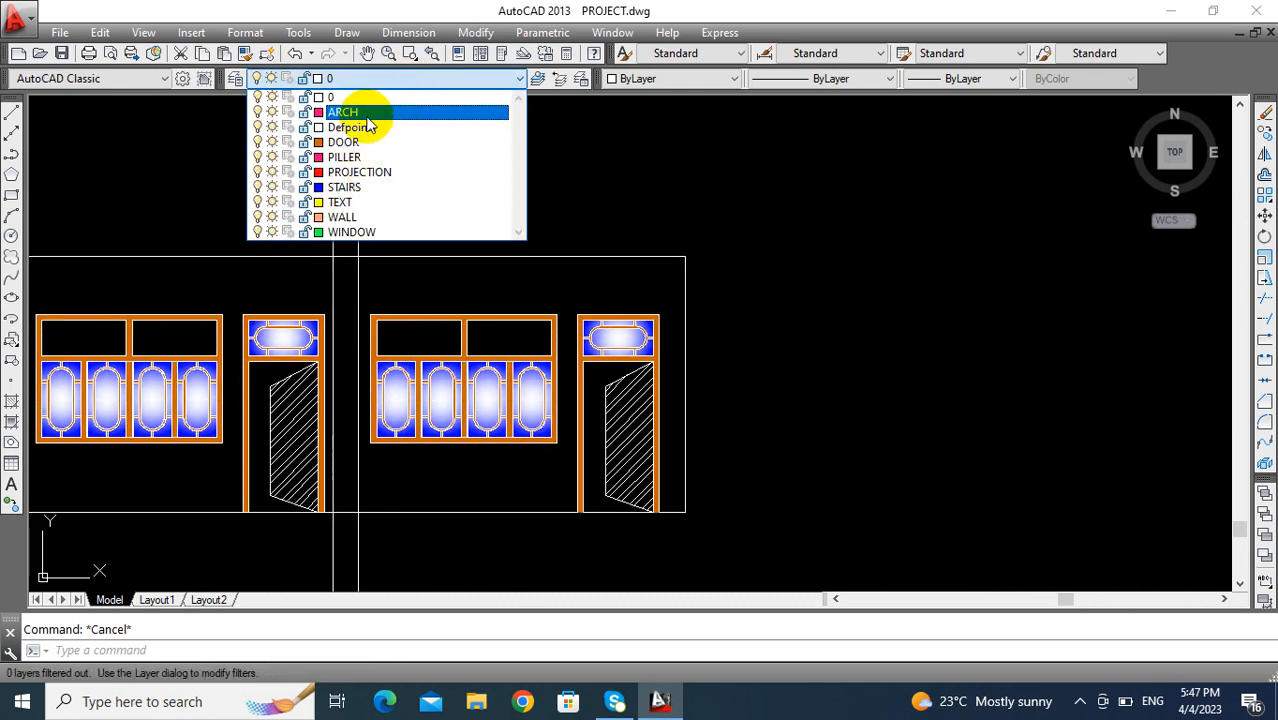
pyautogui.click(345, 157)
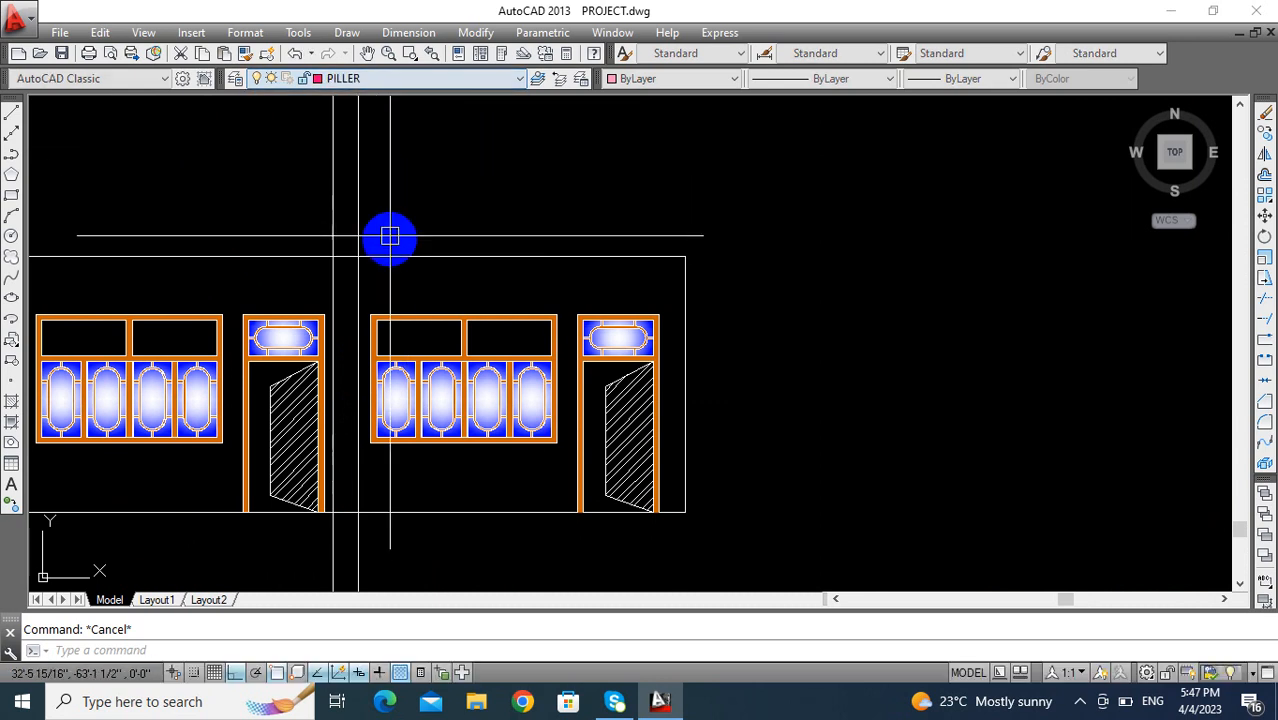
pyautogui.press('l')
pyautogui.press('Return')
pyautogui.click(409, 207)
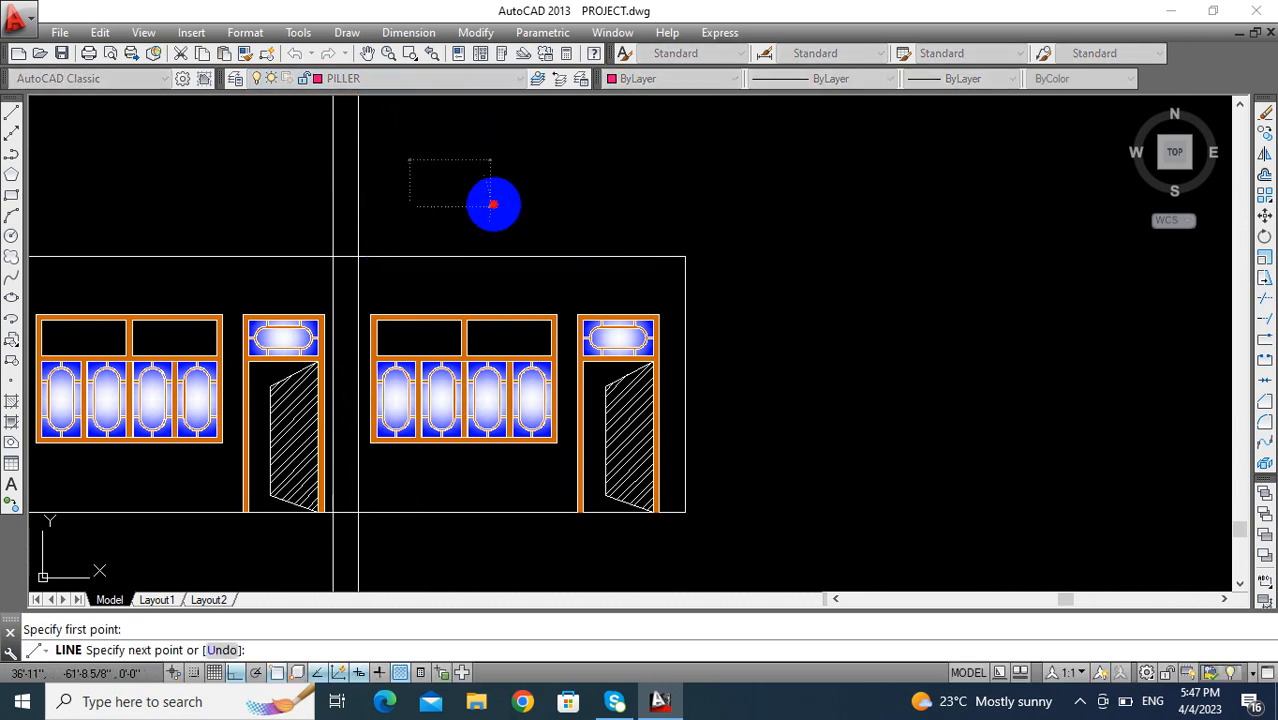
pyautogui.press('Return')
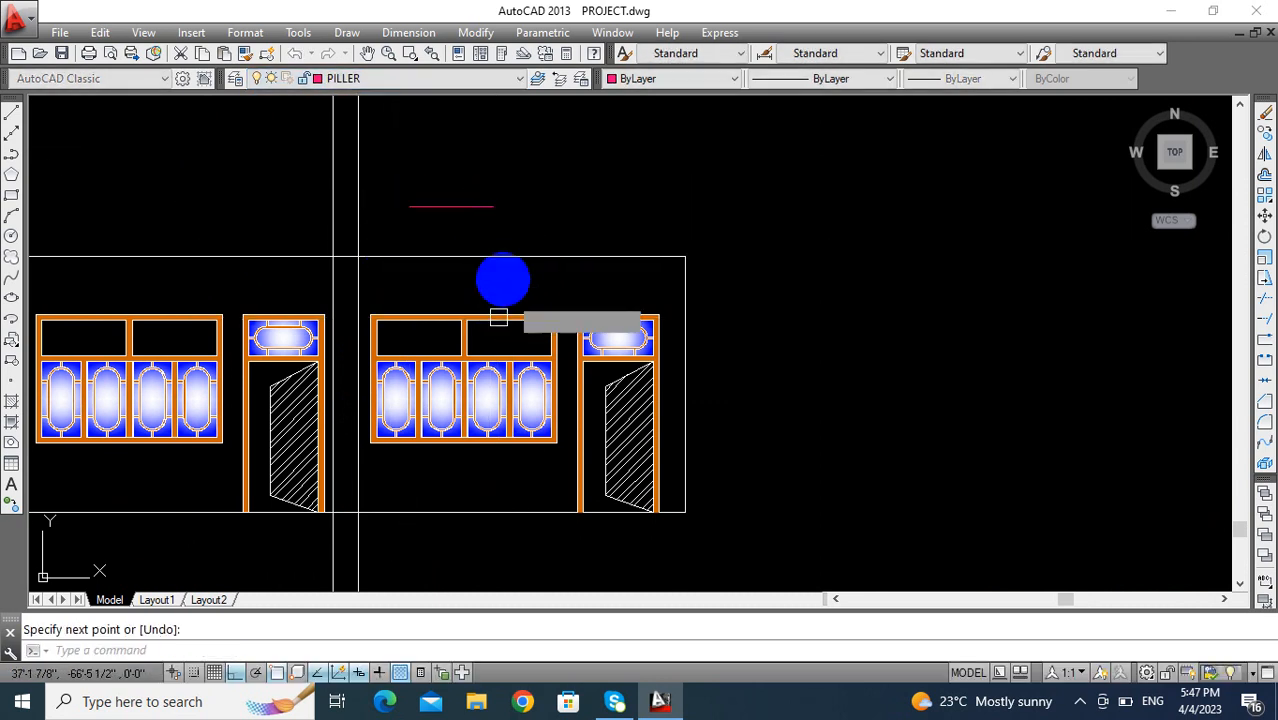
# - Match the two vertical construction lines to the short line's properties and delete the short line
pyautogui.click(451, 207)
pyautogui.click(371, 193)
pyautogui.click(268, 215)
pyautogui.press('Escape')
pyautogui.click(428, 204)
pyautogui.click(421, 231)
pyautogui.press('Return')
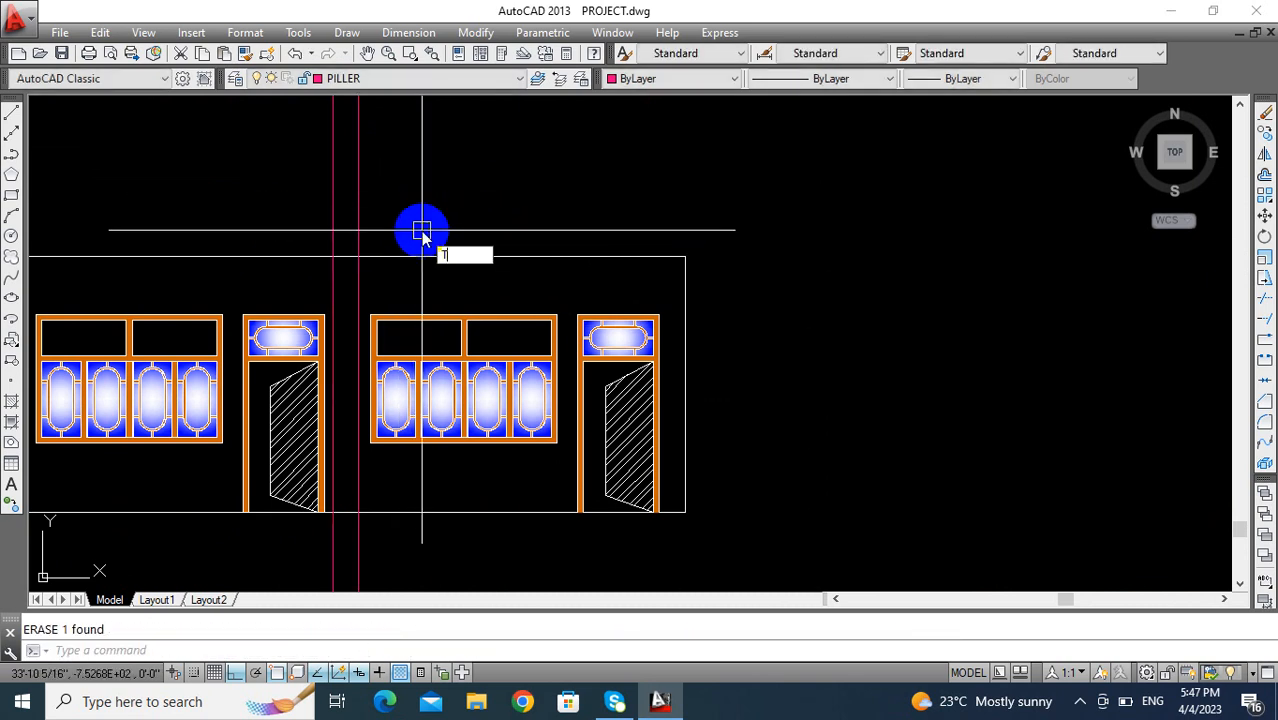
# - Trim the two pillar lines to the upper and lower edges of the front elevation
pyautogui.write('tr')
pyautogui.press('Return')
pyautogui.press('Return')
pyautogui.click(422, 193)
pyautogui.click(309, 179)
pyautogui.click(381, 529)
pyautogui.click(274, 564)
pyautogui.press('Escape')
pyautogui.press('Escape')
pyautogui.scroll(2, 369, 411)
pyautogui.moveTo(370, 389)
pyautogui.mouseDown(button='middle')
pyautogui.moveTo(405, 323)
pyautogui.moveTo(380, 370)
pyautogui.mouseUp(button='middle')
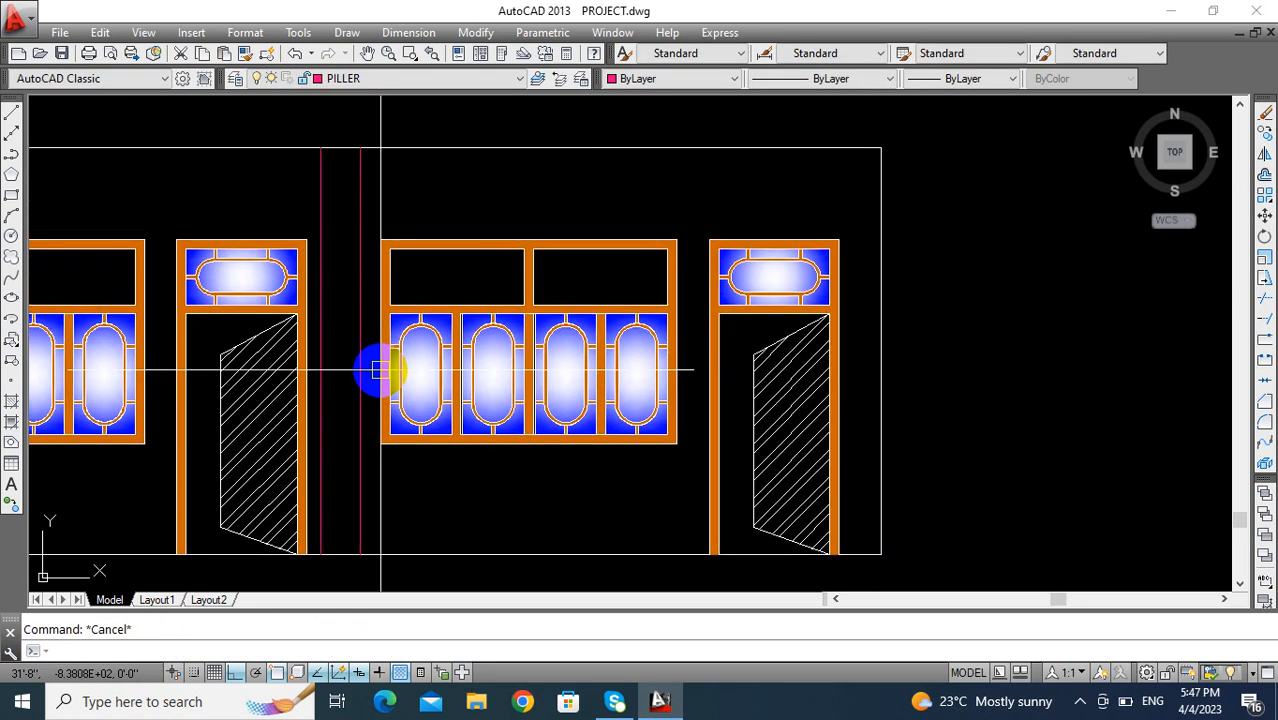
# - Offset the left pillar line repeatedly by 1" towards the right pillar line with the Multiple option to form the flutes
pyautogui.write('O')
pyautogui.press('Return')
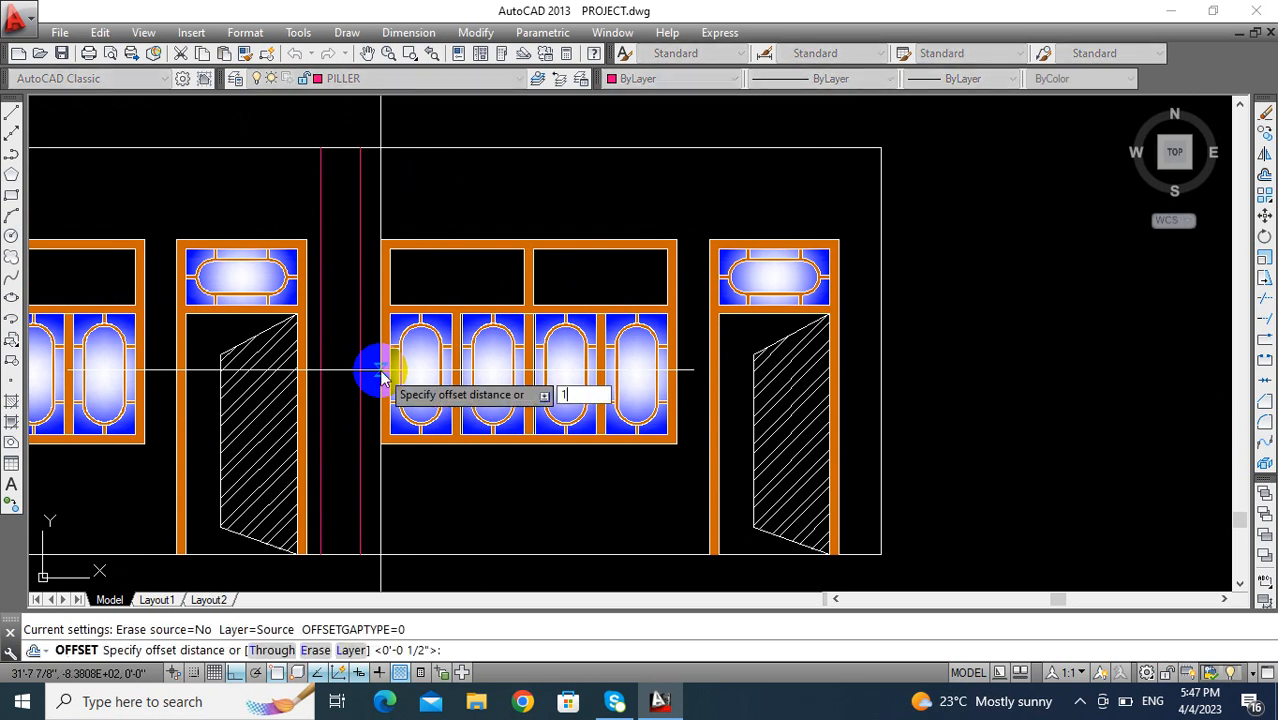
pyautogui.write('1')
pyautogui.press('Return')
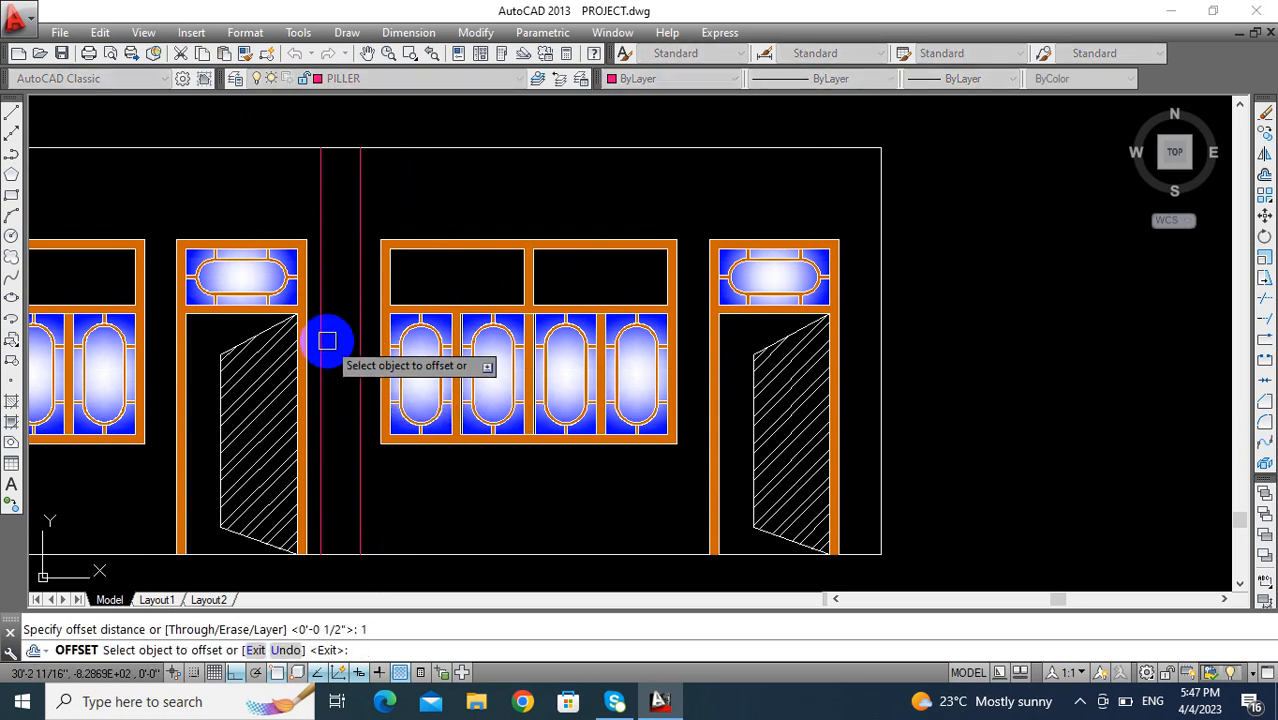
pyautogui.click(323, 348)
pyautogui.press('Return')
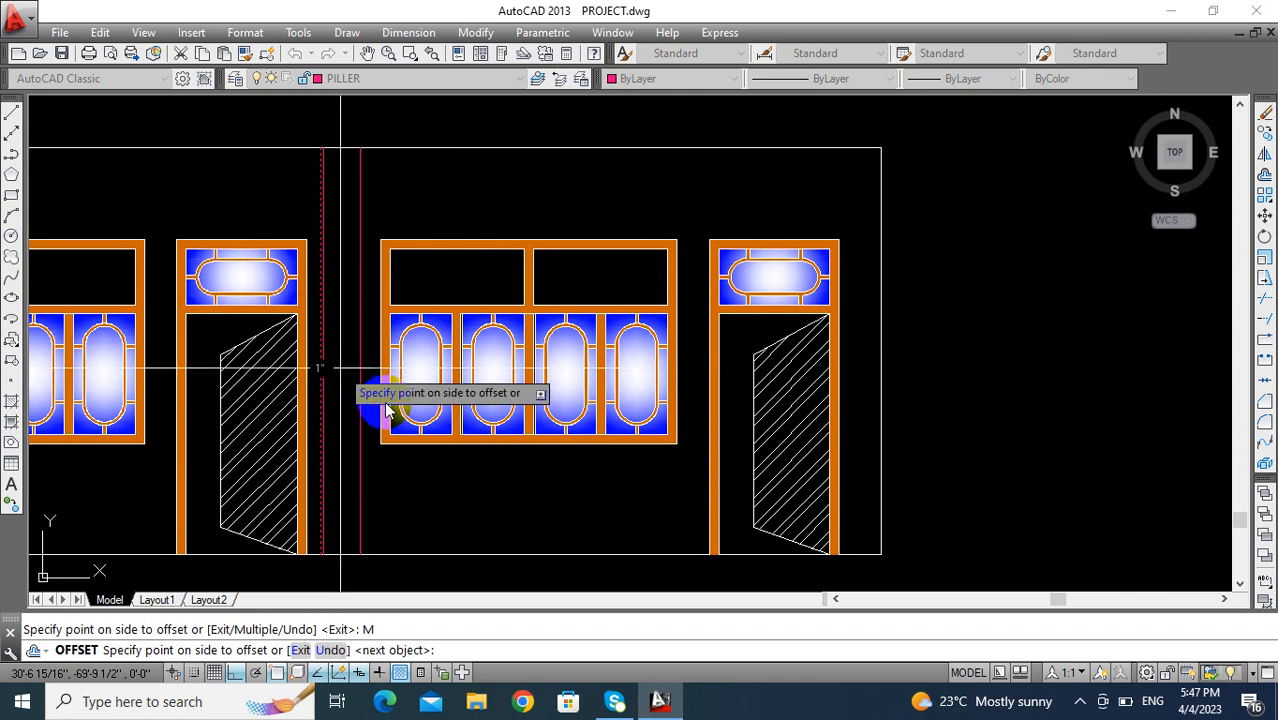
pyautogui.click(495, 198)
pyautogui.click(502, 198)
pyautogui.click(510, 198)
pyautogui.click(514, 198)
pyautogui.click(521, 198)
pyautogui.click(530, 198)
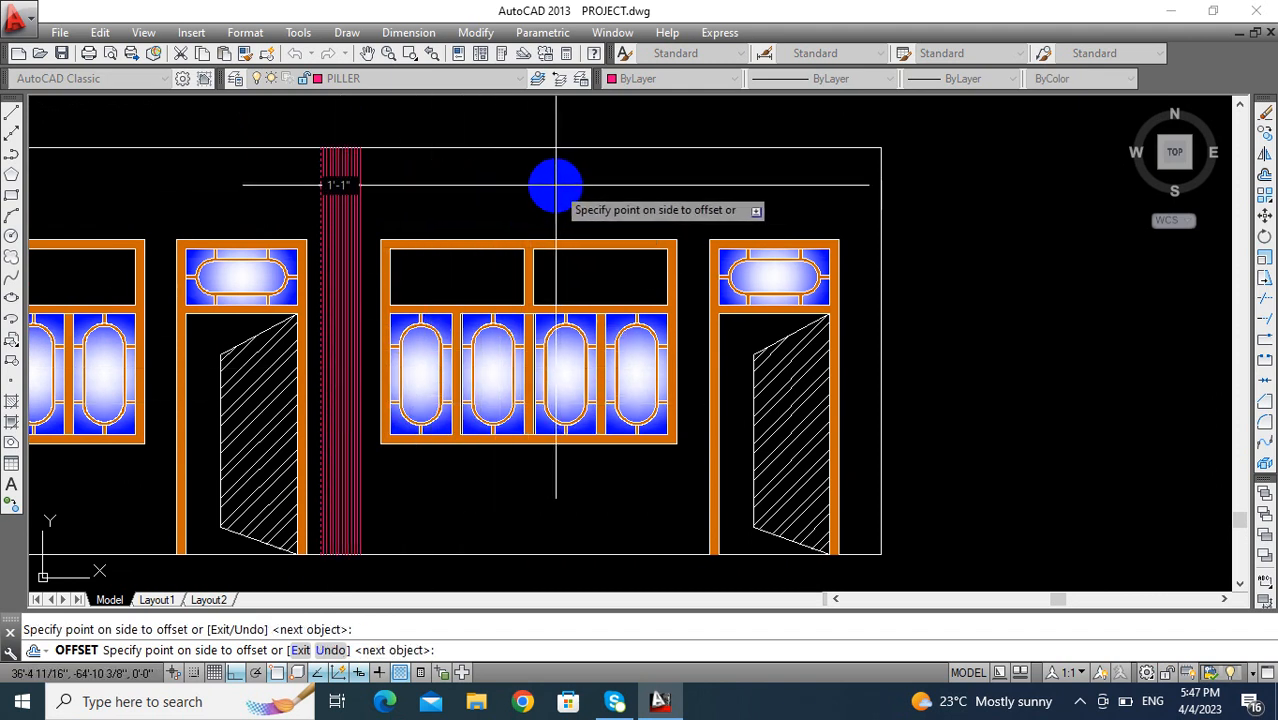
pyautogui.press('Escape')
# - Examine the fluted pillar in the front elevation and its alignment with the floor plan
pyautogui.scroll(-3, 453, 362)
pyautogui.scroll(-3, 456, 363)
pyautogui.scroll(2, 545, 354)
pyautogui.moveTo(449, 392); pyautogui.dragTo(540, 490, button='middle')
pyautogui.scroll(1, 562, 471)
pyautogui.scroll(-4, 540, 491)
pyautogui.moveTo(561, 322); pyautogui.dragTo(566, 461, button='middle')
pyautogui.scroll(-2, 566, 461)
pyautogui.scroll(-1, 560, 329)
pyautogui.moveTo(559, 340); pyautogui.dragTo(553, 274, button='middle')
pyautogui.scroll(3, 548, 420)
pyautogui.scroll(1, 557, 347)
pyautogui.moveTo(556, 350)
pyautogui.mouseDown(button='middle')
pyautogui.moveTo(637, 416)
pyautogui.moveTo(671, 418)
pyautogui.moveTo(640, 428)
pyautogui.moveTo(681, 413)
pyautogui.moveTo(667, 414)
pyautogui.mouseUp(button='middle')
pyautogui.scroll(-2, 637, 420)
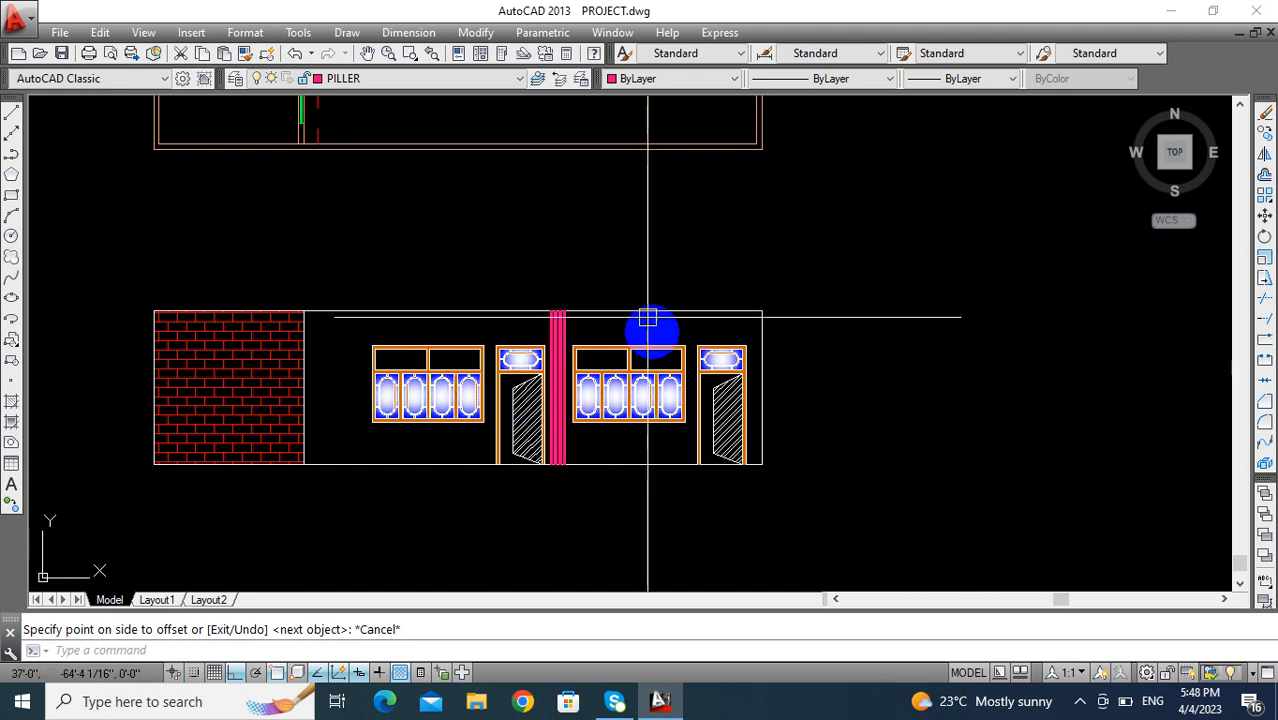
# - Offset the upper edge of the front elevation upward by 6"
pyautogui.moveTo(566, 375); pyautogui.dragTo(534, 387, button='middle')
pyautogui.press('Escape')
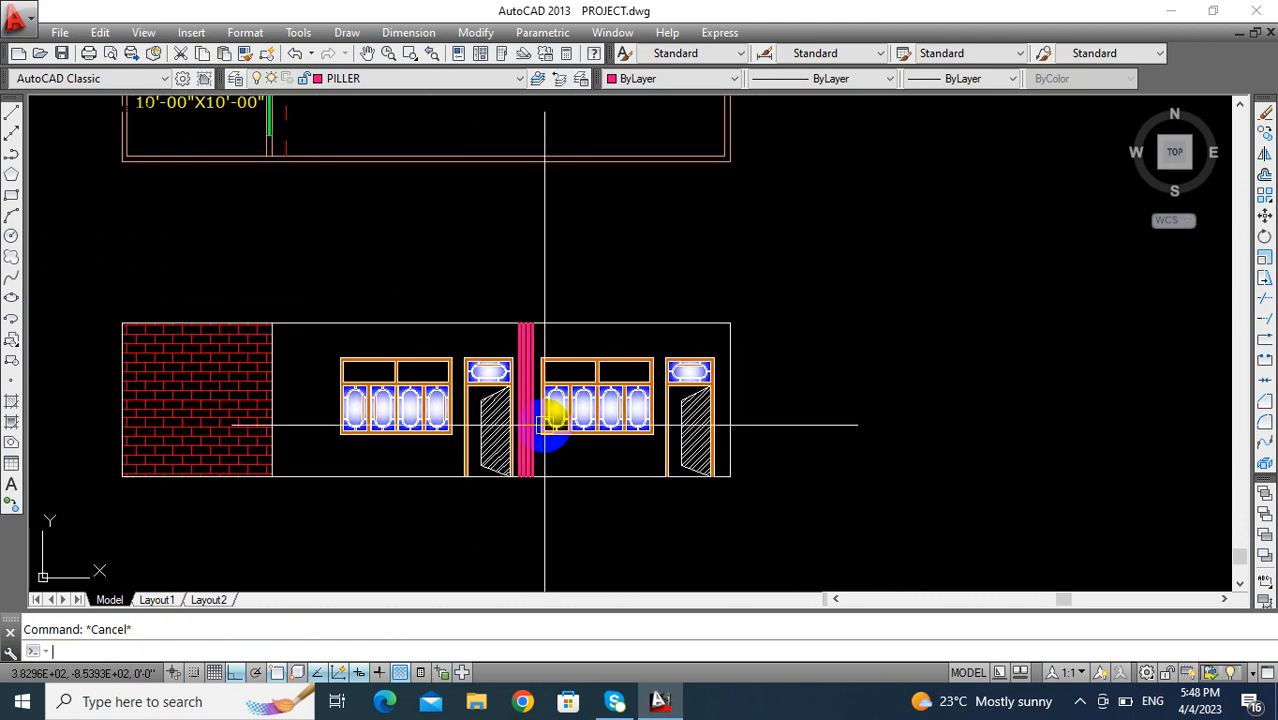
pyautogui.write('o')
pyautogui.press('Return')
pyautogui.write('6')
pyautogui.press('Return')
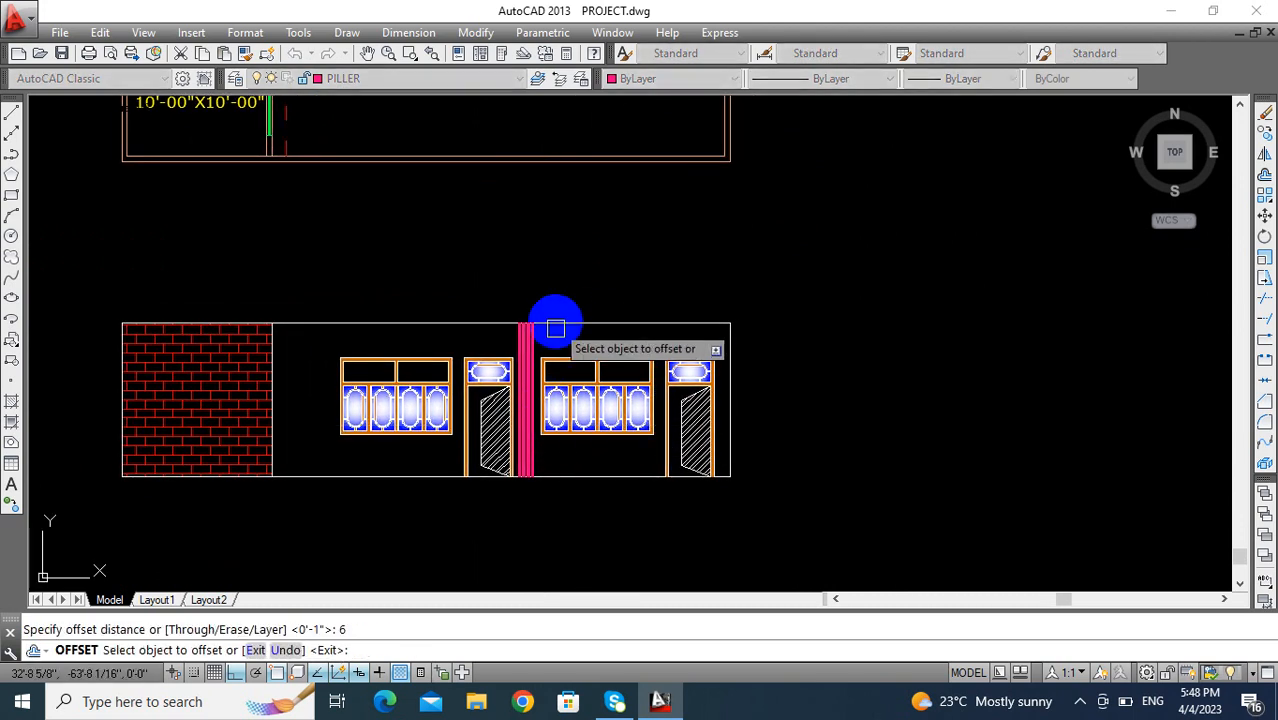
pyautogui.click(575, 323)
pyautogui.click(576, 257)
pyautogui.press('Escape')
pyautogui.moveTo(604, 349); pyautogui.dragTo(551, 352, button='middle')
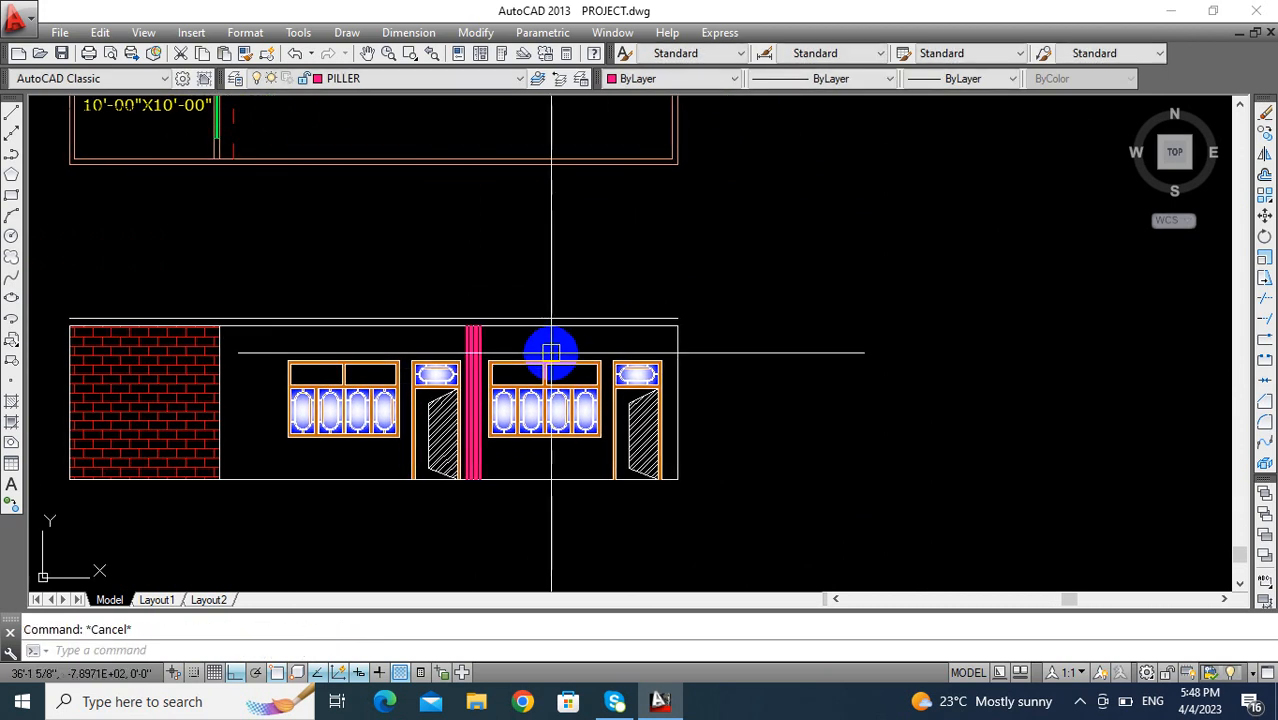
# - Draw a vertical line closing the right end of the 6" slab band above the front elevation
pyautogui.press('Return')
pyautogui.scroll(2, 645, 322)
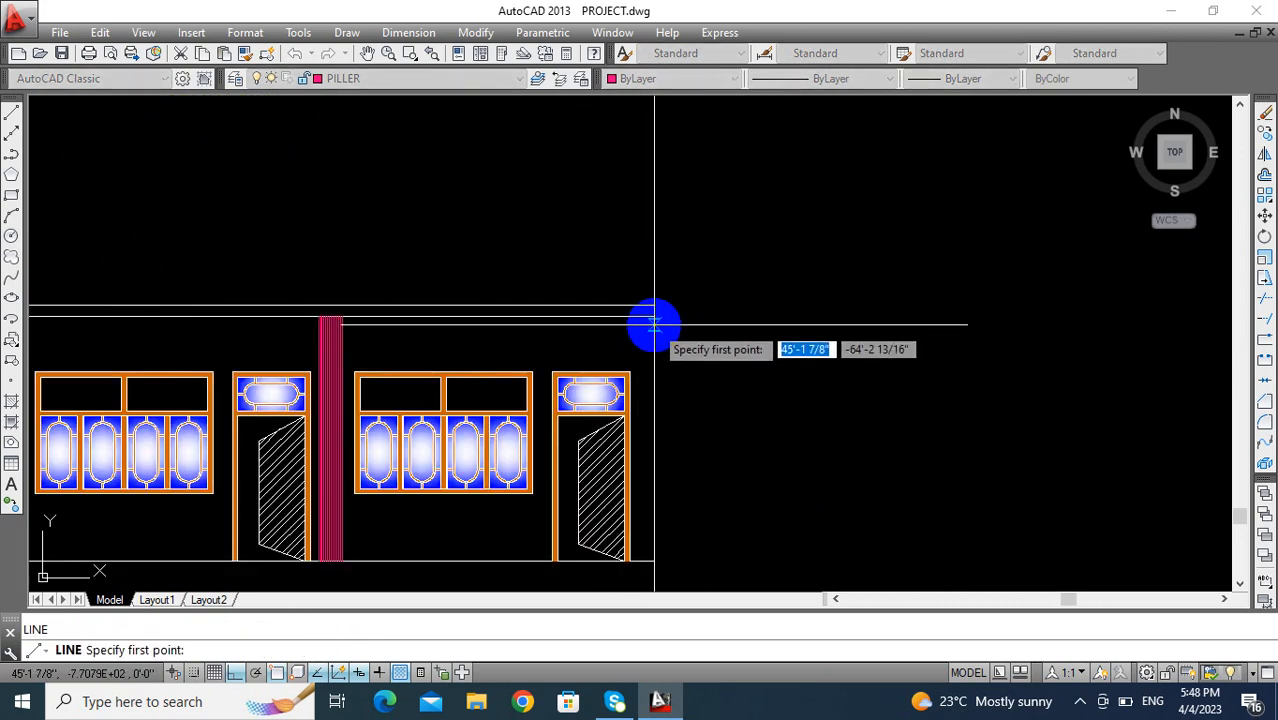
pyautogui.click(654, 318)
pyautogui.scroll(1, 711, 316)
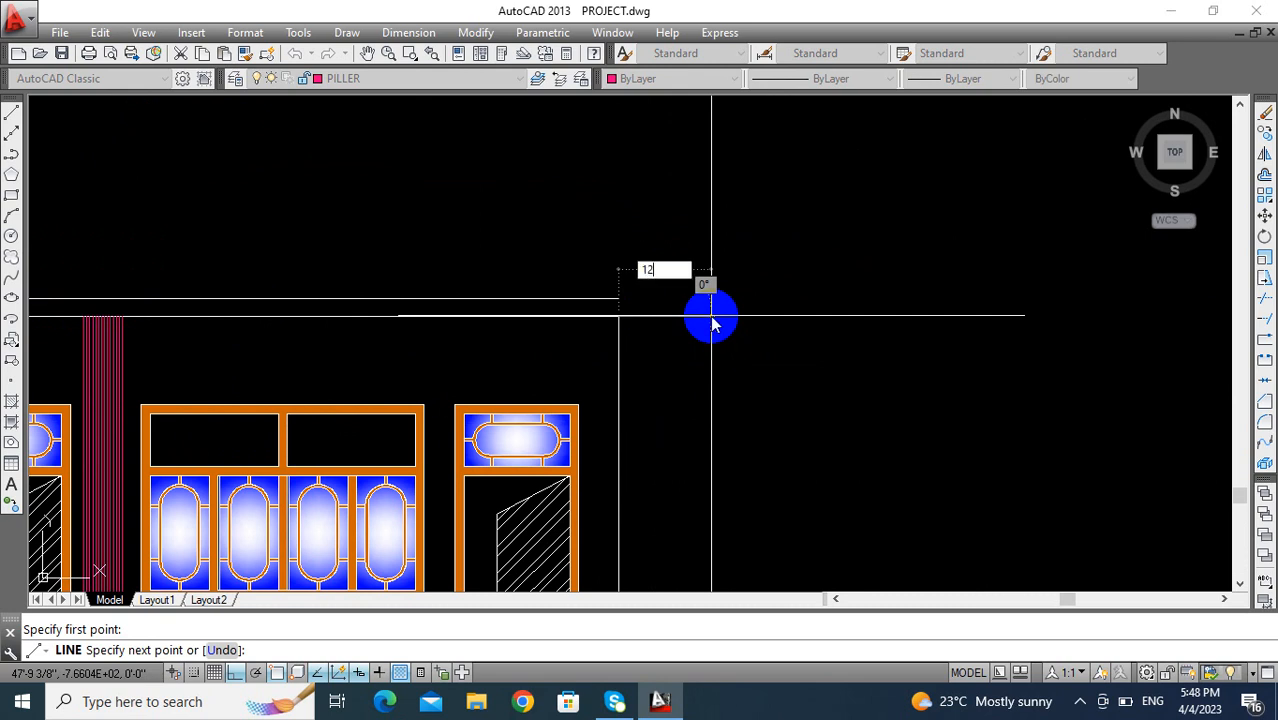
pyautogui.press('Return')
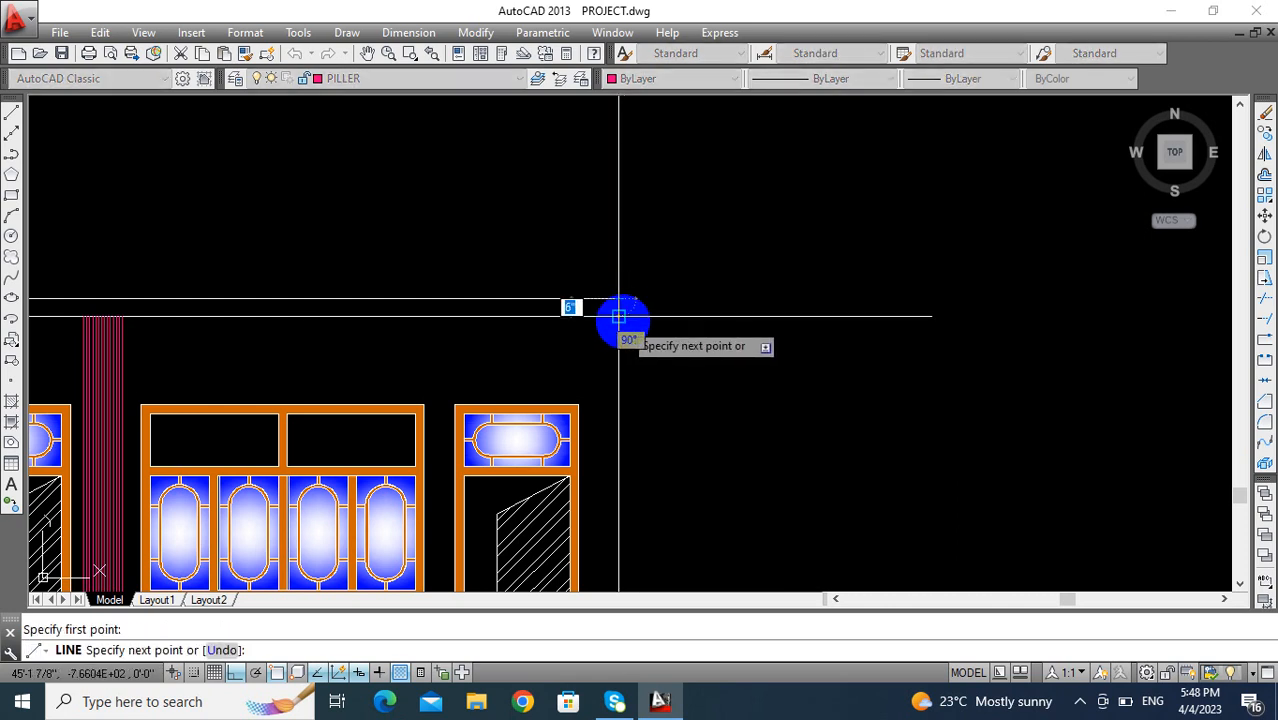
pyautogui.scroll(-3, 605, 317)
pyautogui.scroll(8, 485, 322)
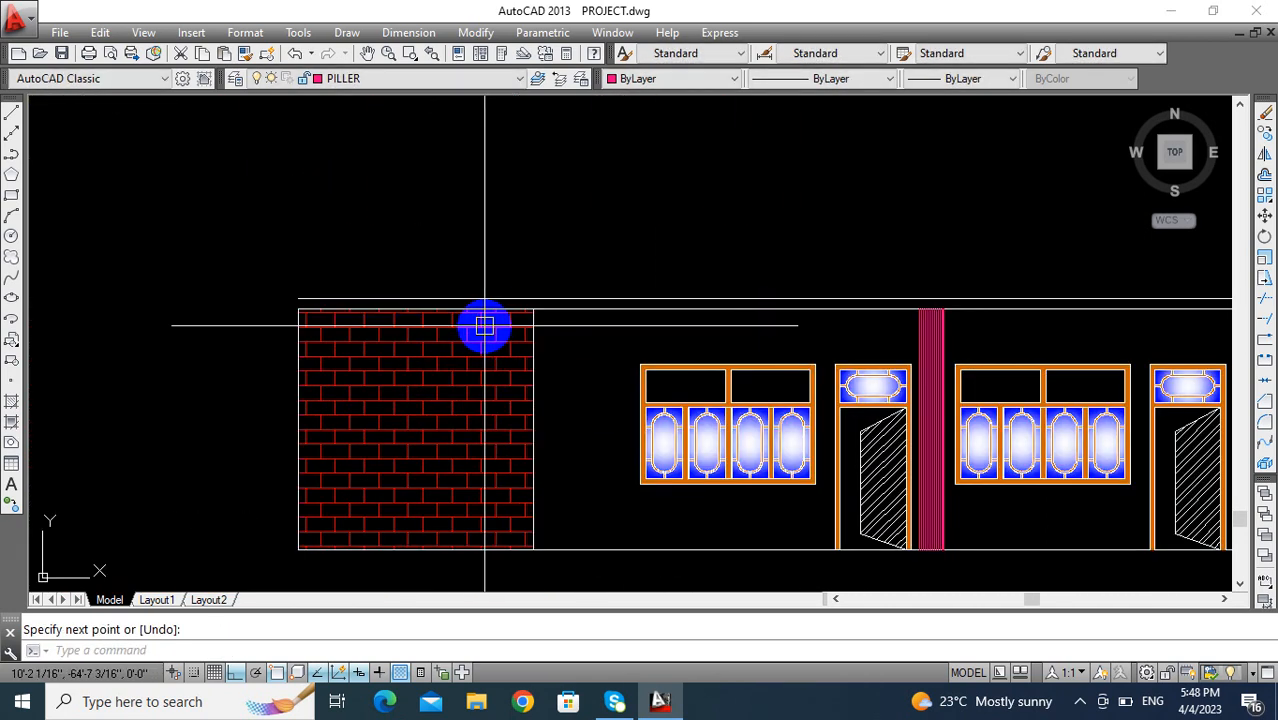
# - Close the slab band's left end above the brick wall with a vertical line
pyautogui.scroll(2, 307, 321)
pyautogui.press('Return')
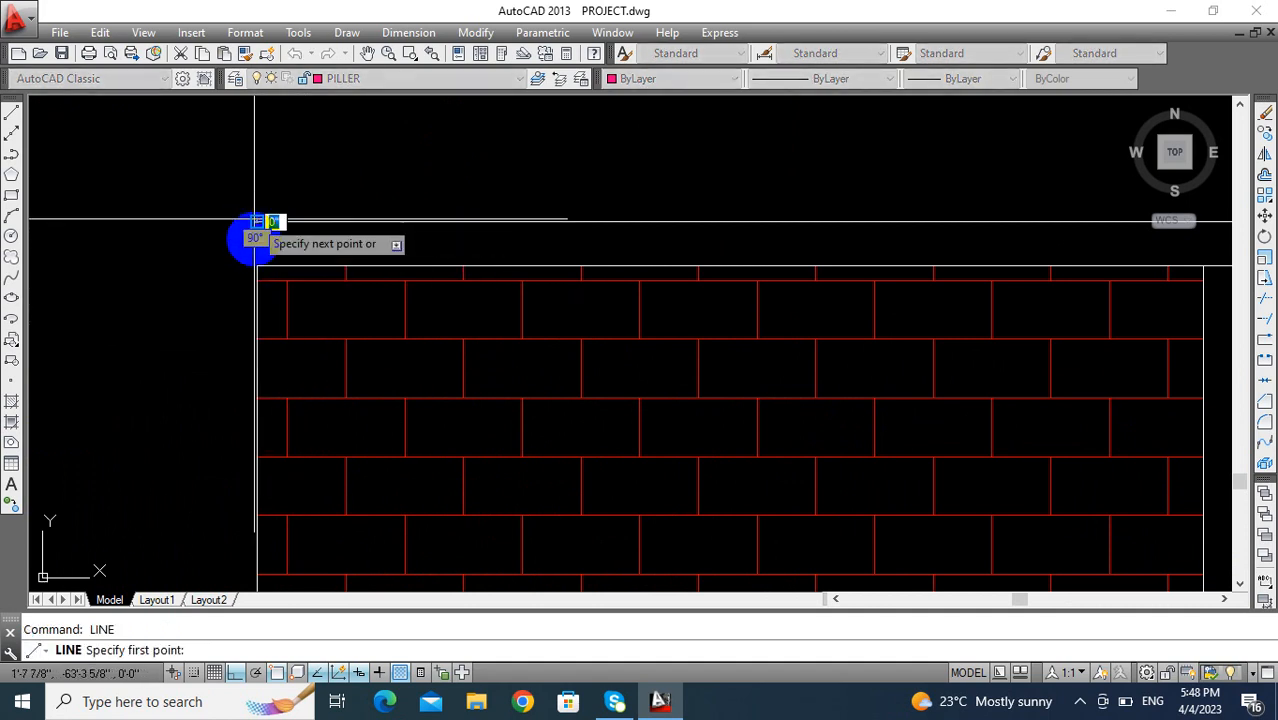
pyautogui.click(257, 265)
pyautogui.press('Return')
pyautogui.scroll(-3, 412, 302)
pyautogui.moveTo(410, 301); pyautogui.dragTo(311, 305, button='middle')
pyautogui.scroll(-2, 691, 315)
pyautogui.moveTo(691, 315); pyautogui.dragTo(493, 312, button='middle')
pyautogui.moveTo(1042, 336)
pyautogui.mouseDown(button='middle')
pyautogui.moveTo(839, 343)
pyautogui.moveTo(733, 364)
pyautogui.mouseUp(button='middle')
pyautogui.press('Escape')
pyautogui.scroll(2, 865, 313)
pyautogui.scroll(2, 867, 313)
pyautogui.moveTo(811, 331); pyautogui.dragTo(995, 314, button='middle')
pyautogui.scroll(-2, 844, 351)
pyautogui.scroll(-4, 910, 358)
pyautogui.moveTo(910, 358); pyautogui.dragTo(832, 348, button='middle')
pyautogui.scroll(2, 827, 348)
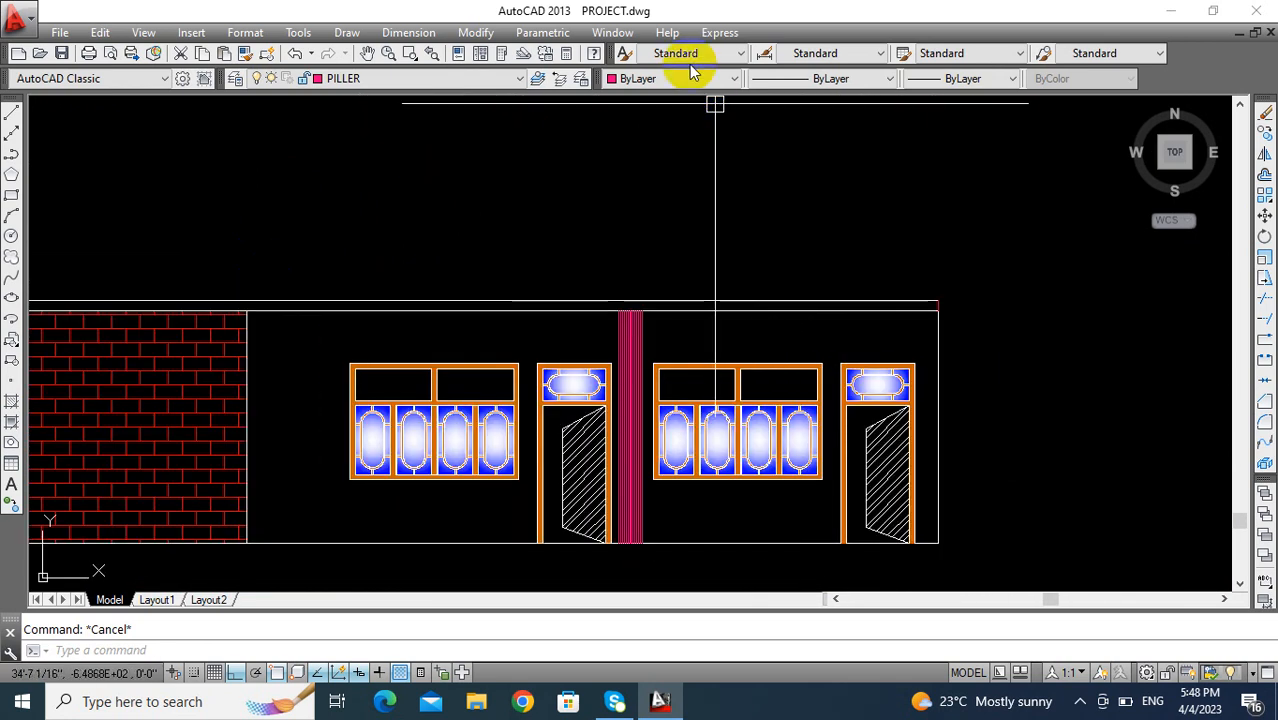
# - Make layer 0 current and create a boundary polyline inside the closed slab band
pyautogui.click(490, 80)
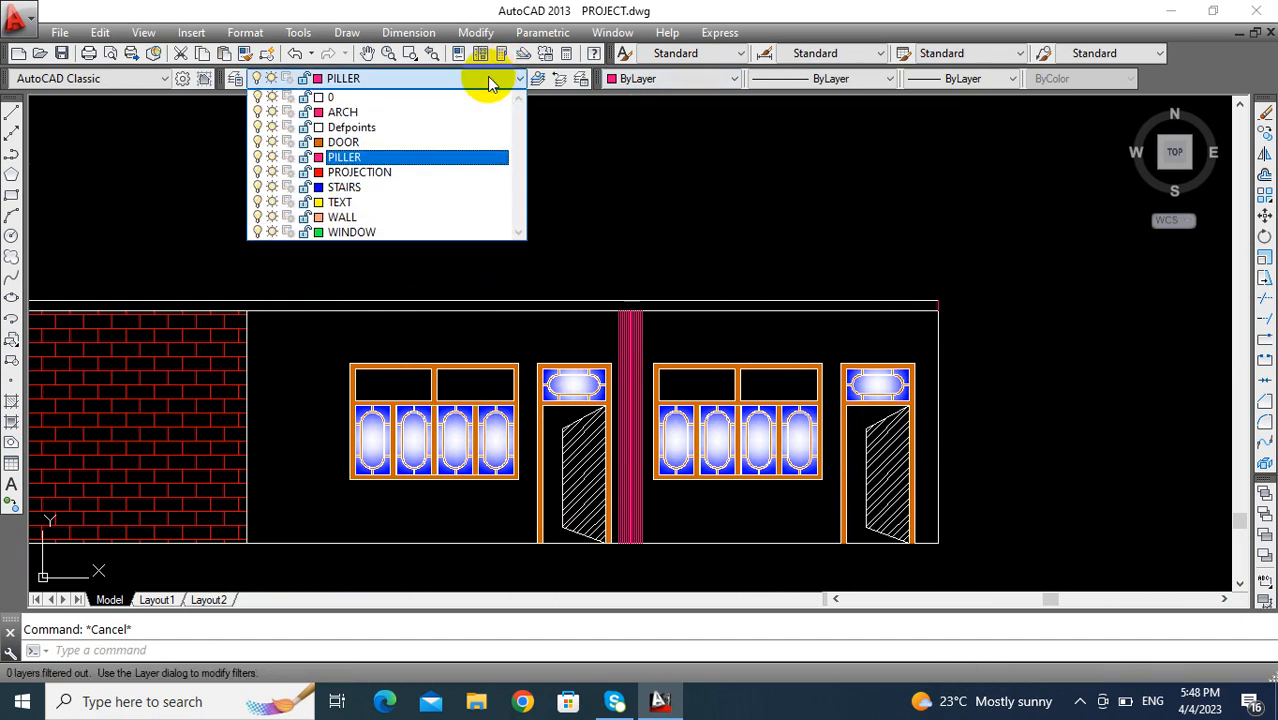
pyautogui.click(407, 110)
pyautogui.scroll(-4, 600, 345)
pyautogui.scroll(2, 590, 350)
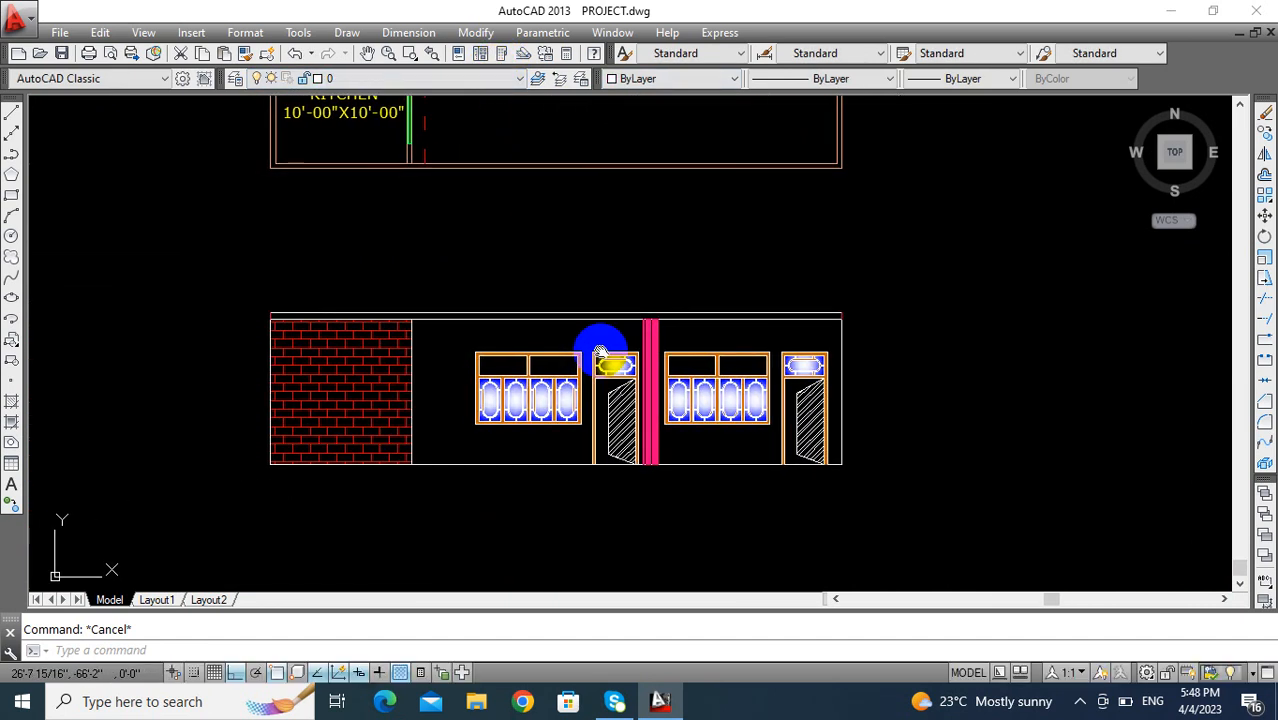
pyautogui.scroll(2, 600, 350)
pyautogui.write('bo')
pyautogui.press('Return')
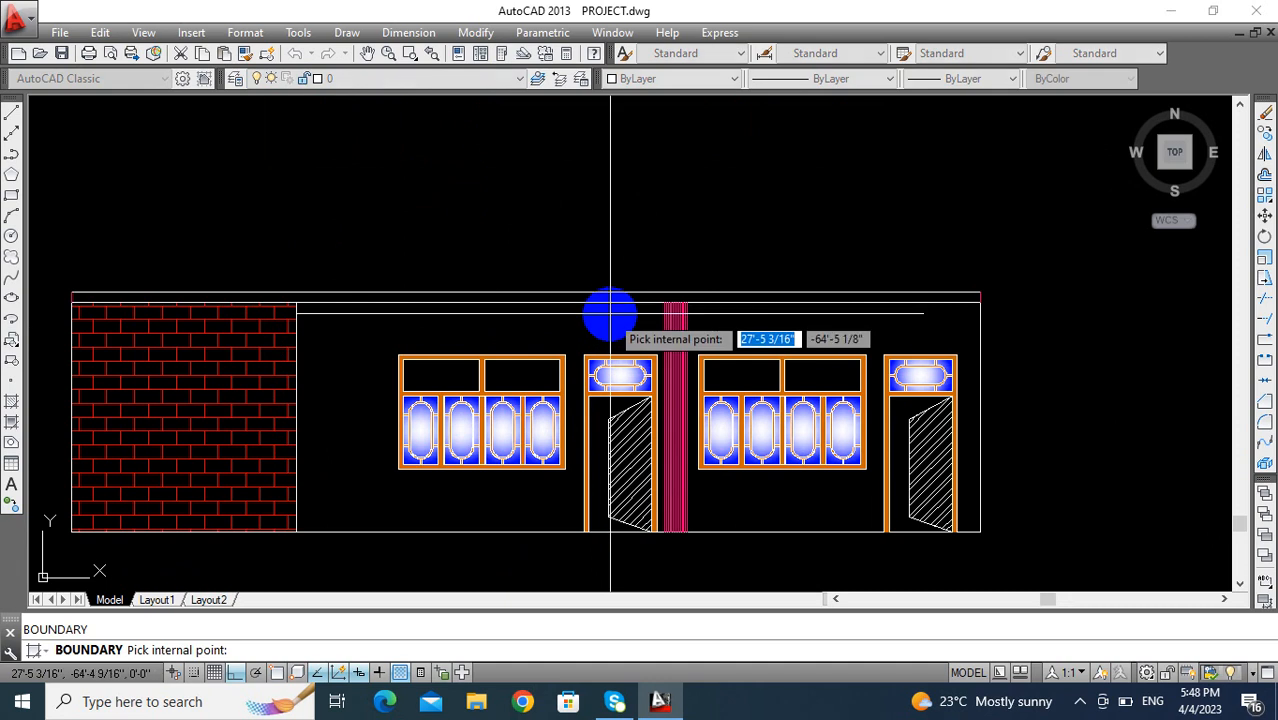
pyautogui.click(610, 298)
pyautogui.press('Return')
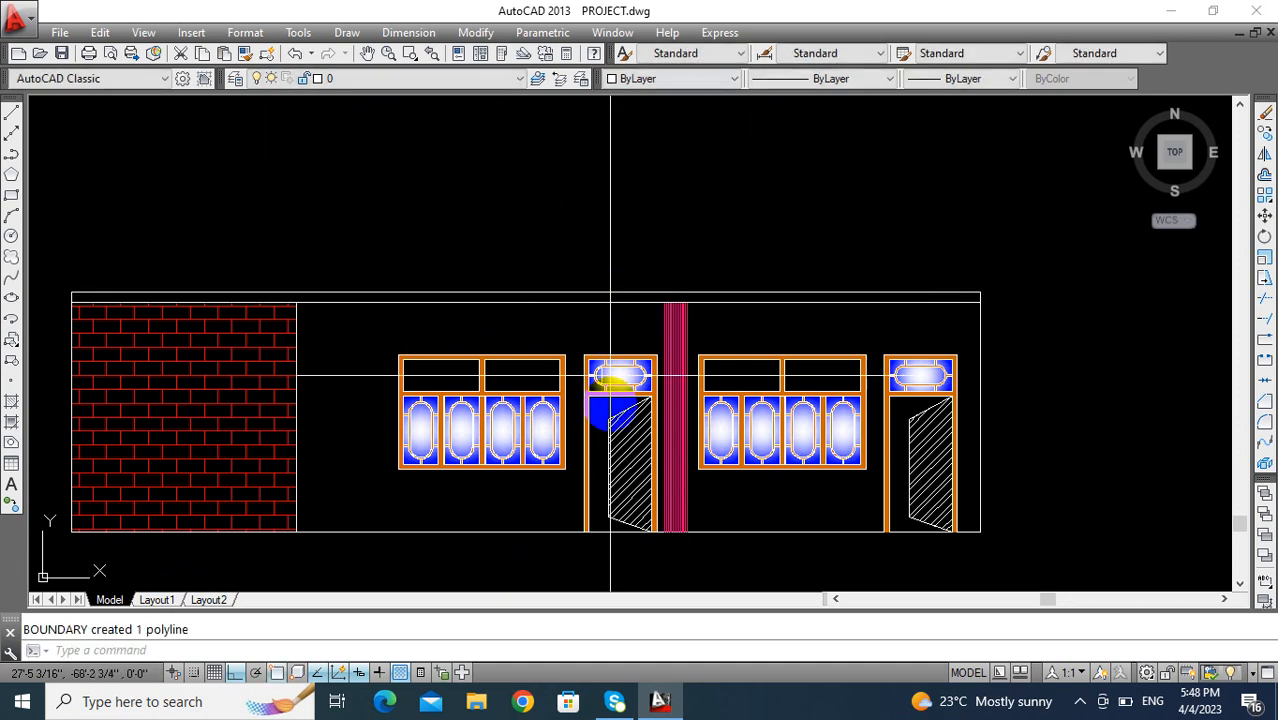
pyautogui.click(586, 296)
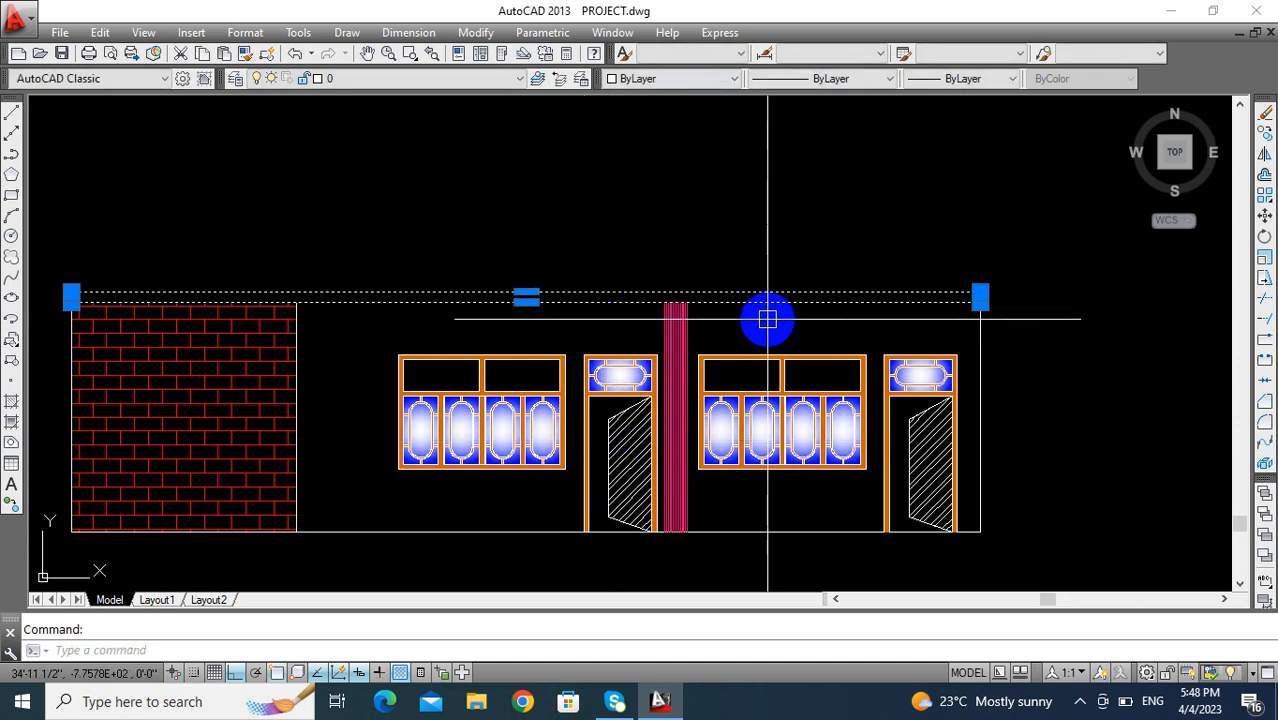
# - Hatch the slab band along its full length with the predefined AR-CONC pattern
pyautogui.write('h')
pyautogui.press('Return')
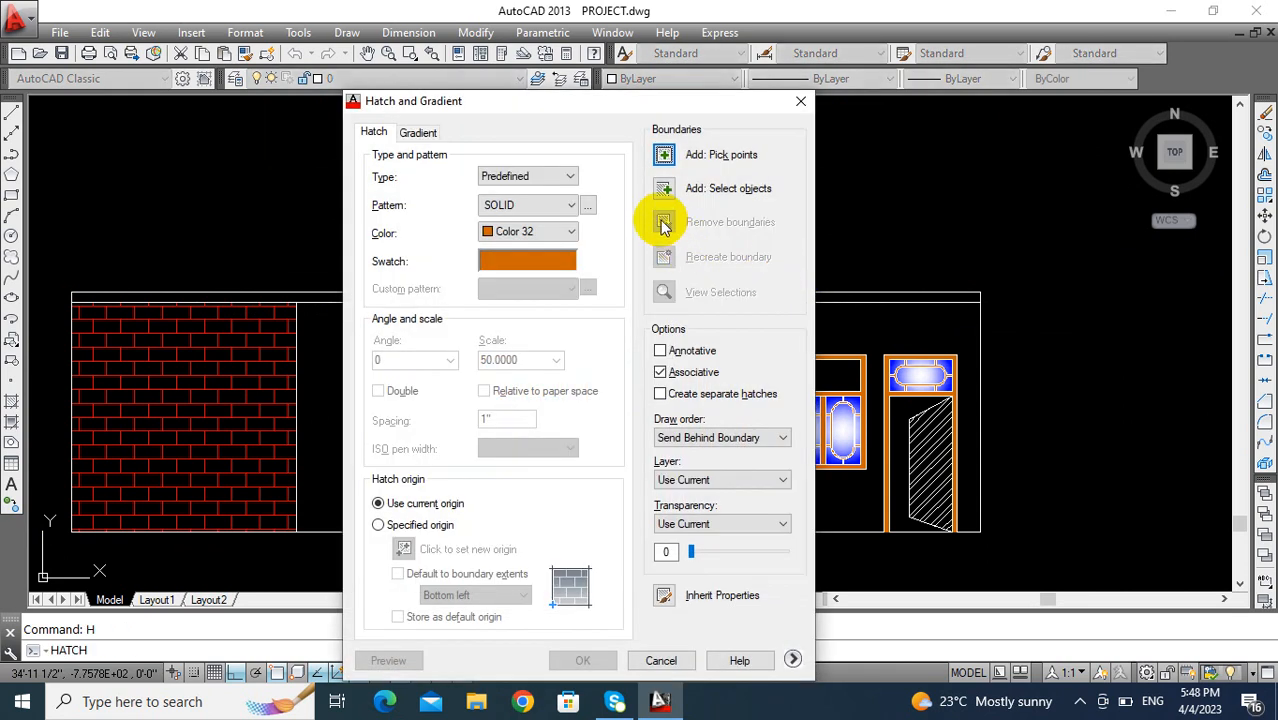
pyautogui.click(587, 206)
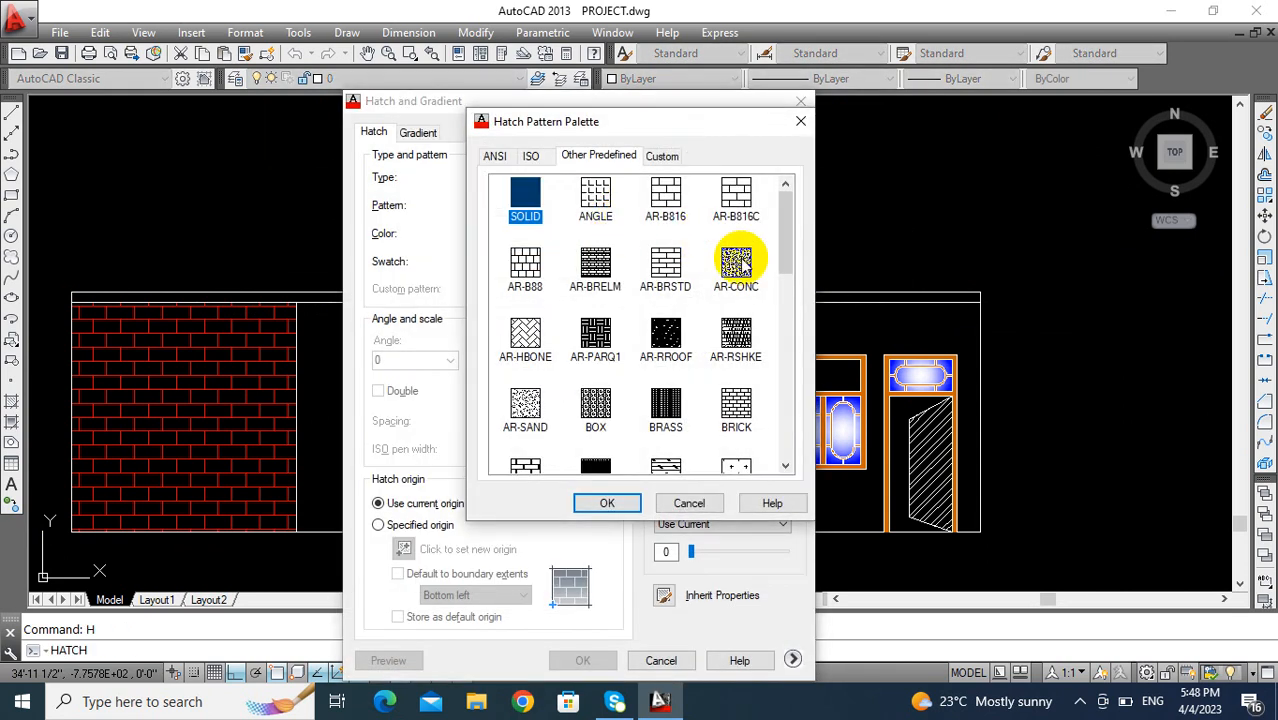
pyautogui.click(606, 505)
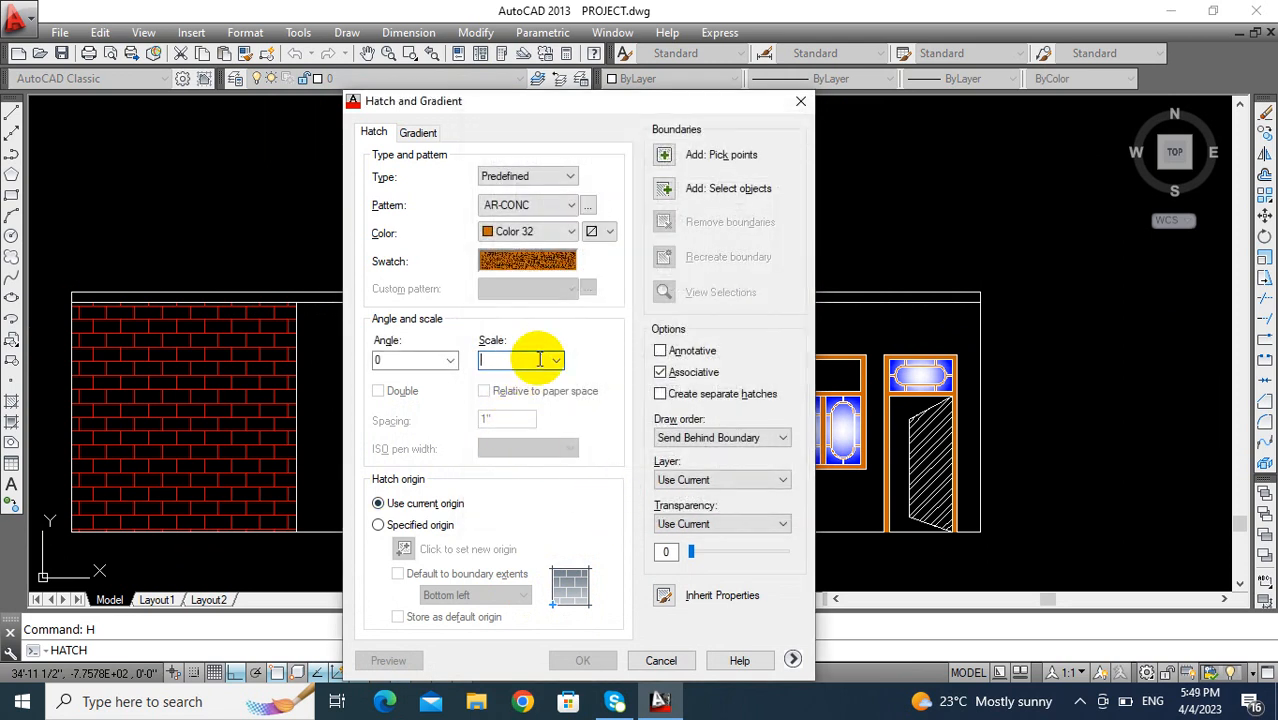
pyautogui.click(664, 157)
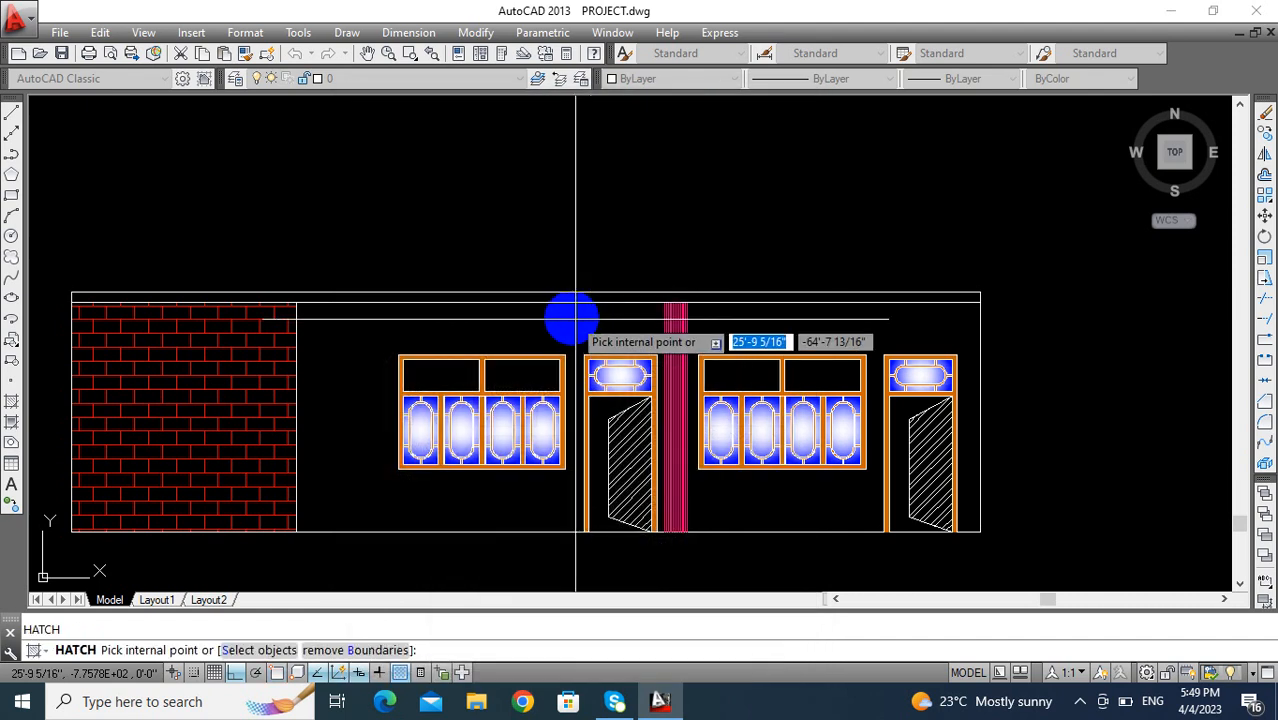
pyautogui.click(555, 297)
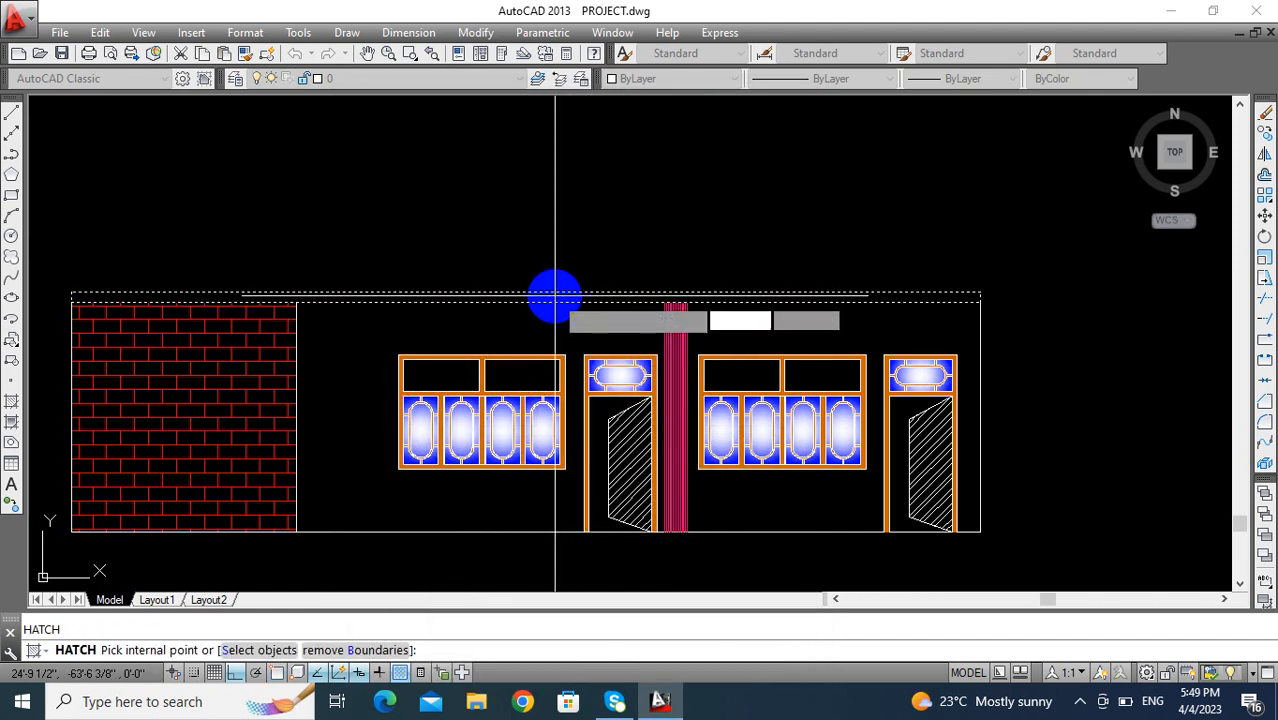
pyautogui.press('Return')
pyautogui.press('Return')
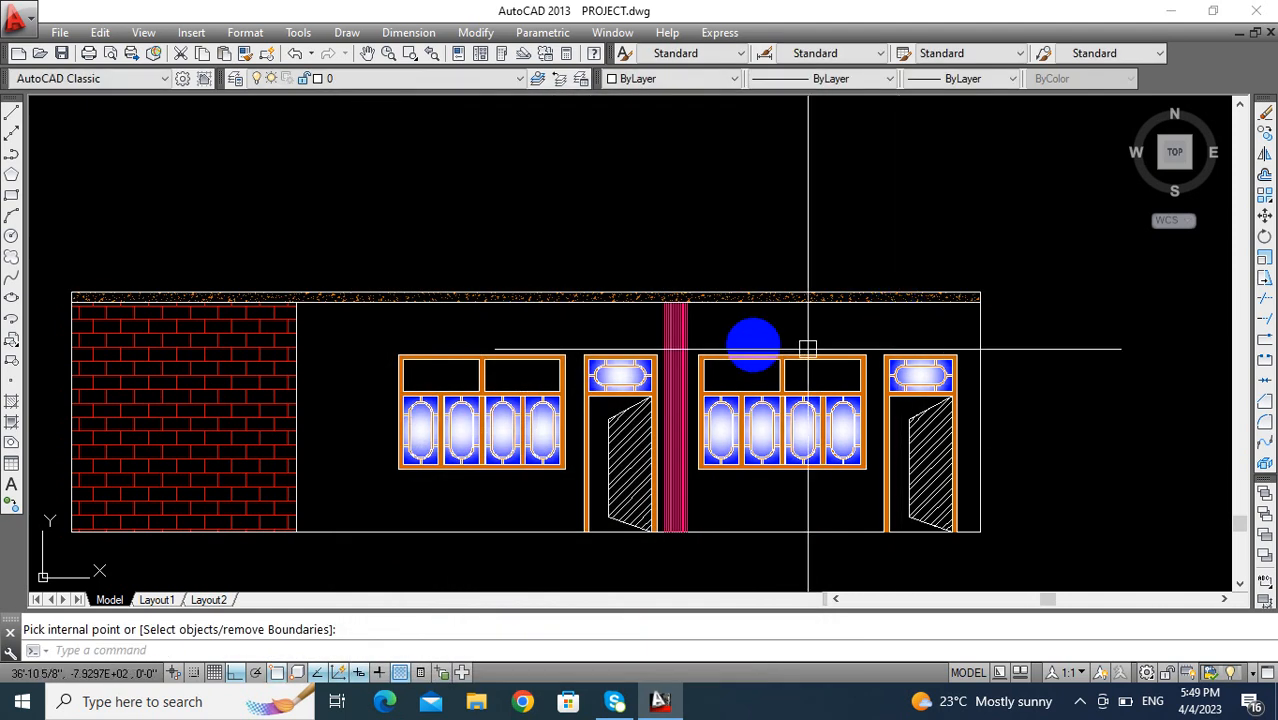
pyautogui.click(813, 295)
pyautogui.moveTo(796, 368)
pyautogui.mouseDown(button='middle')
pyautogui.moveTo(844, 376)
pyautogui.moveTo(836, 402)
pyautogui.moveTo(765, 348)
pyautogui.moveTo(770, 357)
pyautogui.moveTo(690, 386)
pyautogui.moveTo(814, 413)
pyautogui.moveTo(702, 396)
pyautogui.mouseUp(button='middle')
pyautogui.press('Escape')
# - Draw a 3' horizontal line outward from the slab's upper right corner
pyautogui.scroll(-2, 770, 357)
pyautogui.scroll(2, 733, 365)
pyautogui.write('l')
pyautogui.press('Return')
pyautogui.scroll(4, 747, 394)
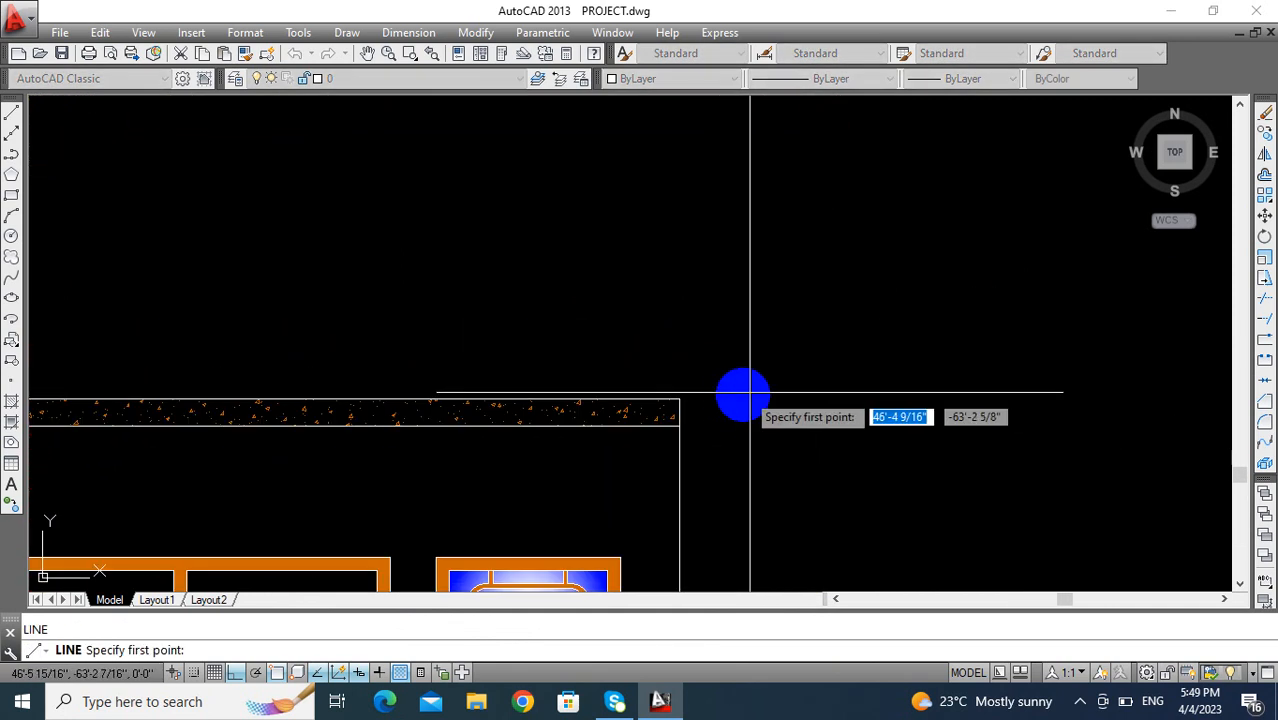
pyautogui.click(679, 400)
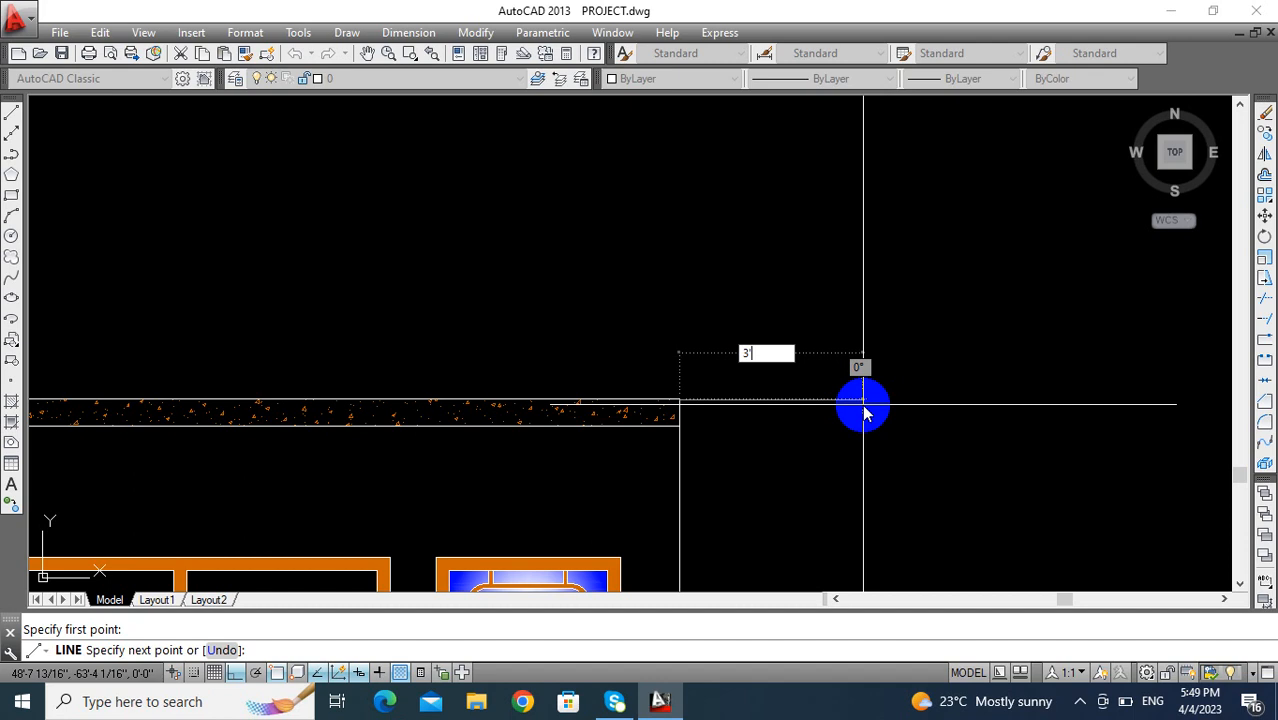
pyautogui.write('3')
pyautogui.press('Return')
pyautogui.press('Return')
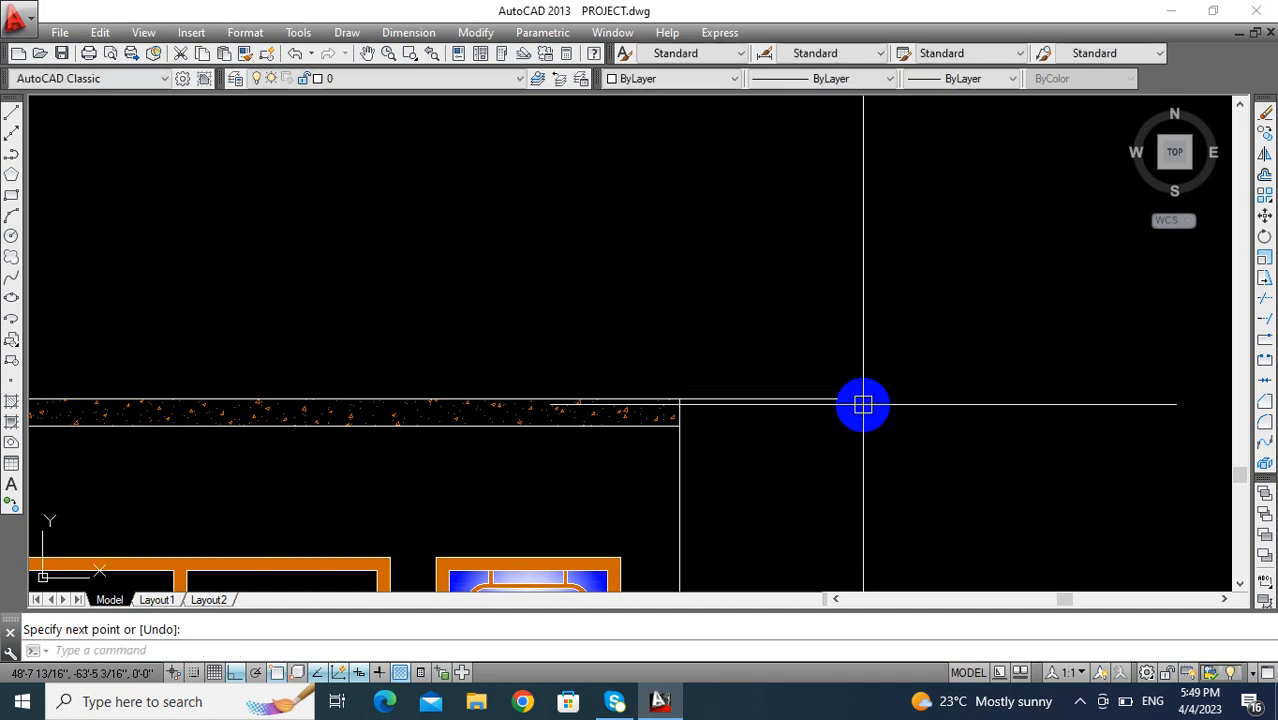
# - Join the 3' overhang line with the slab's upper edge into one line
pyautogui.scroll(-2, 863, 405)
pyautogui.scroll(2, 821, 423)
pyautogui.press('Escape')
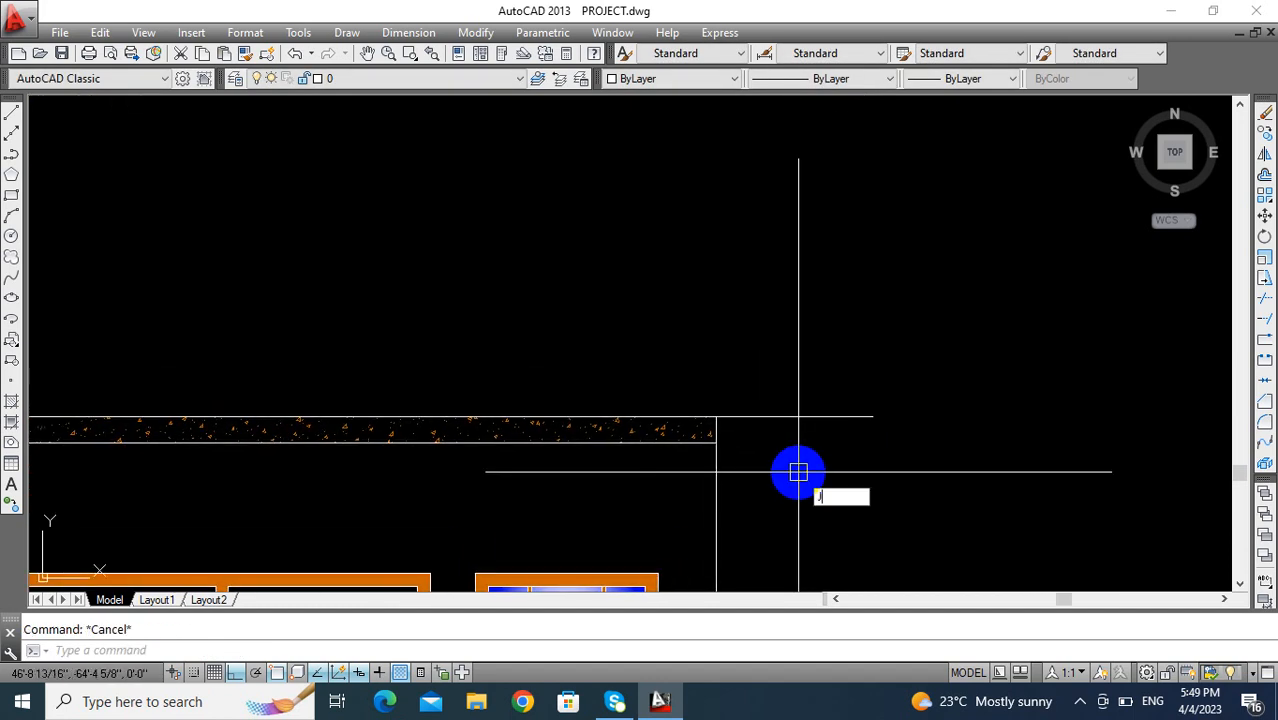
pyautogui.press('Return')
pyautogui.click(779, 417)
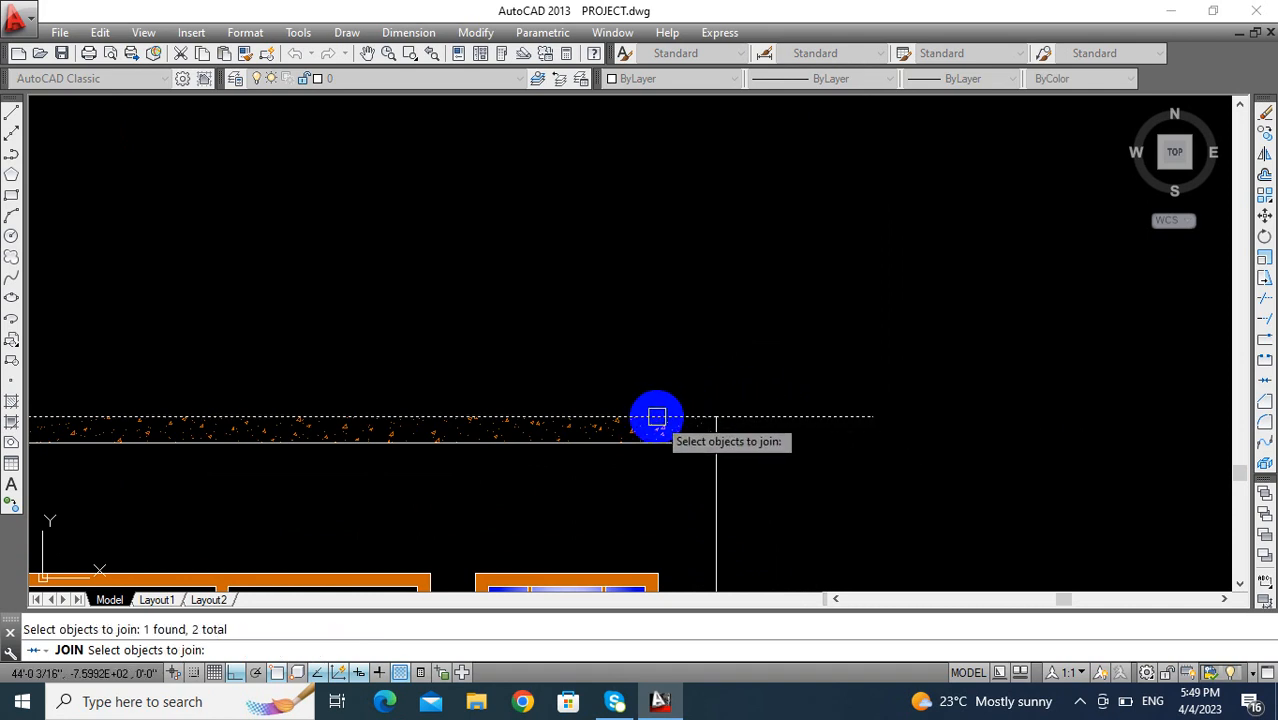
pyautogui.press('Return')
pyautogui.scroll(-2, 793, 424)
pyautogui.press('Escape')
pyautogui.scroll(-4, 787, 490)
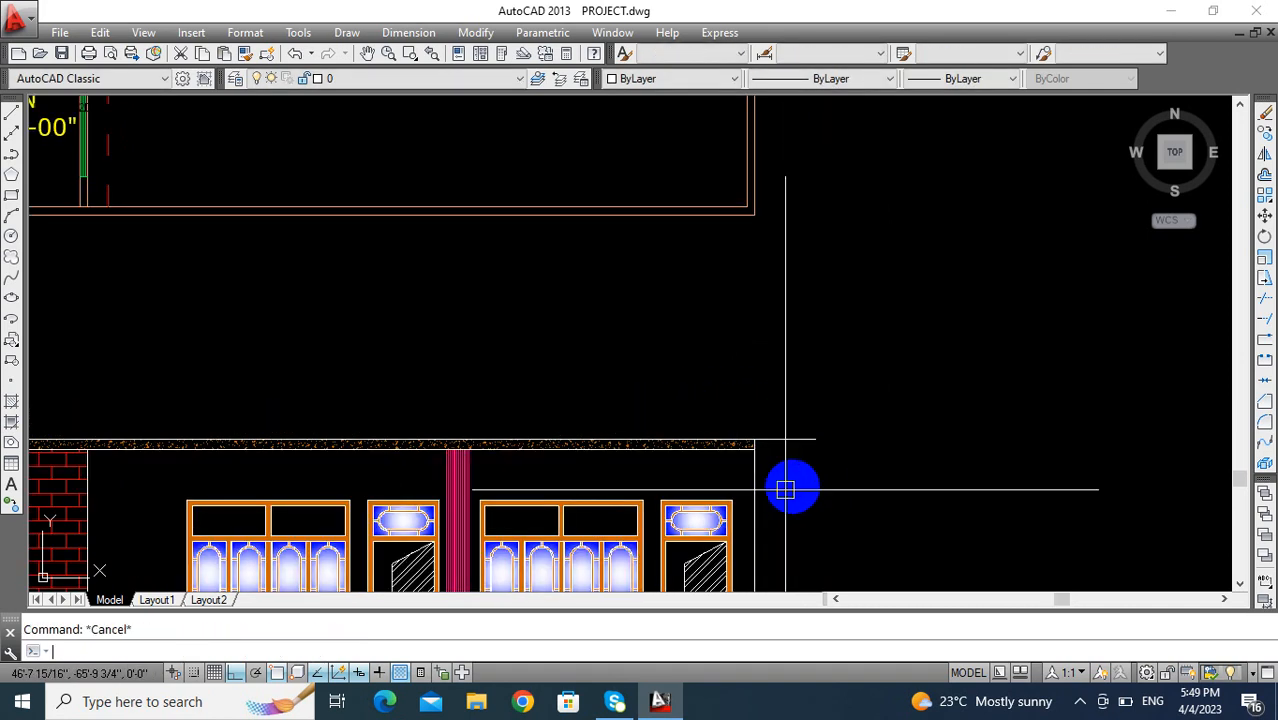
# - Offset the extended upper edge of the slab upward by 3'
pyautogui.scroll(3, 735, 468)
pyautogui.moveTo(736, 465)
pyautogui.mouseDown(button='middle')
pyautogui.moveTo(672, 438)
pyautogui.moveTo(739, 430)
pyautogui.mouseUp(button='middle')
pyautogui.scroll(-2, 672, 438)
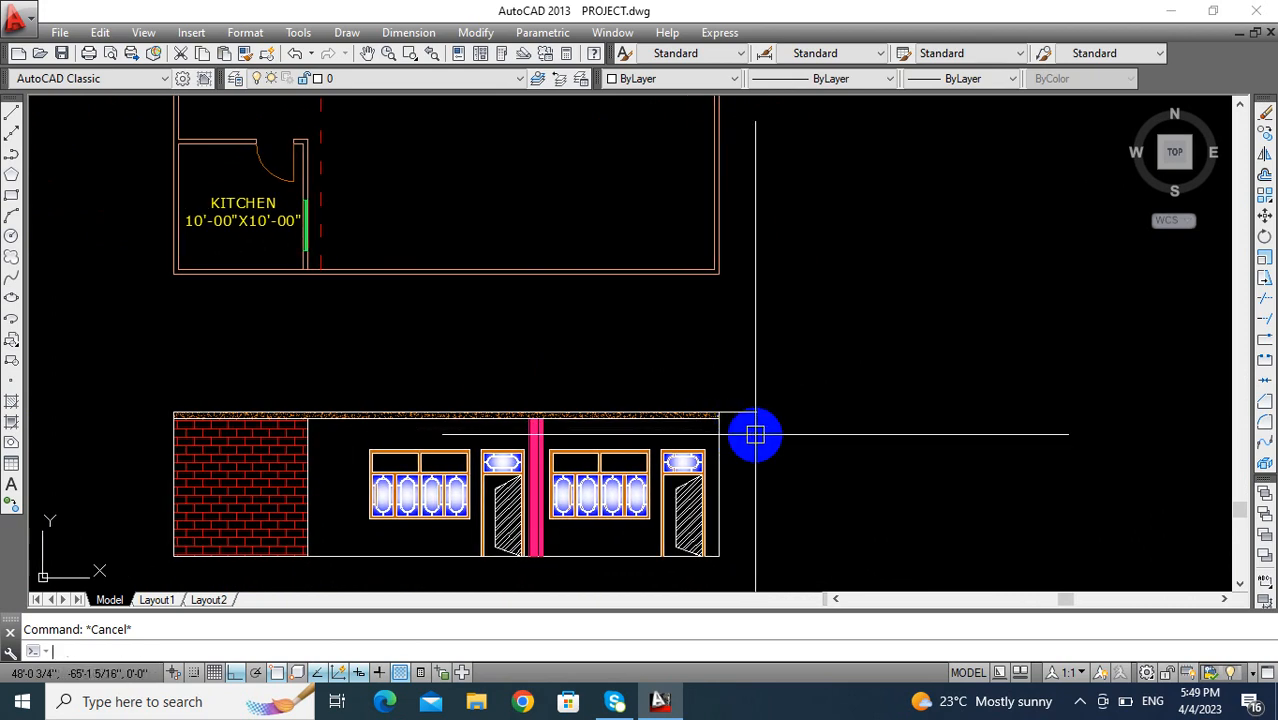
pyautogui.moveTo(749, 432); pyautogui.dragTo(785, 443, button='middle')
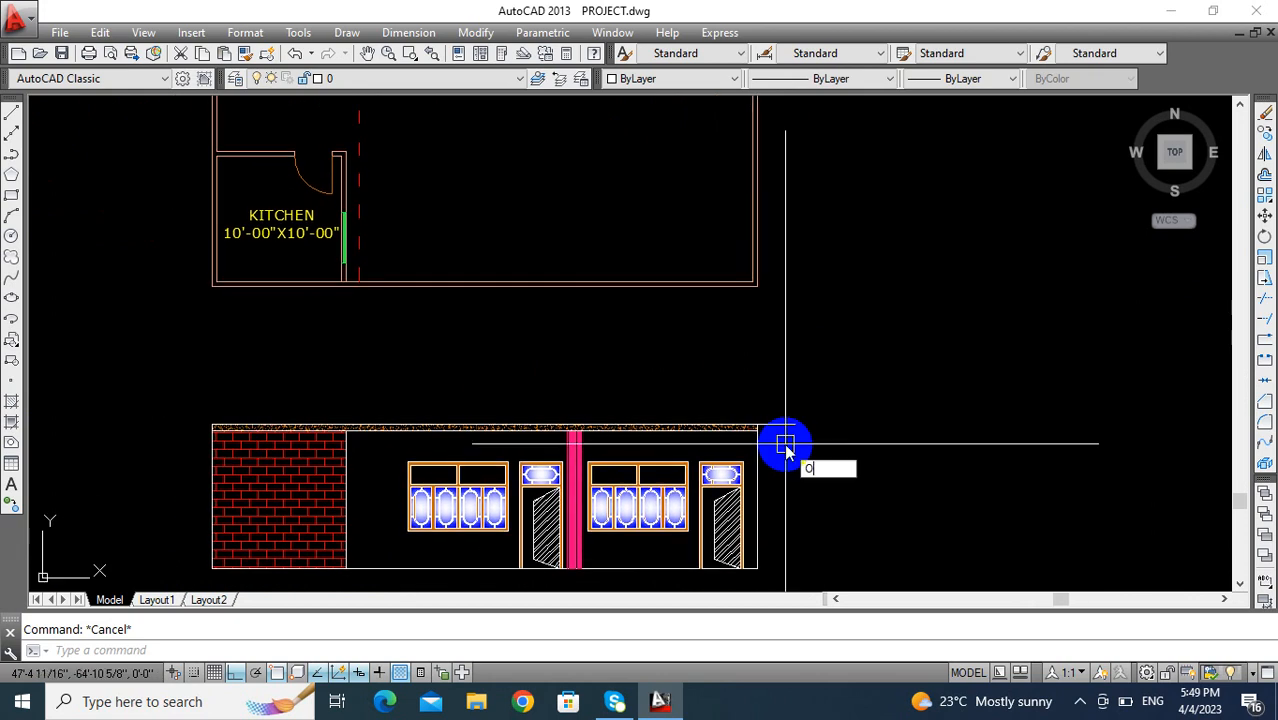
pyautogui.press('Return')
pyautogui.write("3'")
pyautogui.press('Return')
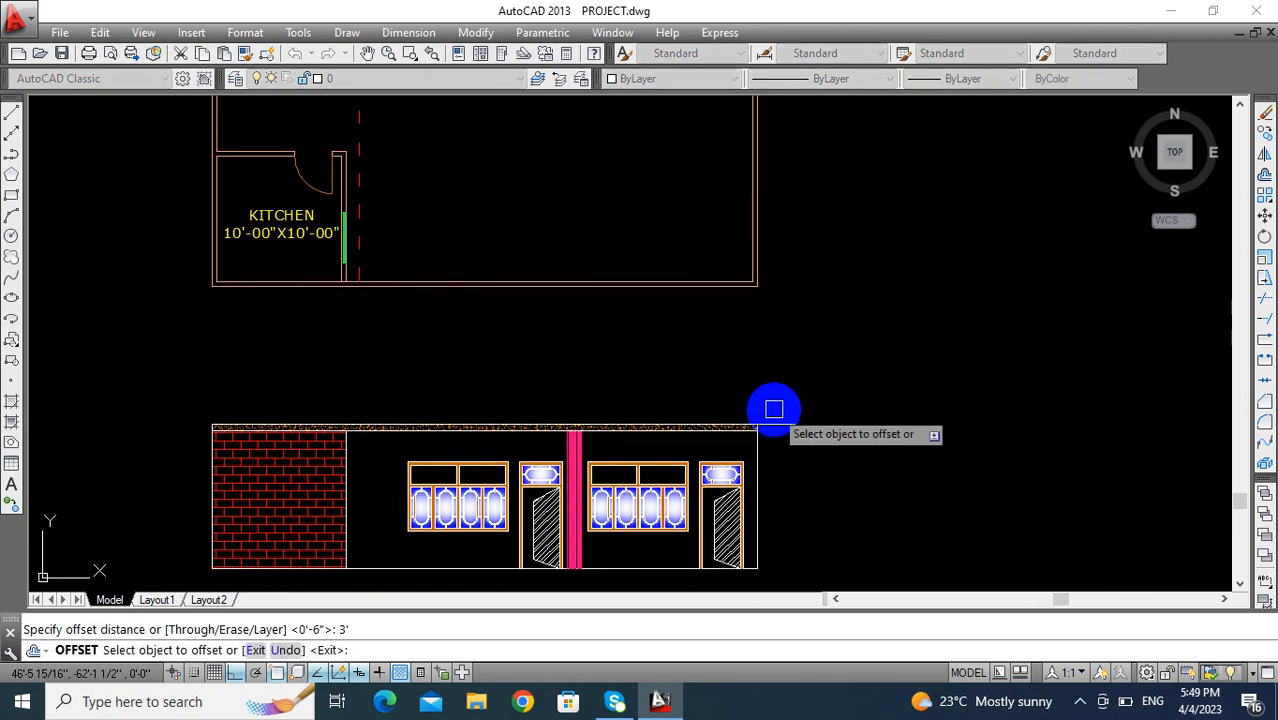
pyautogui.click(781, 420)
pyautogui.click(784, 393)
pyautogui.scroll(4, 744, 413)
pyautogui.press('Escape')
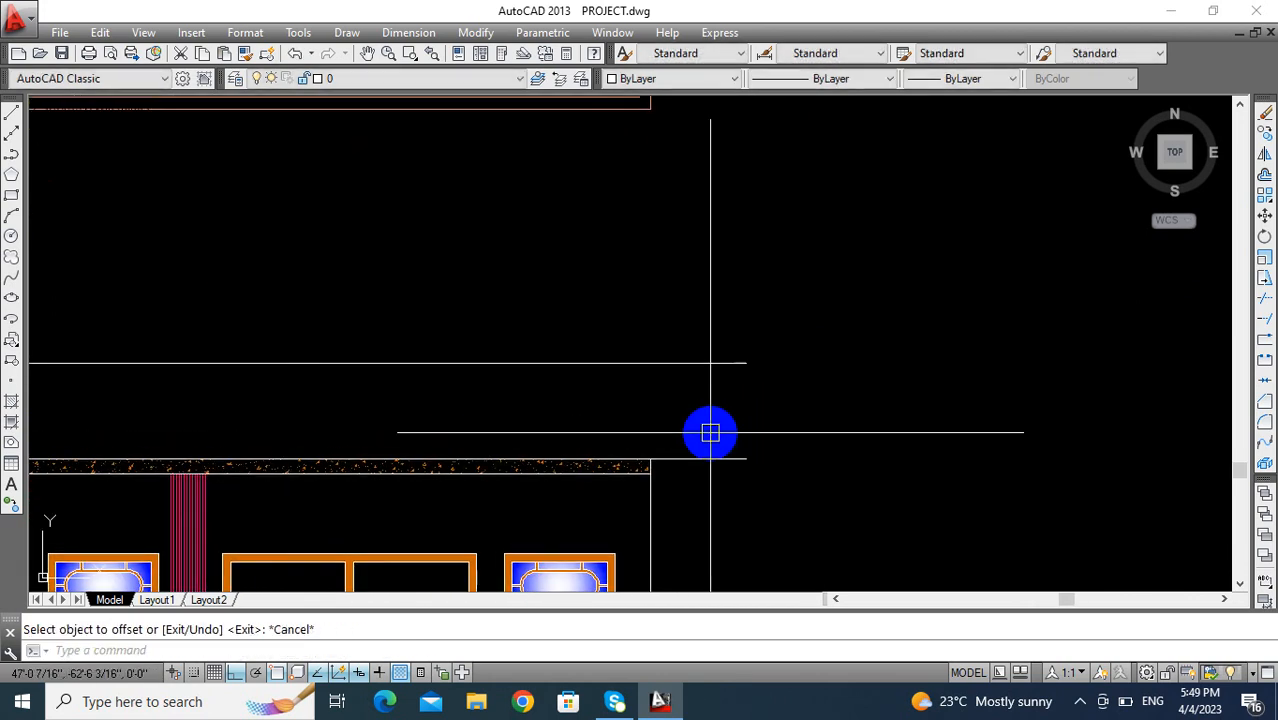
# - Connect the right ends of the two extended lines above the slab with a vertical line
pyautogui.write('l')
pyautogui.press('Return')
pyautogui.moveTo(756, 436); pyautogui.dragTo(633, 340, button='middle')
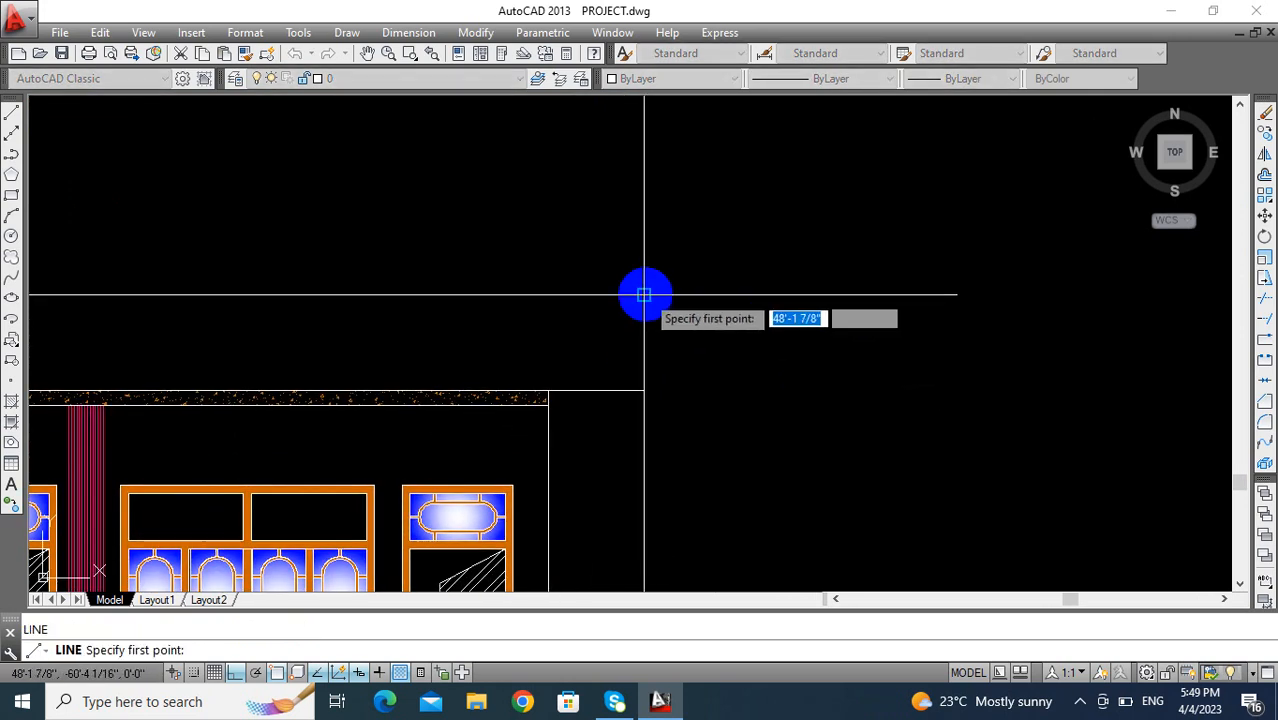
pyautogui.click(645, 295)
pyautogui.click(644, 391)
pyautogui.press('Return')
pyautogui.scroll(-2, 769, 398)
pyautogui.moveTo(769, 398); pyautogui.dragTo(712, 325, button='middle')
pyautogui.click(599, 260)
pyautogui.press('Escape')
# - Offset the parapet's upper edge downward three times in succession to form evenly spaced bands
pyautogui.moveTo(616, 359); pyautogui.dragTo(598, 385, button='middle')
pyautogui.press('BackSpace')
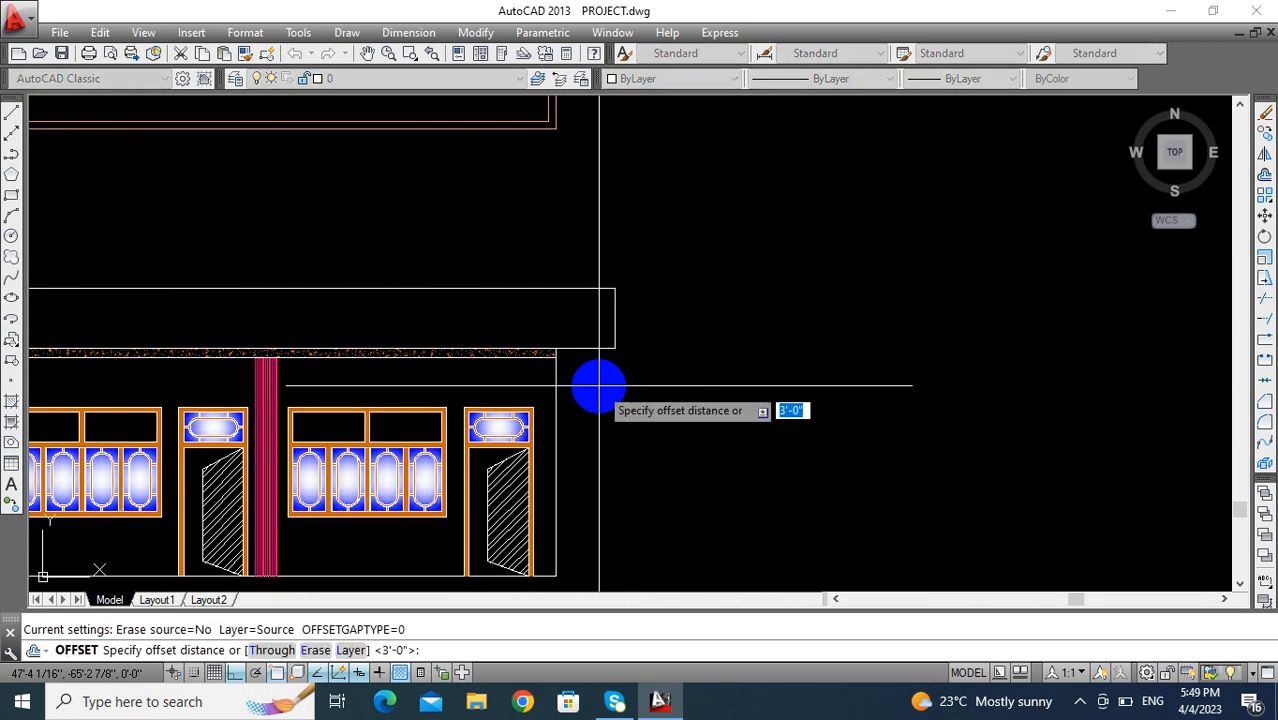
pyautogui.press('Return')
pyautogui.click(582, 285)
pyautogui.click(581, 334)
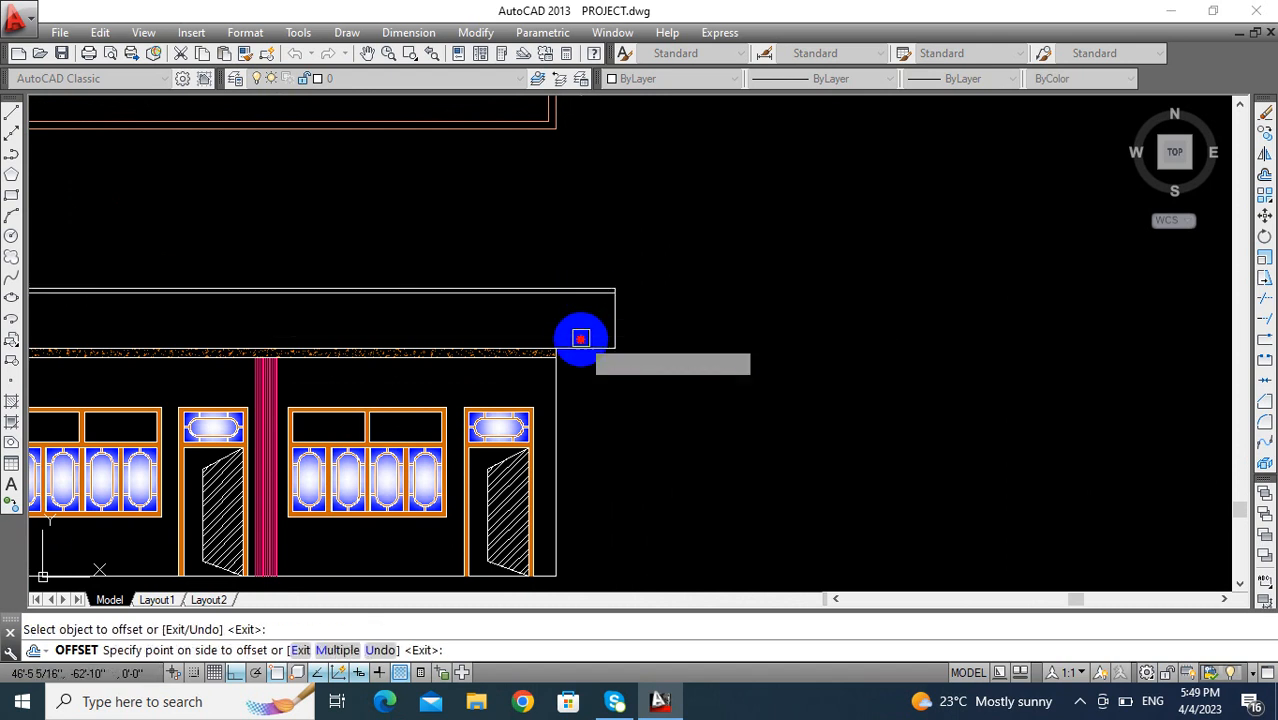
pyautogui.scroll(4, 584, 325)
pyautogui.click(582, 246)
pyautogui.click(582, 322)
pyautogui.click(582, 257)
pyautogui.click(581, 310)
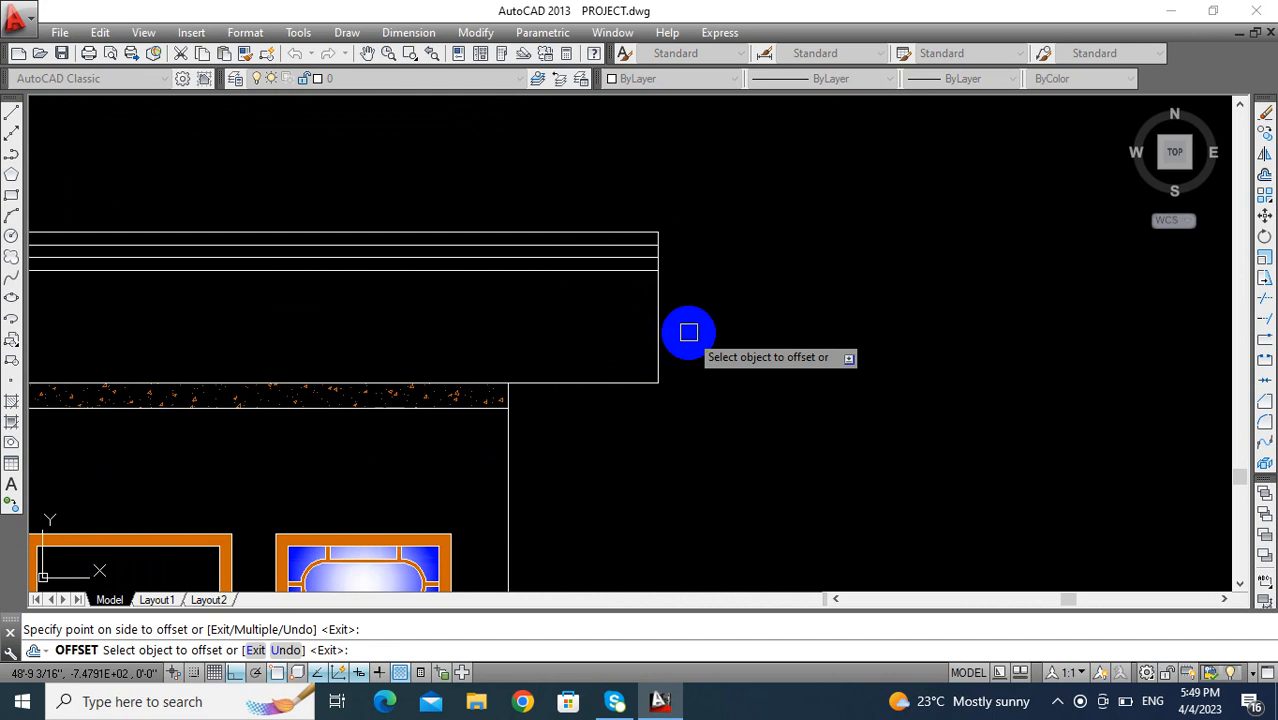
# - Offset the parapet's right edge inward three times at the same spacing
pyautogui.click(608, 325)
pyautogui.click(640, 316)
pyautogui.click(596, 315)
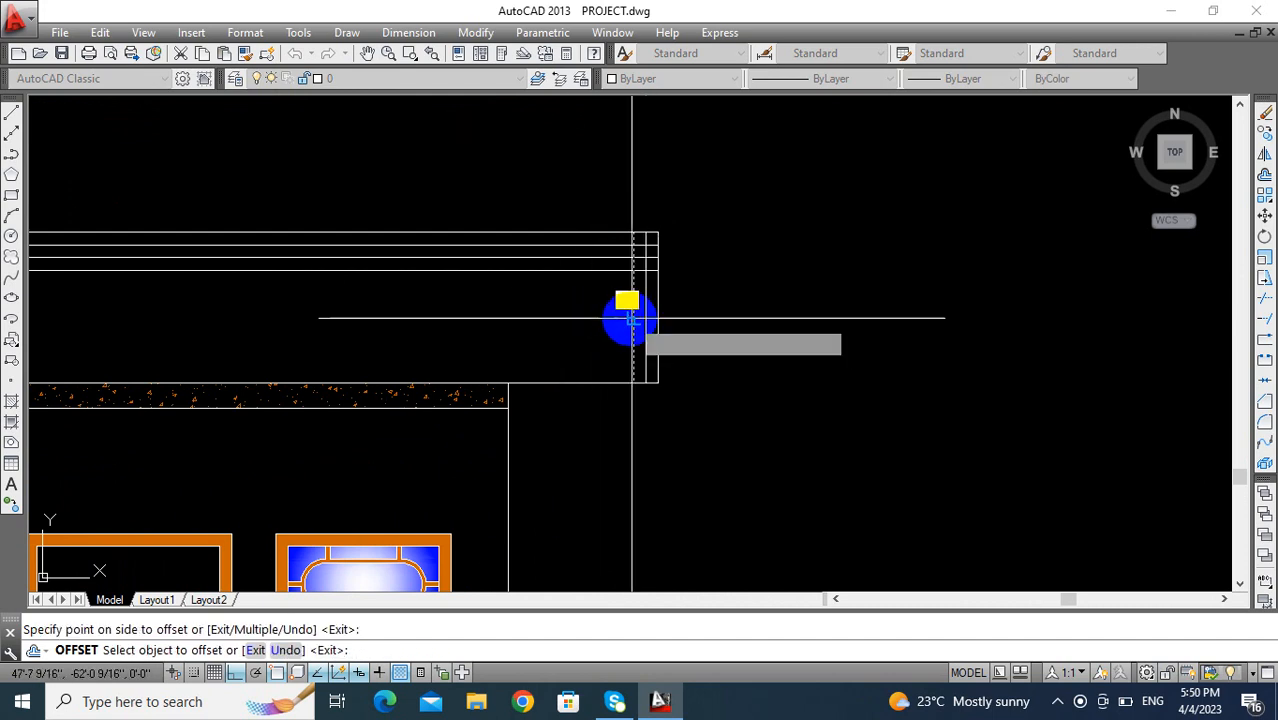
pyautogui.click(627, 318)
# - Offset the parapet's lower edge upward three times at the same spacing and finish the offsetting
pyautogui.click(590, 340)
pyautogui.click(571, 345)
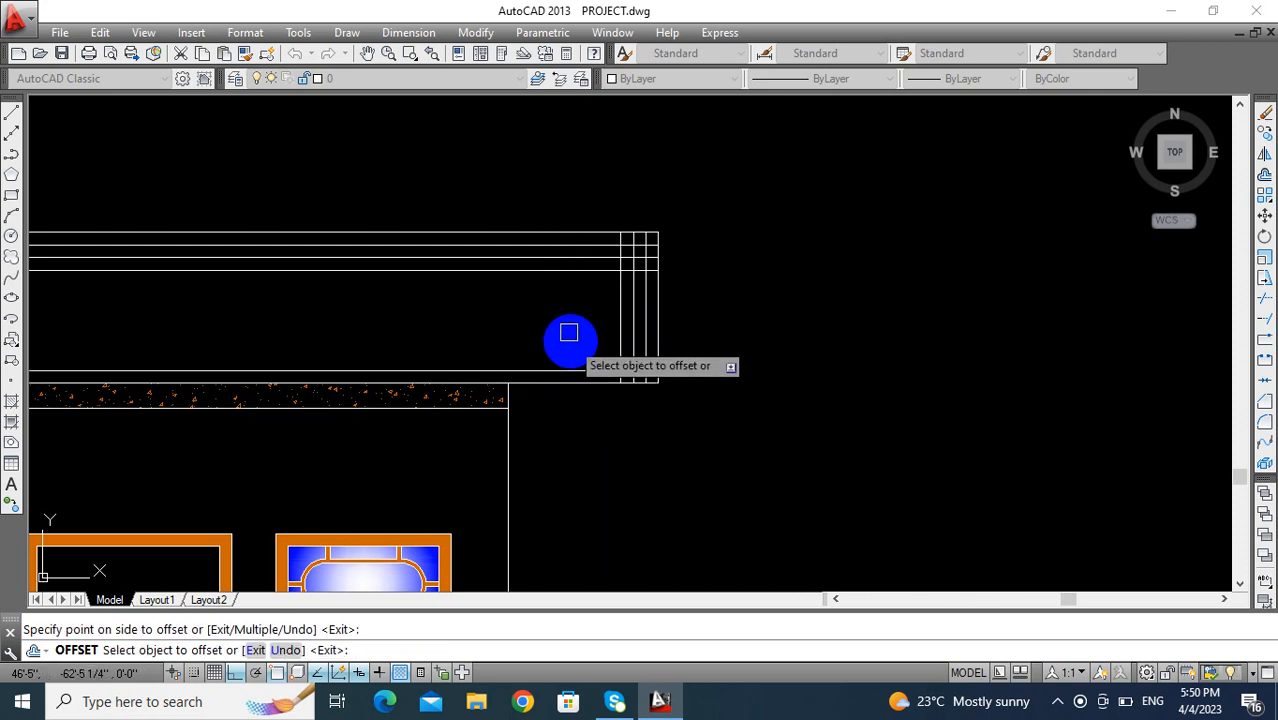
pyautogui.click(572, 370)
pyautogui.click(571, 310)
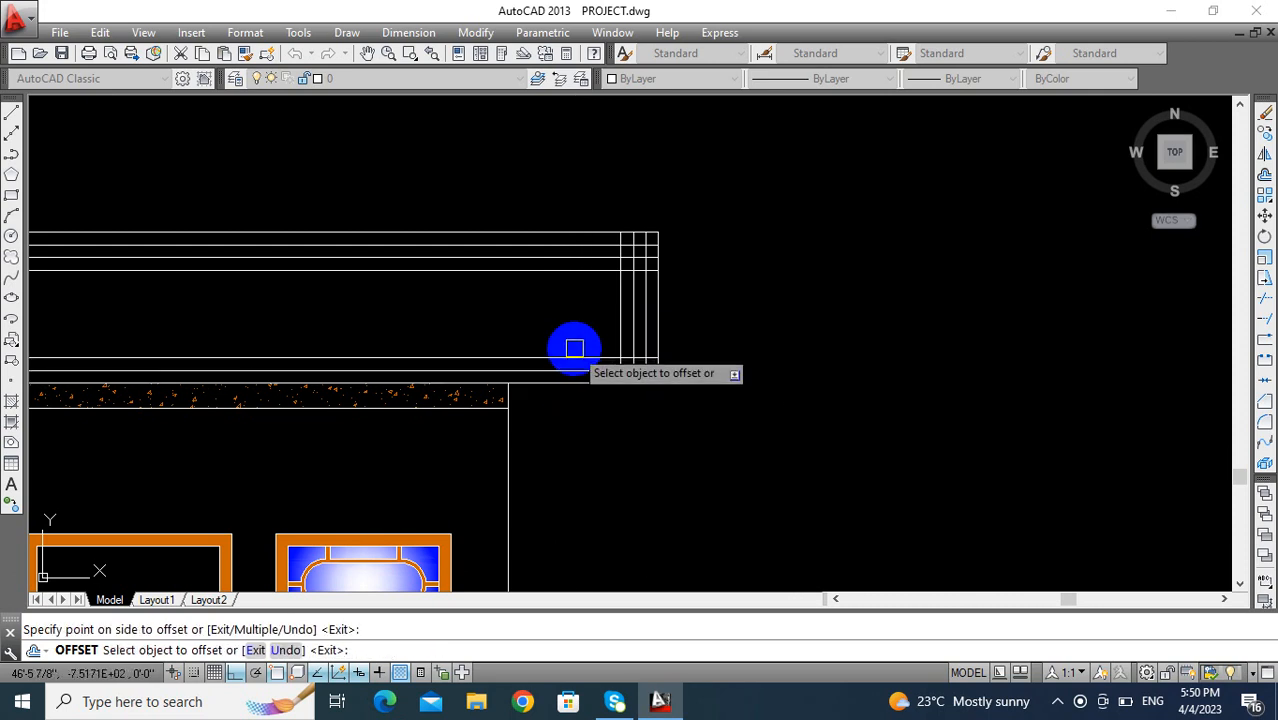
pyautogui.click(574, 350)
pyautogui.click(582, 294)
pyautogui.scroll(5, 545, 288)
pyautogui.press('Escape')
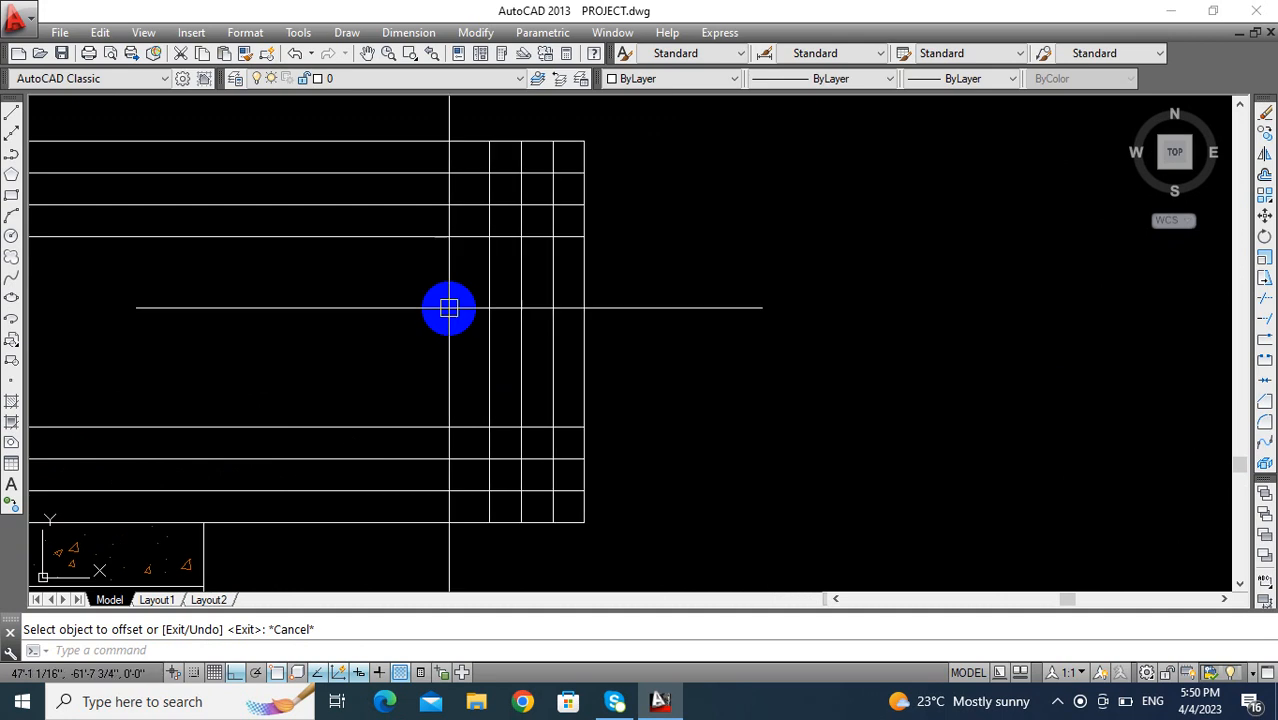
# - Trim the overlapping offset lines at the parapet's upper right corner so the three upper bands step inward
pyautogui.press('Escape')
pyautogui.write('T')
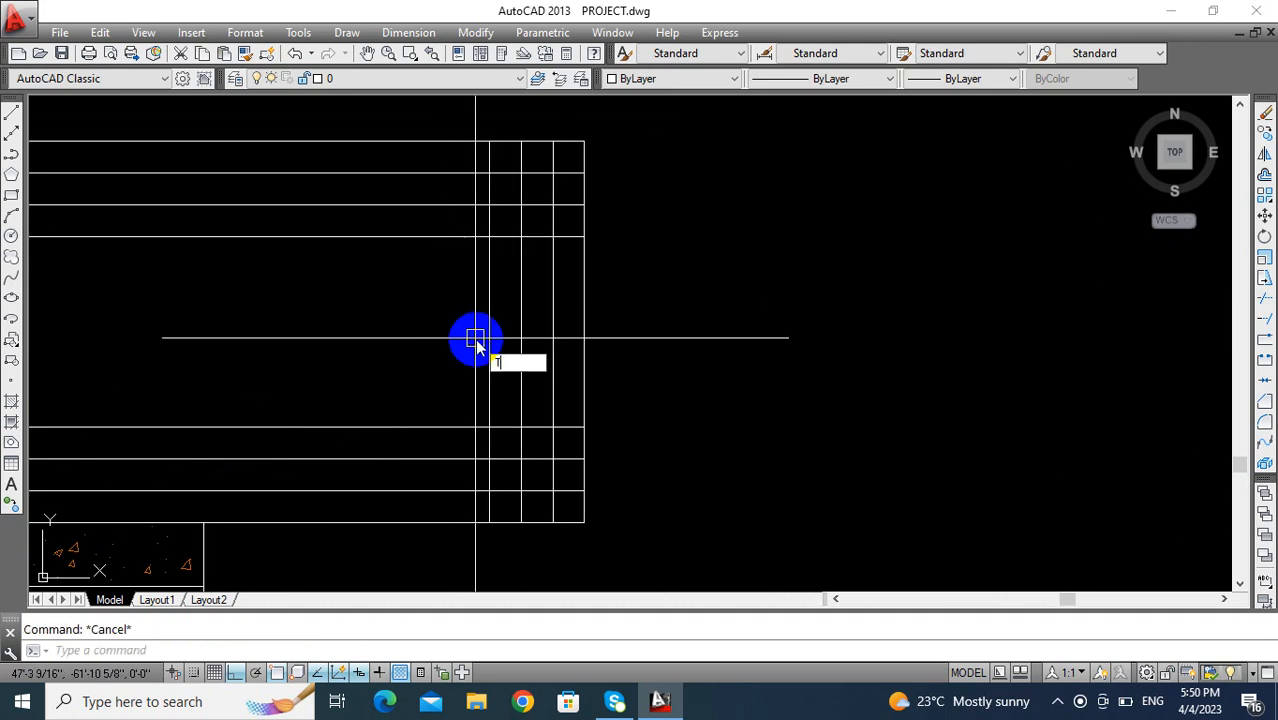
pyautogui.write('R')
pyautogui.press('Return')
pyautogui.press('Return')
pyautogui.moveTo(585, 163)
pyautogui.mouseDown(button='middle')
pyautogui.moveTo(585, 237)
pyautogui.moveTo(609, 157)
pyautogui.mouseUp(button='middle')
pyautogui.scroll(2, 582, 262)
pyautogui.click(608, 192)
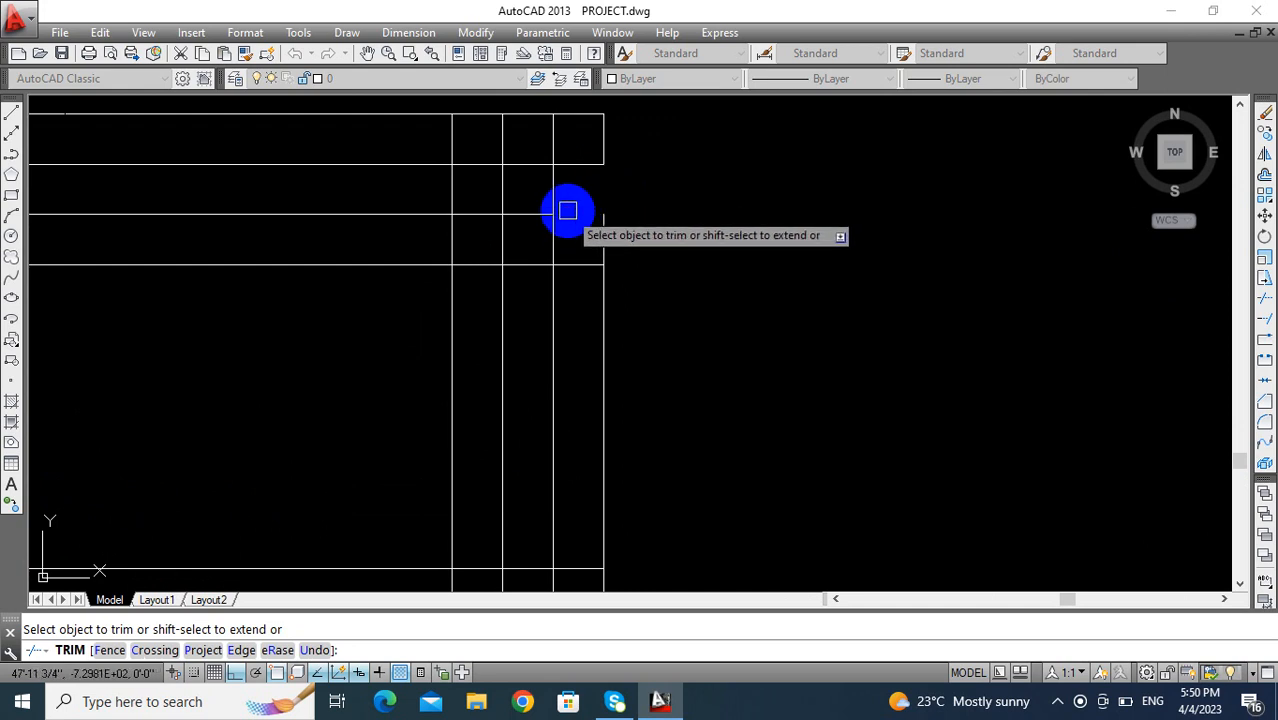
pyautogui.click(567, 212)
pyautogui.click(521, 260)
pyautogui.click(502, 284)
pyautogui.moveTo(494, 343); pyautogui.dragTo(517, 168, button='middle')
pyautogui.scroll(-2, 525, 282)
pyautogui.moveTo(517, 325); pyautogui.dragTo(517, 318, button='middle')
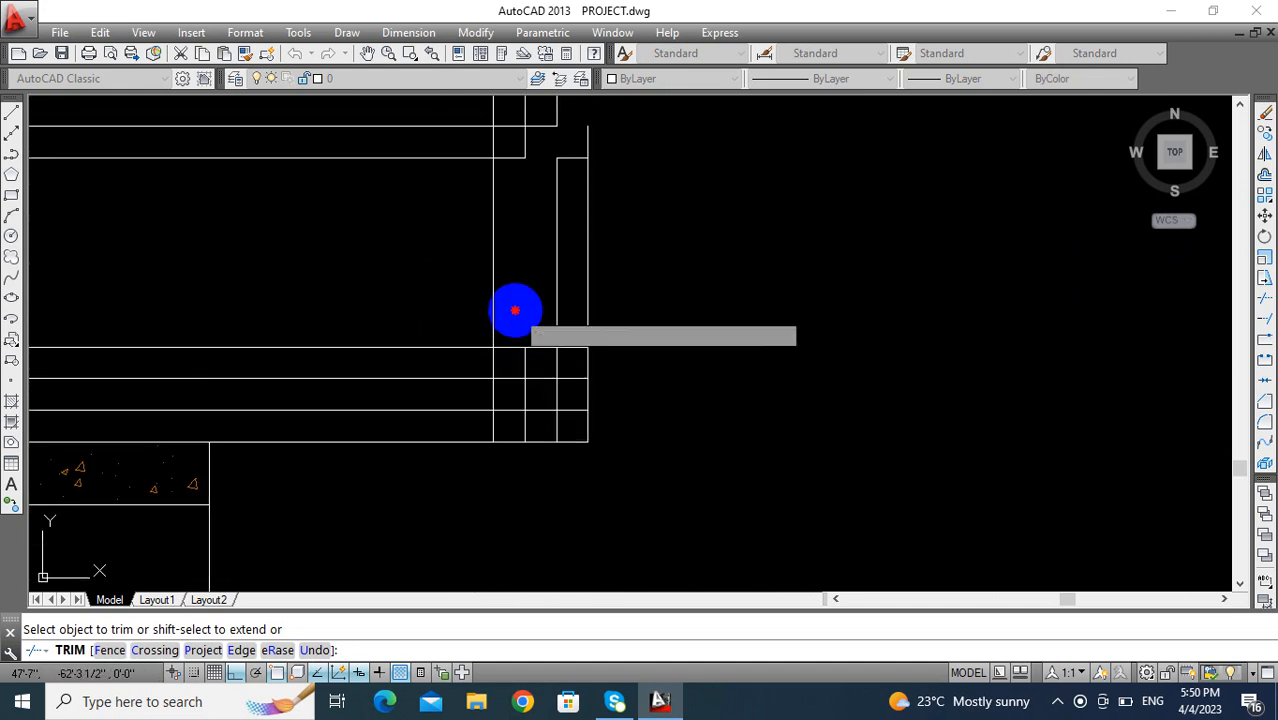
# - Trim the lower bands beyond the innermost vertical line and remove the vertical segments crossing the upper bands
pyautogui.click(514, 309)
pyautogui.click(502, 485)
pyautogui.scroll(-3, 518, 373)
pyautogui.moveTo(517, 393); pyautogui.dragTo(517, 386, button='middle')
pyautogui.scroll(5, 522, 342)
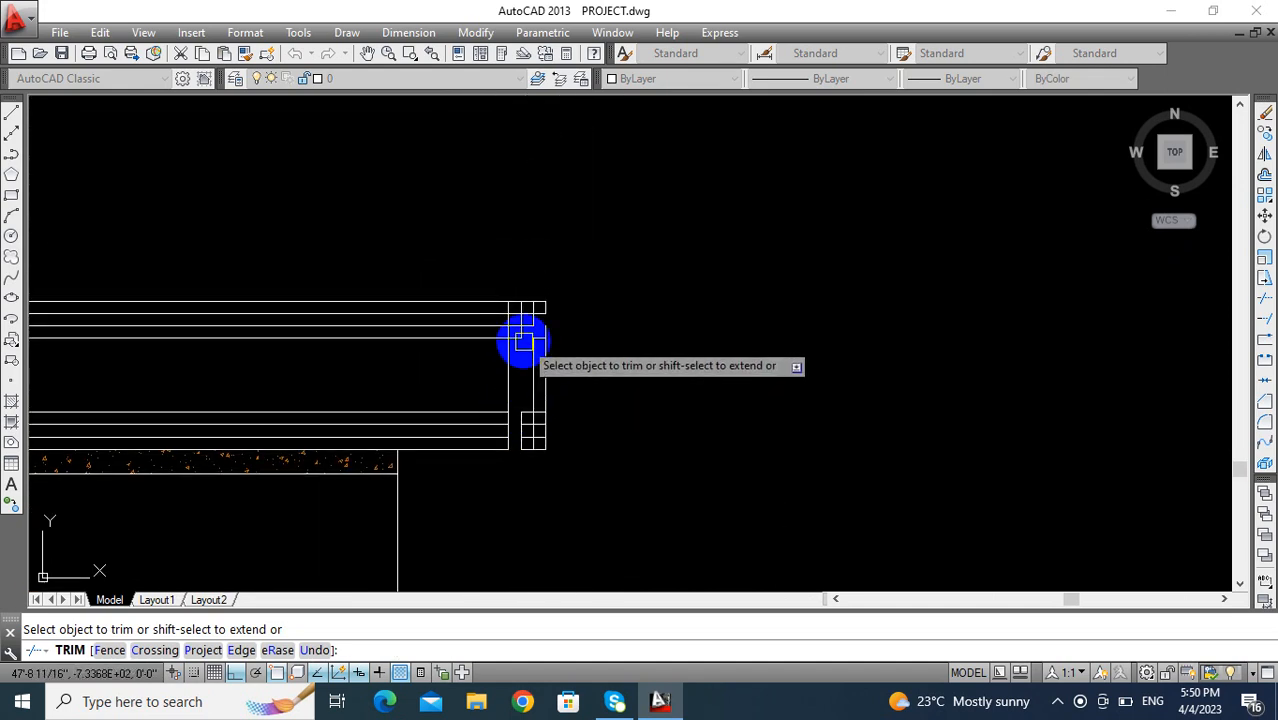
pyautogui.click(549, 217)
pyautogui.click(403, 218)
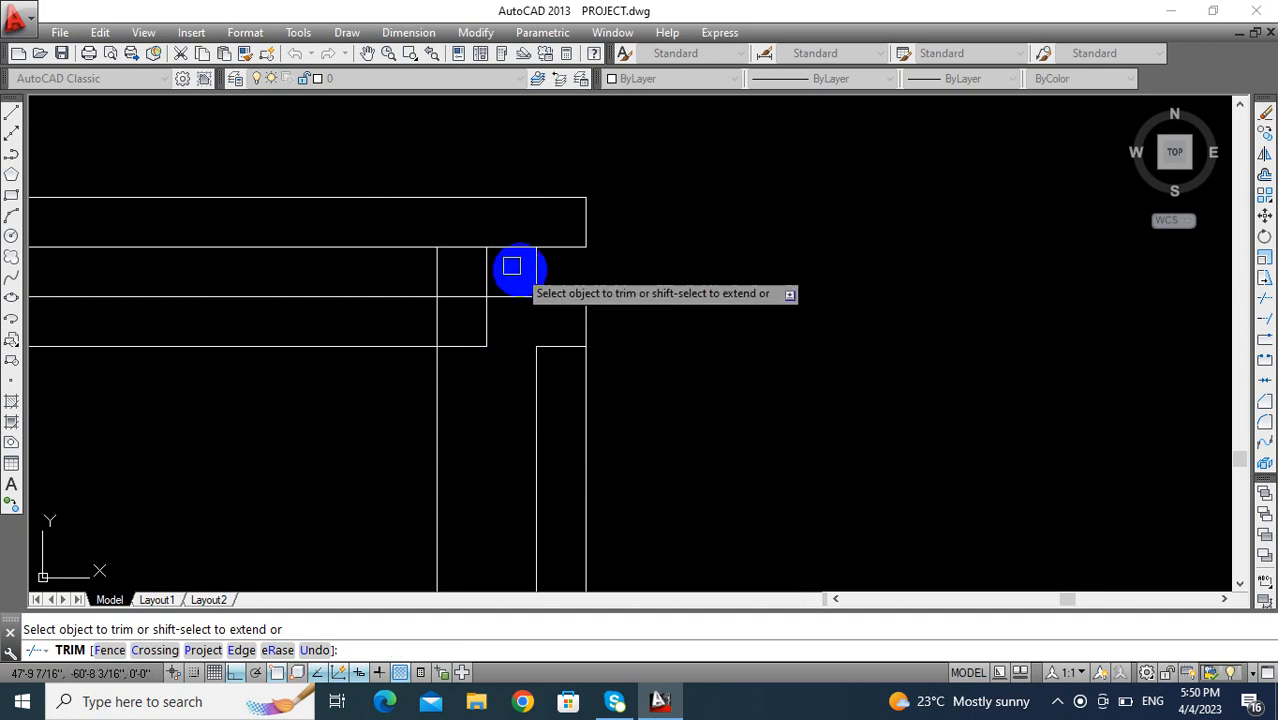
pyautogui.click(490, 271)
pyautogui.scroll(-3, 451, 320)
pyautogui.press('Escape')
# - Delete the leftover line pieces outside the parapet's right end, beside the middle face and the lower bands
pyautogui.click(580, 262)
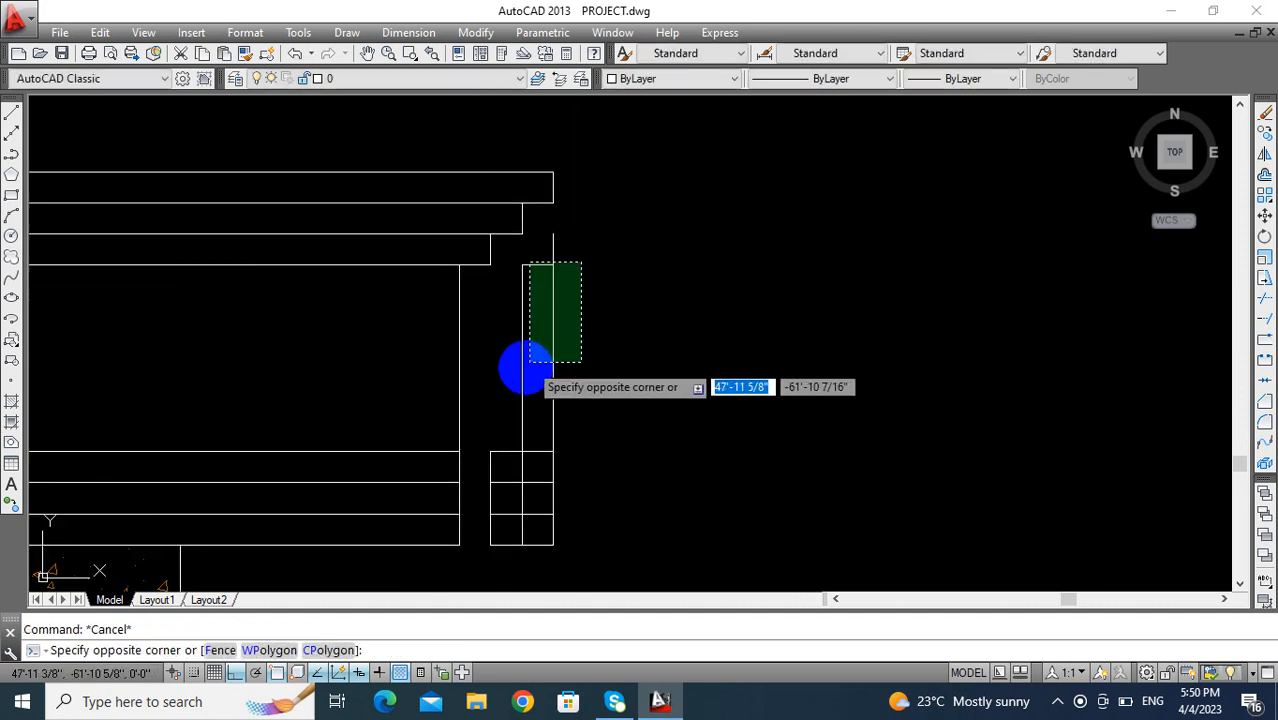
pyautogui.click(490, 545)
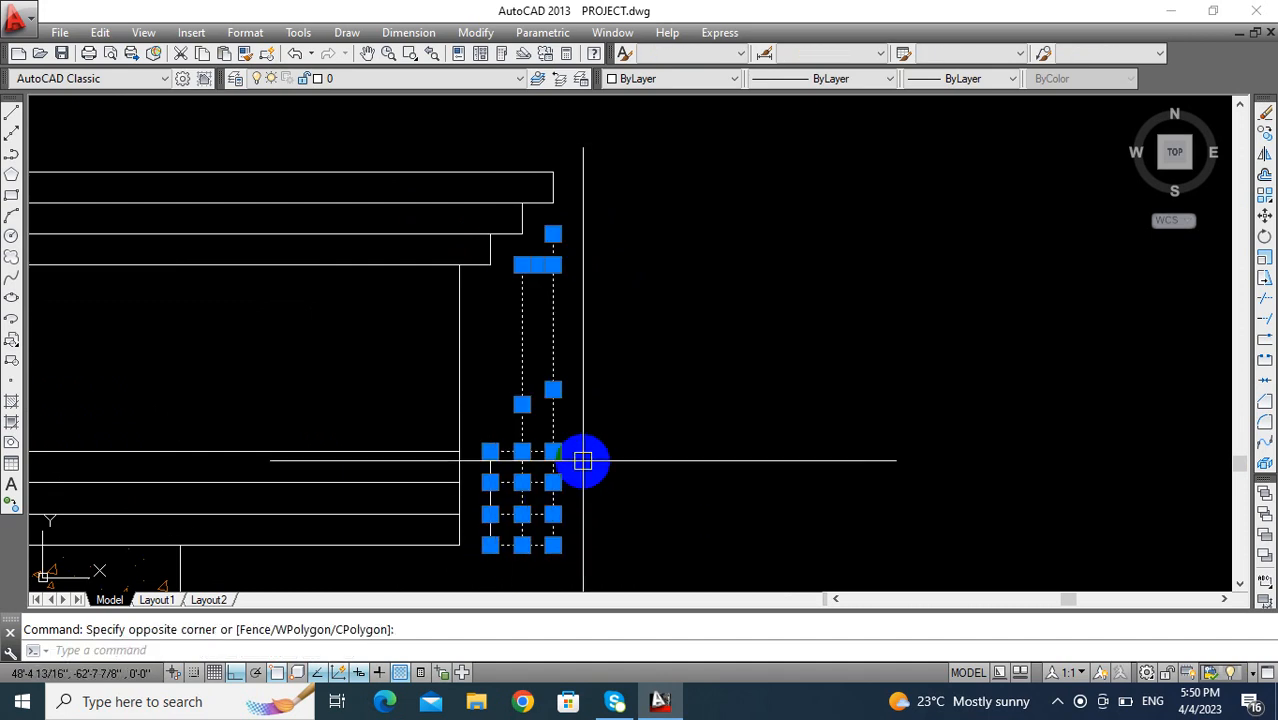
pyautogui.press('Delete')
pyautogui.click(533, 449)
pyautogui.click(480, 492)
pyautogui.press('Delete')
pyautogui.scroll(-2, 518, 415)
pyautogui.moveTo(518, 415)
pyautogui.mouseDown(button='middle')
pyautogui.moveTo(579, 372)
pyautogui.moveTo(623, 363)
pyautogui.moveTo(643, 374)
pyautogui.mouseUp(button='middle')
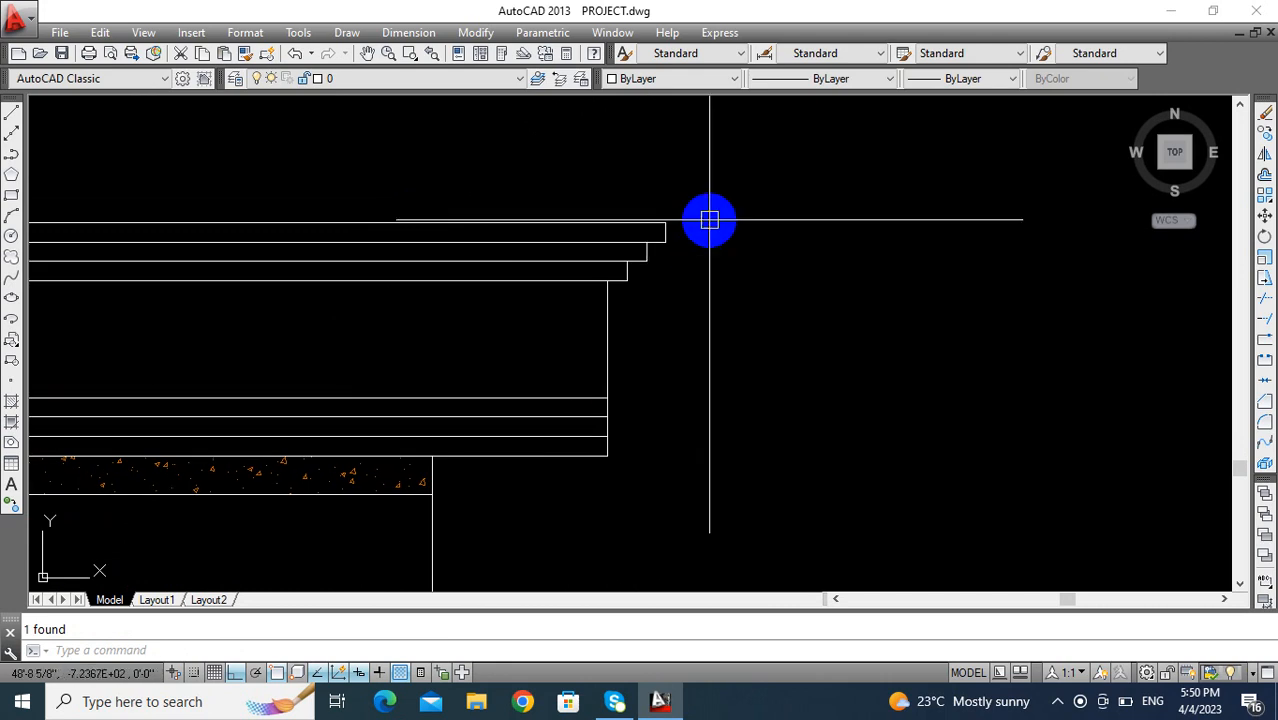
# - Offset the parapet's right vertical edge inward three times at a distance of 3 inches
pyautogui.moveTo(719, 343); pyautogui.dragTo(760, 351, button='middle')
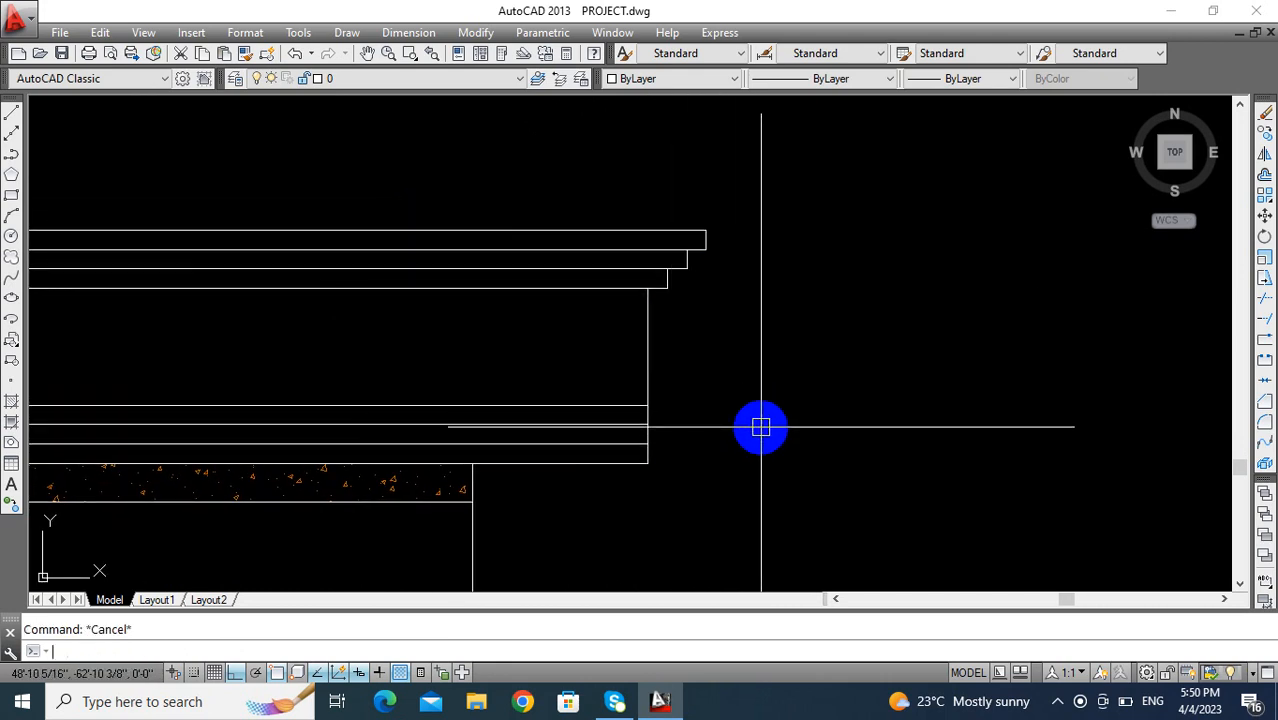
pyautogui.press('Return')
pyautogui.write('3')
pyautogui.press('Return')
pyautogui.click(649, 350)
pyautogui.click(512, 346)
pyautogui.click(584, 346)
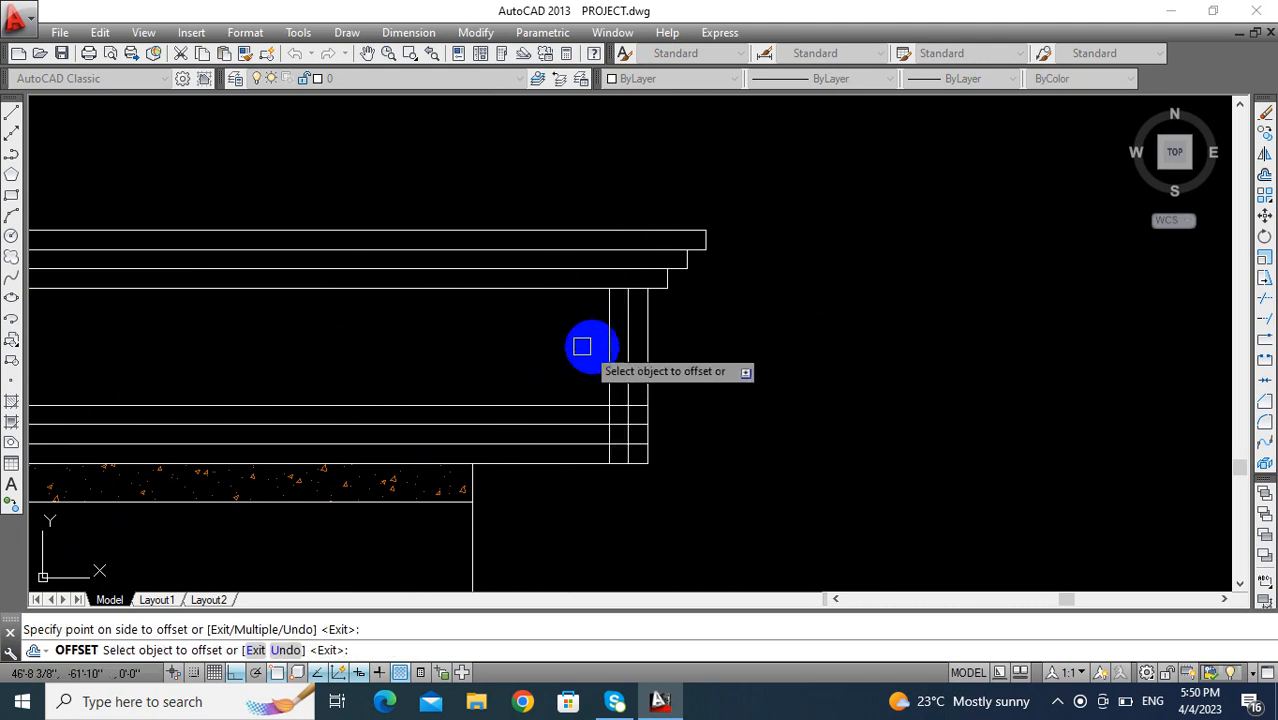
pyautogui.click(508, 346)
pyautogui.press('Escape')
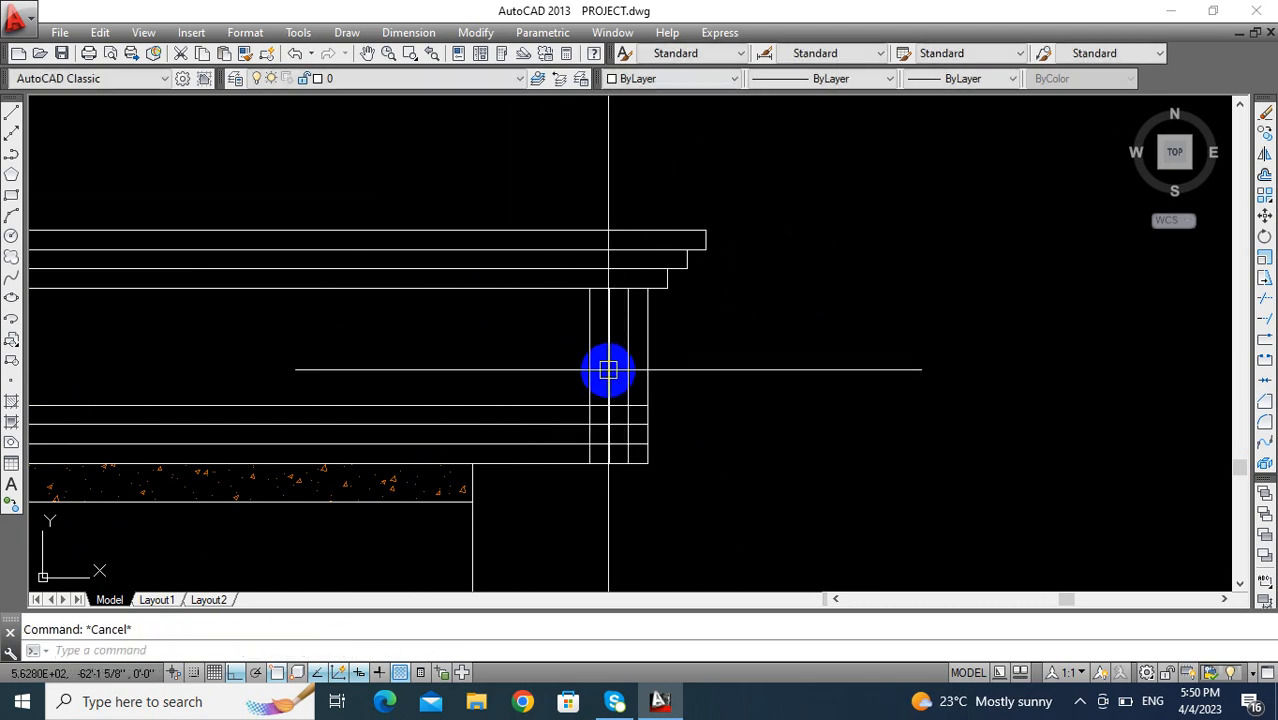
# - Trim the vertical lines above the lower bands and cut the overlapping ends at the lower right corner into steps
pyautogui.press('Return')
pyautogui.press('Return')
pyautogui.click(682, 357)
pyautogui.click(565, 368)
pyautogui.moveTo(645, 395)
pyautogui.mouseDown(button='middle')
pyautogui.moveTo(647, 317)
pyautogui.moveTo(679, 294)
pyautogui.mouseUp(button='middle')
pyautogui.scroll(4, 630, 354)
pyautogui.scroll(2, 642, 317)
pyautogui.scroll(2, 676, 300)
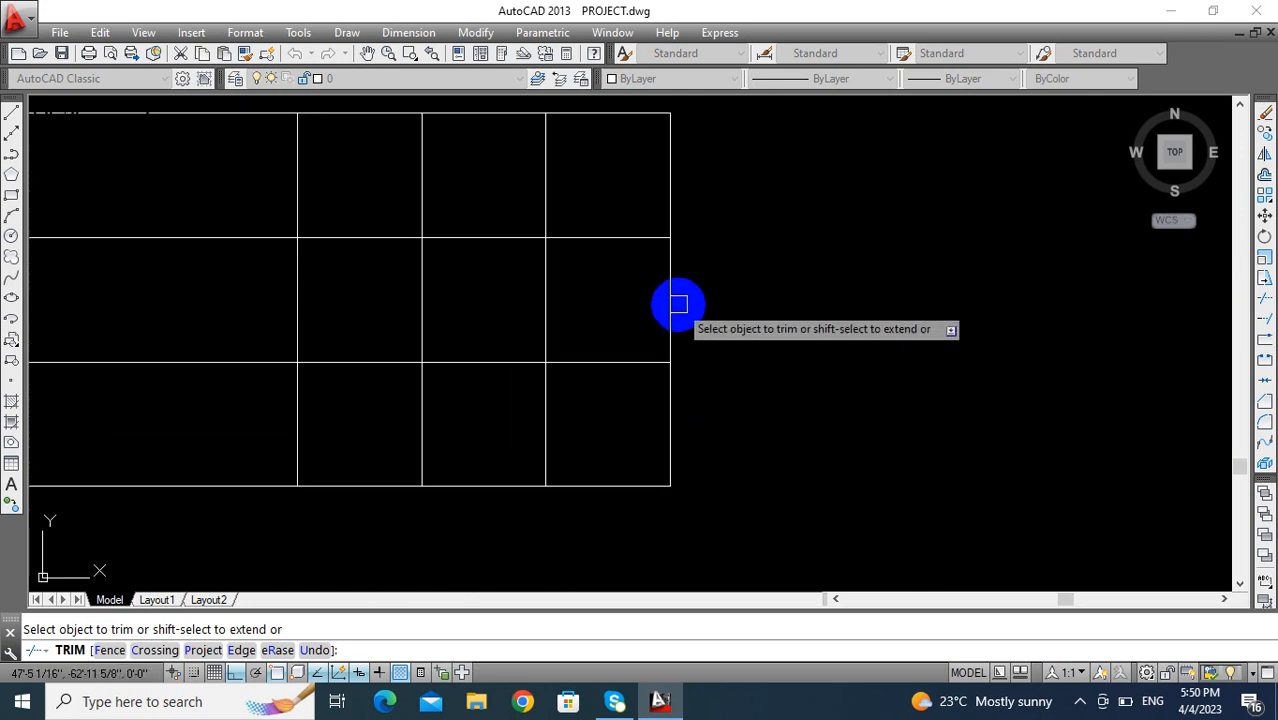
pyautogui.click(596, 361)
pyautogui.click(546, 400)
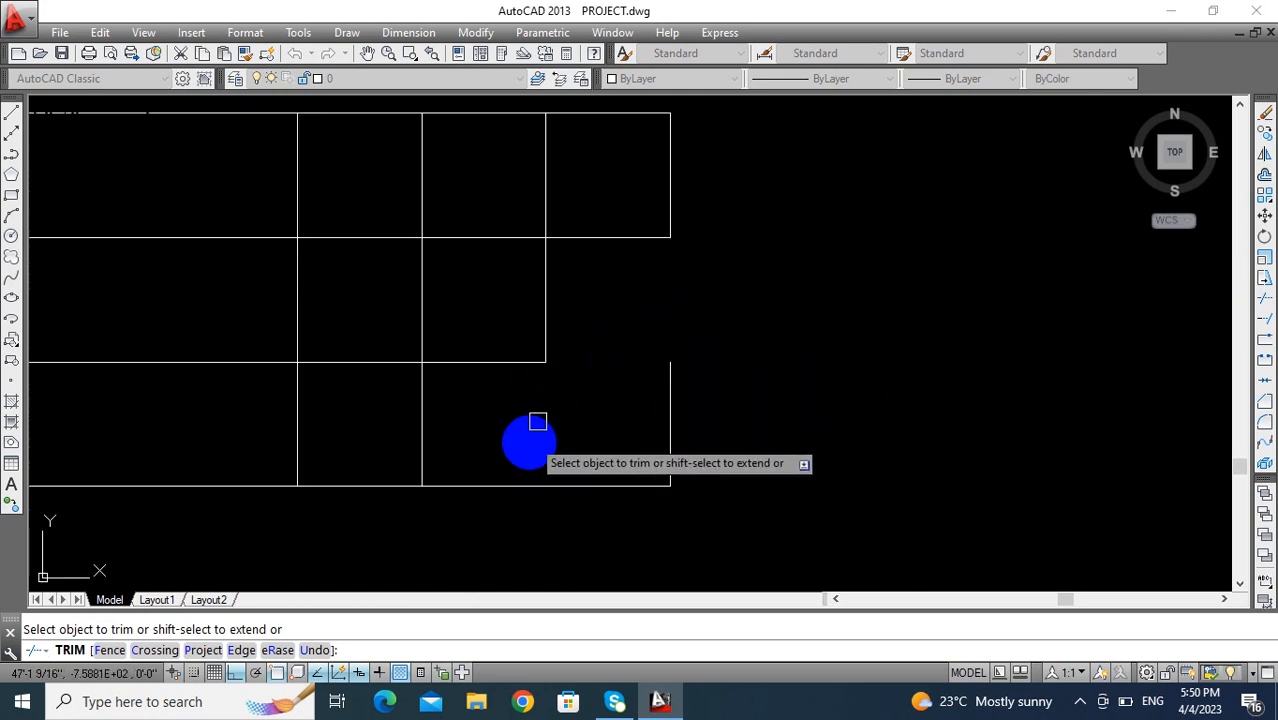
pyautogui.click(502, 491)
# - Trim away the vertical segments crossing the parapet's lower bands, keeping the stepped outline
pyautogui.scroll(-3, 502, 502)
pyautogui.moveTo(502, 502); pyautogui.dragTo(625, 426, button='middle')
pyautogui.moveTo(630, 379); pyautogui.dragTo(676, 379, button='middle')
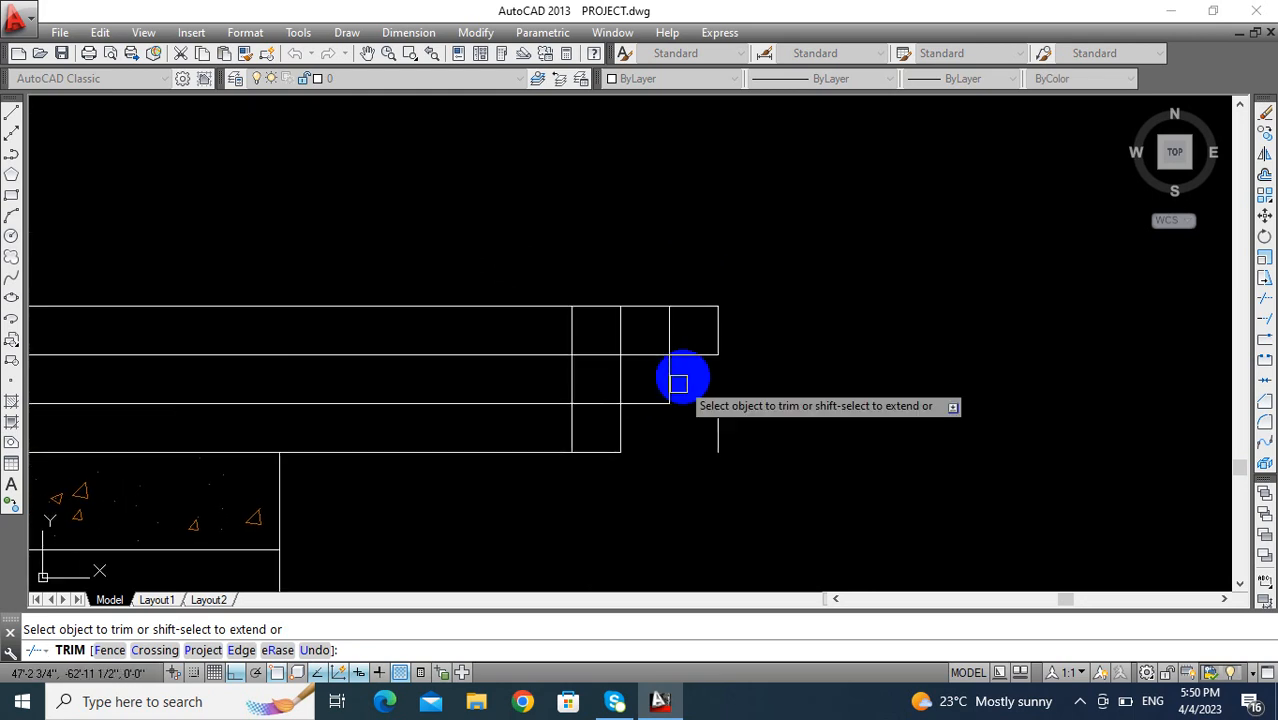
pyautogui.scroll(2, 680, 360)
pyautogui.click(687, 318)
pyautogui.click(467, 330)
pyautogui.click(613, 379)
pyautogui.click(487, 410)
pyautogui.press('Escape')
# - Delete the two leftover short vertical lines inside and outside the lowest parapet band
pyautogui.click(494, 466)
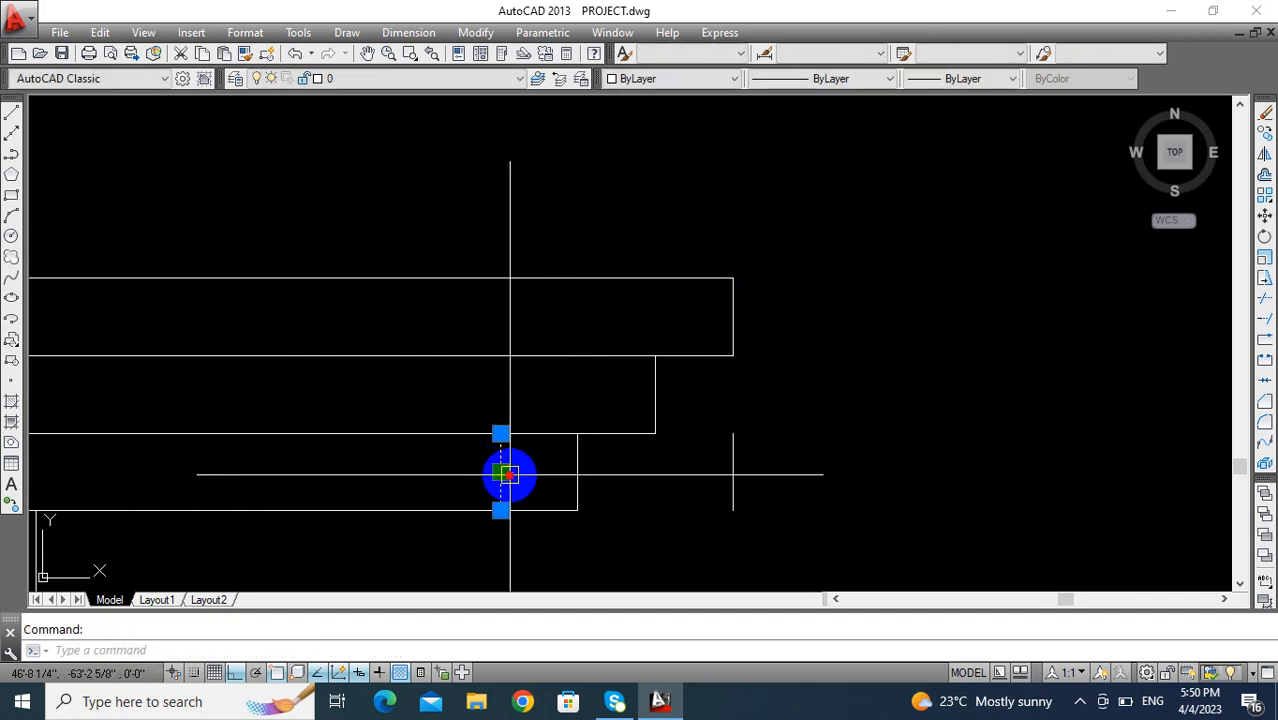
pyautogui.click(508, 471)
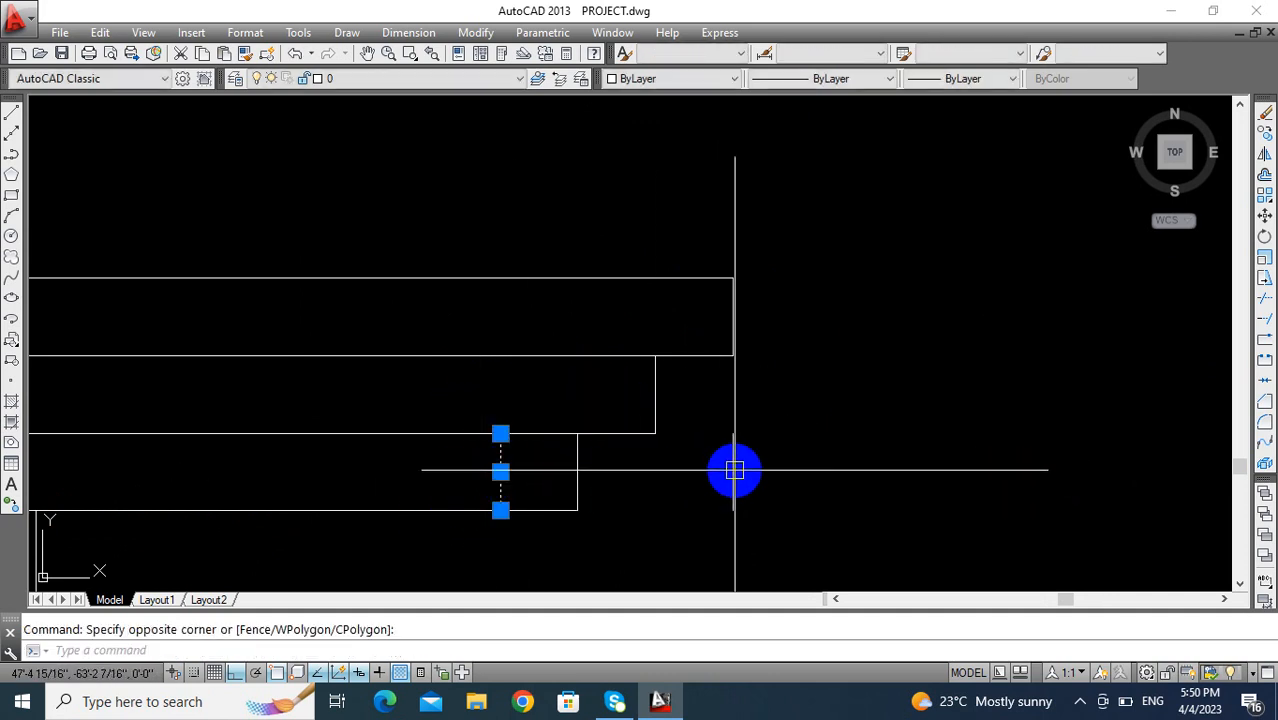
pyautogui.click(735, 467)
pyautogui.press('Return')
pyautogui.scroll(-2, 710, 408)
pyautogui.moveTo(711, 395); pyautogui.dragTo(664, 477, button='middle')
pyautogui.scroll(-1, 662, 479)
pyautogui.moveTo(675, 420); pyautogui.dragTo(599, 325, button='middle')
pyautogui.press('Escape')
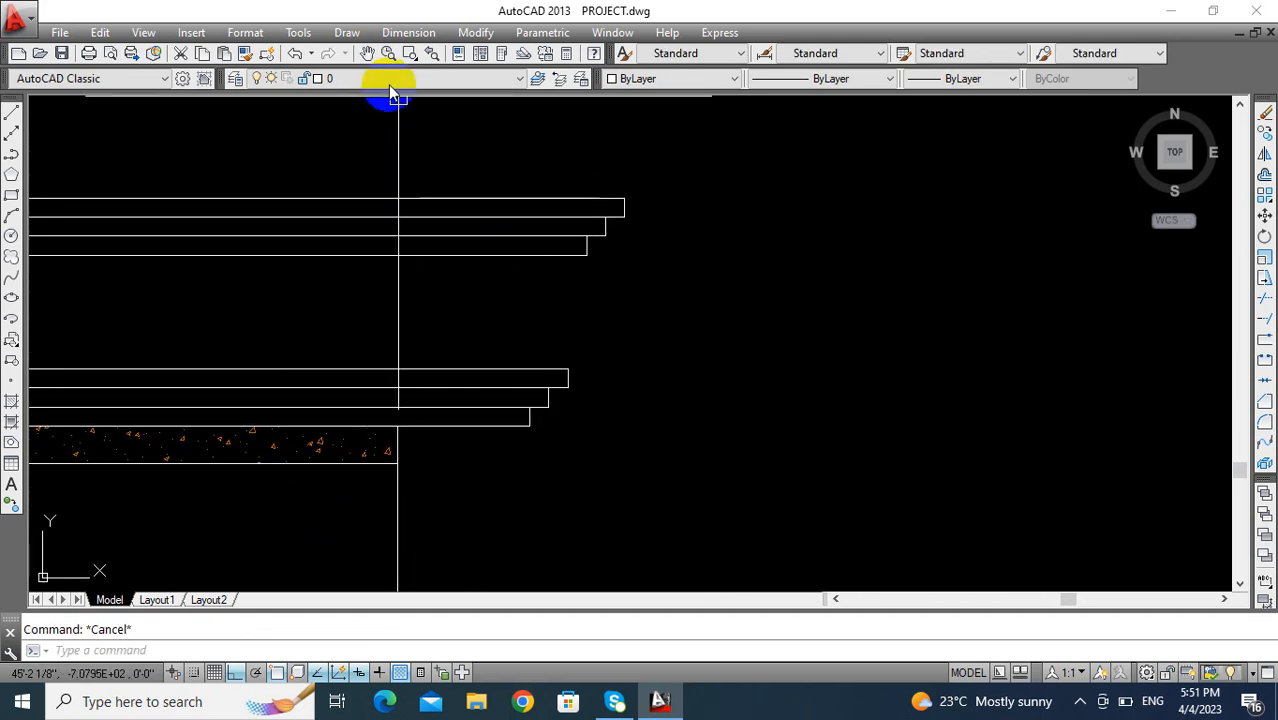
# - Draw a Start, End, Direction arc from the lowest upper band's right corner to the top corner of the lower bands
pyautogui.click(348, 33)
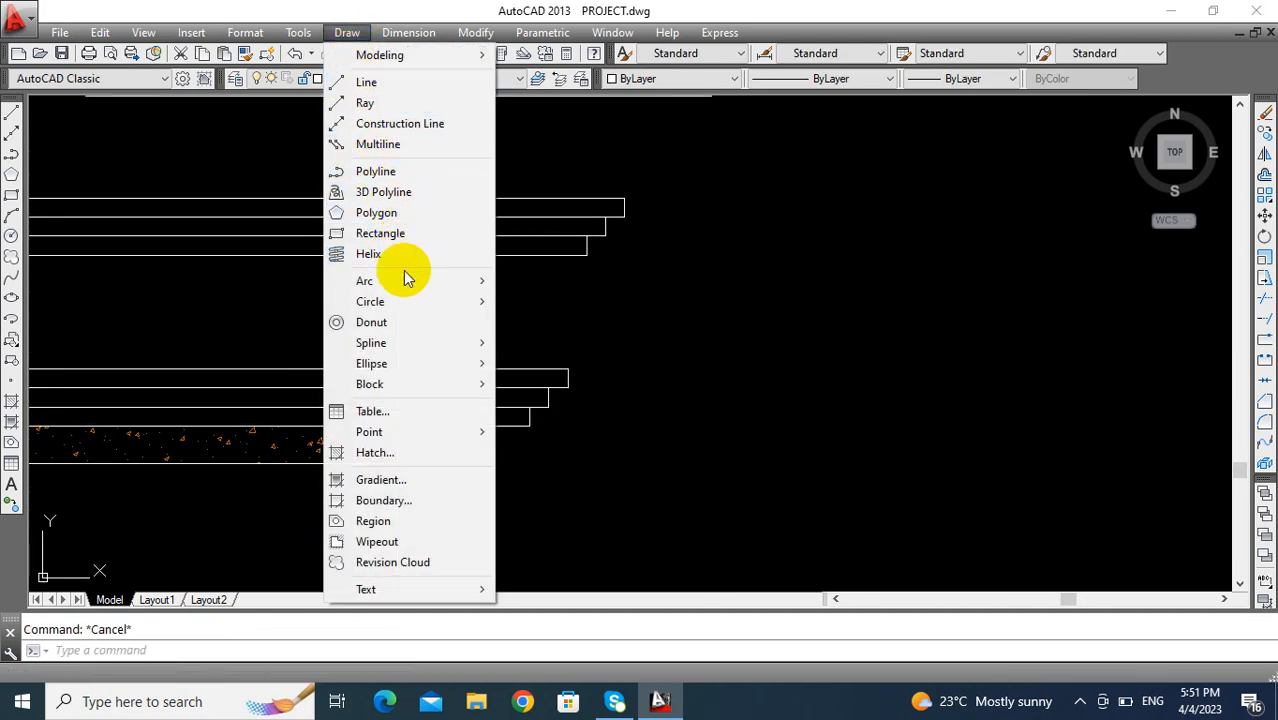
pyautogui.moveTo(440, 280)
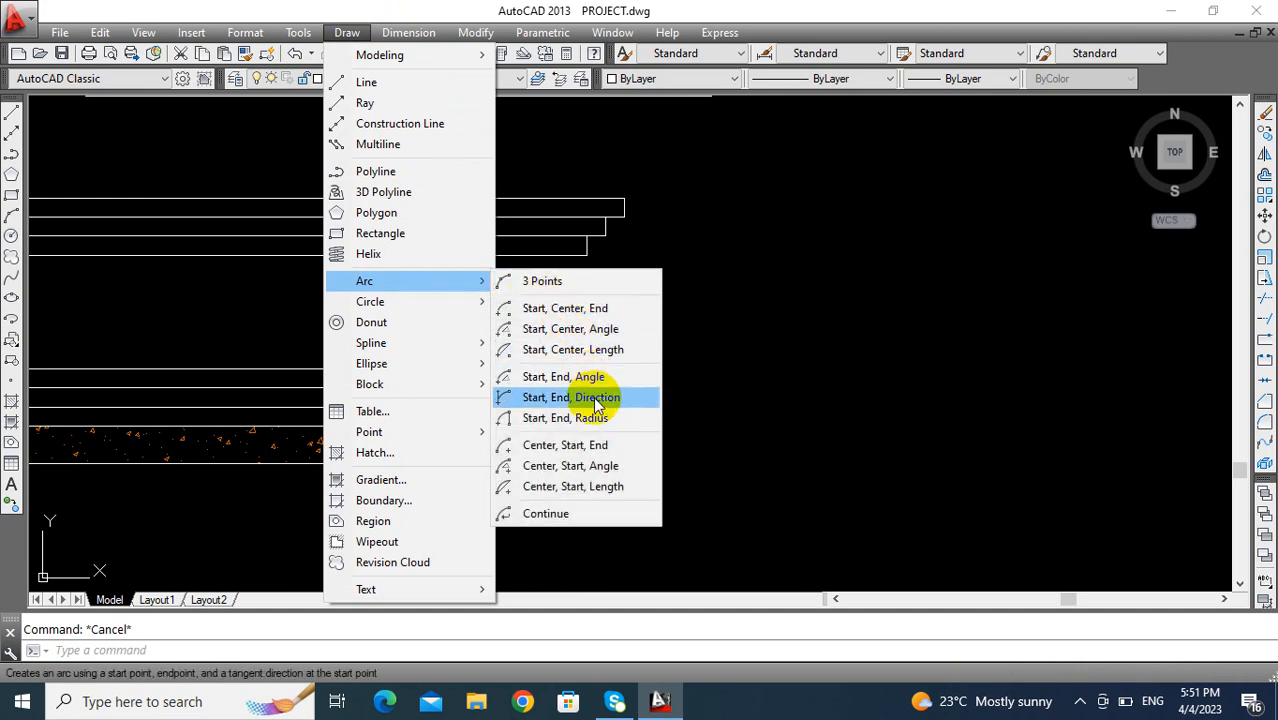
pyautogui.click(597, 398)
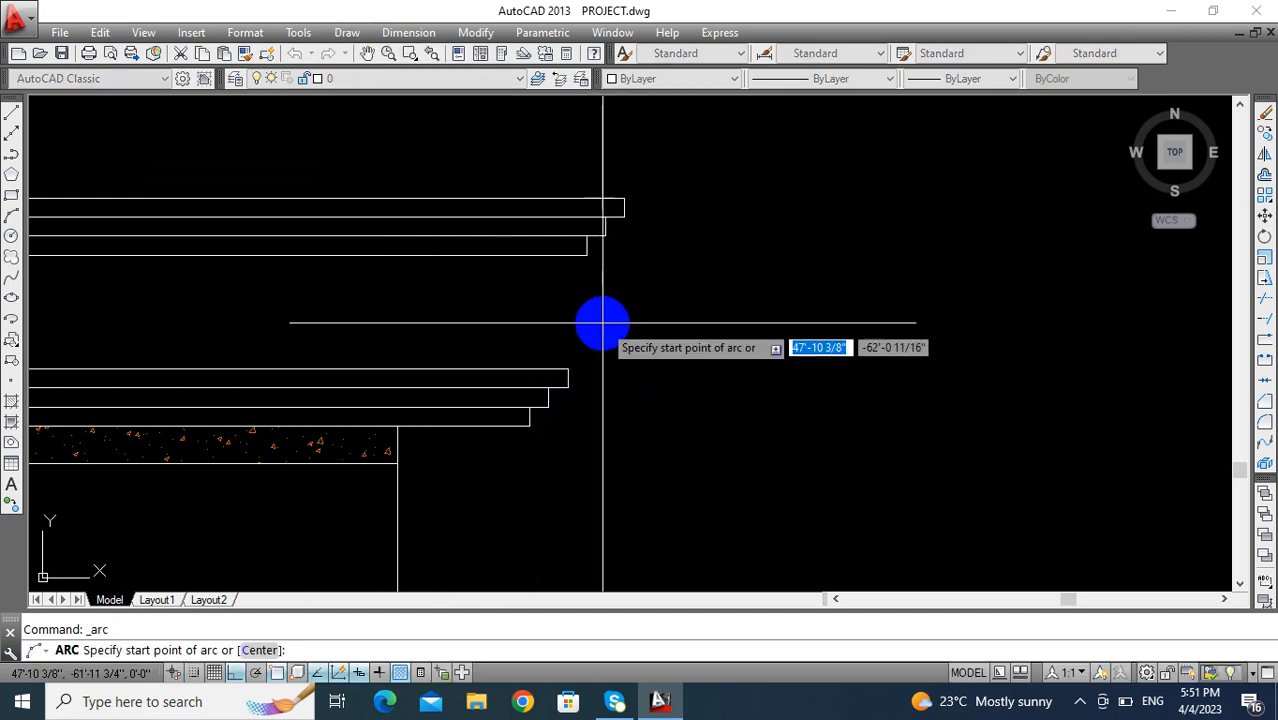
pyautogui.click(587, 255)
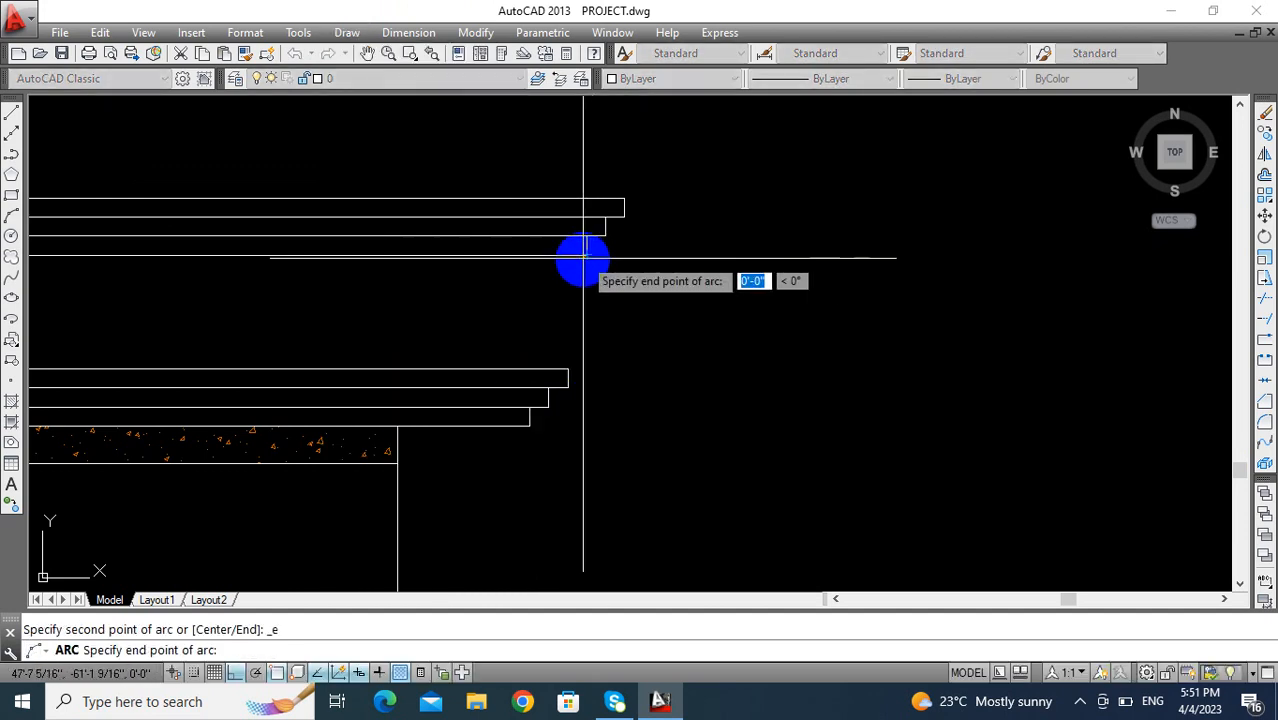
pyautogui.click(570, 369)
pyautogui.moveTo(540, 304); pyautogui.dragTo(816, 291, button='middle')
pyautogui.scroll(-4, 827, 274)
pyautogui.moveTo(845, 337)
pyautogui.mouseDown(button='middle')
pyautogui.moveTo(936, 370)
pyautogui.moveTo(899, 398)
pyautogui.mouseUp(button='middle')
pyautogui.press('Escape')
# - Mirror the parapet lines and curved right end about a vertical axis through the roof slab's midpoint, keeping the originals
pyautogui.write('MI')
pyautogui.press('Return')
pyautogui.click(938, 220)
pyautogui.click(886, 326)
pyautogui.press('Return')
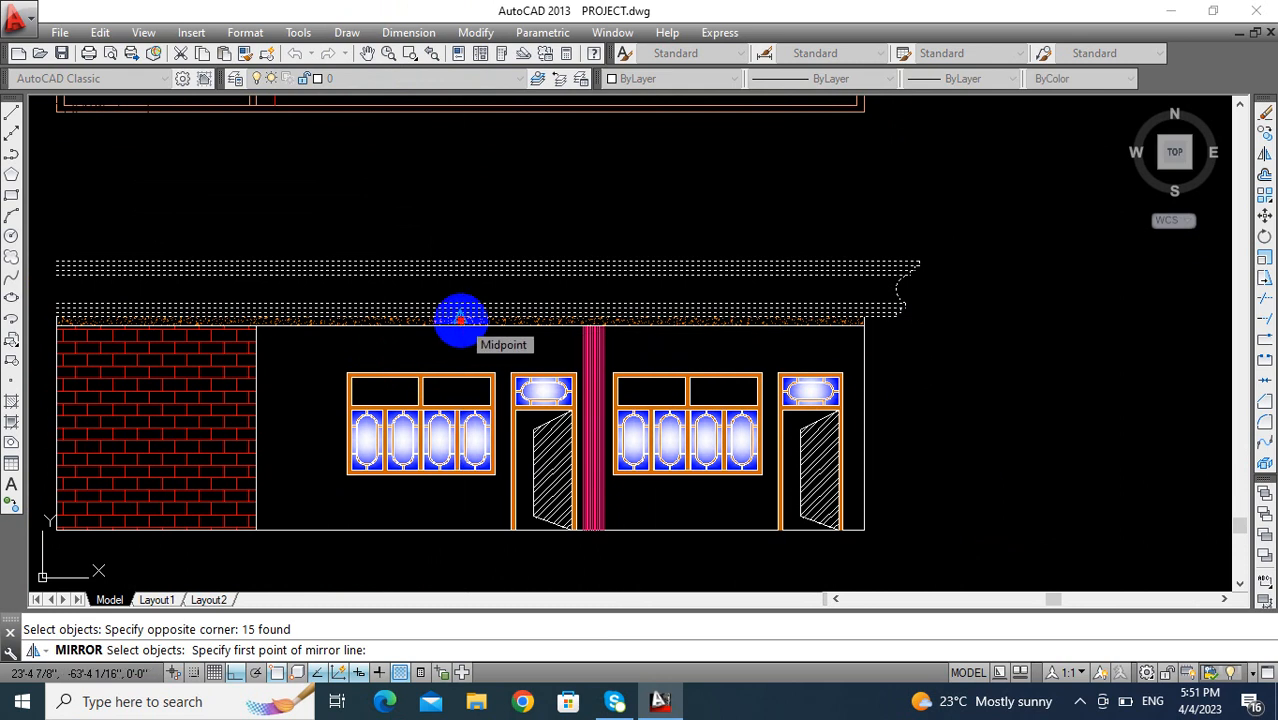
pyautogui.click(459, 318)
pyautogui.scroll(-2, 457, 300)
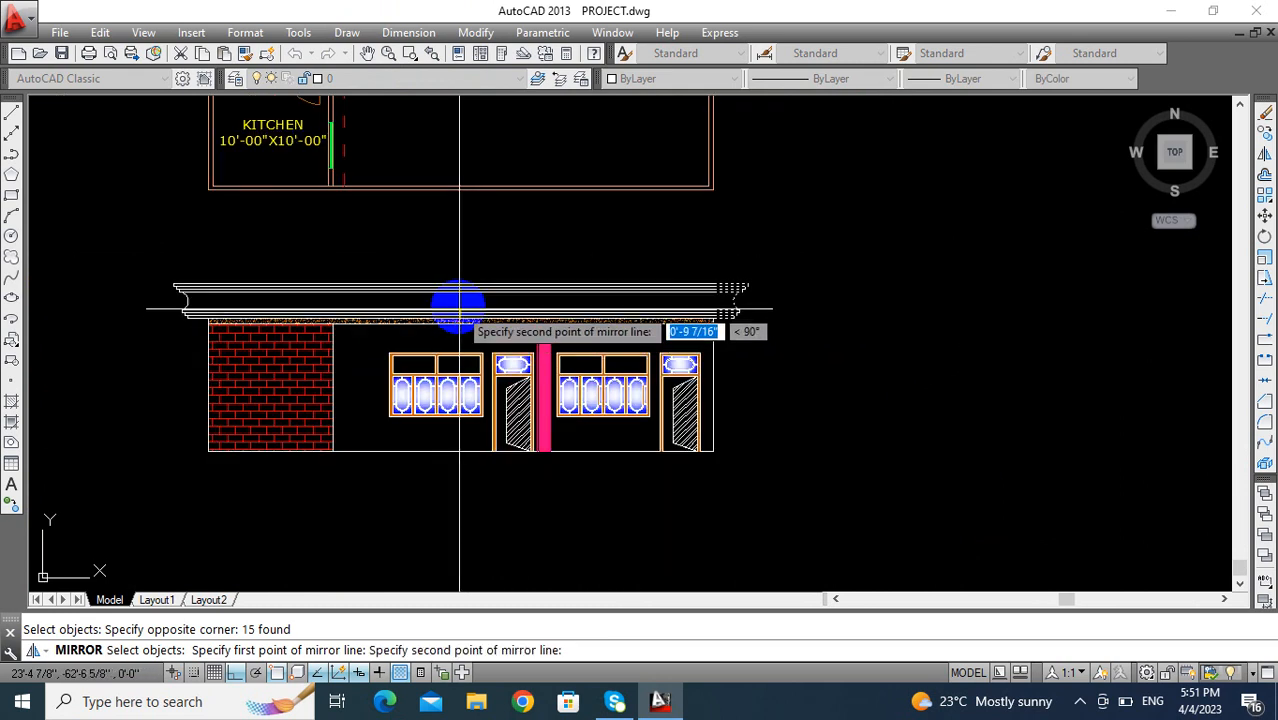
pyautogui.click(460, 231)
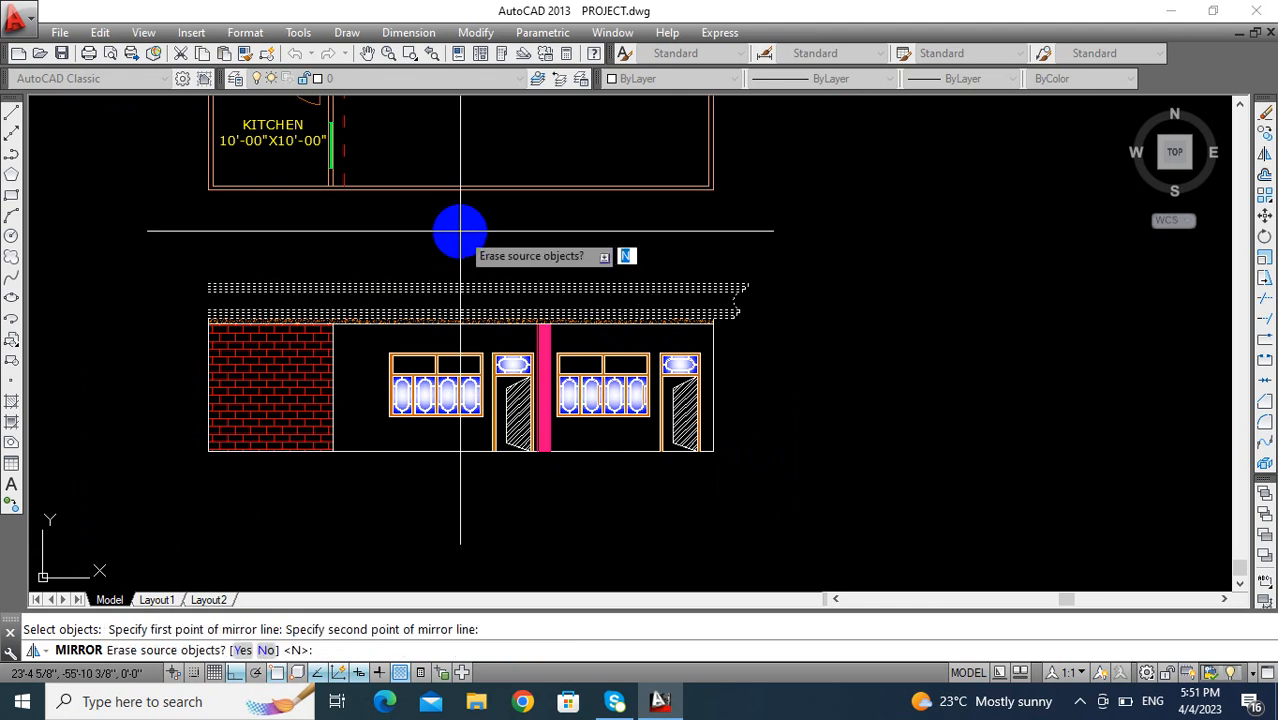
pyautogui.press('Return')
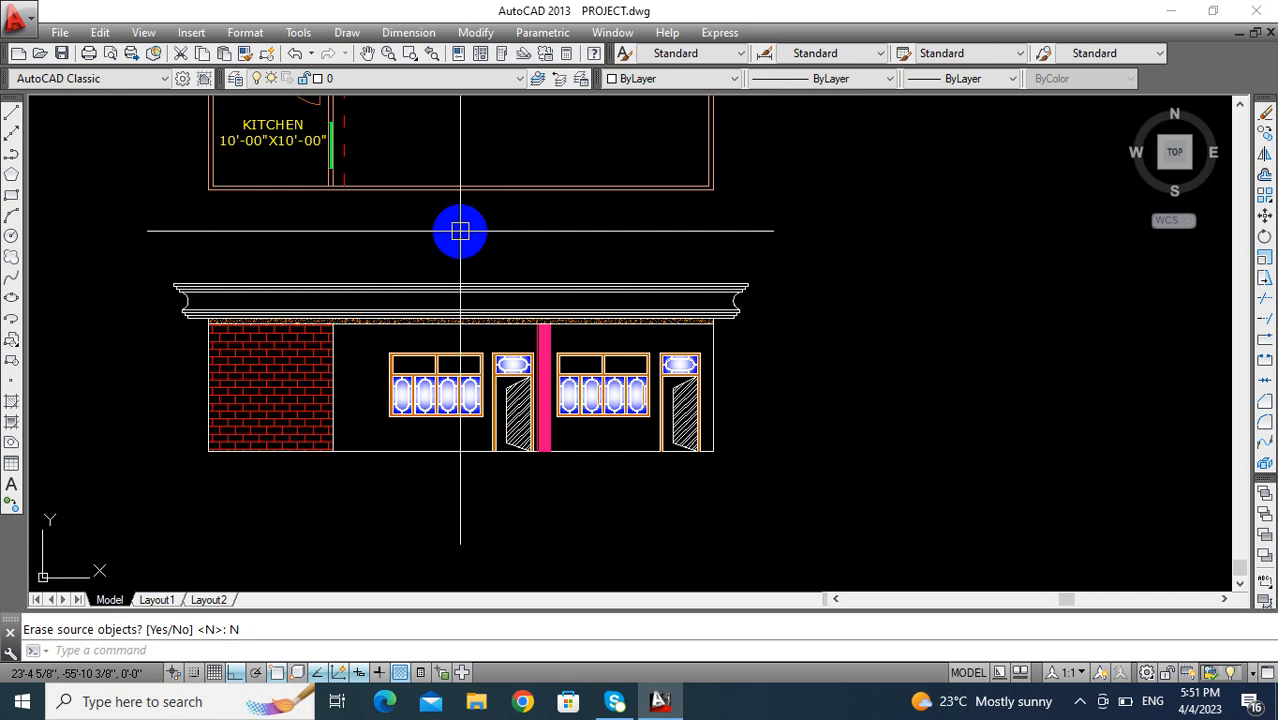
# - Examine the mirrored parapet profile across the whole front elevation
pyautogui.scroll(2, 470, 328)
pyautogui.moveTo(470, 328)
pyautogui.mouseDown(button='middle')
pyautogui.moveTo(578, 334)
pyautogui.moveTo(479, 351)
pyautogui.moveTo(632, 353)
pyautogui.mouseUp(button='middle')
pyautogui.scroll(-4, 633, 353)
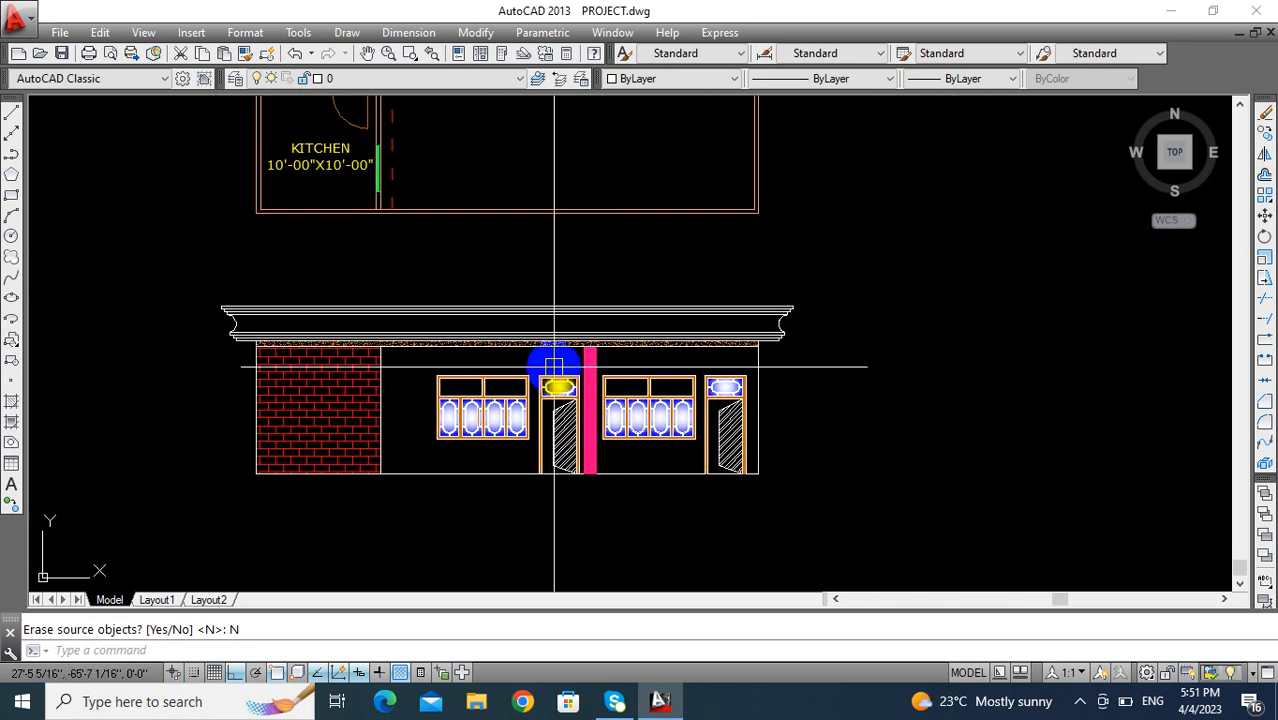
pyautogui.moveTo(741, 399); pyautogui.dragTo(688, 386, button='middle')
pyautogui.moveTo(539, 394); pyautogui.dragTo(613, 408, button='middle')
pyautogui.scroll(2, 494, 382)
pyautogui.moveTo(494, 382); pyautogui.dragTo(599, 436, button='middle')
pyautogui.scroll(2, 522, 408)
pyautogui.moveTo(522, 408); pyautogui.dragTo(557, 471, button='middle')
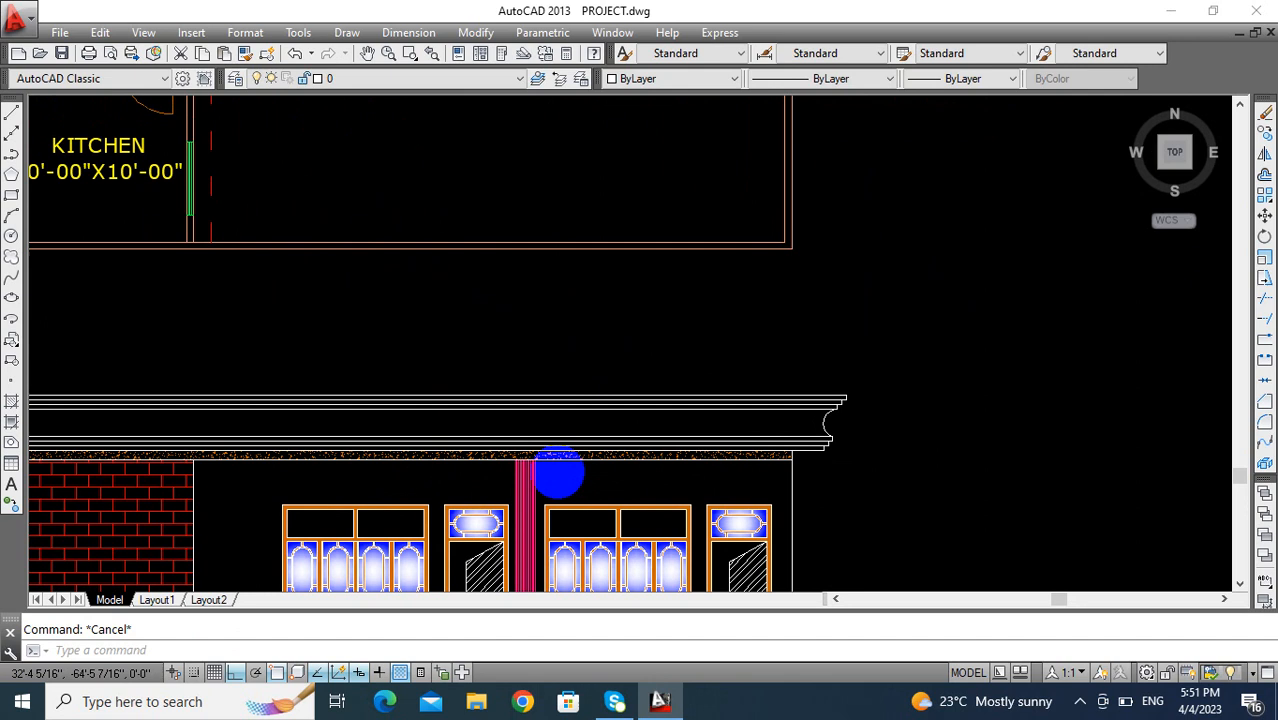
# - Offset the parapet's top line upward by 24 inches
pyautogui.press('o')
pyautogui.press('Return')
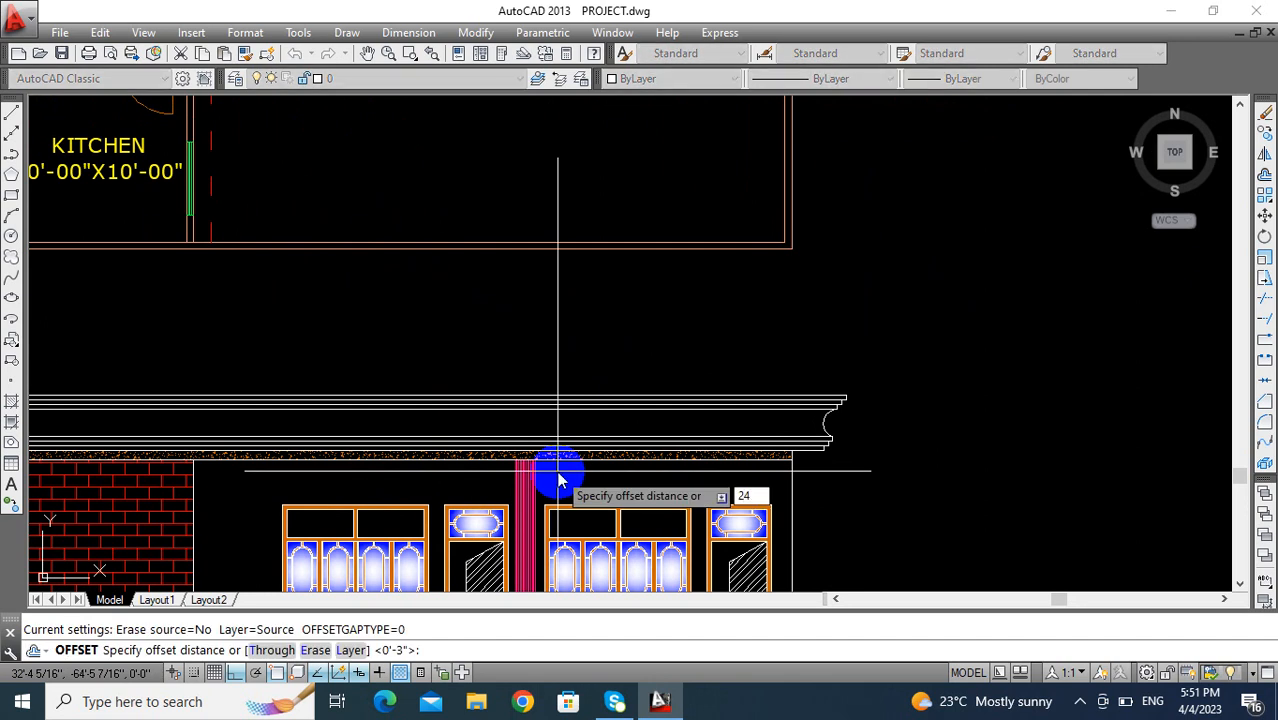
pyautogui.write('24')
pyautogui.press('Return')
pyautogui.scroll(5, 823, 398)
pyautogui.click(792, 388)
pyautogui.click(770, 337)
pyautogui.scroll(-5, 819, 377)
pyautogui.moveTo(819, 377); pyautogui.dragTo(622, 414, button='middle')
pyautogui.press('Escape')
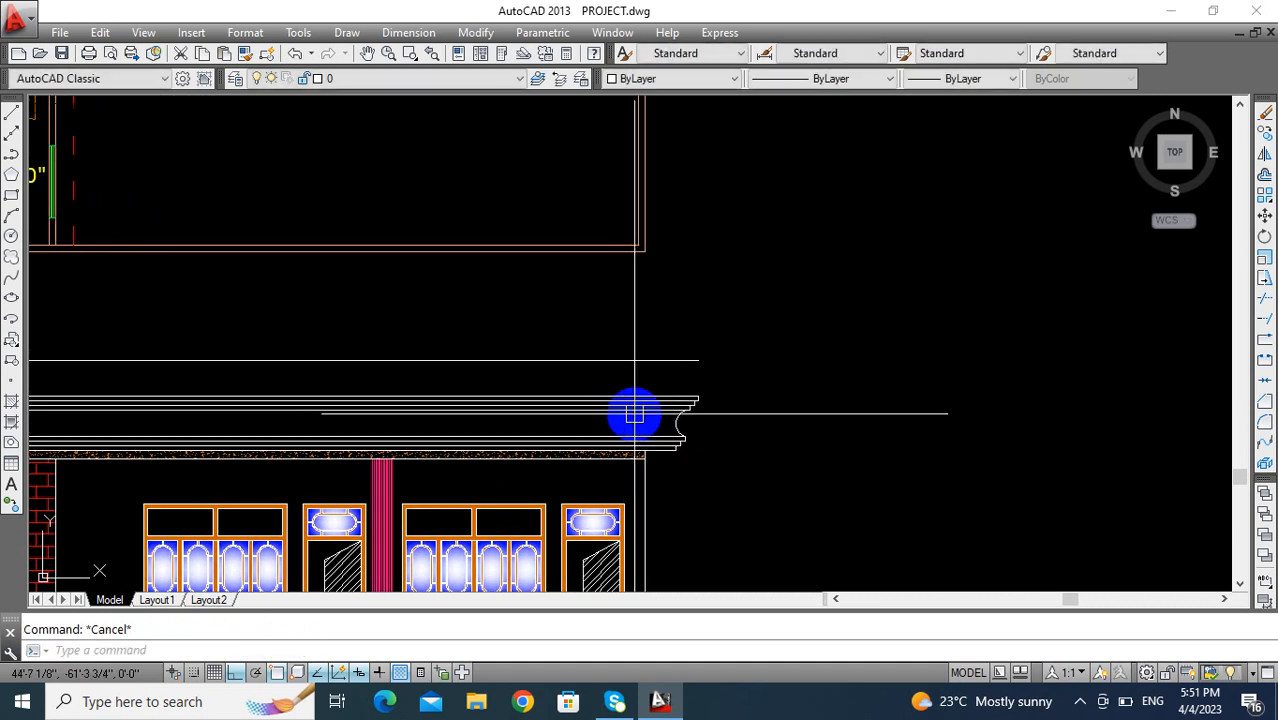
# - Draw a vertical line joining the offset line's right end to the parapet's top right corner
pyautogui.press('l')
pyautogui.press('Return')
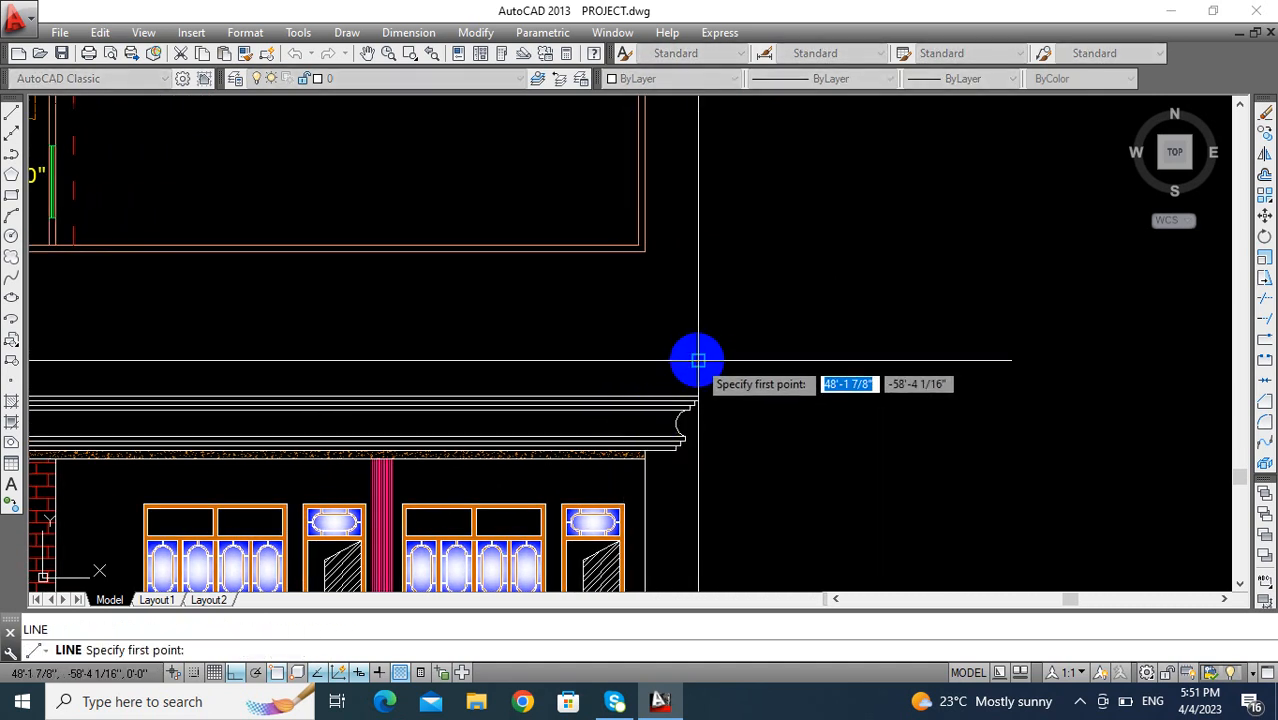
pyautogui.click(698, 396)
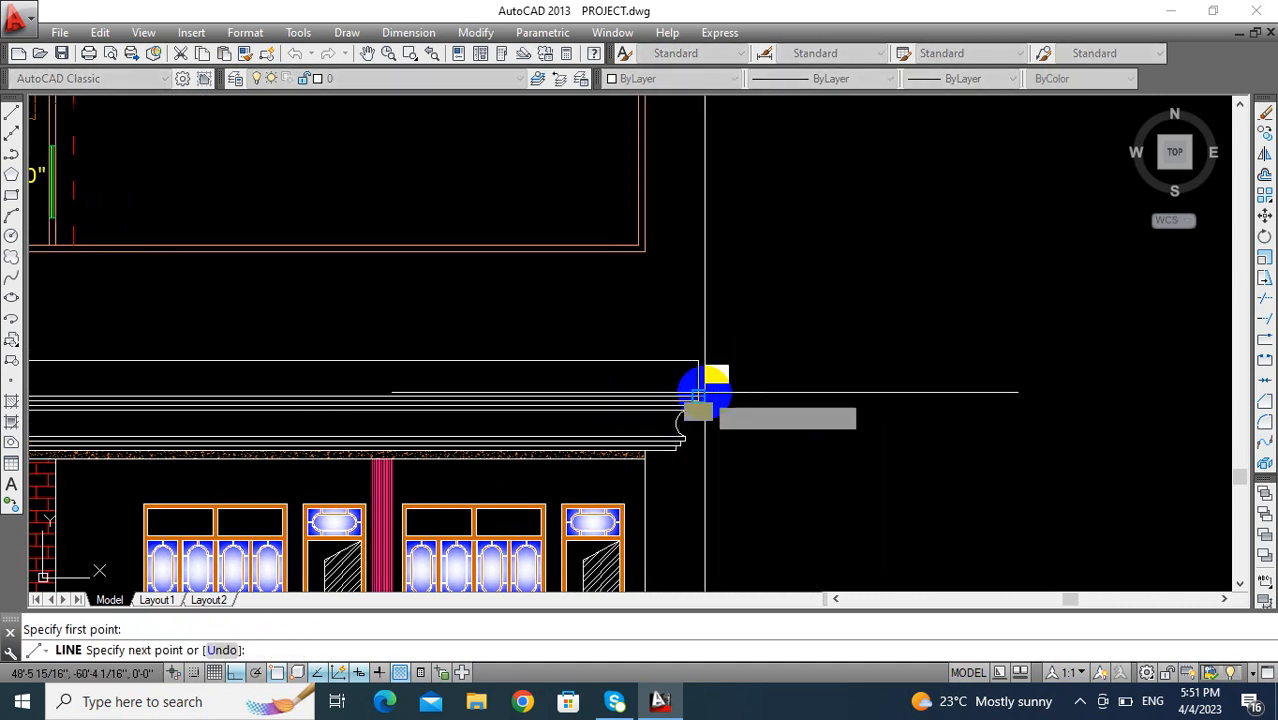
pyautogui.click(705, 392)
pyautogui.press('Return')
# - Draw a vertical line upward from the parapet's top left corner, slightly past the height of the offset line
pyautogui.scroll(-5, 623, 419)
pyautogui.moveTo(620, 419); pyautogui.dragTo(851, 411, button='middle')
pyautogui.scroll(5, 584, 396)
pyautogui.moveTo(576, 393); pyautogui.dragTo(713, 450, button='middle')
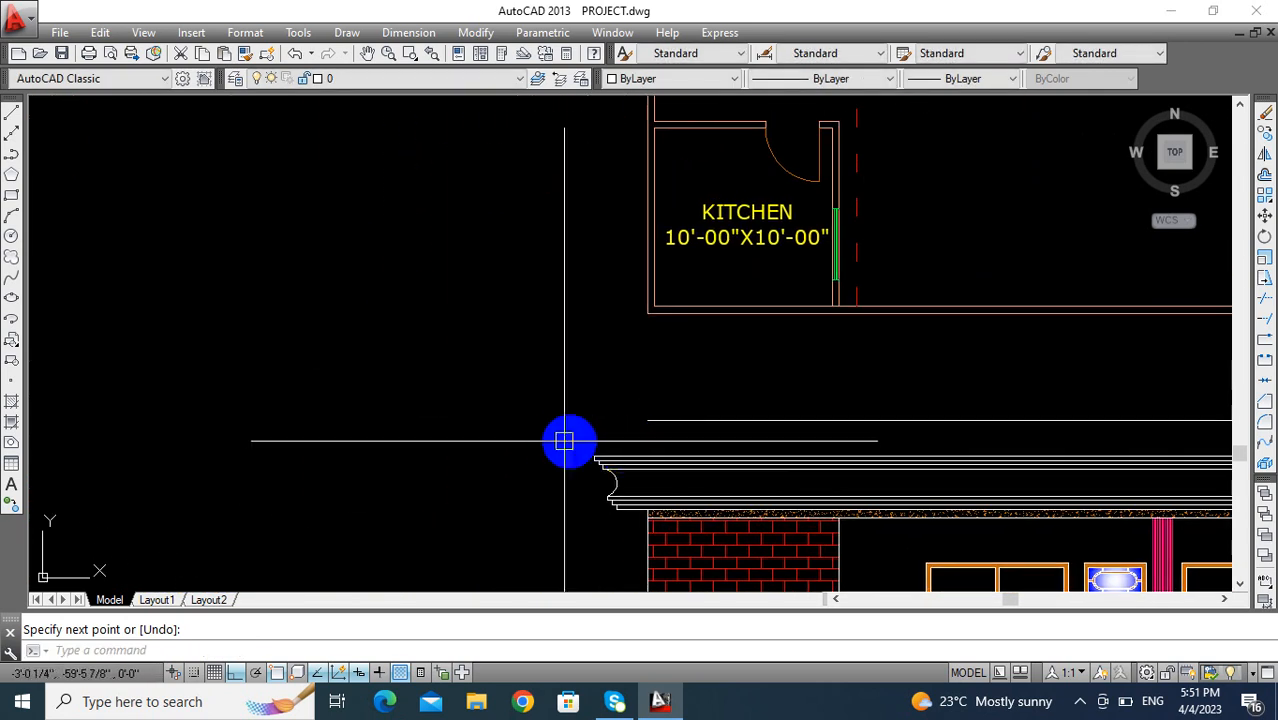
pyautogui.press('l')
pyautogui.press('Return')
pyautogui.scroll(6, 565, 441)
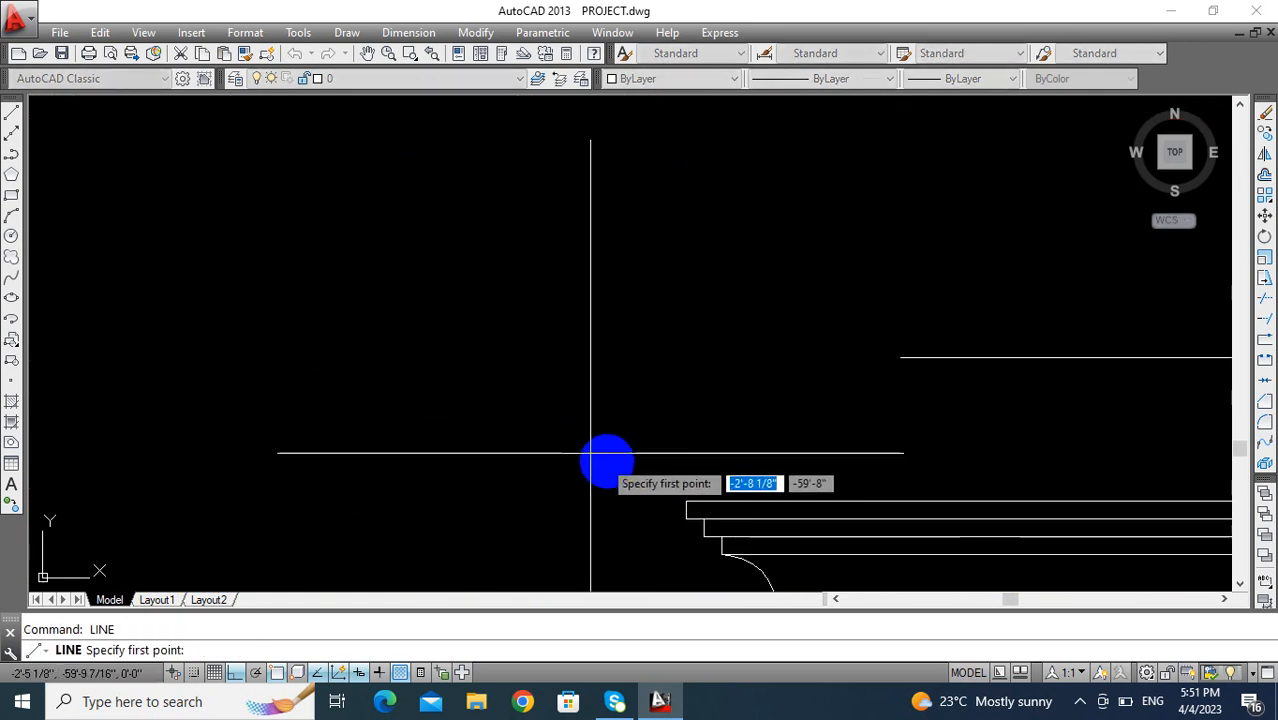
pyautogui.click(686, 498)
pyautogui.click(651, 300)
pyautogui.press('Return')
pyautogui.scroll(-5, 702, 414)
pyautogui.moveTo(702, 414)
pyautogui.mouseDown(button='middle')
pyautogui.moveTo(526, 340)
pyautogui.moveTo(499, 281)
pyautogui.mouseUp(button='middle')
pyautogui.press('Escape')
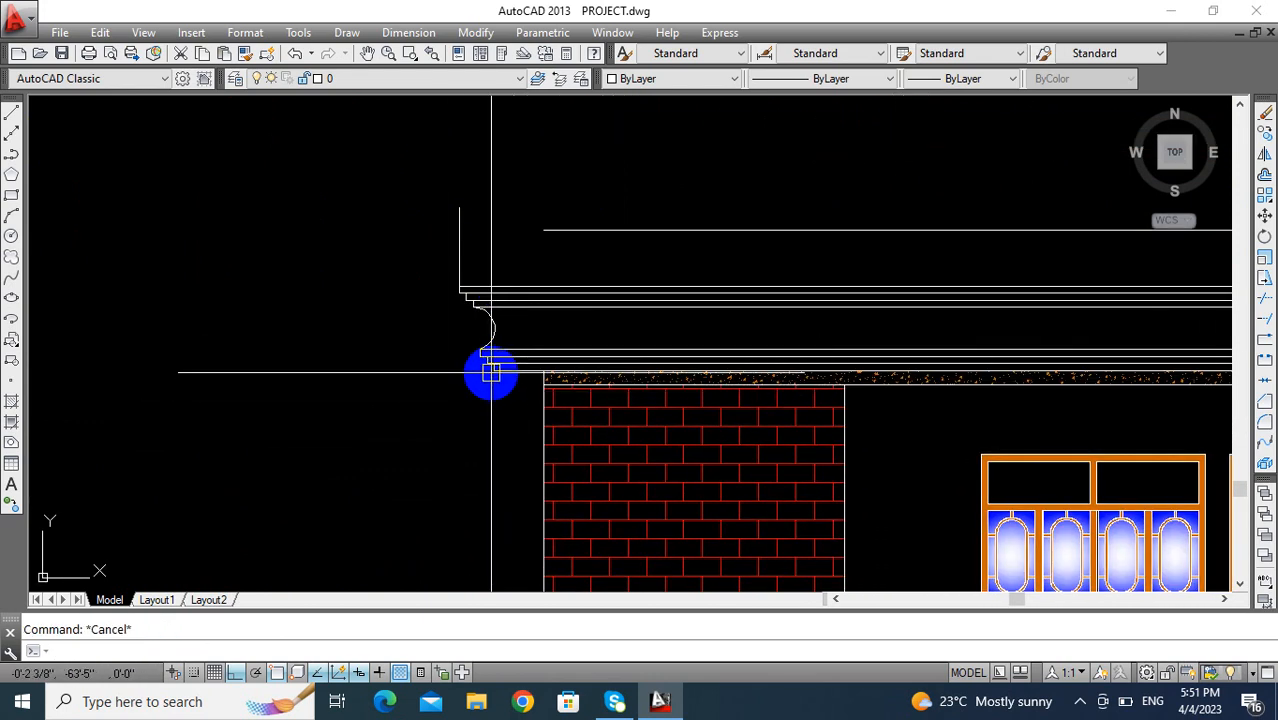
# - Join the parapet's left vertical line and the upper offset line into a sharp corner with the Chamfer command
pyautogui.write('chamfer')
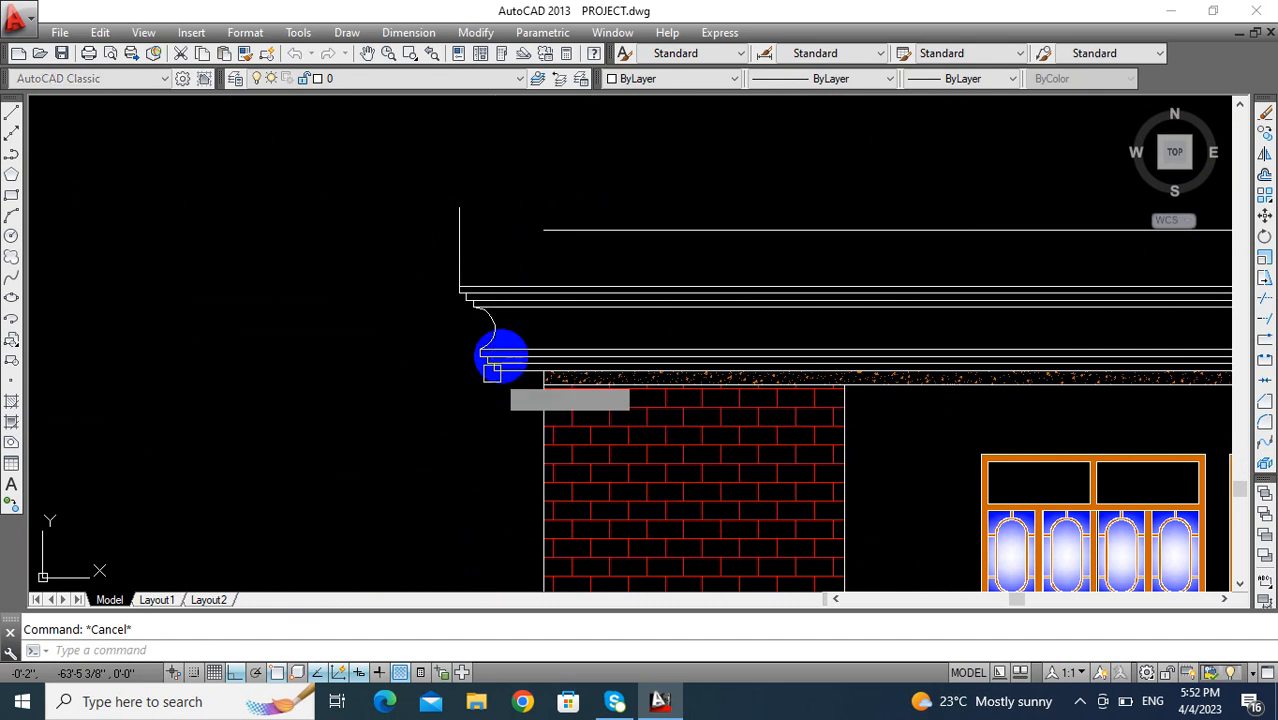
pyautogui.press('Return')
pyautogui.click(458, 247)
pyautogui.click(537, 234)
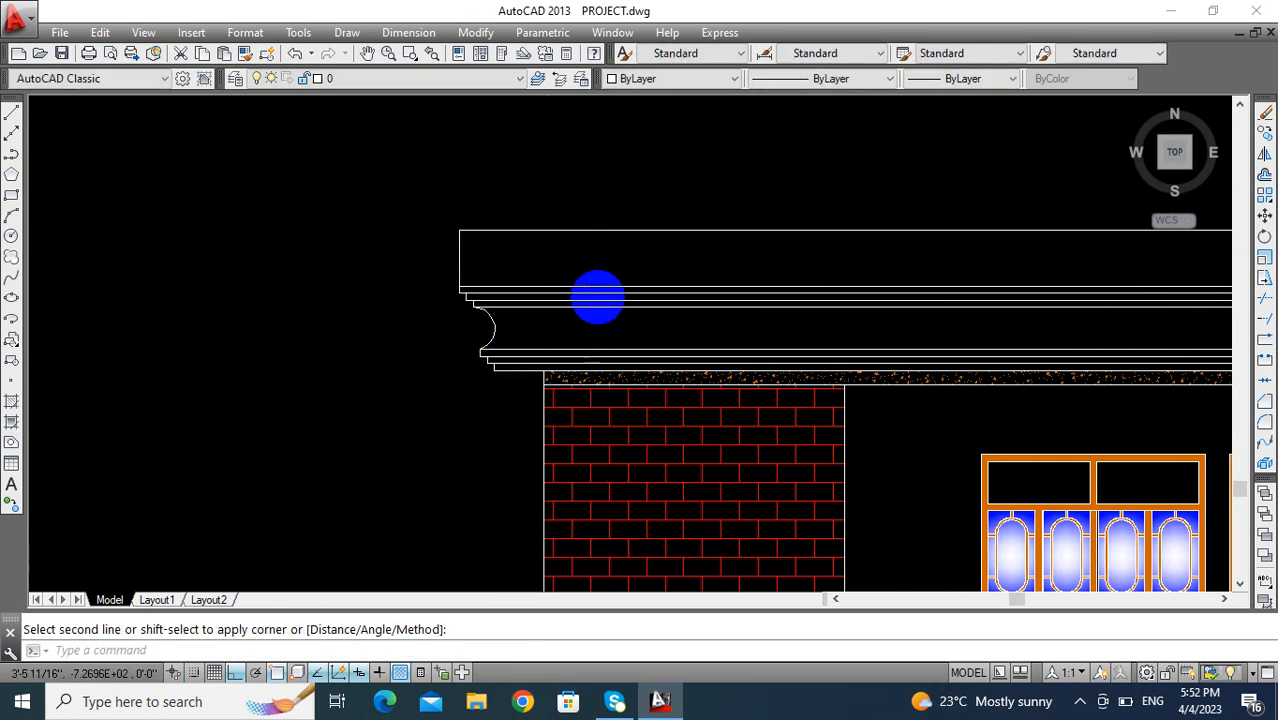
pyautogui.press('Escape')
# - Offset the vertical line at the right end of the parapet's upper section inward by 18 inches
pyautogui.scroll(-5, 597, 297)
pyautogui.moveTo(597, 297); pyautogui.dragTo(391, 303, button='middle')
pyautogui.moveTo(800, 328); pyautogui.dragTo(695, 320, button='middle')
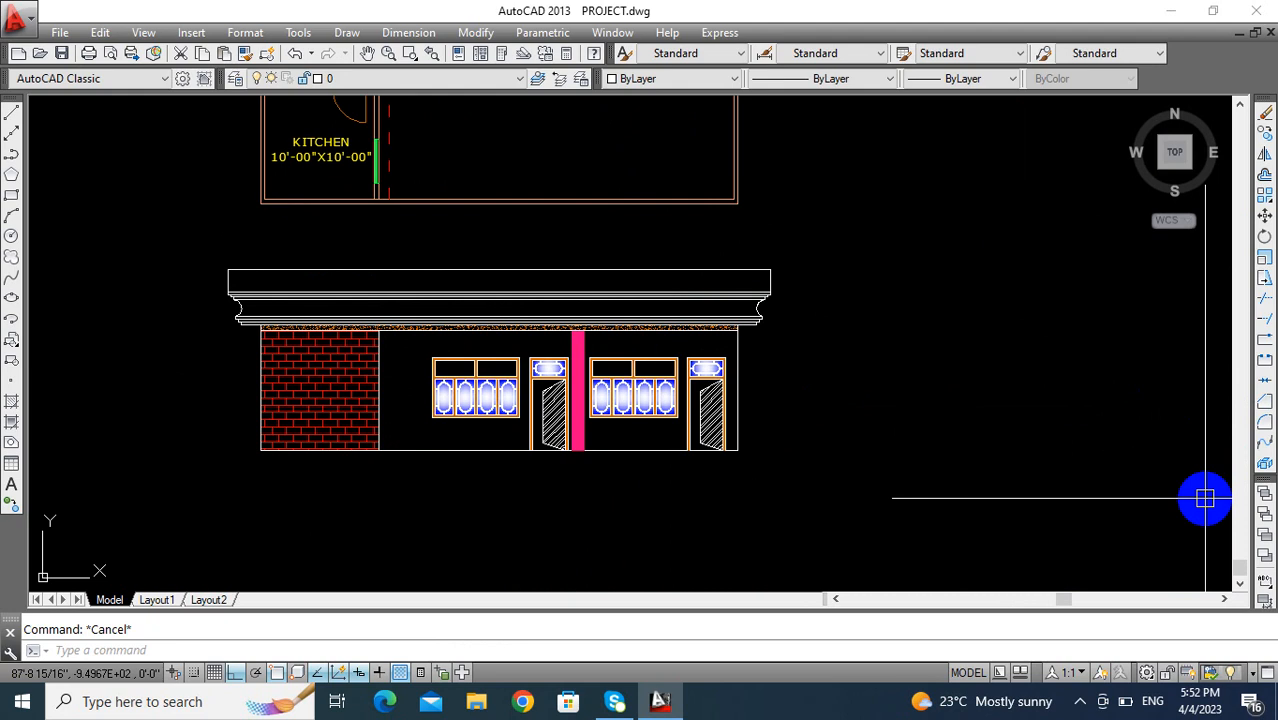
pyautogui.moveTo(887, 345); pyautogui.dragTo(950, 322, button='middle')
pyautogui.scroll(5, 879, 332)
pyautogui.scroll(2, 798, 390)
pyautogui.moveTo(795, 390); pyautogui.dragTo(972, 427, button='middle')
pyautogui.press('Return')
pyautogui.write('18')
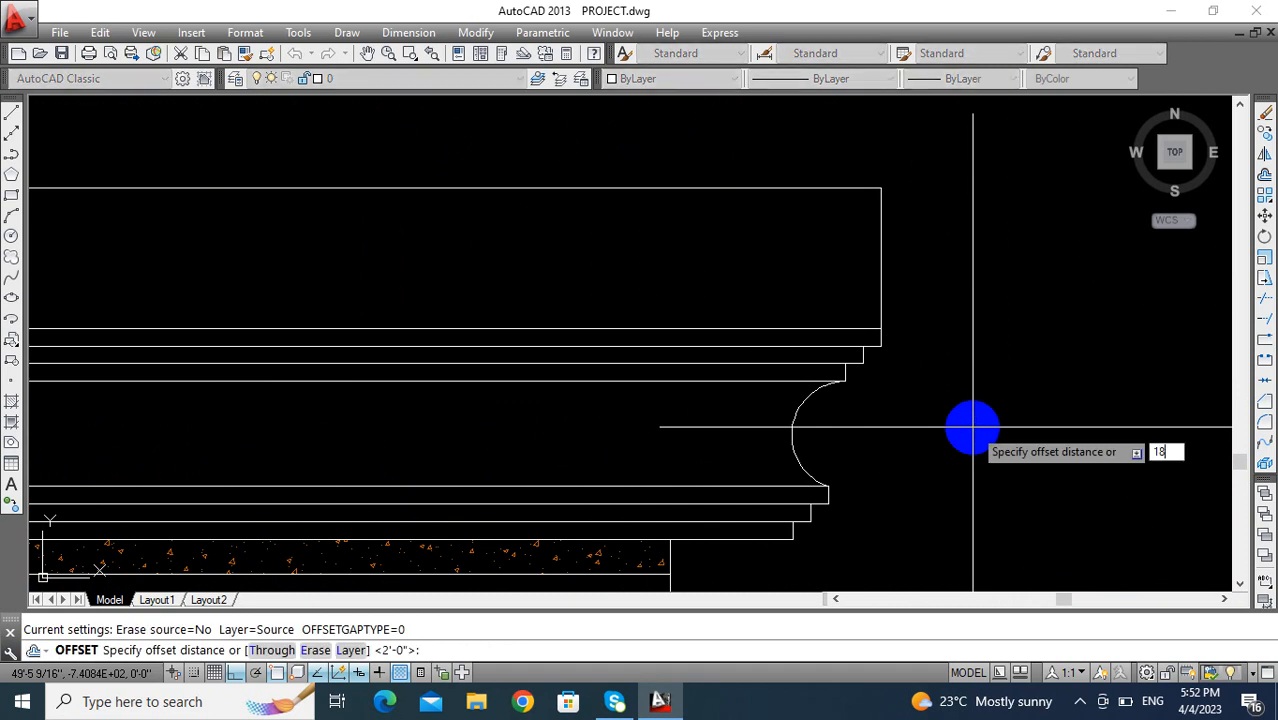
pyautogui.press('Return')
pyautogui.click(881, 251)
pyautogui.click(770, 258)
pyautogui.press('Escape')
# - Offset the vertical line at the left end of the parapet's upper section inward by the same 18 inches
pyautogui.moveTo(785, 279); pyautogui.dragTo(828, 285, button='middle')
pyautogui.press('Return')
pyautogui.press('Return')
pyautogui.scroll(-5, 820, 300)
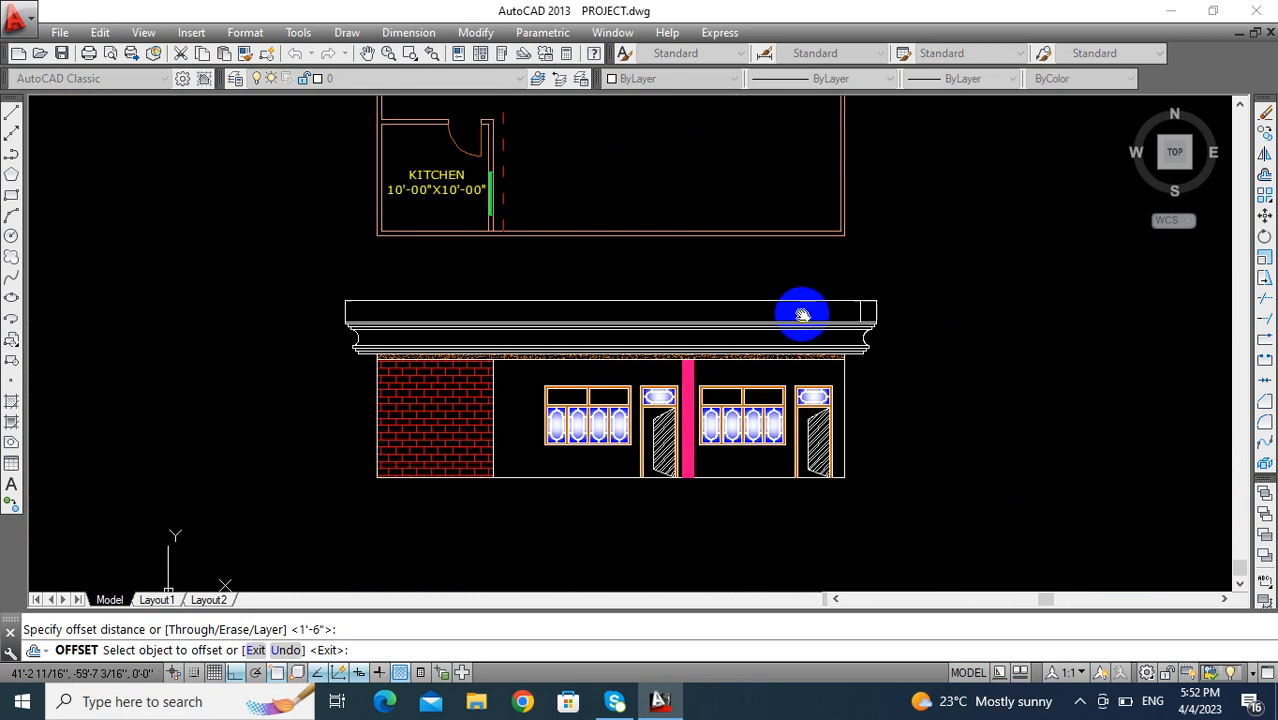
pyautogui.scroll(6, 470, 335)
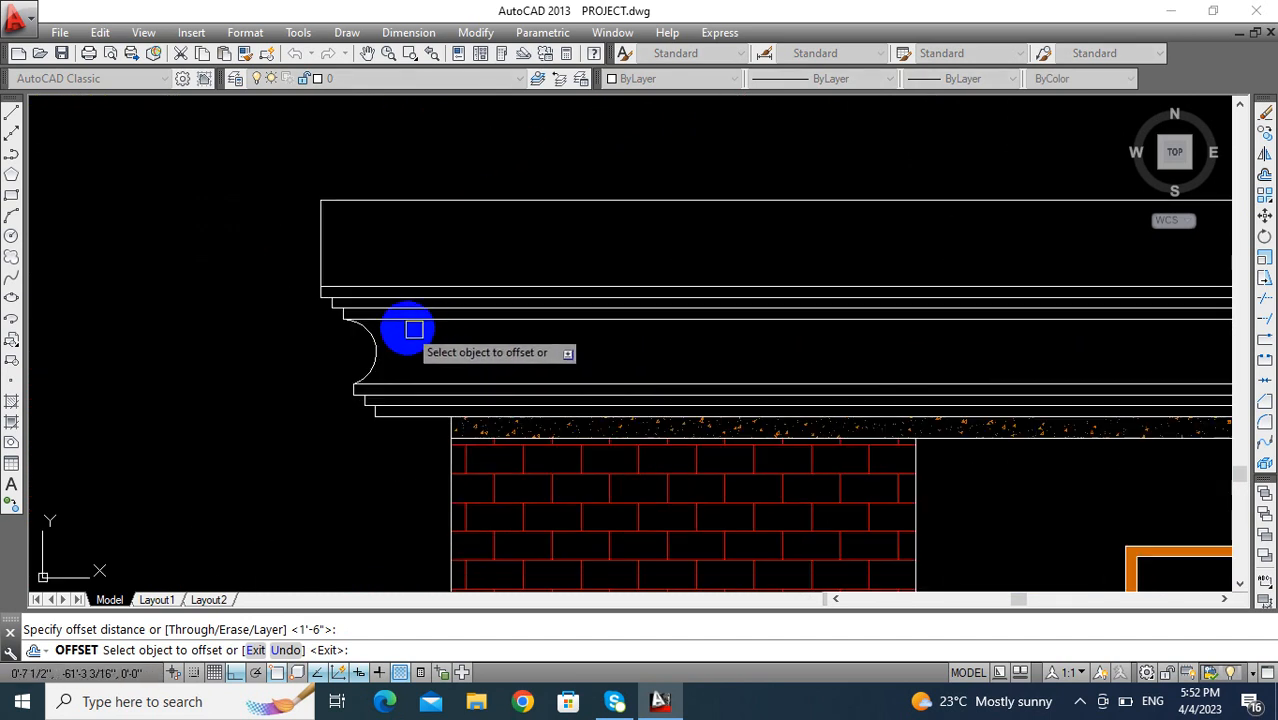
pyautogui.click(327, 221)
pyautogui.press('Escape')
# - Draw a diagonal line from the upper section's lower right corner to the top end of the right offset line
pyautogui.moveTo(403, 232); pyautogui.dragTo(214, 248, button='middle')
pyautogui.scroll(-5, 185, 277)
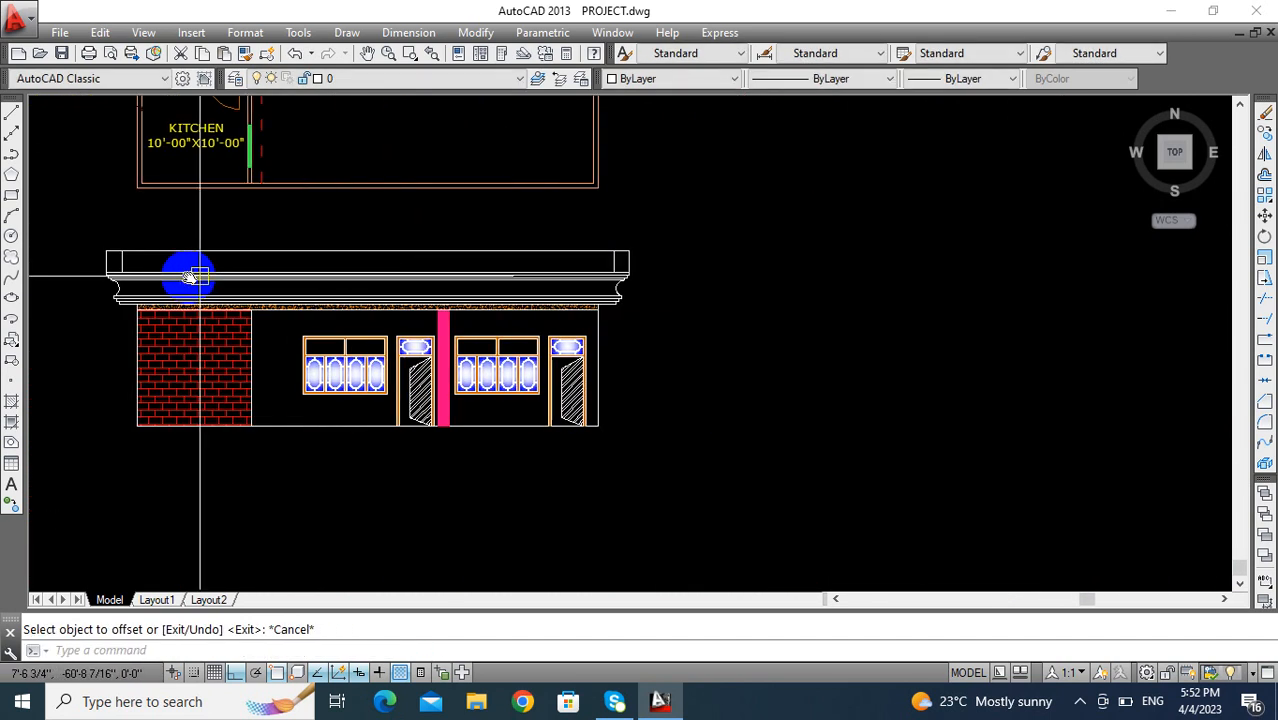
pyautogui.scroll(5, 590, 231)
pyautogui.moveTo(590, 231); pyautogui.dragTo(420, 397, button='middle')
pyautogui.scroll(2, 420, 397)
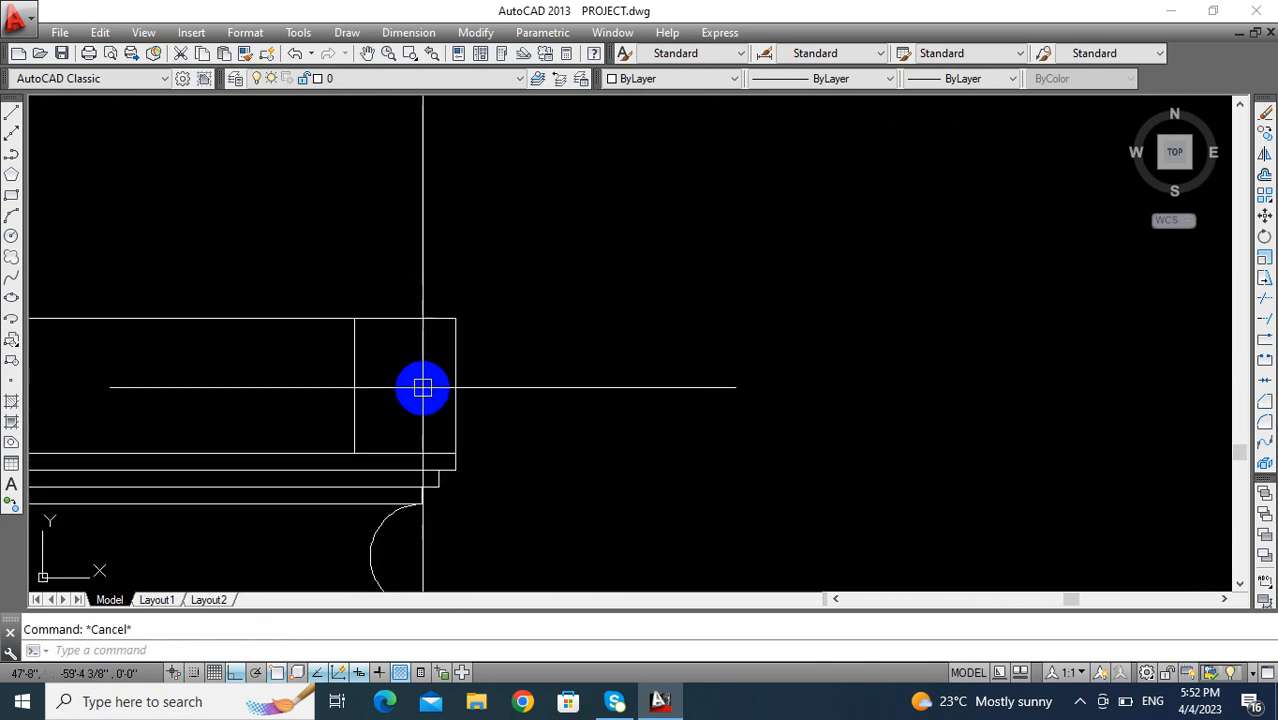
pyautogui.write('l')
pyautogui.press('Return')
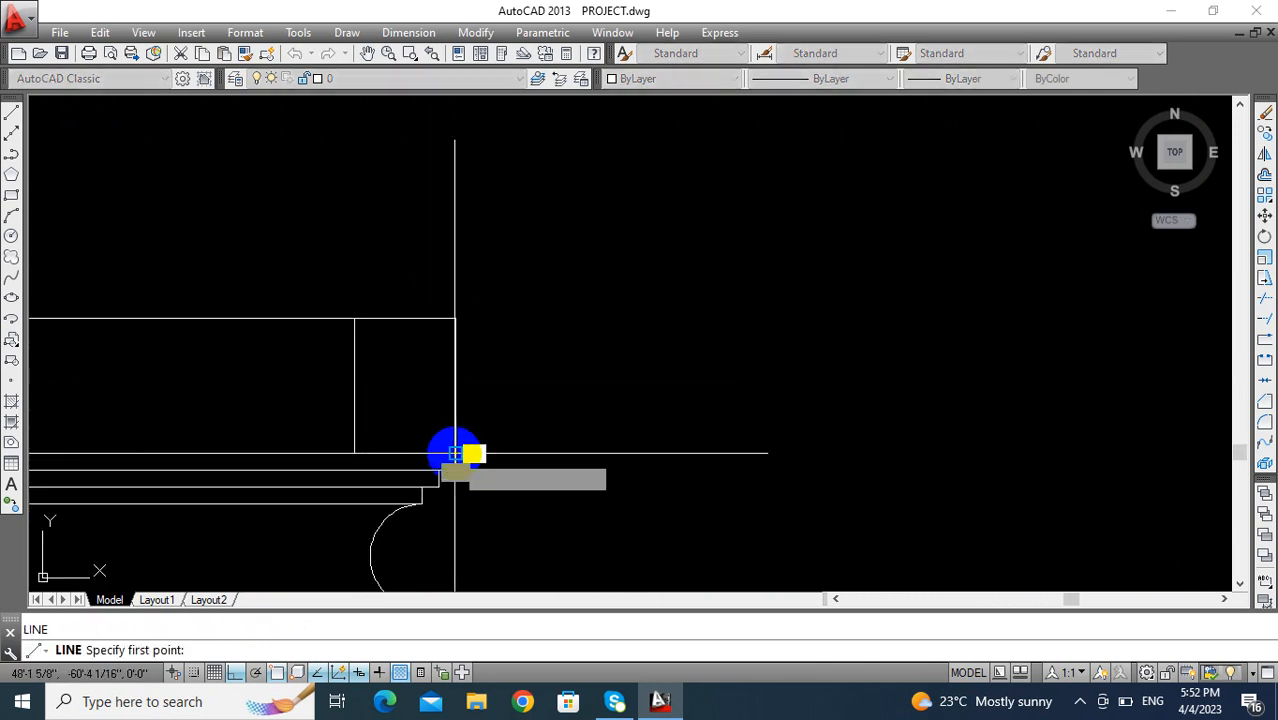
pyautogui.click(455, 453)
pyautogui.press('Return')
pyautogui.scroll(-3, 565, 471)
pyautogui.moveTo(576, 475); pyautogui.dragTo(731, 357, button='middle')
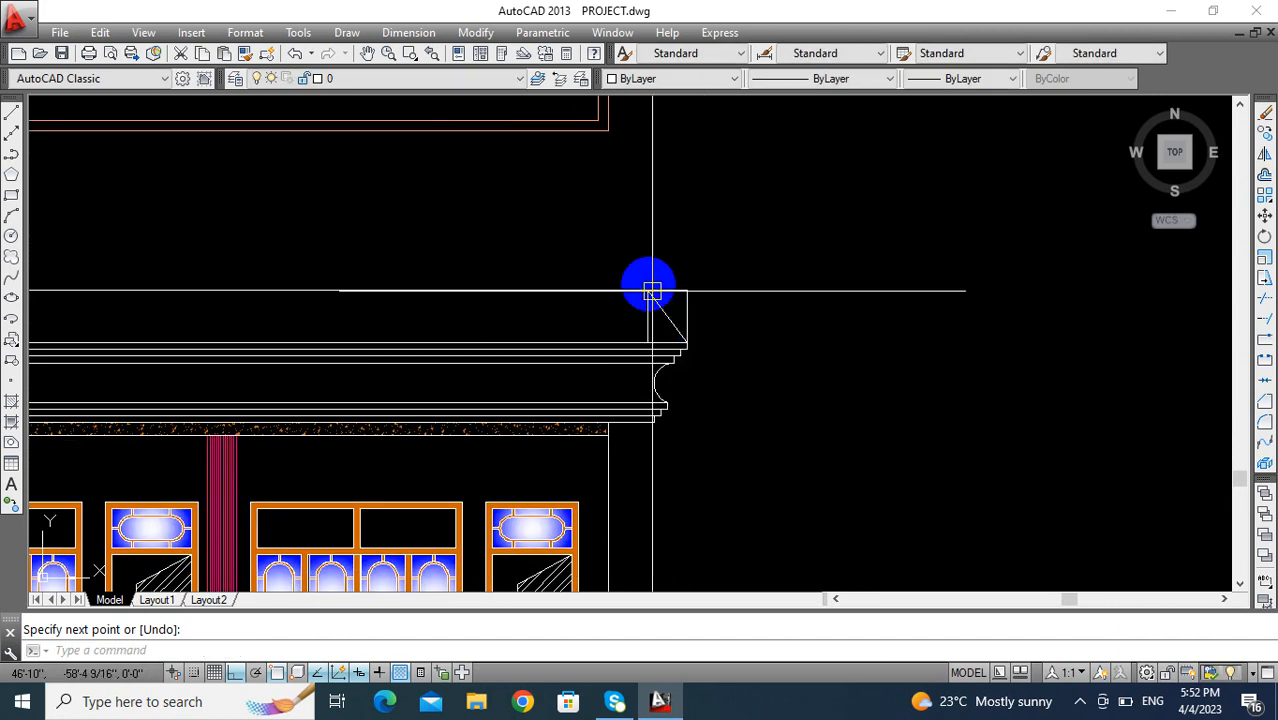
# - Trim the top line beyond the right diagonal and delete the two vertical lines beside that diagonal
pyautogui.write('tr')
pyautogui.press('Return')
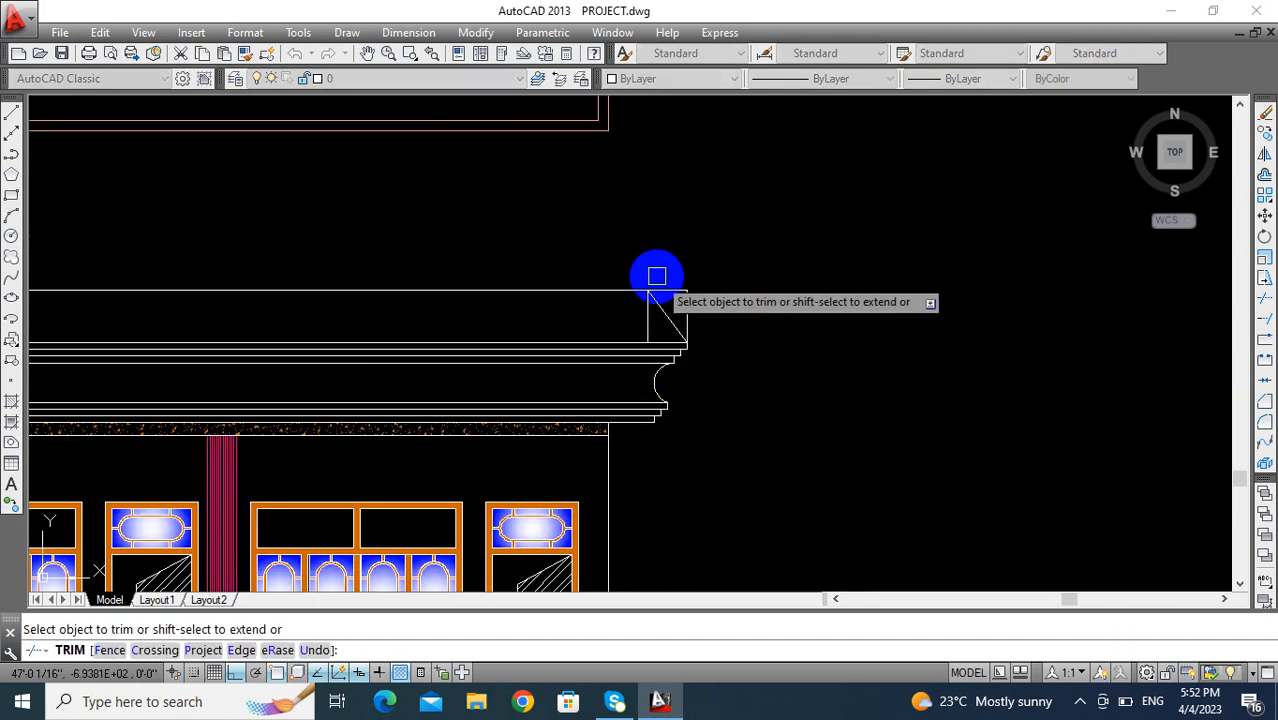
pyautogui.press('Escape')
pyautogui.click(687, 312)
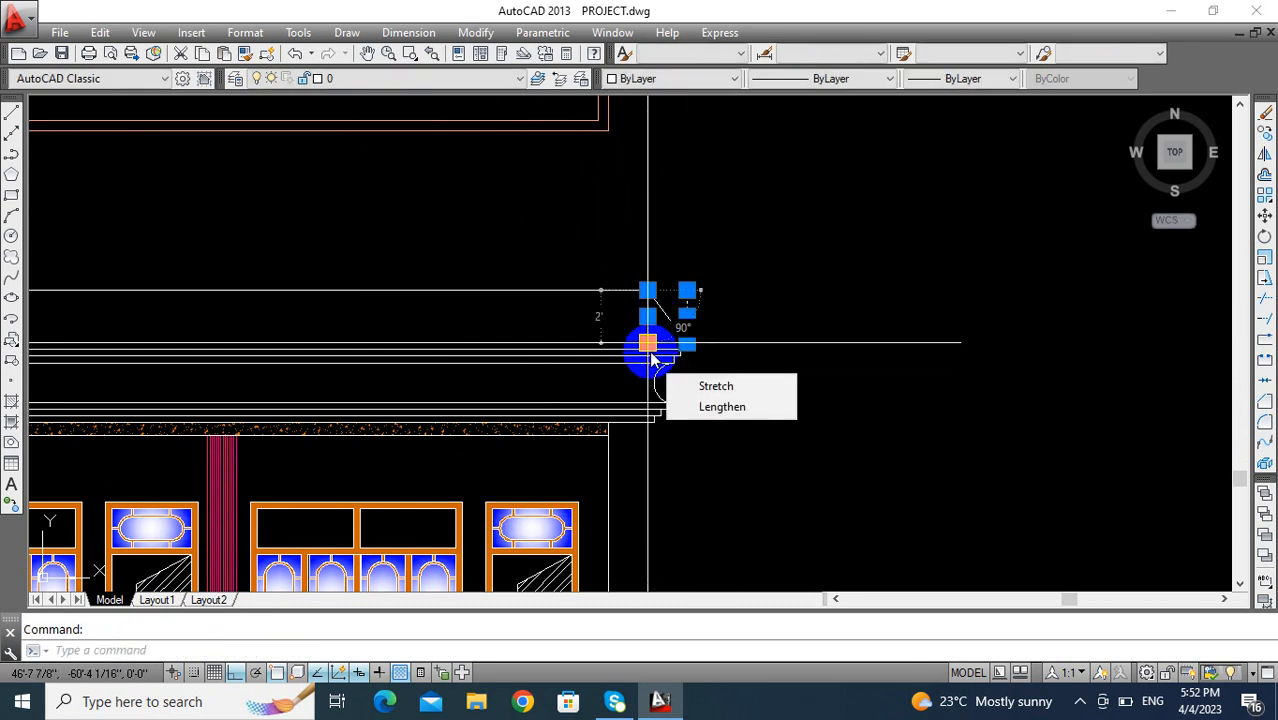
pyautogui.press('Escape')
pyautogui.click(646, 334)
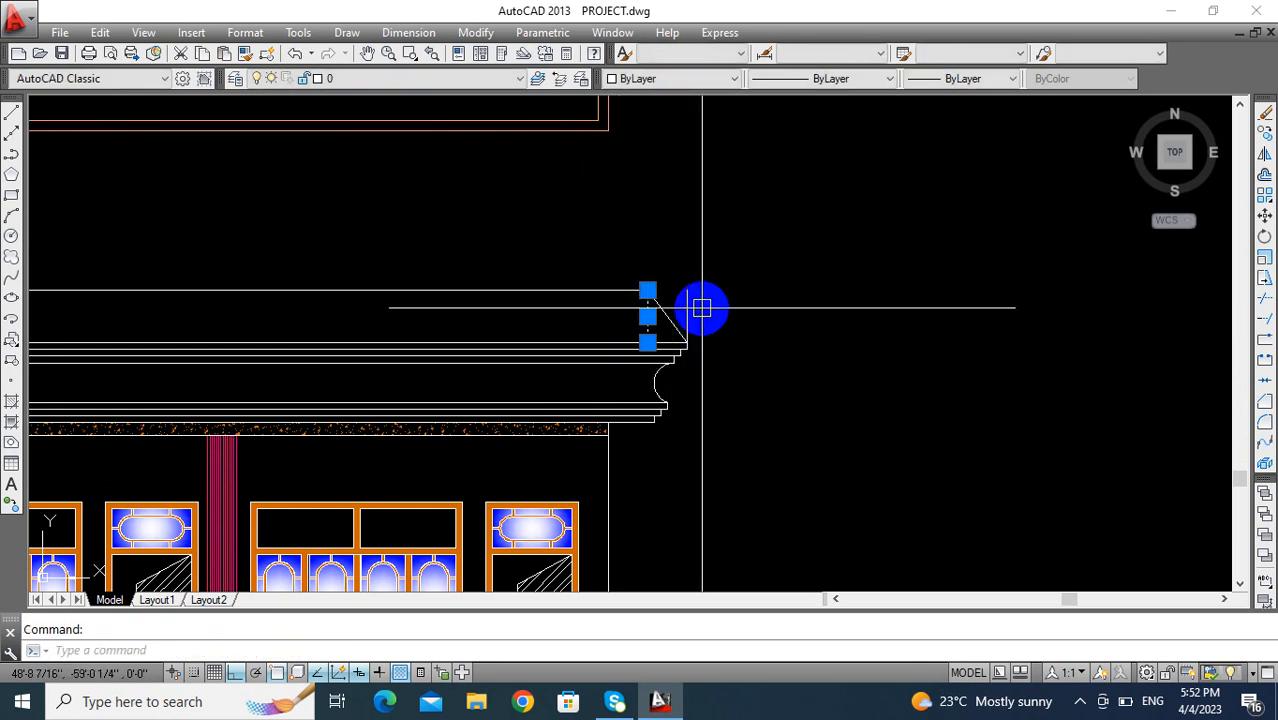
pyautogui.click(698, 307)
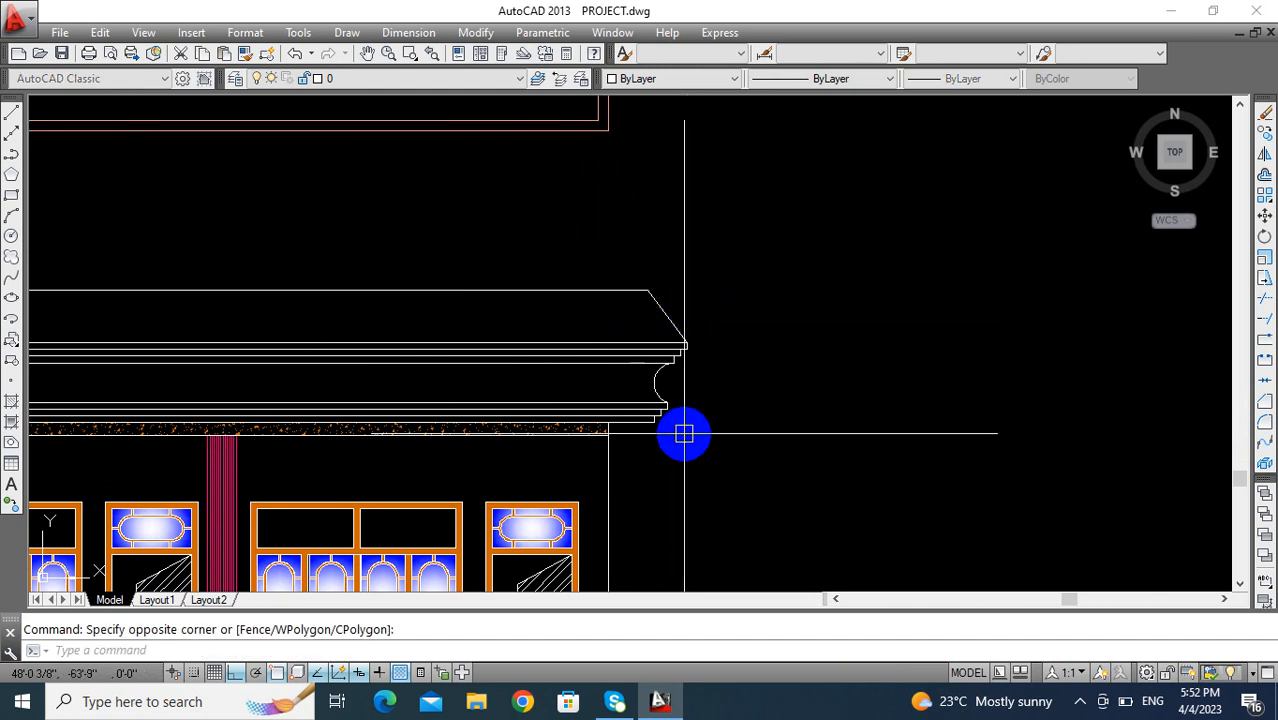
pyautogui.click(684, 433)
pyautogui.press('Delete')
# - Draw a diagonal line from the upper section's lower left corner to the top end of the left offset line
pyautogui.scroll(-5, 684, 433)
pyautogui.scroll(6, 747, 412)
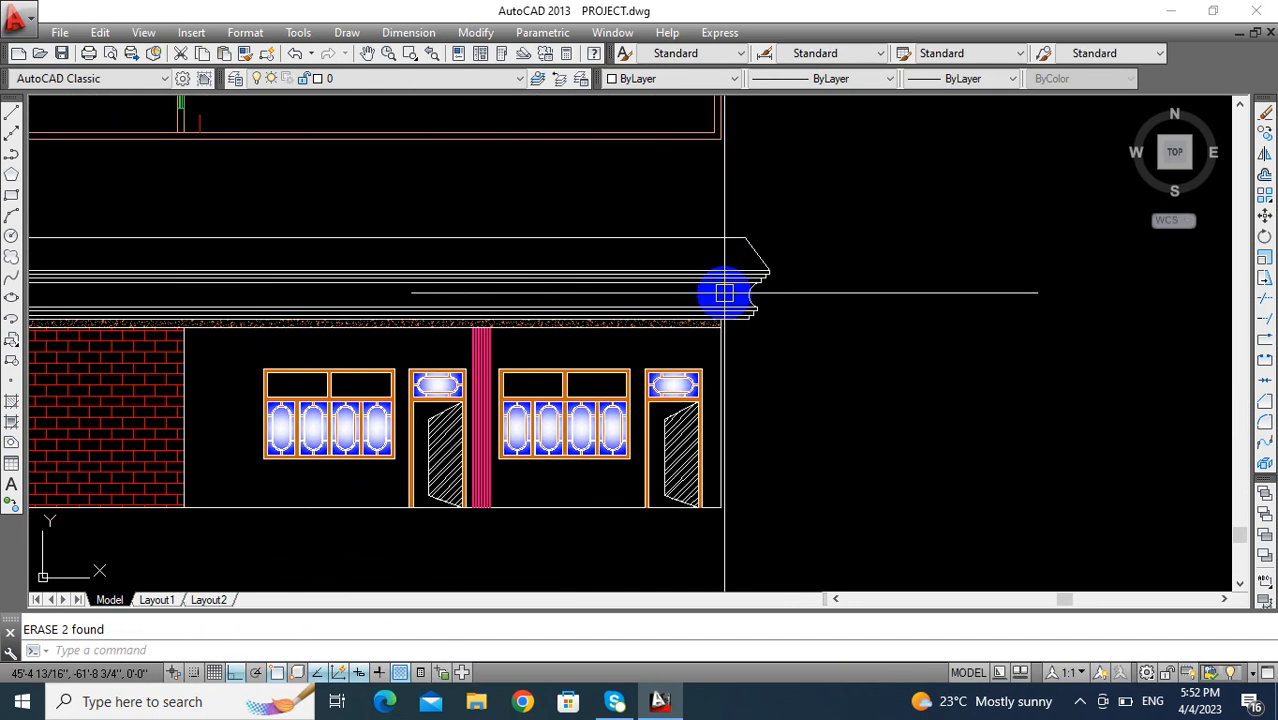
pyautogui.moveTo(681, 383); pyautogui.dragTo(814, 412, button='middle')
pyautogui.moveTo(560, 408); pyautogui.dragTo(677, 419, button='middle')
pyautogui.scroll(6, 210, 305)
pyautogui.moveTo(244, 320); pyautogui.dragTo(264, 445, button='middle')
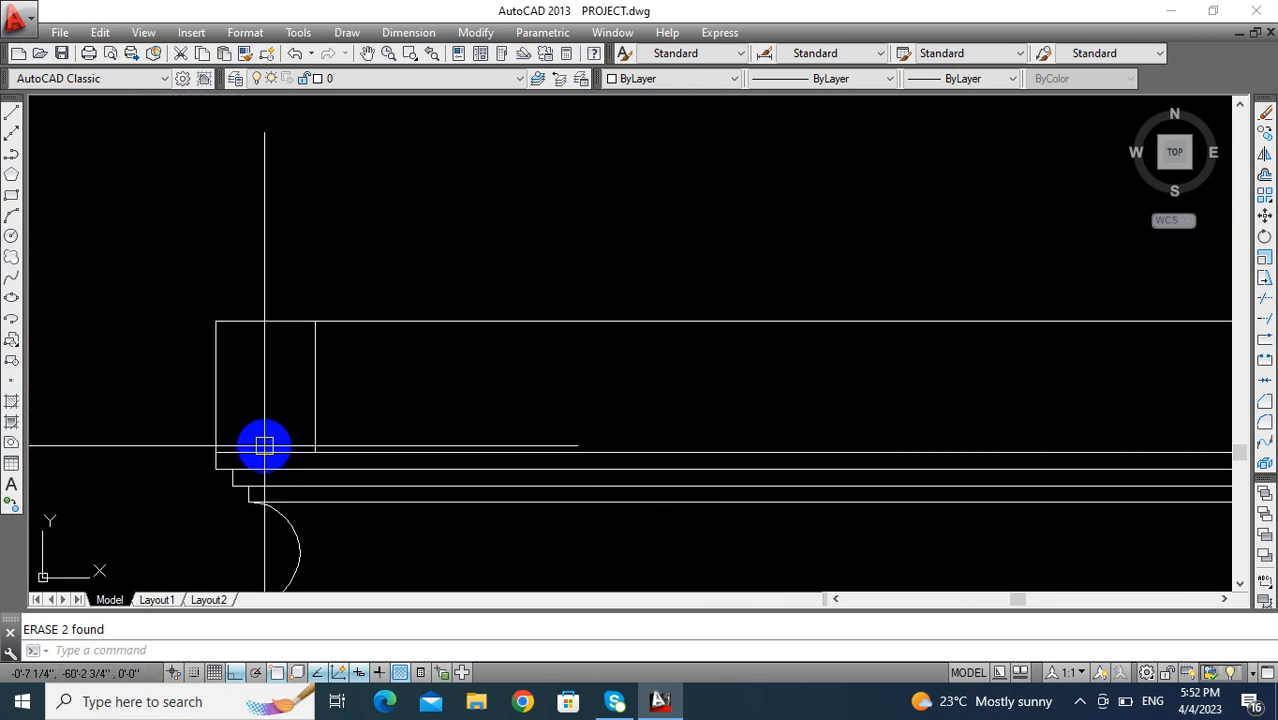
pyautogui.press('l')
pyautogui.press('Return')
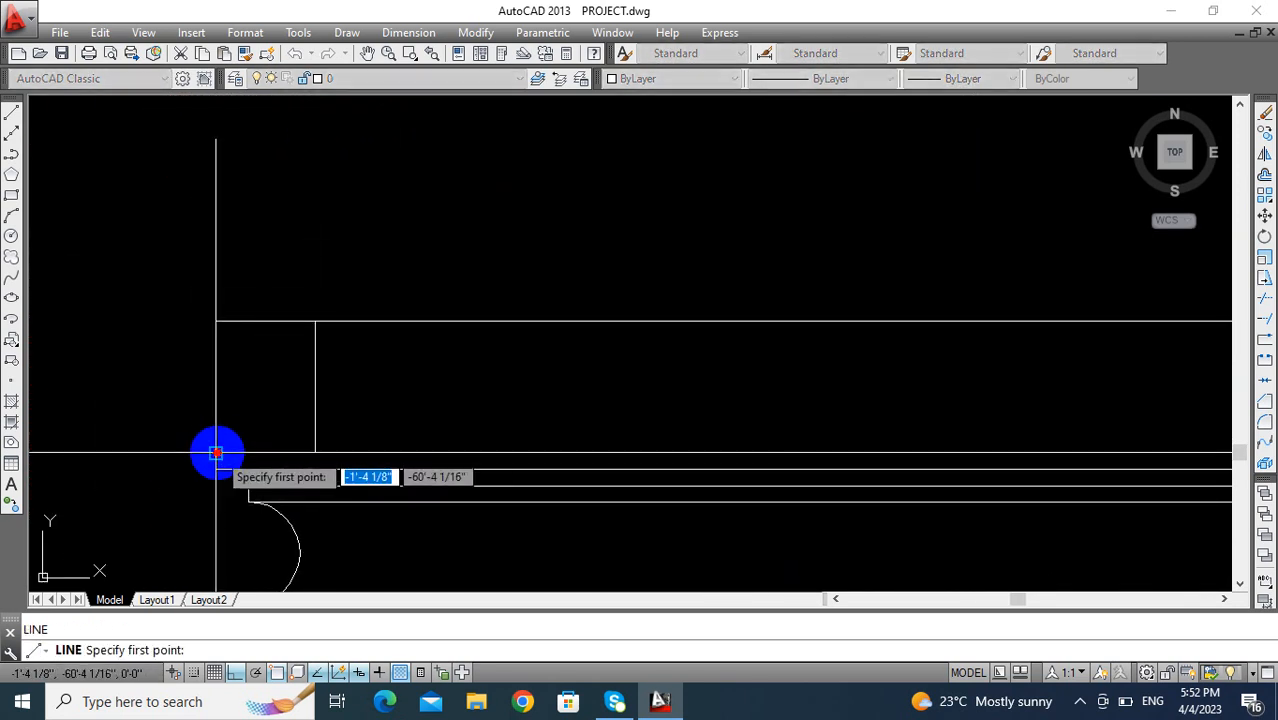
pyautogui.click(304, 452)
pyautogui.click(314, 322)
pyautogui.press('Return')
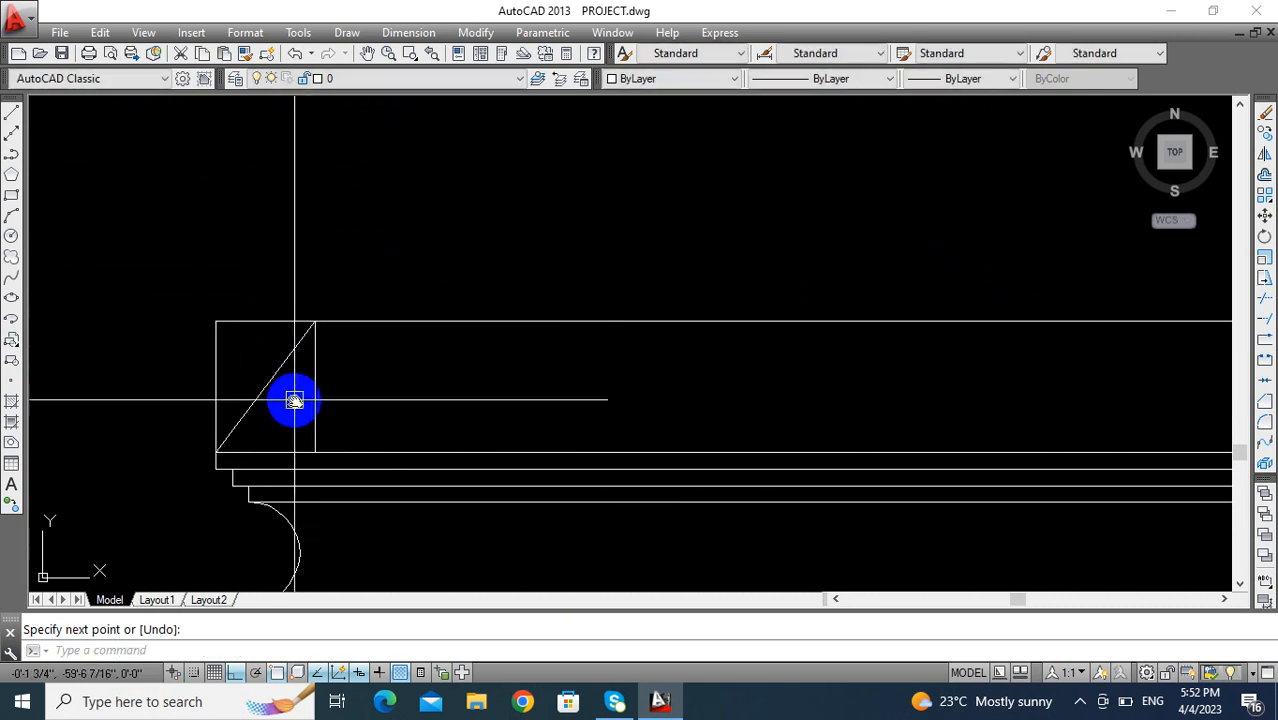
# - Trim the part of the top line that extends beyond the left diagonal
pyautogui.moveTo(294, 400); pyautogui.dragTo(314, 402, button='middle')
pyautogui.write('TR')
pyautogui.press('Return')
pyautogui.press('Return')
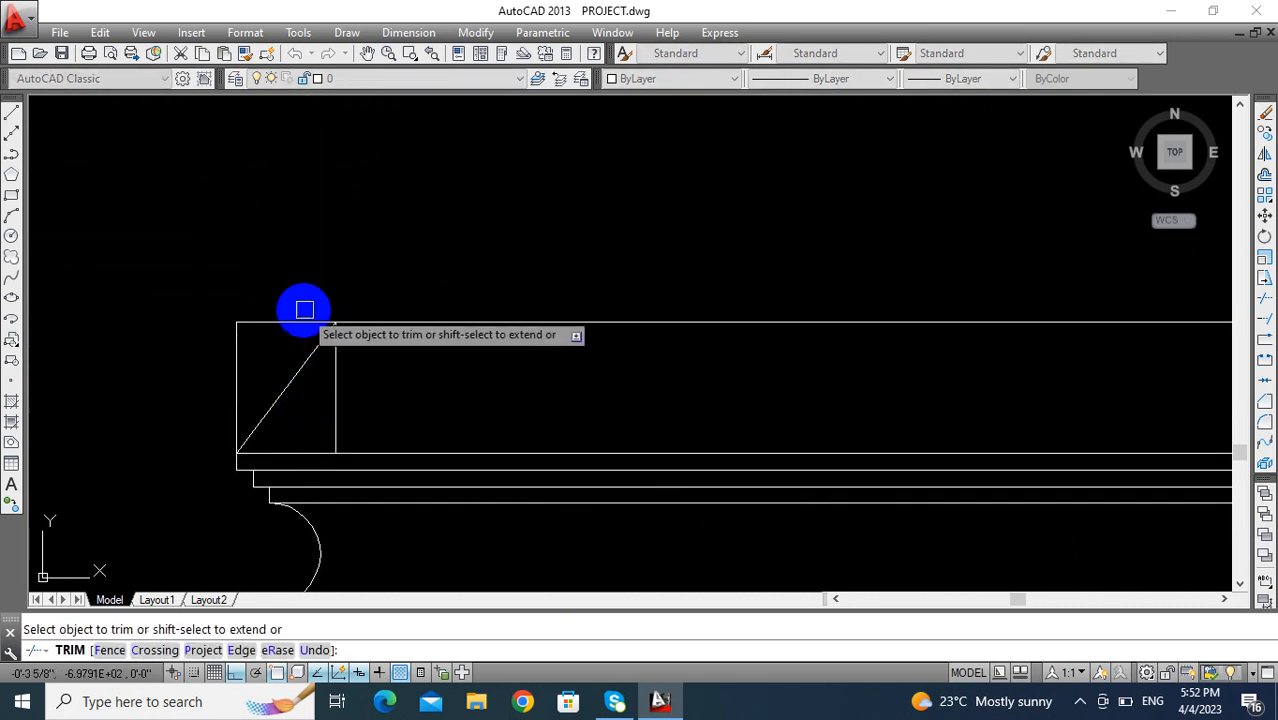
pyautogui.click(303, 308)
pyautogui.click(276, 345)
pyautogui.press('Escape')
# - Delete the two vertical lines on either side of the left diagonal
pyautogui.click(234, 381)
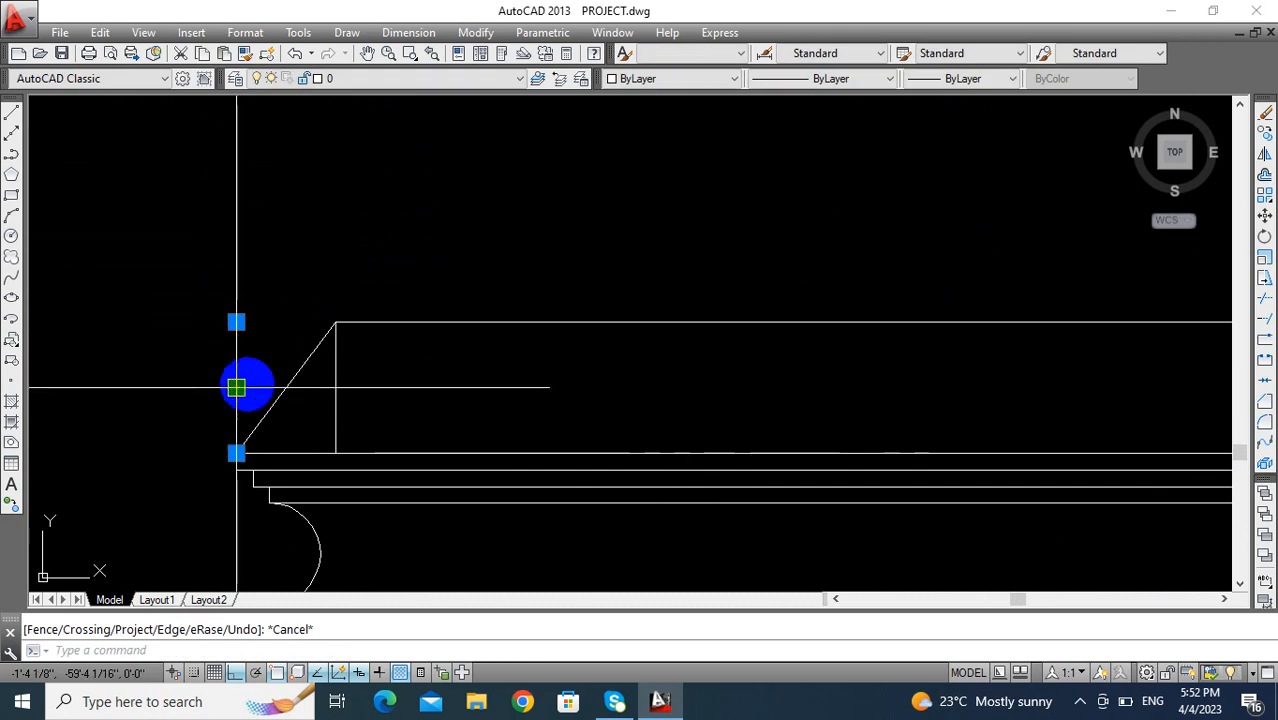
pyautogui.click(335, 397)
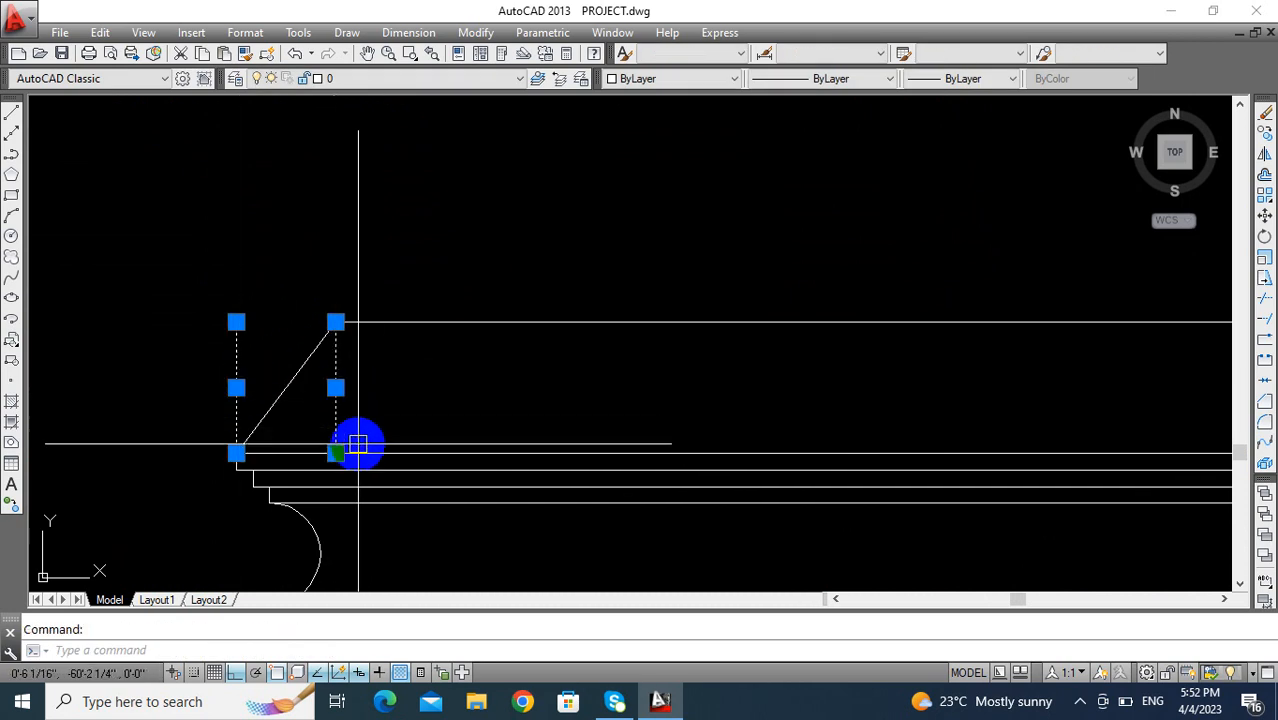
pyautogui.press('Delete')
pyautogui.scroll(-5, 357, 442)
pyautogui.moveTo(264, 368); pyautogui.dragTo(264, 367, button='middle')
pyautogui.press('Escape')
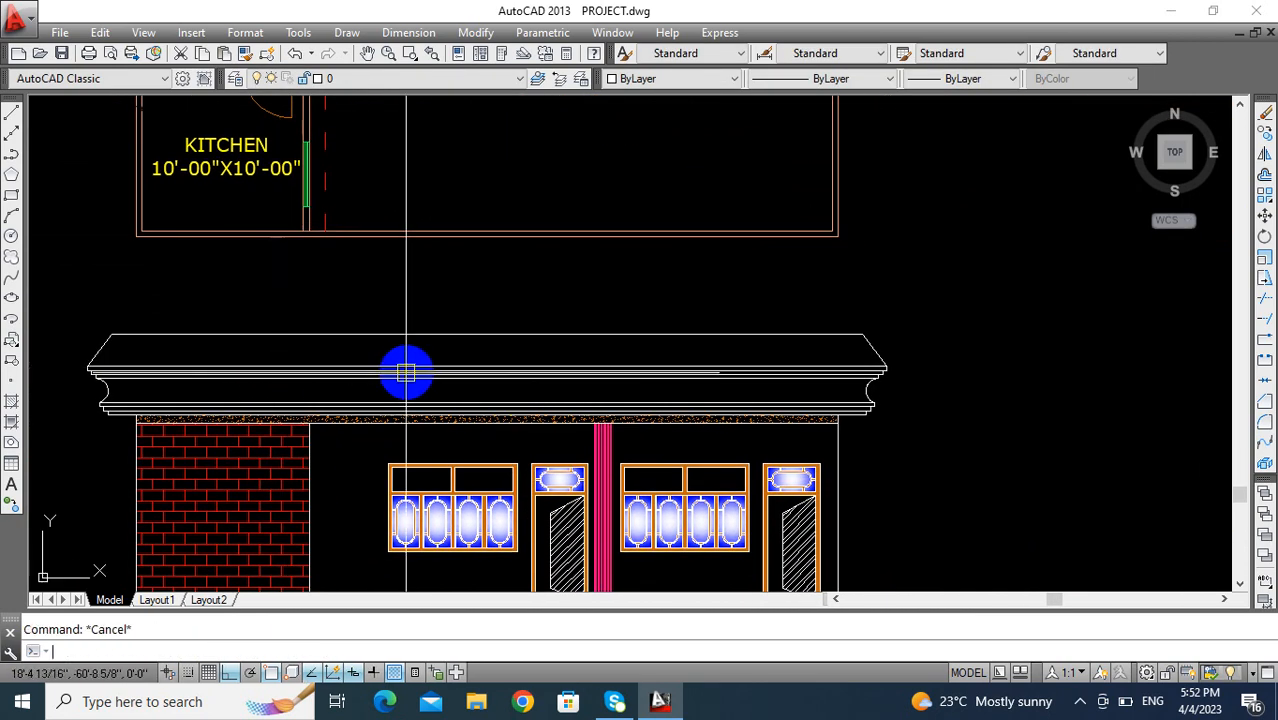
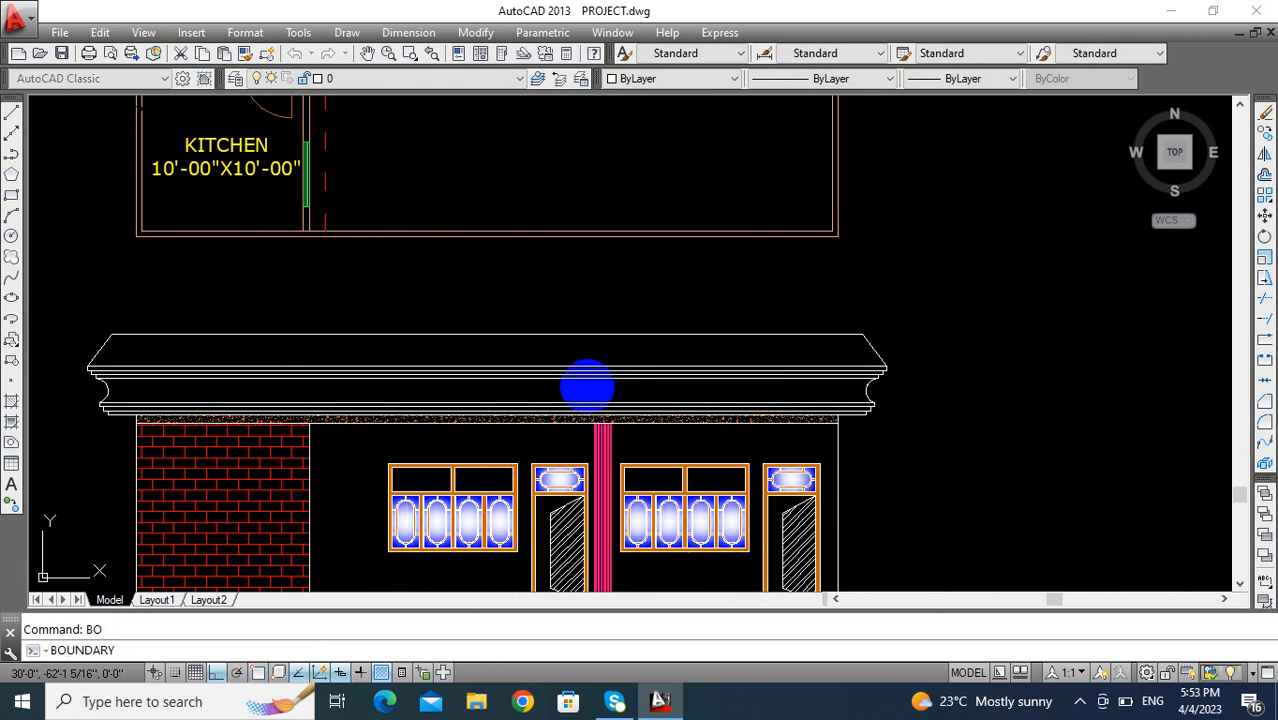
# - Create a boundary inside the sloped-end section above the parapet
pyautogui.press('Return')
pyautogui.click(571, 350)
pyautogui.press('Return')
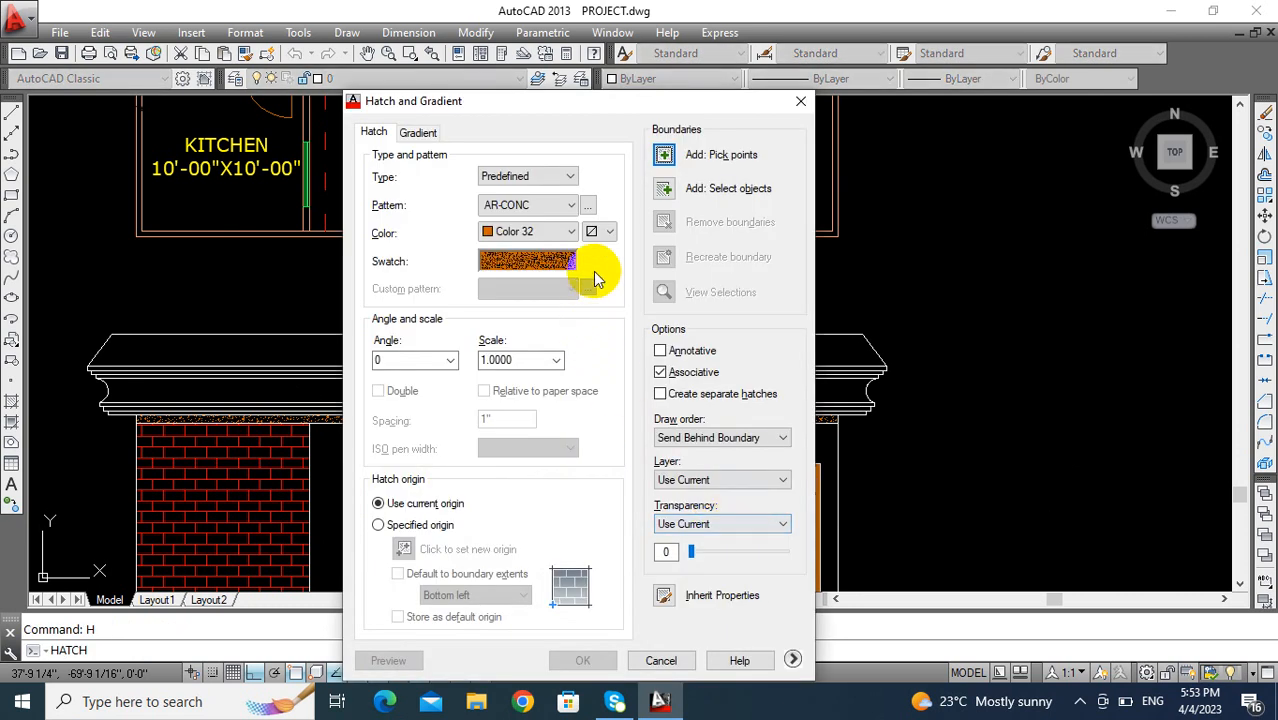
# - Try a magenta TRIANG hatch at scale 15 inside the sloped-end section
pyautogui.click(589, 205)
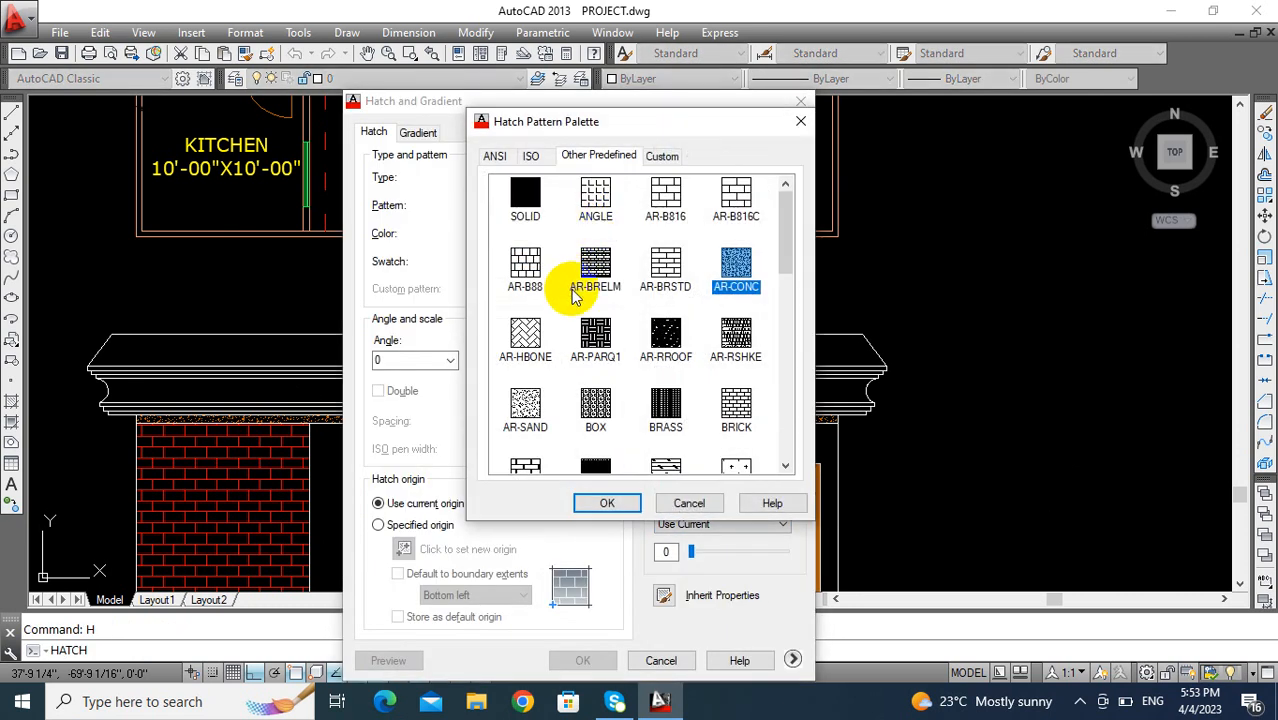
pyautogui.scroll(-5, 590, 320)
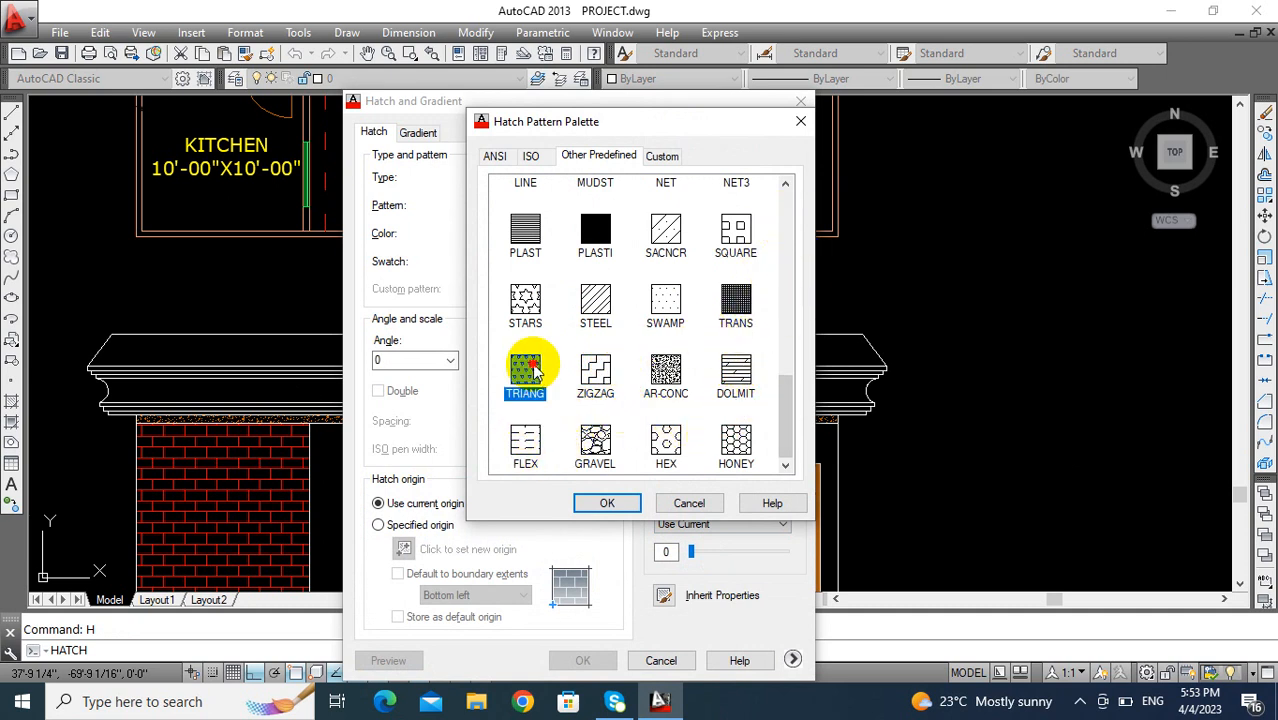
pyautogui.click(607, 504)
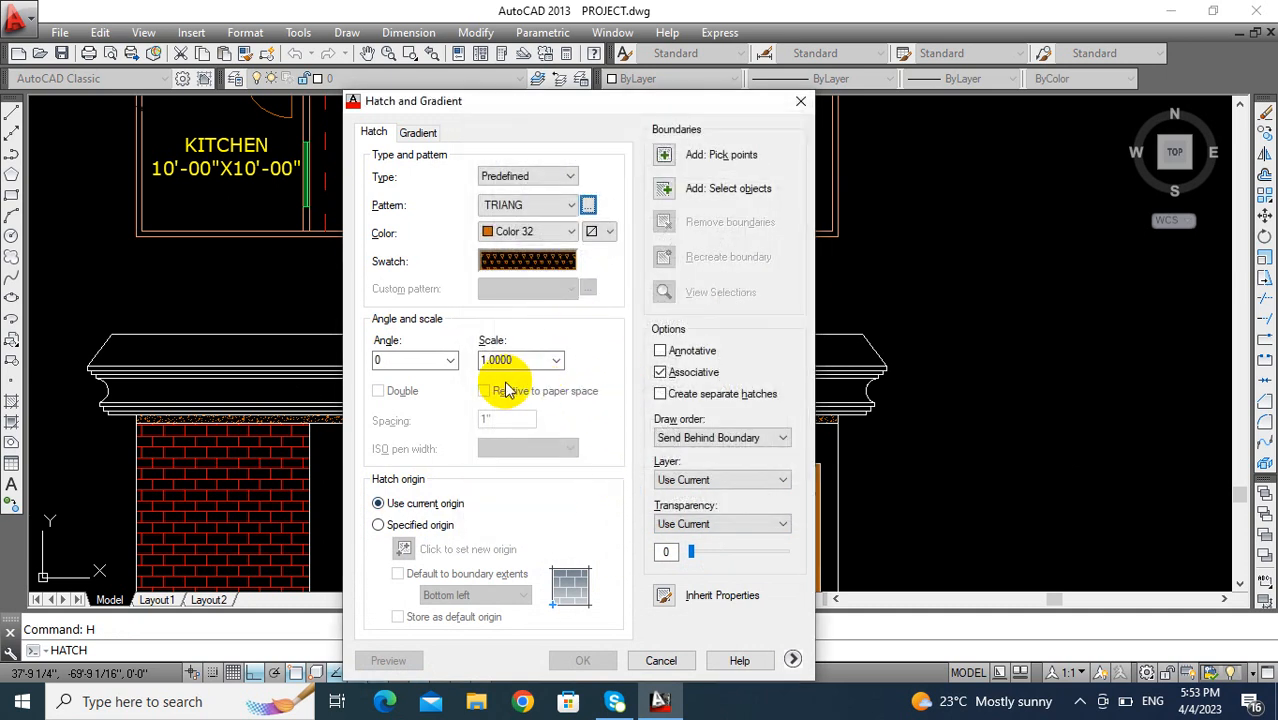
pyautogui.click(550, 233)
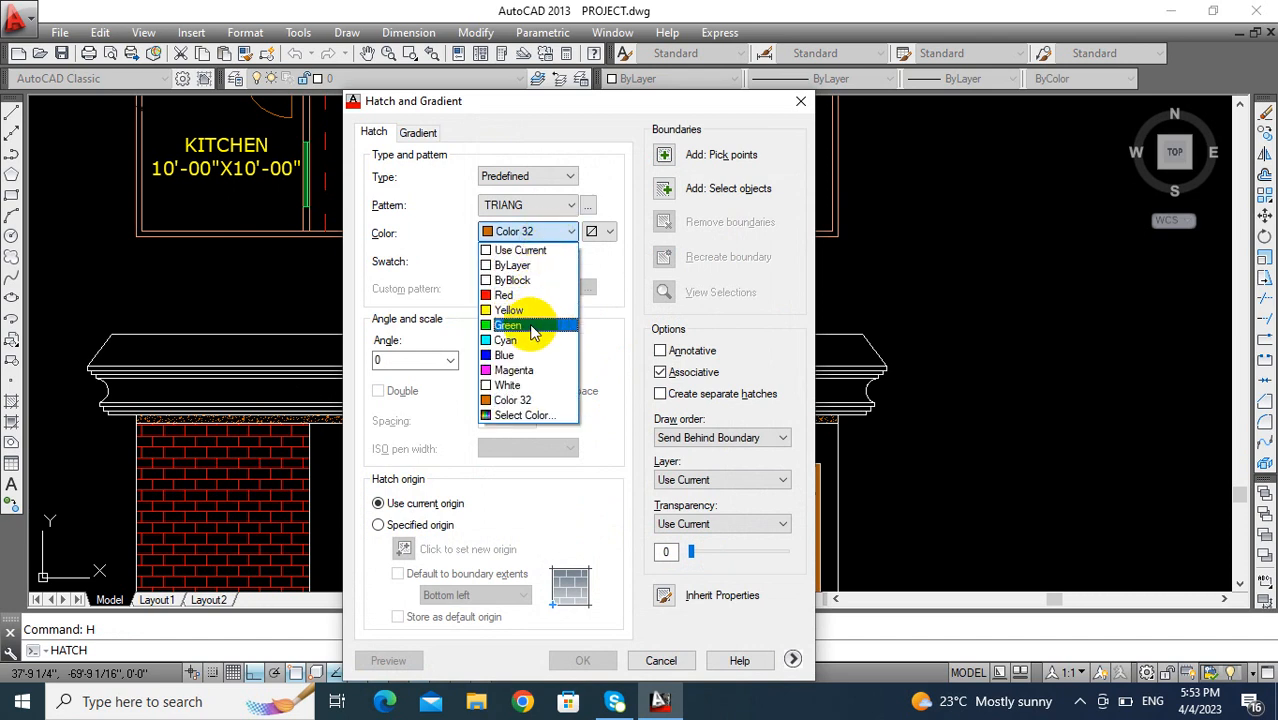
pyautogui.click(526, 371)
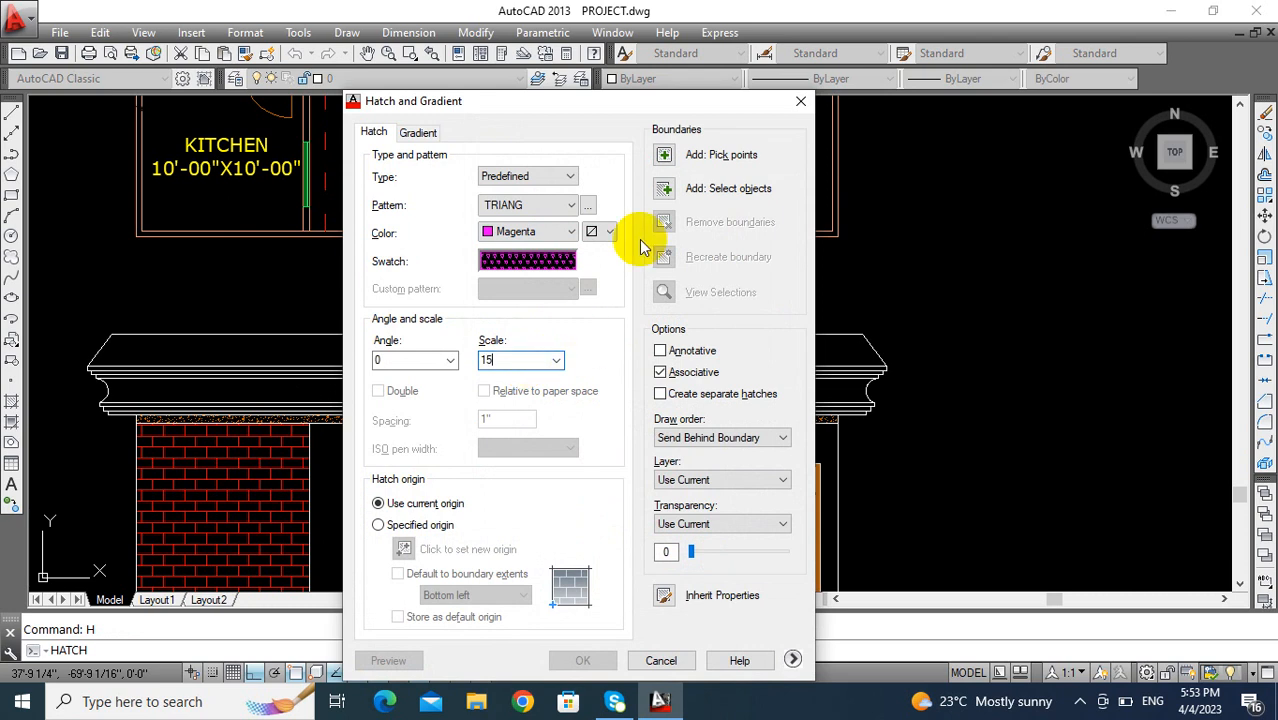
pyautogui.click(666, 158)
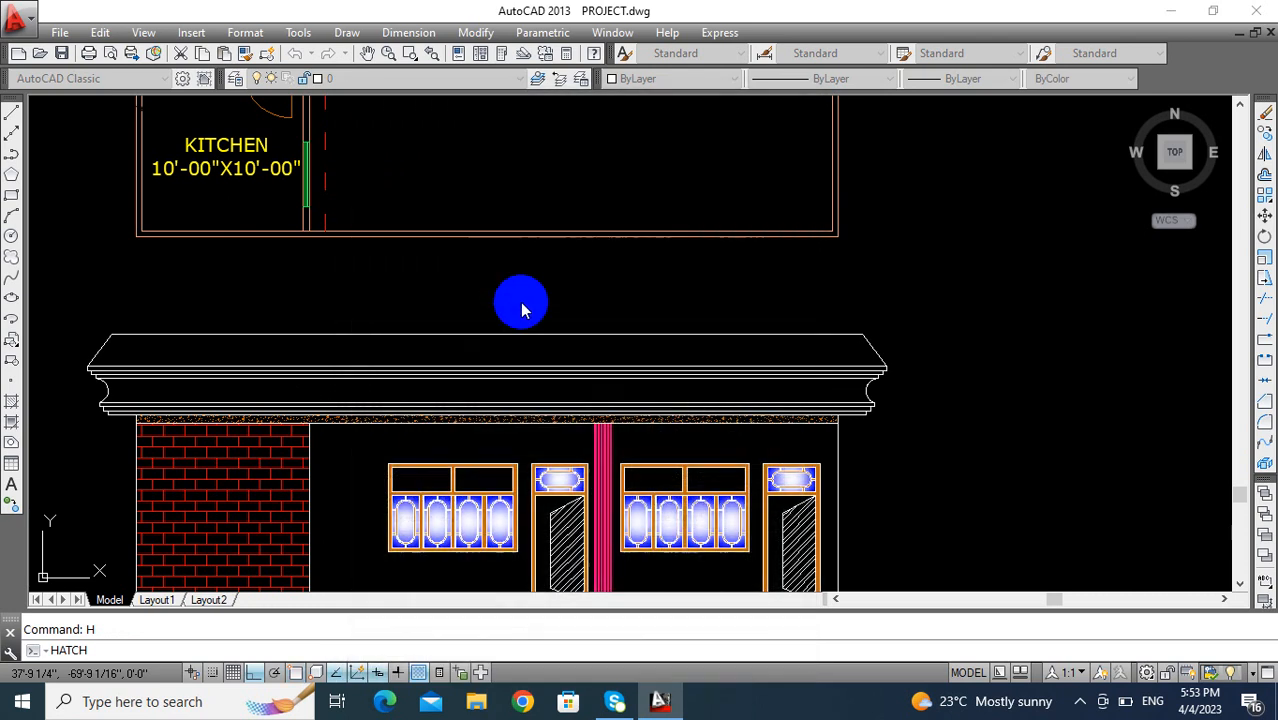
pyautogui.rightClick(498, 350)
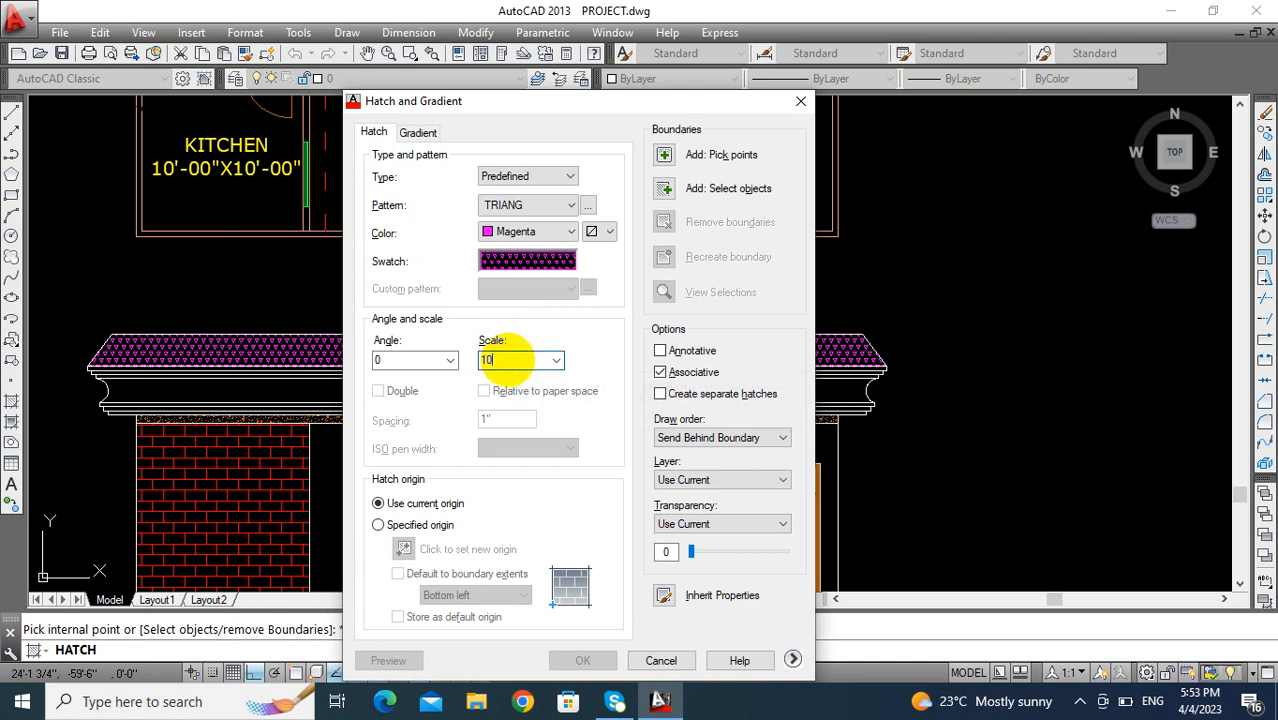
# - Try the magenta TRIANG hatch at scale 10 in the sloped-end section and delete it
pyautogui.click(665, 158)
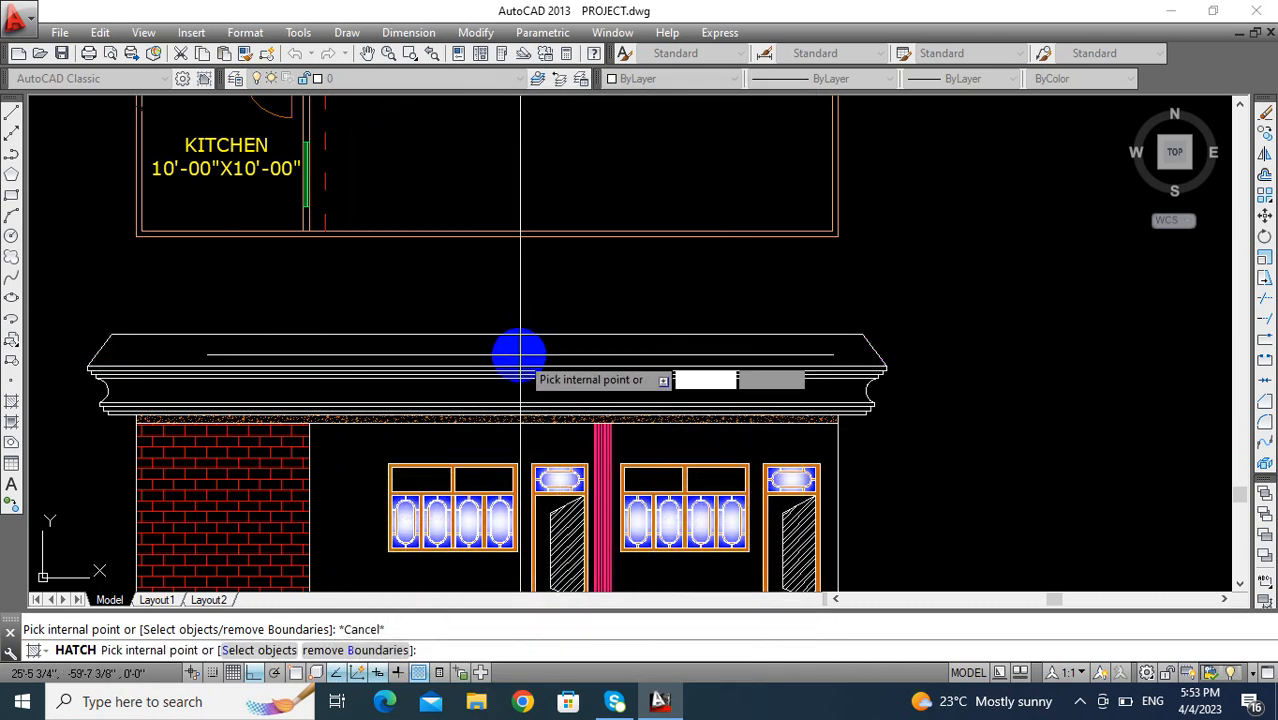
pyautogui.click(518, 350)
pyautogui.press('Return')
pyautogui.press('Return')
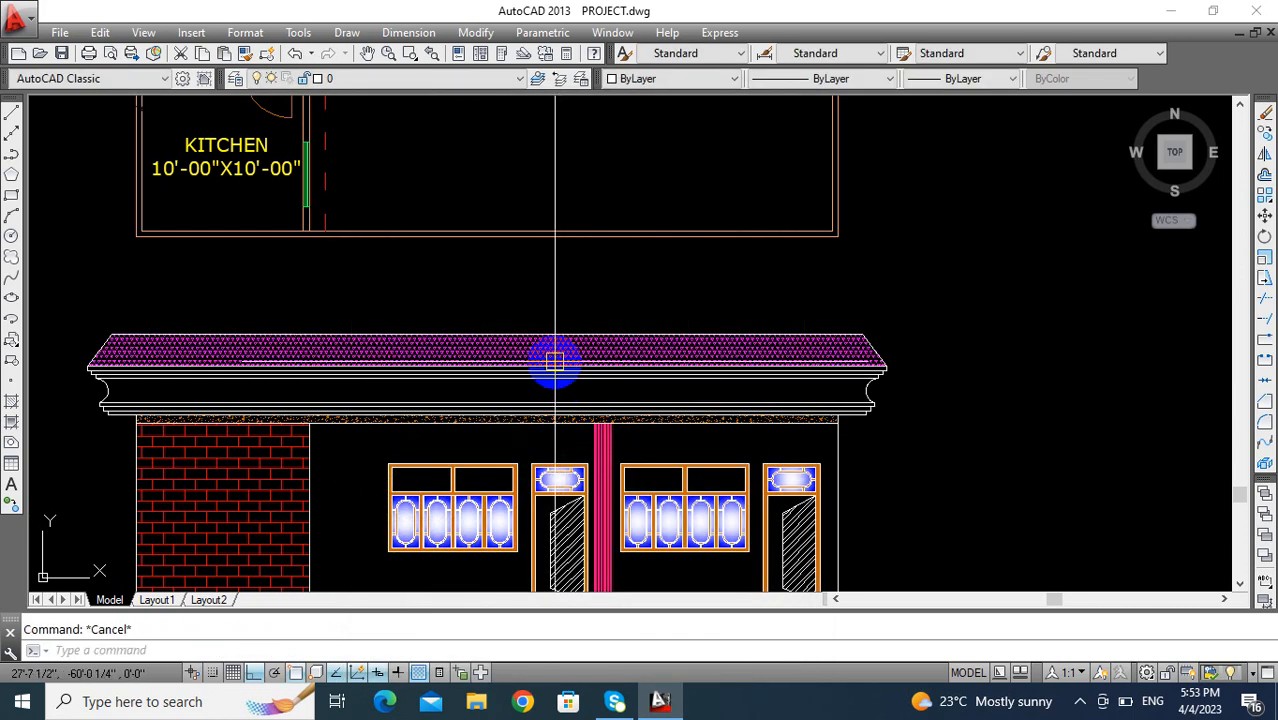
pyautogui.press('Delete')
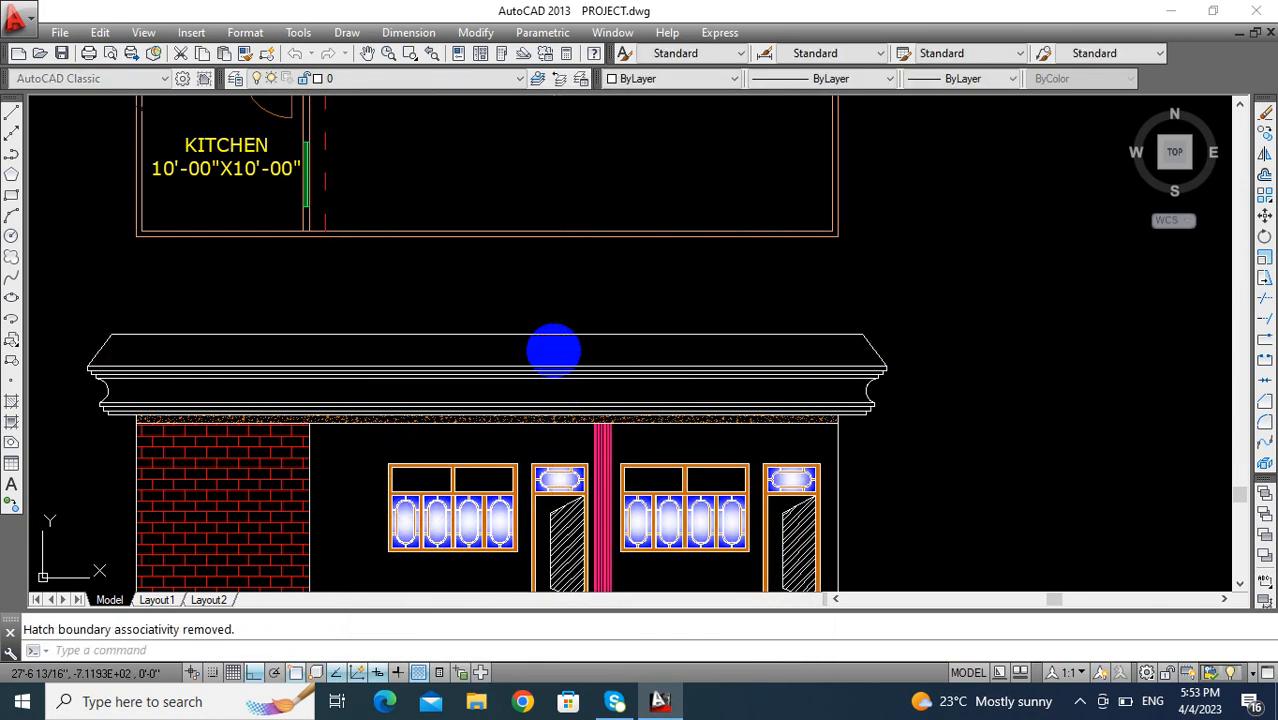
# - Hatch the sloped-end section above the parapet with the magenta TRIANG pattern at scale 13
pyautogui.write('h')
pyautogui.press('Return')
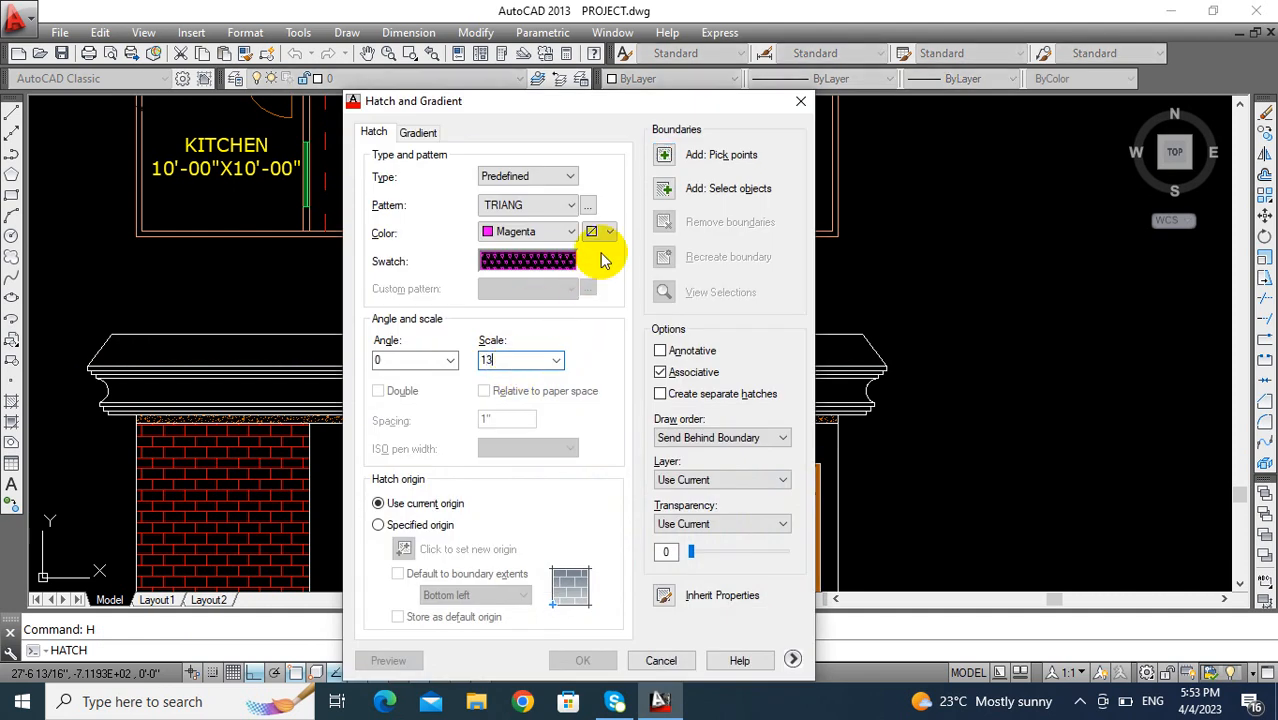
pyautogui.click(666, 158)
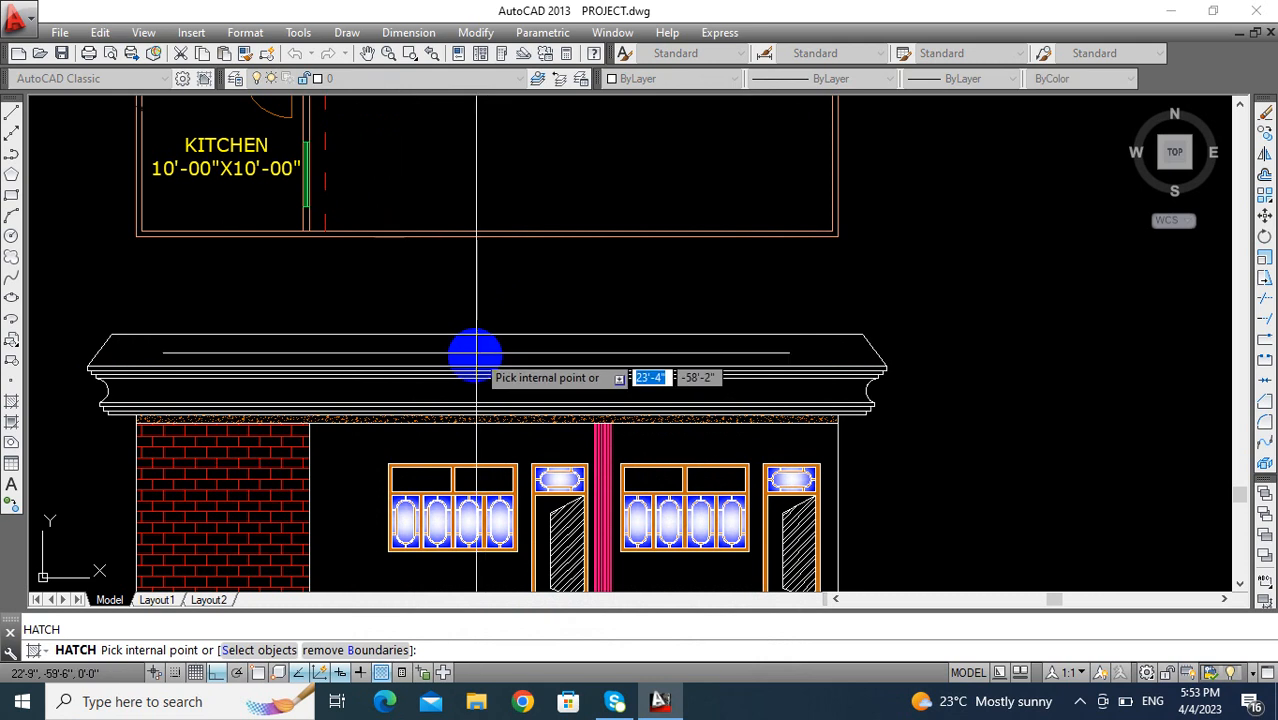
pyautogui.click(513, 372)
pyautogui.scroll(-5, 513, 372)
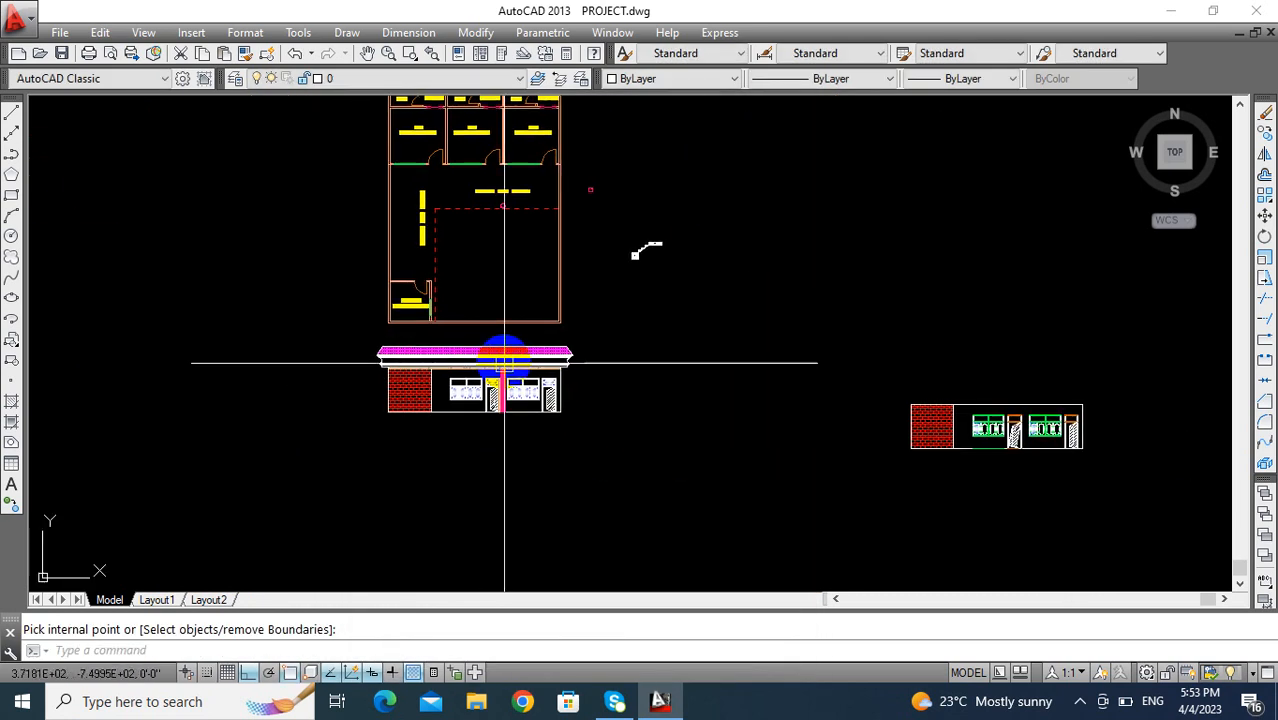
pyautogui.scroll(4, 564, 385)
pyautogui.scroll(4, 563, 333)
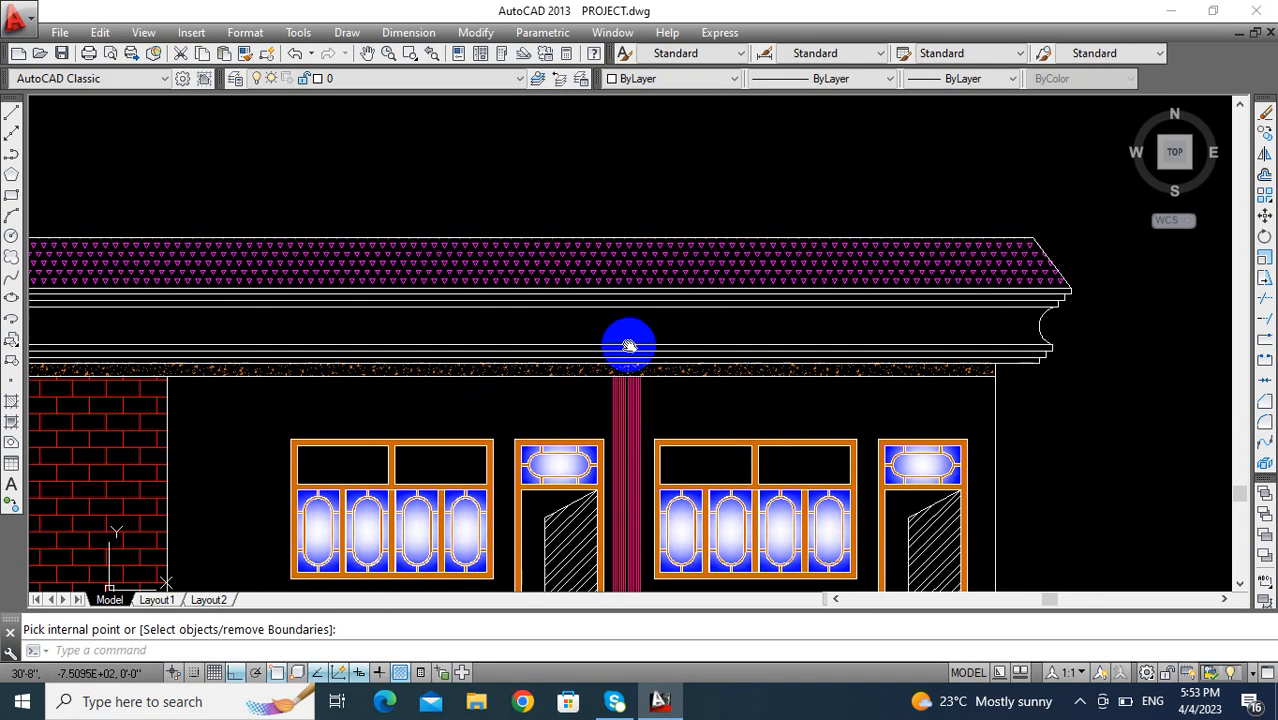
pyautogui.scroll(-2, 679, 363)
pyautogui.scroll(-2, 616, 346)
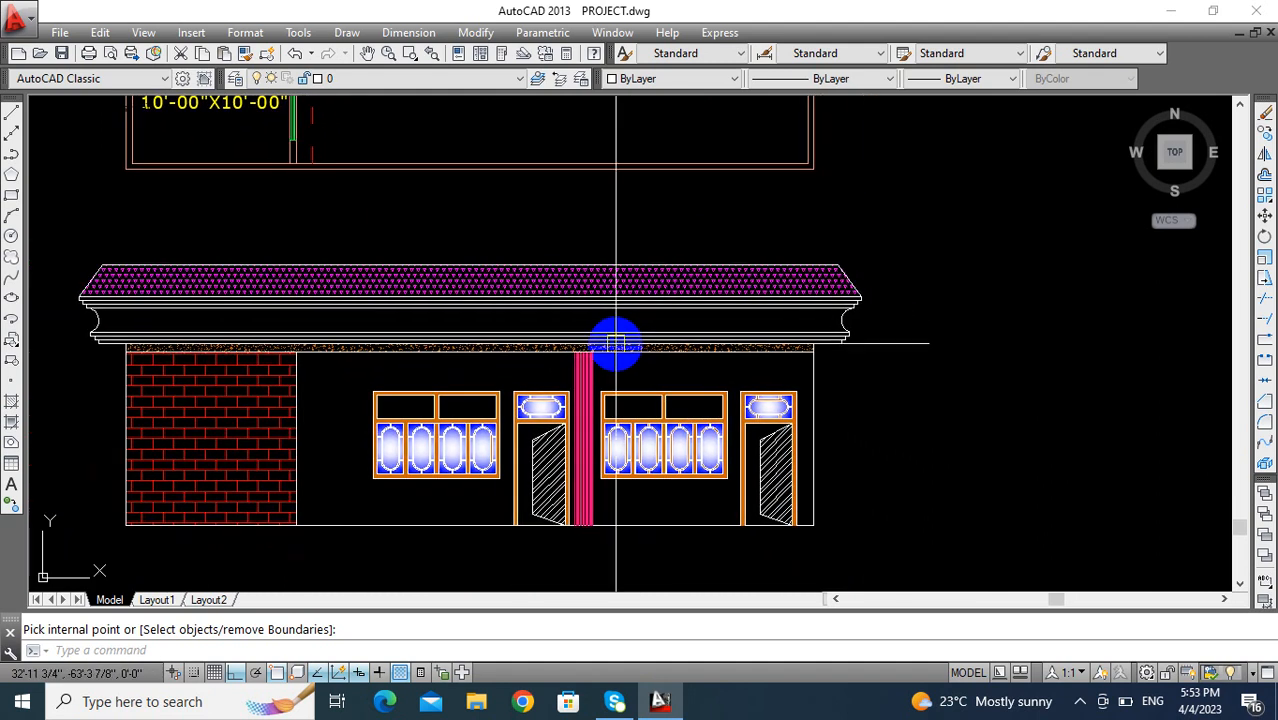
# - Draw a rectangle 12 inches wide and 18 inches high from lines in the empty area beside the elevation
pyautogui.press('Escape')
pyautogui.moveTo(809, 445)
pyautogui.mouseDown(button='middle')
pyautogui.moveTo(740, 364)
pyautogui.moveTo(588, 397)
pyautogui.mouseUp(button='middle')
pyautogui.write('l')
pyautogui.press('Return')
pyautogui.click(602, 396)
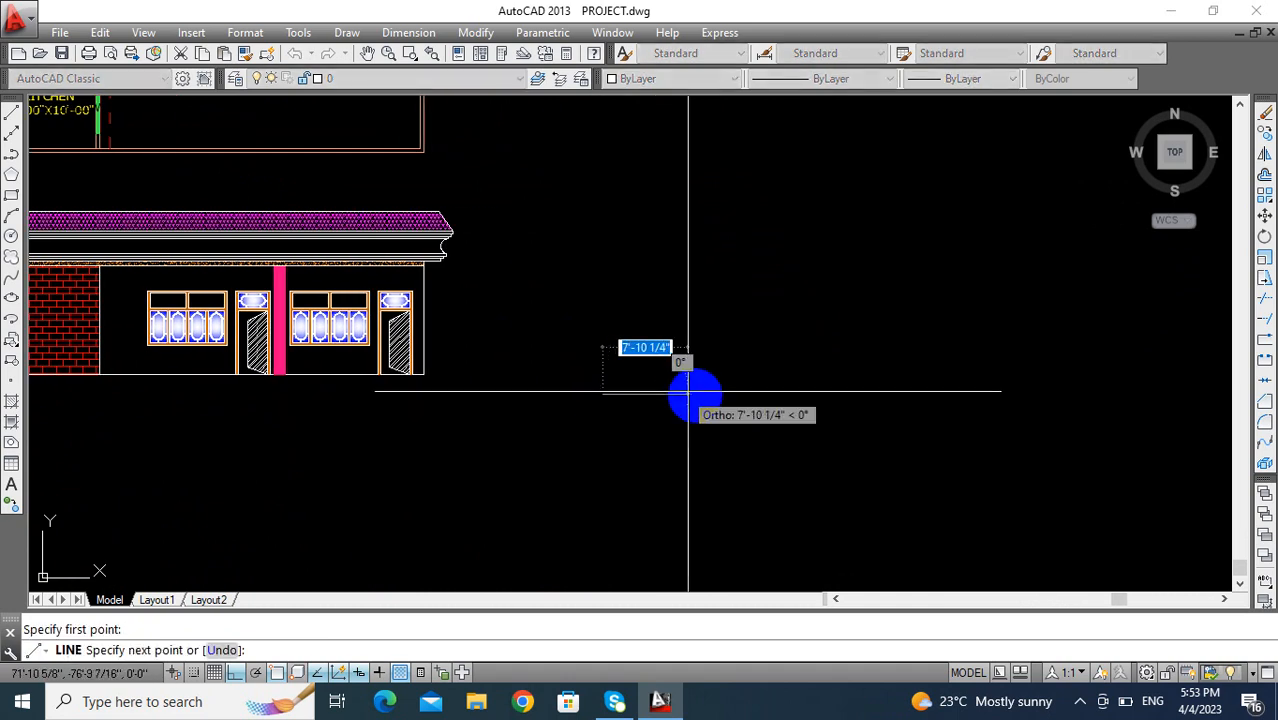
pyautogui.write('12')
pyautogui.press('Return')
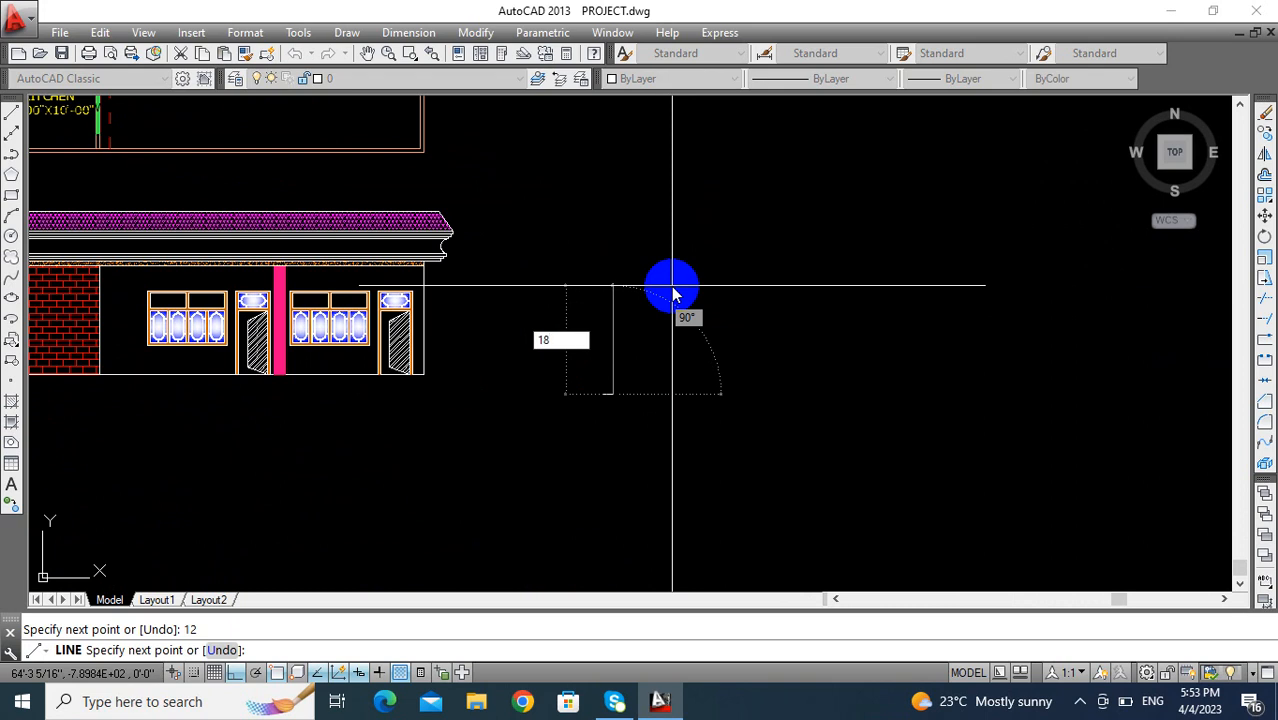
pyautogui.write('18')
pyautogui.press('Return')
pyautogui.scroll(6, 600, 376)
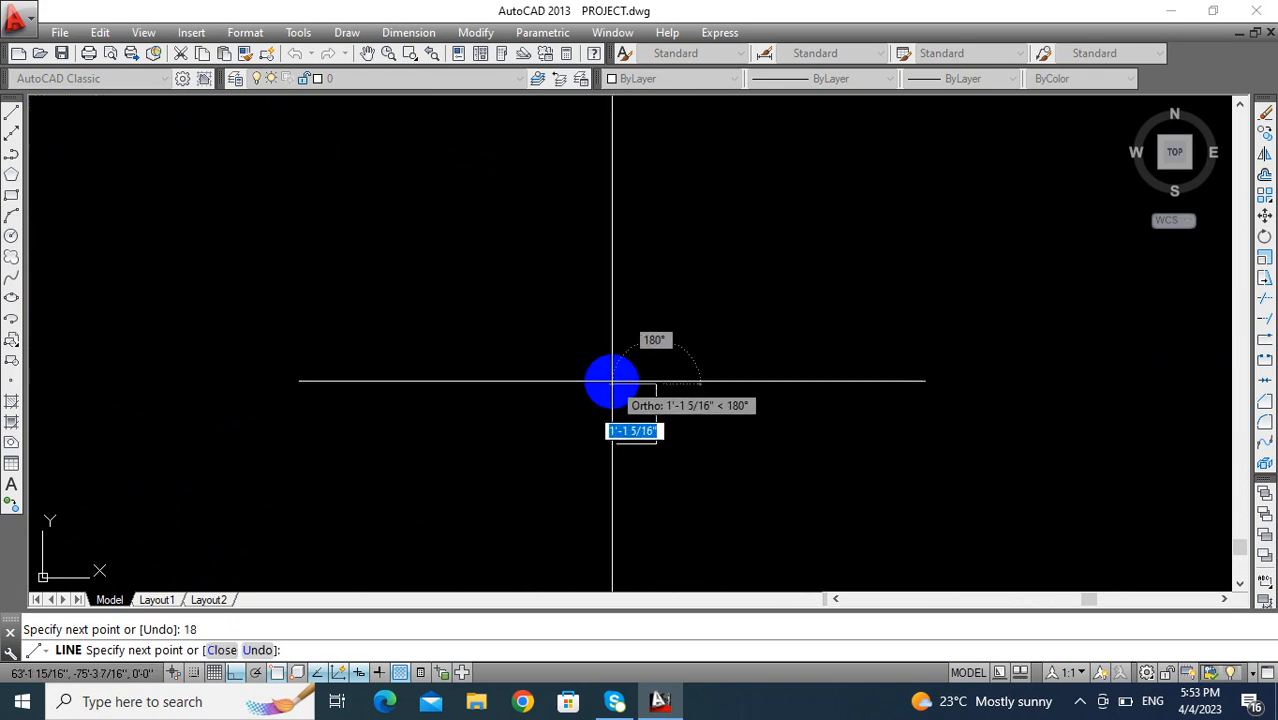
pyautogui.press('Return')
pyautogui.click(619, 442)
pyautogui.press('Return')
# - Offset all four sides of the small rectangle inward by 2 inches
pyautogui.scroll(5, 632, 420)
pyautogui.moveTo(632, 420); pyautogui.dragTo(417, 331, button='middle')
pyautogui.scroll(2, 621, 390)
pyautogui.press('Escape')
pyautogui.write('o')
pyautogui.press('Return')
pyautogui.write('2')
pyautogui.press('Return')
pyautogui.click(442, 182)
pyautogui.click(466, 296)
pyautogui.click(509, 290)
pyautogui.click(422, 309)
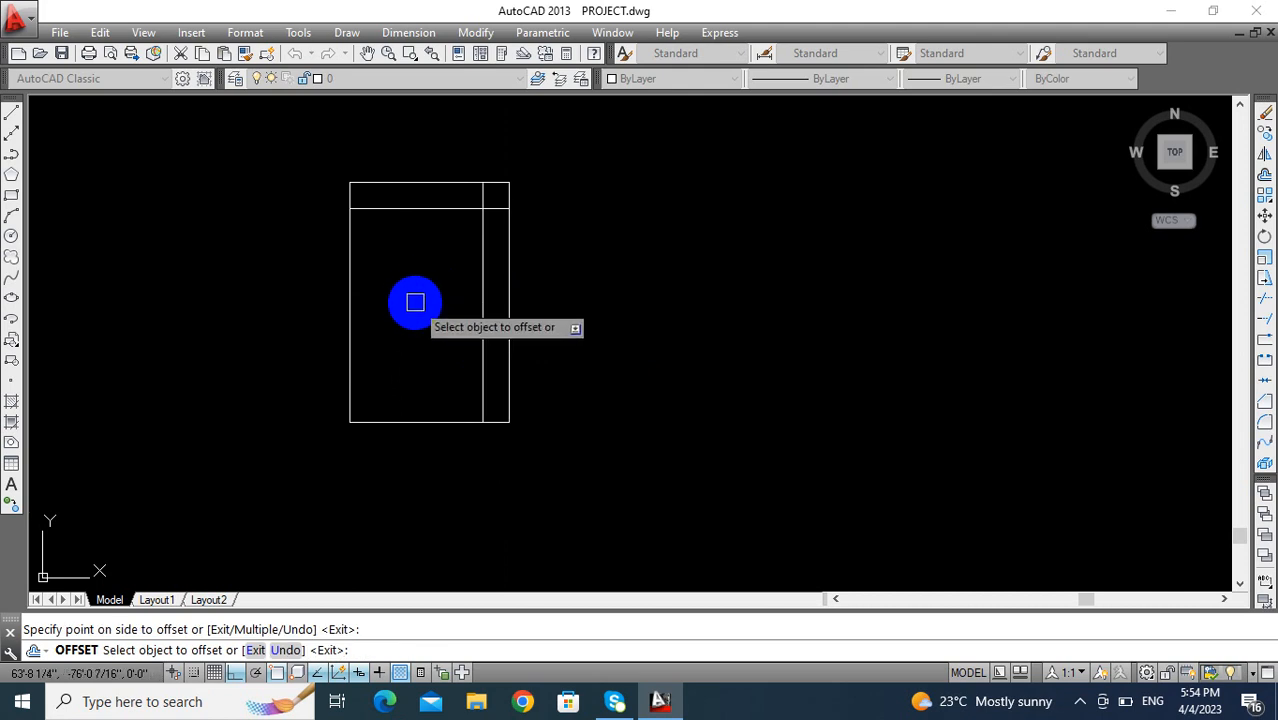
pyautogui.click(351, 289)
pyautogui.click(408, 300)
pyautogui.click(453, 354)
pyautogui.press('Escape')
# - Trim the overhanging ends of the offset lines at the inner corners of the small rectangle
pyautogui.moveTo(458, 364); pyautogui.dragTo(451, 430, button='middle')
pyautogui.press('Escape')
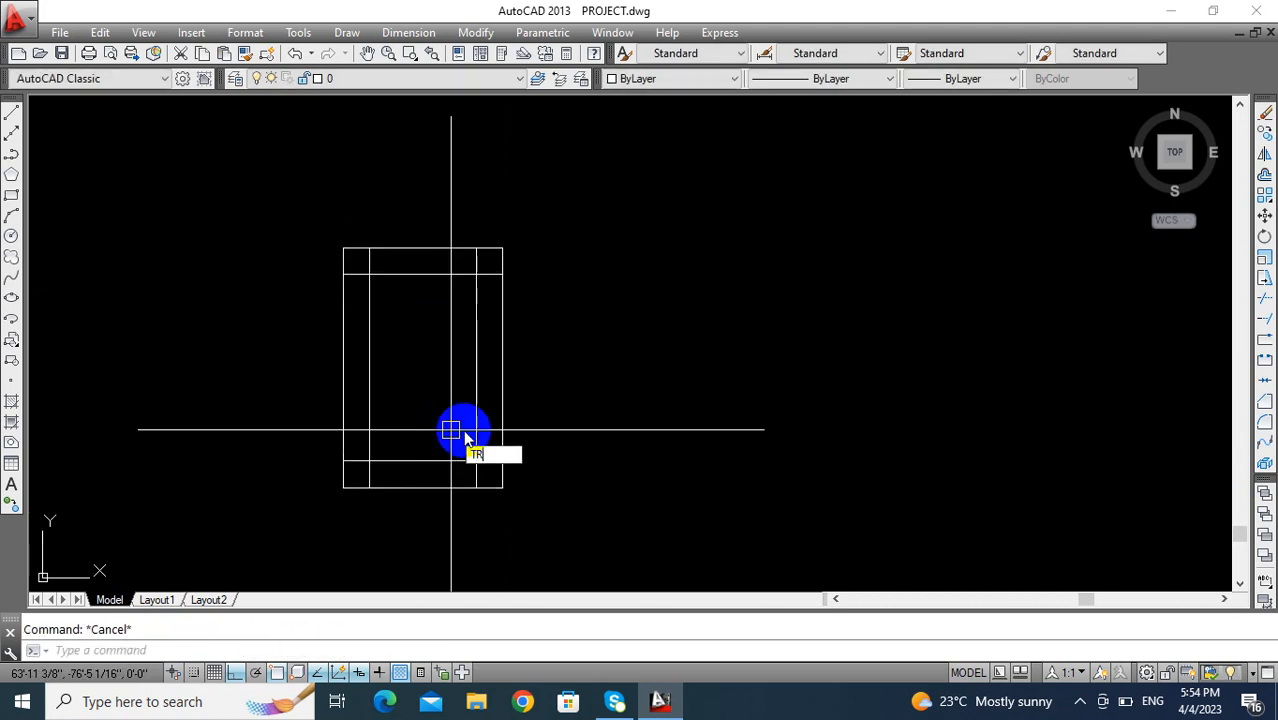
pyautogui.press('Return')
pyautogui.press('Return')
pyautogui.click(478, 474)
pyautogui.click(356, 460)
pyautogui.click(367, 261)
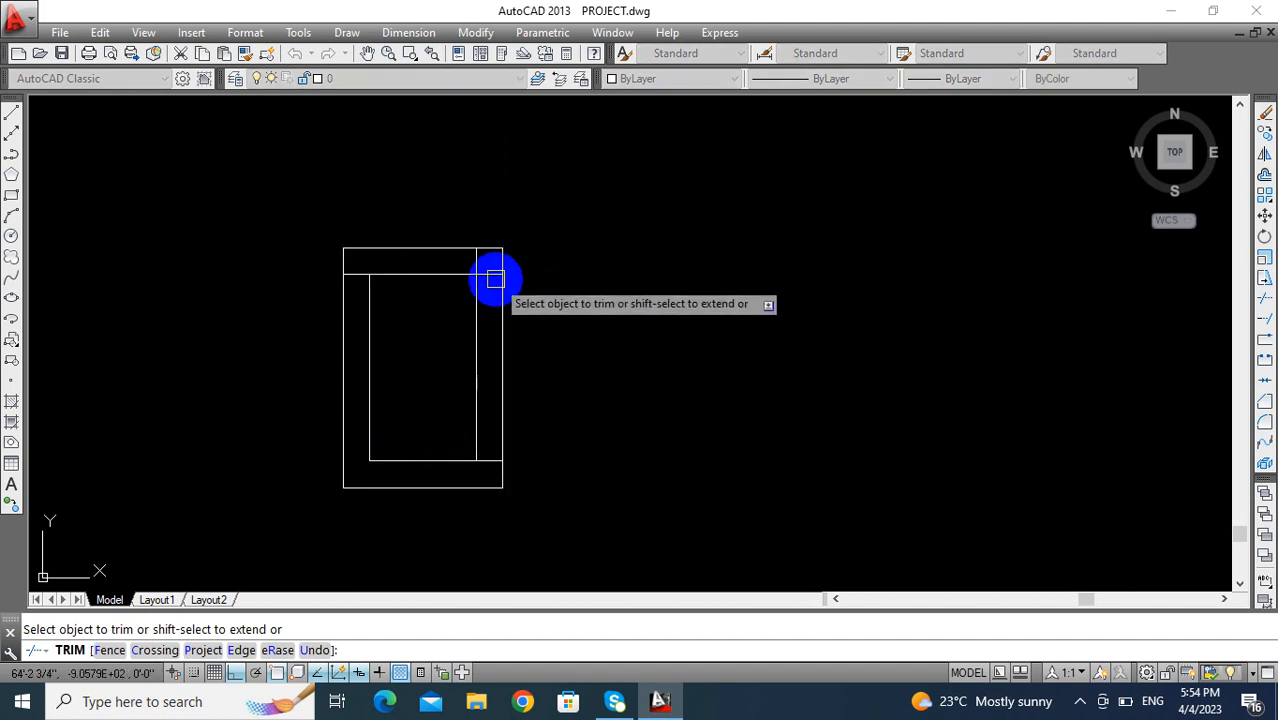
pyautogui.moveTo(474, 262); pyautogui.dragTo(564, 293, button='middle')
pyautogui.press('Escape')
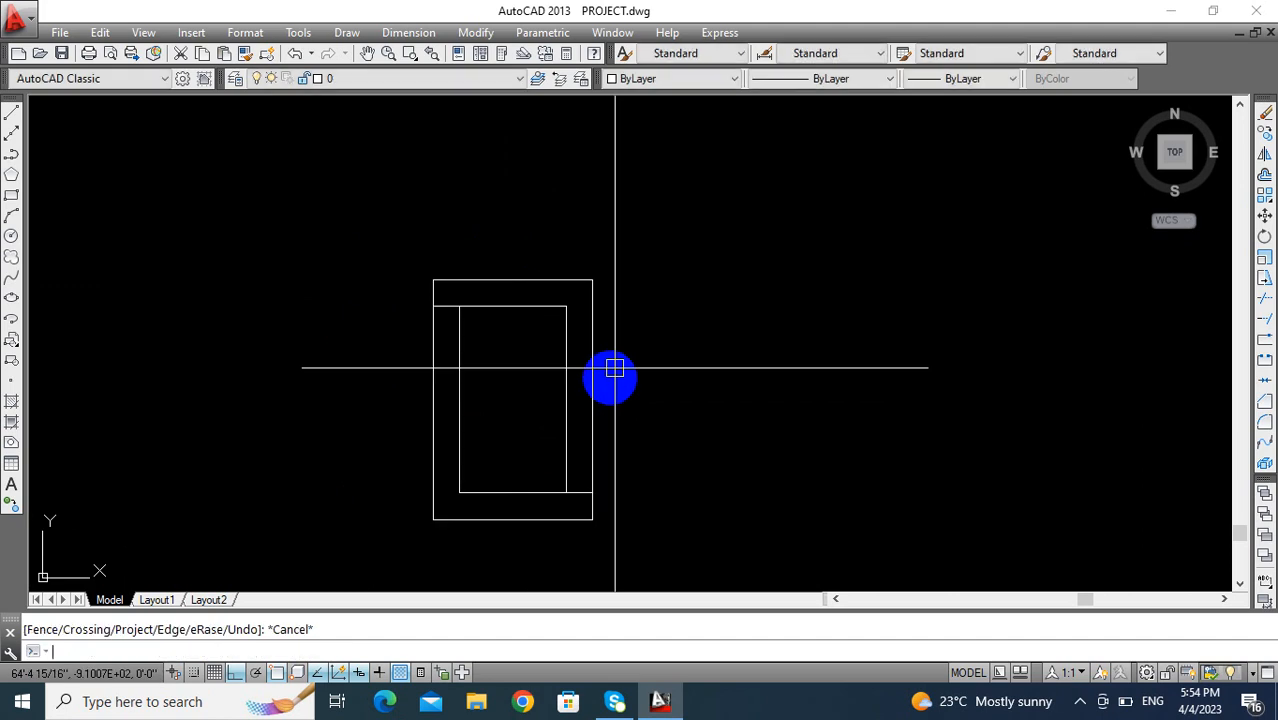
# - Create boundaries from the frame area between the inner and outer rectangles
pyautogui.write('bo')
pyautogui.press('Return')
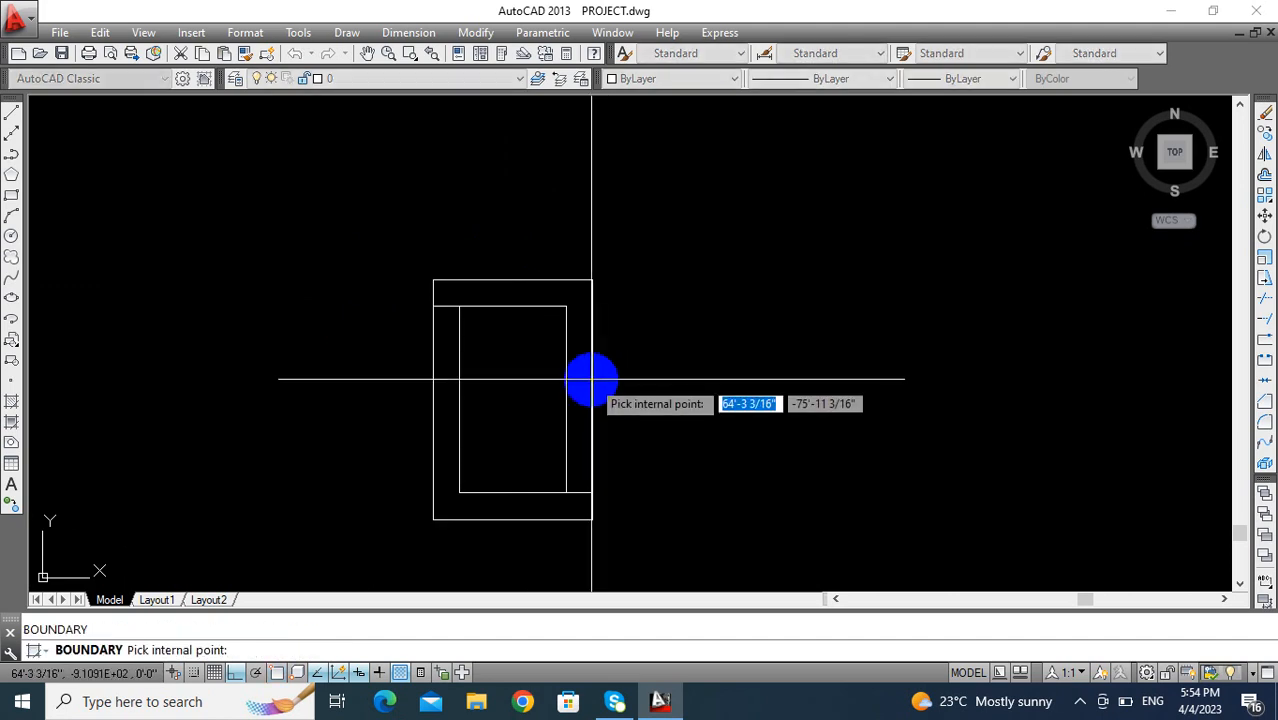
pyautogui.click(587, 377)
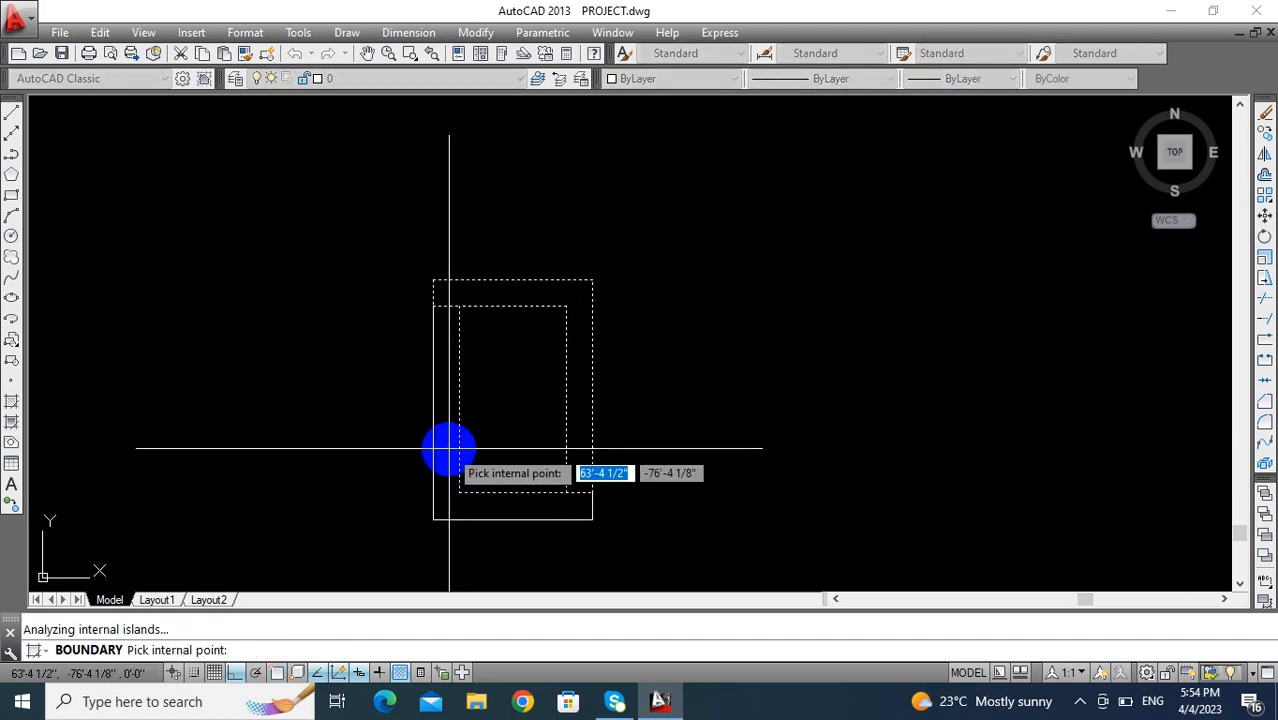
pyautogui.press('Return')
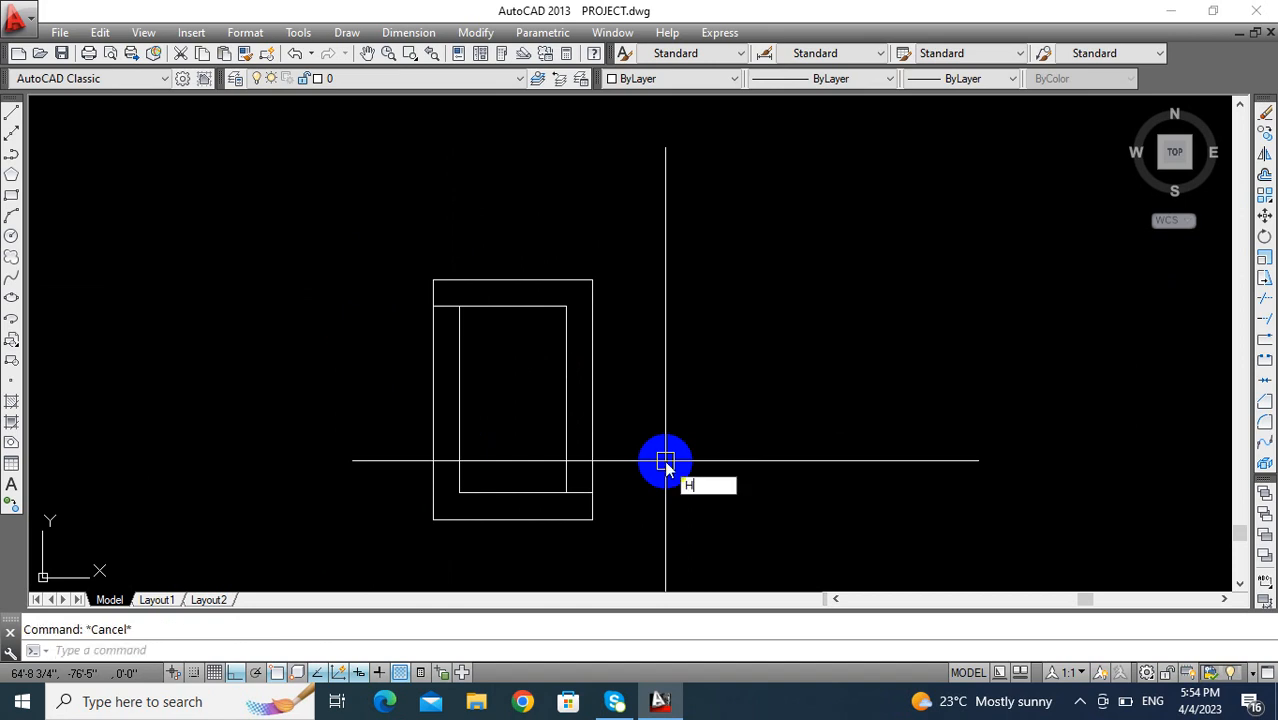
# - Fill the frame between the inner and outer rectangles with a SOLID magenta hatch
pyautogui.write('h')
pyautogui.press('Return')
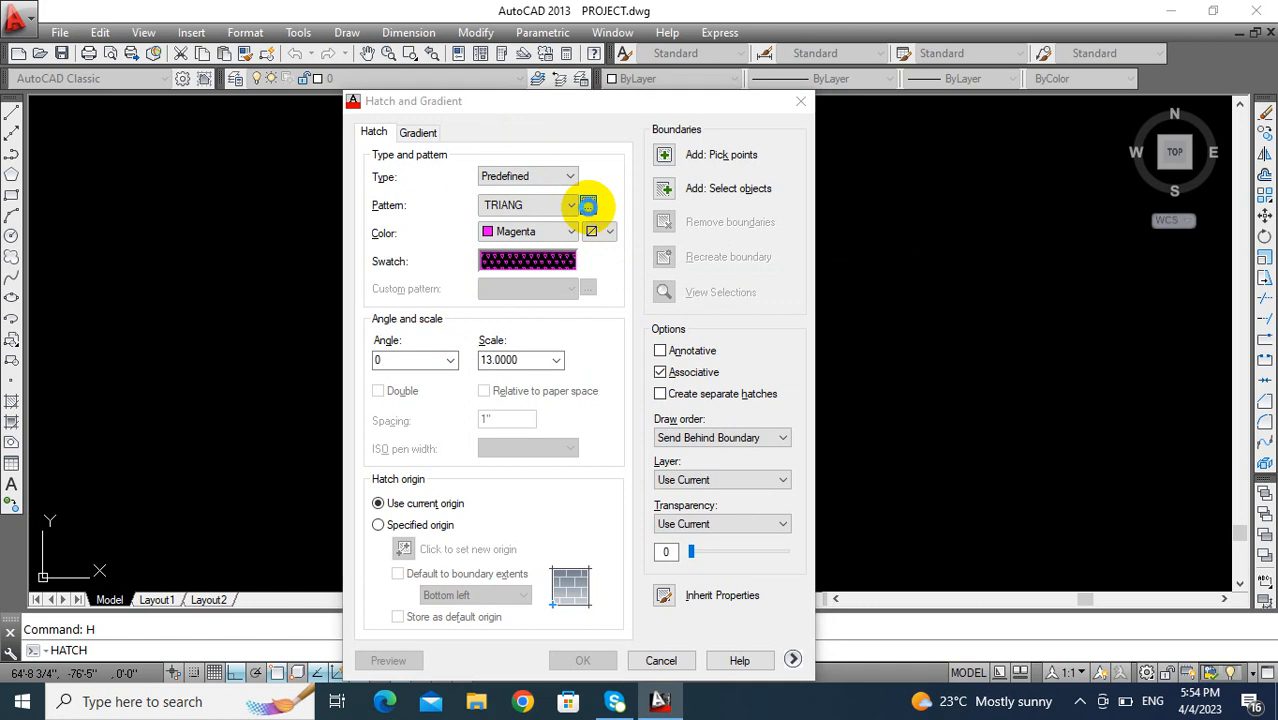
pyautogui.click(588, 206)
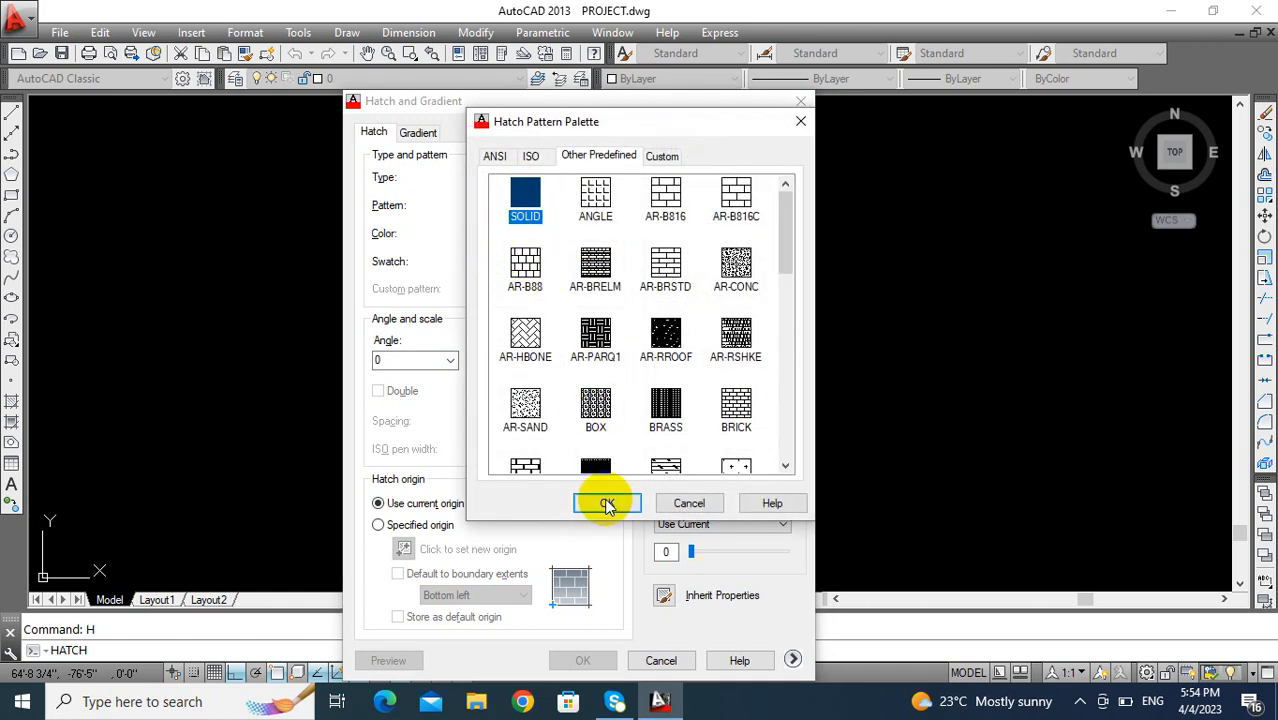
pyautogui.click(607, 503)
pyautogui.click(664, 157)
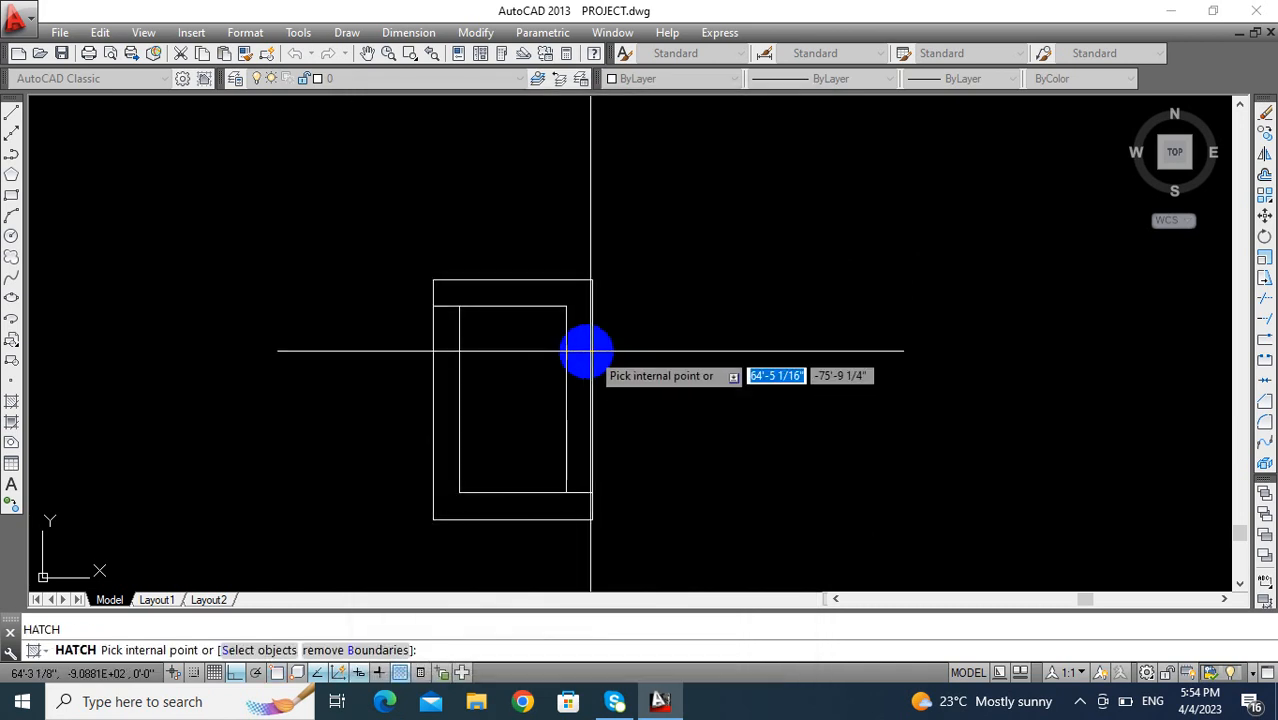
pyautogui.click(578, 358)
pyautogui.click(447, 459)
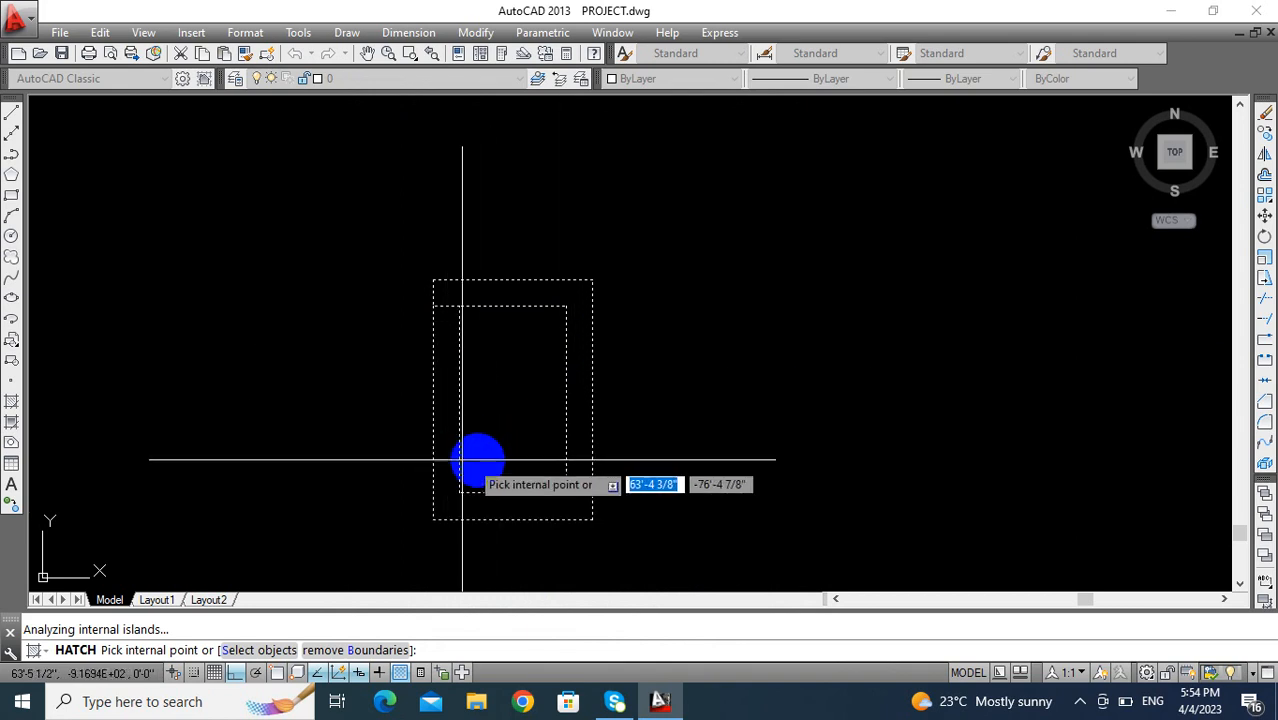
pyautogui.press('Return')
pyautogui.press('Return')
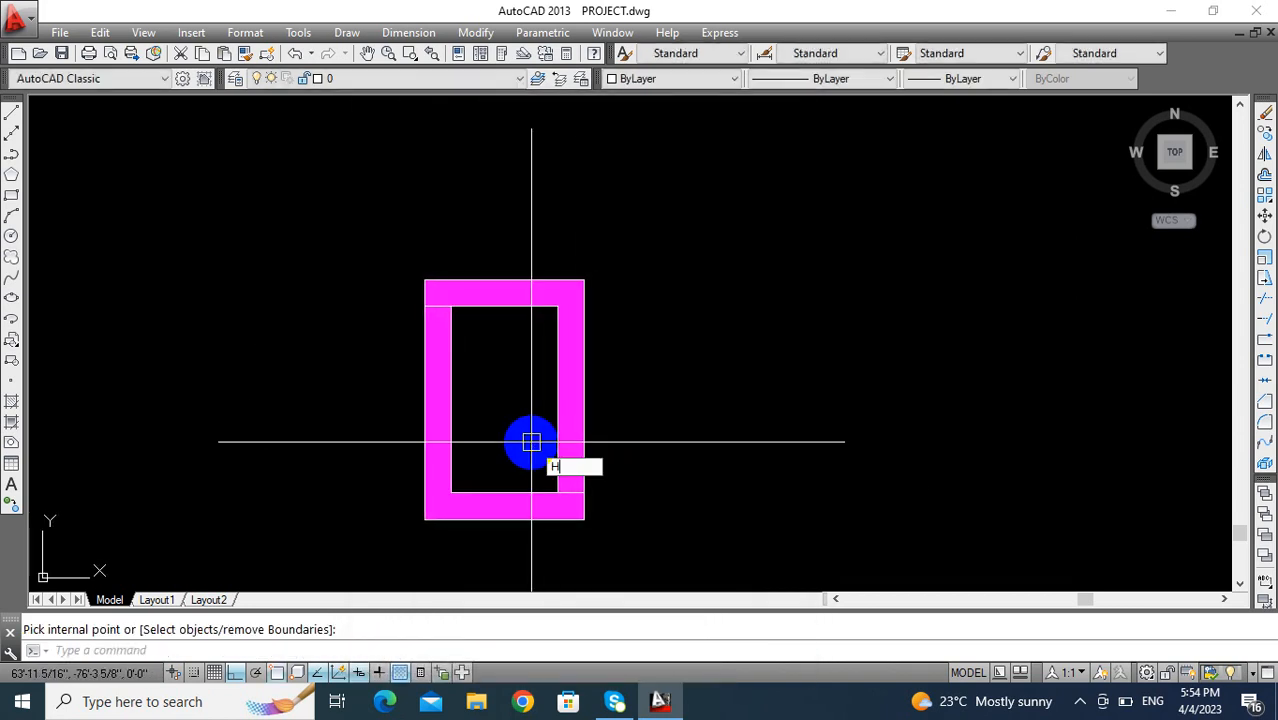
# - Fill the small frame's inner rectangle with a magenta HONEY hatch at scale 10
pyautogui.write('H')
pyautogui.press('Return')
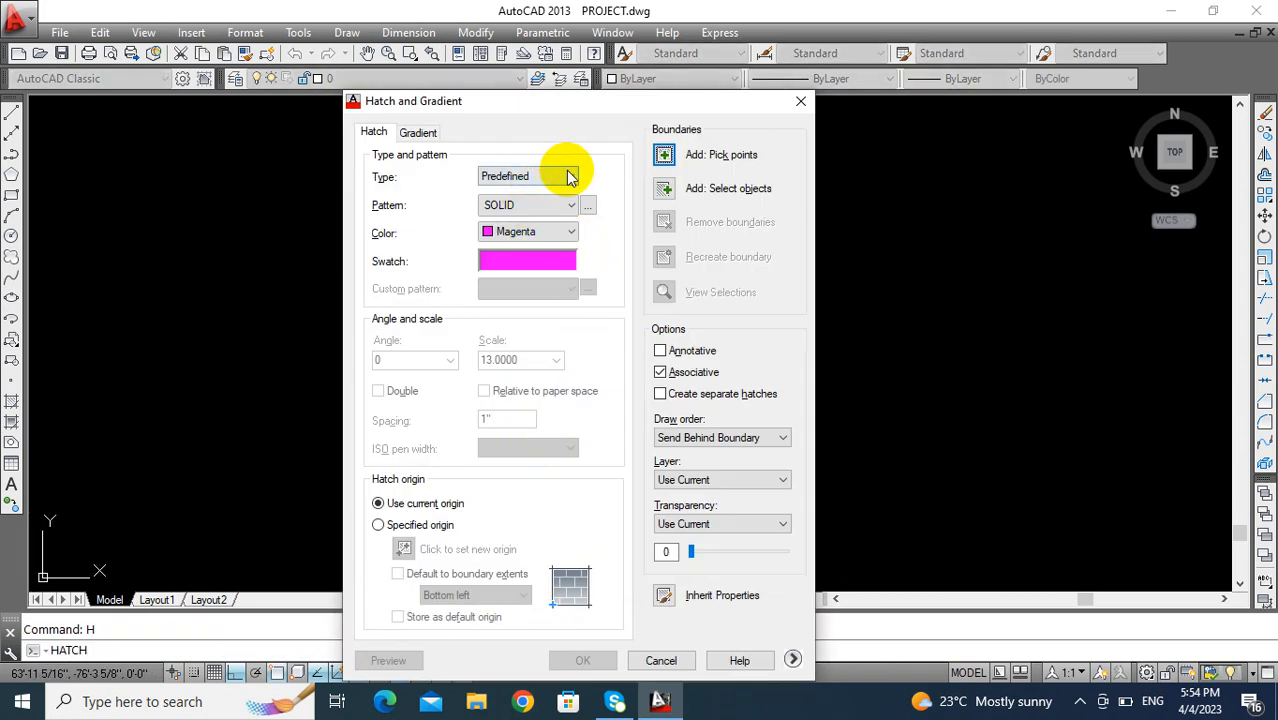
pyautogui.click(588, 205)
pyautogui.scroll(-10, 640, 300)
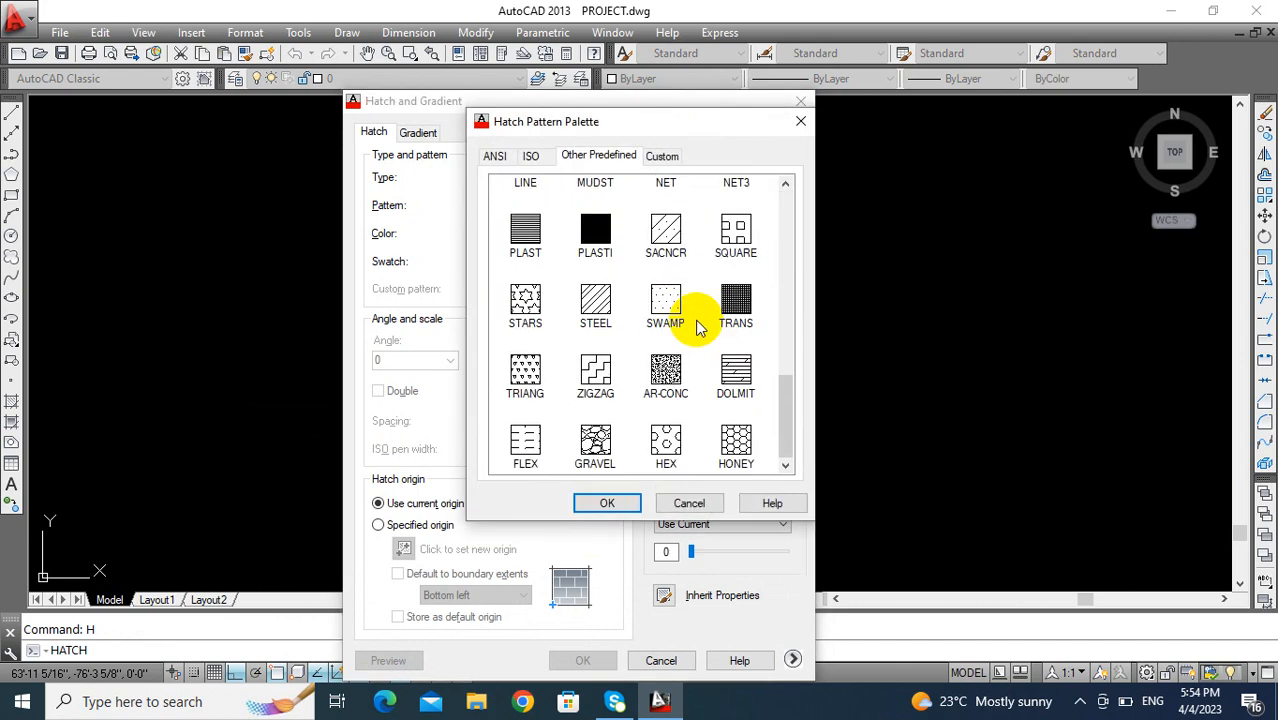
pyautogui.scroll(5, 595, 393)
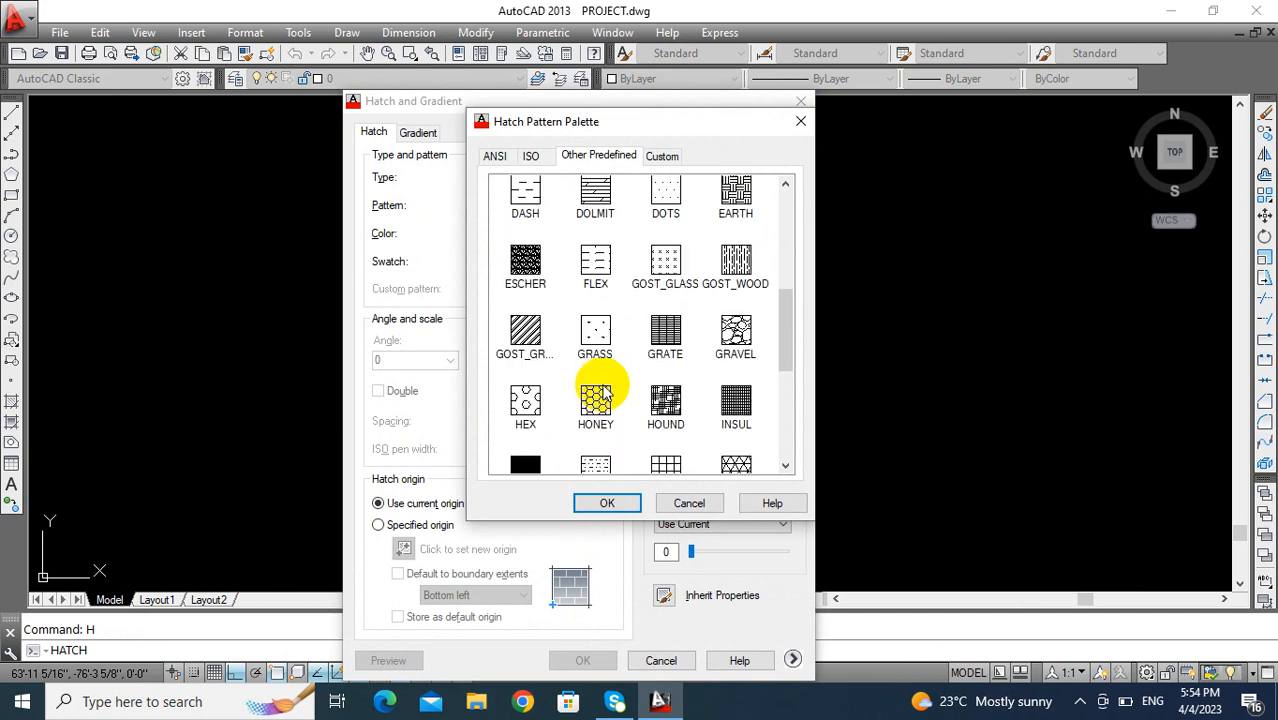
pyautogui.scroll(2, 740, 318)
pyautogui.moveTo(785, 300); pyautogui.dragTo(789, 356)
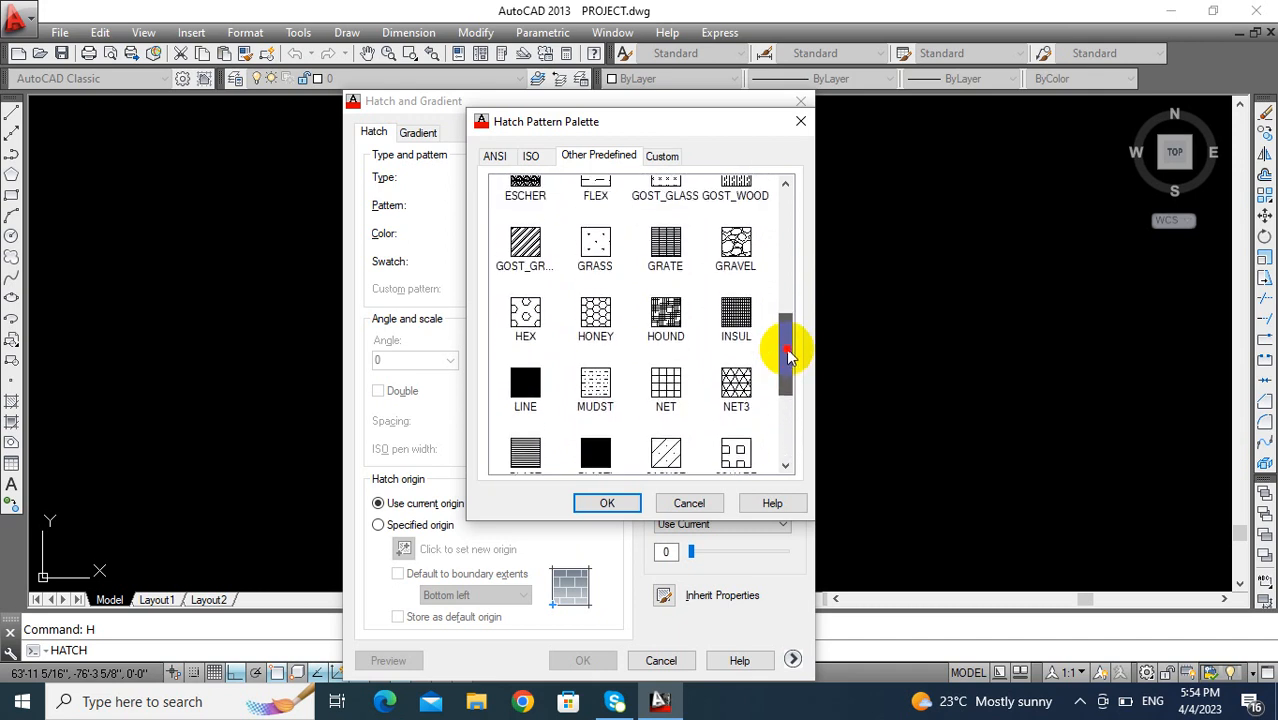
pyautogui.click(605, 506)
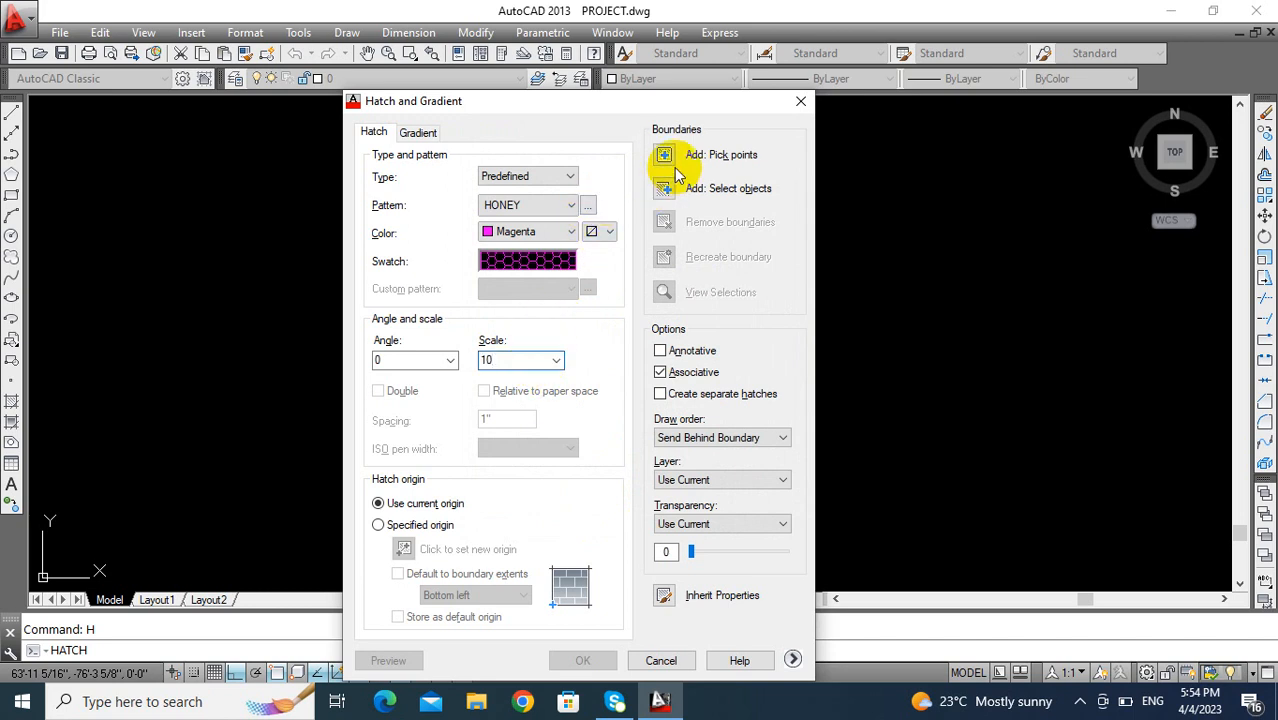
pyautogui.click(667, 189)
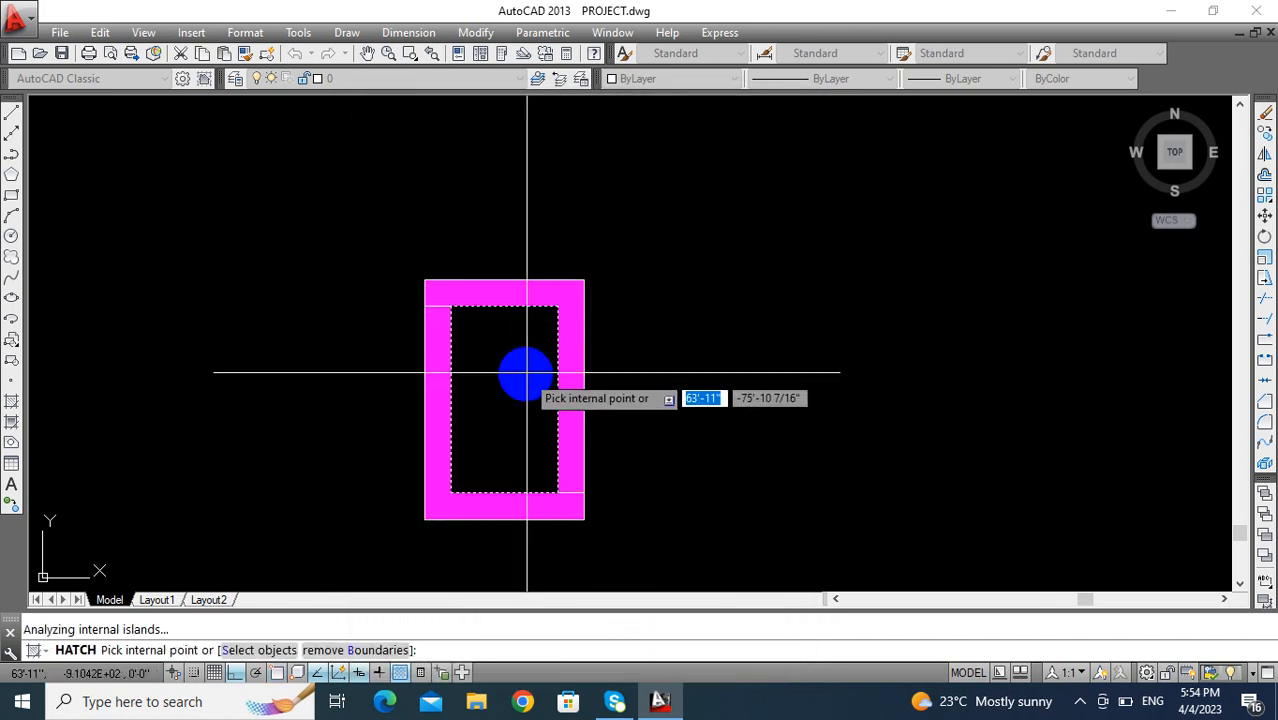
pyautogui.press('Return')
pyautogui.press('Return')
pyautogui.scroll(-5, 583, 322)
pyautogui.moveTo(582, 322)
pyautogui.mouseDown(button='middle')
pyautogui.moveTo(621, 313)
pyautogui.moveTo(553, 342)
pyautogui.mouseUp(button='middle')
pyautogui.press('Escape')
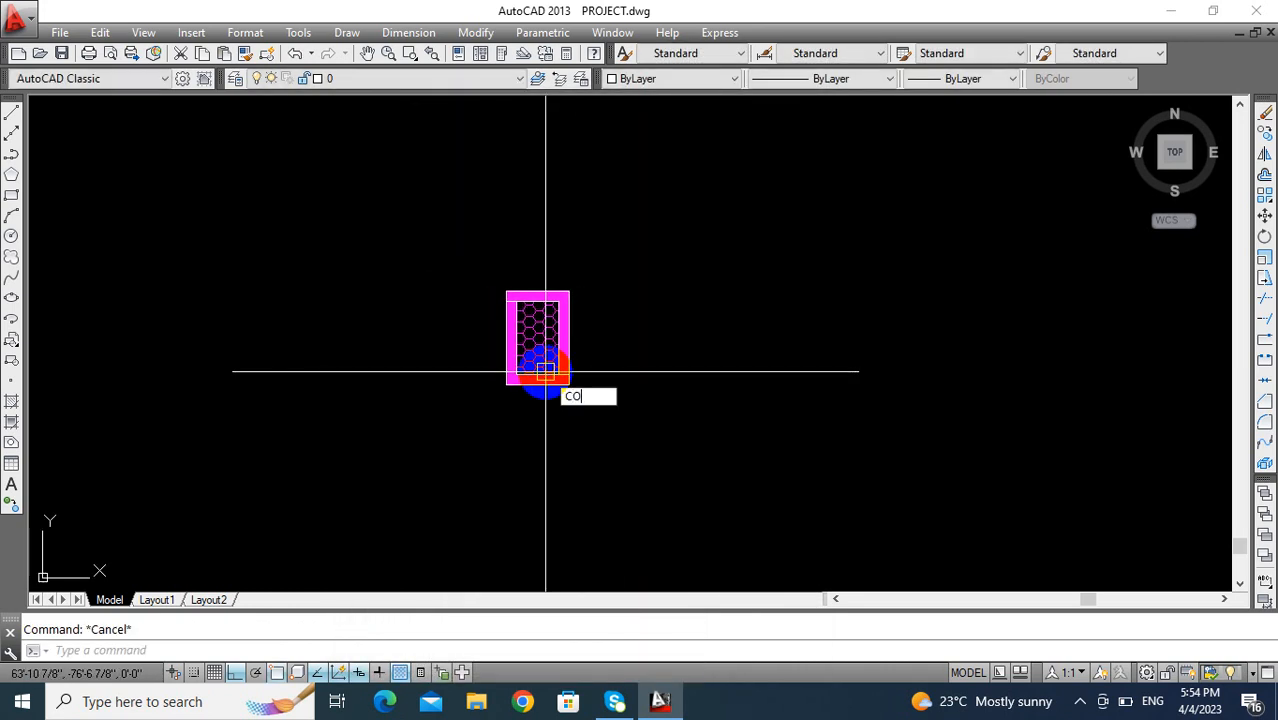
# - Copy the whole hatched panel three times leftward, end to end, to form a row of four
pyautogui.press('Return')
pyautogui.click(606, 245)
pyautogui.click(495, 382)
pyautogui.press('Return')
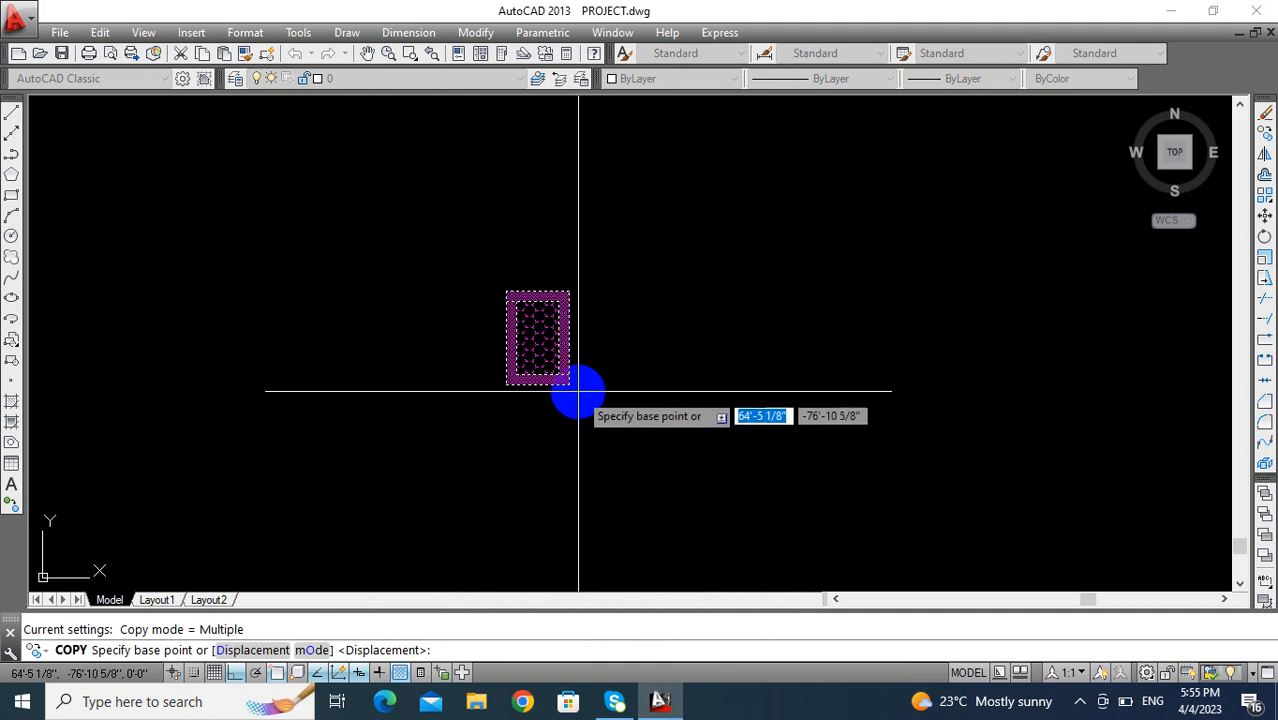
pyautogui.click(571, 383)
pyautogui.click(507, 383)
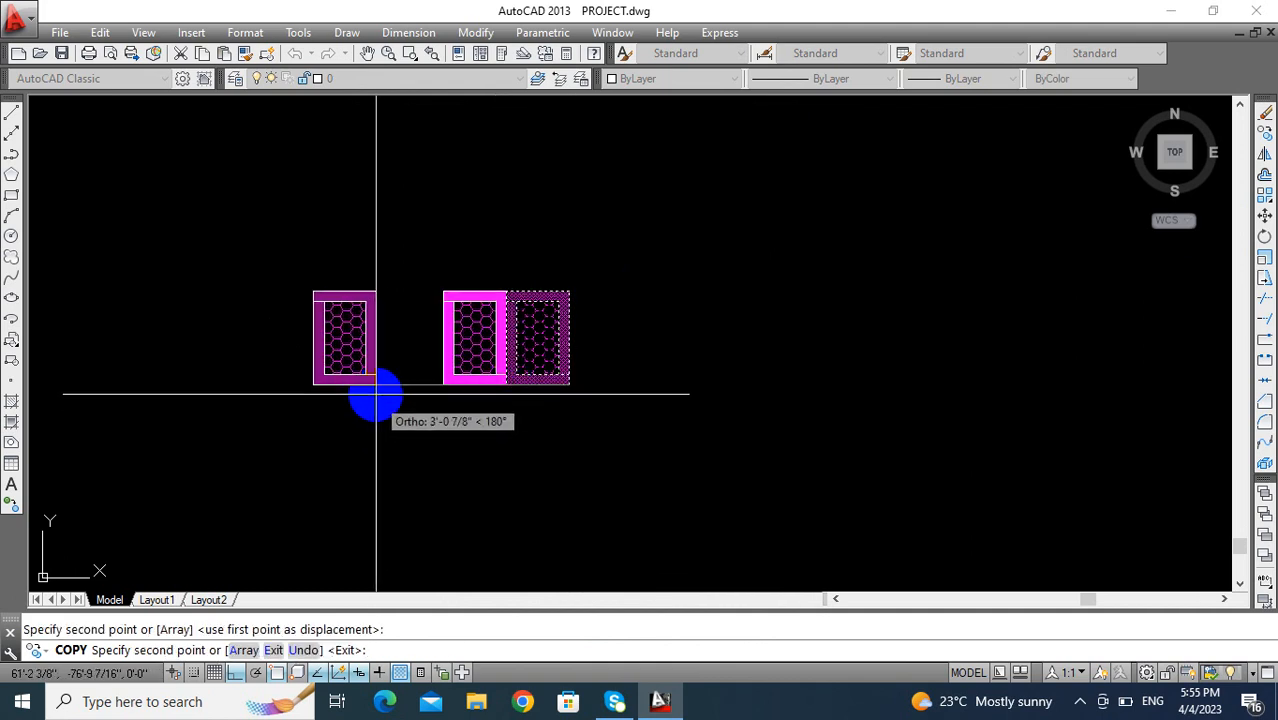
pyautogui.click(443, 388)
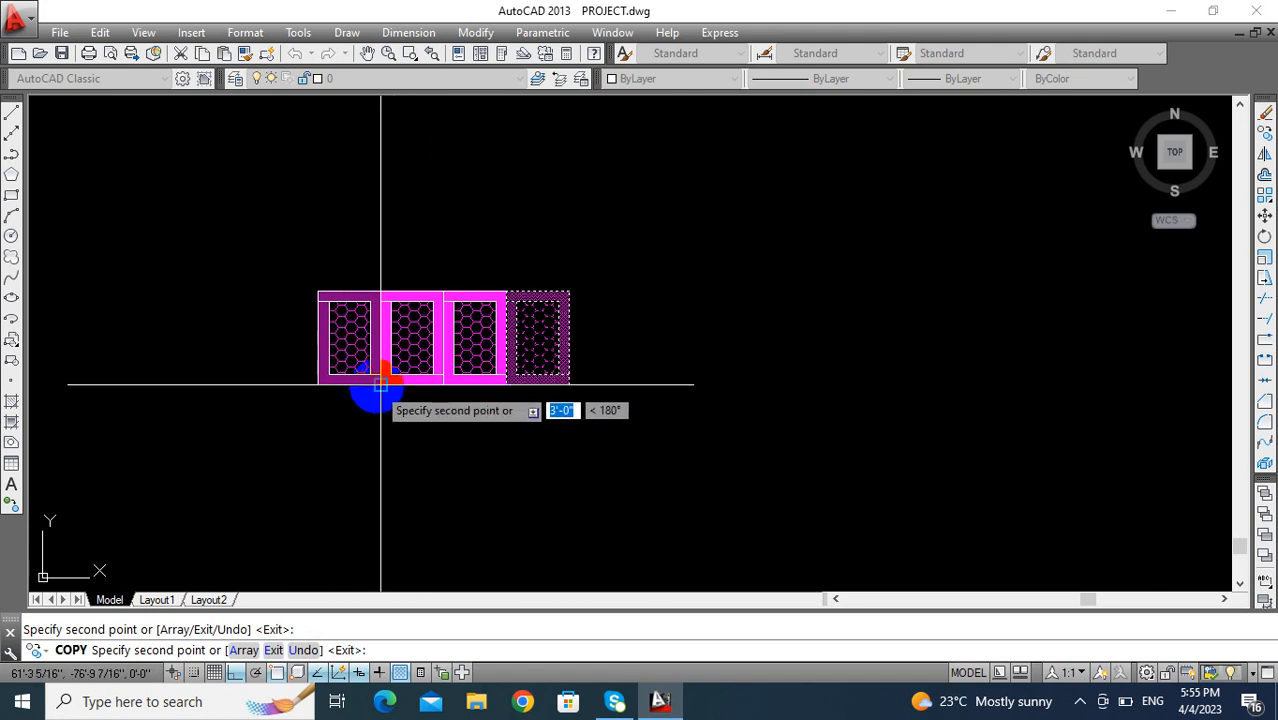
pyautogui.press('Escape')
# - Copy the row of four panels twice leftward, end to end, to form a row of twelve
pyautogui.scroll(-2, 384, 404)
pyautogui.moveTo(386, 407); pyautogui.dragTo(450, 421, button='middle')
pyautogui.scroll(2, 443, 422)
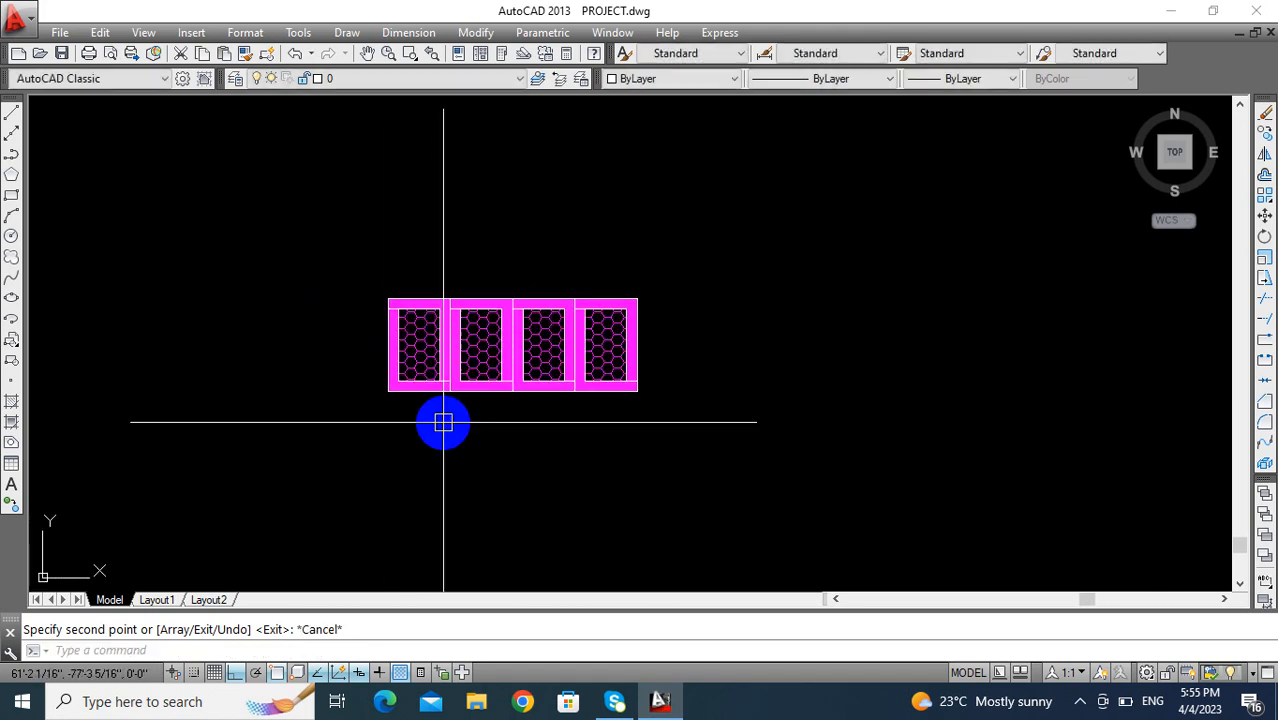
pyautogui.click(640, 283)
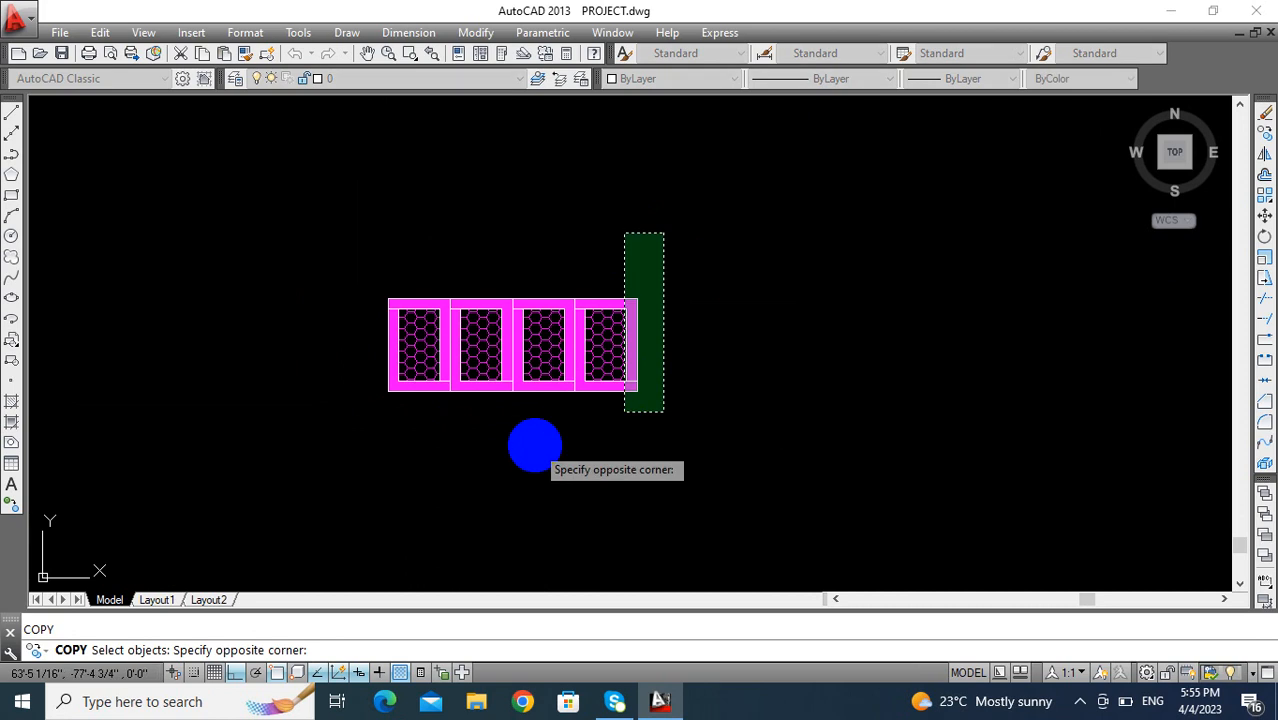
pyautogui.click(534, 445)
pyautogui.press('Return')
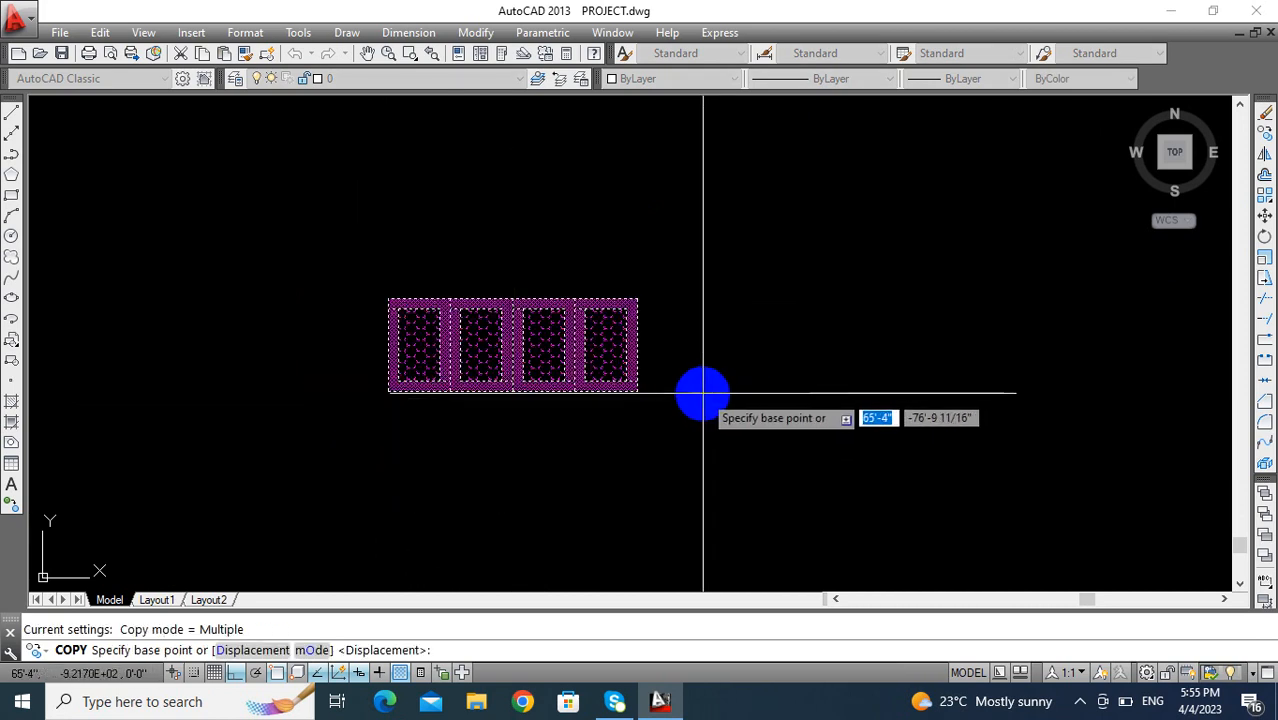
pyautogui.click(639, 394)
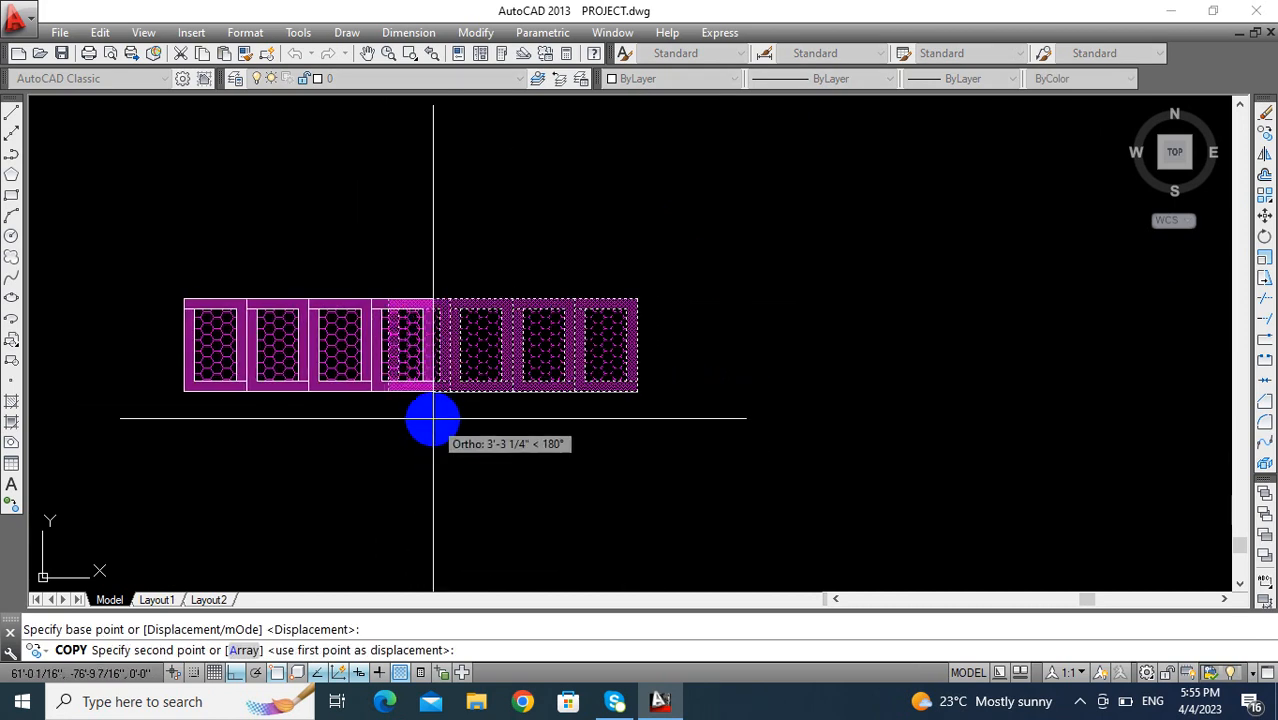
pyautogui.click(388, 393)
pyautogui.scroll(-2, 422, 434)
pyautogui.moveTo(422, 434); pyautogui.dragTo(599, 462, button='middle')
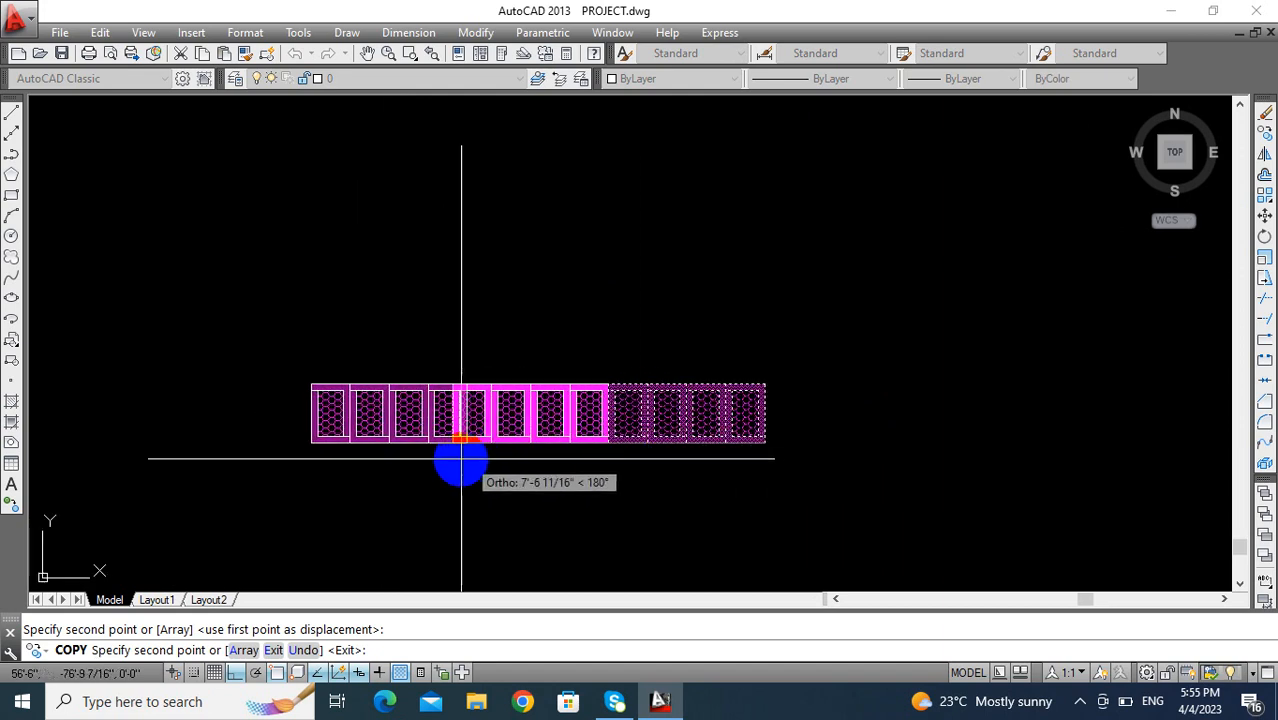
pyautogui.scroll(-2, 453, 440)
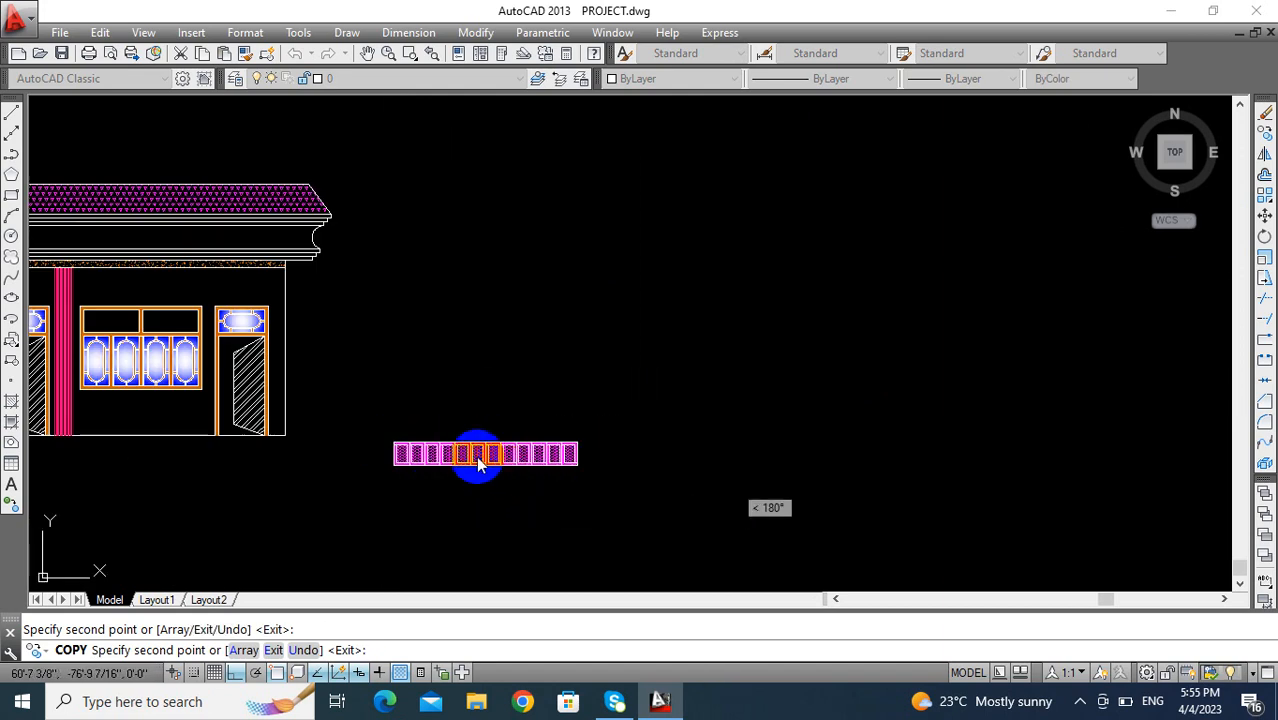
pyautogui.press('Escape')
# - Copy the row of twelve panels onto the roof, its lower-right corner on the upper-right corner of the sloped section
pyautogui.scroll(2, 478, 462)
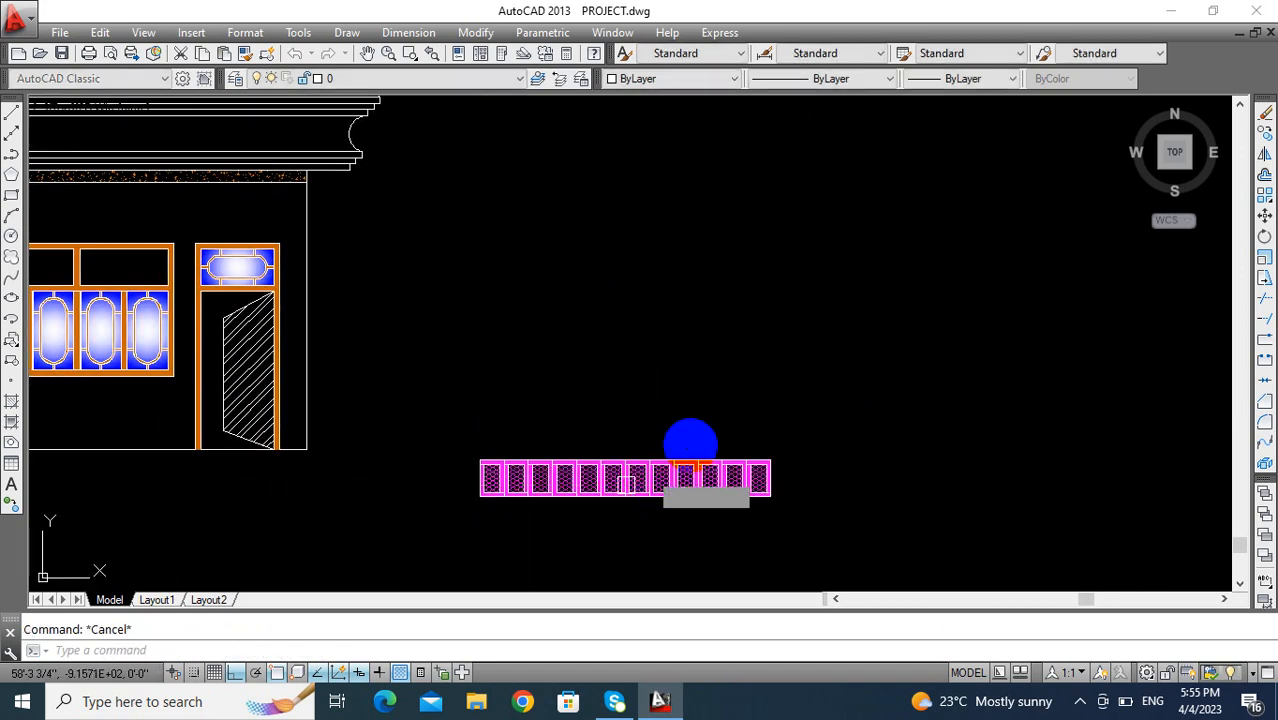
pyautogui.press('Return')
pyautogui.click(831, 391)
pyautogui.click(421, 546)
pyautogui.press('Return')
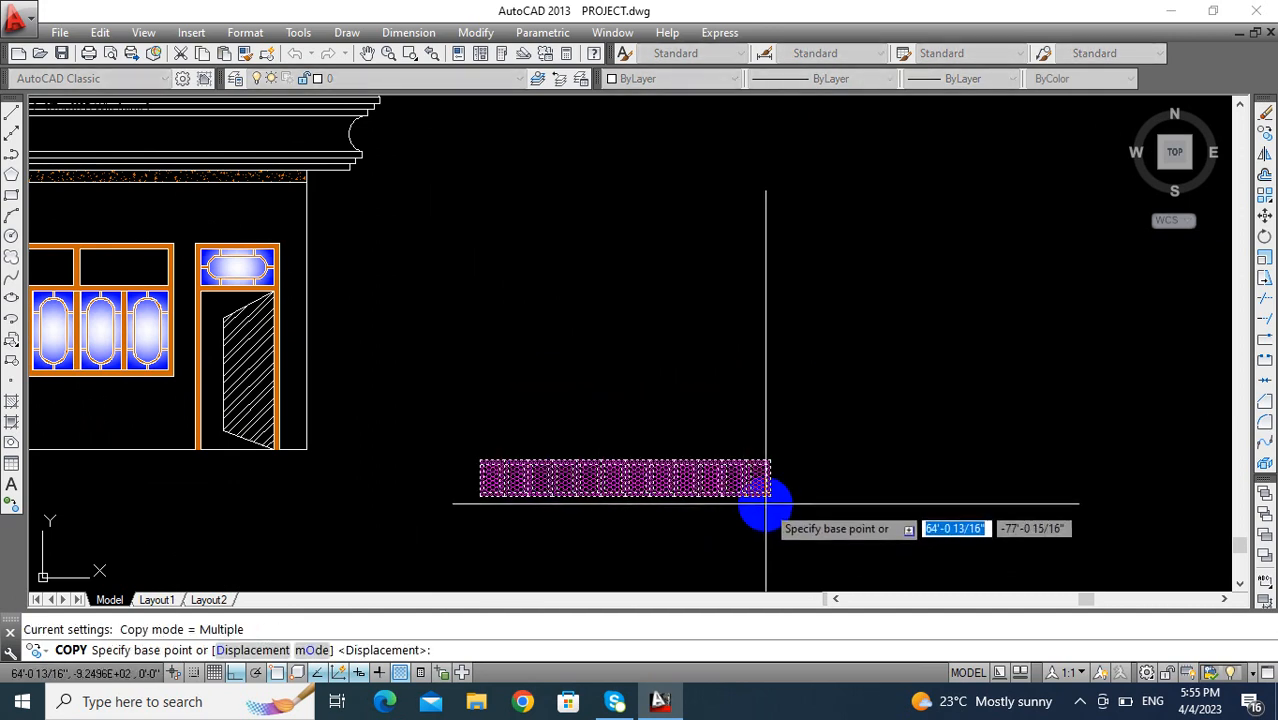
pyautogui.click(770, 496)
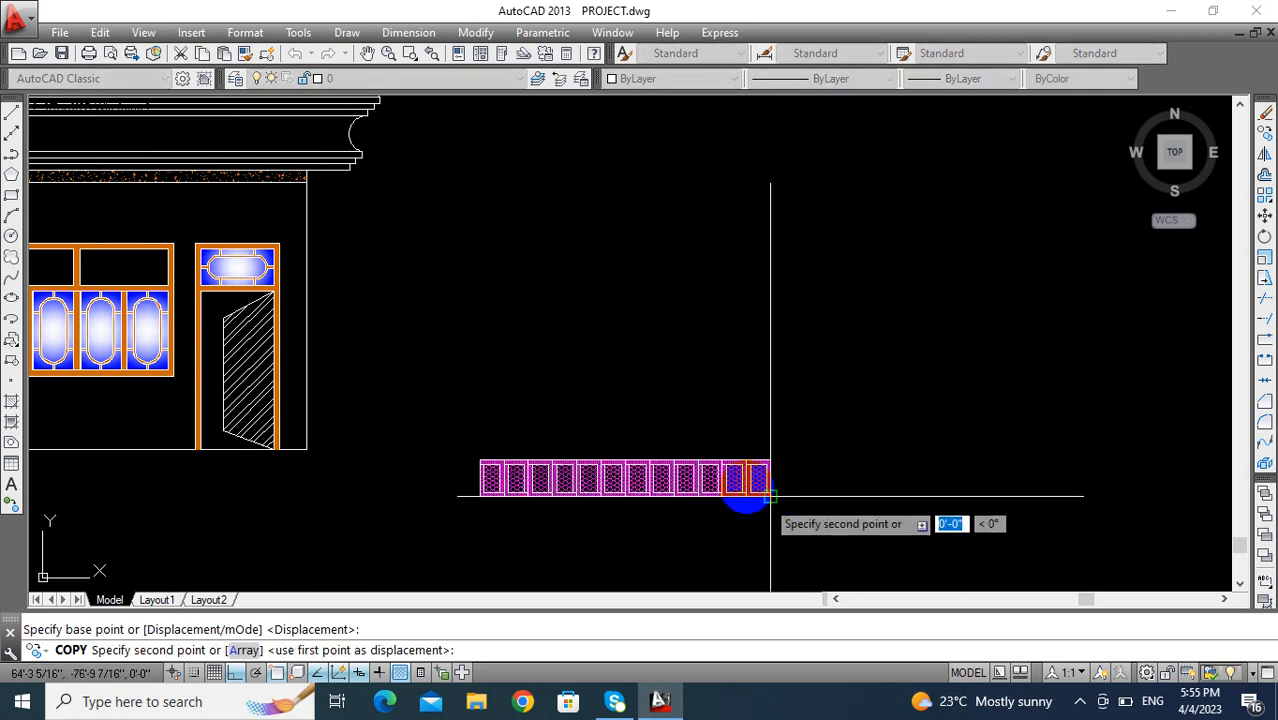
pyautogui.scroll(-4, 720, 460)
pyautogui.scroll(6, 678, 450)
pyautogui.scroll(4, 678, 450)
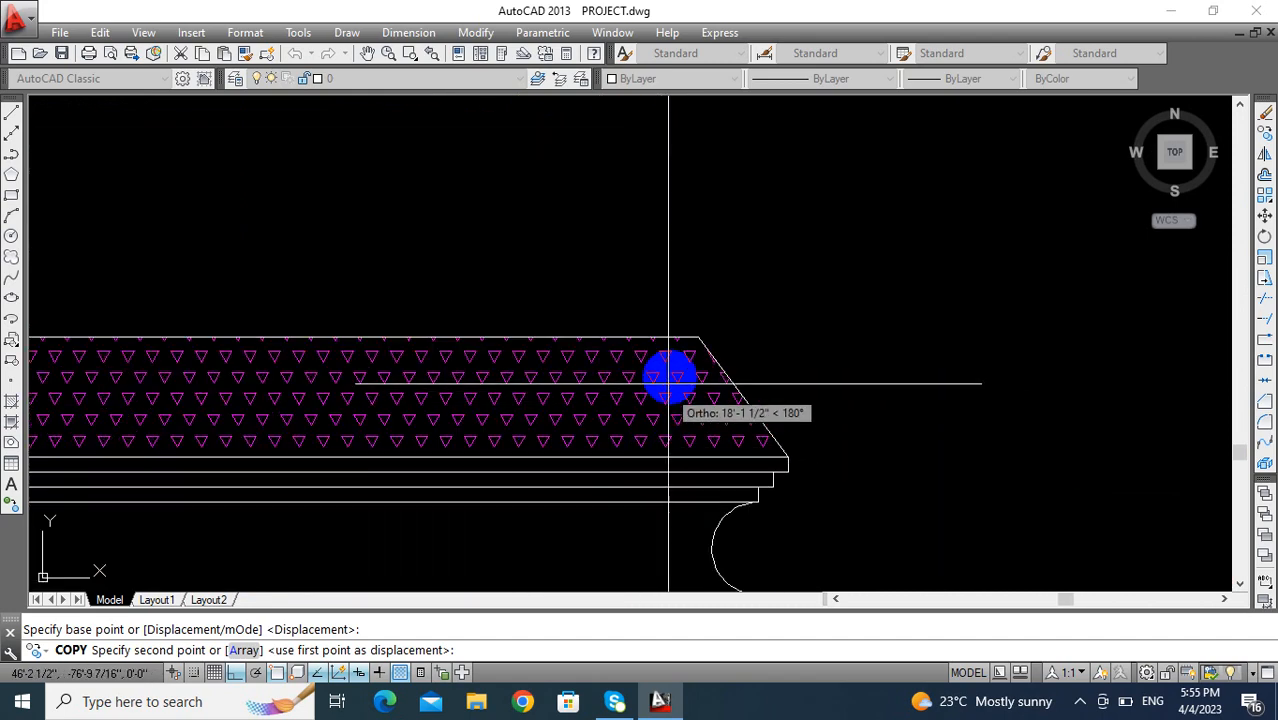
pyautogui.scroll(-2, 693, 339)
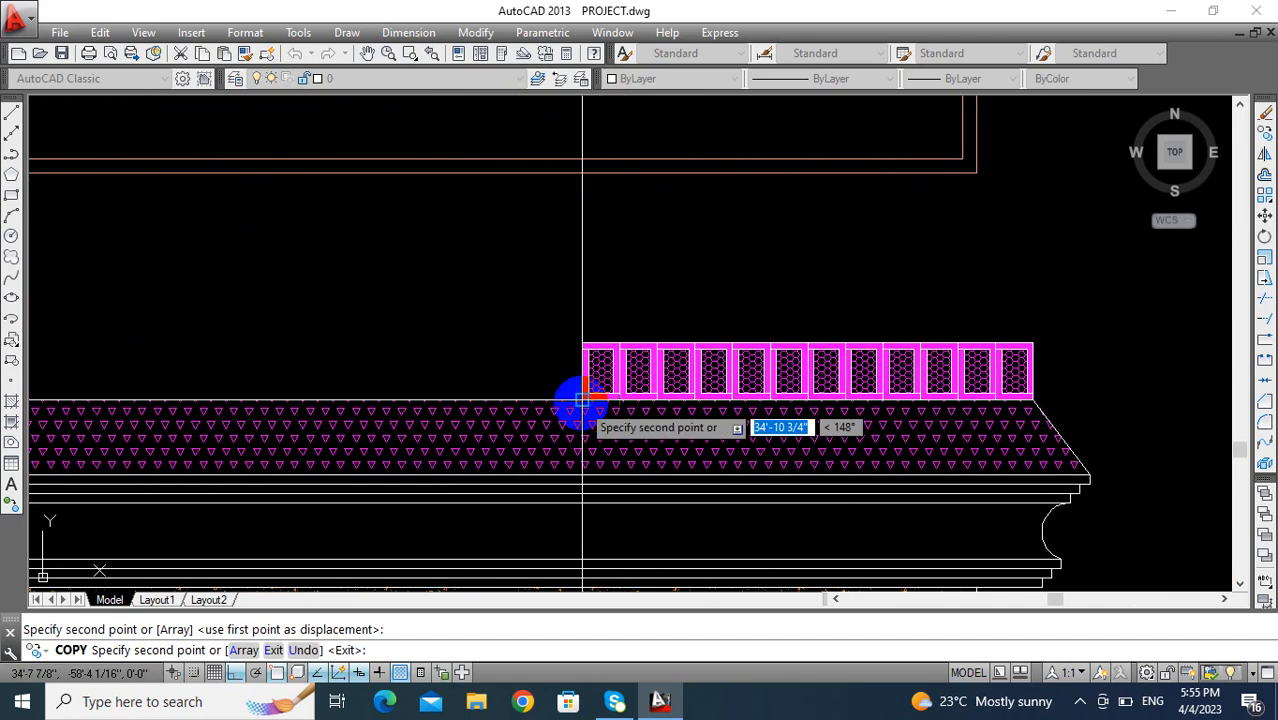
# - Place three more copies of the twelve-panel row end to end leftward along the roof's upper edge
pyautogui.scroll(-4, 582, 400)
pyautogui.scroll(5, 555, 440)
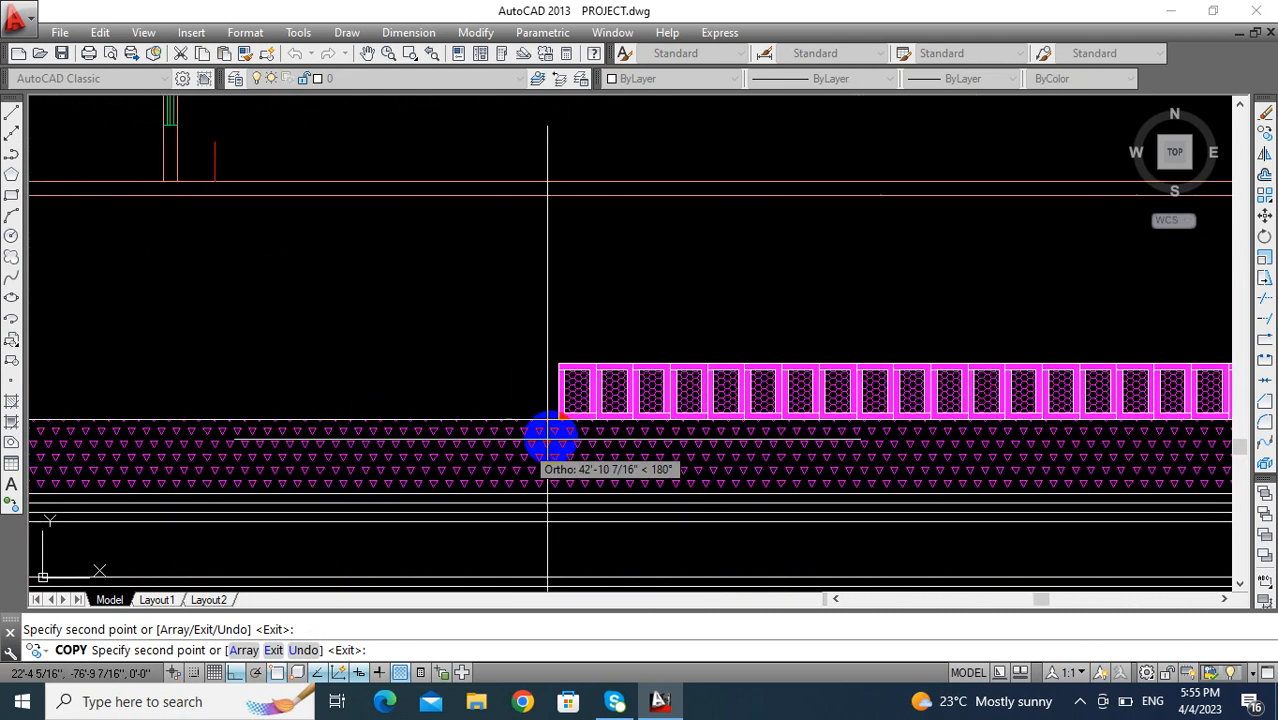
pyautogui.scroll(-4, 554, 410)
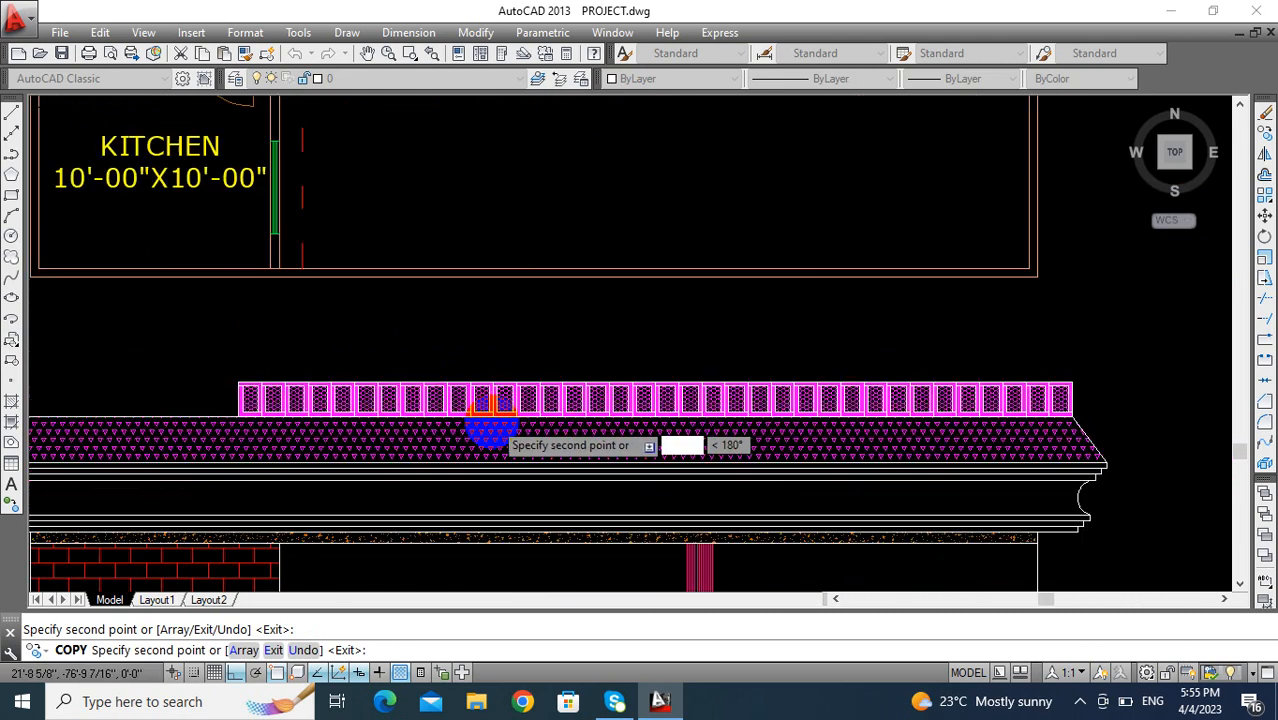
pyautogui.scroll(5, 511, 423)
pyautogui.scroll(2, 753, 426)
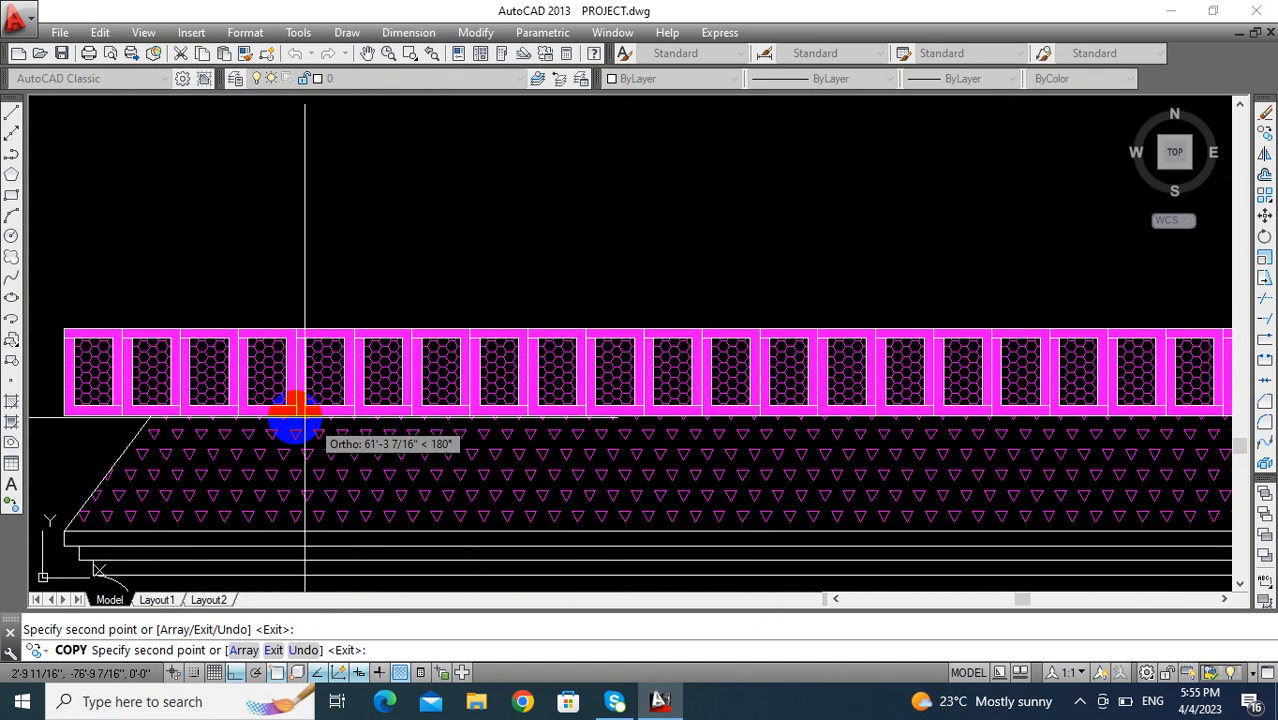
pyautogui.scroll(-3, 360, 440)
pyautogui.press('Escape')
# - Delete the leftmost panel overhanging the roof's left end
pyautogui.scroll(5, 388, 465)
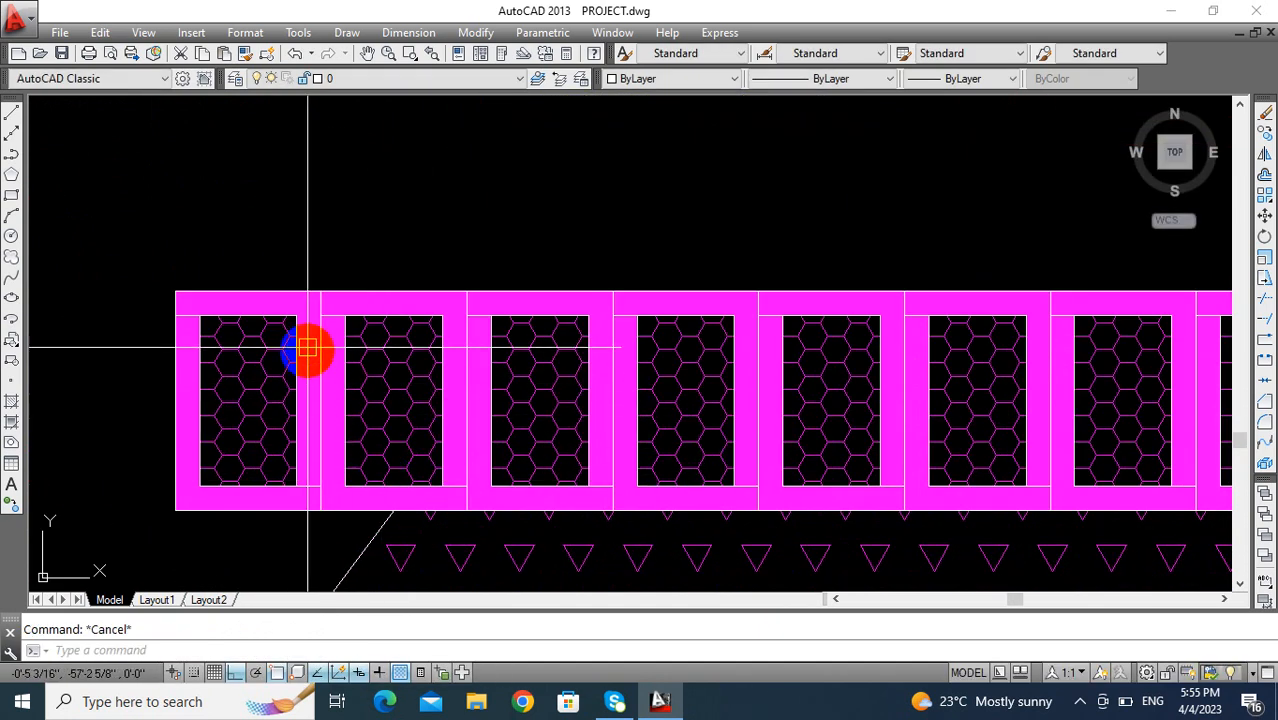
pyautogui.click(306, 244)
pyautogui.click(176, 482)
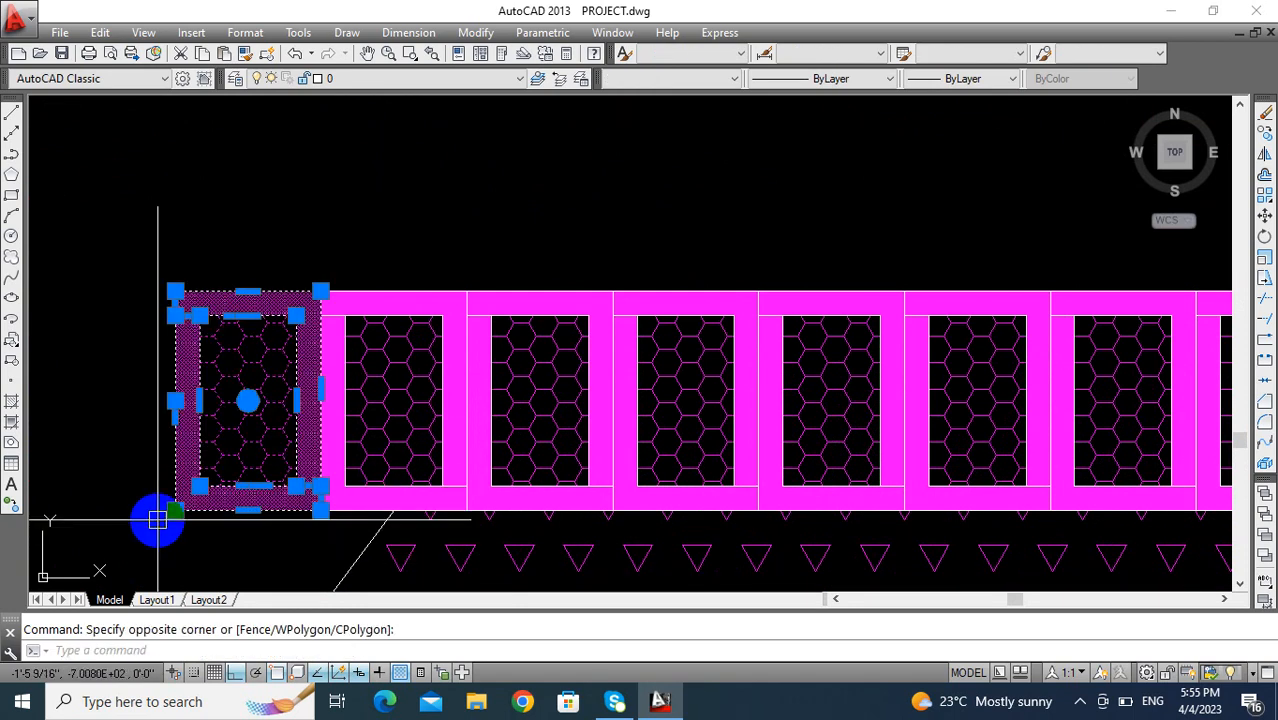
pyautogui.press('Delete')
pyautogui.scroll(-5, 253, 455)
pyautogui.scroll(-4, 253, 455)
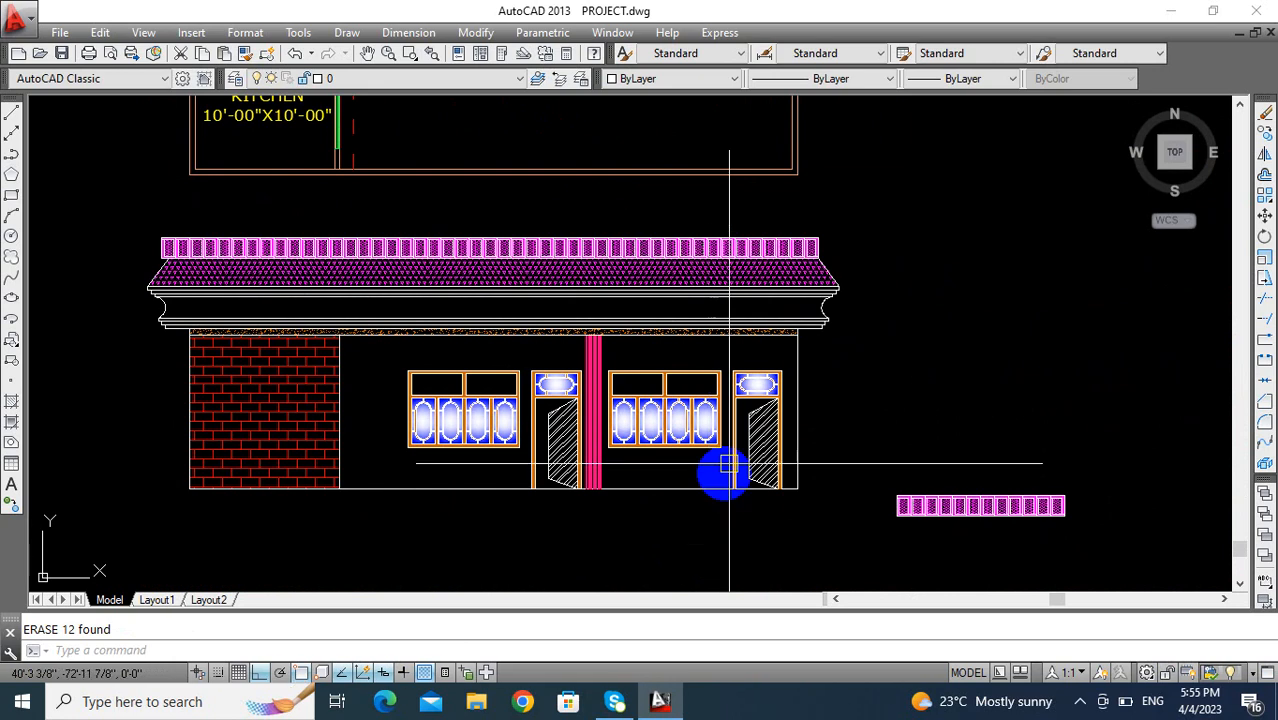
# - Examine the front elevation with the row of hatched panels along the roof's upper edge
pyautogui.scroll(-4, 1012, 378)
pyautogui.moveTo(878, 393)
pyautogui.mouseDown(button='middle')
pyautogui.moveTo(861, 507)
pyautogui.moveTo(730, 408)
pyautogui.moveTo(1069, 380)
pyautogui.mouseUp(button='middle')
pyautogui.scroll(2, 650, 380)
pyautogui.scroll(2, 650, 380)
pyautogui.scroll(2, 927, 382)
pyautogui.scroll(-2, 1000, 335)
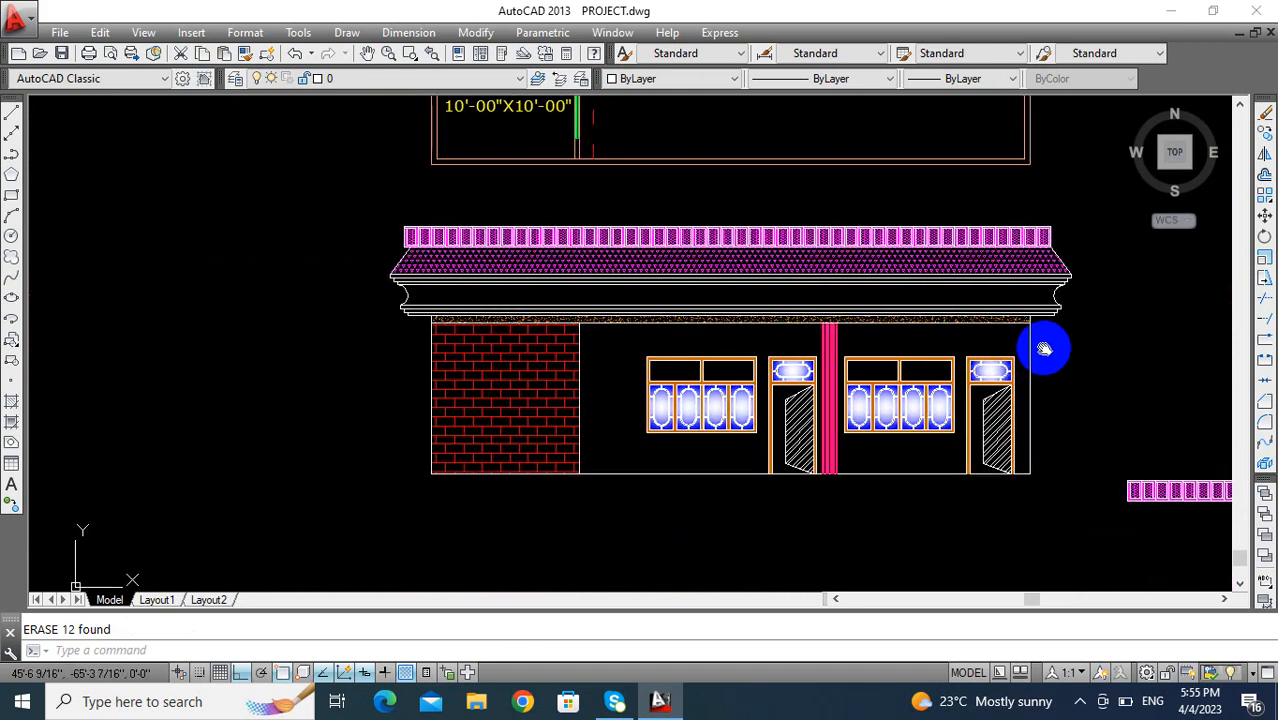
pyautogui.moveTo(993, 351)
pyautogui.mouseDown(button='middle')
pyautogui.moveTo(944, 368)
pyautogui.moveTo(1035, 371)
pyautogui.moveTo(913, 360)
pyautogui.moveTo(928, 393)
pyautogui.mouseUp(button='middle')
pyautogui.scroll(2, 944, 368)
pyautogui.scroll(-2, 944, 368)
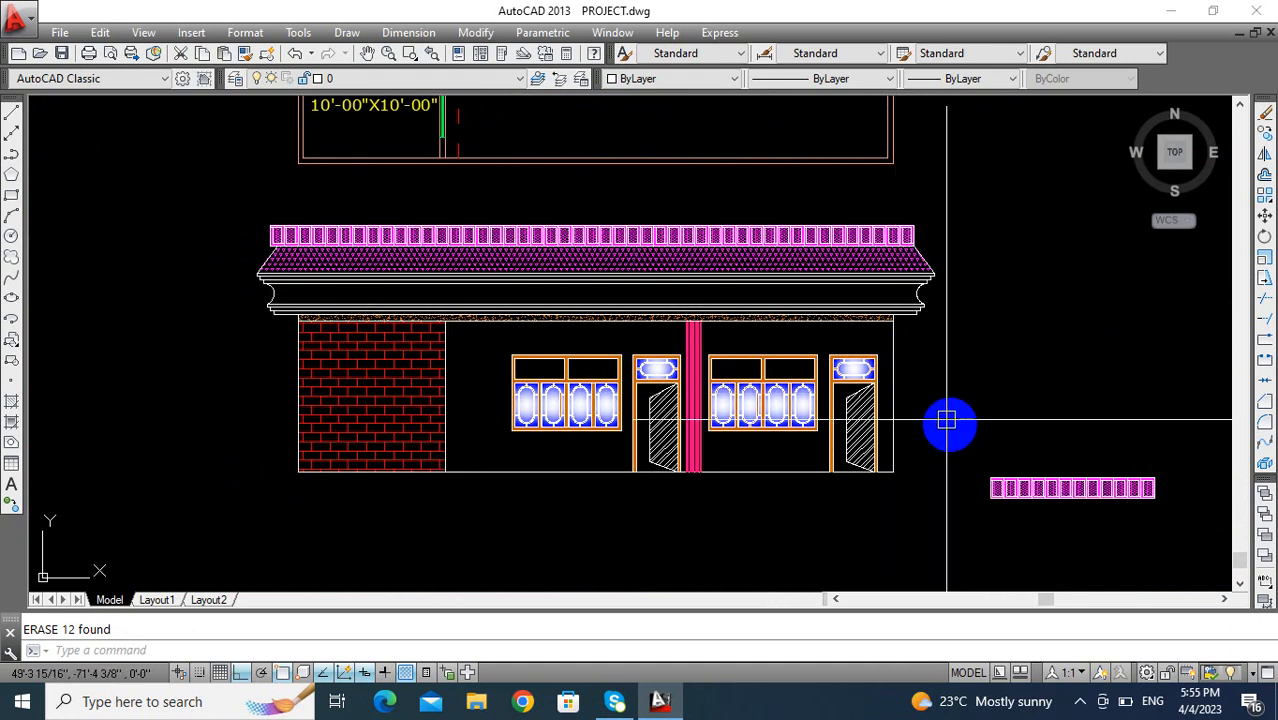